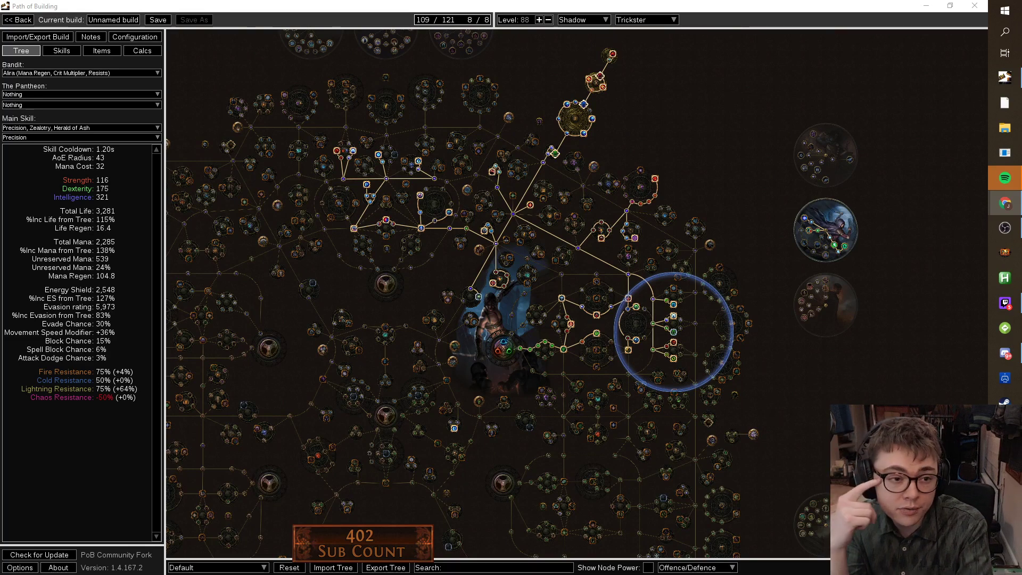
Set the main skill to Blade Blast with 50 Blades.
left_click(127, 128)
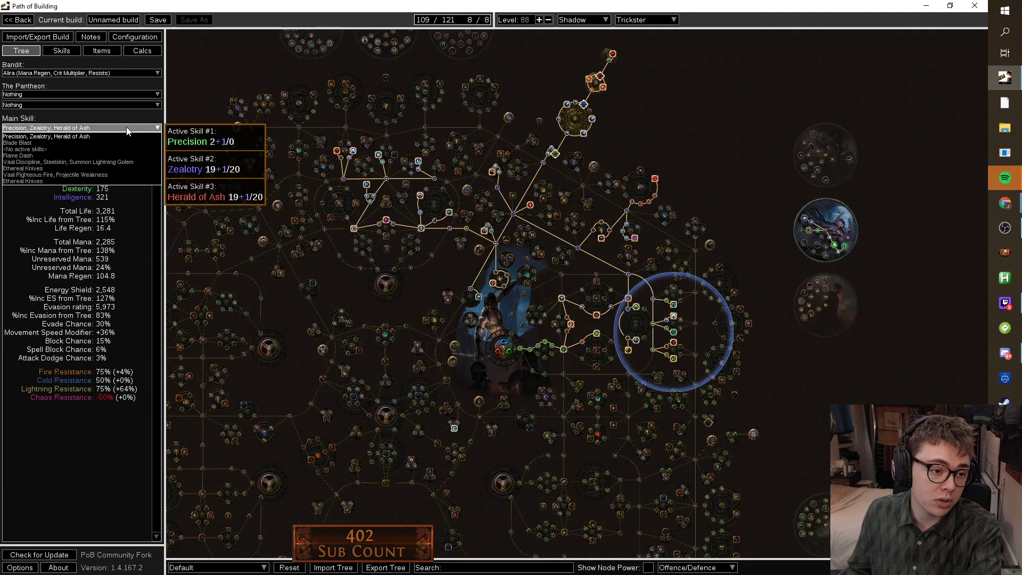
left_click(100, 142)
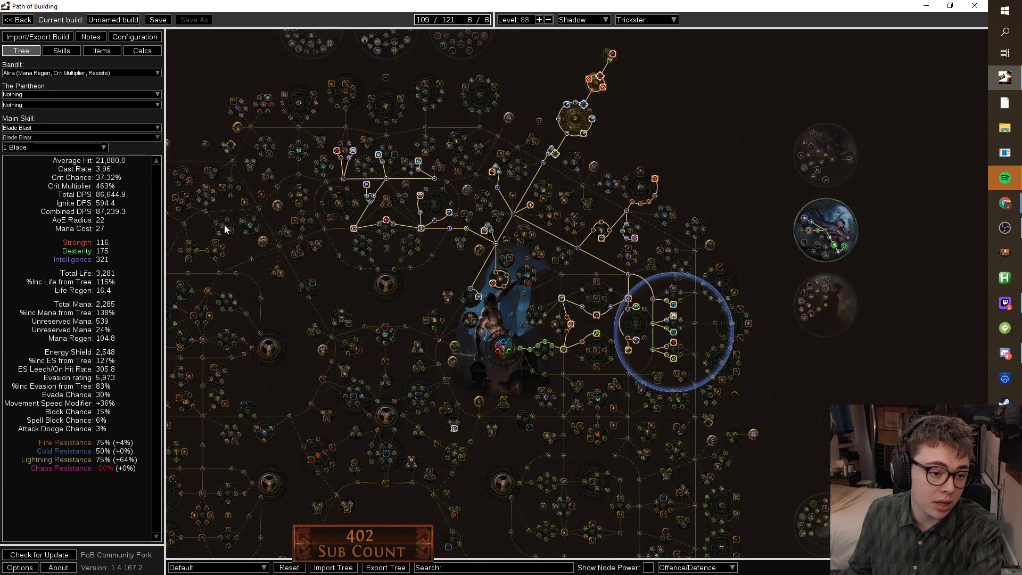
left_click(53, 148)
left_click(27, 194)
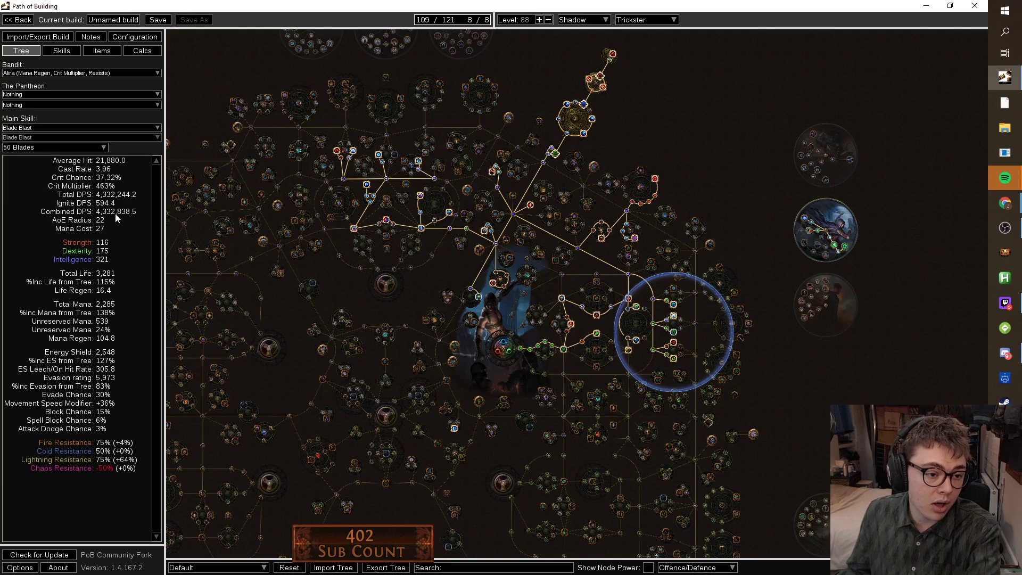
Check the first Ethereal Knives group as the main skill and settle on the last Ethereal Knives group instead.
left_click(56, 128)
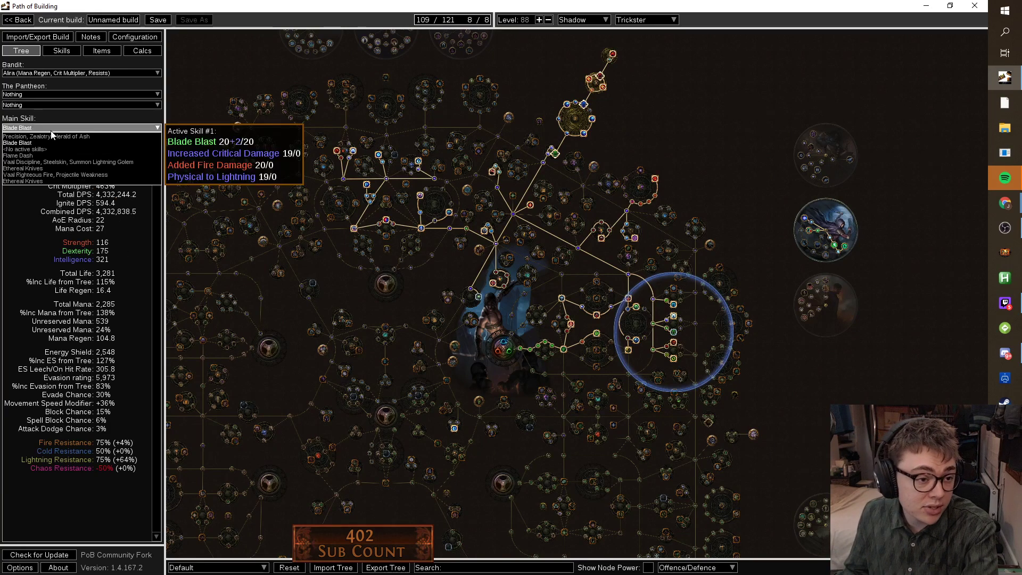
left_click(59, 169)
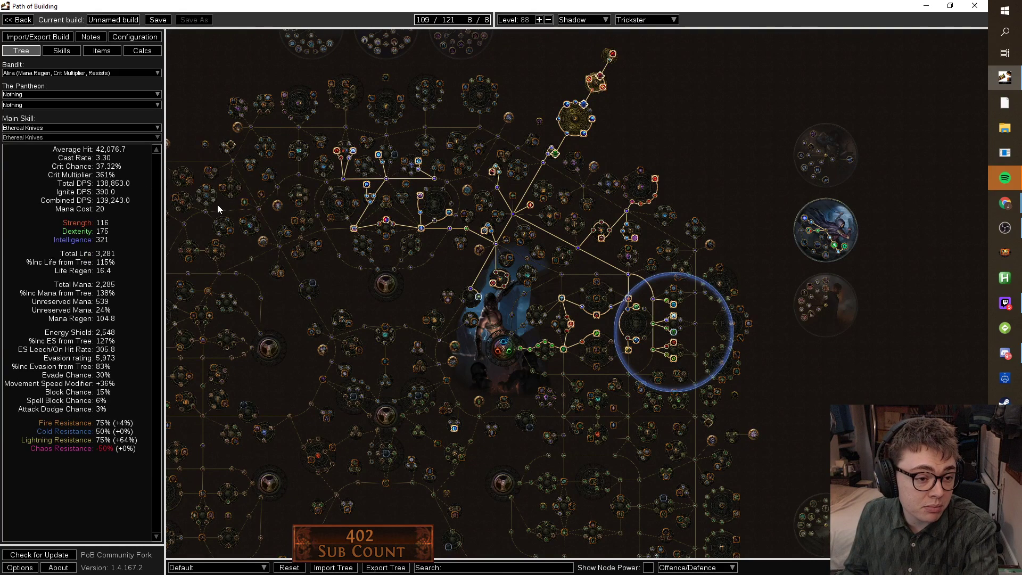
left_click(75, 129)
left_click(49, 181)
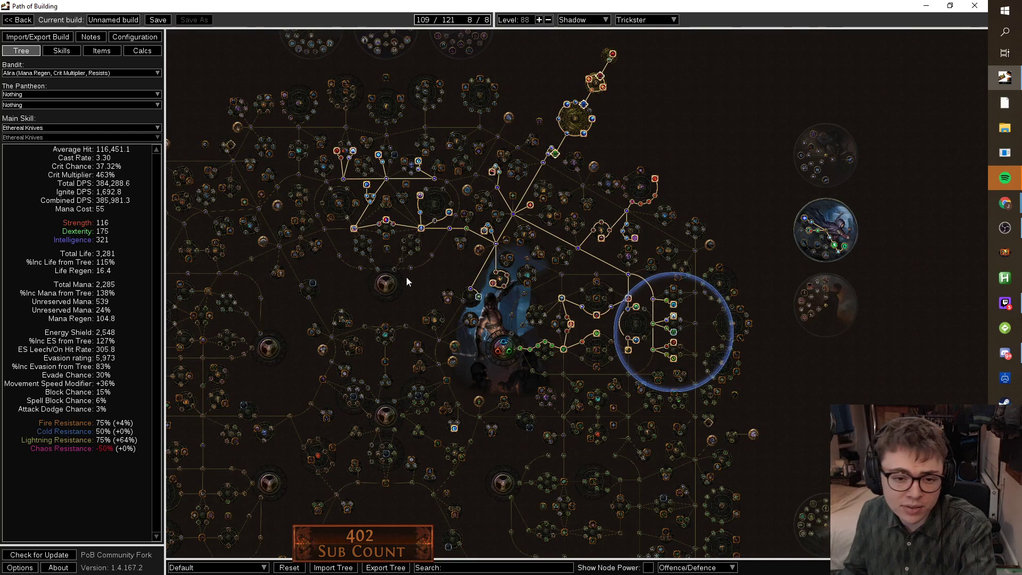
left_click_drag(409, 287, 419, 322)
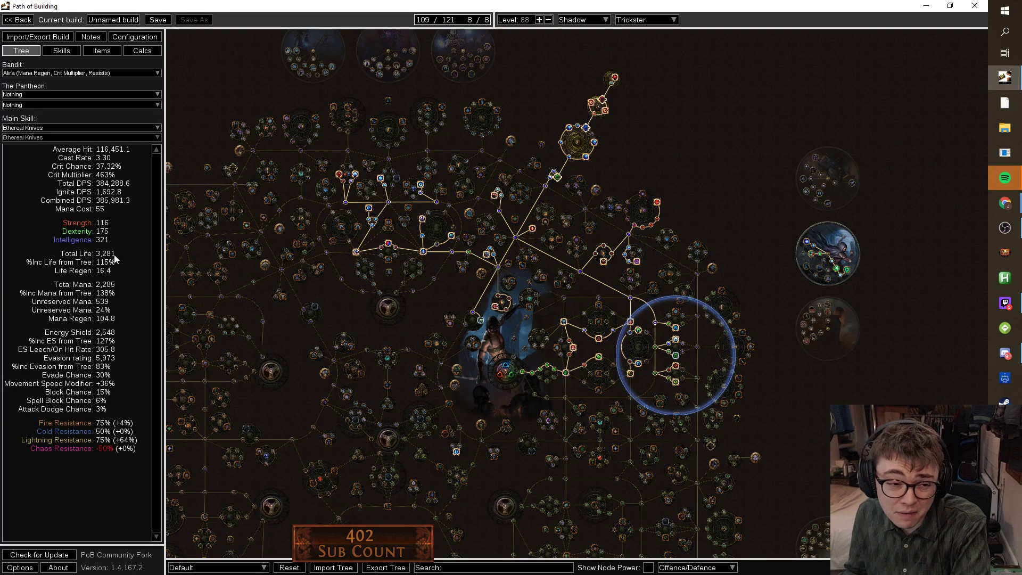
Delete the two disabled socket groups: the one with no active skills and the disabled Ethereal Knives group.
left_click(60, 52)
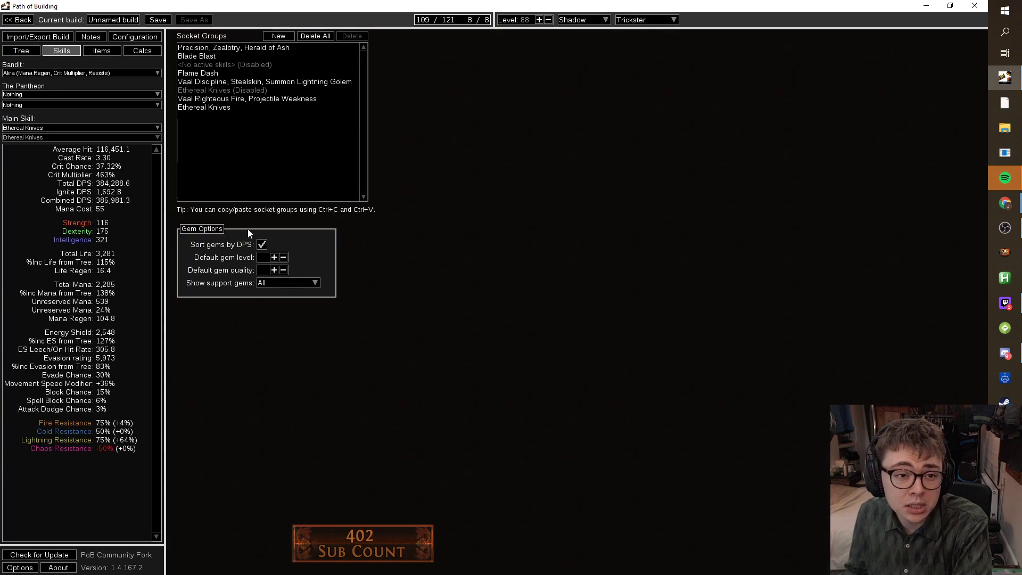
left_click(223, 64)
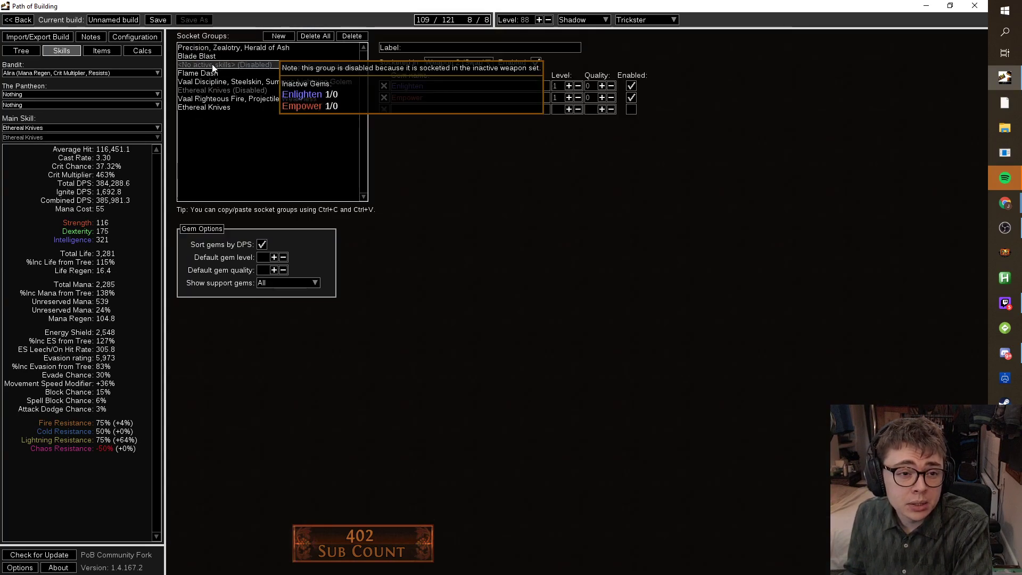
left_click(358, 36)
left_click(459, 308)
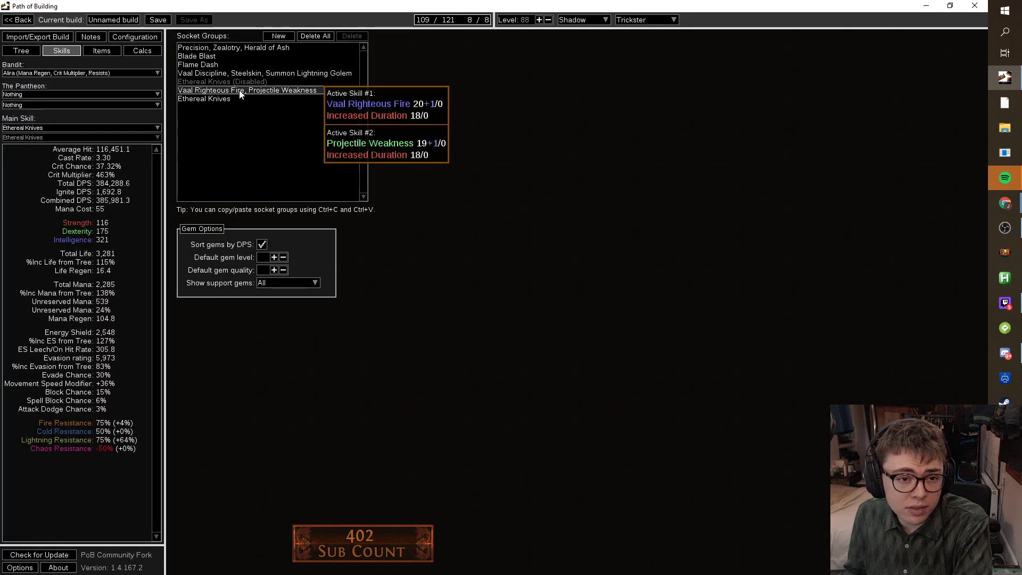
left_click(240, 81)
left_click(352, 36)
left_click(461, 304)
Examine the gems in each remaining socket group, from Precision, Zealotry, Herald of Ash through to Ethereal Knives.
left_click(234, 47)
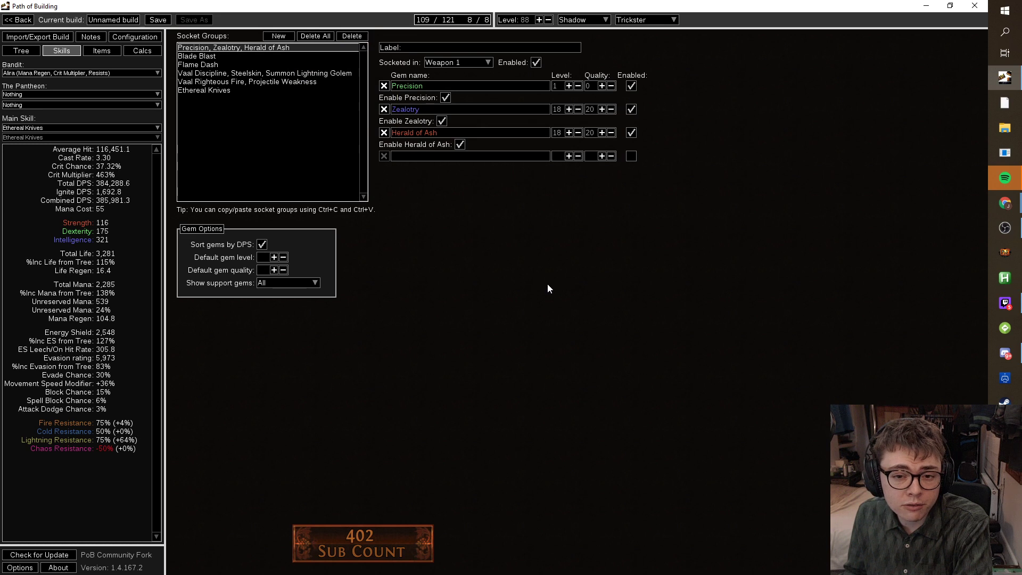
mouse_move(448, 86)
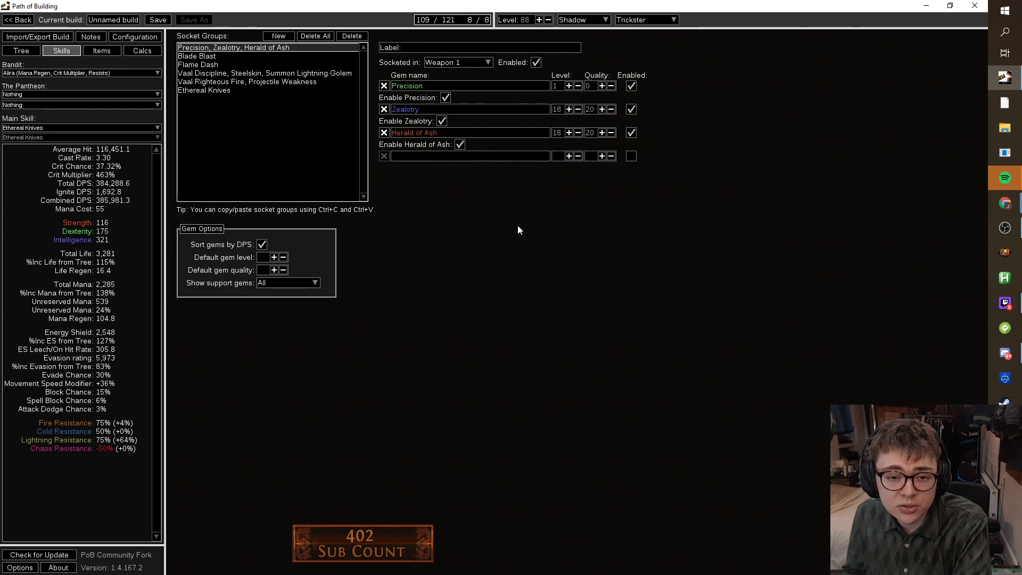
left_click(197, 55)
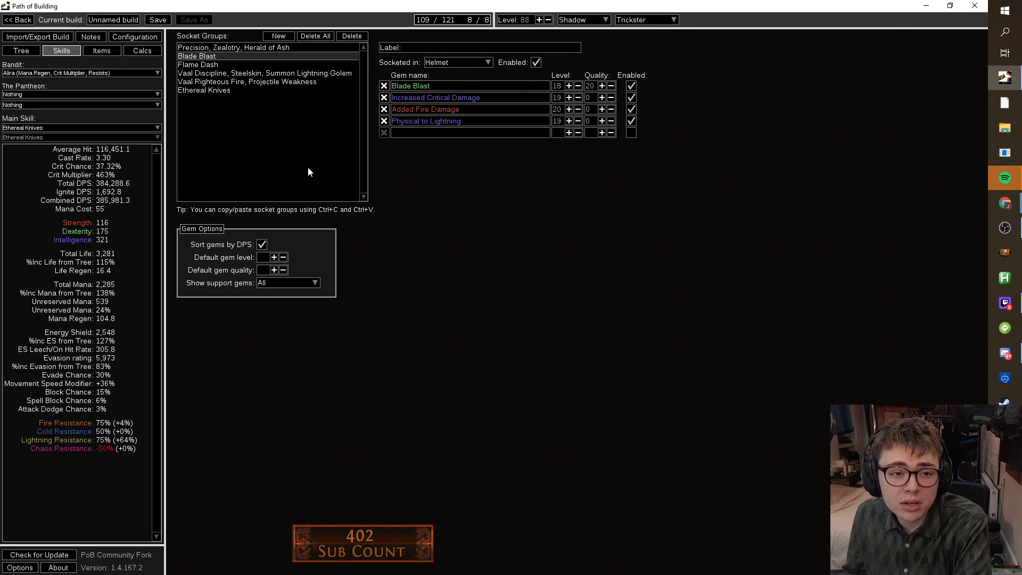
left_click(239, 63)
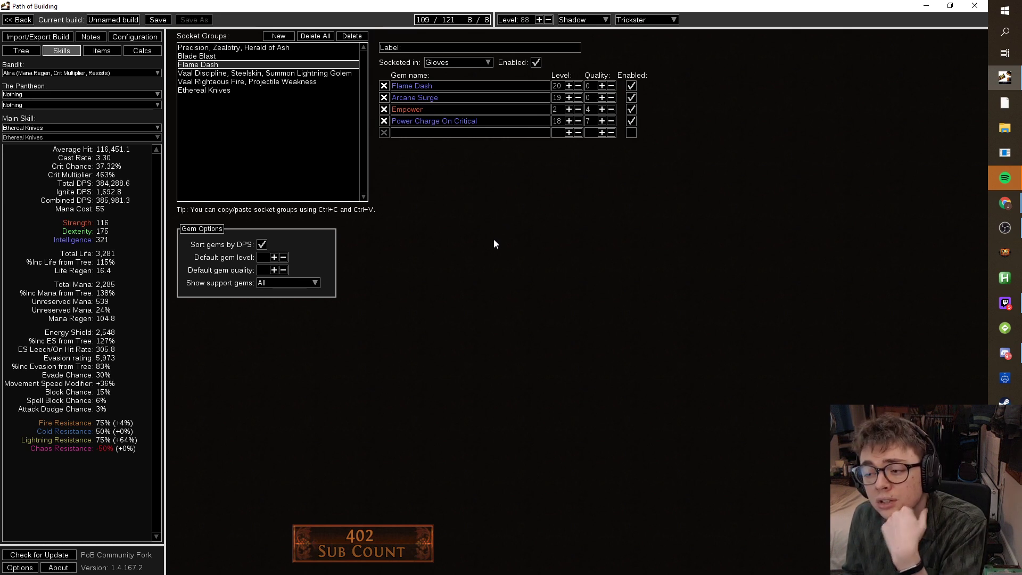
left_click(277, 73)
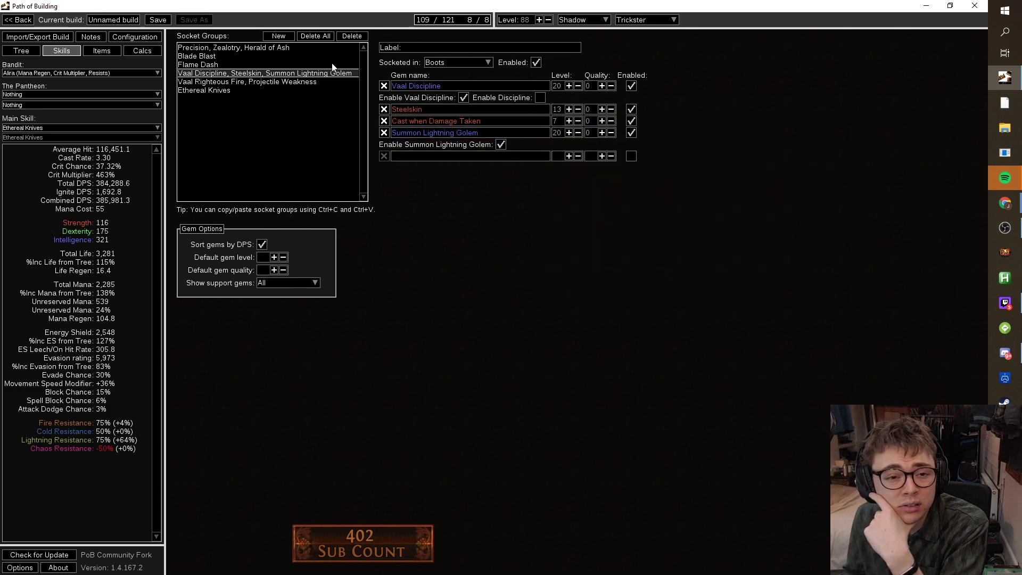
left_click(292, 84)
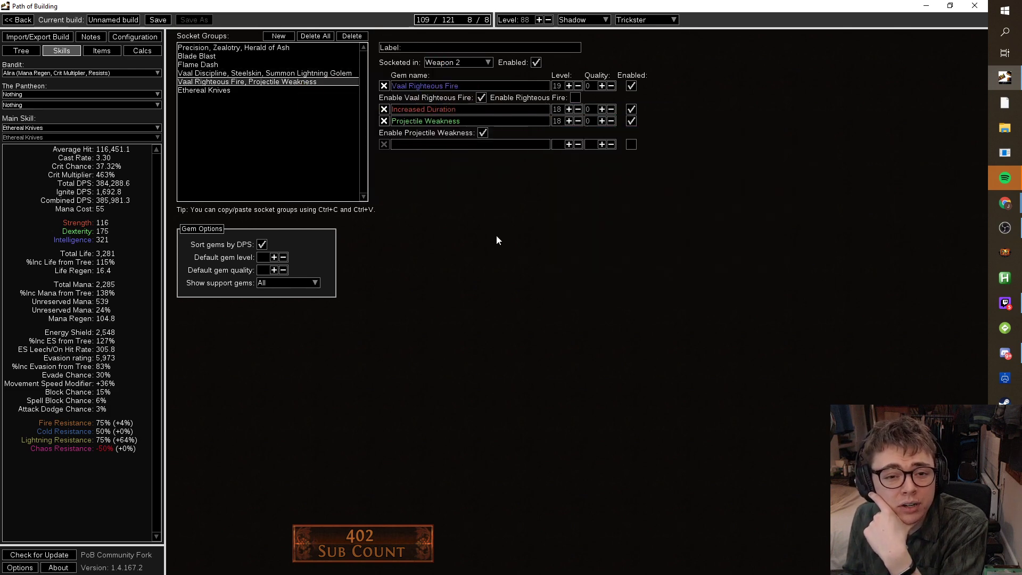
left_click(320, 89)
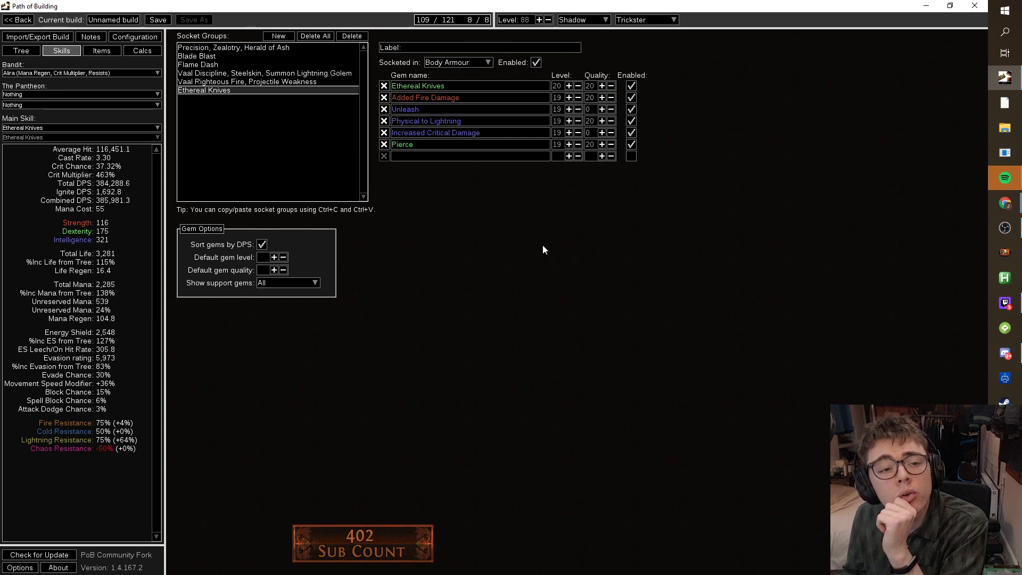
Unequip the Rage Brow helmet by setting the Helmet slot to None.
left_click(102, 51)
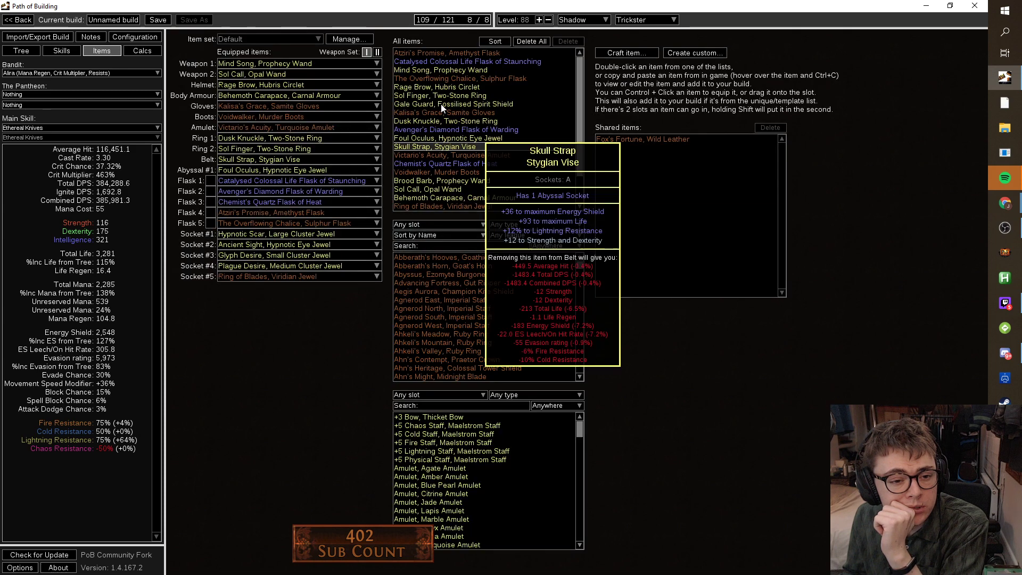
mouse_move(300, 71)
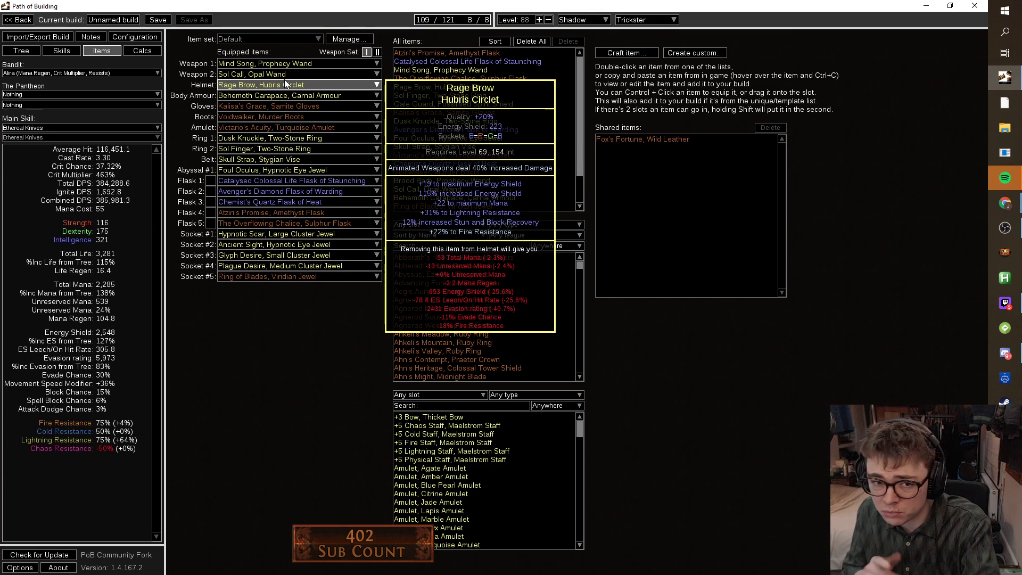
left_click(285, 85)
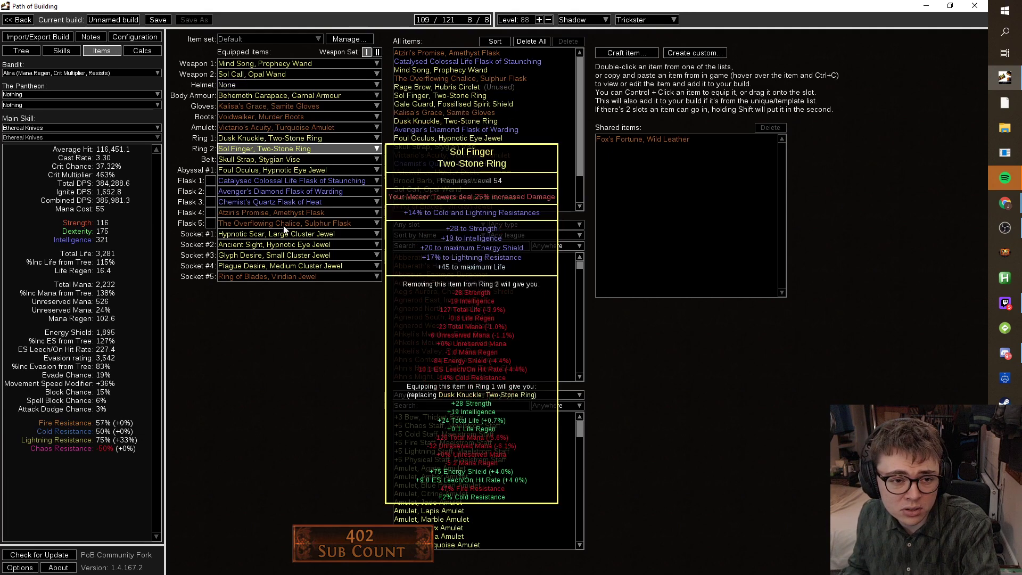
left_click(295, 96)
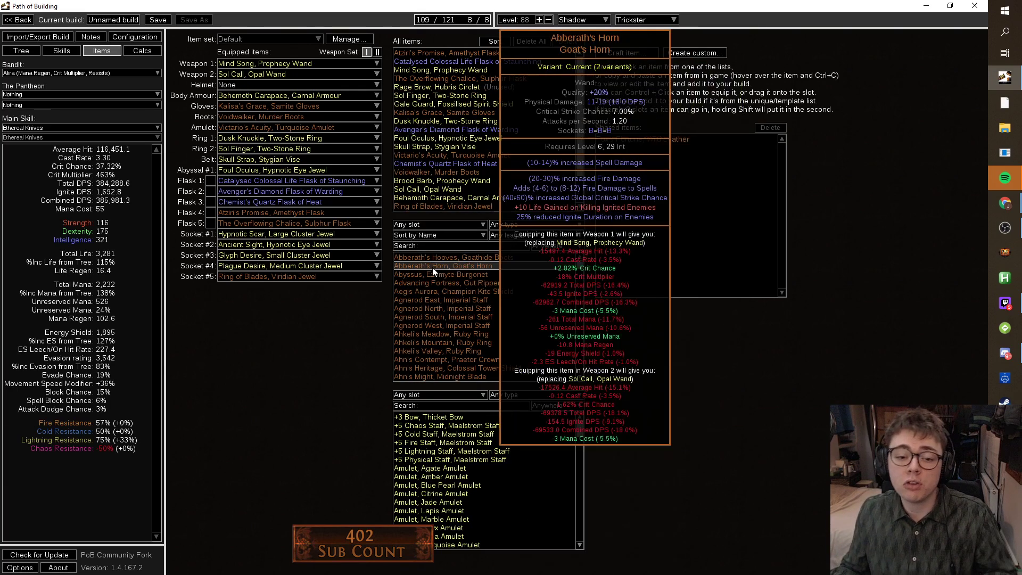
Search the unique item list for "restl" and inspect the equipped armour for comparison.
left_click(430, 246)
type("restla")
key("BackSpace")
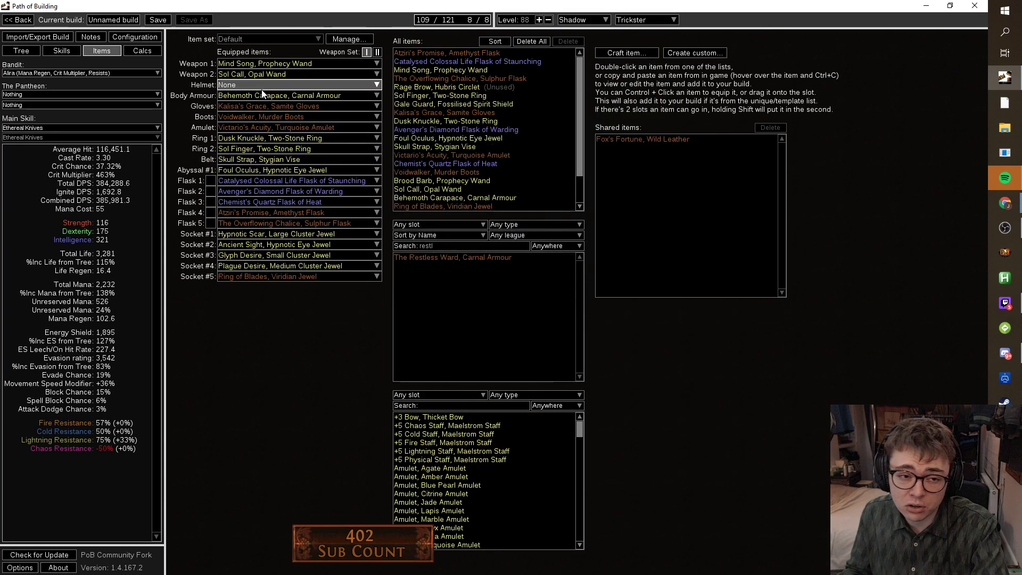
mouse_move(264, 96)
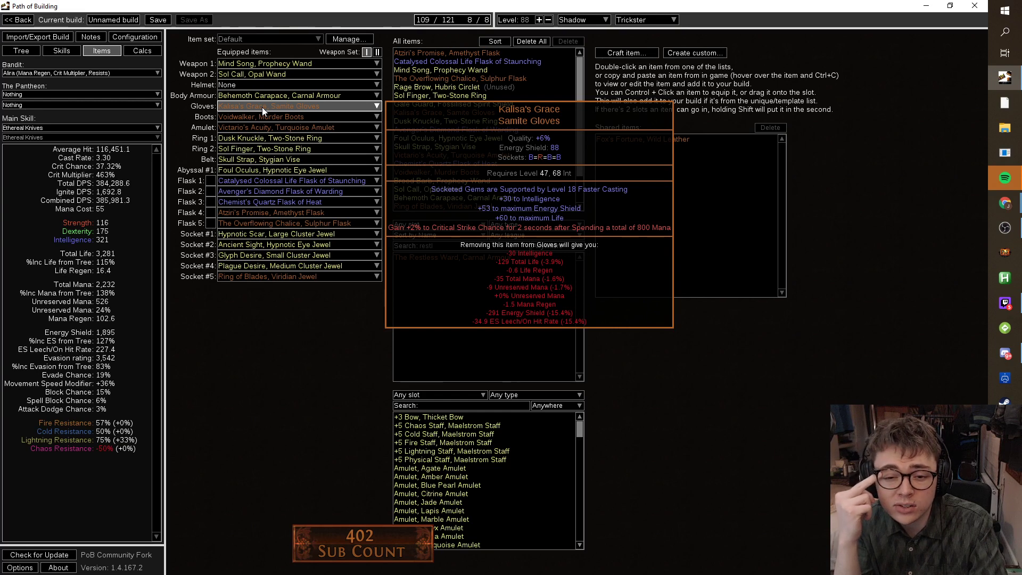
Check the equipped gloves and socket groups, and set the Blade Blast group as socketed in Gloves.
left_click(75, 53)
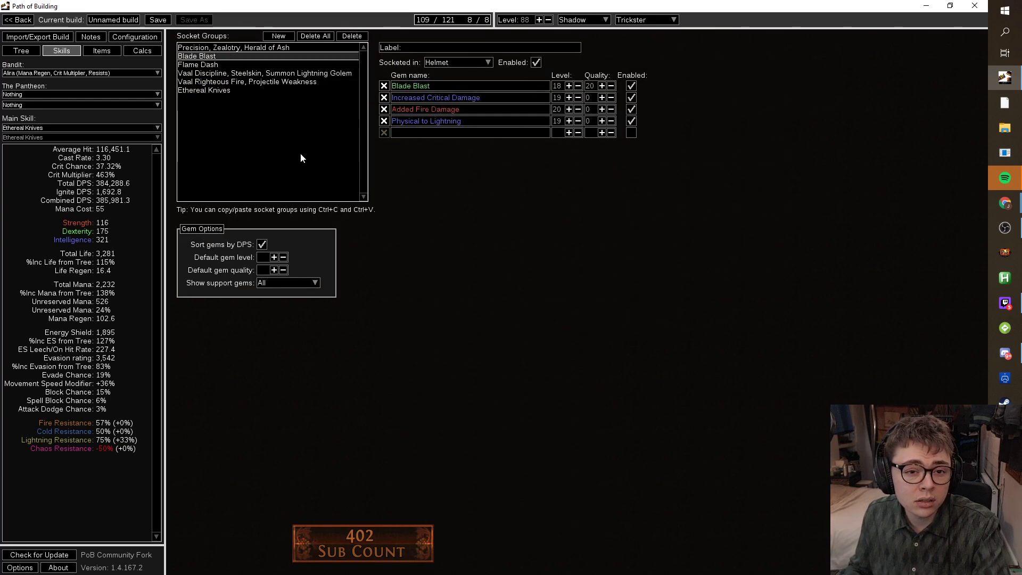
left_click(107, 52)
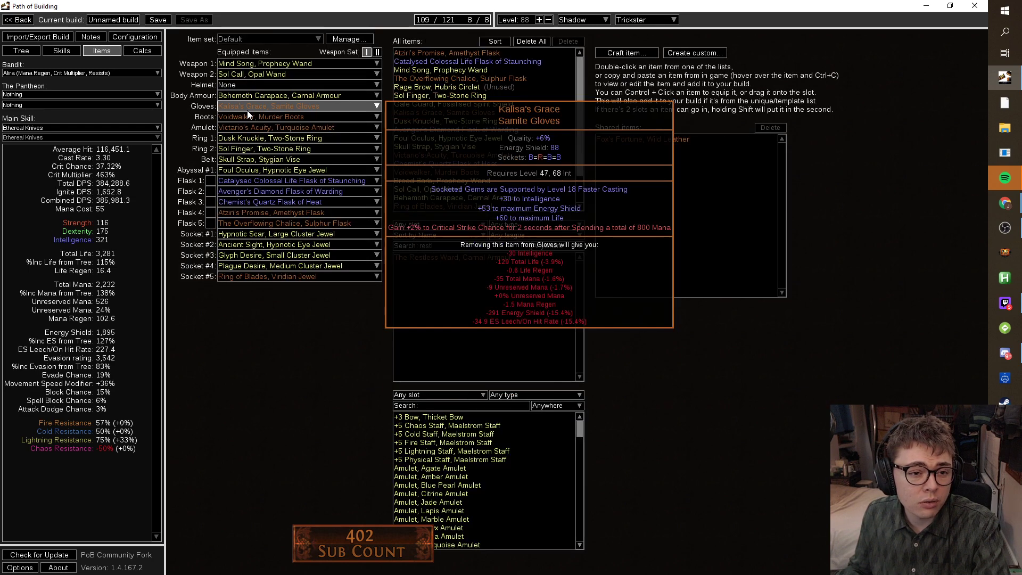
left_click(61, 50)
left_click(204, 73)
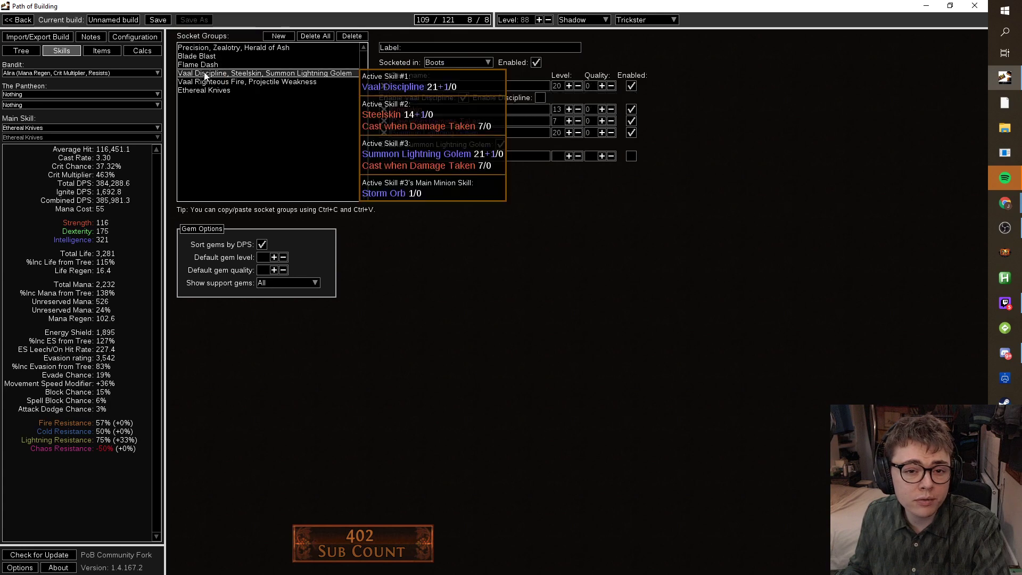
left_click(204, 65)
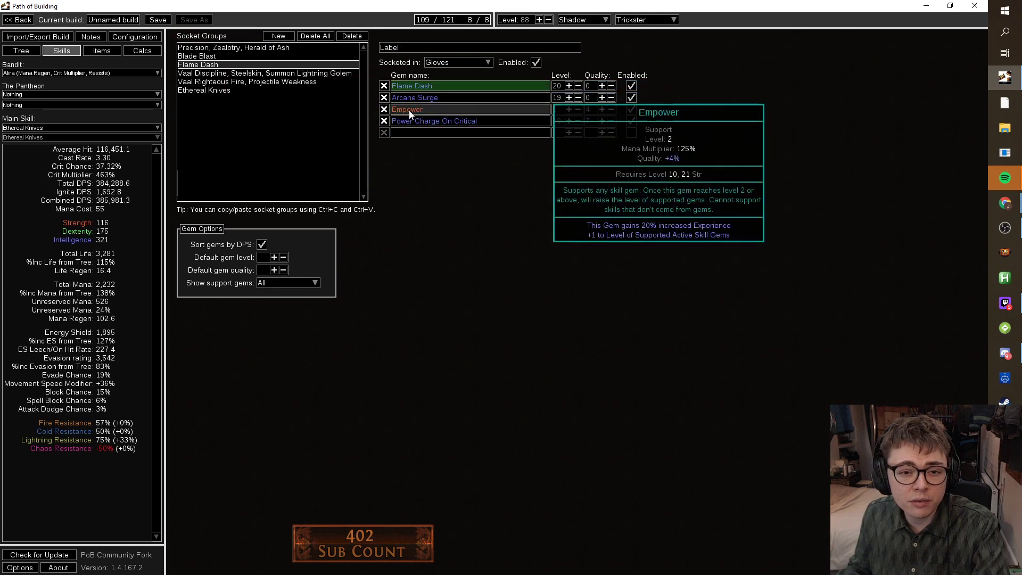
left_click(203, 57)
left_click(450, 62)
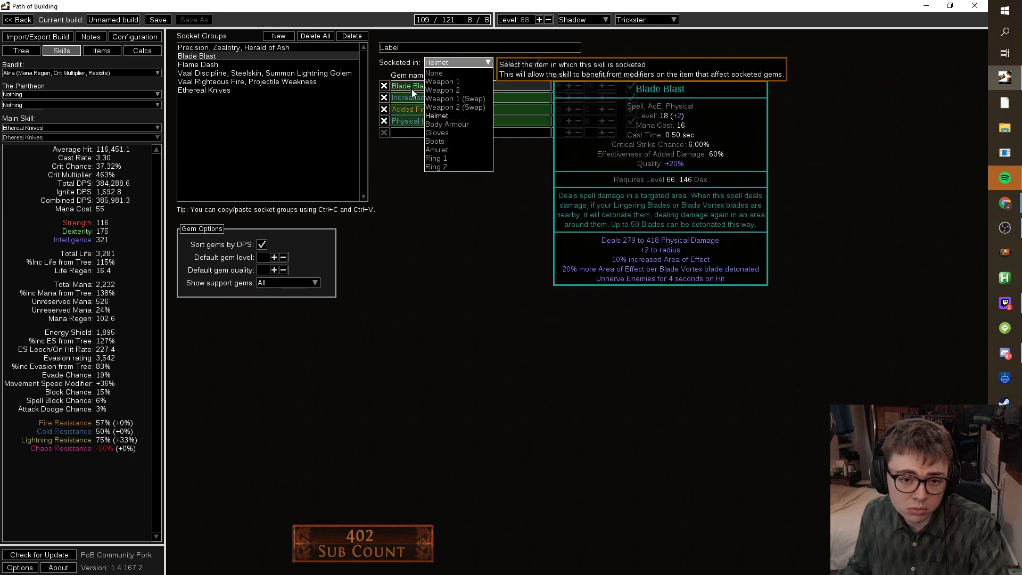
left_click(452, 132)
Set the Flame Dash group as socketed in Helmet.
left_click(198, 65)
left_click(450, 63)
left_click(449, 105)
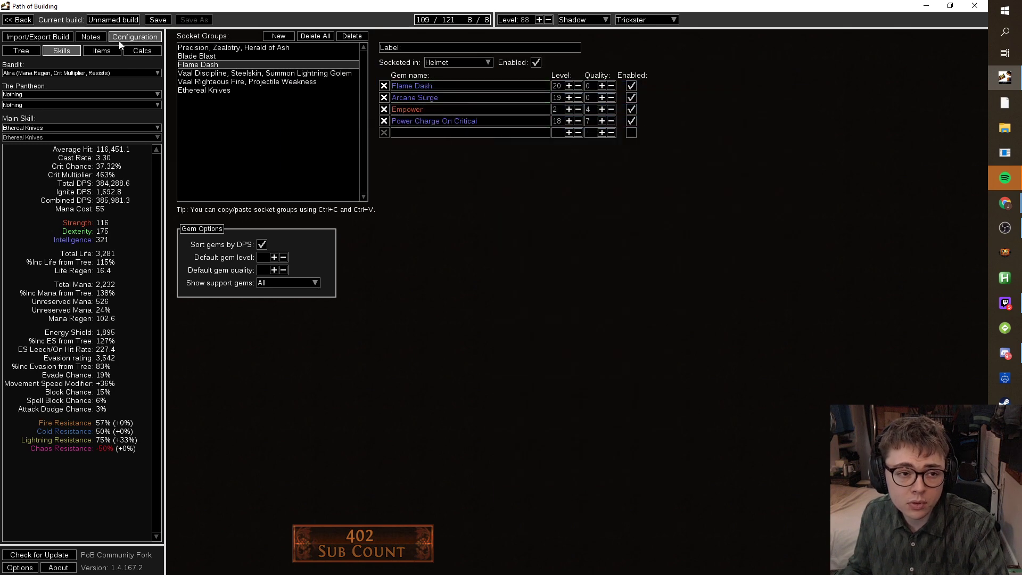
Review the equipped gloves and boots, and unequip the Voidwalker boots by setting the Boots slot to None.
left_click(101, 50)
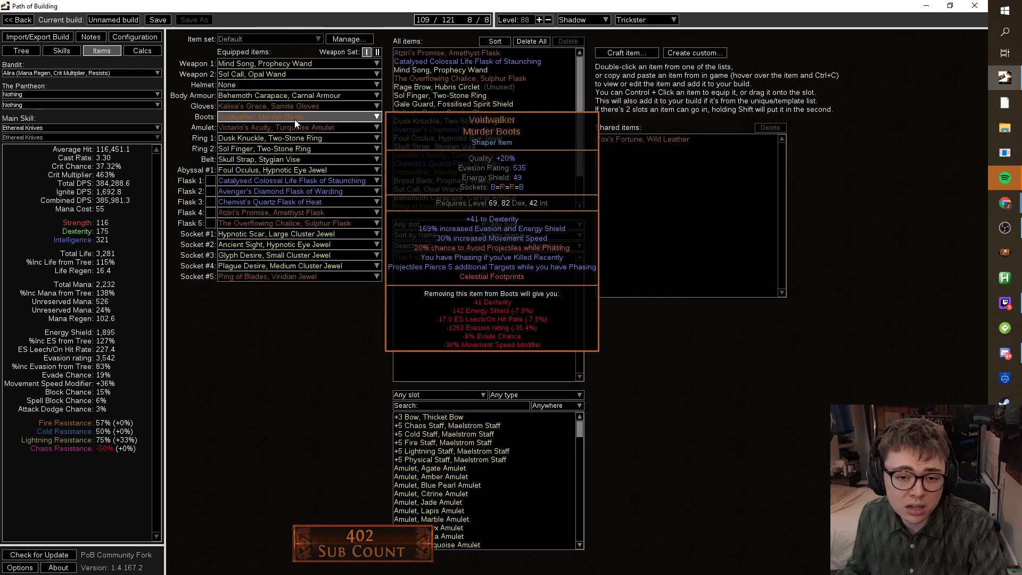
mouse_move(301, 108)
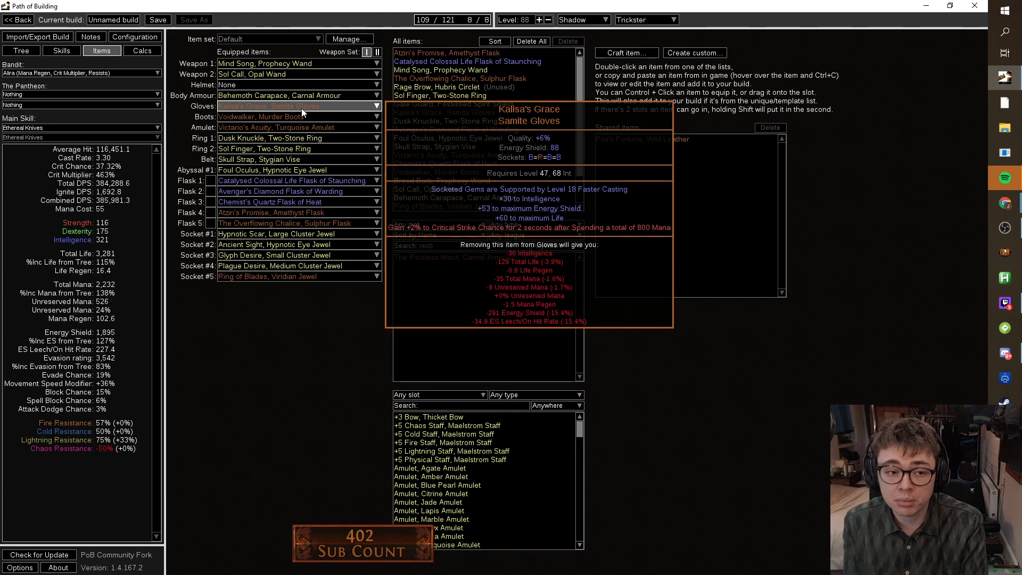
mouse_move(294, 125)
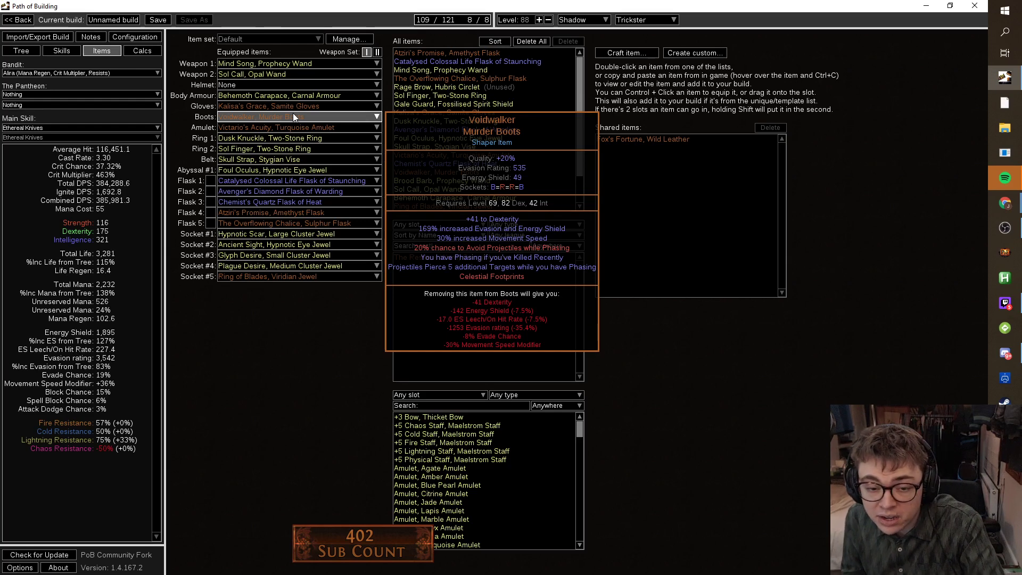
left_click(293, 113)
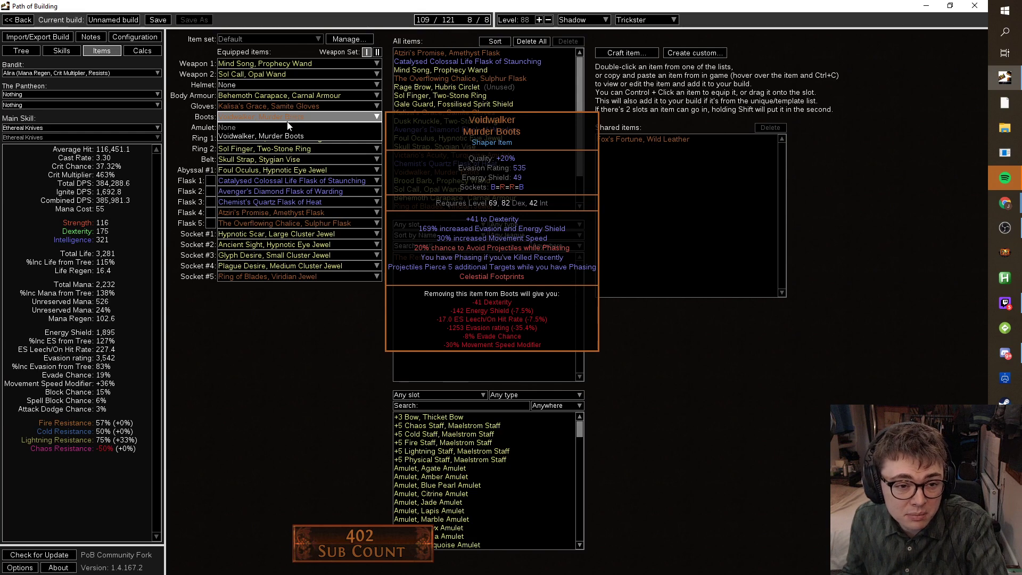
left_click(309, 127)
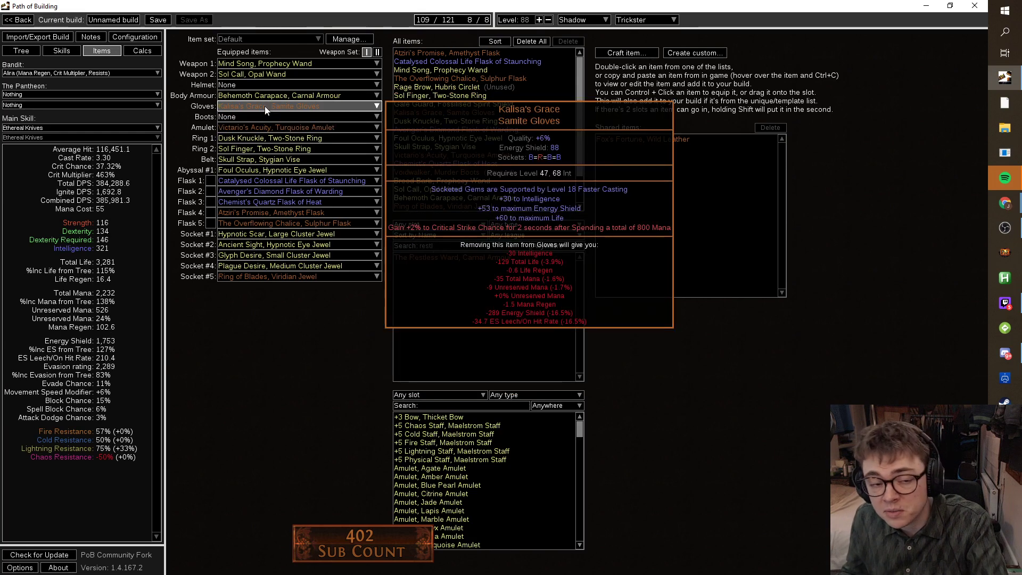
mouse_move(258, 127)
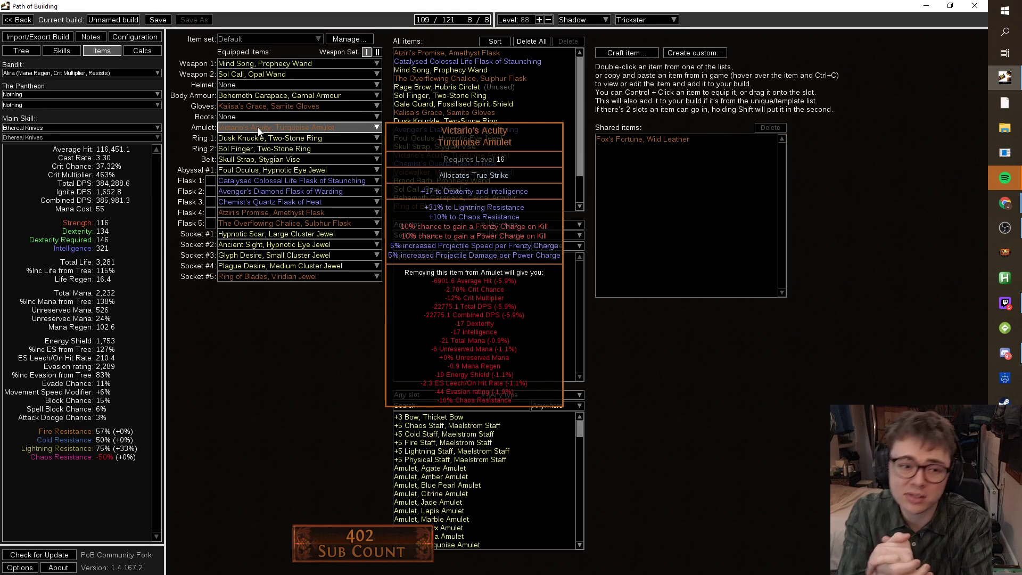
Unequip Victario's Acuity and the Sol Finger ring by setting the Amulet and Ring 2 slots to None.
left_click(258, 127)
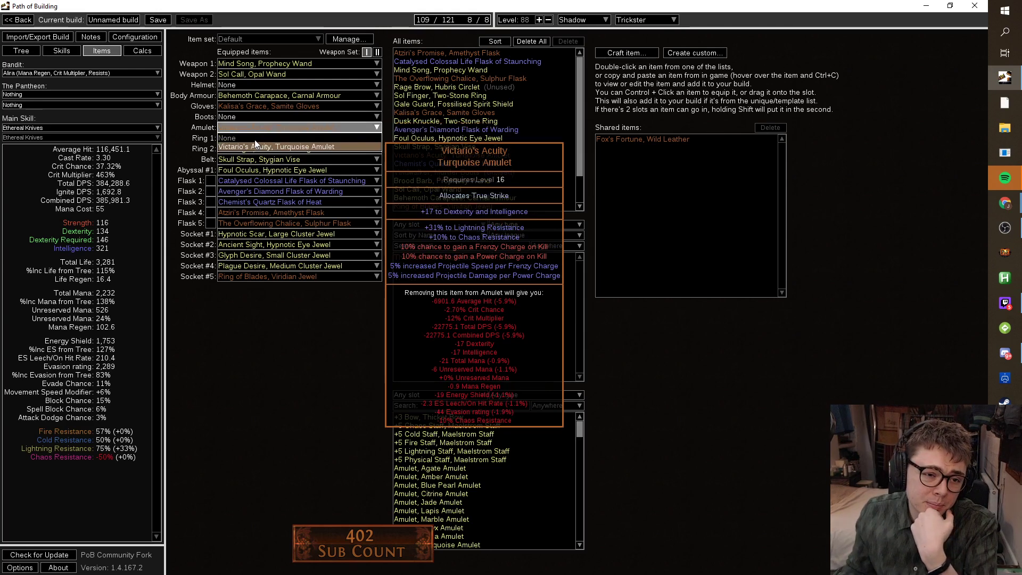
left_click(254, 137)
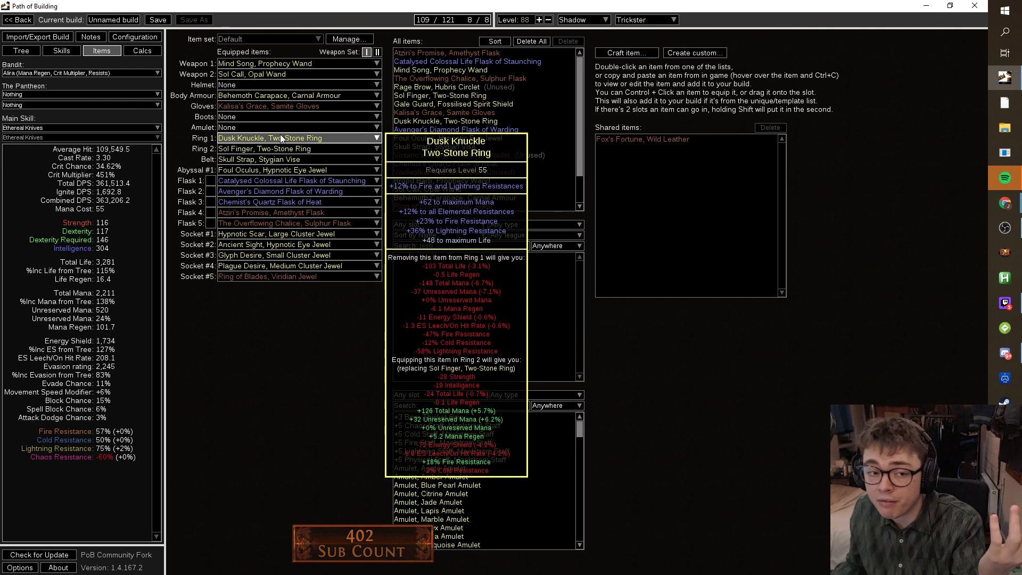
mouse_move(274, 157)
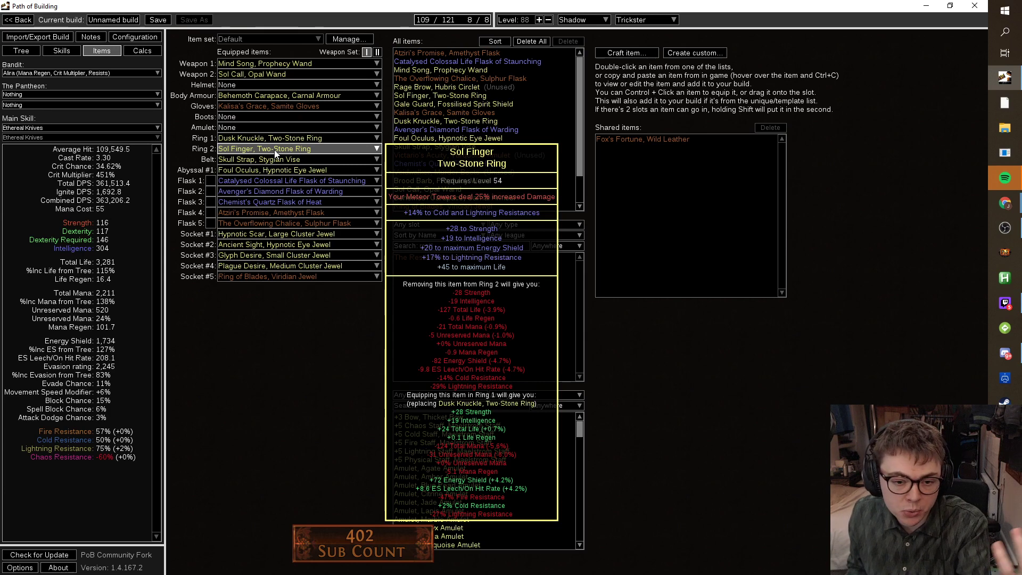
left_click(276, 149)
left_click(276, 160)
mouse_move(277, 164)
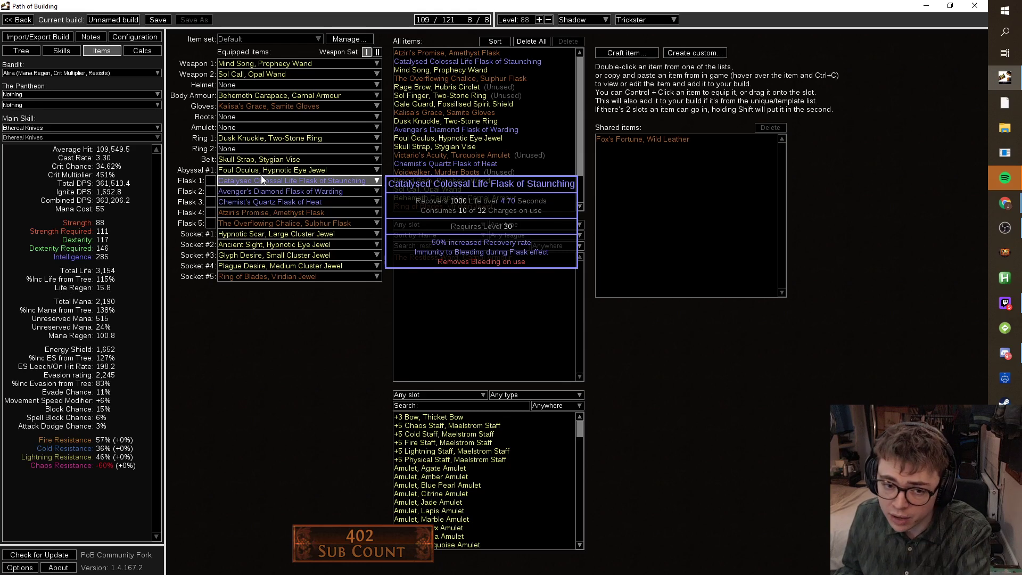
Inspect the equipped flasks and set Flask 1 and Flask 5 to None, removing the life flask and The Overflowing Chalice.
left_click(261, 180)
left_click(251, 190)
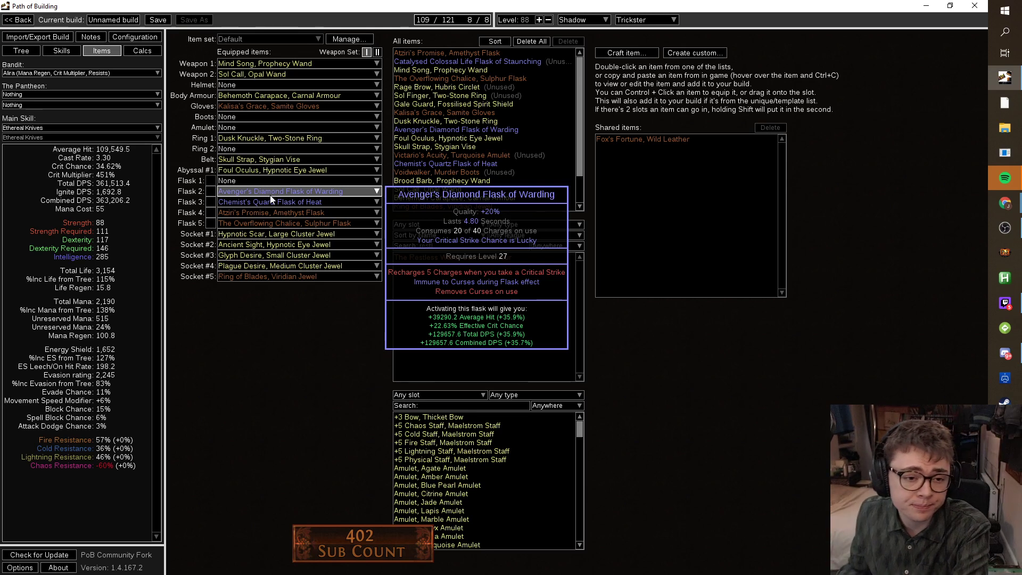
mouse_move(266, 203)
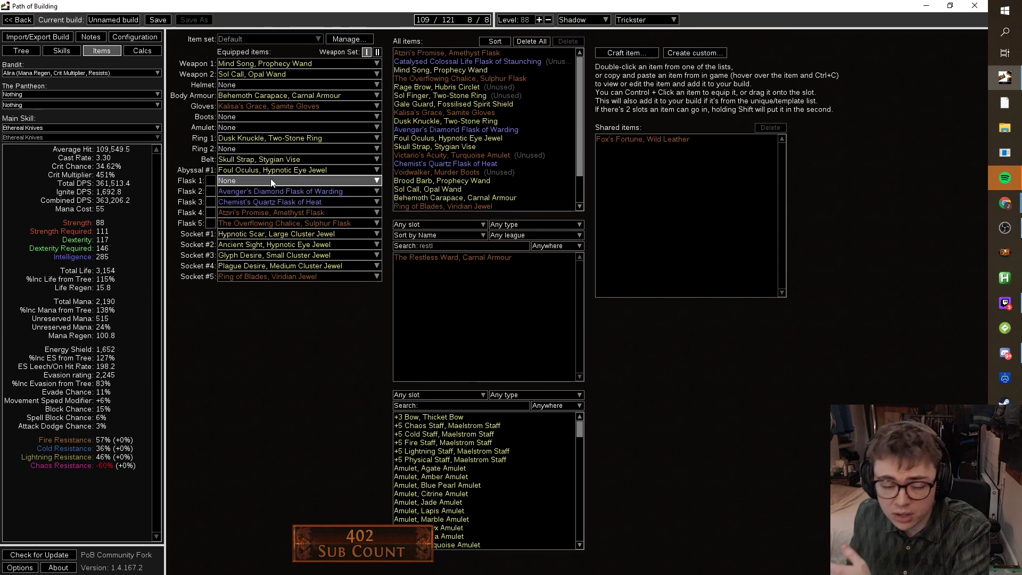
mouse_move(218, 203)
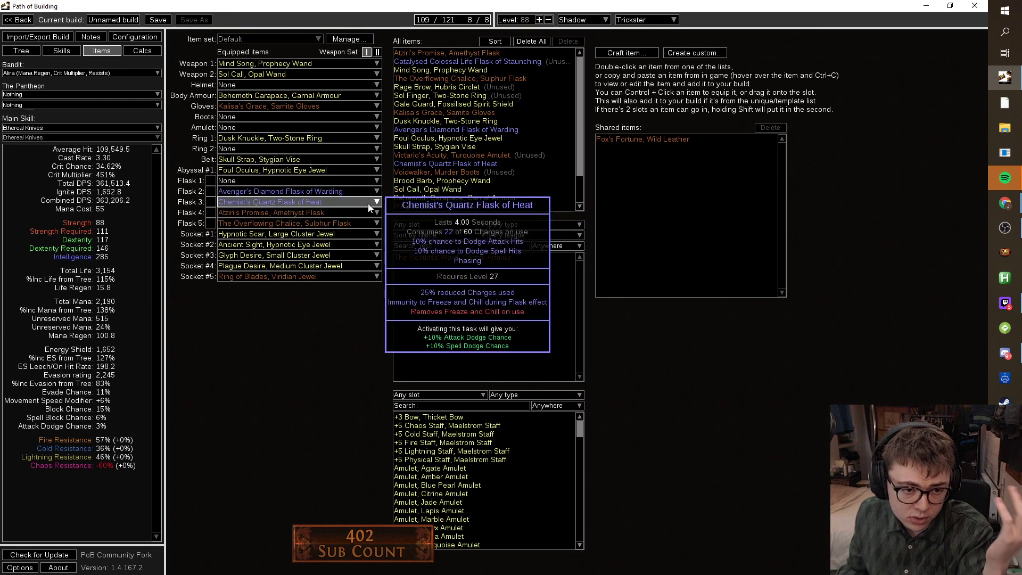
mouse_move(338, 213)
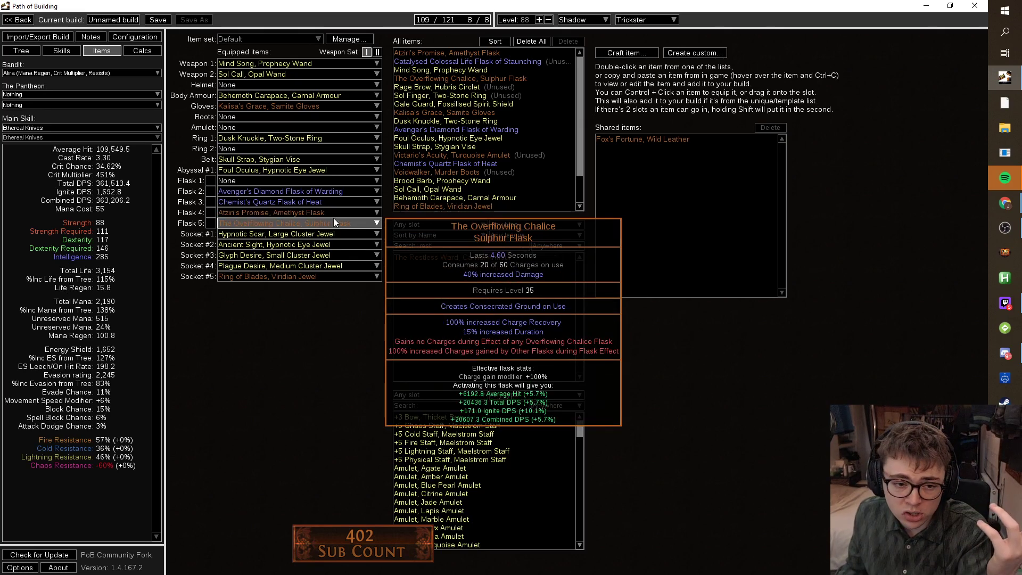
left_click(334, 222)
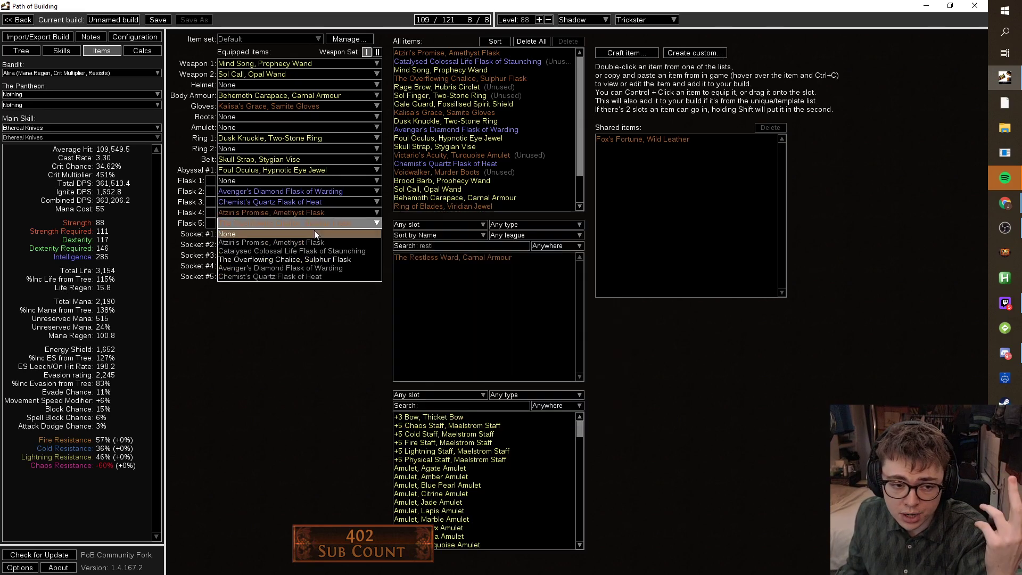
left_click(314, 233)
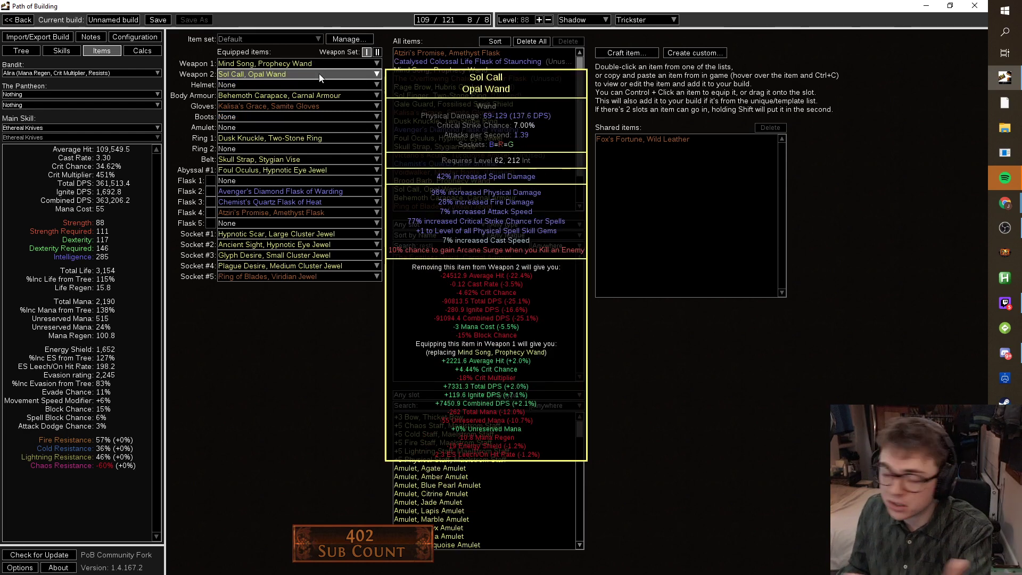
Examine the passives on the large cluster jewel branch of the tree, including Thaumophage, Practiced Caster and Conjured Wall.
left_click(62, 51)
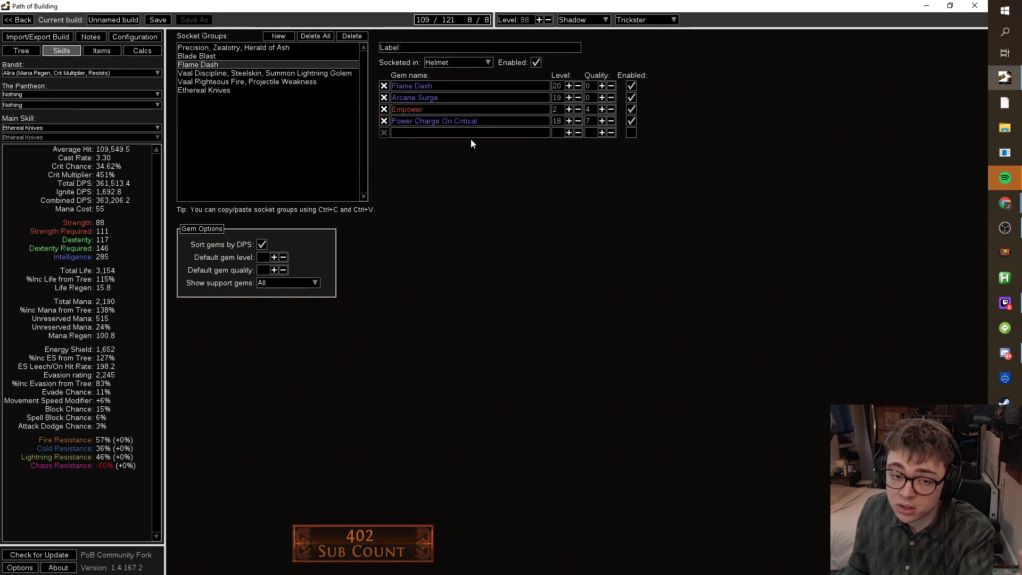
left_click(33, 49)
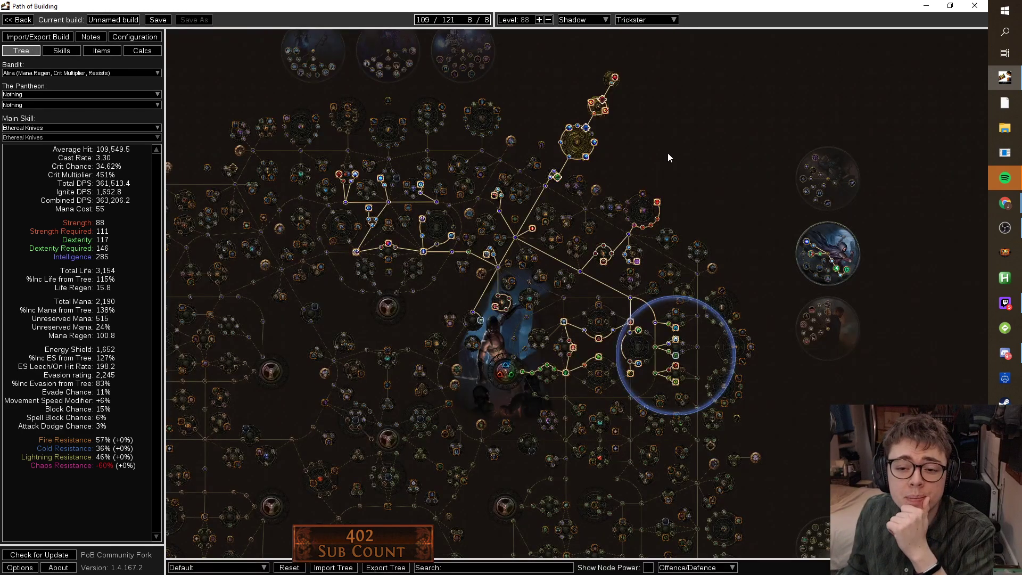
scroll(594, 147, "up", 5)
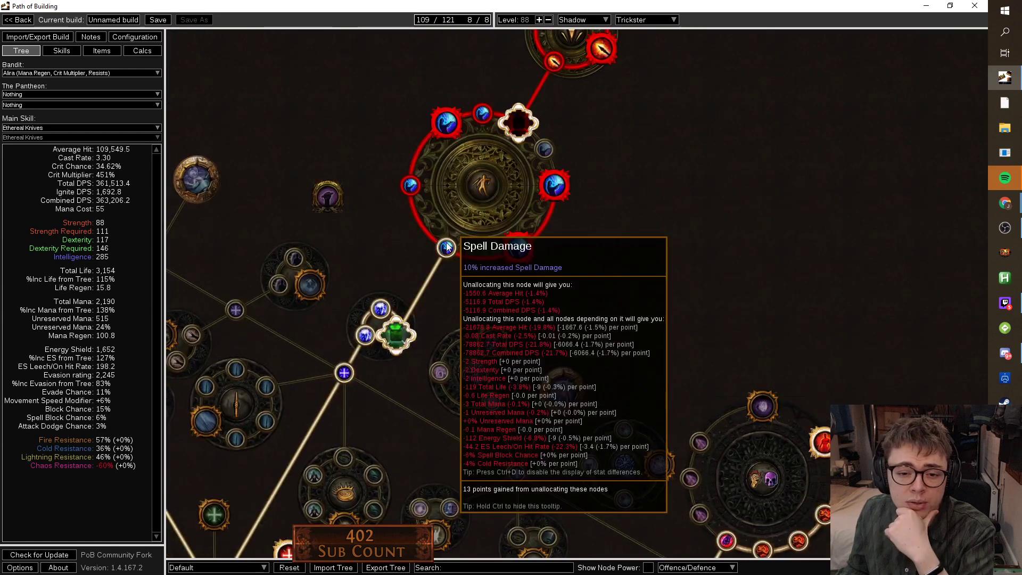
mouse_move(525, 251)
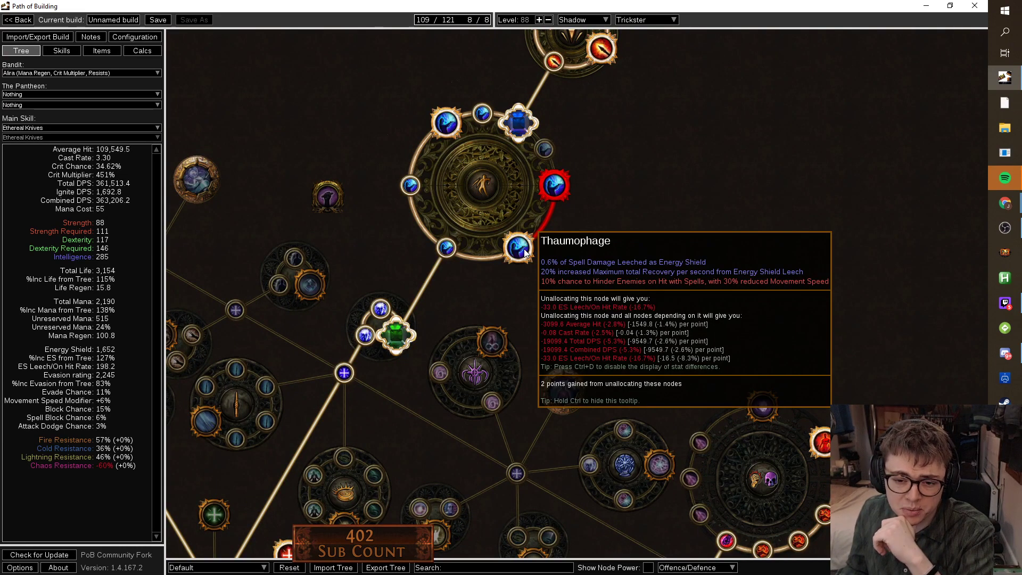
scroll(564, 268, "down", 5)
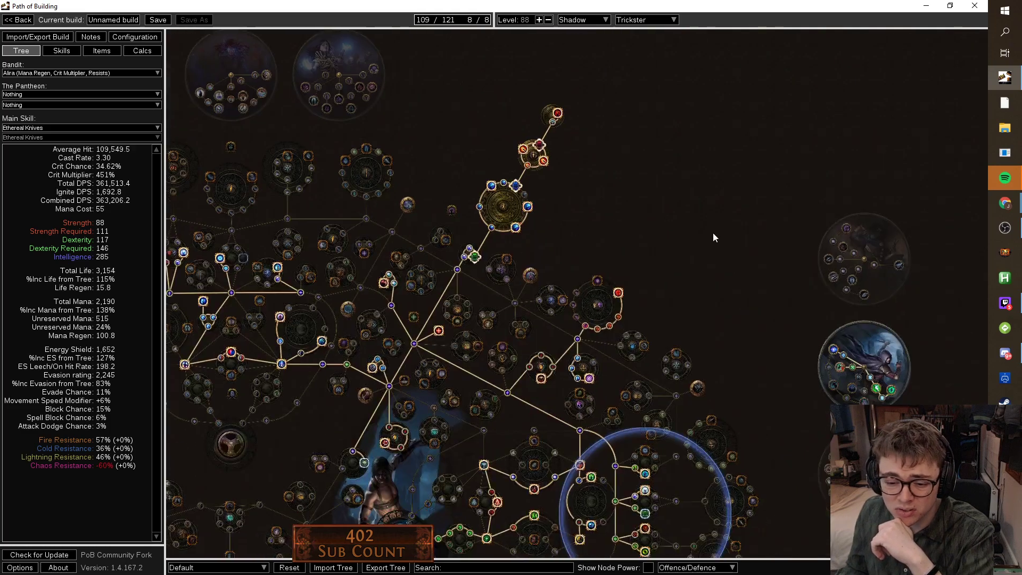
scroll(602, 209, "up", 2)
mouse_move(493, 256)
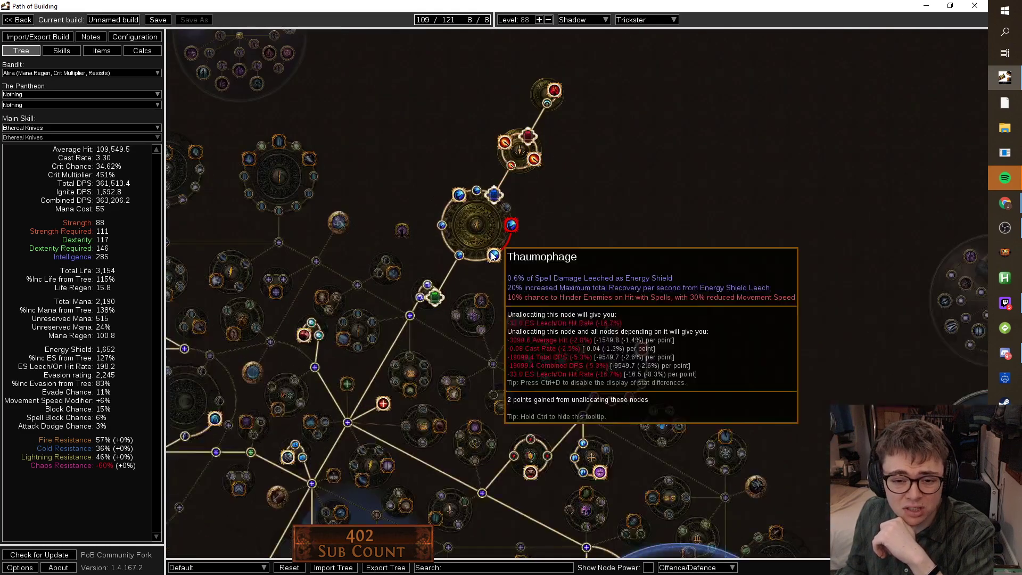
mouse_move(513, 226)
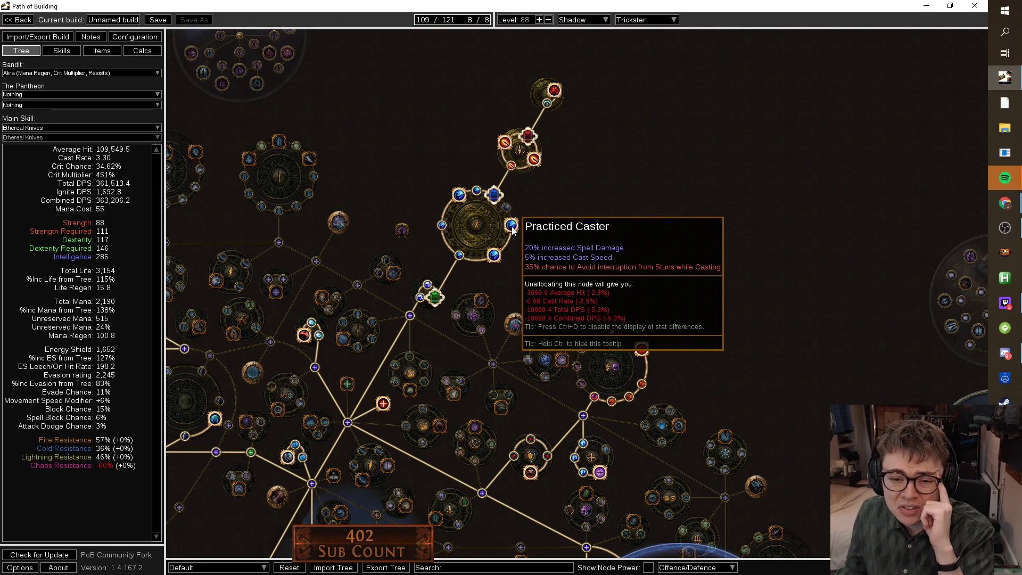
mouse_move(460, 197)
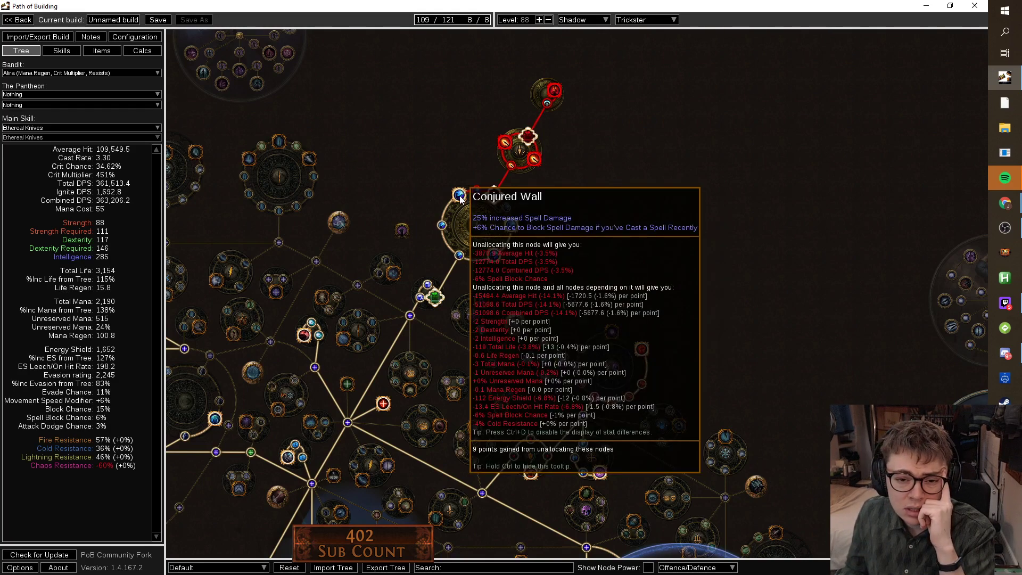
mouse_move(532, 164)
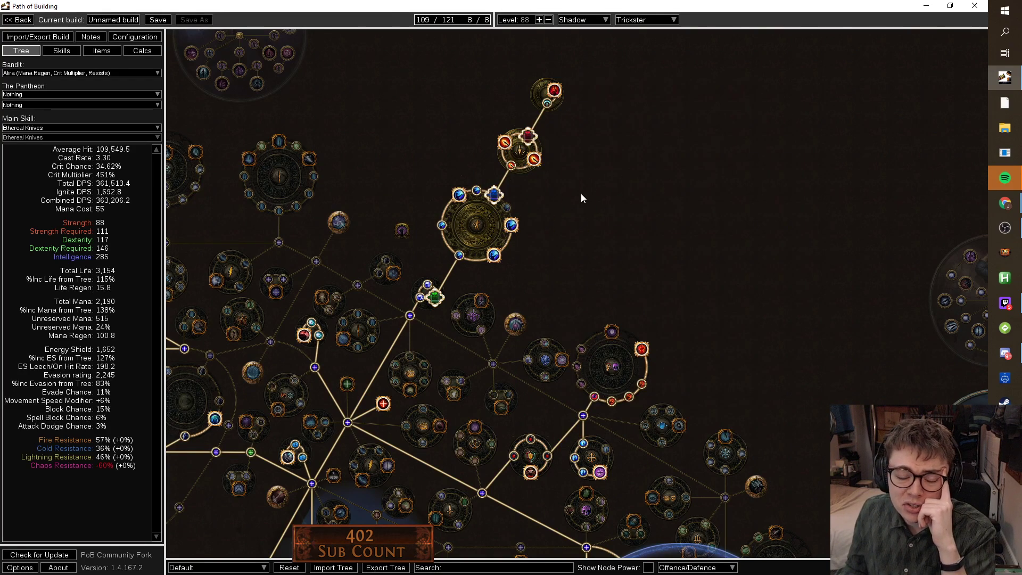
scroll(583, 201, "down", 5)
left_click_drag(604, 225, 688, 159)
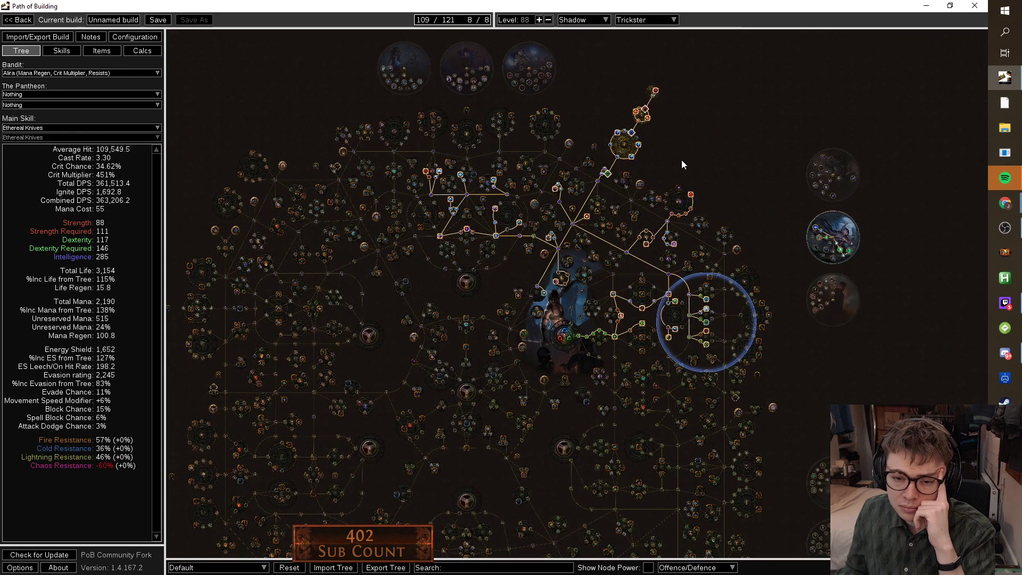
Remove the Hypnotic Scar large cluster jewel by setting Socket #1 to None.
left_click(119, 53)
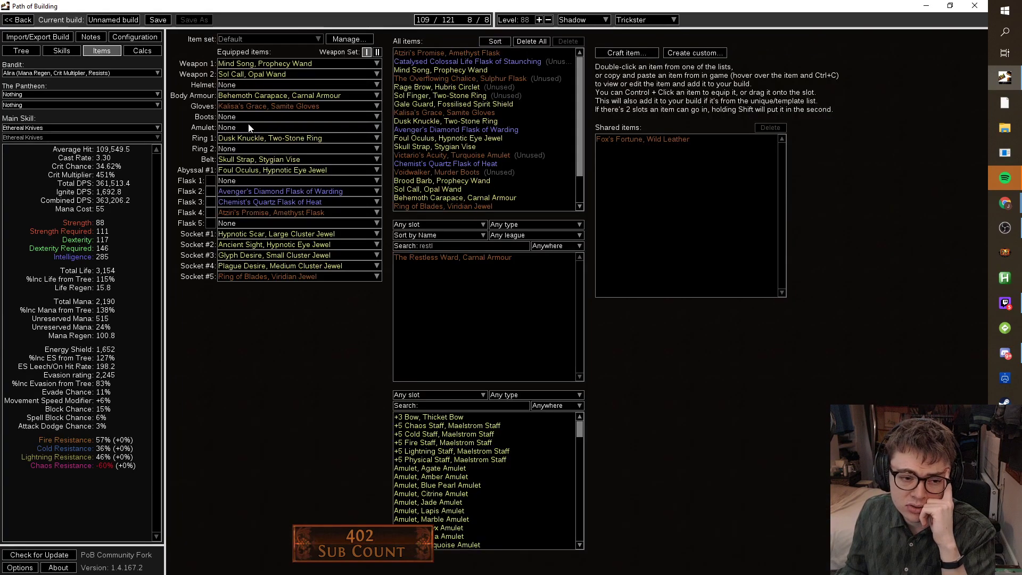
left_click(298, 233)
left_click(273, 292)
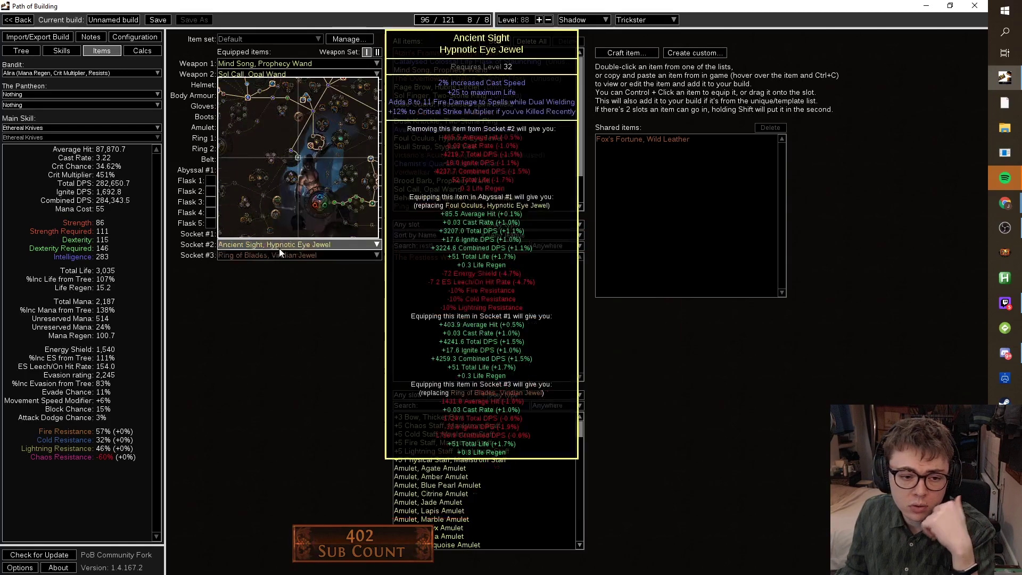
Create a new passive tree named EK and switch the build to it.
left_click(21, 51)
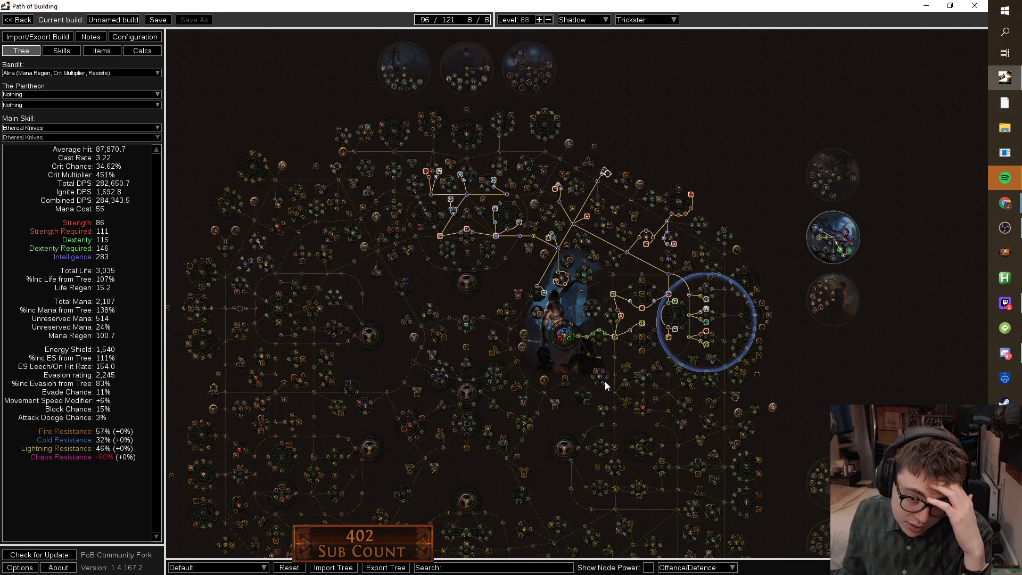
left_click(204, 566)
left_click(203, 558)
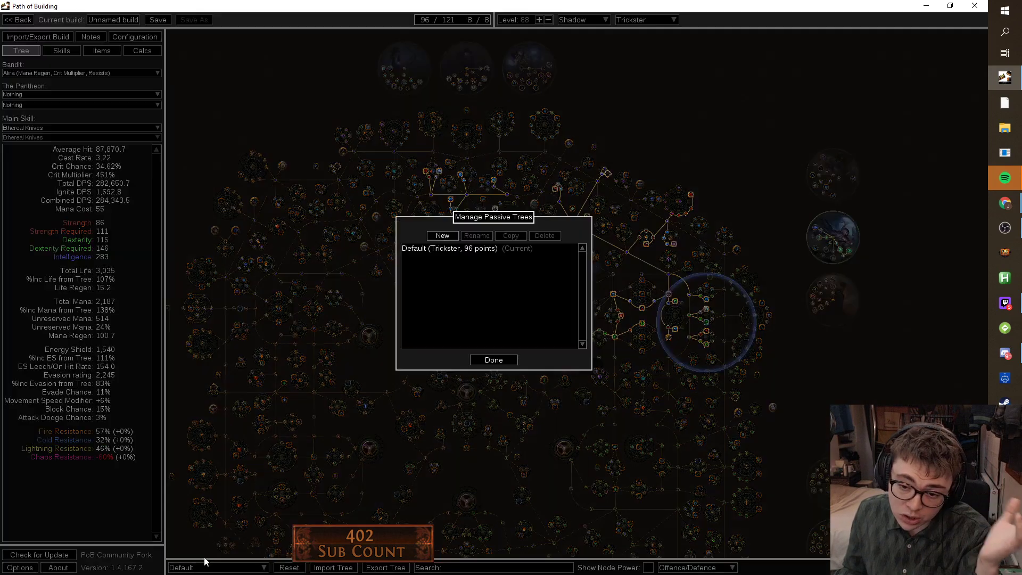
left_click(453, 235)
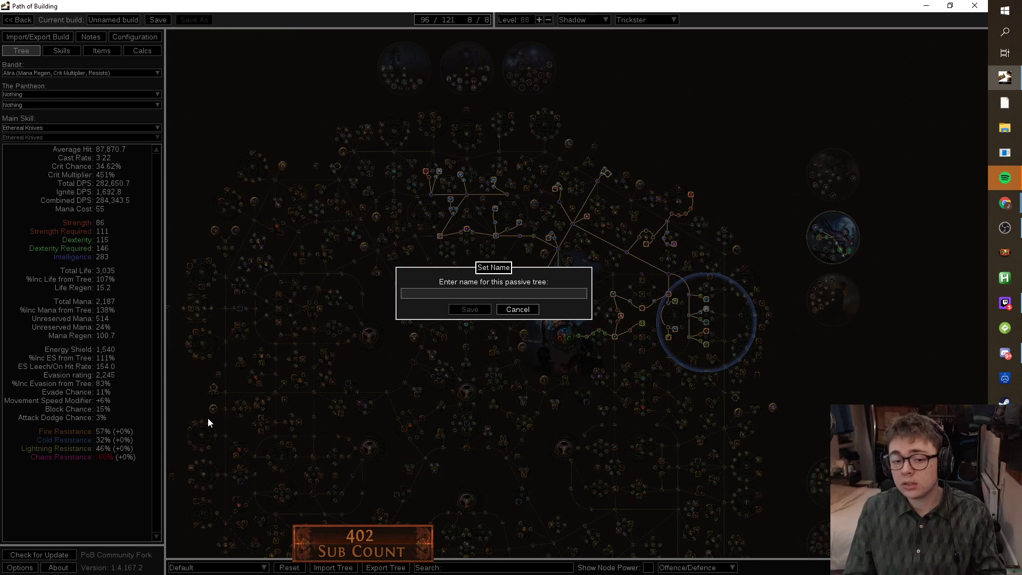
type("EK")
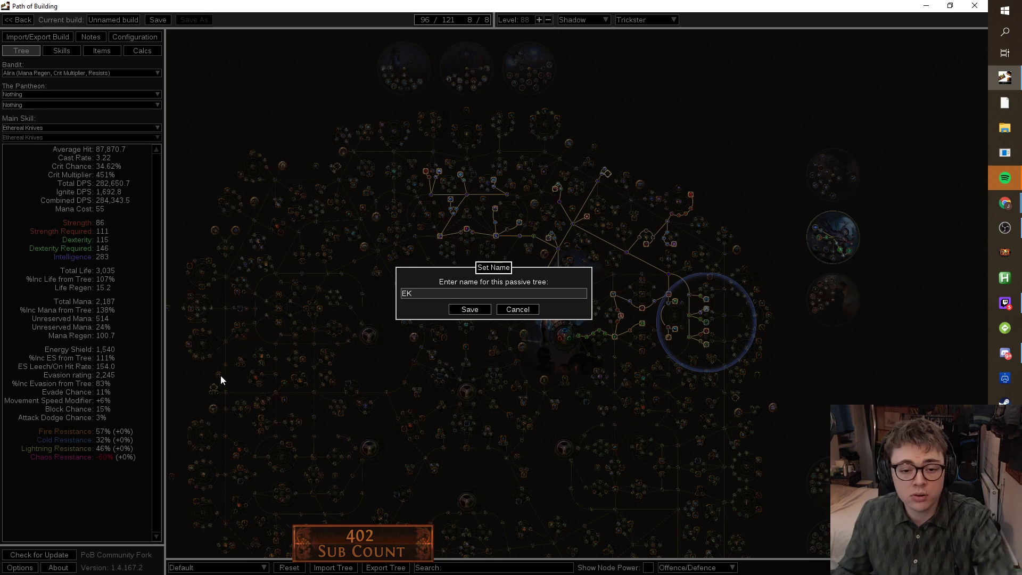
left_click(480, 311)
left_click(477, 355)
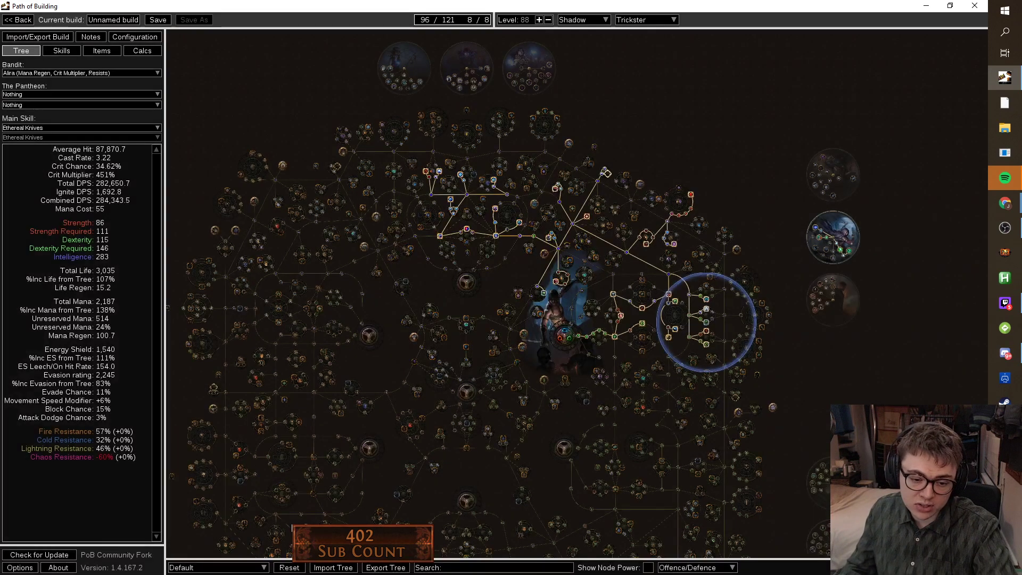
left_click(213, 567)
left_click(192, 547)
Allocate a path from the Shadow start through Physical and Chaos Damage and the life cluster, taking the inner notables of both neighbouring large wheels.
scroll(611, 335, "up", 5)
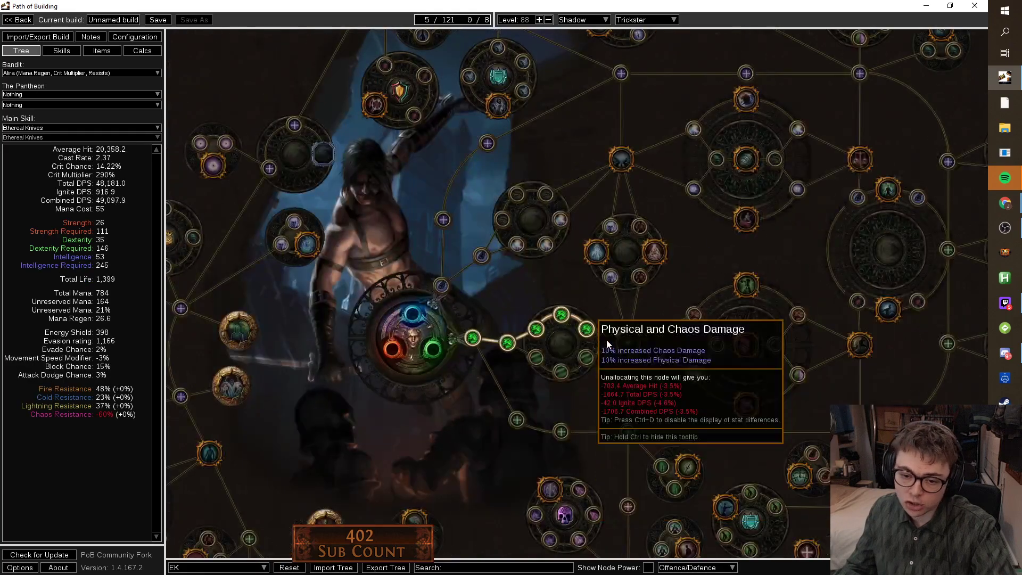
left_click(628, 342)
left_click(621, 160)
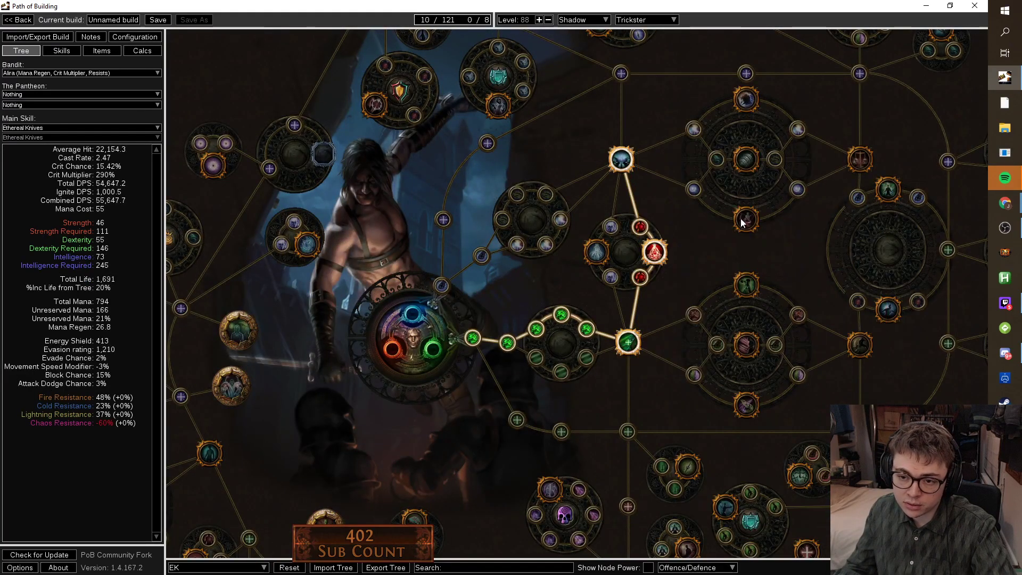
left_click(746, 219)
left_click_drag(707, 238, 566, 217)
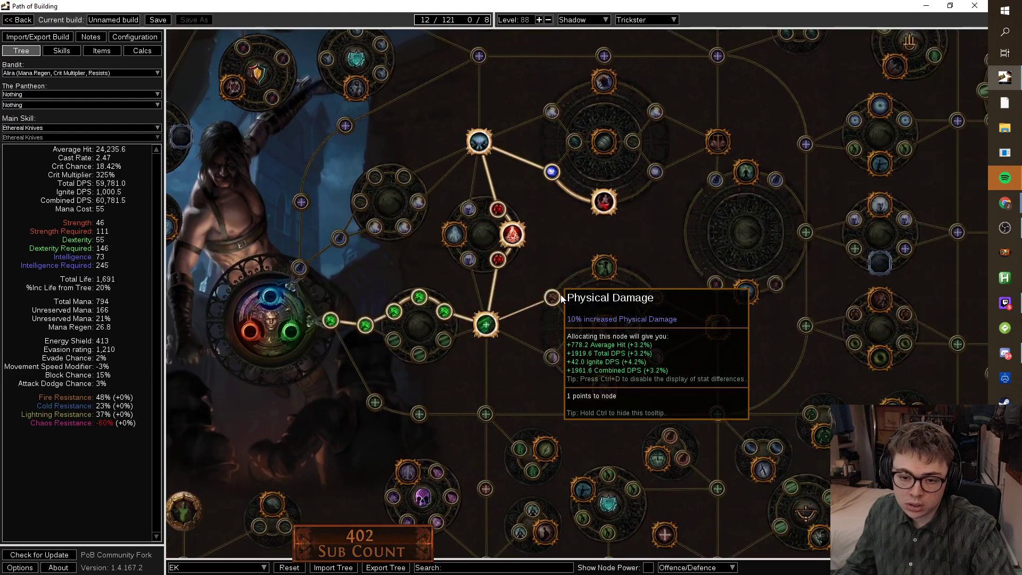
left_click(604, 266)
Extend the path past the physical damage wheel to its outer notable and the lower notable of the adjacent large wheel.
left_click_drag(675, 258, 538, 320)
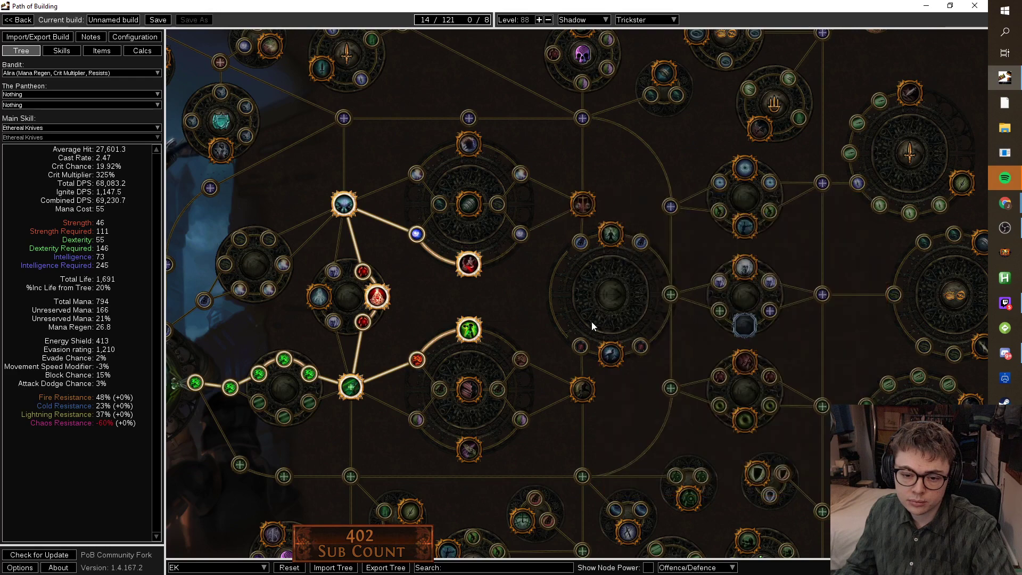
left_click(583, 390)
left_click(612, 353)
left_click_drag(614, 293, 581, 365)
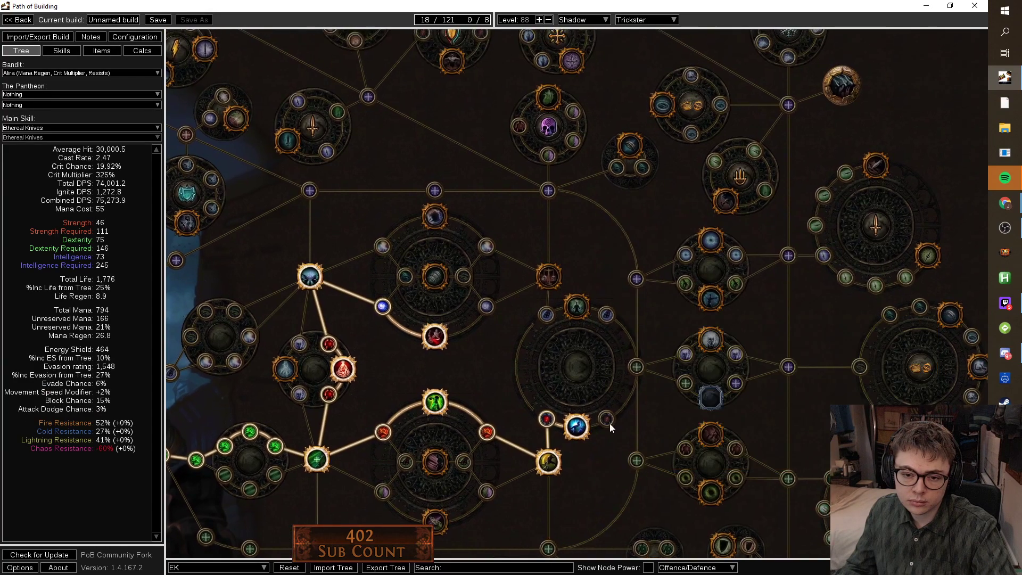
Allocate the path to Blood Drinker and one more node in the same cluster.
left_click_drag(575, 308, 505, 182)
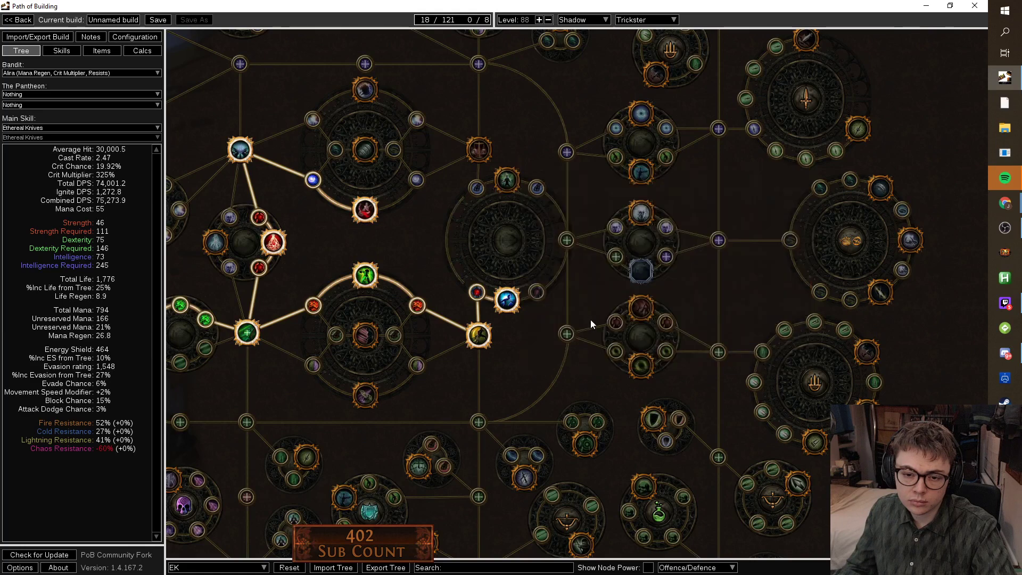
left_click_drag(560, 345, 519, 352)
left_click(617, 314)
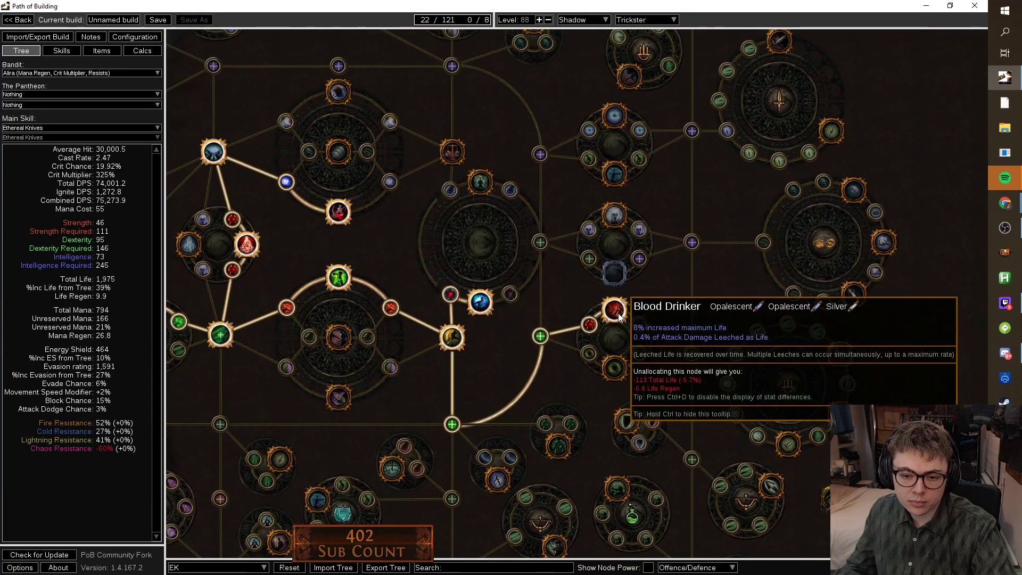
left_click(615, 335)
scroll(765, 487, "down", 3)
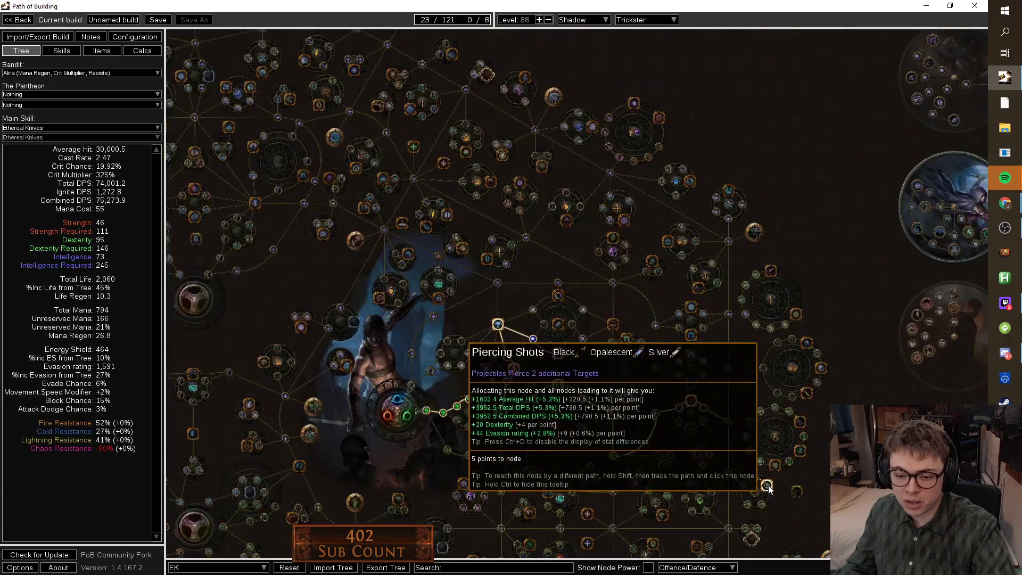
left_click_drag(779, 487, 781, 346)
scroll(781, 346, "up", 3)
scroll(780, 346, "down", 2)
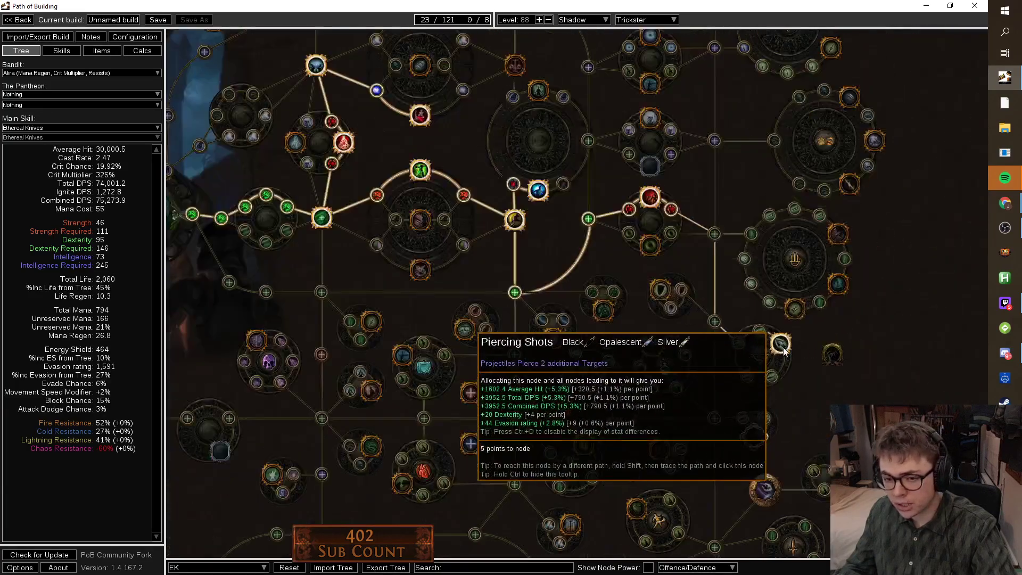
scroll(784, 347, "down", 3)
scroll(784, 347, "up", 2)
scroll(669, 375, "up", 3)
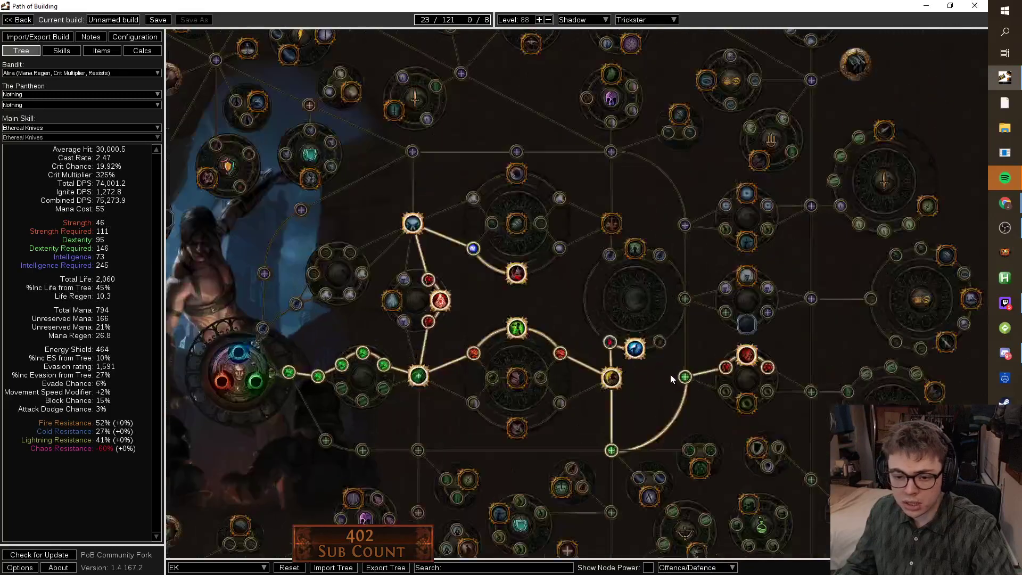
left_click_drag(743, 326, 743, 329)
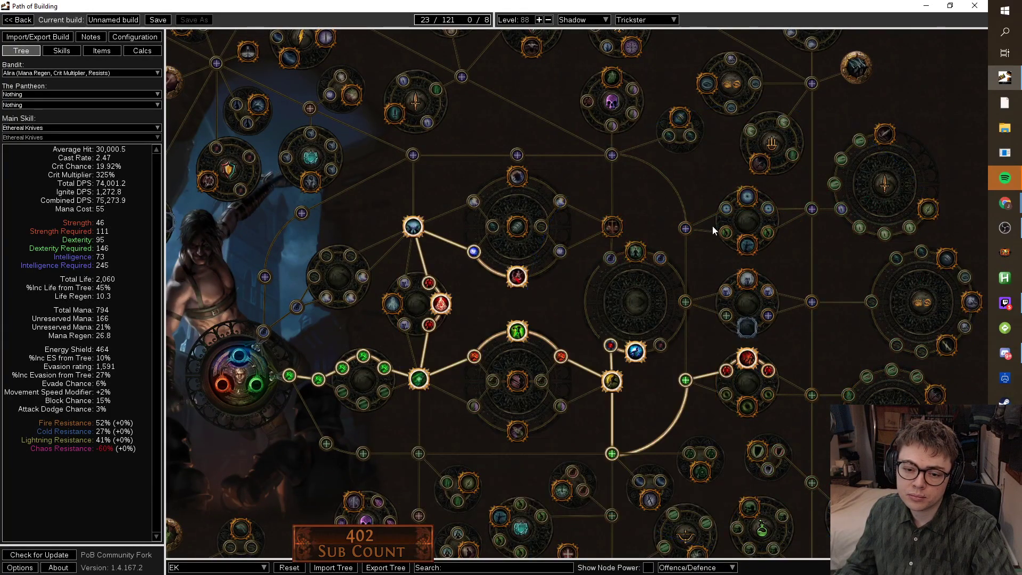
Allocate the Dexterity node south of the physical damage wheel and the two evasion clusters beyond it, including one notable in each.
left_click_drag(526, 500, 551, 271)
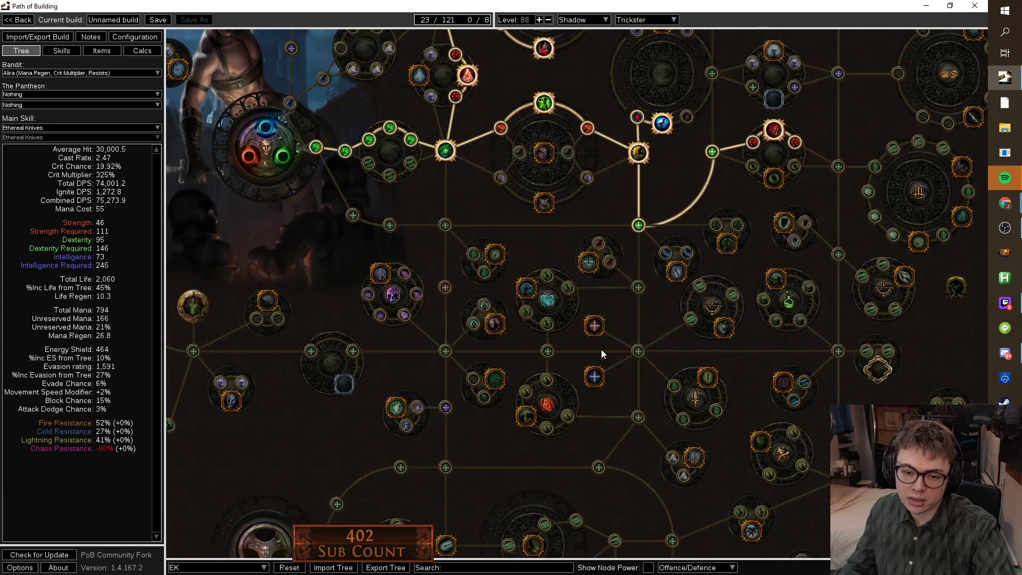
scroll(642, 390, "down", 5)
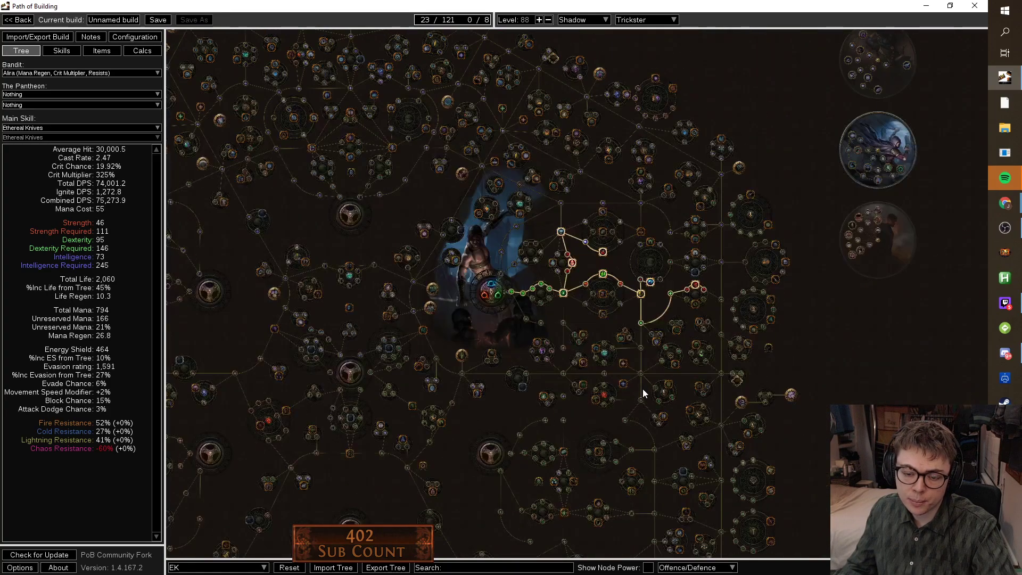
scroll(640, 383, "up", 5)
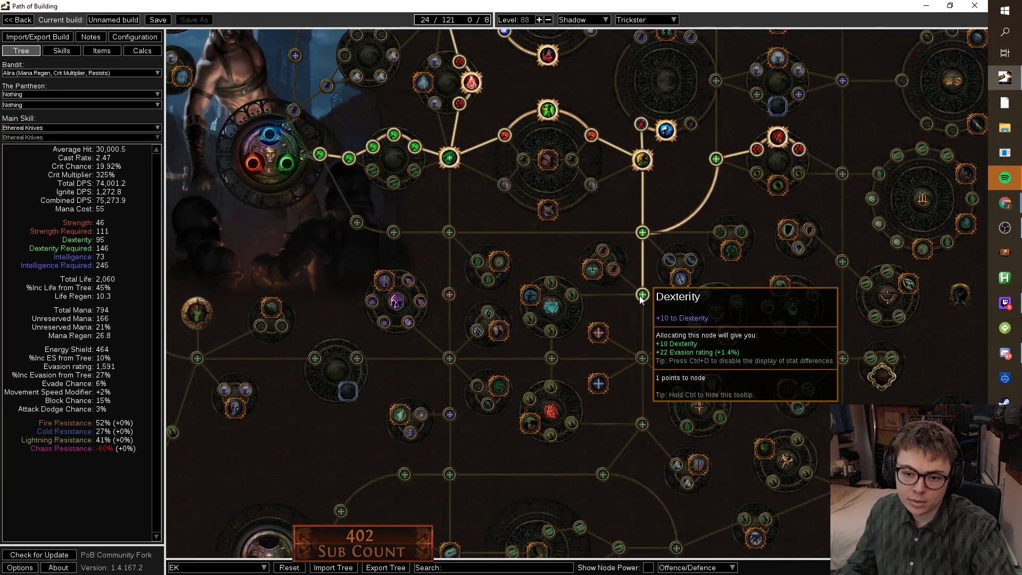
left_click(553, 318)
left_click(551, 436)
Allocate the upper notable of the large wheel east of the Shadow start and the adjoining notable at its upper corner.
scroll(689, 369, "down", 5)
scroll(647, 400, "up", 5)
left_click(647, 400)
left_click(631, 378)
left_click_drag(630, 378, 541, 277)
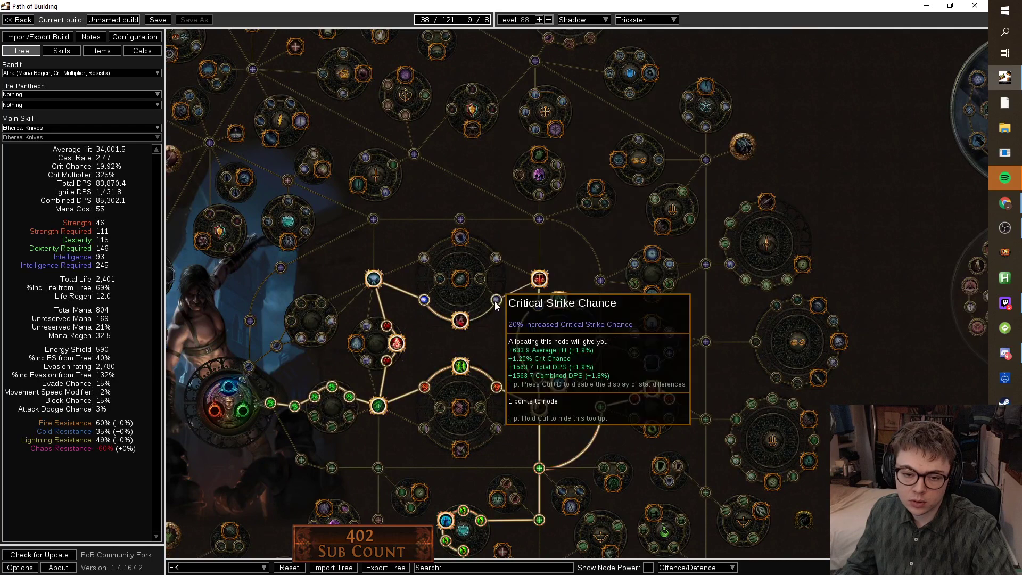
Try linking the wheels through the Critical Strike Chance node instead of the Physical Damage node.
left_click(495, 300)
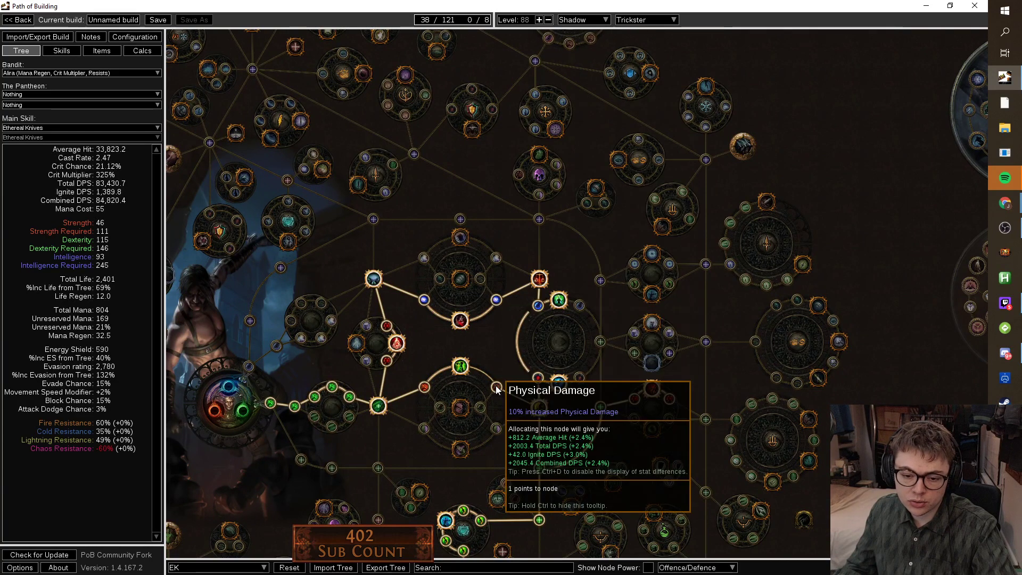
left_click(496, 388)
left_click(498, 300)
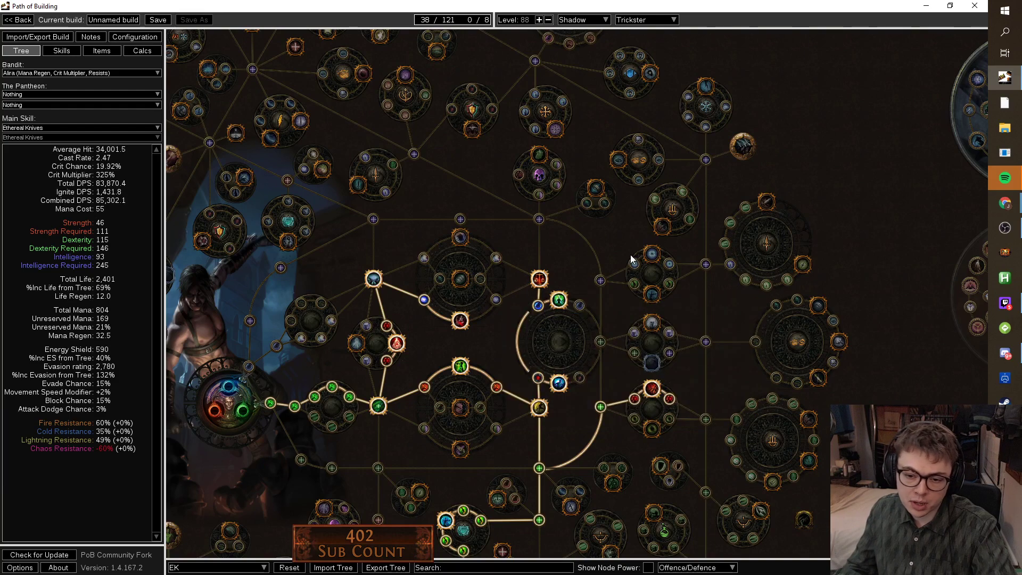
Try allocating the evasion and energy shield notable east of the large wheel and the jewel socket beside it.
left_click_drag(647, 344, 559, 292)
left_click(588, 317)
left_click(557, 276)
left_click(551, 344)
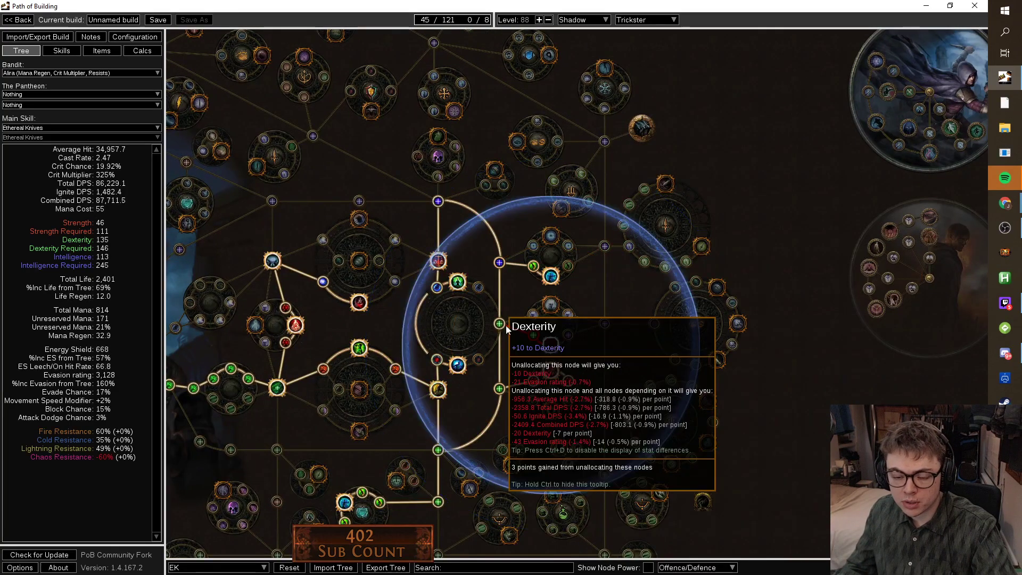
left_click(551, 345)
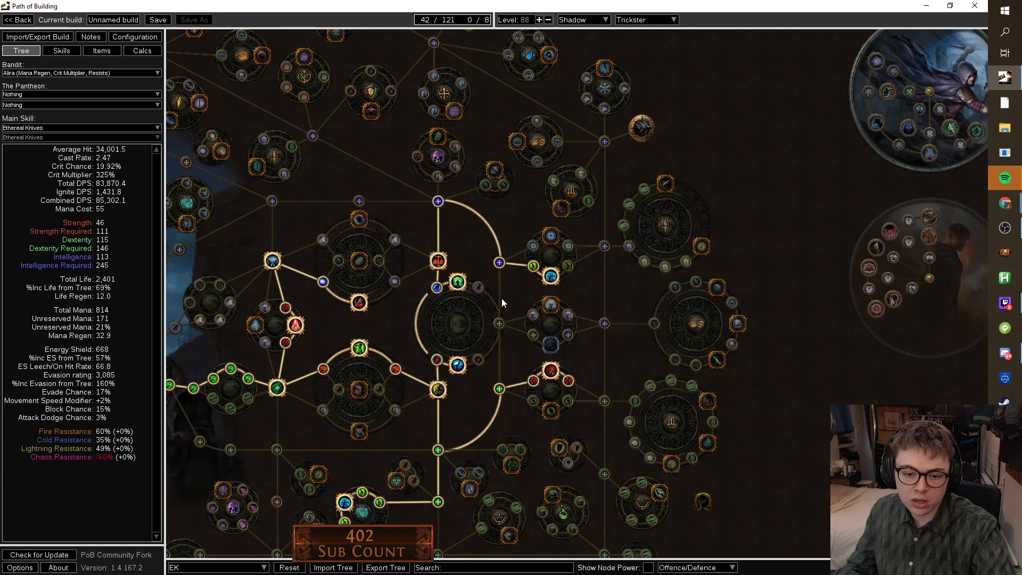
left_click_drag(489, 260, 544, 321)
left_click(546, 326)
scroll(574, 258, "down", 4)
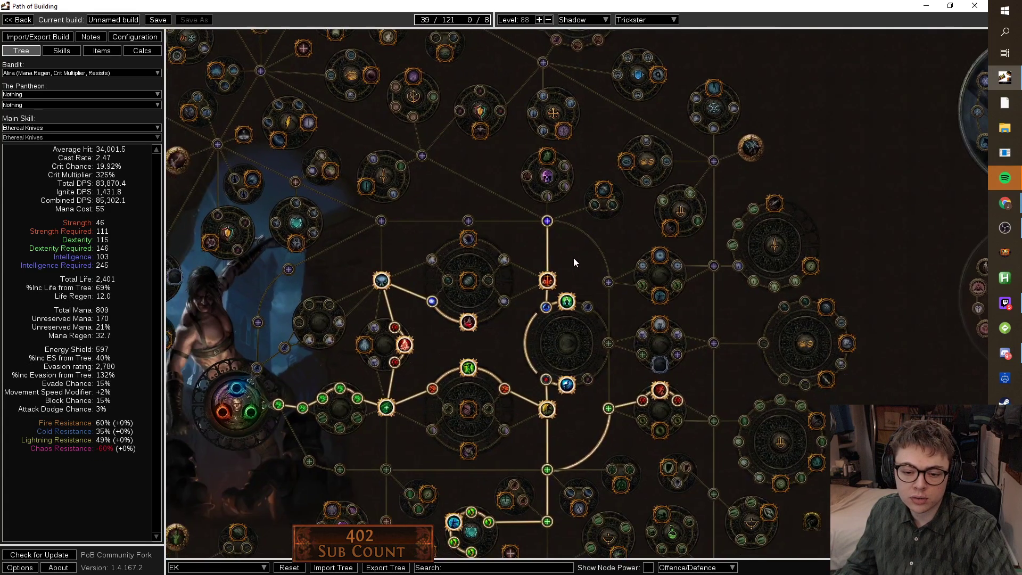
Extend the path north from the Intelligence node, taking one notable in each of two clusters and Force Shaper.
scroll(532, 218, "up", 3)
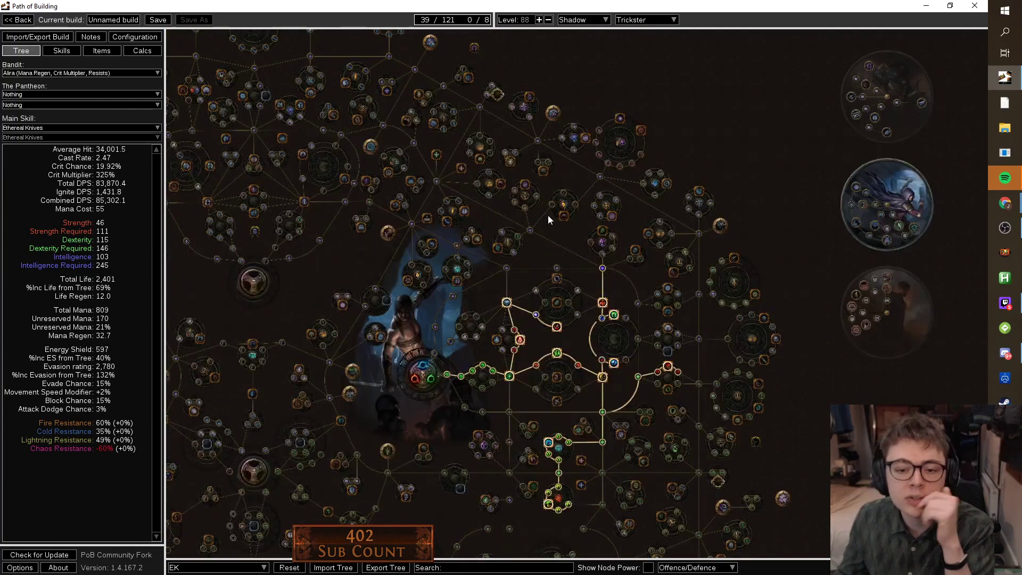
left_click(564, 216)
left_click(601, 217)
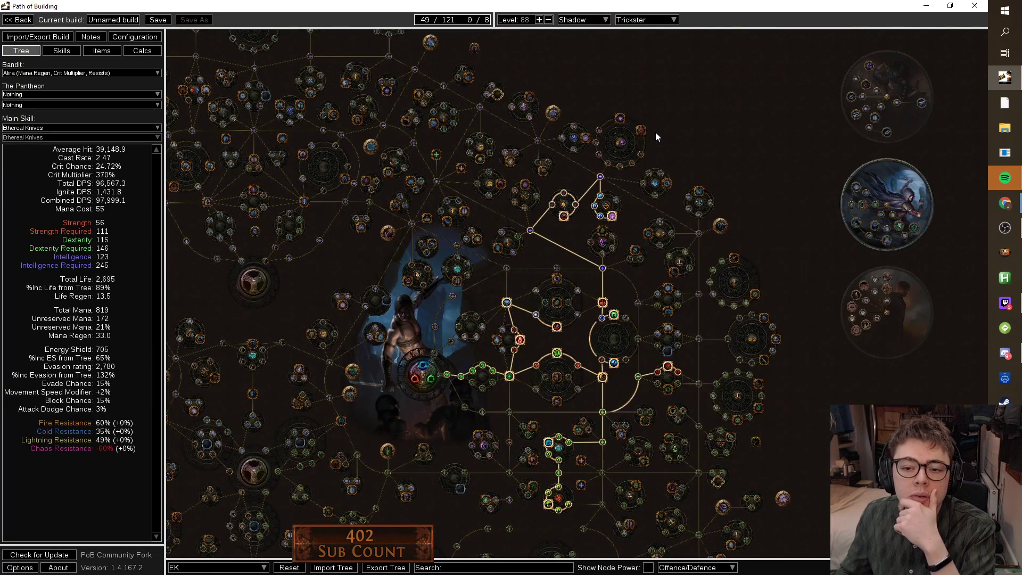
mouse_move(643, 130)
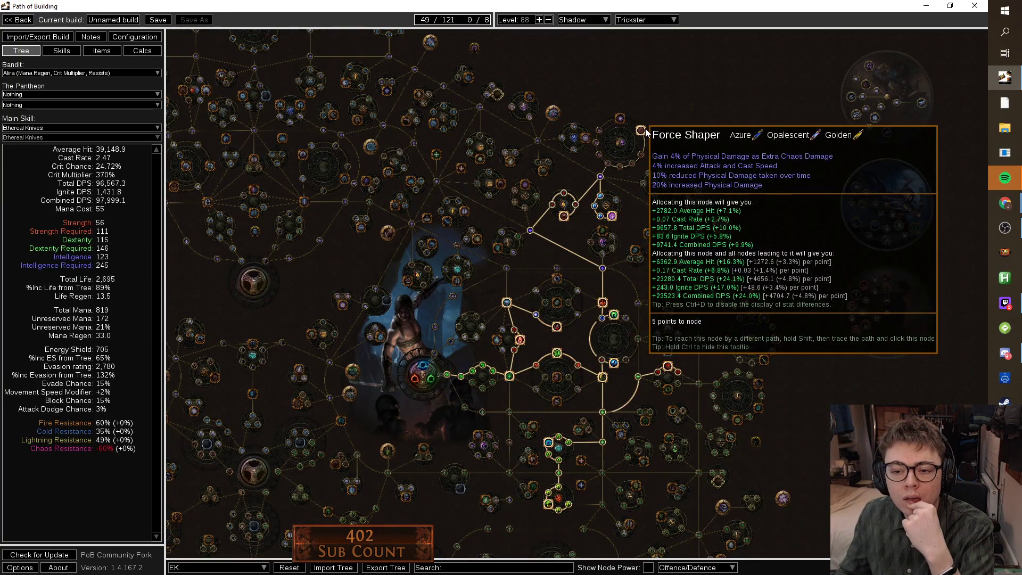
left_click(641, 130)
Allocate the cluster notable above the Shadow's head, the nearby jewel socket and the small critical multiplier cluster to the north.
left_click_drag(406, 289, 538, 280)
left_click(539, 273)
left_click(538, 112)
left_click_drag(571, 126, 607, 187)
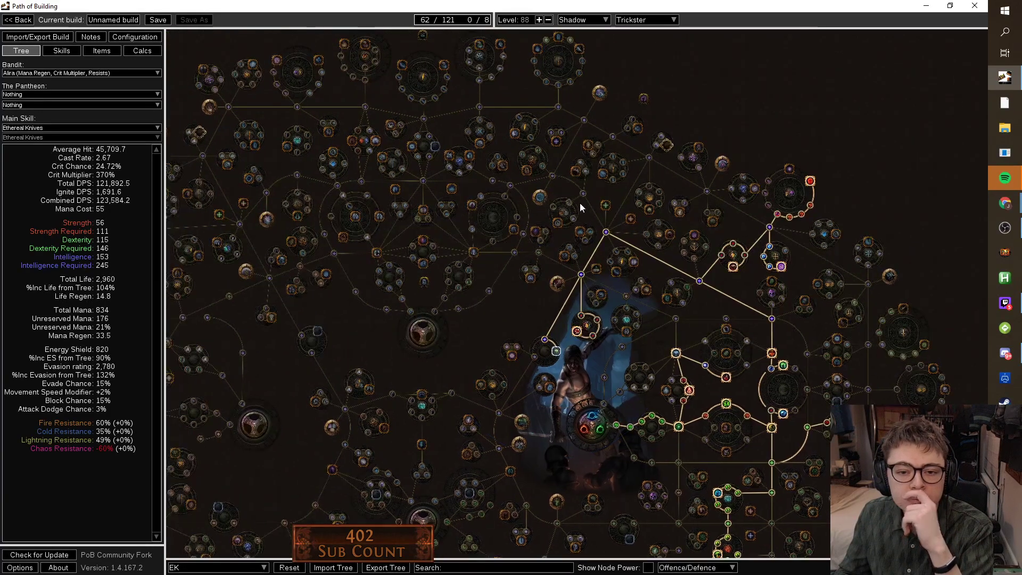
left_click_drag(480, 304, 639, 339)
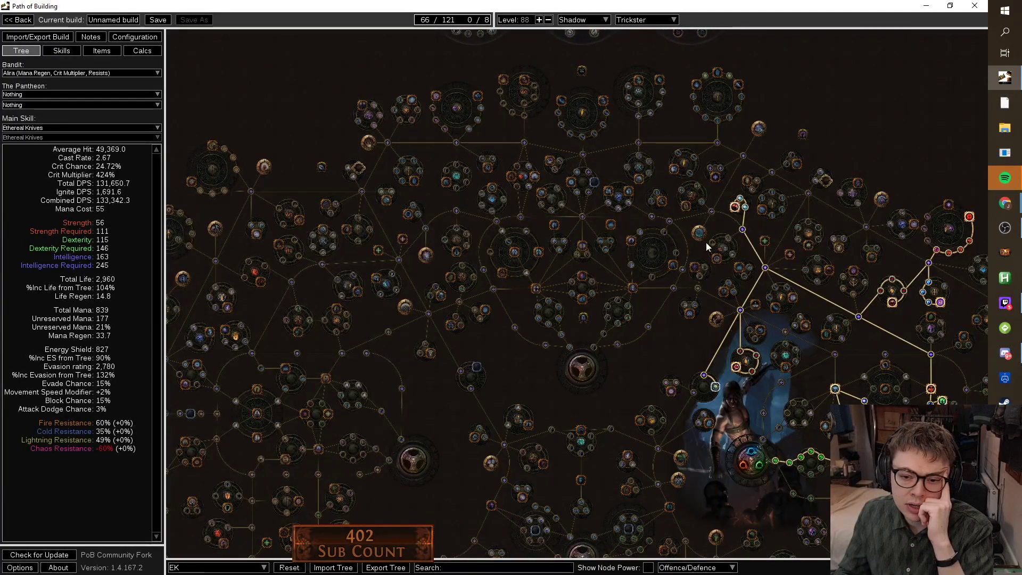
Extend the path west through the Mana and Life nodes to the far notable, and take the critical strike notable north of it.
left_click_drag(643, 338, 535, 358)
scroll(527, 357, "up", 1)
scroll(528, 361, "up", 1)
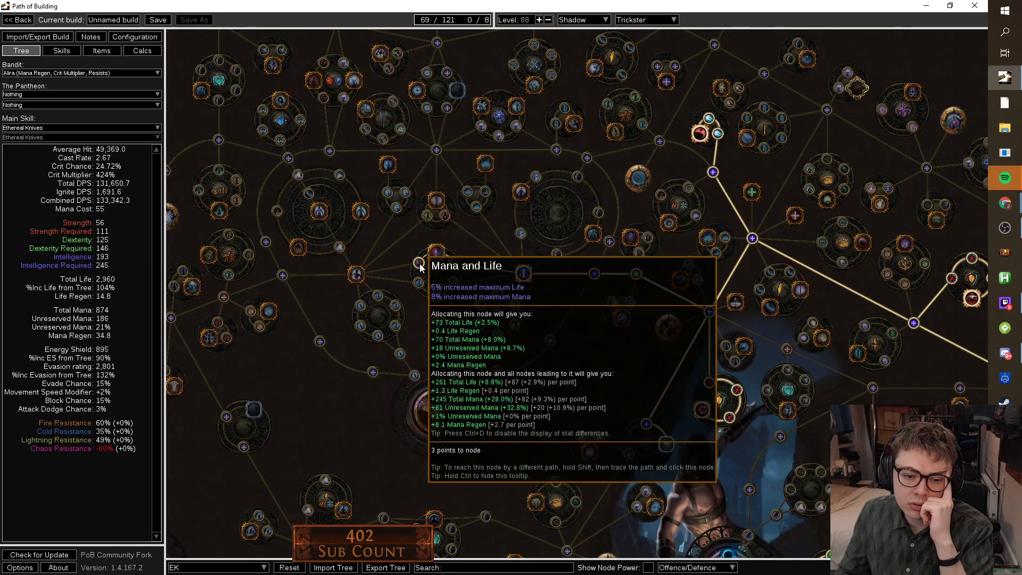
left_click(356, 274)
left_click(388, 164)
Allocate the jewel socket north of the critical strike cluster and the life notable in the cluster to its west.
left_click(456, 91)
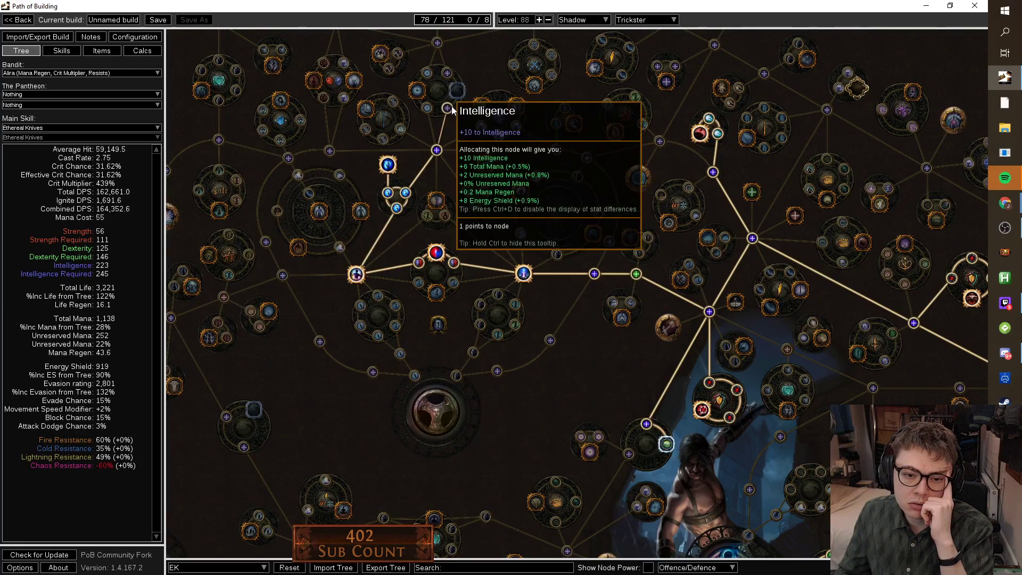
left_click_drag(374, 345, 536, 471)
left_click(472, 205)
Allocate Master of Force and the Physical Damage nodes leading to it.
scroll(692, 352, "down", 5)
left_click_drag(593, 352, 426, 222)
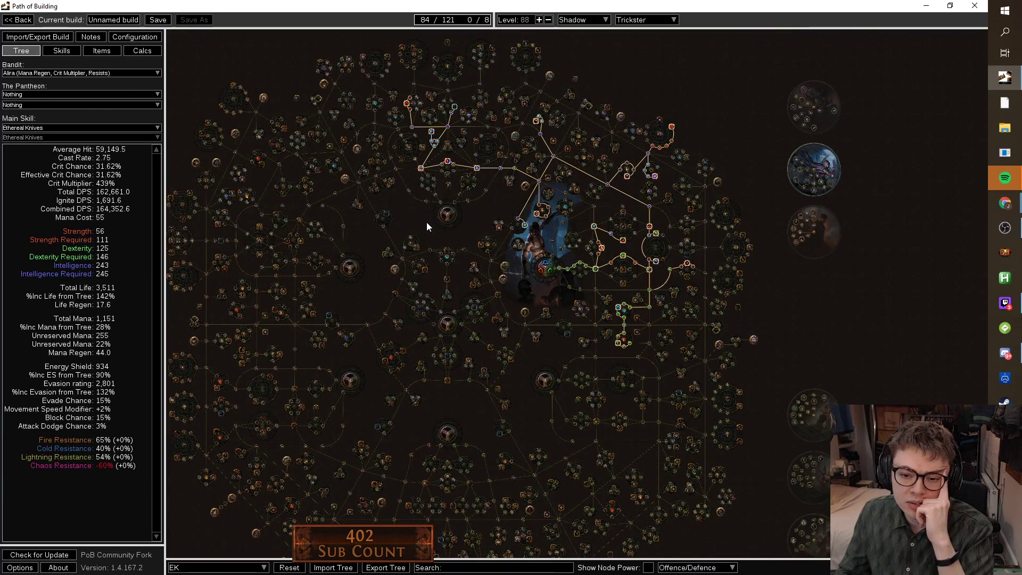
scroll(660, 300, "up", 8)
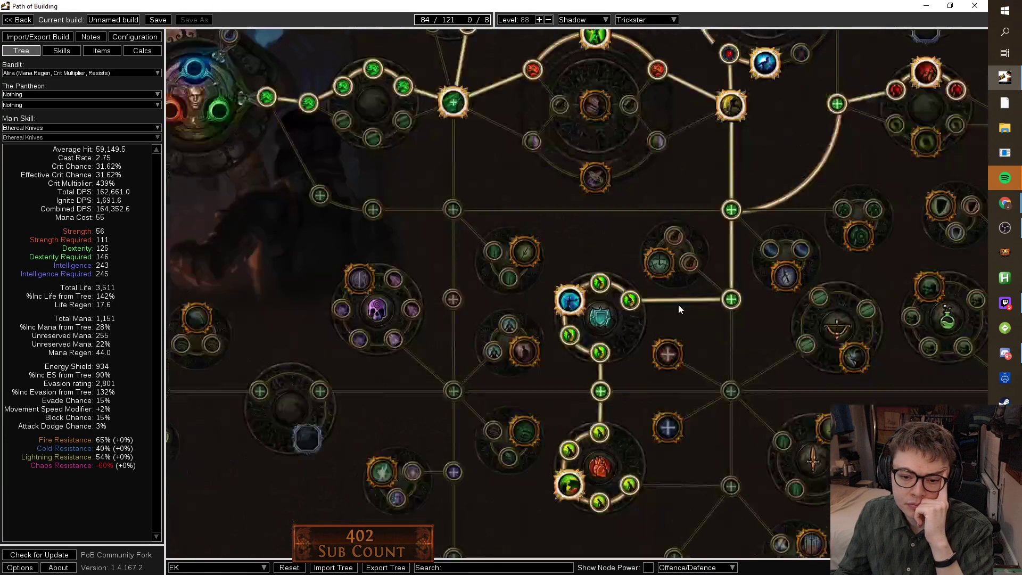
mouse_move(656, 259)
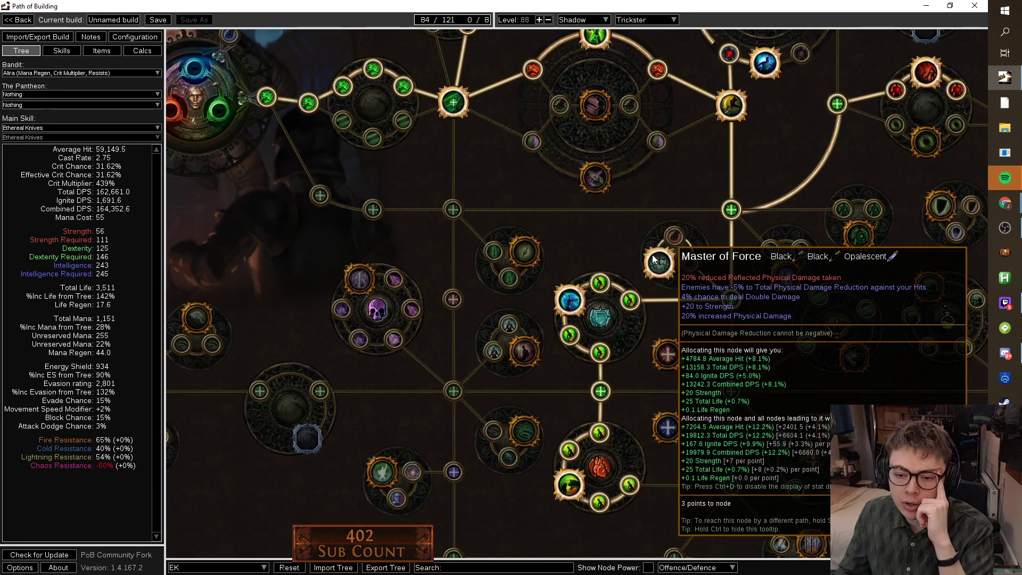
left_click_drag(651, 259, 402, 224)
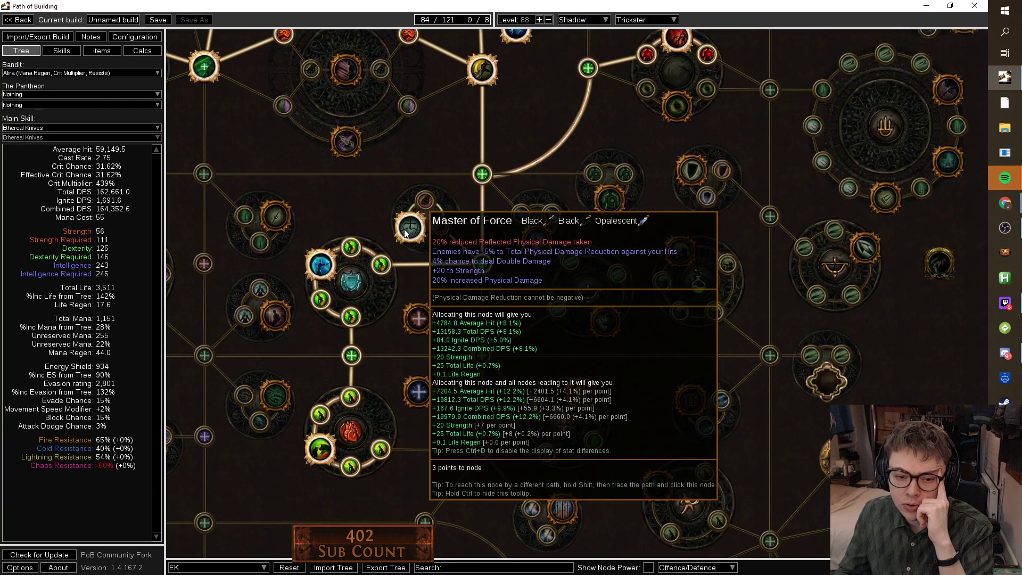
left_click(417, 236)
Examine the stat effects of the Master of Force cluster and the unallocated nodes around it.
scroll(417, 235, "down", 5)
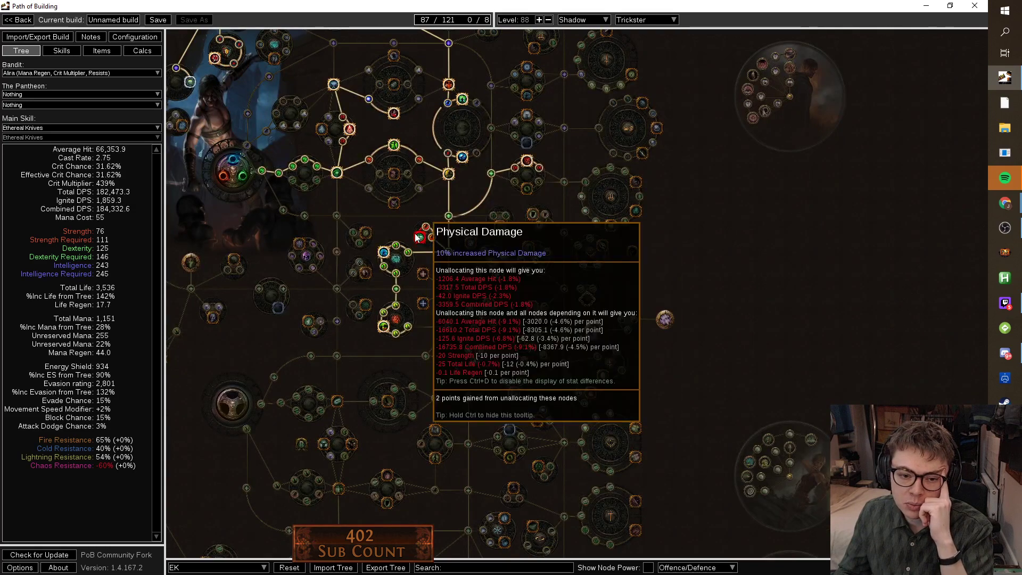
mouse_move(449, 253)
left_click_drag(348, 298, 470, 350)
left_click_drag(554, 359, 445, 283)
scroll(445, 283, "up", 4)
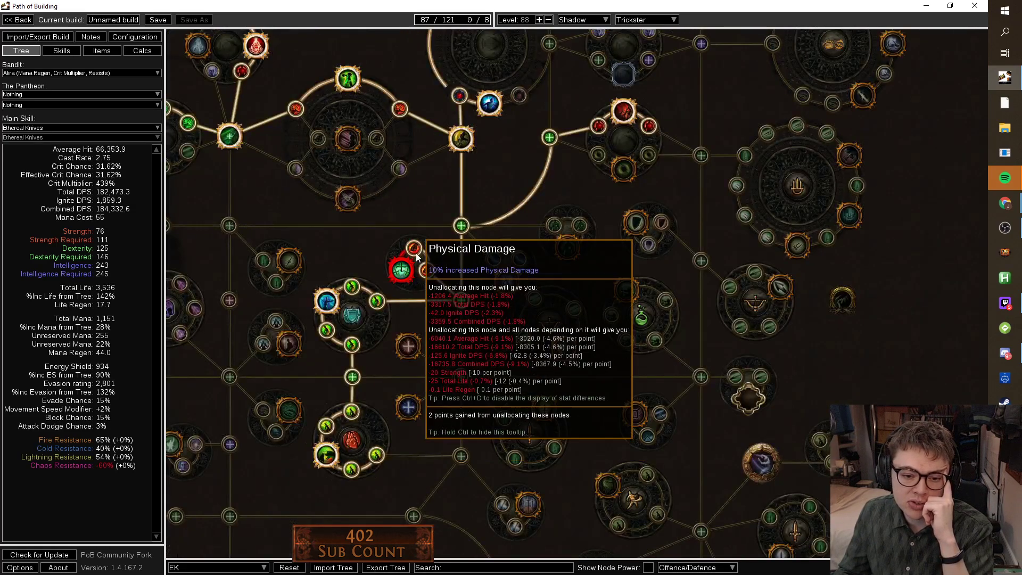
mouse_move(397, 275)
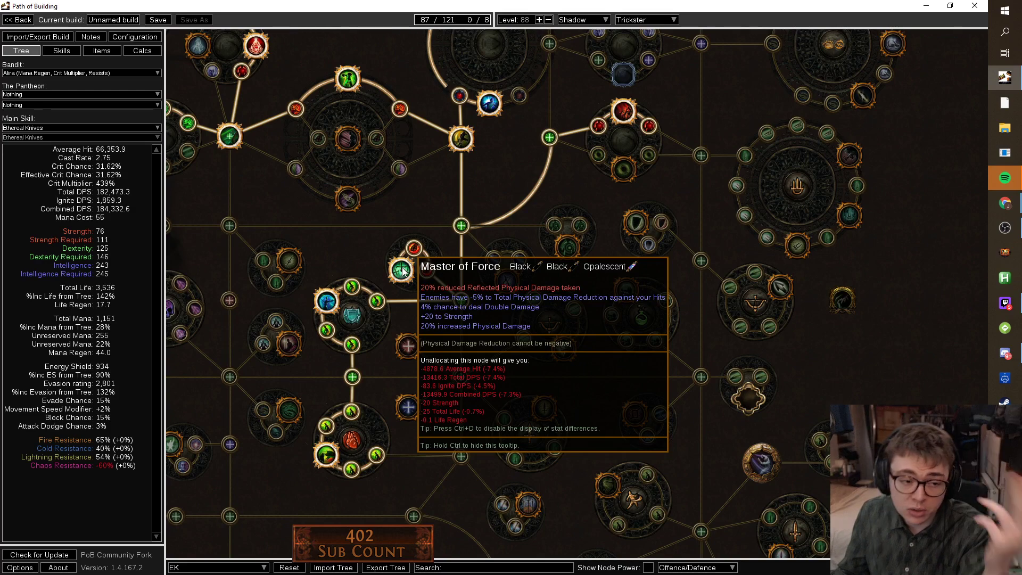
scroll(458, 304, "down", 5)
left_click_drag(701, 312, 599, 334)
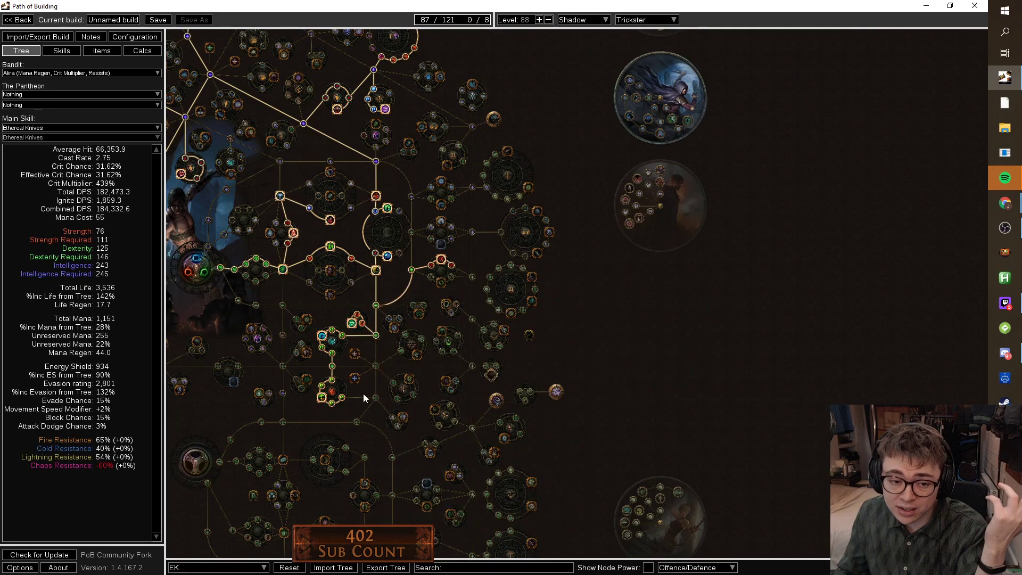
Try rerouting the tree through the lower Dexterity node while dropping Will of Blades and its Physical Damage nodes.
scroll(388, 381, "up", 5)
left_click(513, 291)
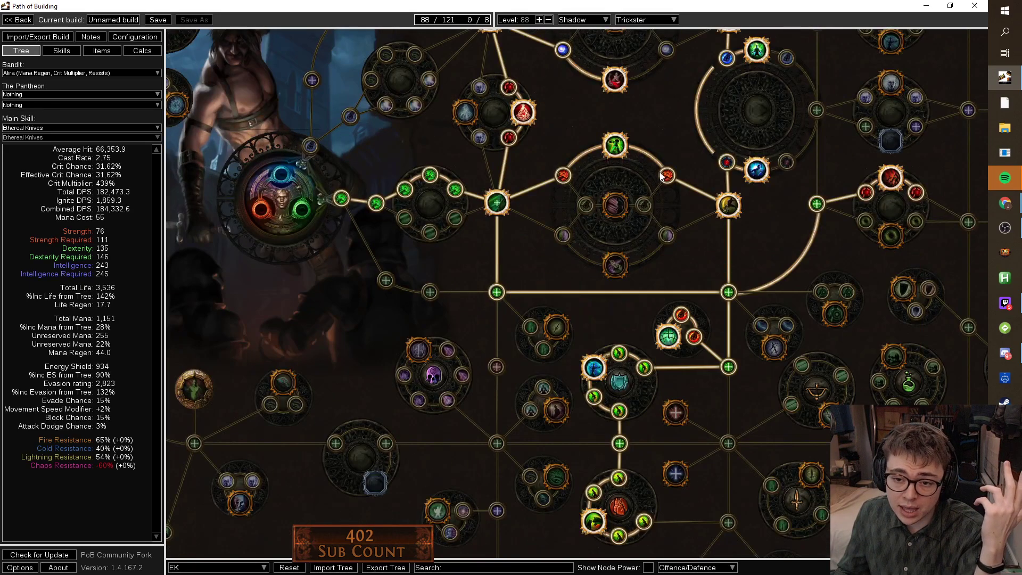
left_click(563, 175)
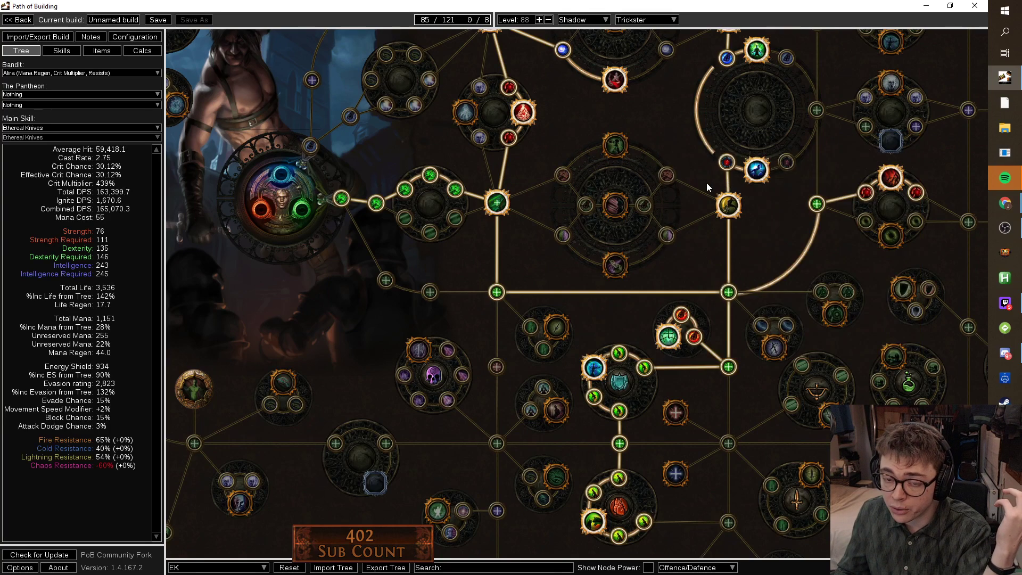
scroll(691, 178, "down", 3)
left_click_drag(694, 228, 721, 362)
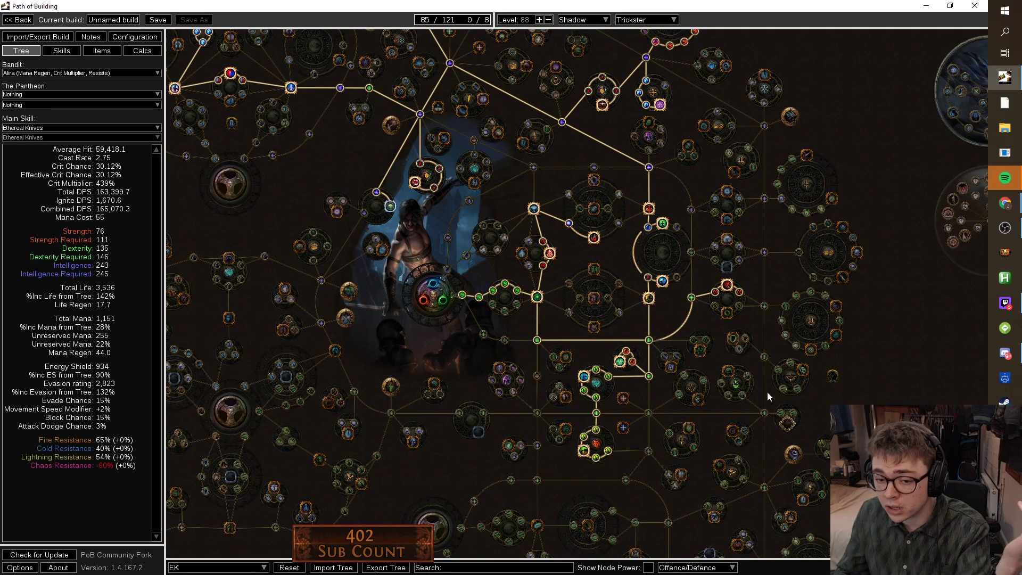
Reallocate Will of Blades with its Physical Damage nodes and remove the lower Dexterity link.
left_click(593, 272)
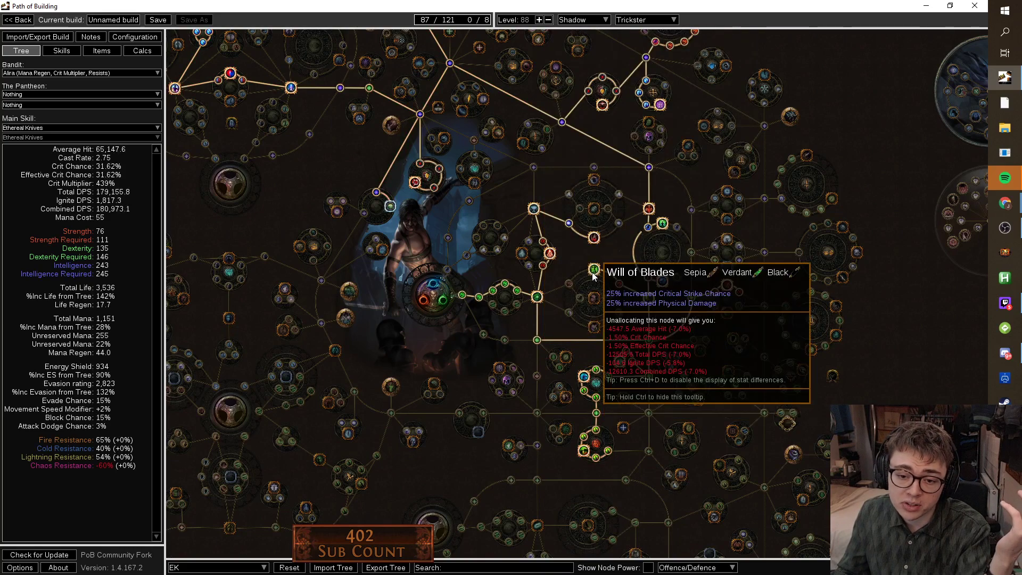
left_click(568, 289)
left_click(536, 339)
scroll(527, 335, "down", 5)
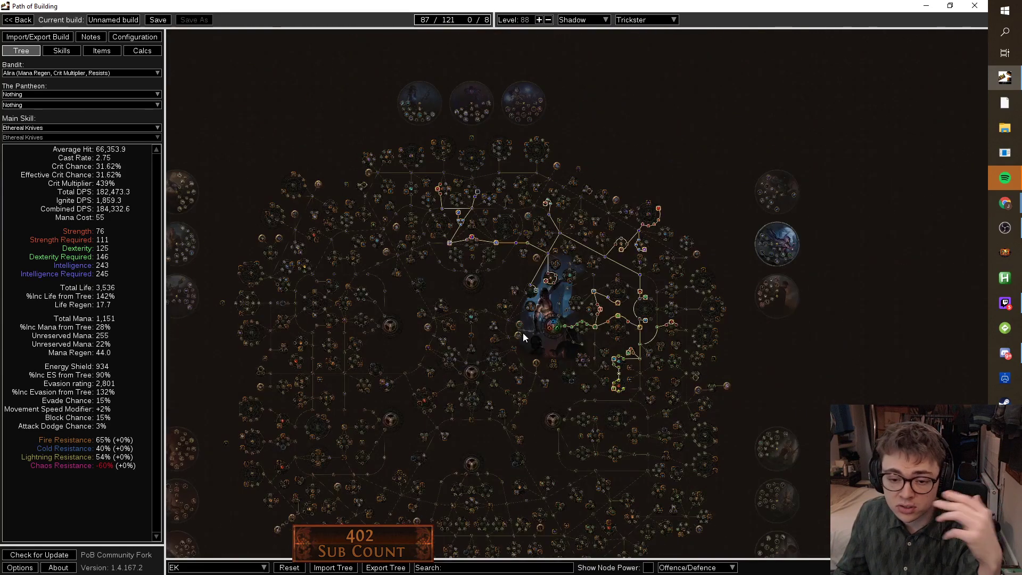
left_click_drag(516, 288, 646, 296)
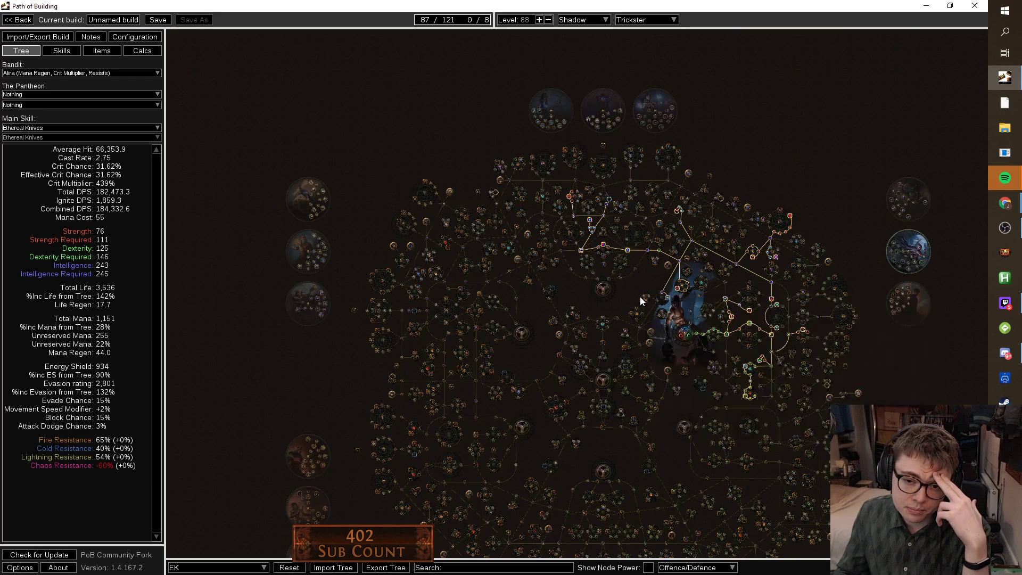
left_click_drag(639, 299, 493, 226)
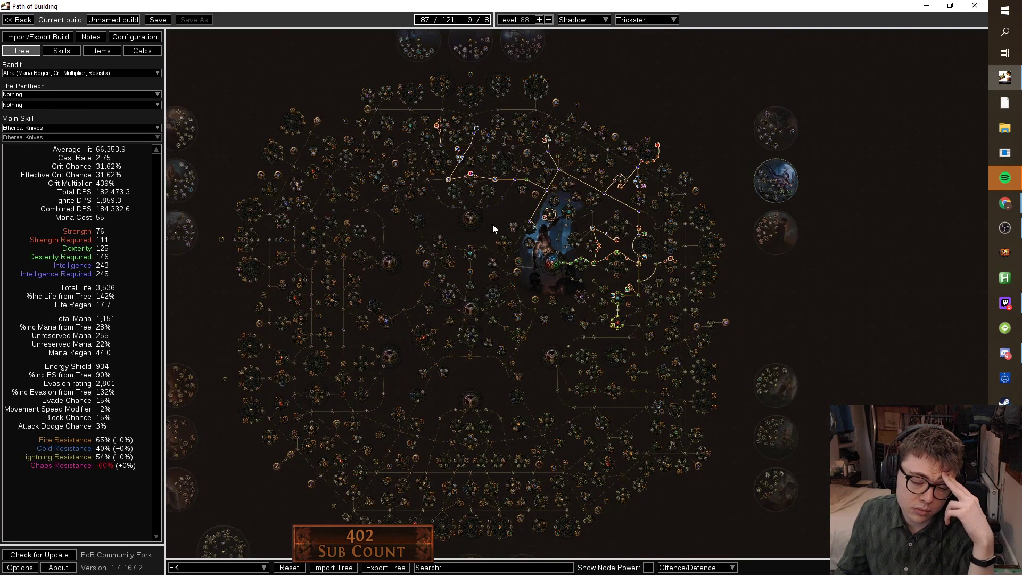
left_click_drag(493, 225, 561, 276)
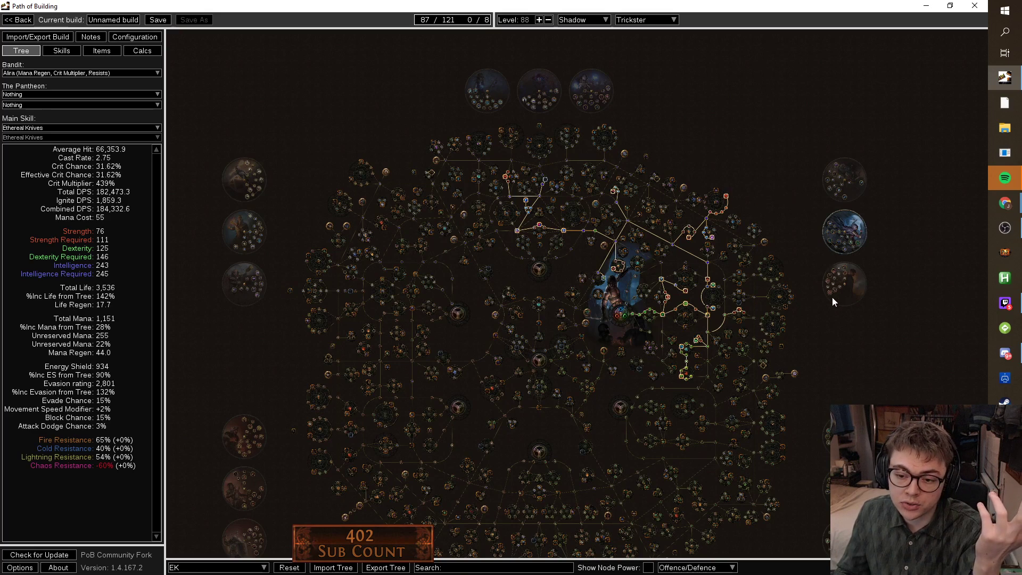
Allocate the socket north of the Shadow area and the two mana cluster notables to its west, with the nodes leading to them.
scroll(766, 242, "up", 5)
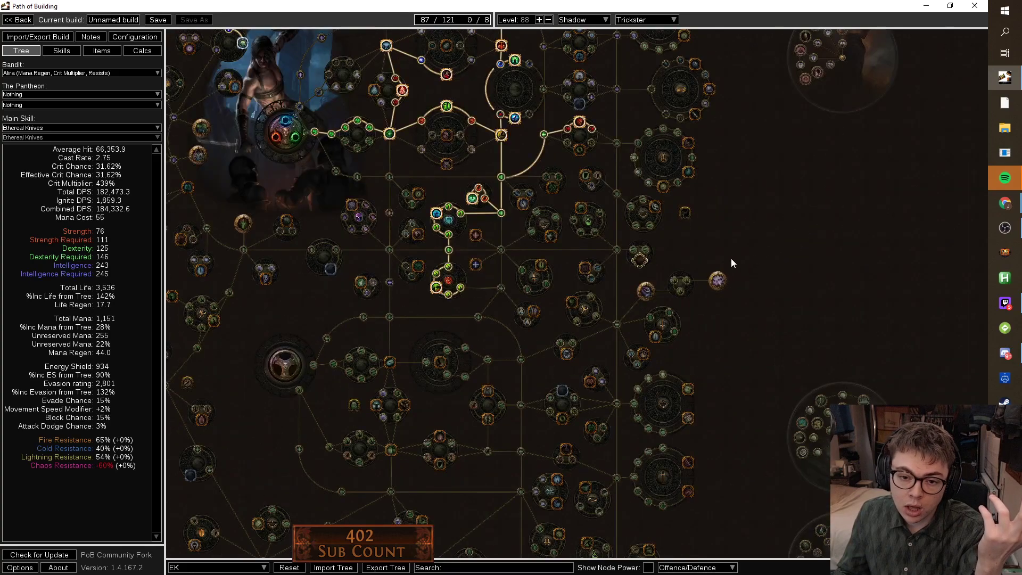
left_click_drag(714, 222, 931, 497)
left_click(655, 134)
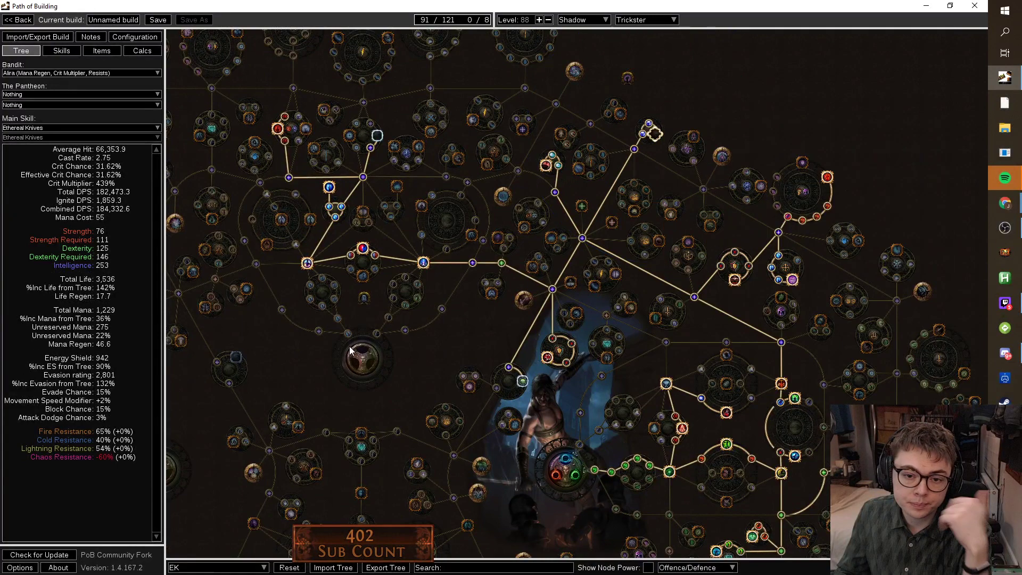
left_click_drag(369, 340, 475, 288)
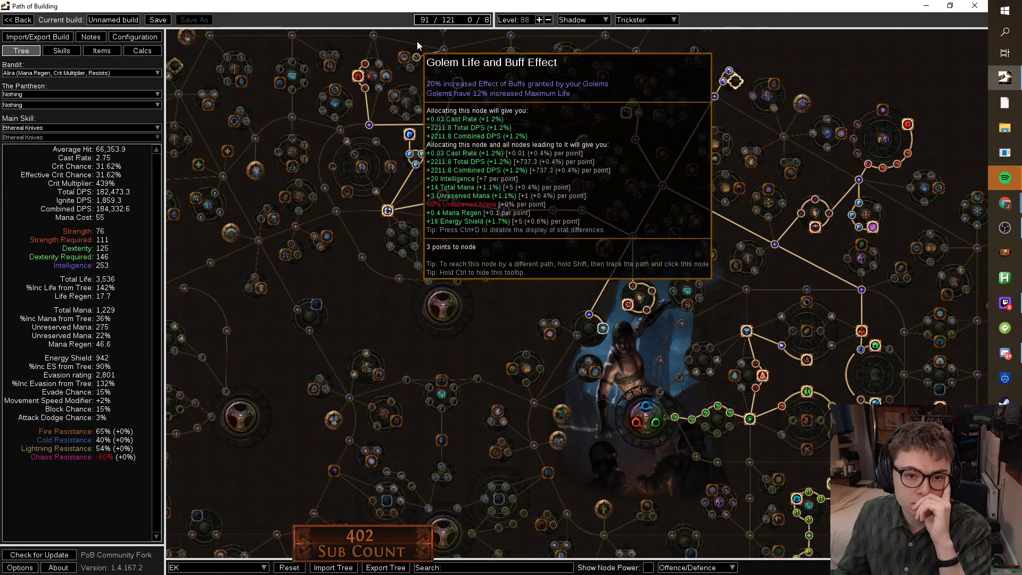
left_click(502, 153)
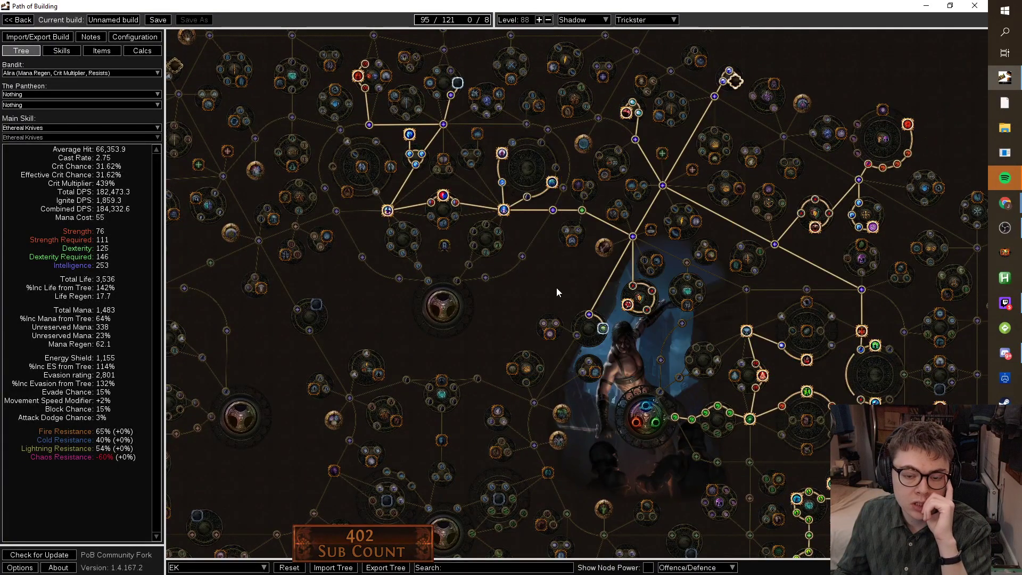
Replace Coldhearted Calculation with the outer Intelligence and Dexterity path, and allocate the jewel socket and the energy shield and evasion notable beside it.
scroll(557, 292, "down", 3)
scroll(458, 199, "down", 3)
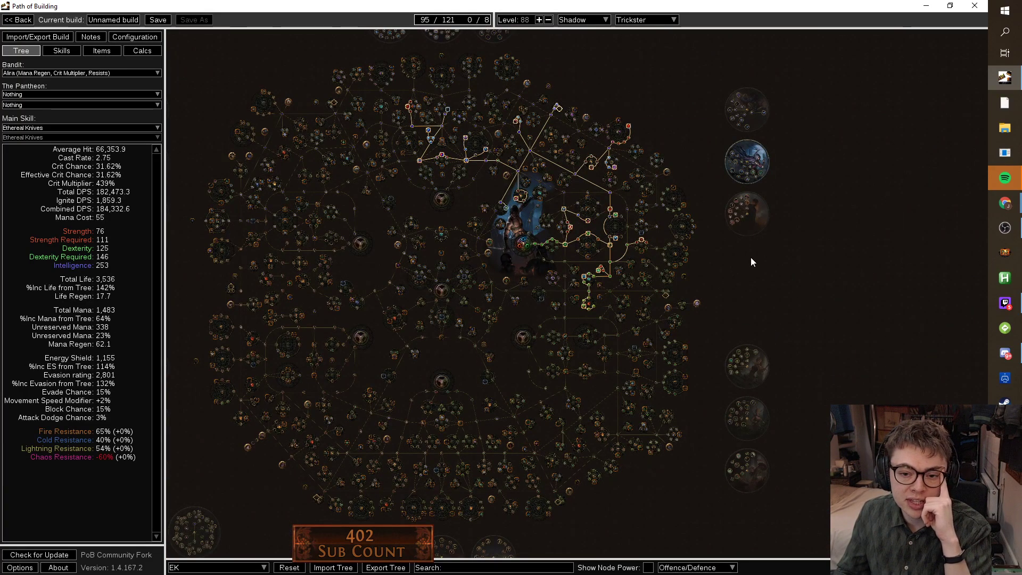
scroll(740, 265, "up", 5)
scroll(650, 242, "down", 5)
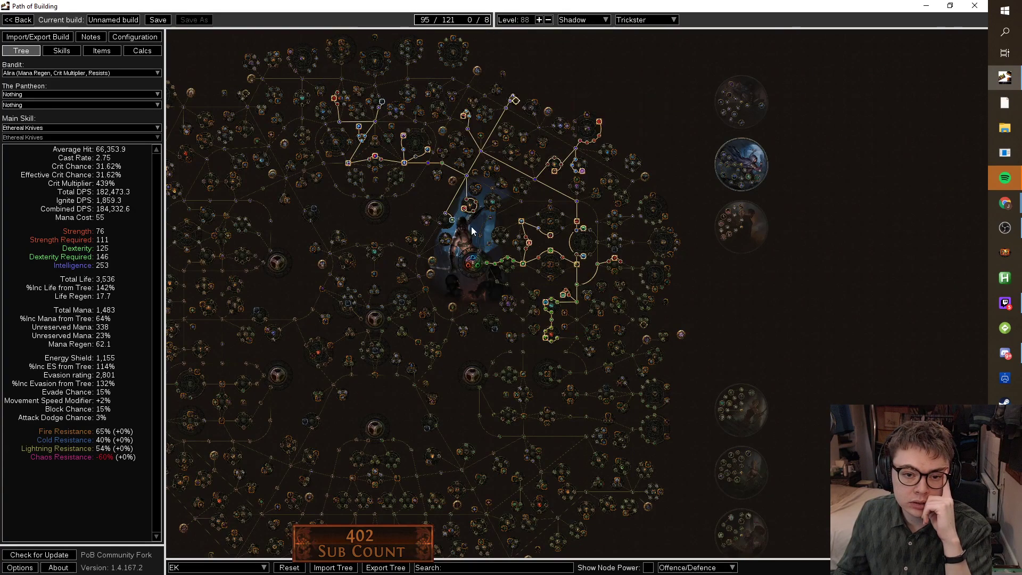
scroll(647, 259, "up", 5)
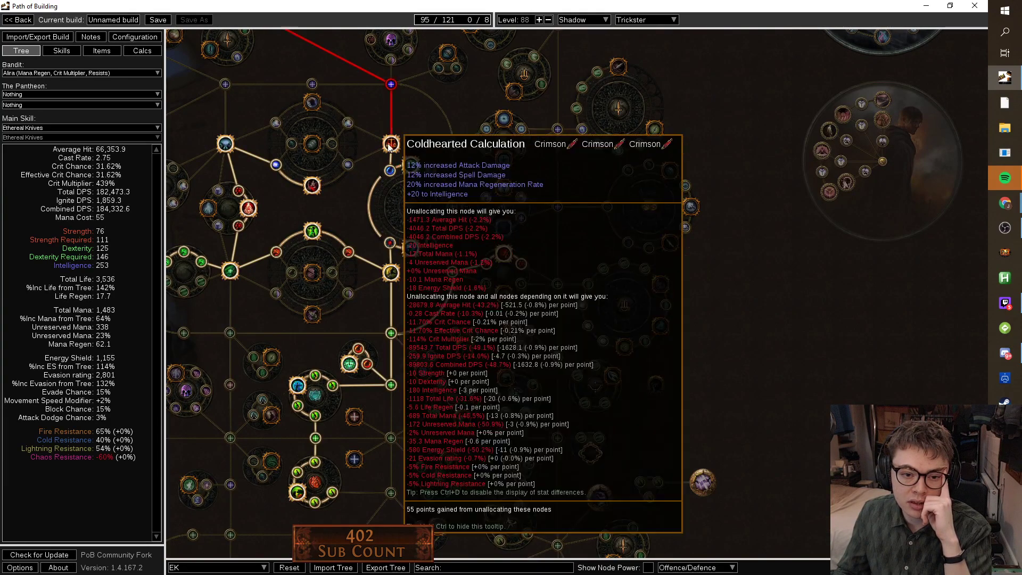
left_click(459, 206)
left_click(391, 145)
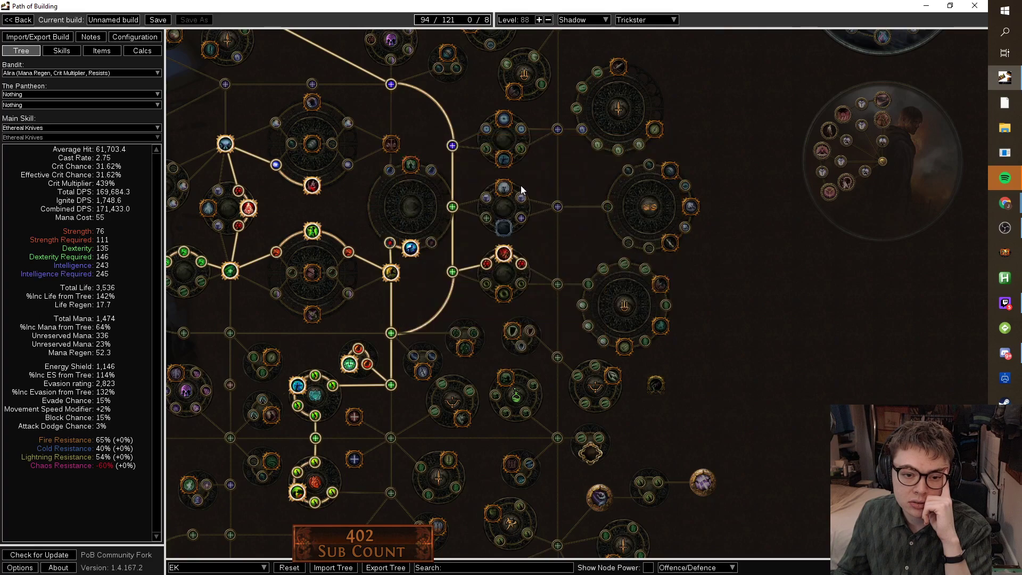
left_click(510, 229)
Try routing the tree through the lower Dexterity node instead of Will of Blades and its Physical Damage nodes, and revert the change.
scroll(720, 212, "down", 3)
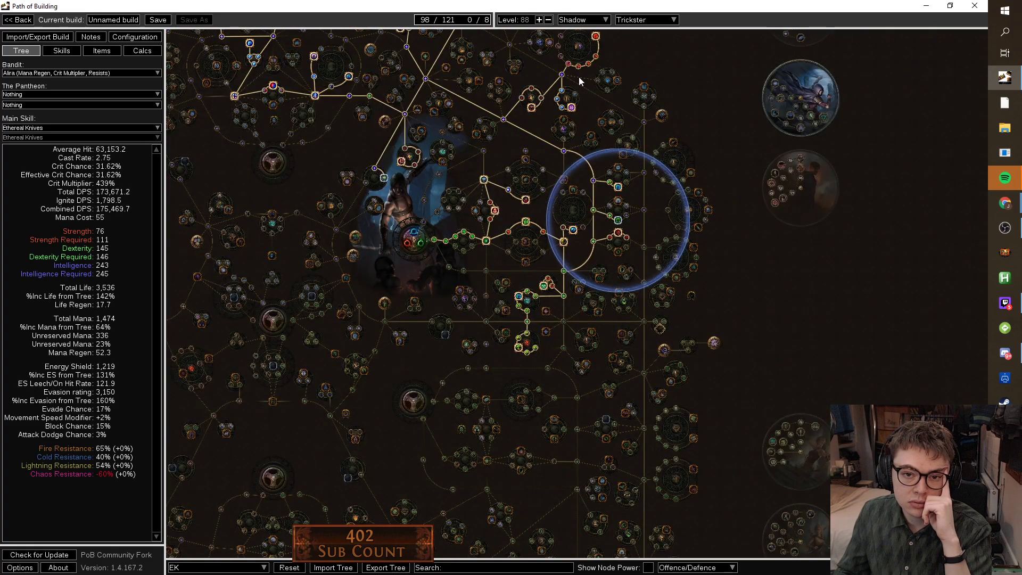
scroll(685, 110, "down", 2)
scroll(659, 237, "up", 4)
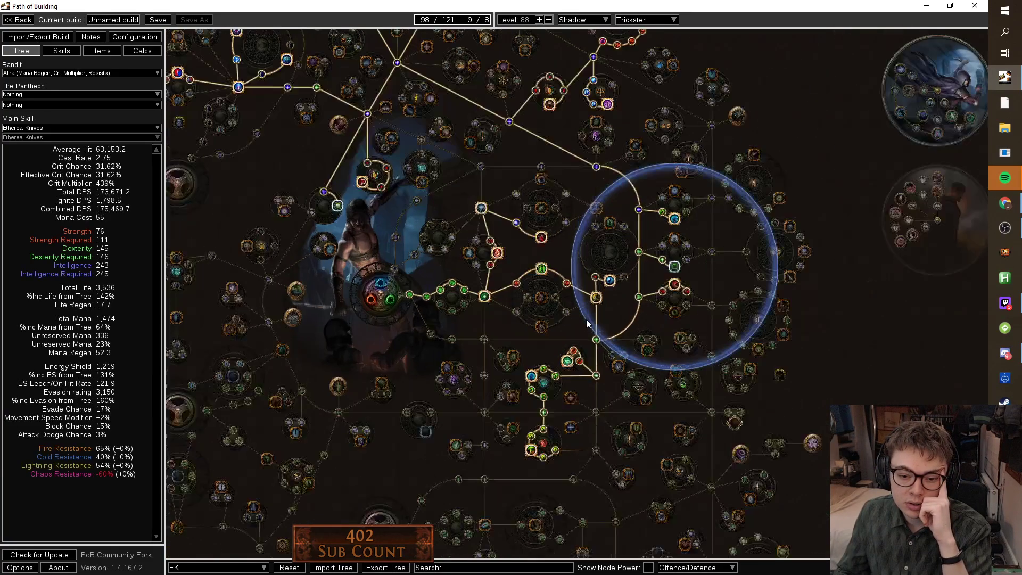
scroll(538, 329, "down", 3)
scroll(531, 359, "up", 4)
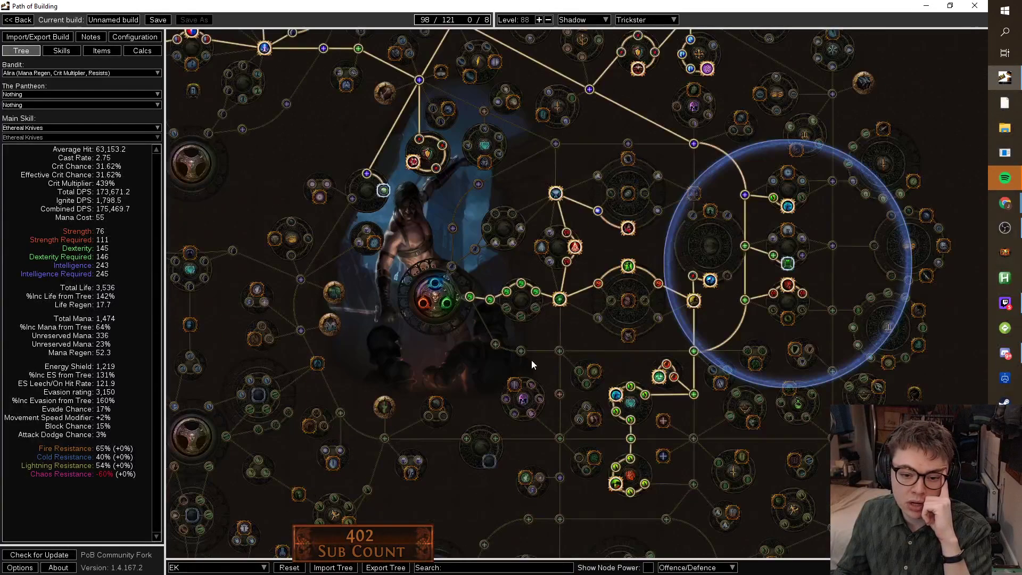
left_click(559, 351)
left_click(598, 283)
scroll(739, 376, "down", 5)
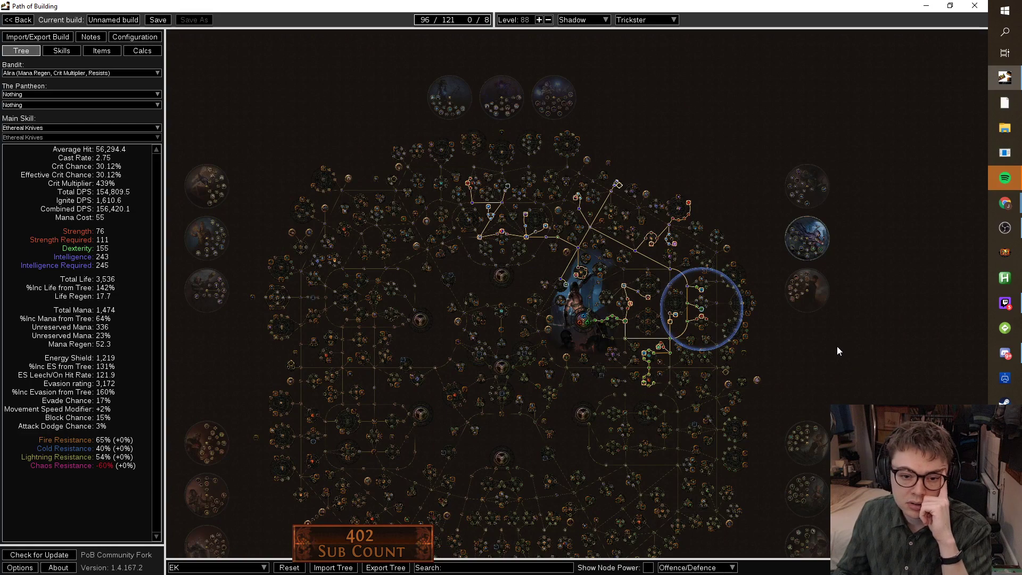
scroll(765, 283, "up", 1)
scroll(606, 290, "up", 4)
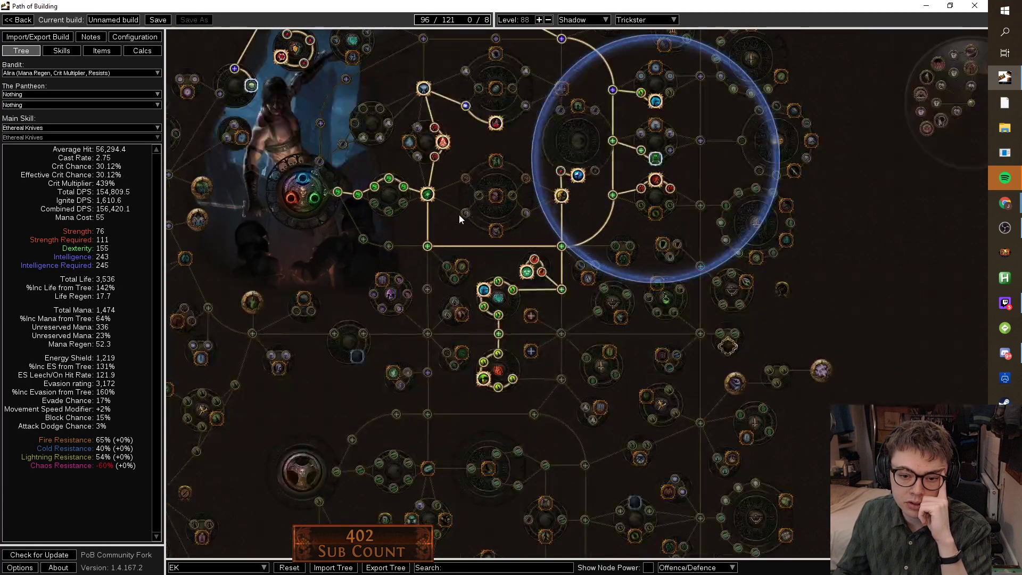
left_click(496, 161)
left_click(465, 179)
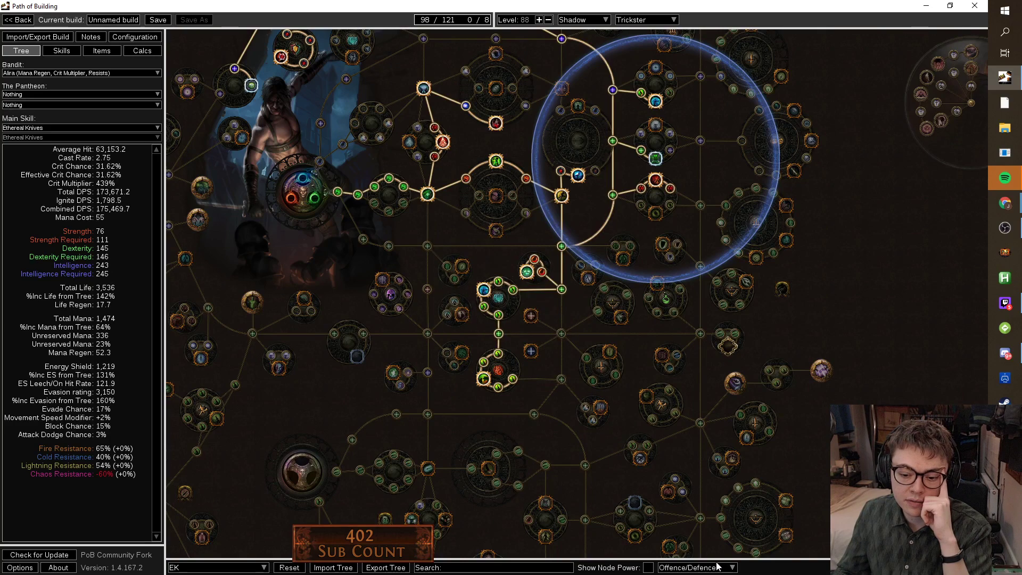
Show node power for Offence/Defence and examine the highlighted unallocated nodes around the northern part of the tree.
left_click(648, 567)
scroll(838, 321, "down", 1)
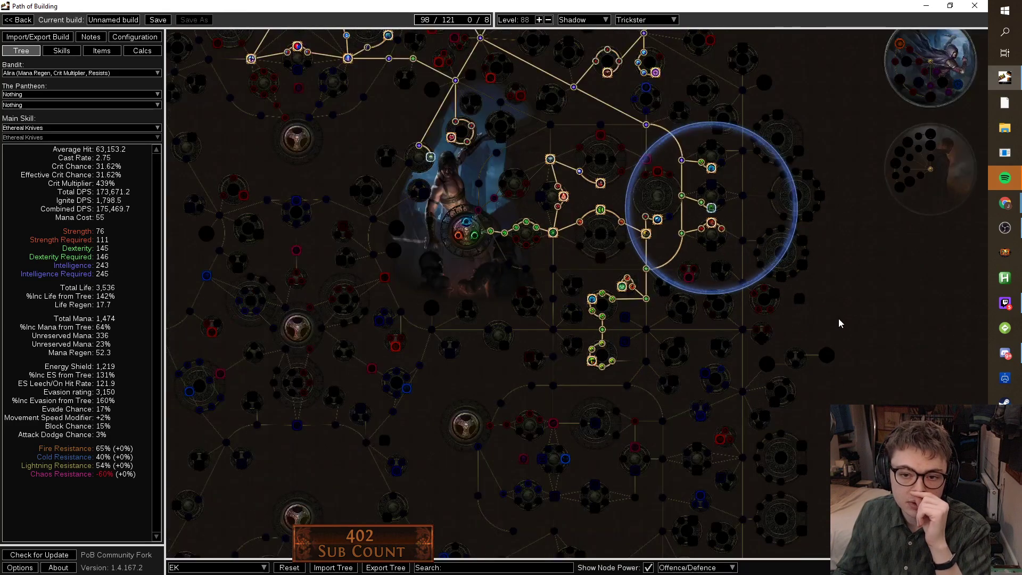
left_click_drag(839, 321, 844, 436)
left_click_drag(446, 214, 483, 319)
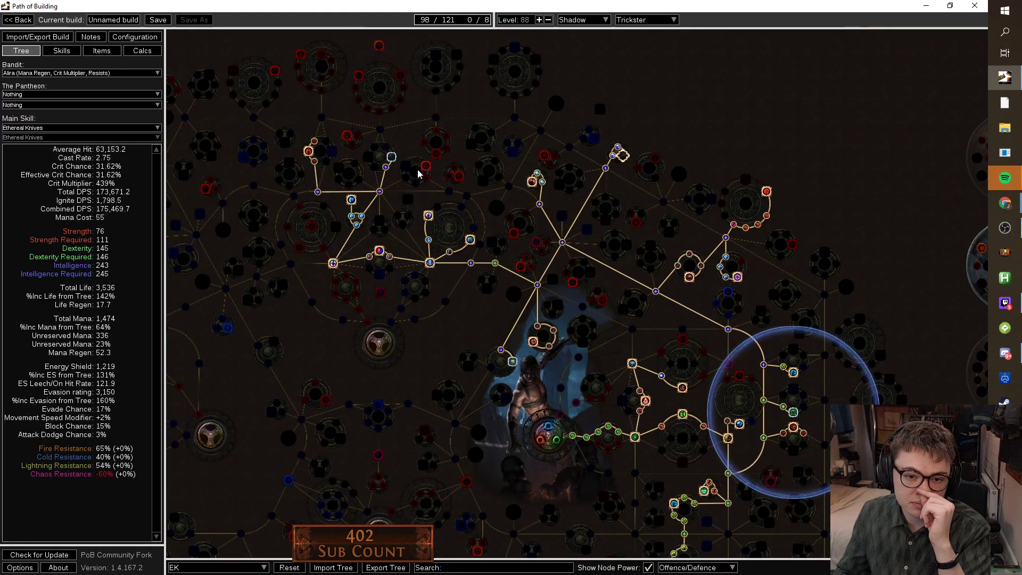
mouse_move(425, 169)
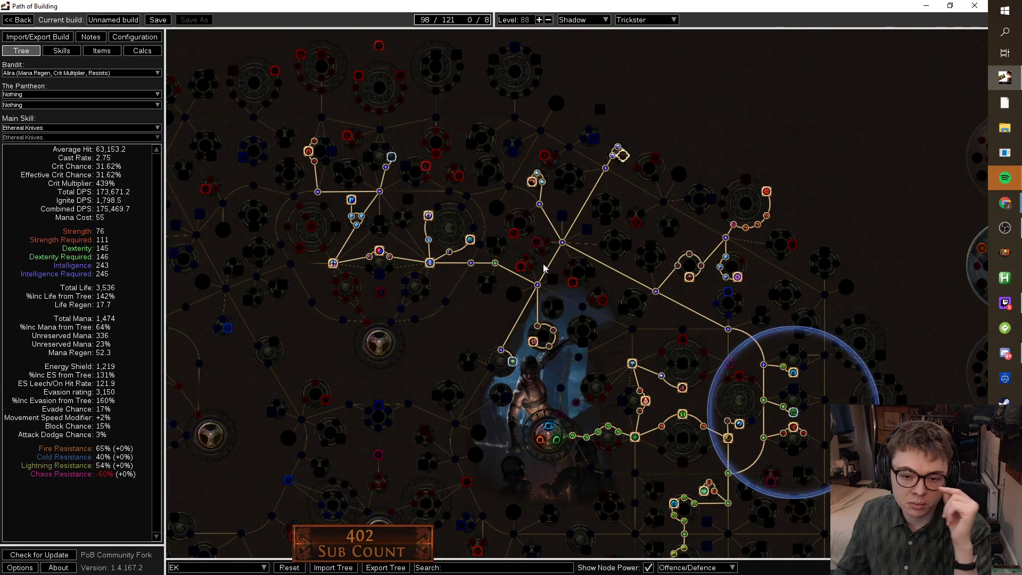
mouse_move(524, 273)
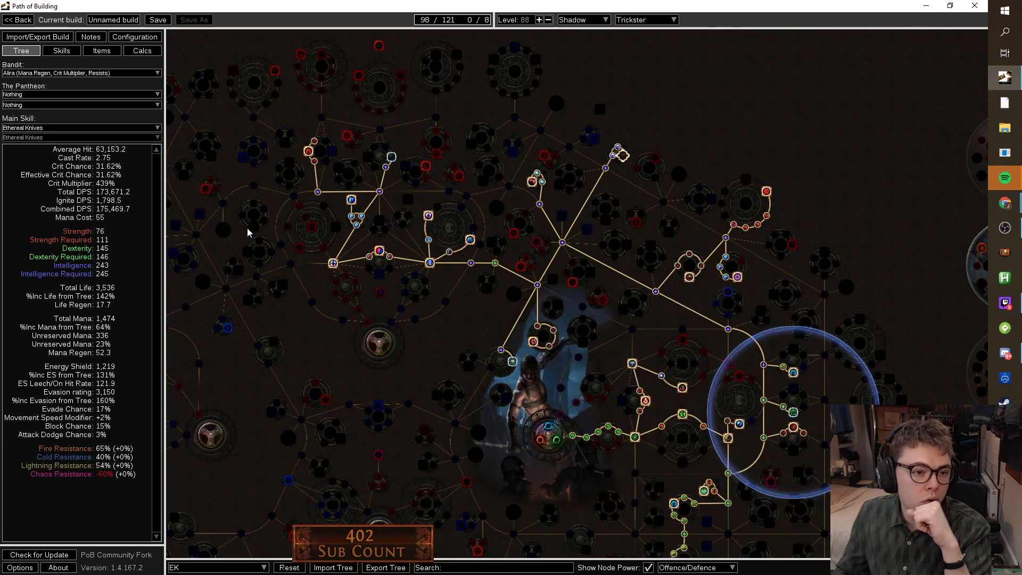
scroll(341, 298, "down", 2)
Configure the build to count crit chance as lucky and to use power charges.
left_click(135, 37)
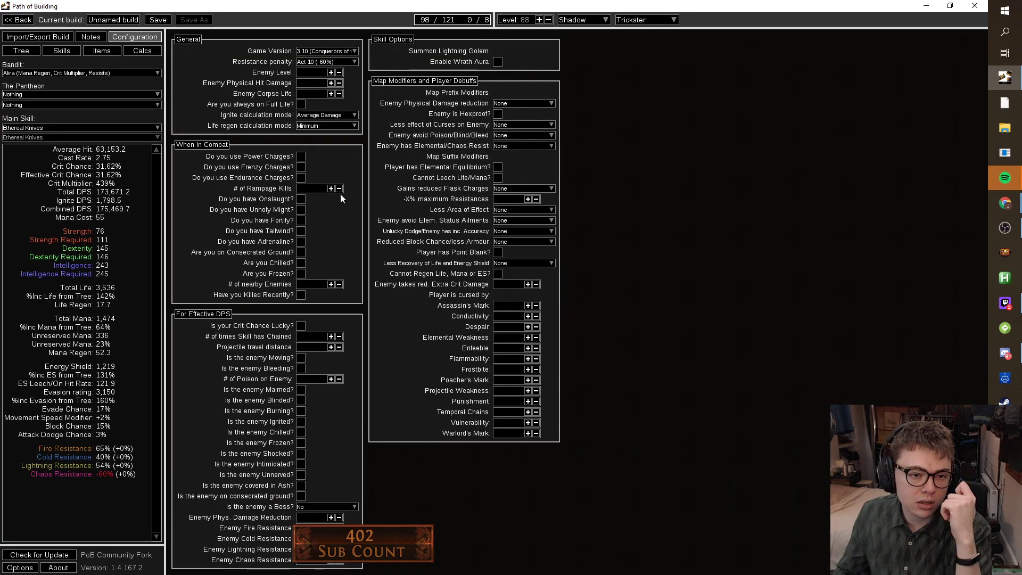
left_click(300, 325)
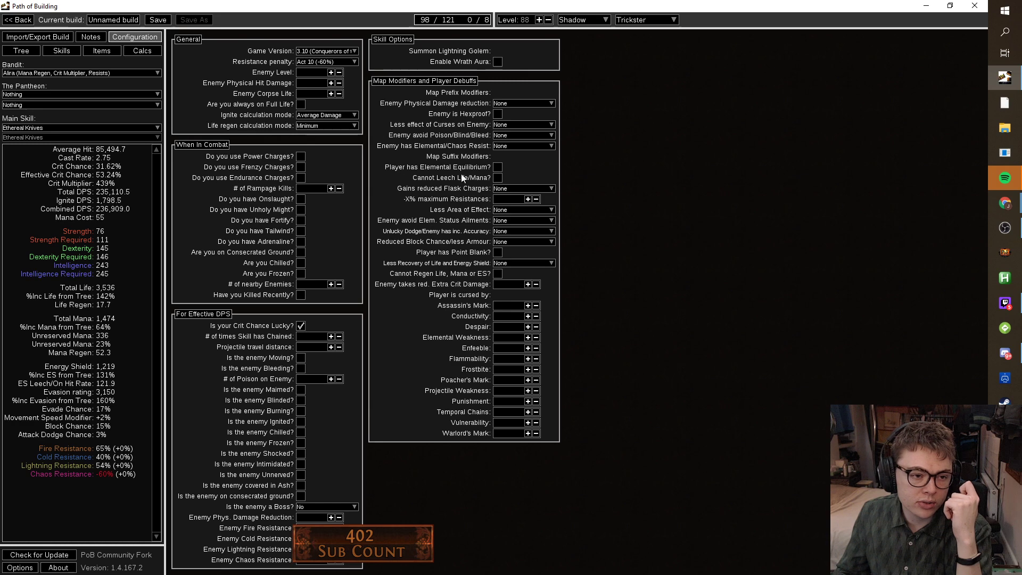
left_click(301, 157)
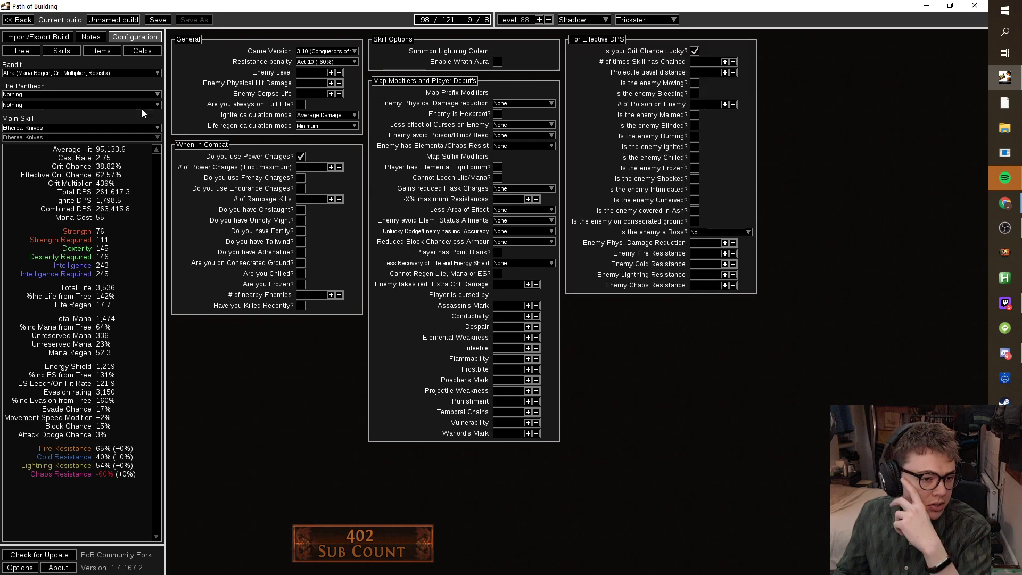
Examine the node power highlights on the passive tree, including Arcane Swiftness, and turn off the node power display.
left_click(20, 50)
left_click_drag(447, 299, 342, 334)
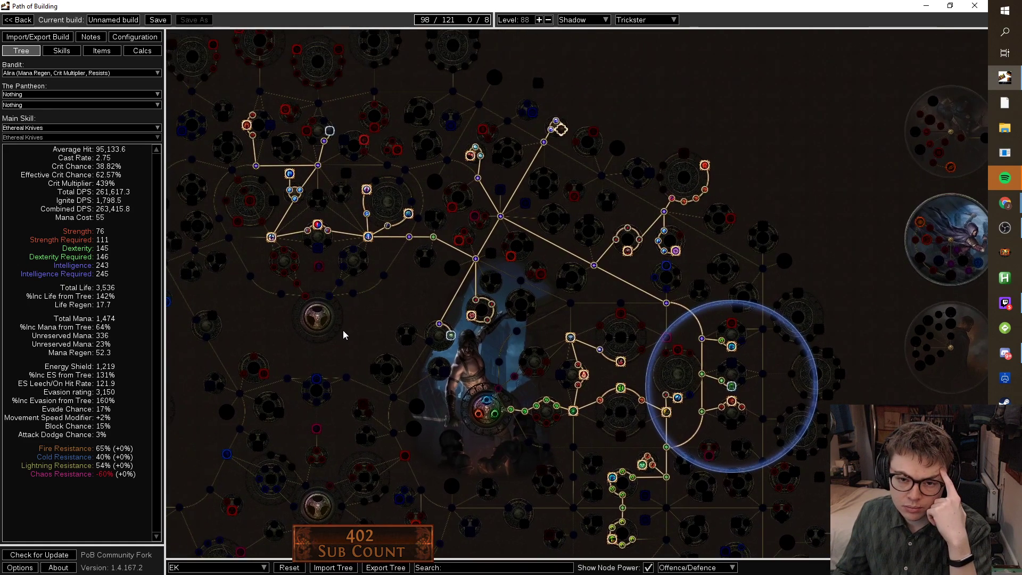
scroll(727, 236, "up", 5)
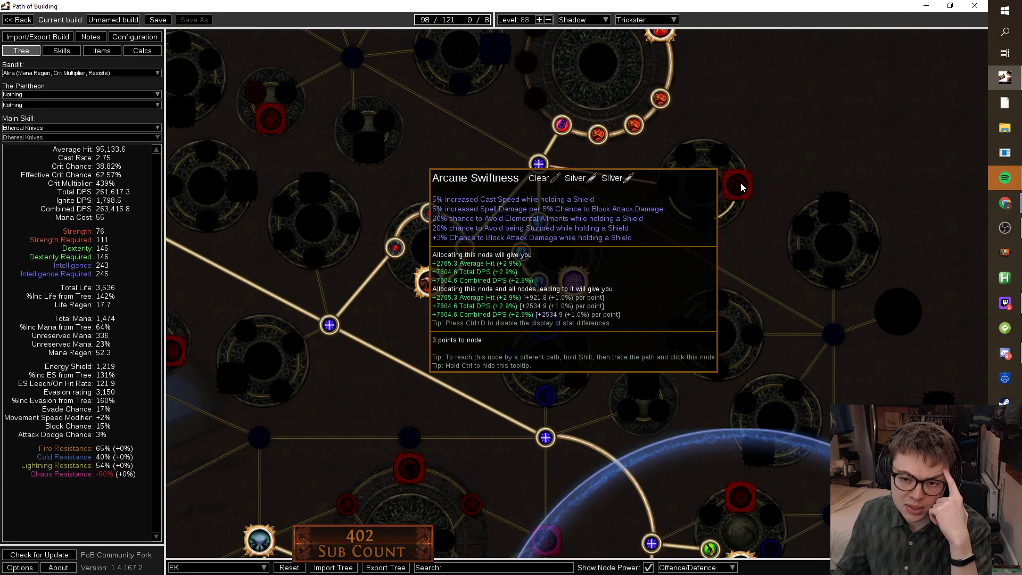
scroll(740, 184, "down", 5)
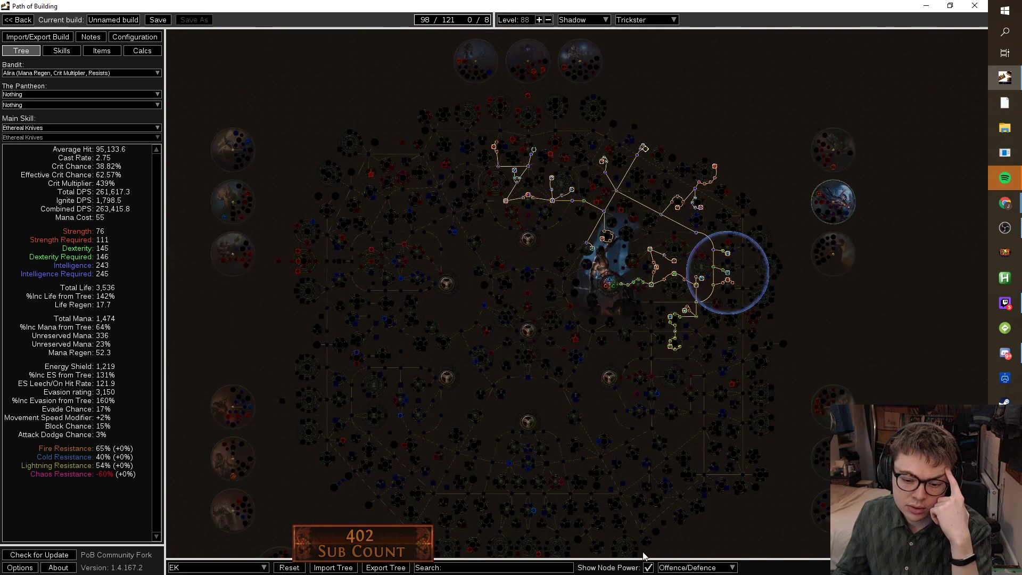
left_click(648, 567)
Switch to the poe.ninja Delirium builds page in the browser, maximize it and filter the characters by Trickster.
key("alt+Tab")
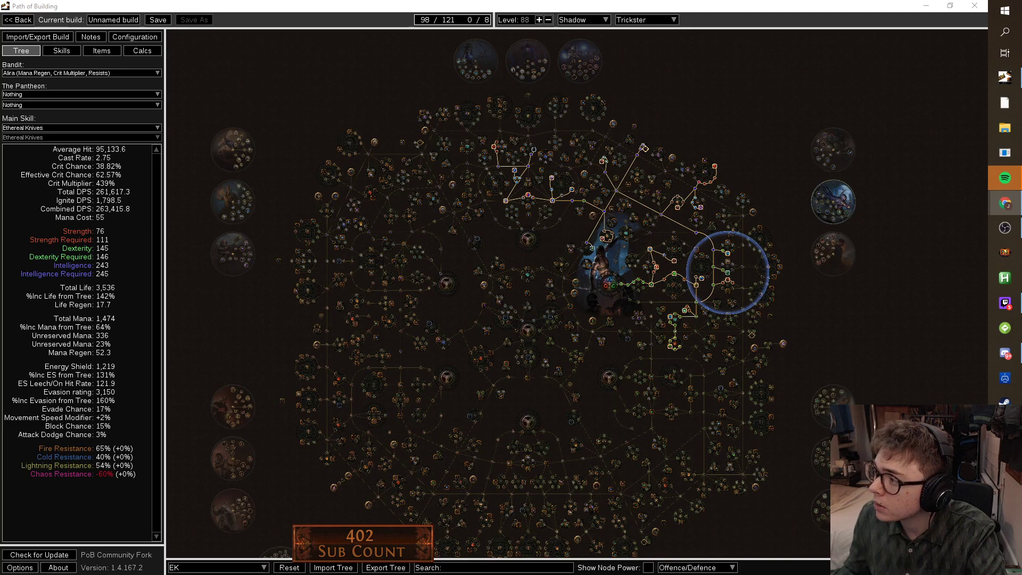
left_click(1005, 203)
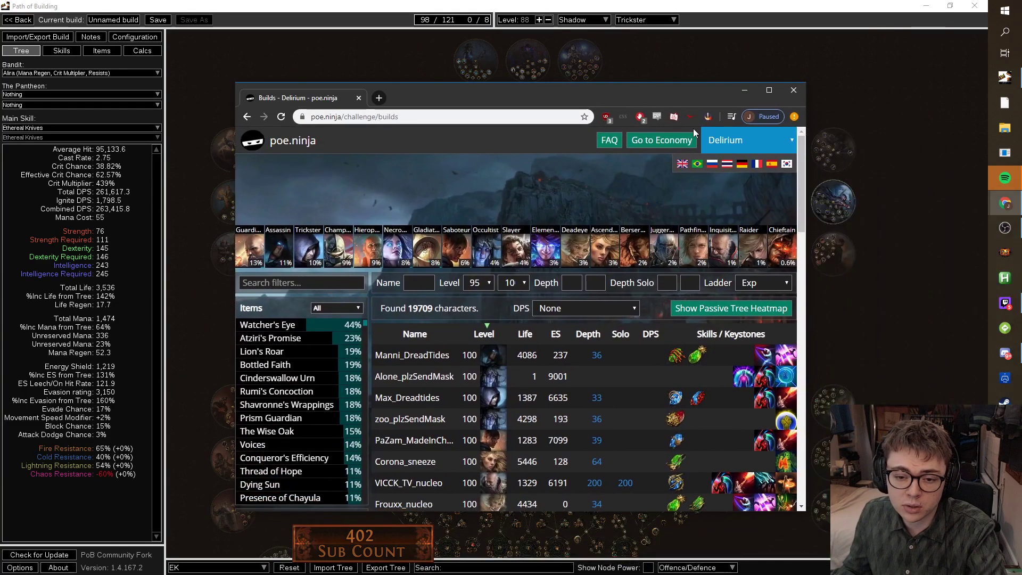
left_click(769, 90)
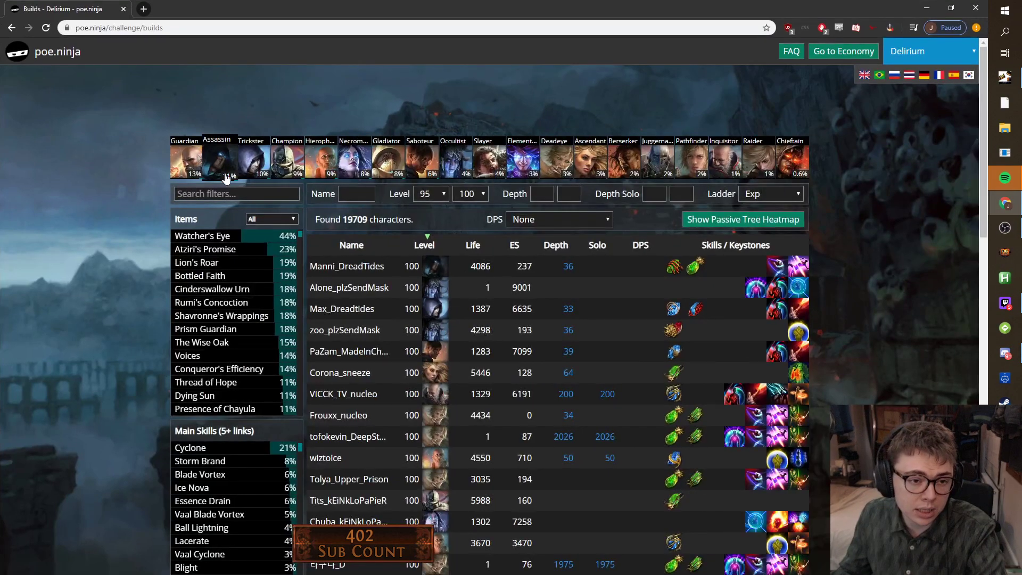
left_click(250, 160)
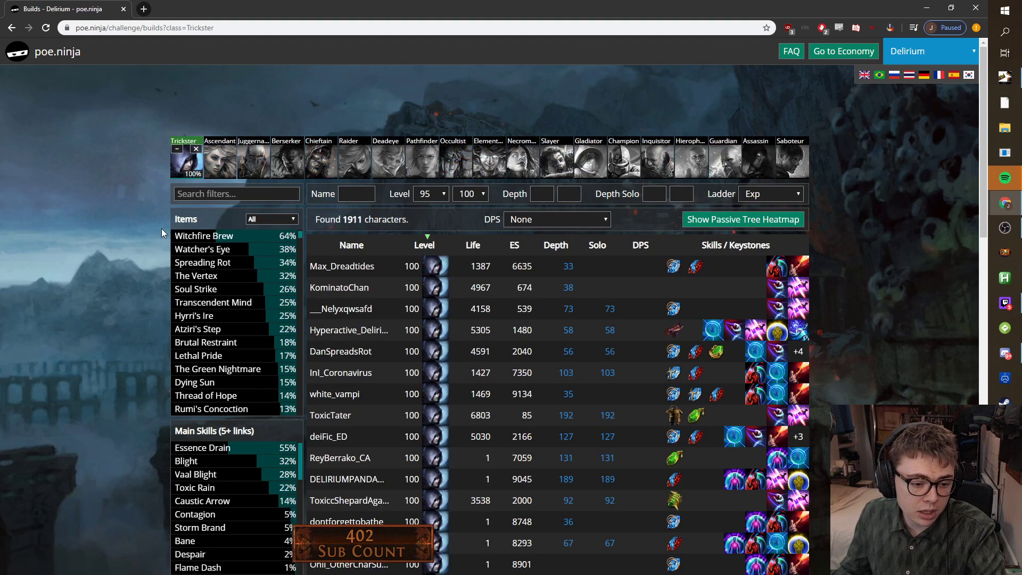
Search the build filters for "blade" and limit the characters to those with Blade Blast as main skill.
scroll(136, 259, "down", 2)
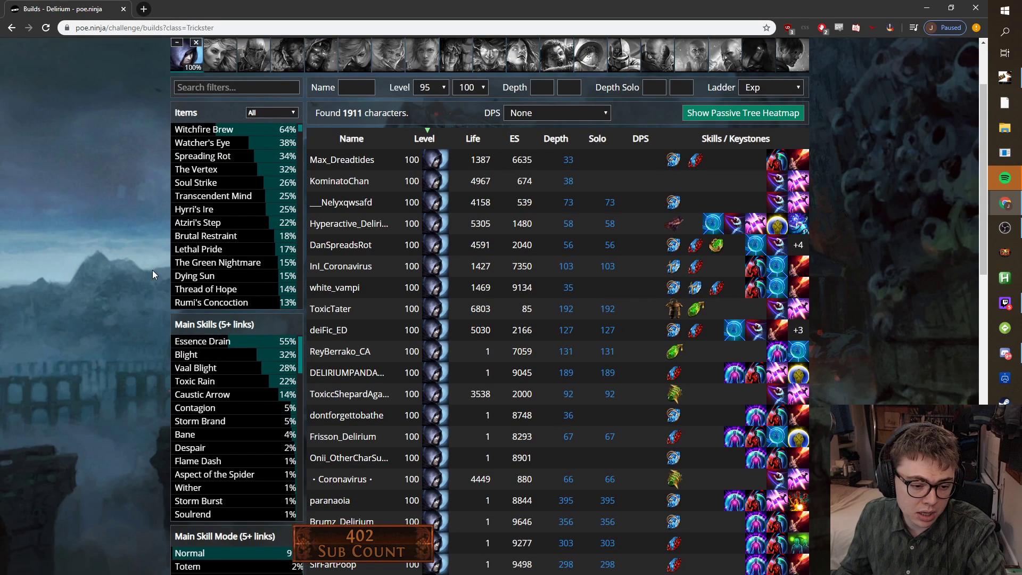
scroll(235, 372, "down", 1)
scroll(235, 373, "up", 1)
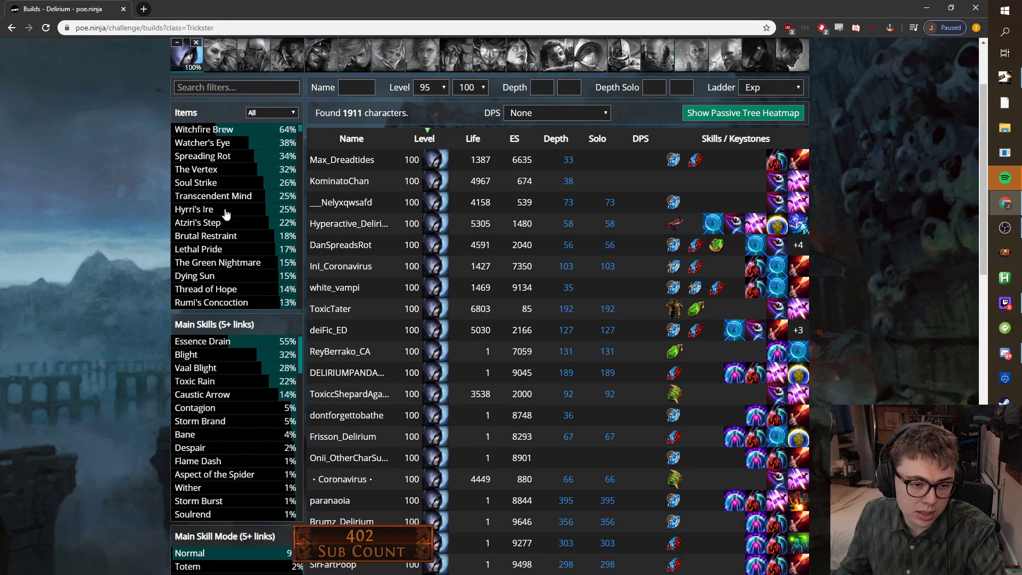
left_click(212, 95)
type("blade")
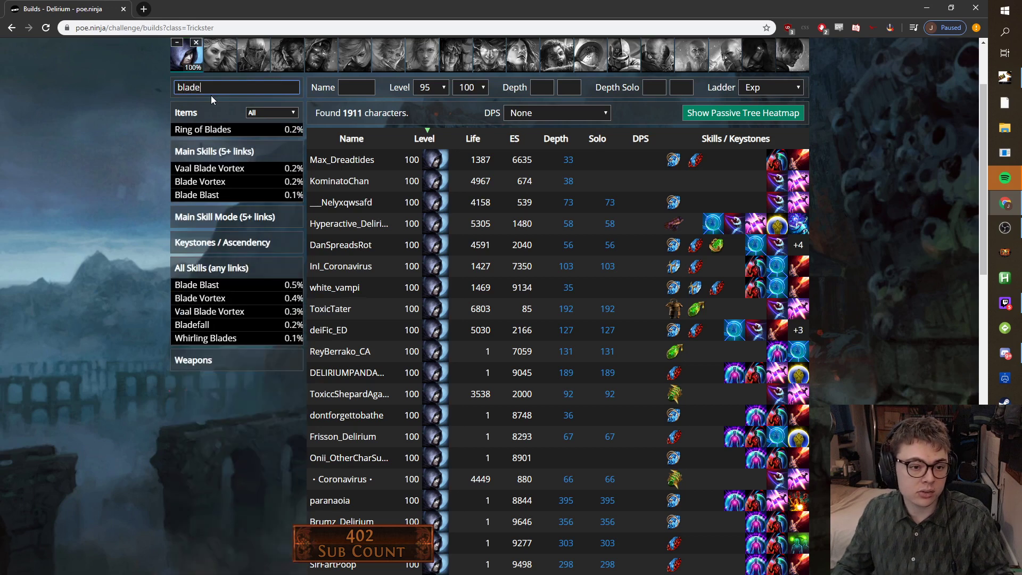
left_click(223, 196)
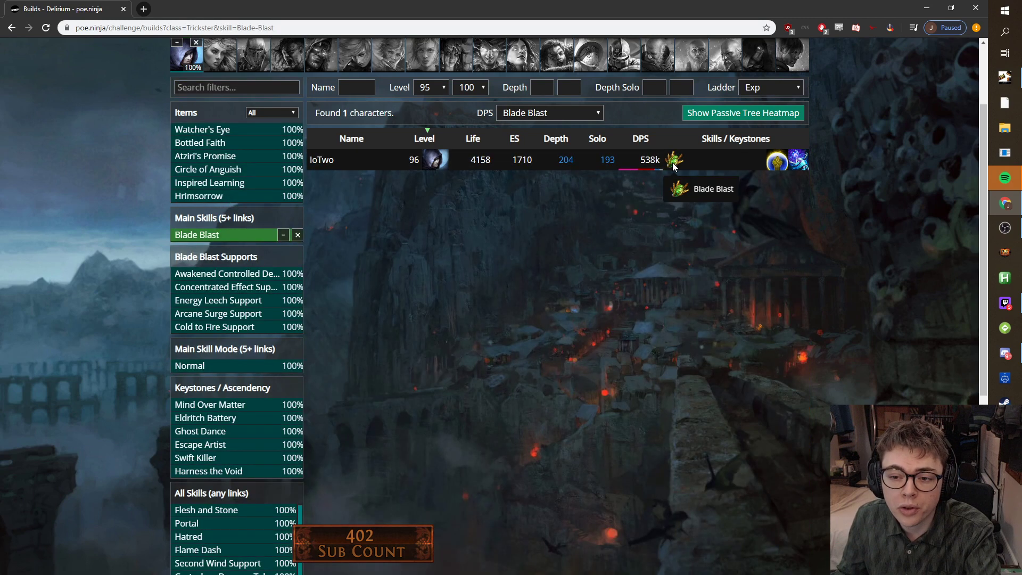
Examine the listed Blade Blast Trickster's gear and passive tree, and return to the filtered character list.
left_click(321, 160)
scroll(696, 316, "down", 6)
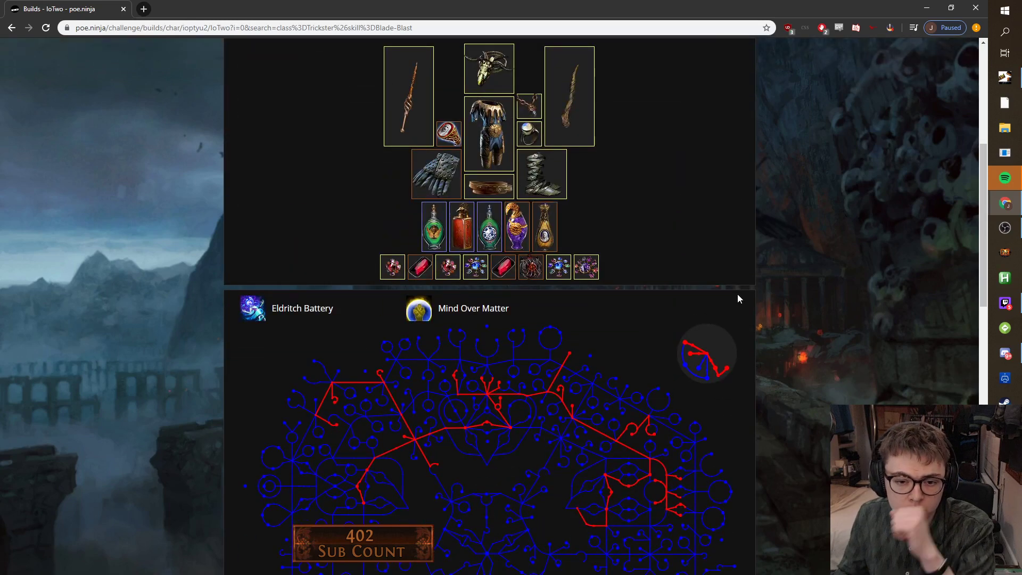
scroll(737, 294, "down", 3)
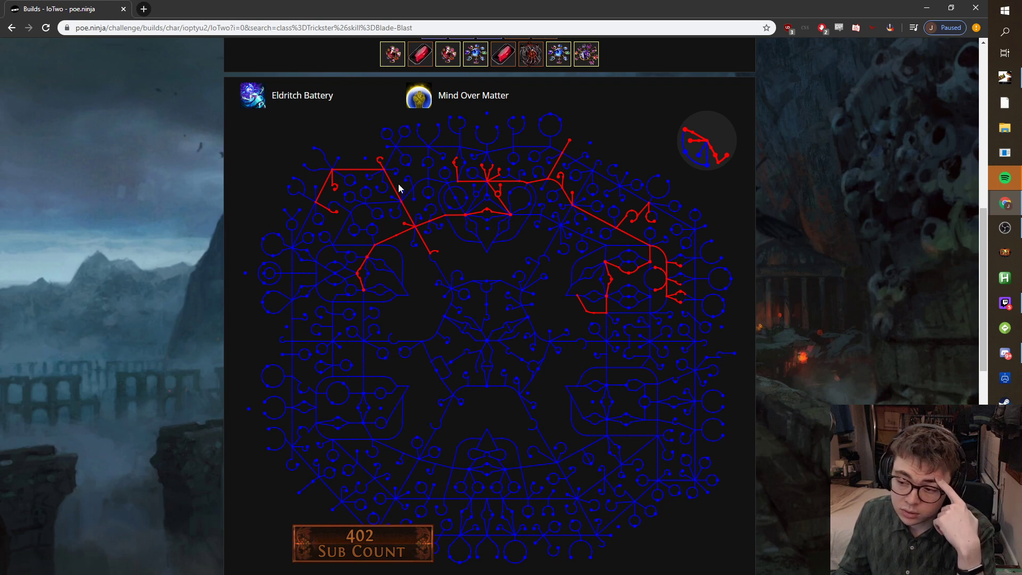
left_click(12, 28)
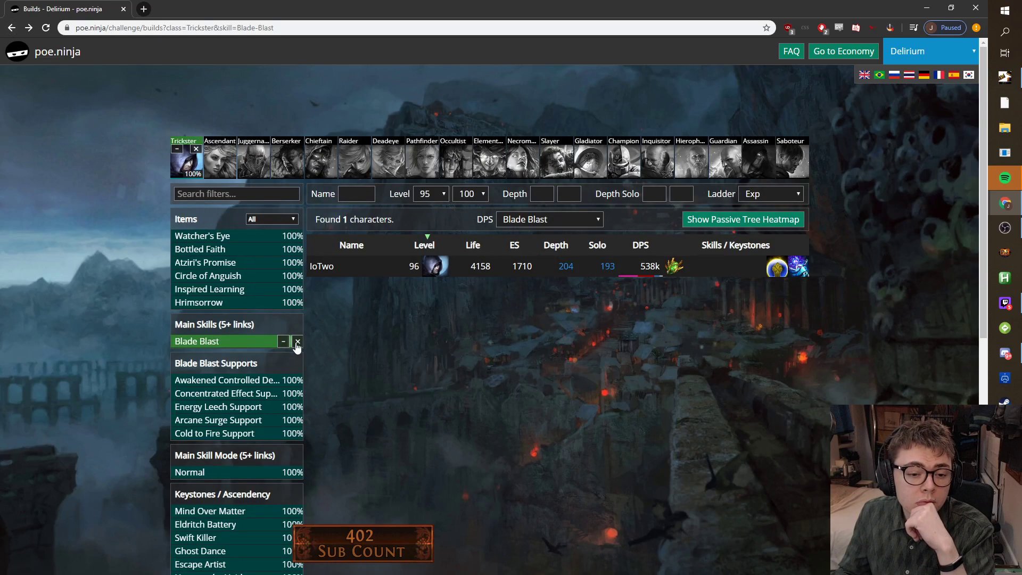
Replace the Blade Blast main skill filter with Vaal Blade Vortex, searching the build filters for "blade".
left_click(298, 341)
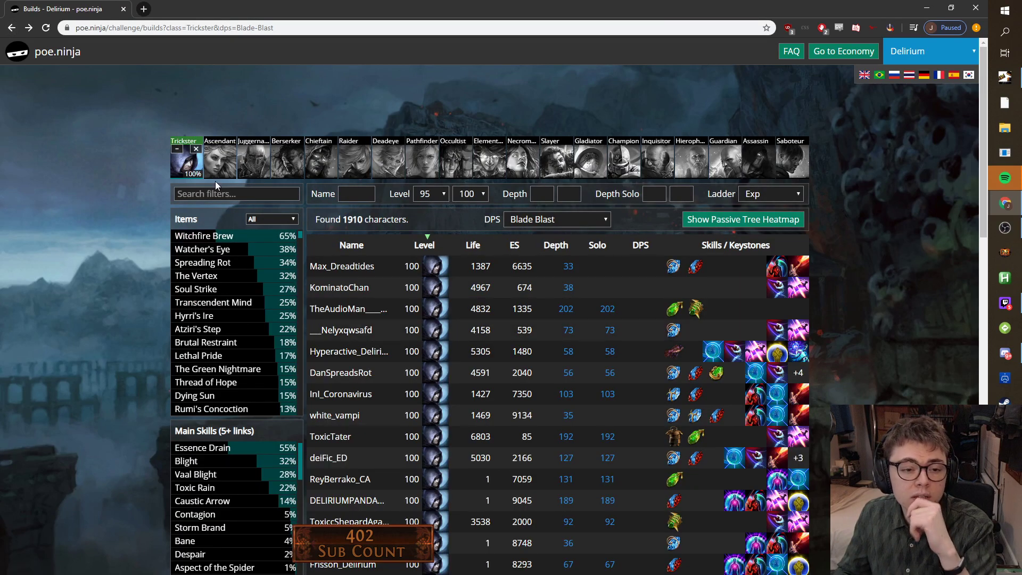
type("blade")
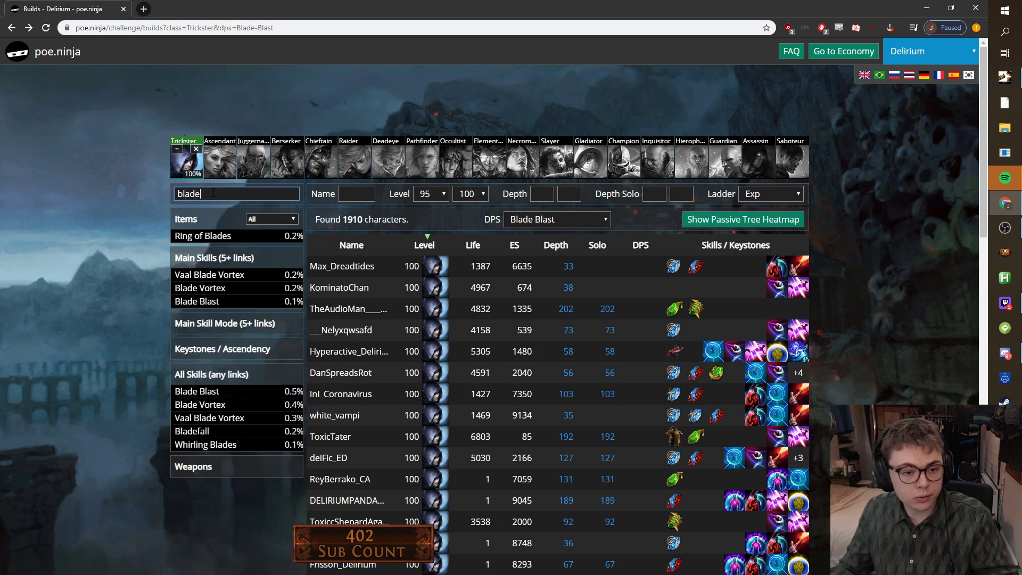
left_click(244, 279)
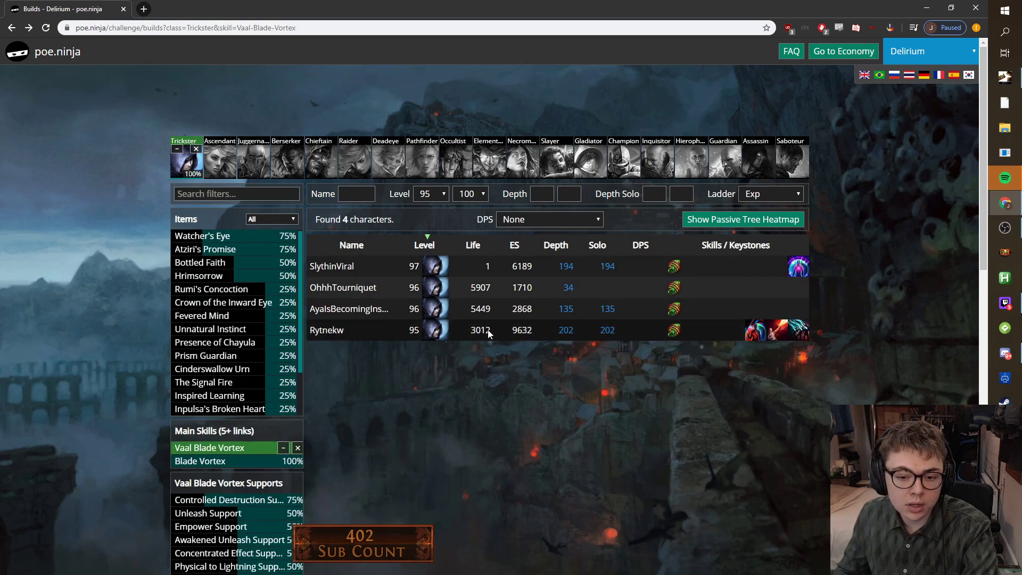
Open the two level 96 Tricksters in new browser tabs and examine the passive tree of the first one.
right_click(338, 284)
left_click(354, 290)
right_click(353, 310)
left_click(367, 316)
key("ctrl+Tab")
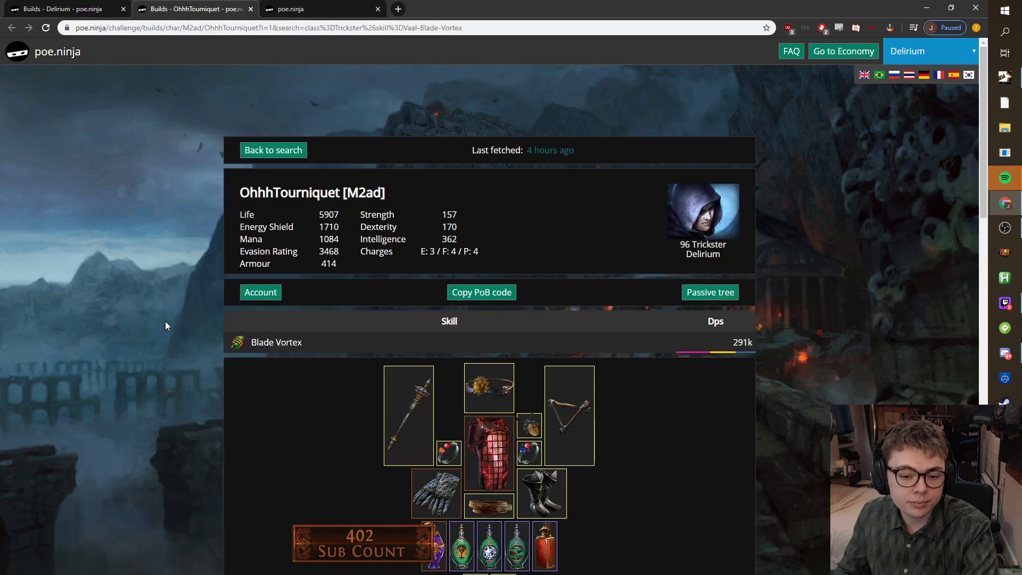
scroll(181, 317, "down", 5)
scroll(389, 265, "down", 4)
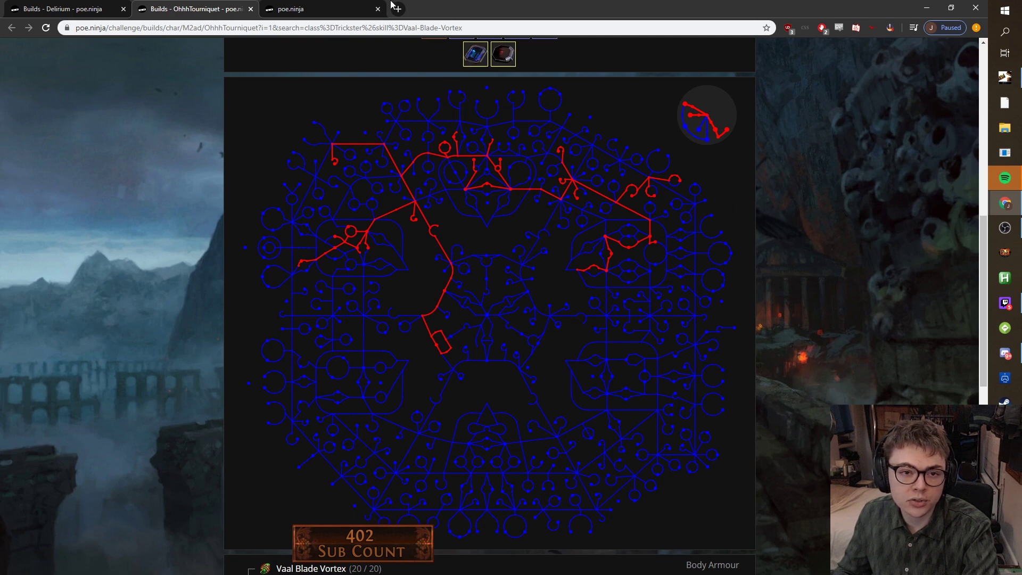
Examine the second opened Trickster's gear and passive tree, and switch back to Path of Building.
left_click(349, 5)
scroll(255, 267, "down", 10)
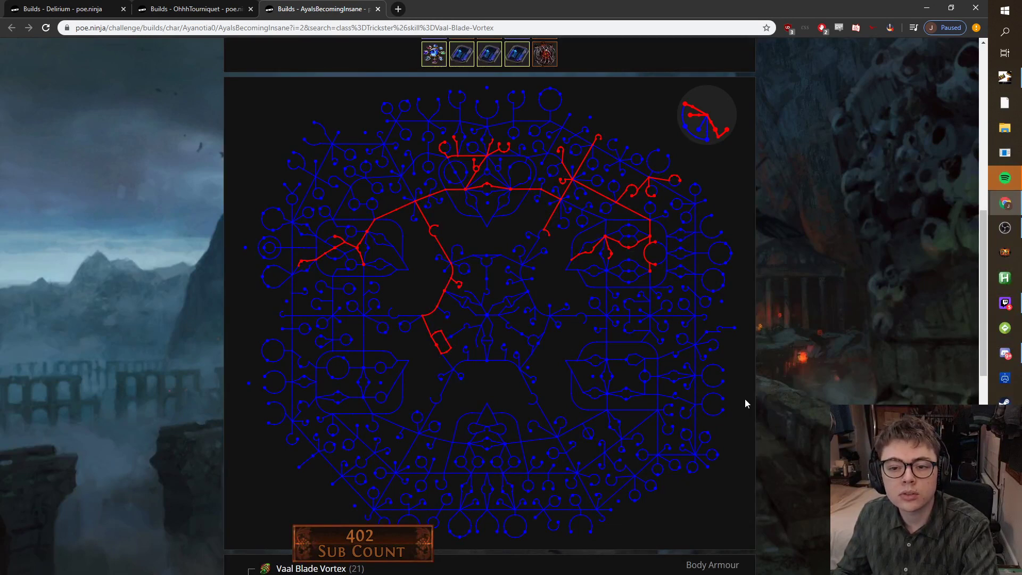
scroll(745, 400, "up", 6)
scroll(745, 400, "down", 7)
scroll(746, 399, "up", 5)
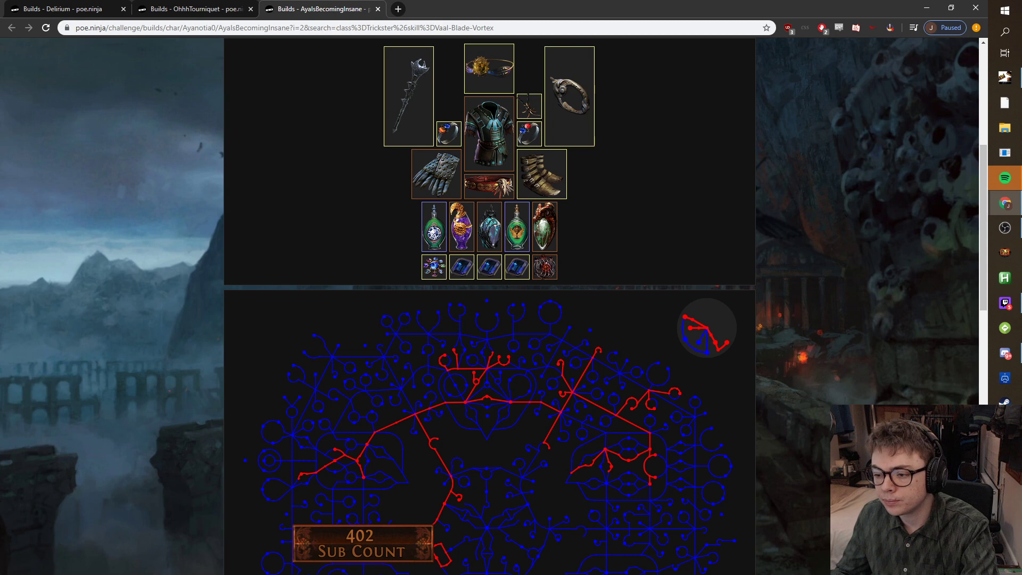
key("alt+Tab")
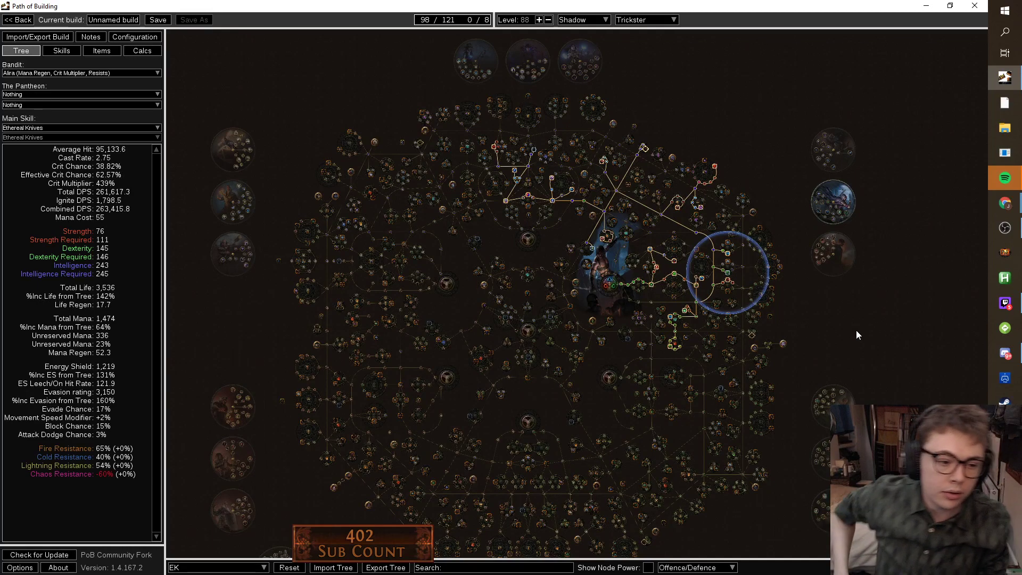
Try extending the passive tree westward to the inner jewel socket and down through the life nodes on the far west side.
scroll(451, 254, "up", 6)
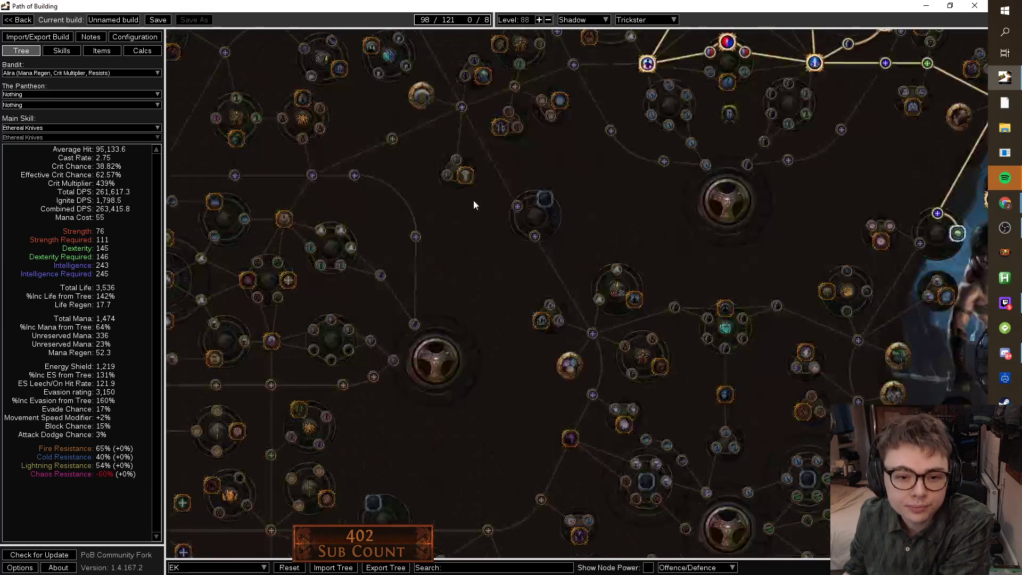
left_click(581, 346)
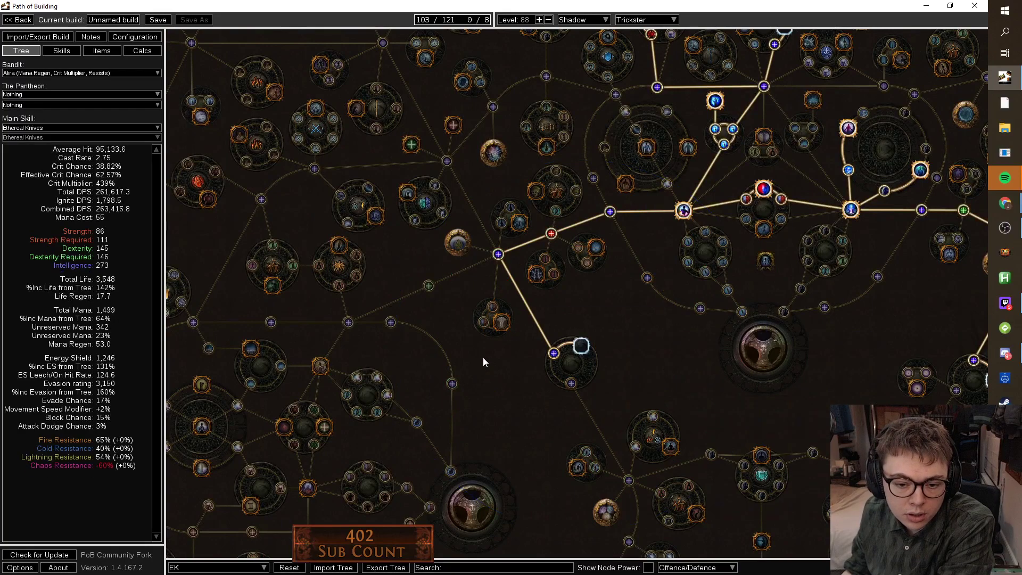
left_click_drag(295, 429, 467, 322)
left_click(468, 341)
scroll(657, 289, "down", 6)
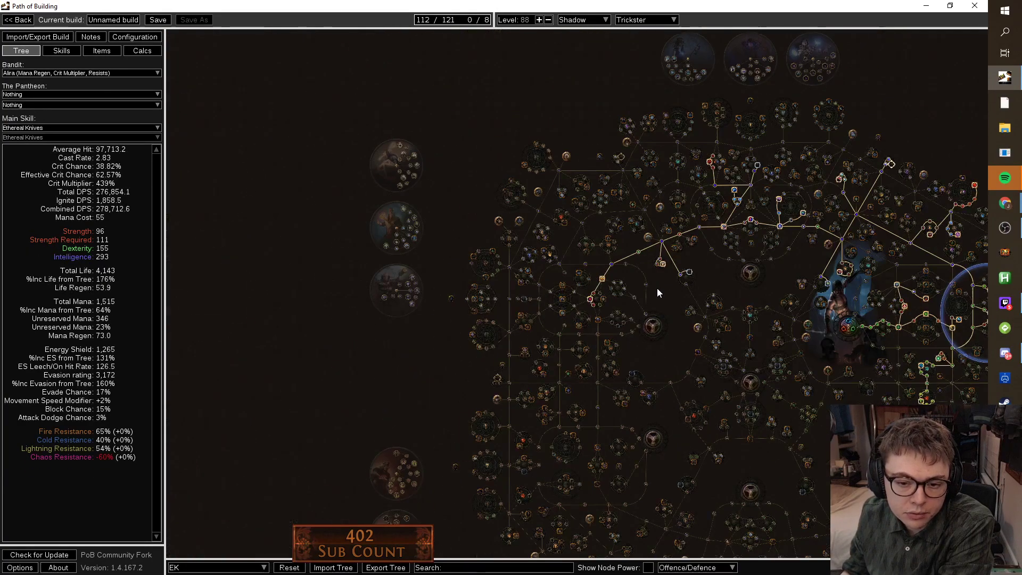
left_click(600, 321)
Try allocating the two clusters in the tree's north-west corner and the jewel socket beside their connecting path.
scroll(614, 273, "up", 6)
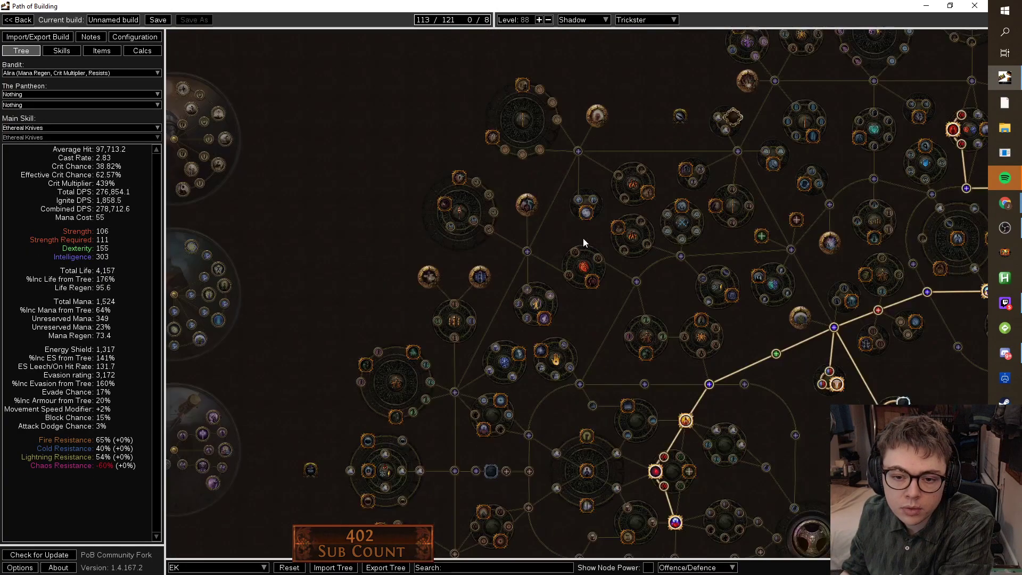
left_click(598, 257)
left_click(588, 214)
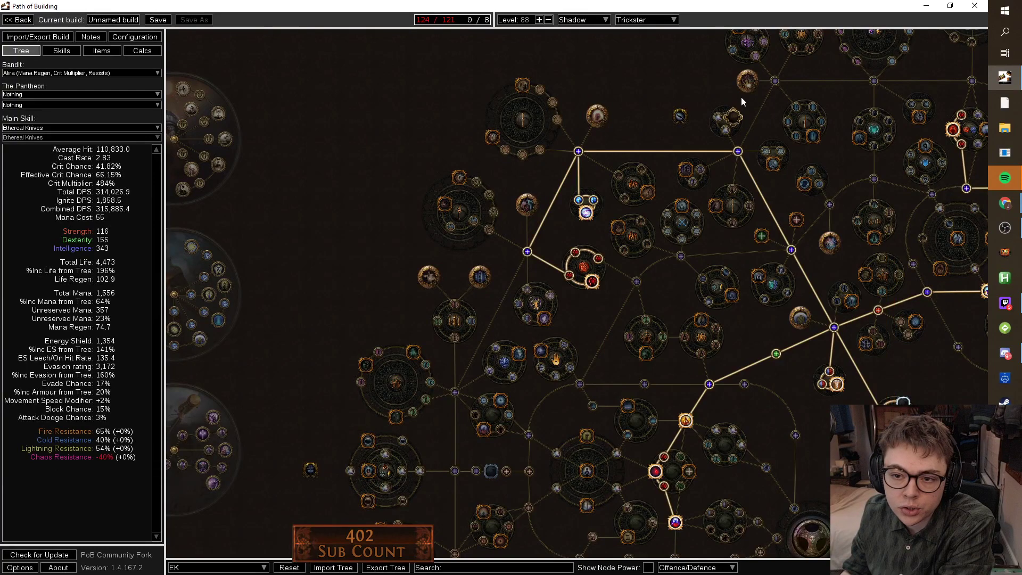
scroll(819, 198, "down", 5)
left_click_drag(841, 321, 488, 279)
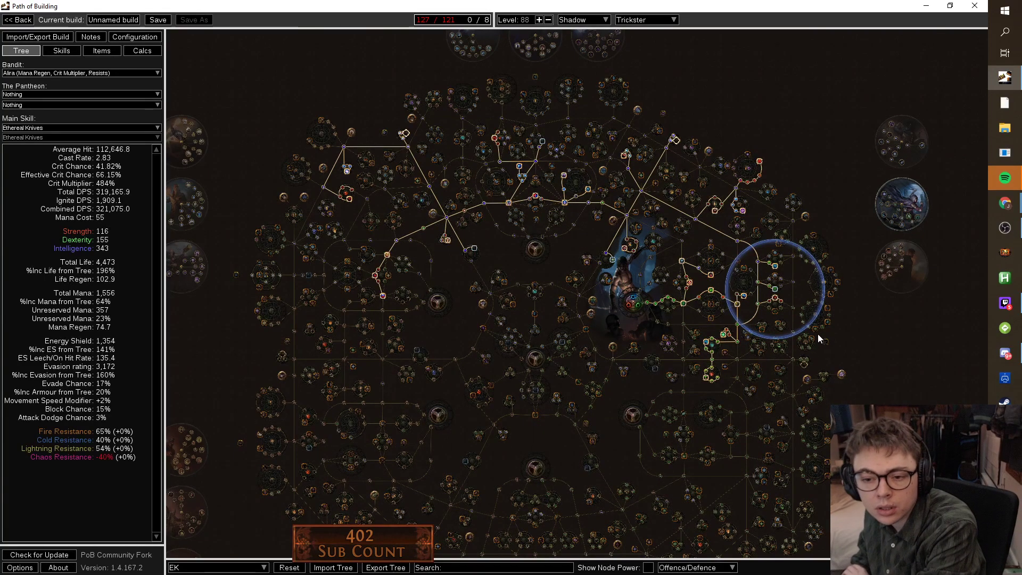
Allocate the remaining notable and its small nodes in the wheel on the west side of the blue jewel radius.
scroll(755, 331, "up", 3)
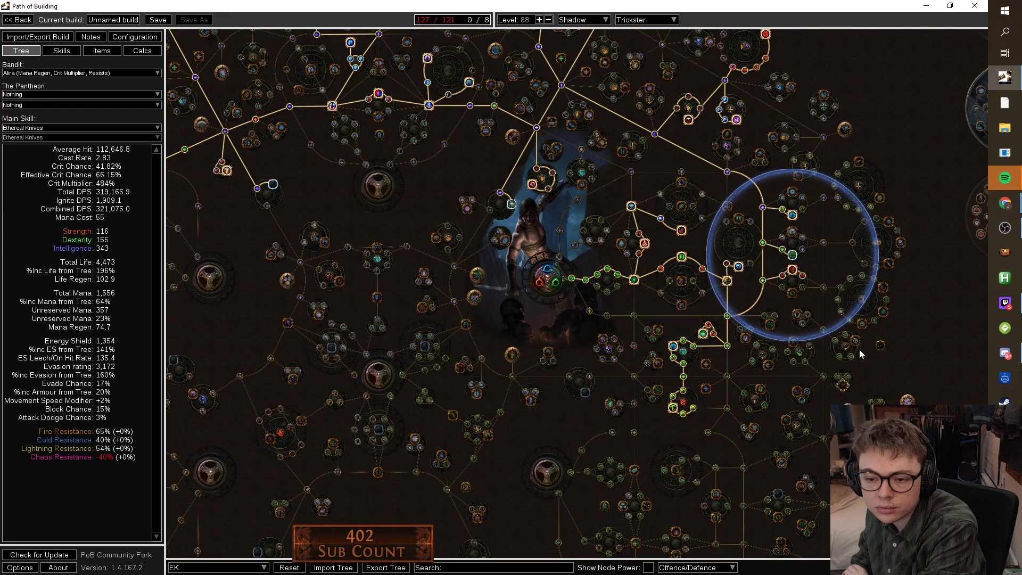
left_click(762, 280)
left_click(738, 219)
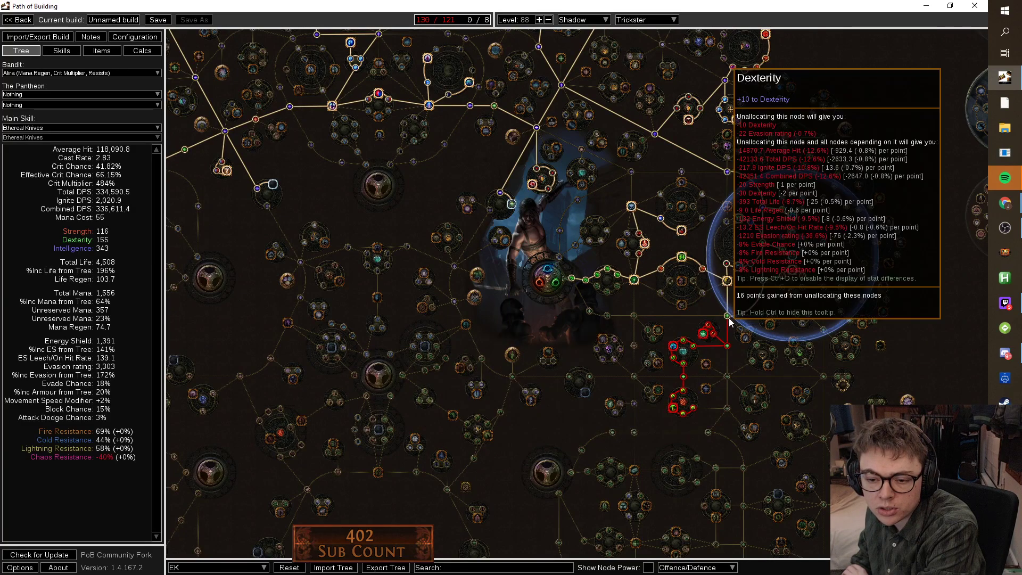
Unallocate the southern Dexterity branch and reroute the path east of the Shadow start through the critical strike nodes to Coldhearted Calculation.
left_click(727, 345)
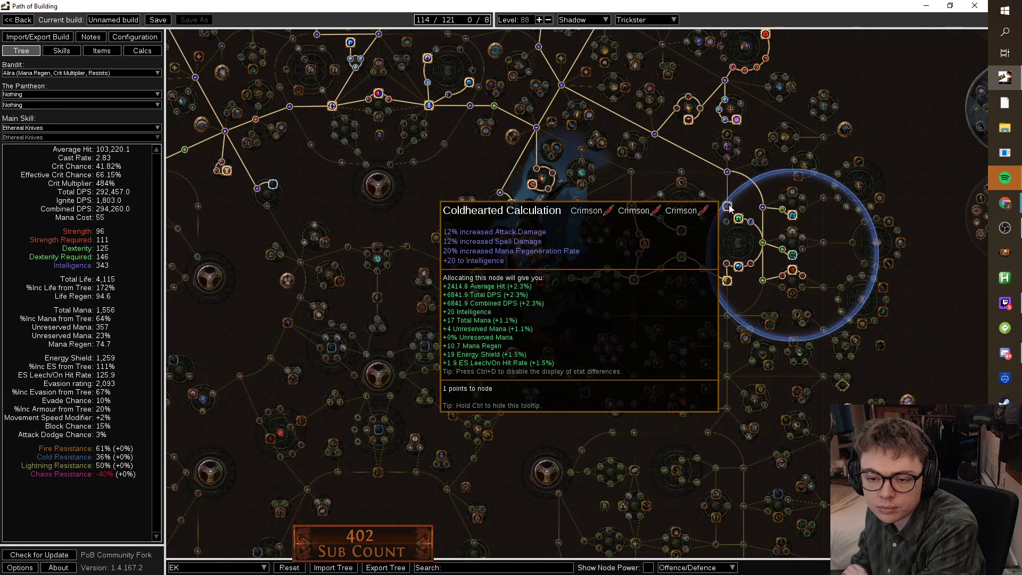
left_click(703, 219)
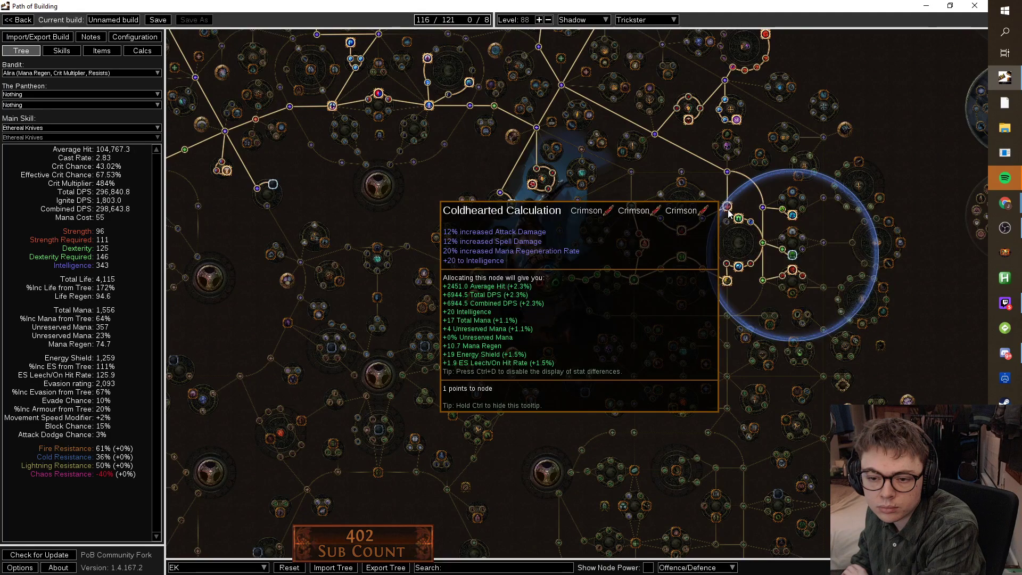
left_click(728, 212)
left_click(725, 262)
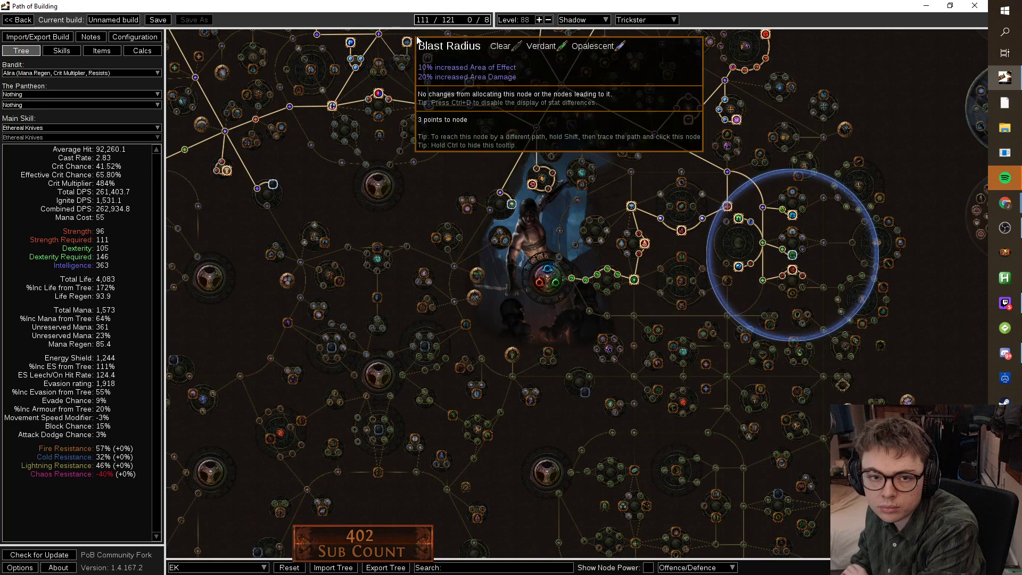
Unallocate the jewel socket branch north of the Shadow start and the entire extension running west beyond the Witch area.
scroll(404, 138, "down", 5)
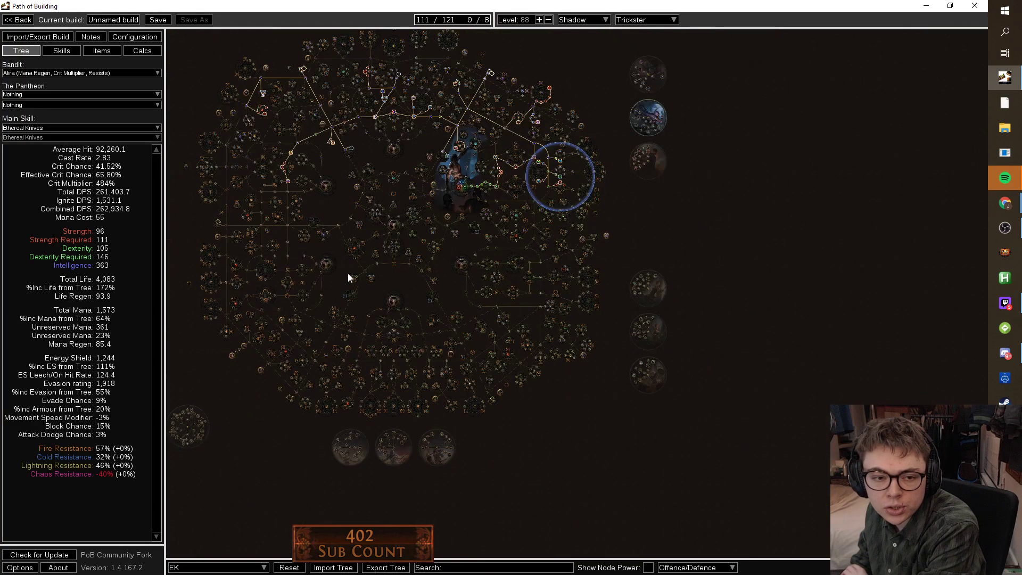
scroll(373, 276, "up", 2)
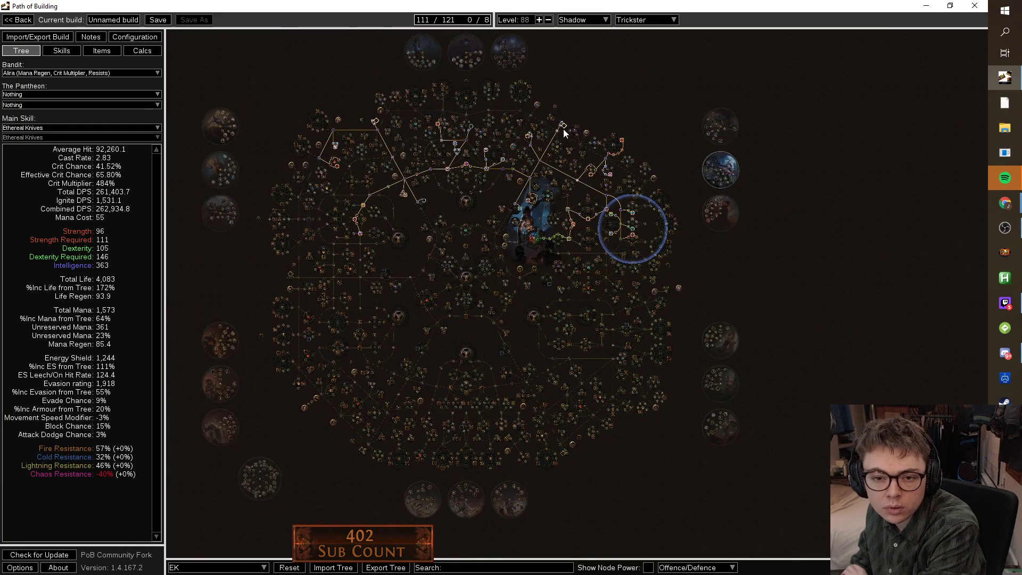
left_click(562, 127)
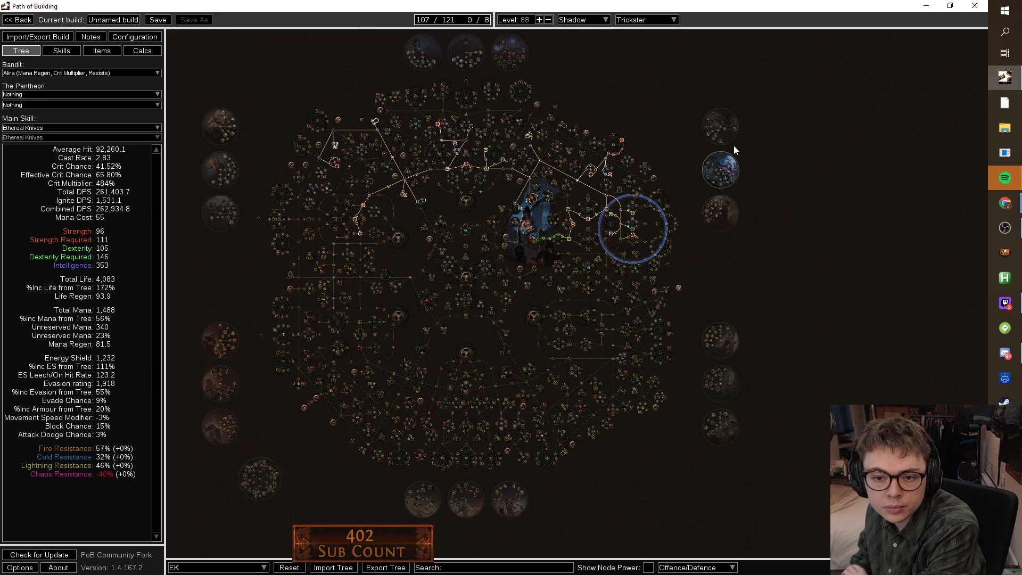
left_click_drag(658, 113, 758, 154)
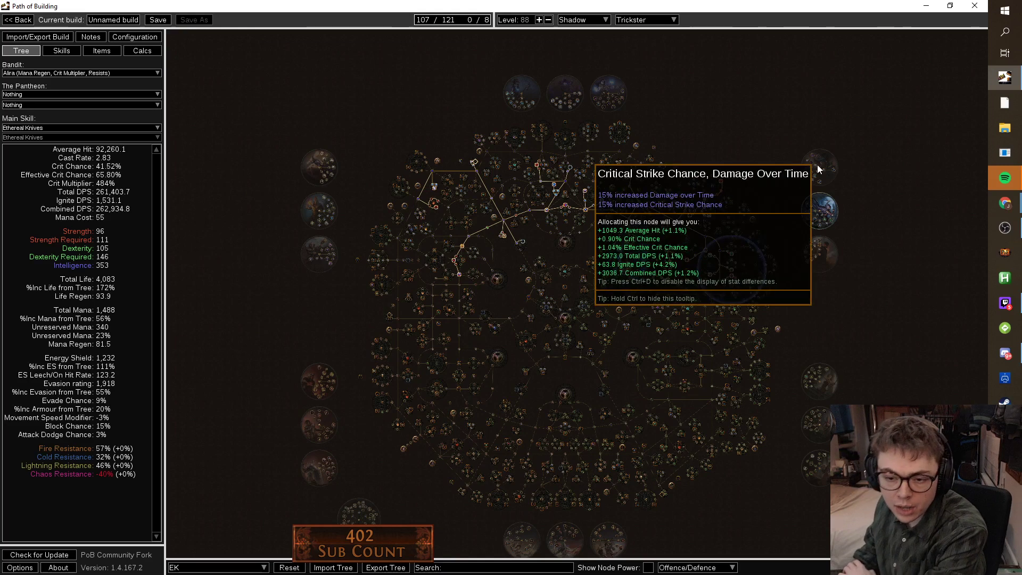
left_click(532, 209)
Reallocate the southern Dexterity branch below the jewel radius, including Master of Force and the two clusters at its end.
scroll(808, 298, "up", 3)
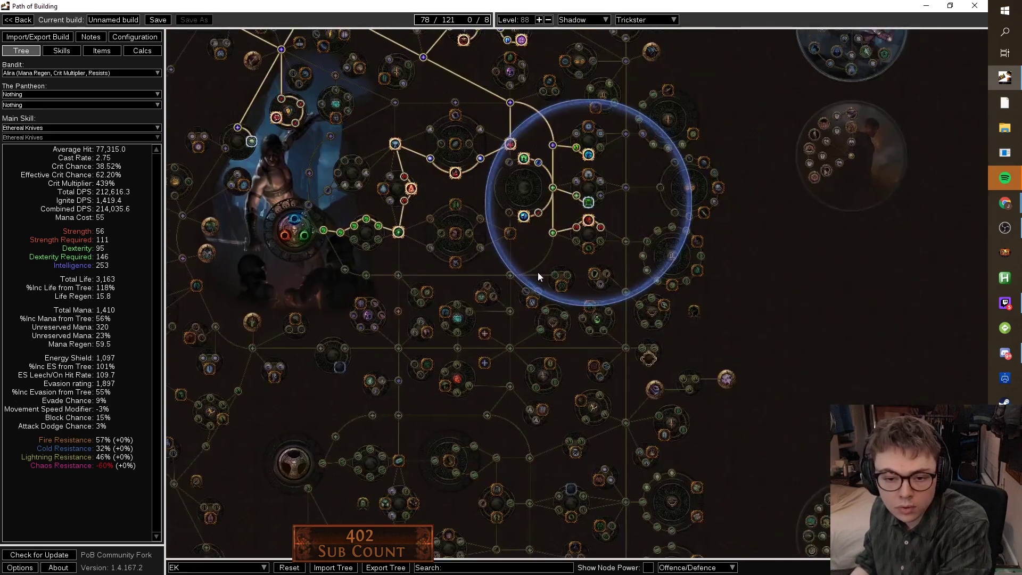
scroll(541, 271, "up", 1)
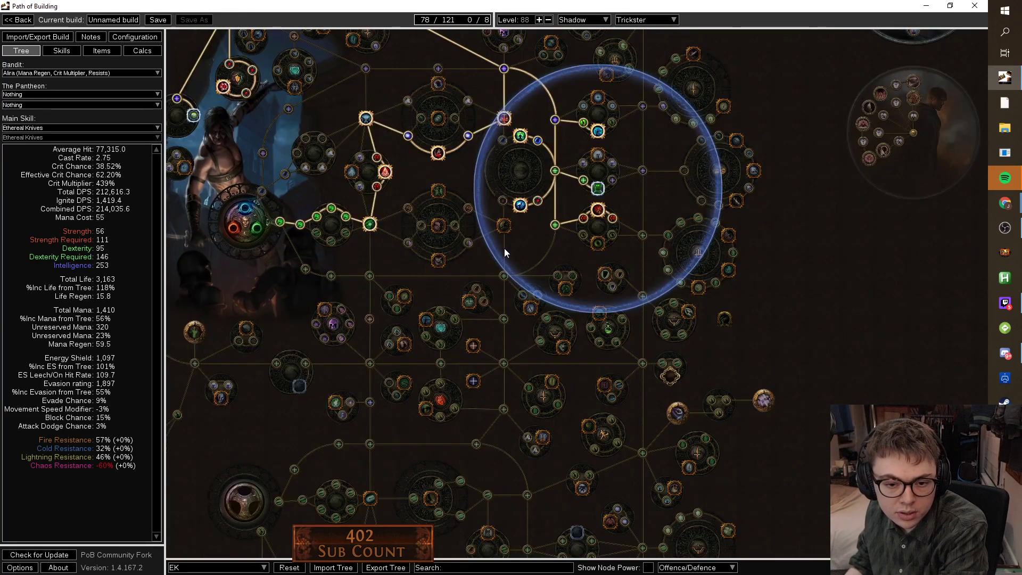
left_click(503, 274)
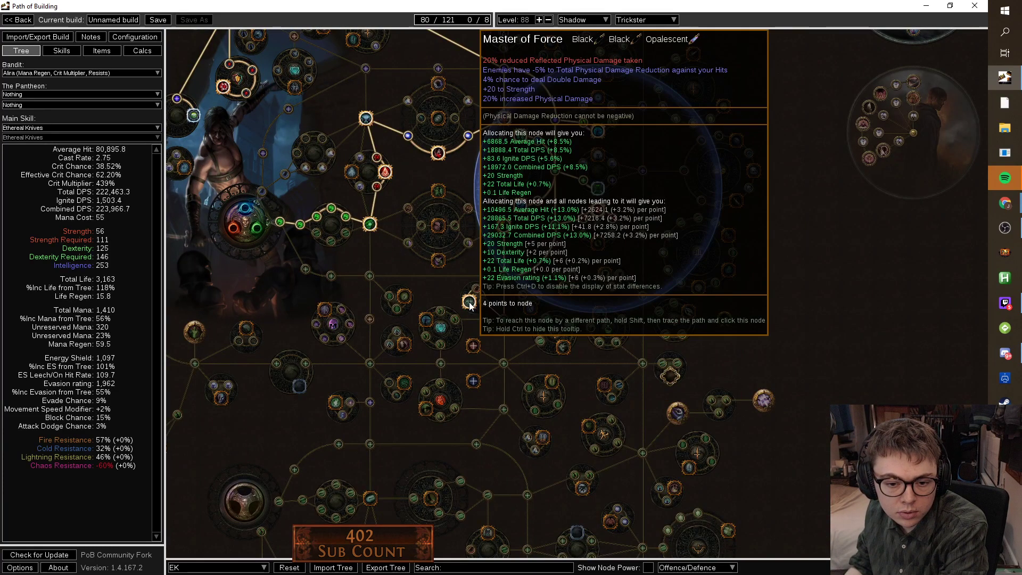
left_click(426, 336)
left_click(425, 408)
left_click(440, 417)
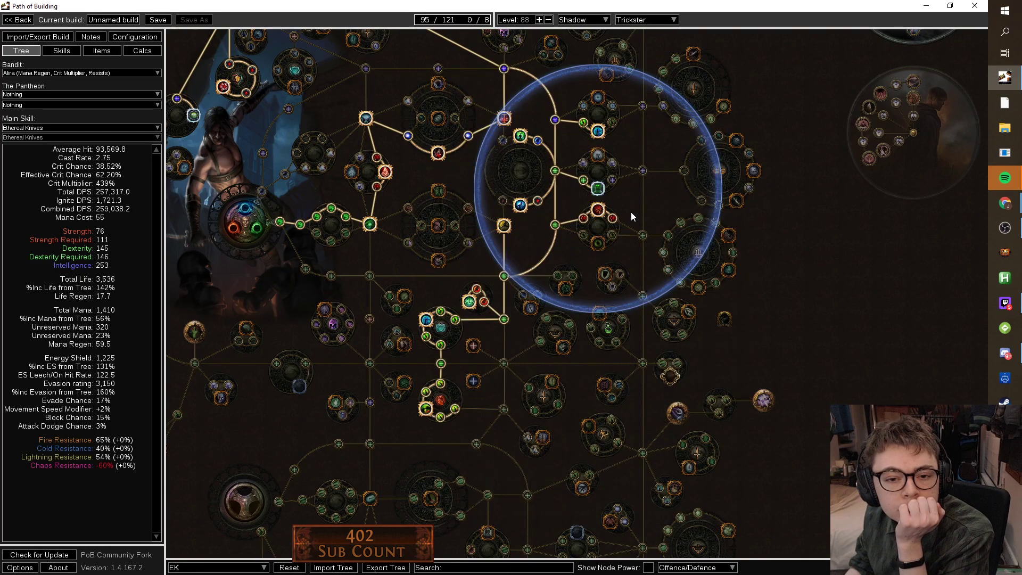
Examine the nodes around the jewel radius, the Critical Strike Chance path to Coldhearted Calculation and the overall shape of the tree.
left_click_drag(815, 279, 861, 304)
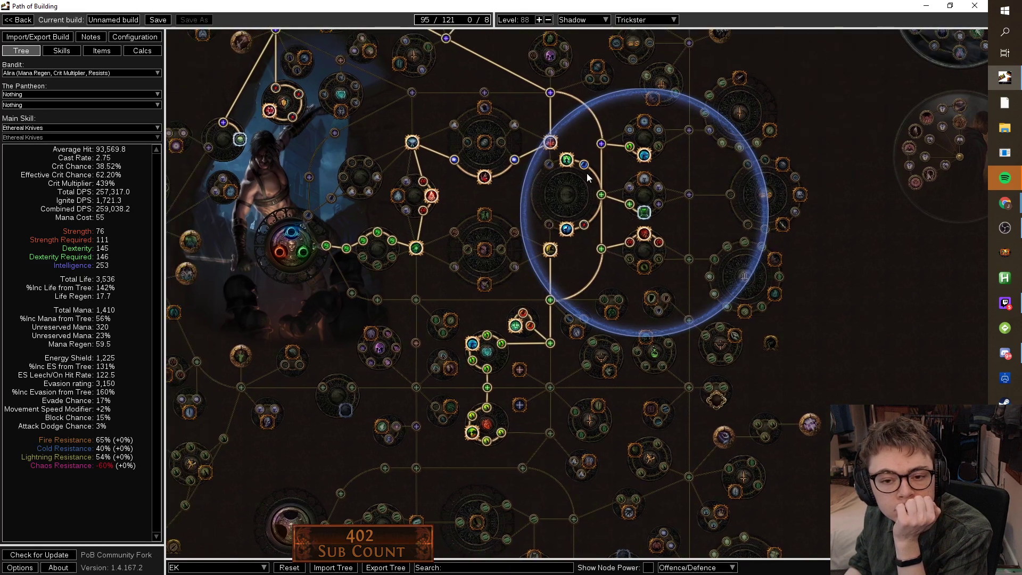
mouse_move(567, 167)
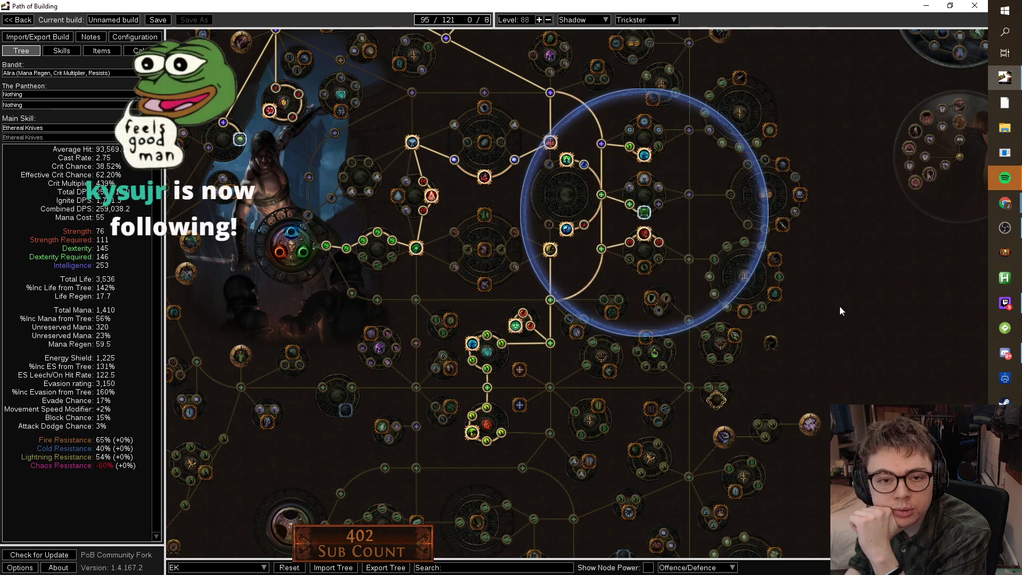
left_click_drag(844, 295, 862, 263)
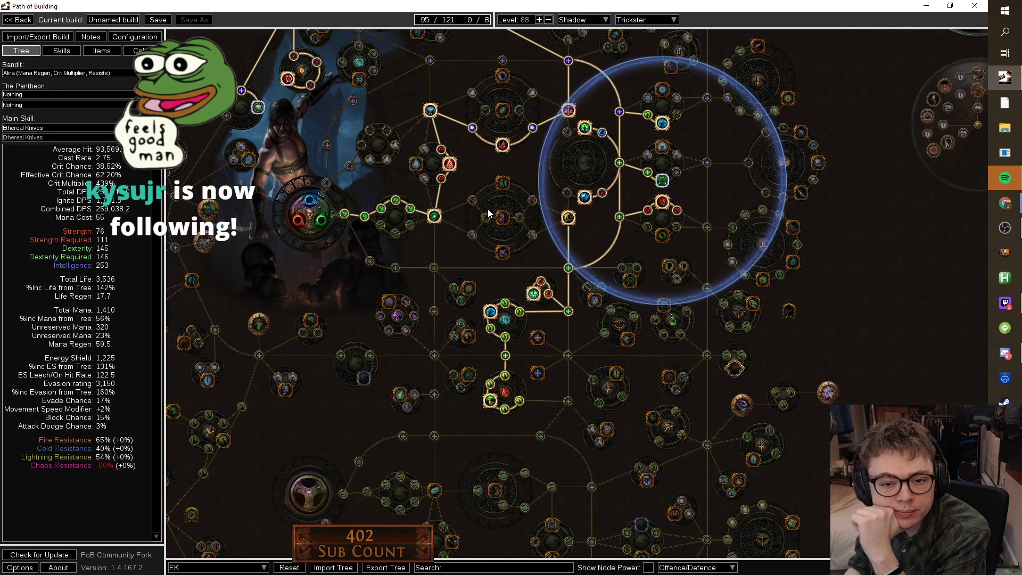
mouse_move(573, 107)
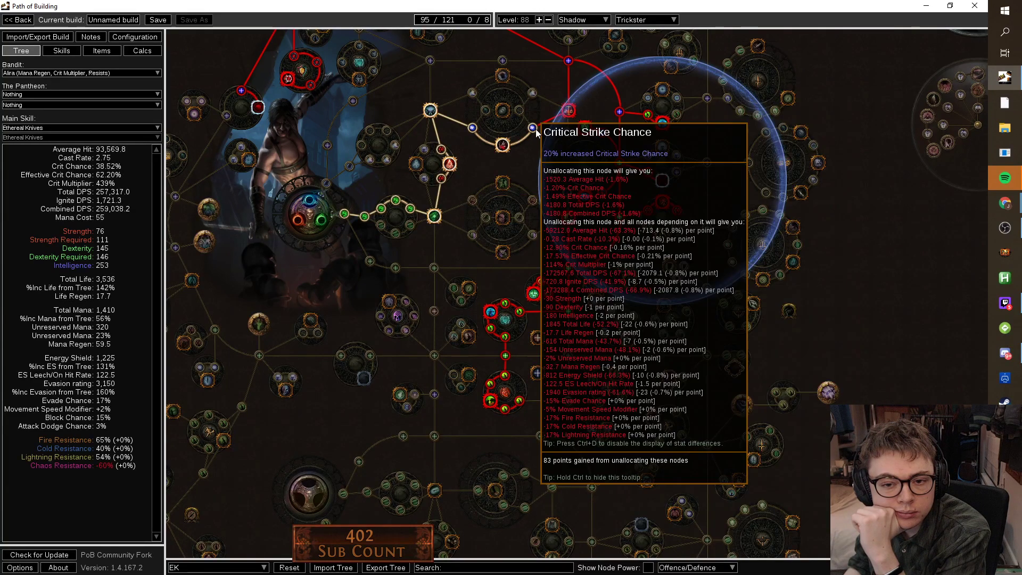
scroll(590, 117, "down", 4)
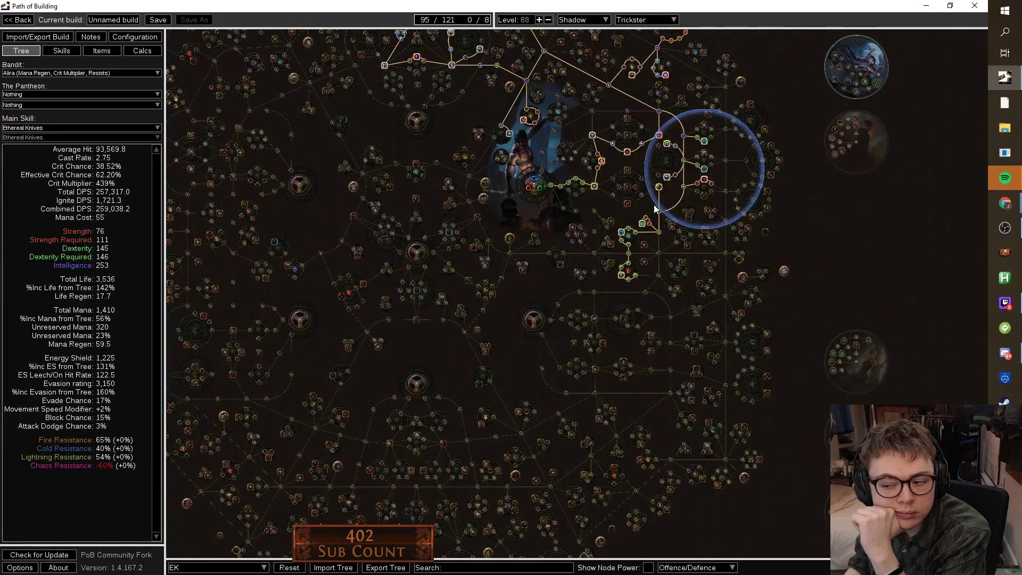
mouse_move(773, 174)
scroll(774, 176, "down", 3)
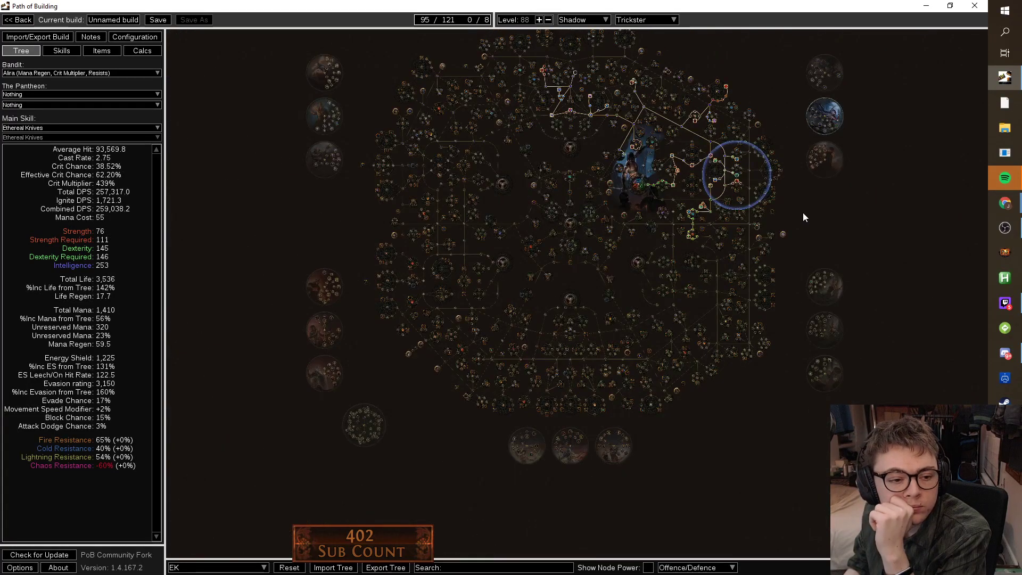
left_click_drag(820, 196, 775, 285)
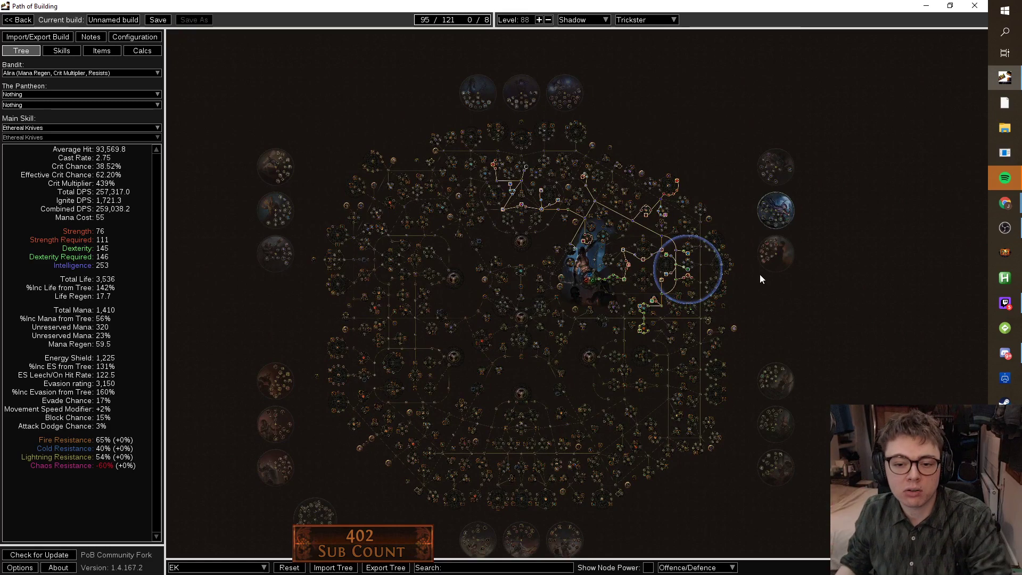
scroll(532, 244, "up", 1)
scroll(535, 241, "up", 1)
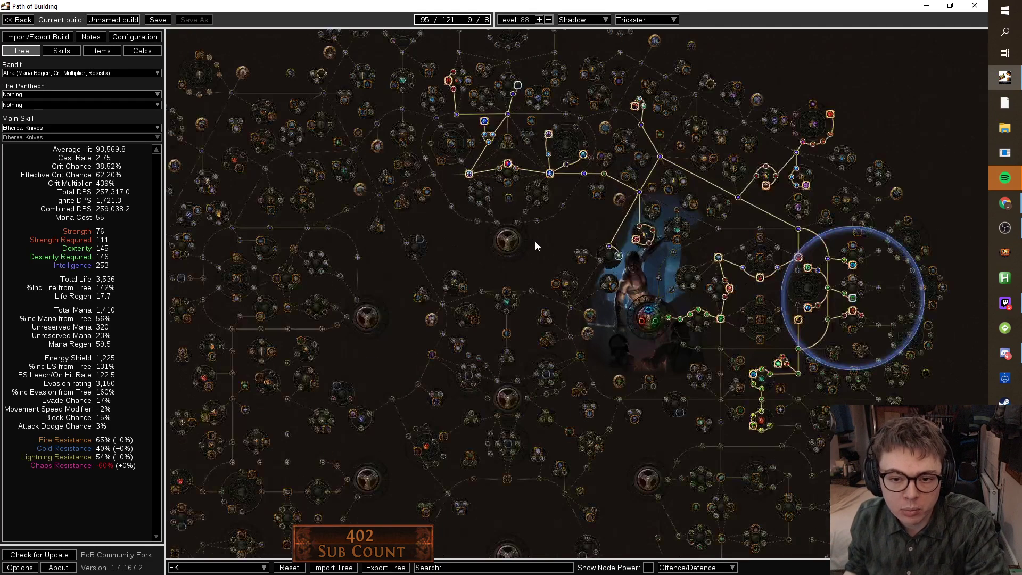
Allocate the outer jewel socket branch north of the Shadow start in the EK tree.
left_click(708, 86)
scroll(361, 300, "down", 2)
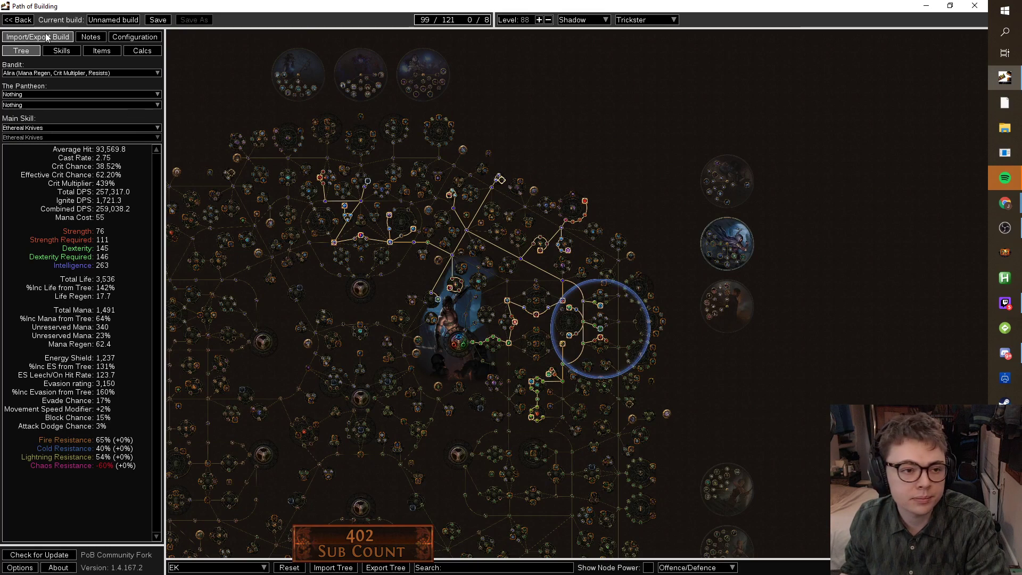
Unequip both wands so that Weapon 1 and Weapon 2 are set to None.
left_click(102, 52)
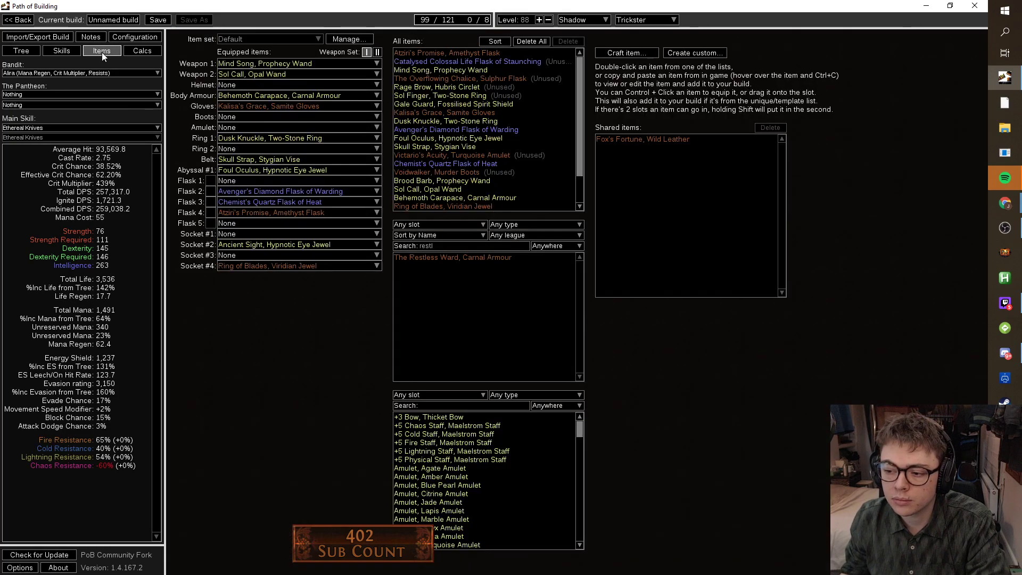
left_click(286, 67)
left_click(280, 75)
left_click(276, 78)
left_click(276, 84)
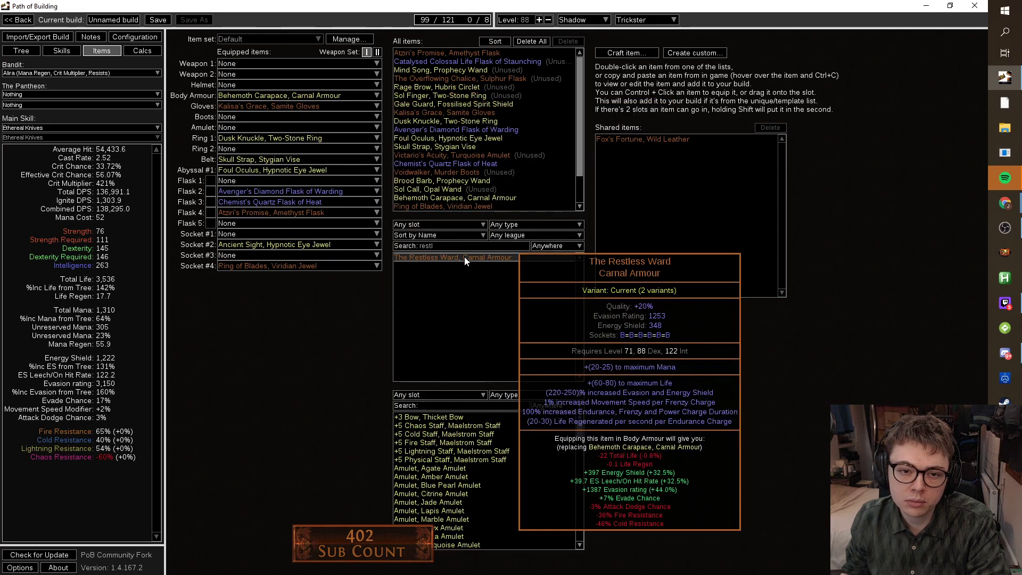
Equip The Restless Ward as body armour, rolled with +80 maximum Life and 248% increased Evasion and Energy Shield.
double_click(449, 257)
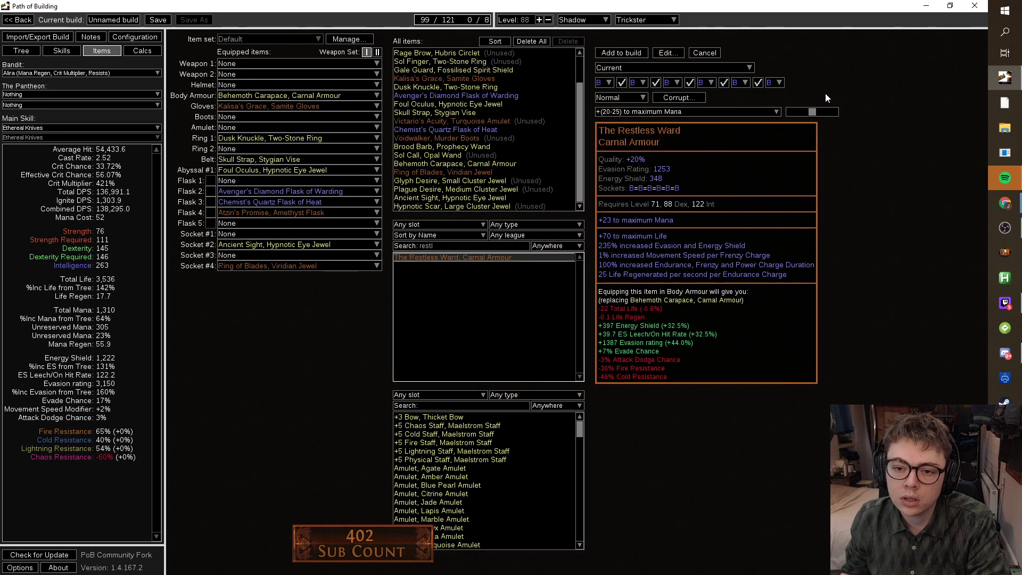
left_click(766, 112)
left_click(729, 128)
left_click_drag(834, 115, 892, 118)
left_click(670, 111)
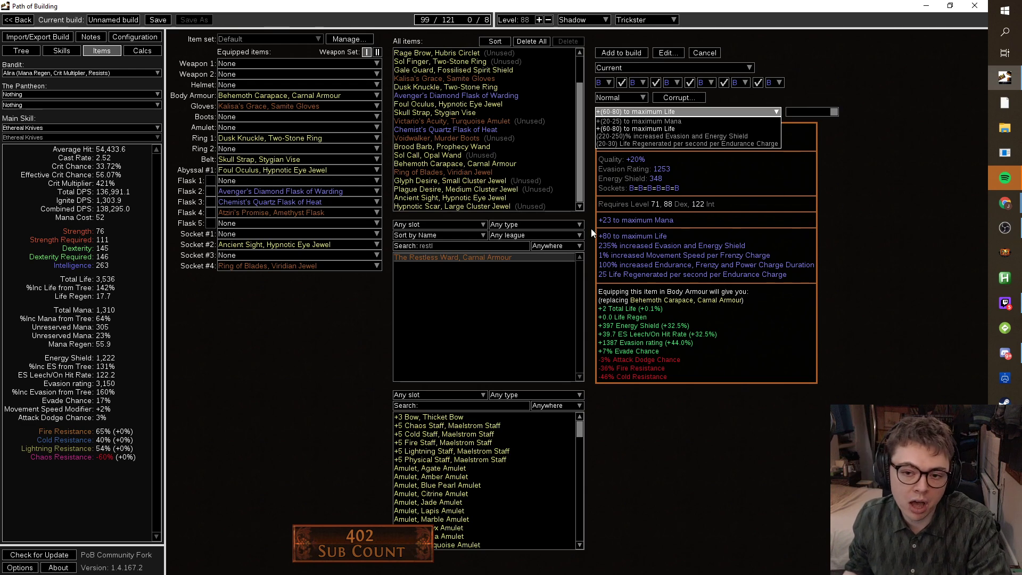
left_click(727, 135)
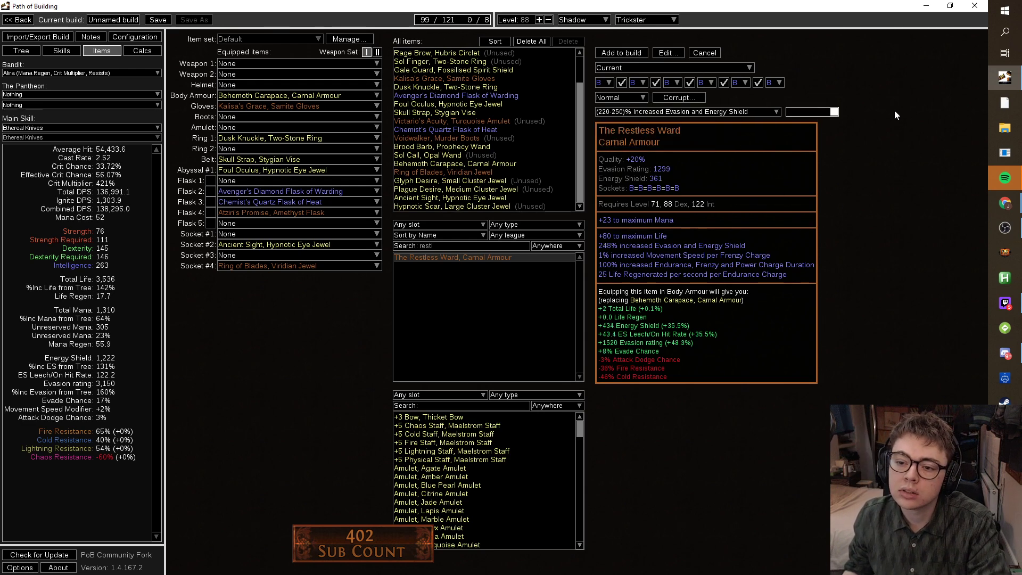
left_click(621, 53)
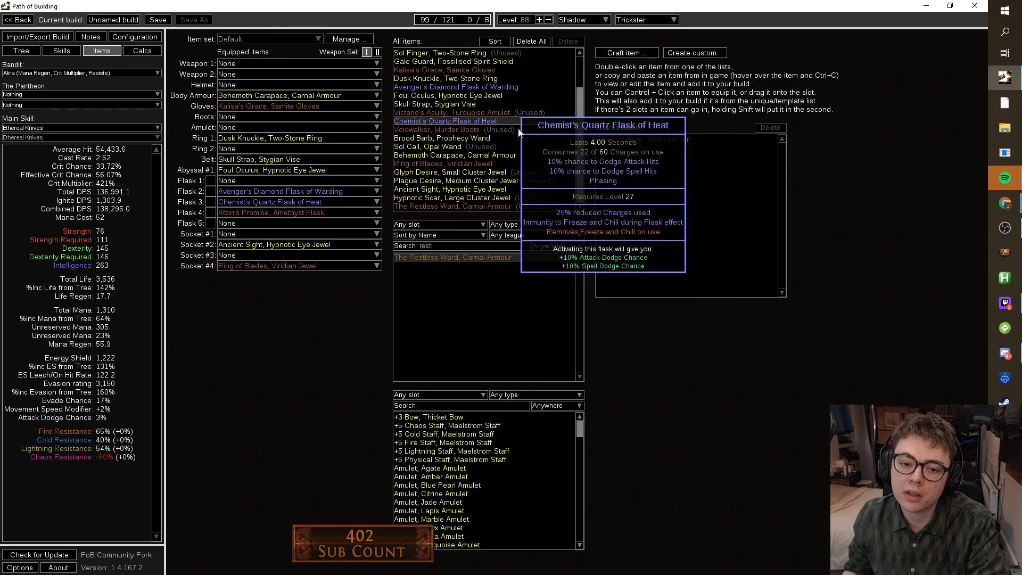
left_click_drag(440, 207, 250, 93)
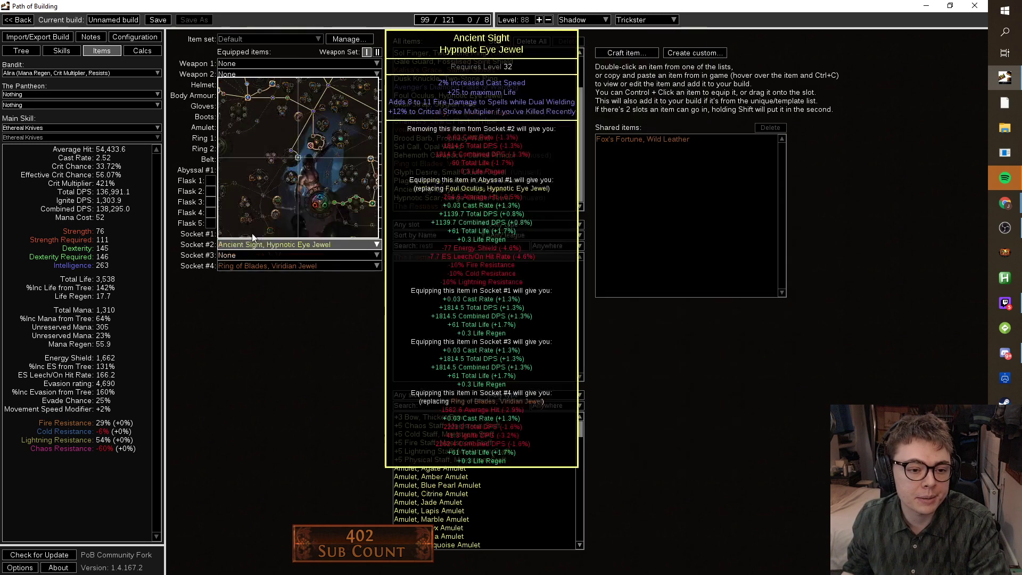
Create a new passive tree named No Cluster and switch to it.
left_click(33, 52)
left_click_drag(730, 265, 754, 149)
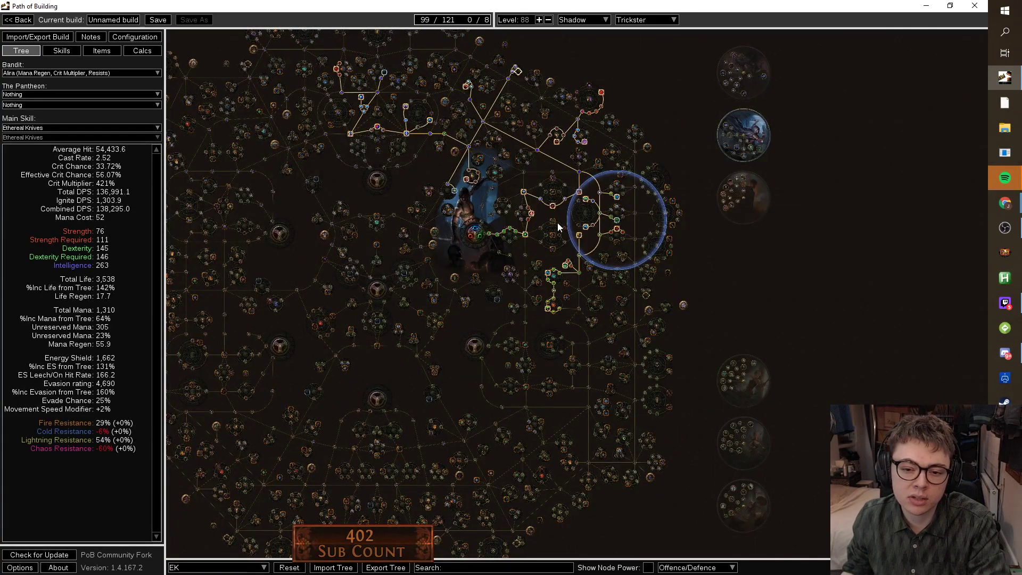
left_click_drag(493, 283, 674, 300)
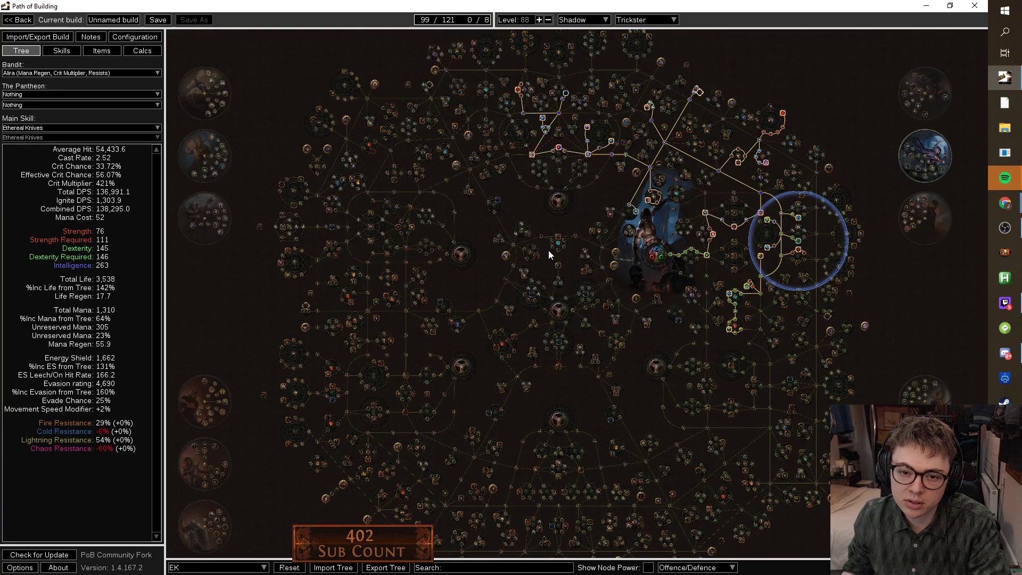
left_click(219, 568)
left_click(202, 555)
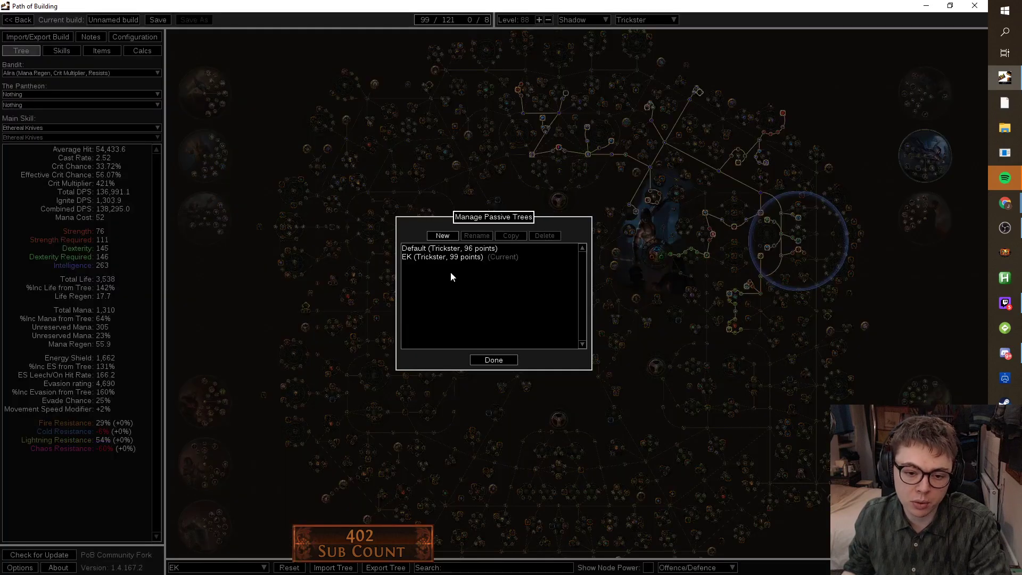
left_click(442, 235)
type("No Cluster")
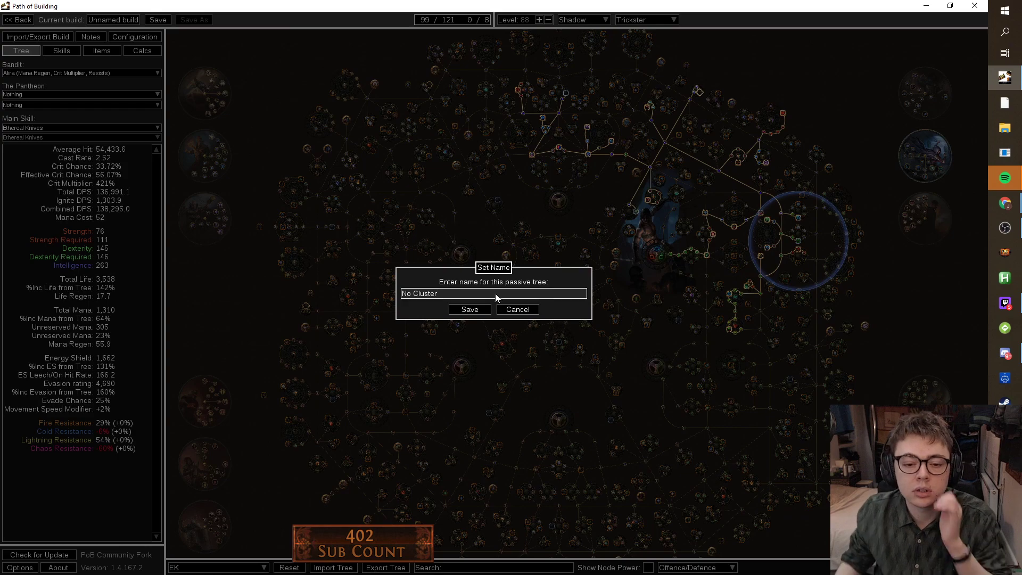
left_click(485, 310)
left_click(494, 360)
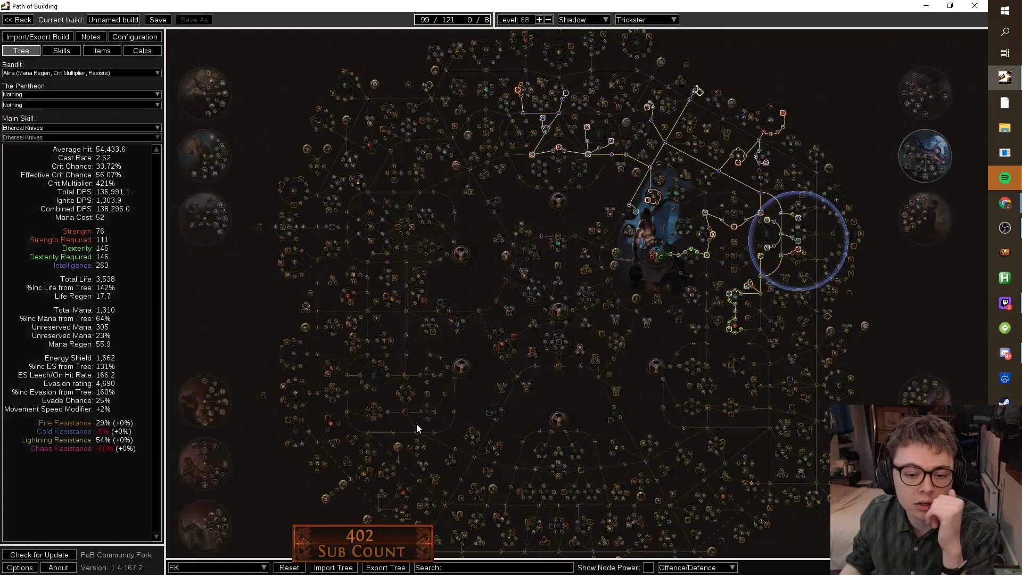
left_click(218, 567)
left_click(220, 548)
Allocate the path east from the Shadow start through the life nodes and on to the critical strike nodes in the northeast.
scroll(700, 255, "up", 5)
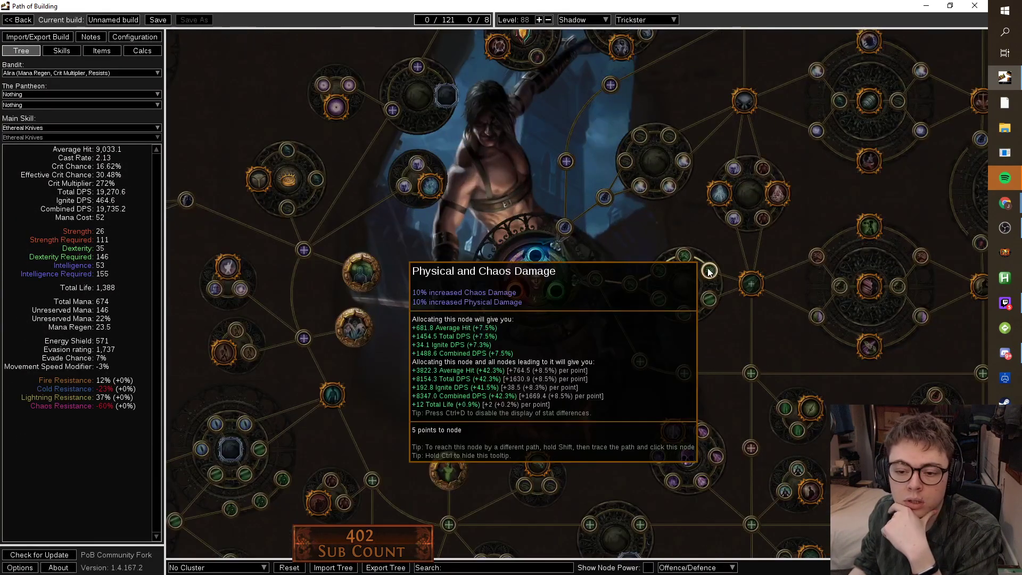
left_click(760, 283)
left_click_drag(761, 284, 572, 282)
left_click(578, 166)
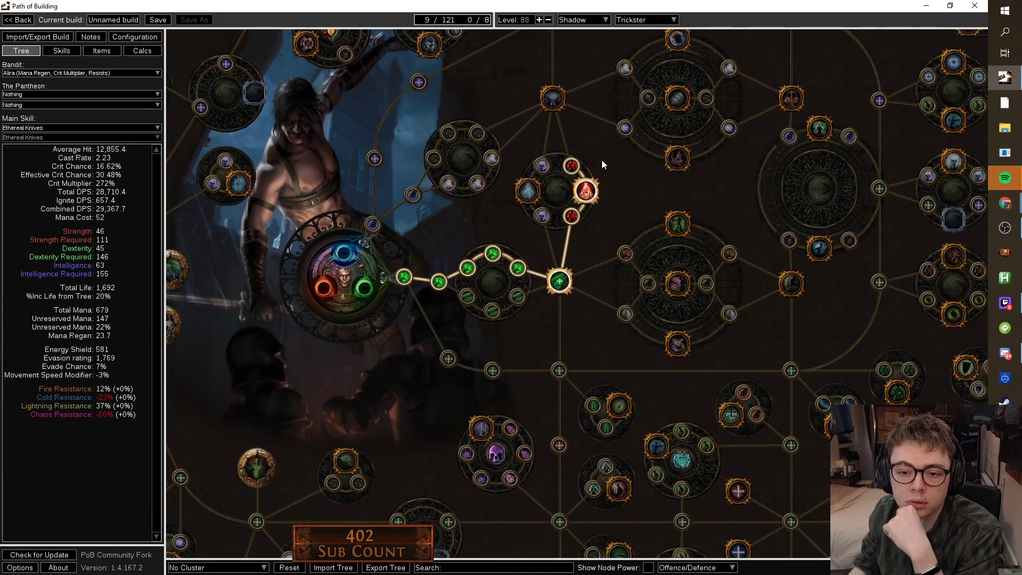
left_click_drag(688, 162, 521, 171)
left_click(521, 171)
left_click(637, 114)
left_click_drag(675, 159, 670, 188)
left_click_drag(617, 32, 598, 224)
left_click(600, 235)
Extend the path north to Written in Blood, the notable cluster beside it and Force Shaper.
left_click_drag(529, 190, 581, 291)
left_click(558, 207)
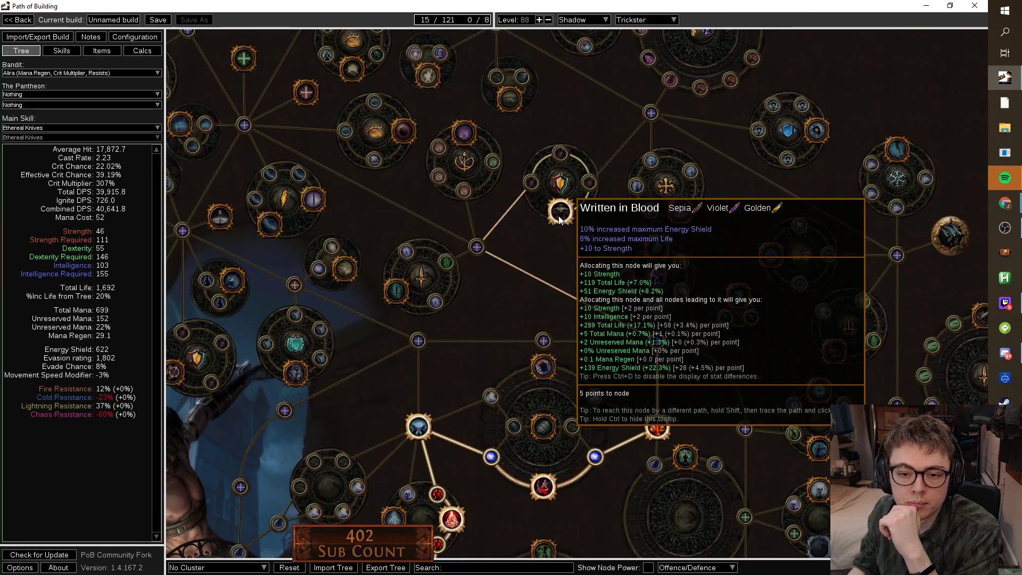
left_click(655, 218)
left_click_drag(753, 195, 745, 286)
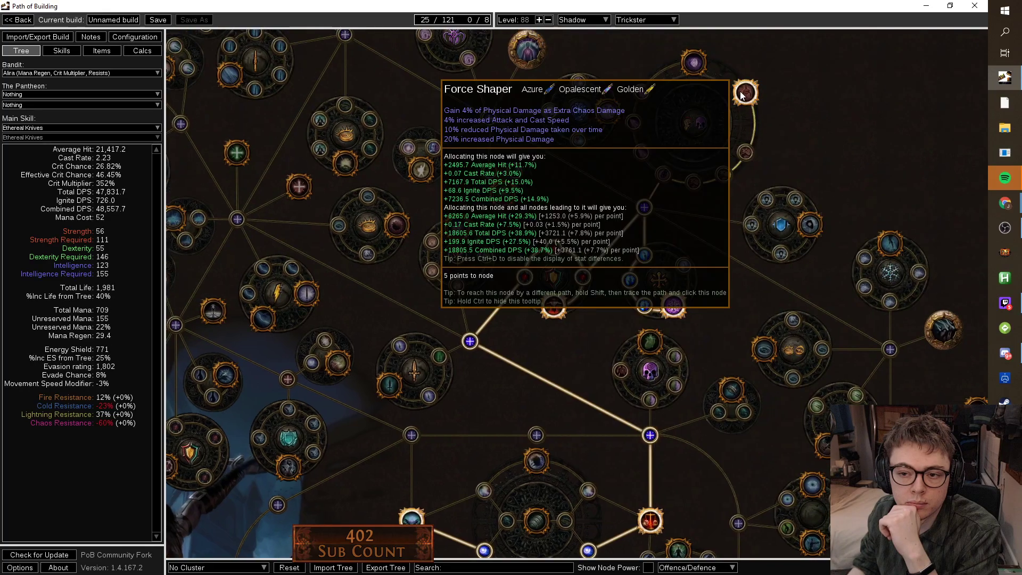
left_click(746, 93)
Allocate the life clusters north of the Shadow start and begin the route west towards the Witch area.
left_click_drag(364, 310, 612, 176)
left_click(490, 366)
left_click_drag(489, 341, 665, 357)
left_click(361, 202)
left_click(450, 86)
Extend the route west through the Witch area, allocating its notable clusters, the northern jewel socket and the life cluster beyond it.
left_click_drag(374, 297, 535, 328)
left_click(462, 165)
left_click(521, 199)
left_click(324, 234)
left_click(355, 144)
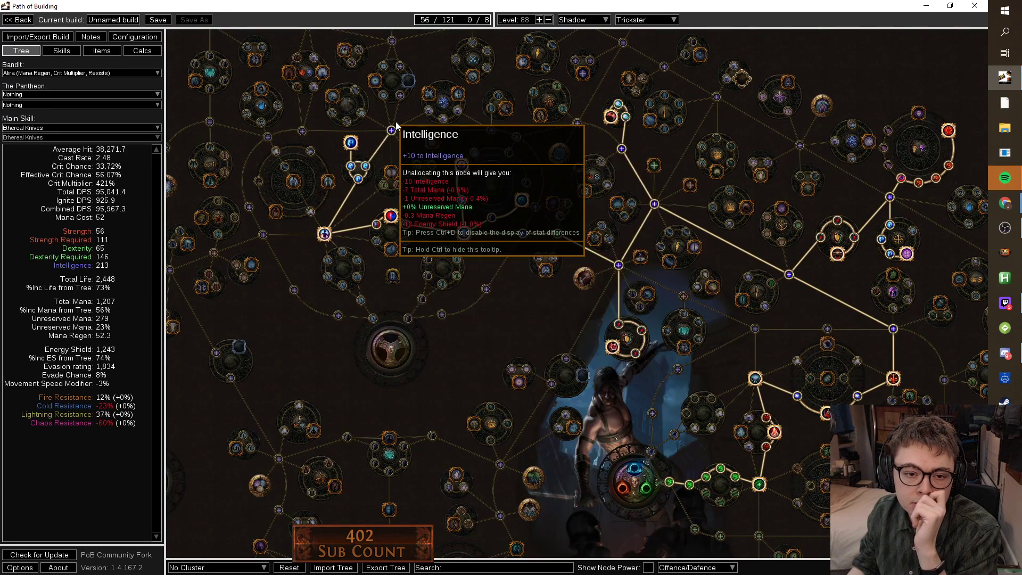
left_click(408, 81)
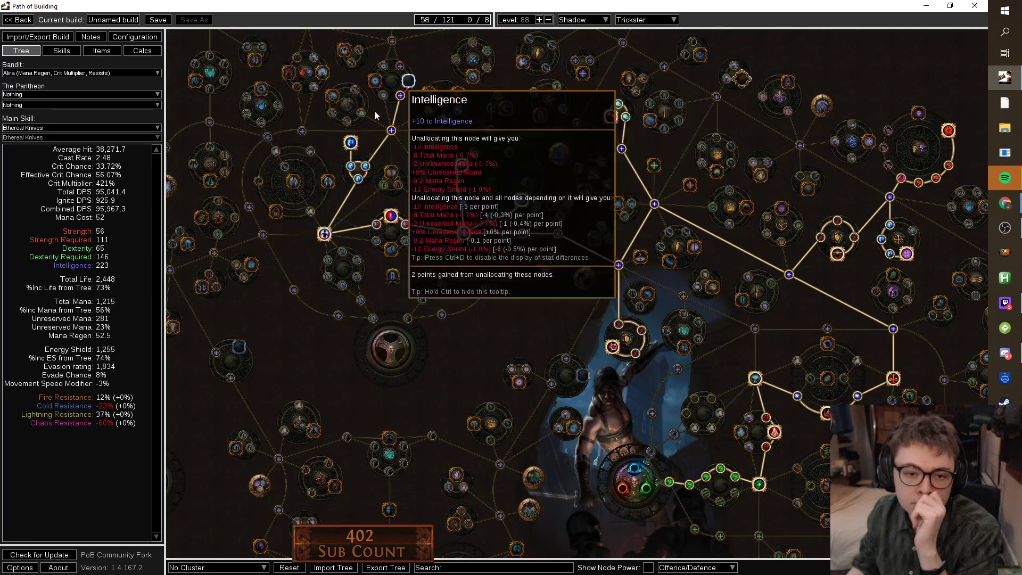
left_click(288, 72)
Extend the tree west of the Witch area to the jewel socket, the small cluster next to it and the far southwestern clusters.
left_click_drag(297, 64, 549, 298)
scroll(549, 298, "down", 2)
scroll(555, 321, "up", 2)
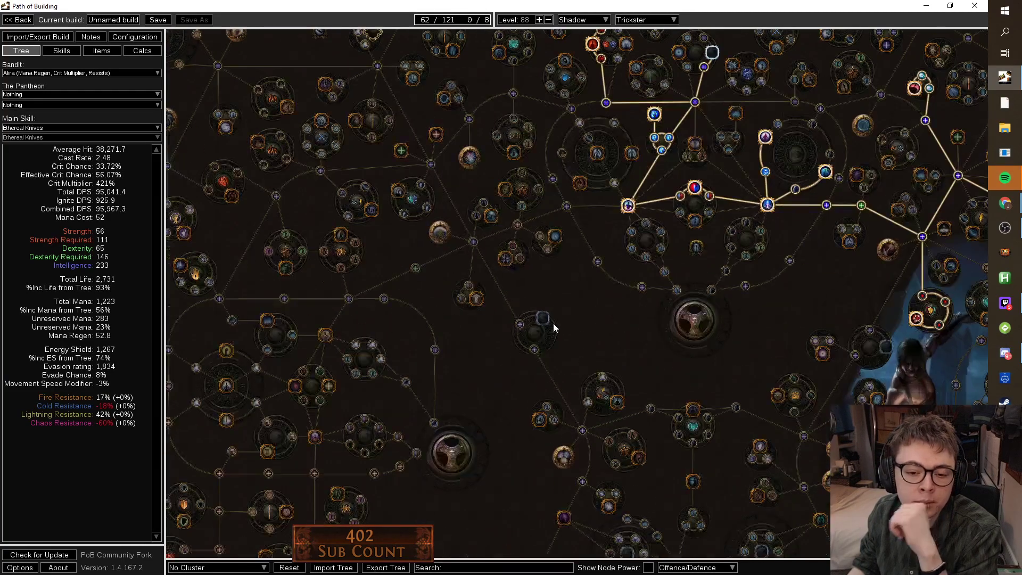
left_click(542, 318)
left_click(475, 298)
left_click(315, 437)
left_click_drag(474, 408, 609, 472)
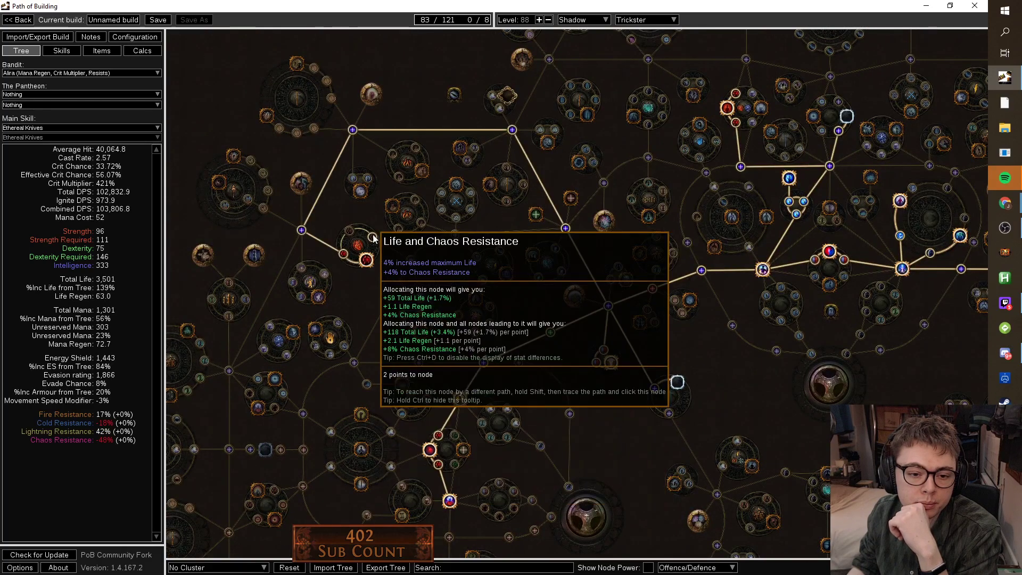
Complete the northwestern branch with the Life and Chaos Resistance nodes, the nearby critical multiplier cluster and the outer jewel socket.
left_click(366, 256)
mouse_move(429, 23)
left_click(669, 262)
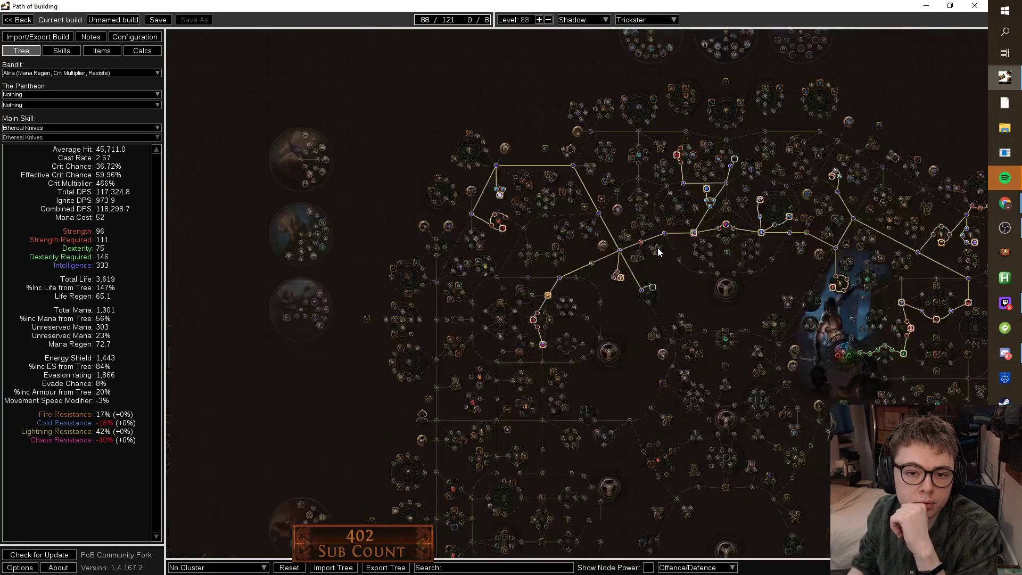
scroll(467, 238, "down", 5)
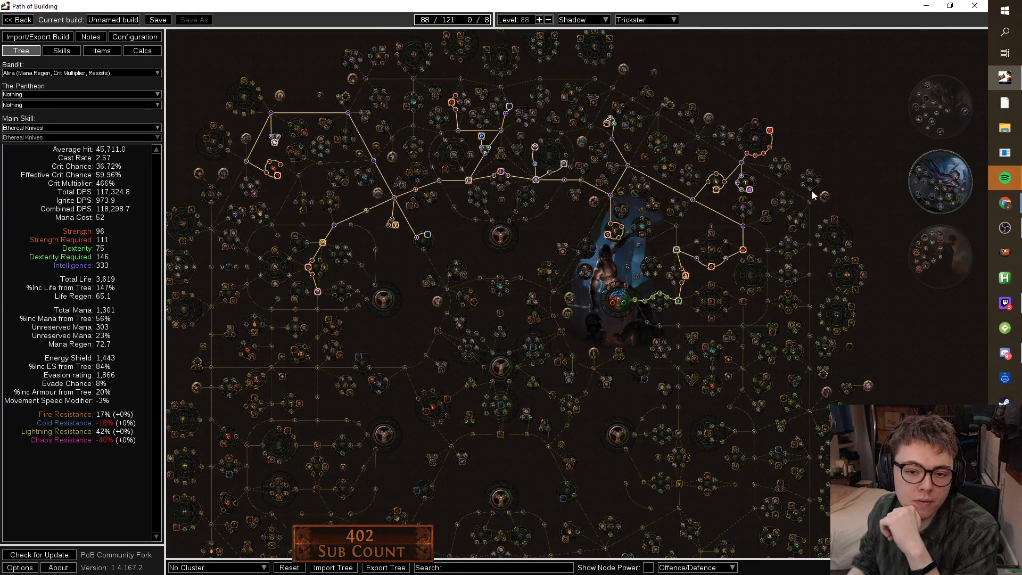
left_click(344, 97)
Allocate the travel nodes east of the Shadow start with the Ring of Blades jewel socket and the notable clusters inside its radius.
scroll(522, 247, "up", 2)
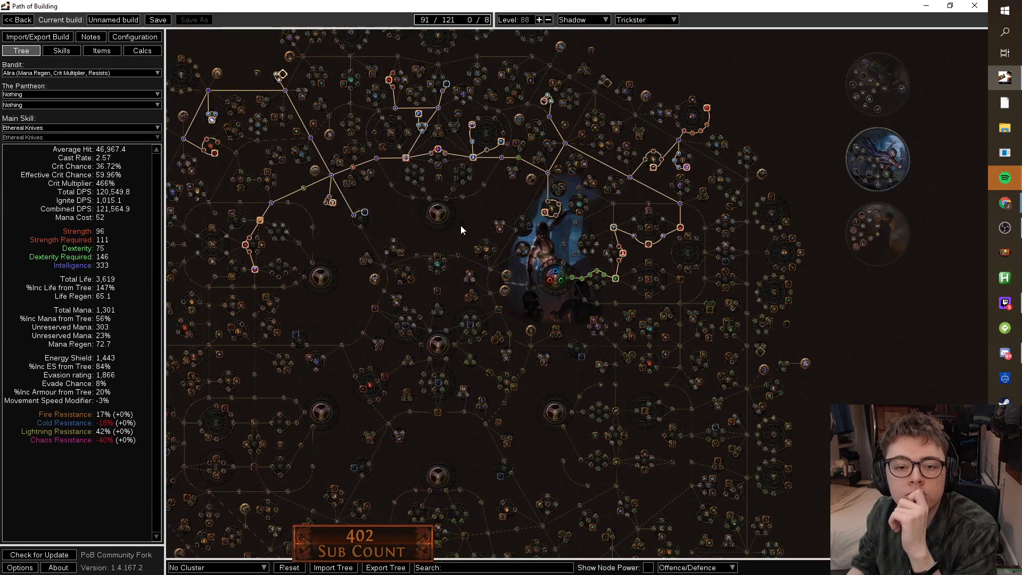
scroll(534, 219, "up", 3)
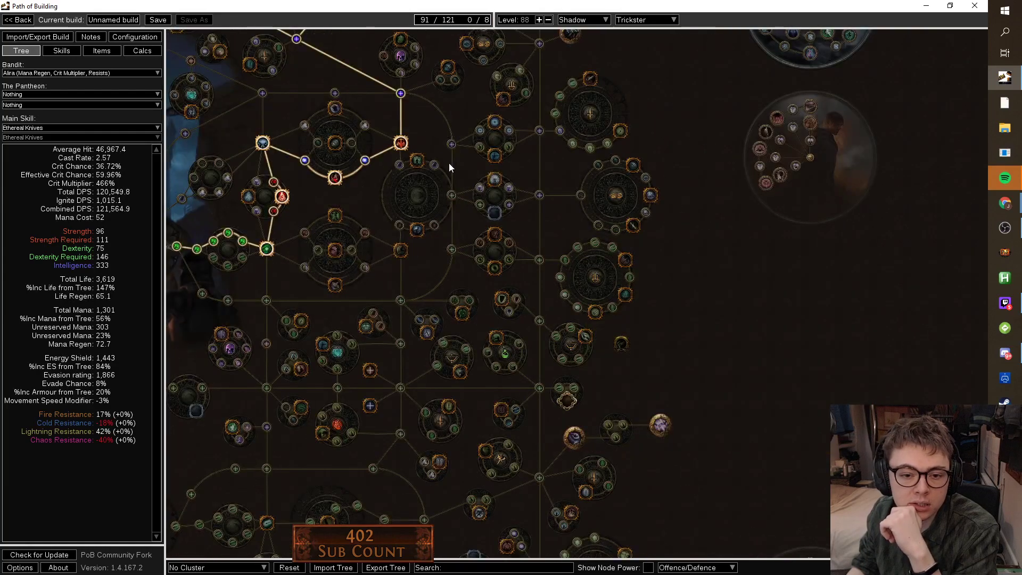
left_click(452, 144)
left_click(451, 249)
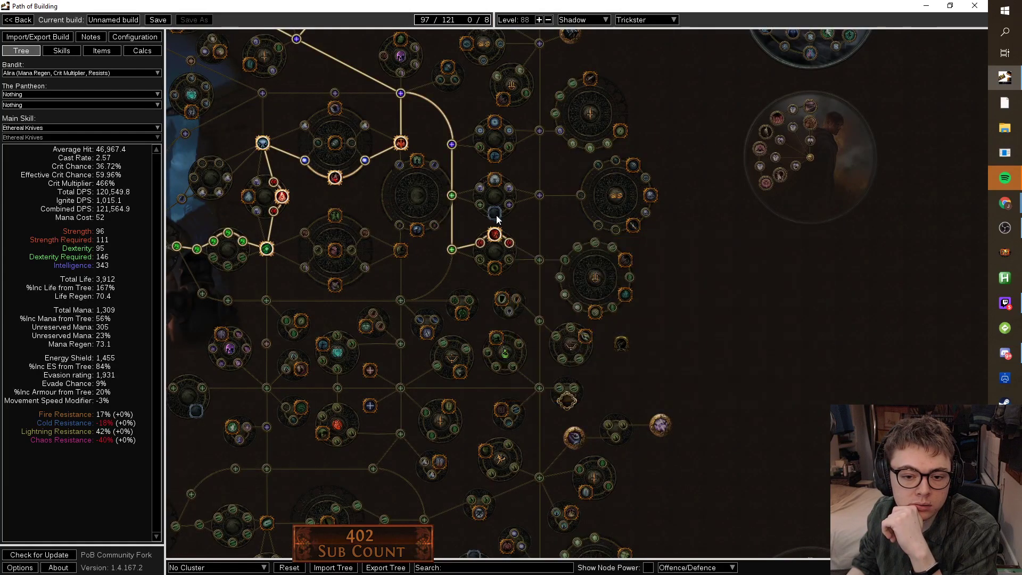
left_click(495, 213)
left_click(495, 155)
left_click(417, 160)
left_click(424, 236)
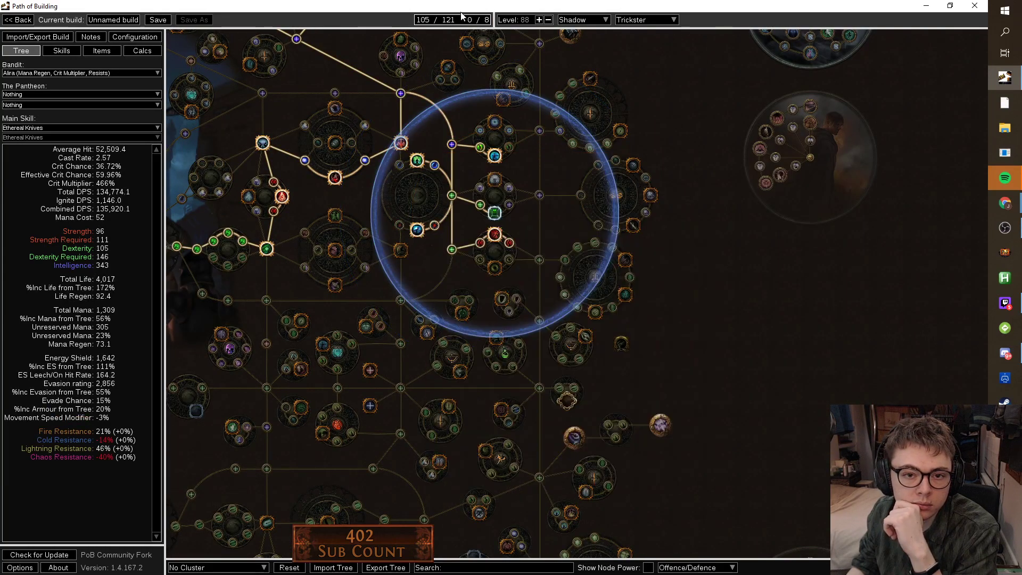
Compare the stats and point totals of the EK and No Cluster trees, returning to No Cluster.
scroll(701, 107, "down", 4)
left_click_drag(744, 241, 783, 209)
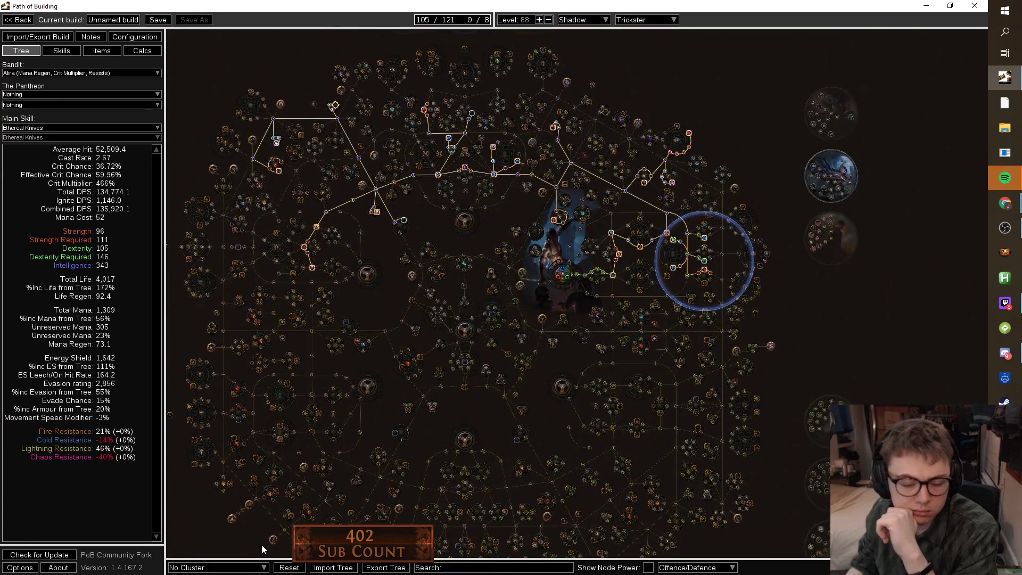
left_click(219, 567)
left_click(213, 540)
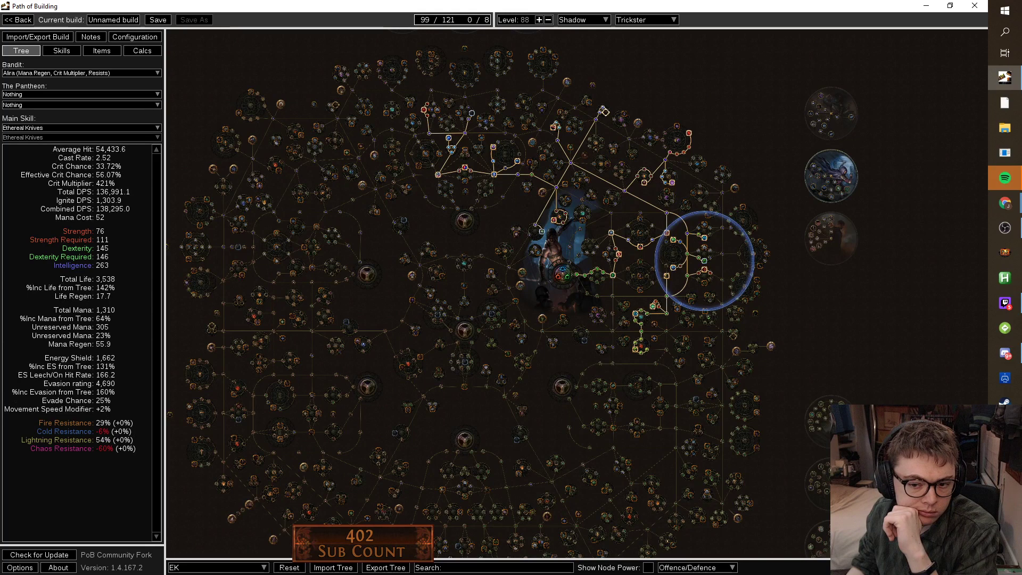
left_click(215, 567)
left_click(212, 548)
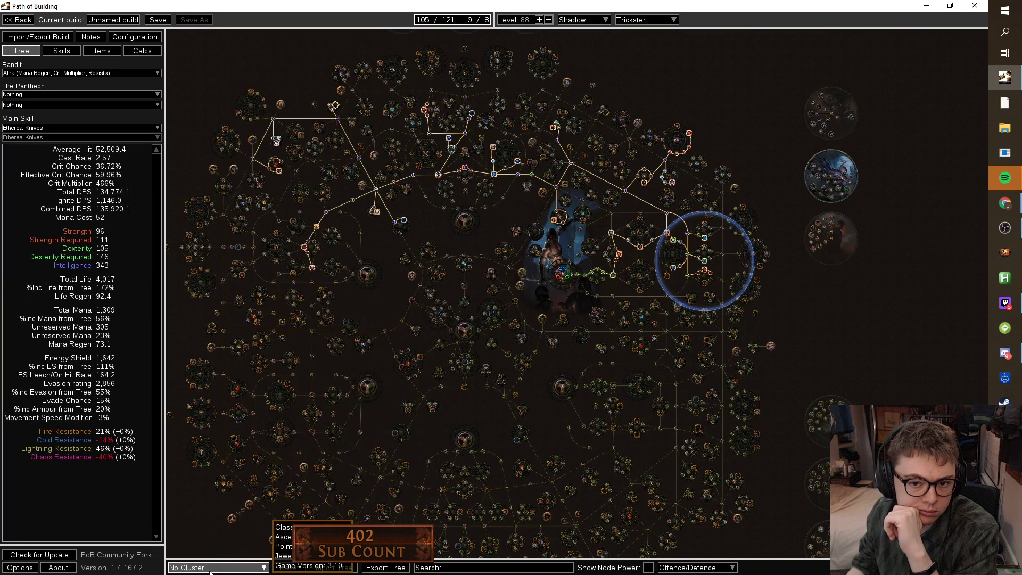
left_click(211, 568)
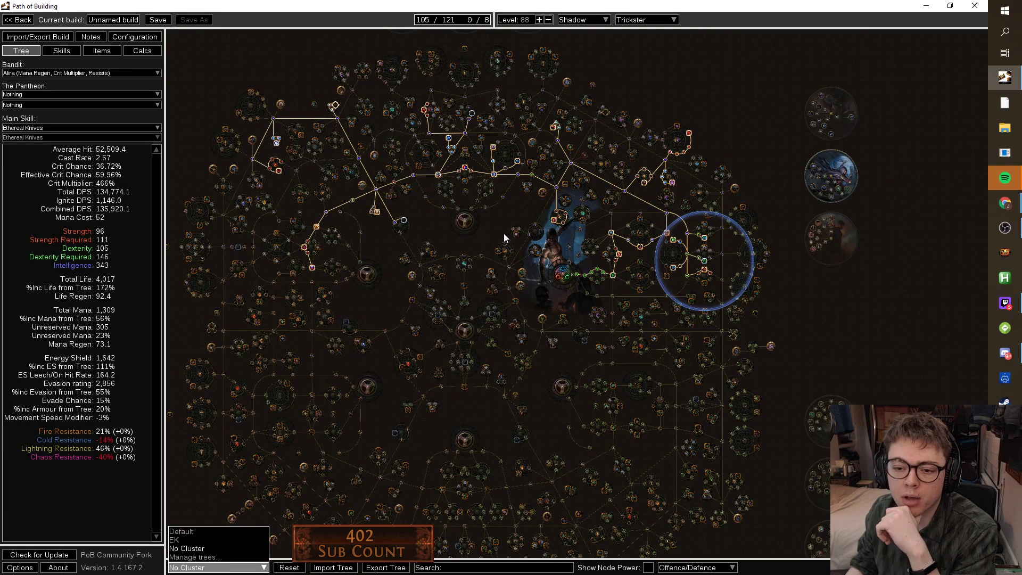
left_click(503, 234)
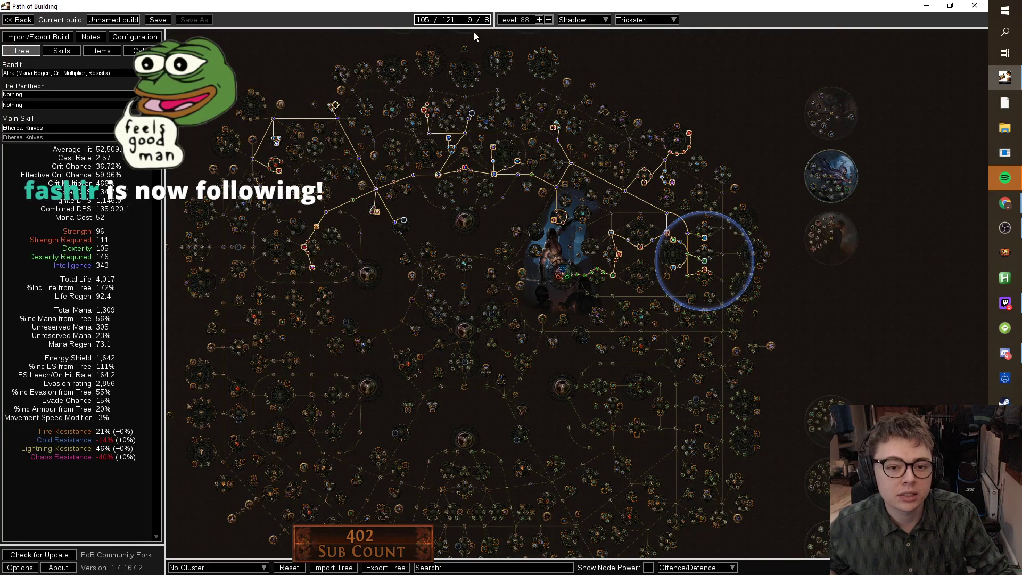
mouse_move(441, 21)
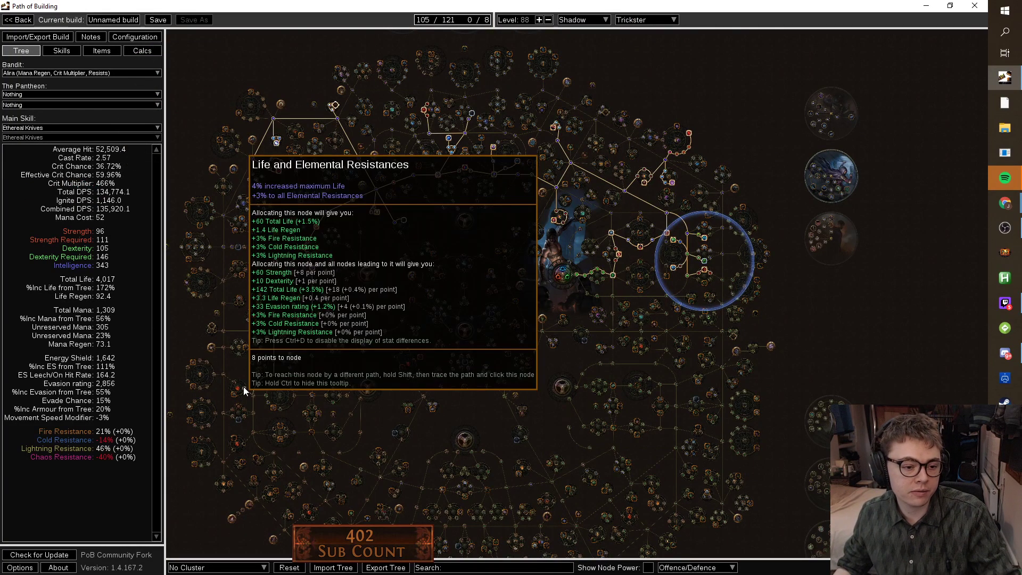
Allocate the Trickster ascendancy branch running through the two green notables.
left_click_drag(887, 214, 701, 251)
scroll(703, 253, "up", 5)
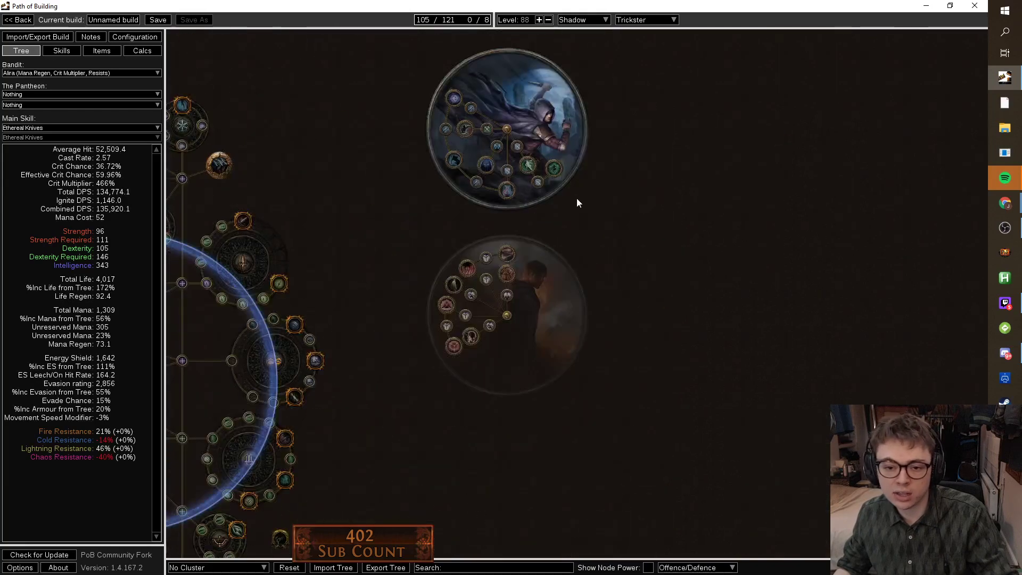
left_click(551, 178)
scroll(551, 179, "up", 4)
left_click_drag(544, 219, 610, 390)
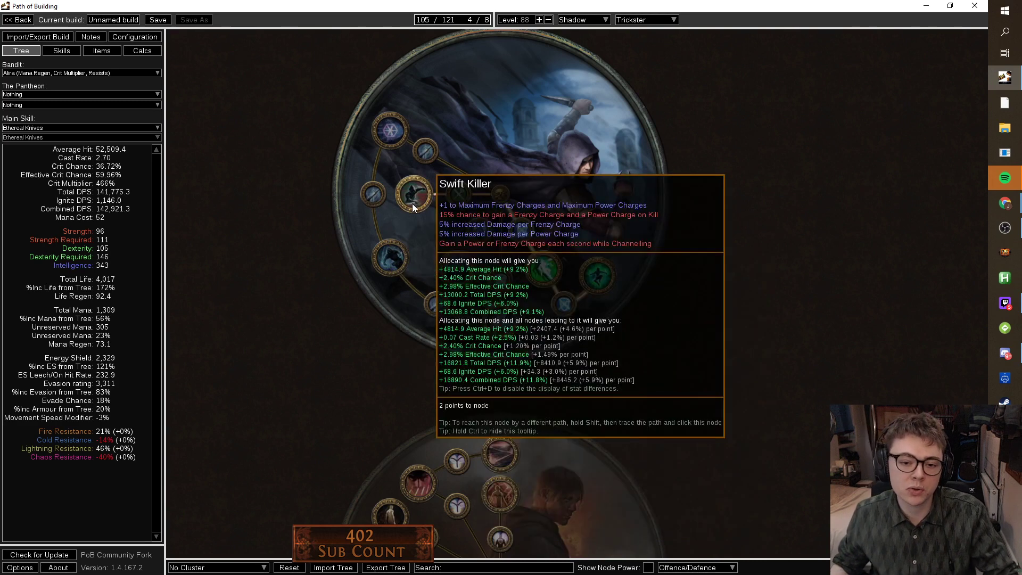
Allocate the Harness the Void and Patient Reaper notables in the Trickster ascendancy.
left_click(388, 130)
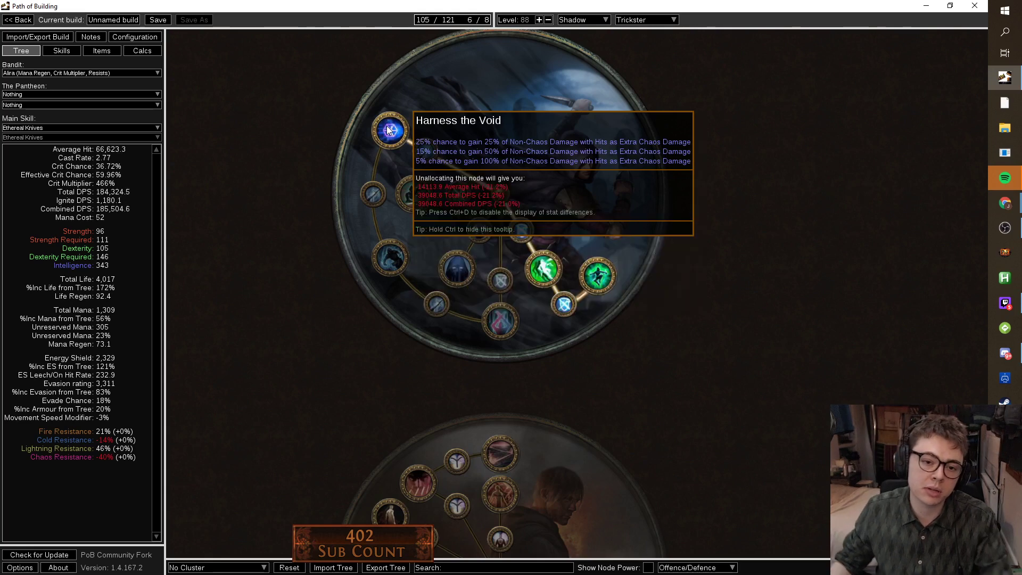
scroll(489, 323, "down", 1)
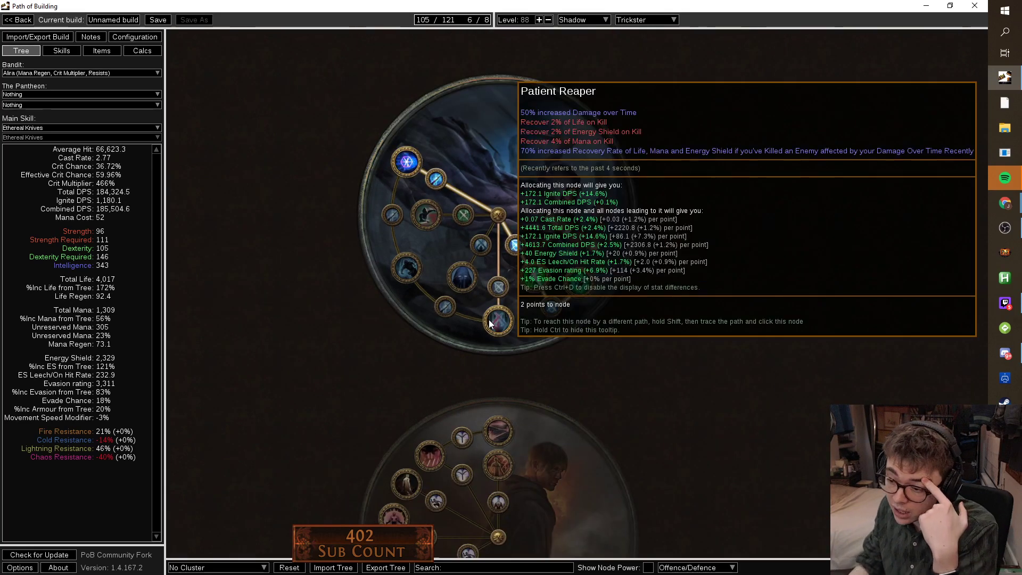
scroll(777, 254, "up", 1)
scroll(670, 231, "down", 3)
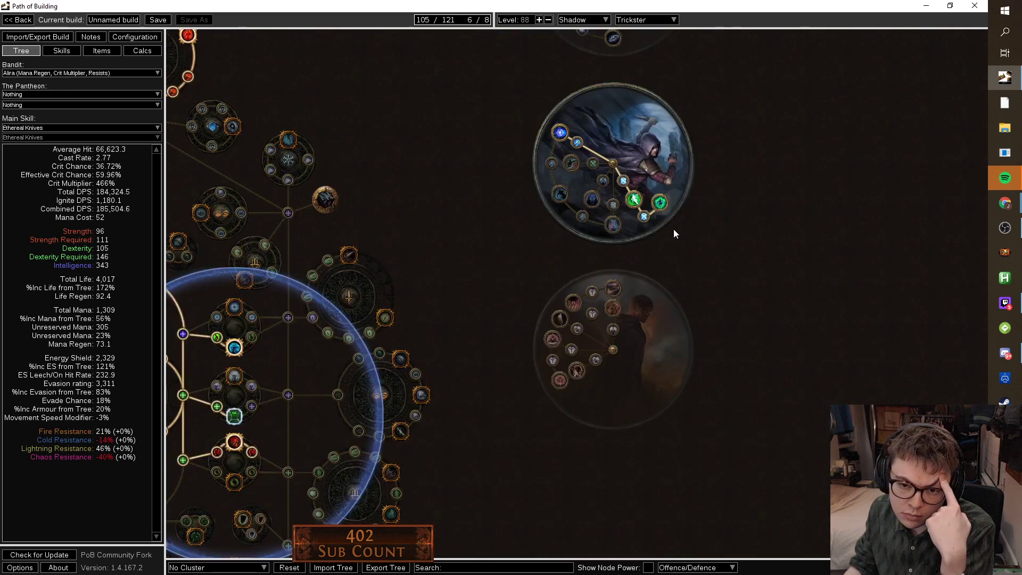
scroll(579, 234, "up", 4)
scroll(559, 234, "down", 3)
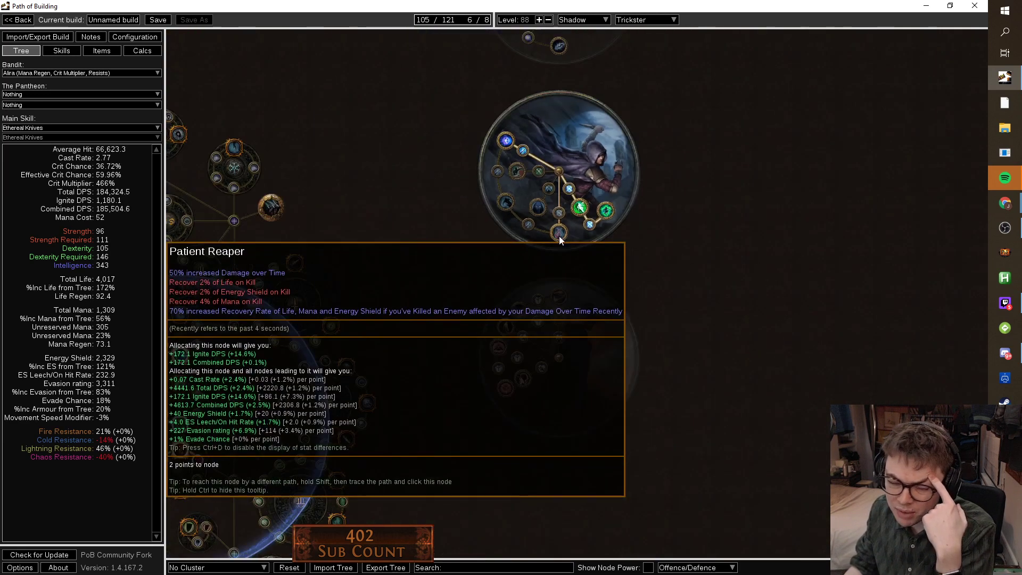
left_click(559, 235)
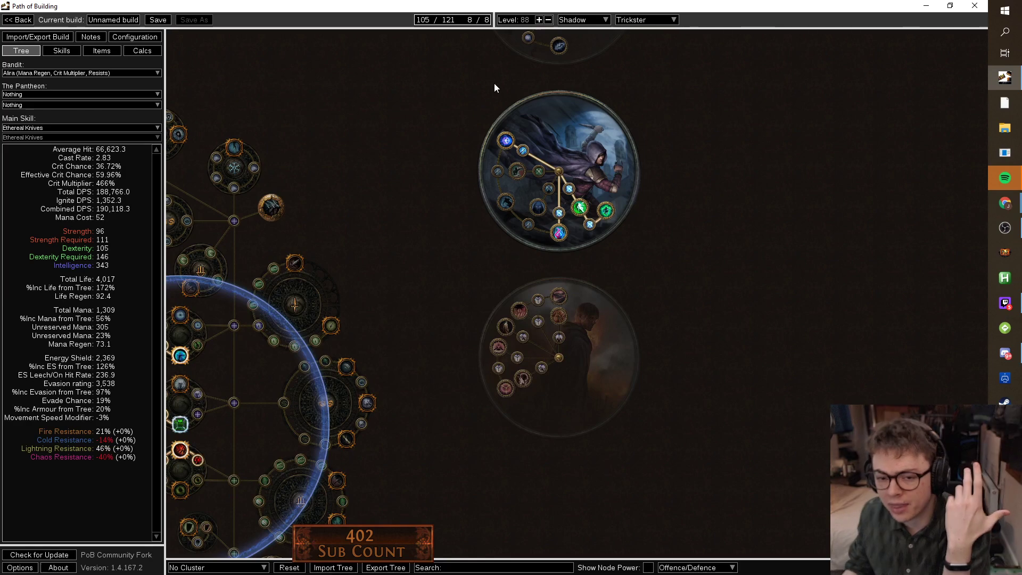
Compare the stats of the Default tree with the No Cluster tree, returning to No Cluster.
left_click(213, 567)
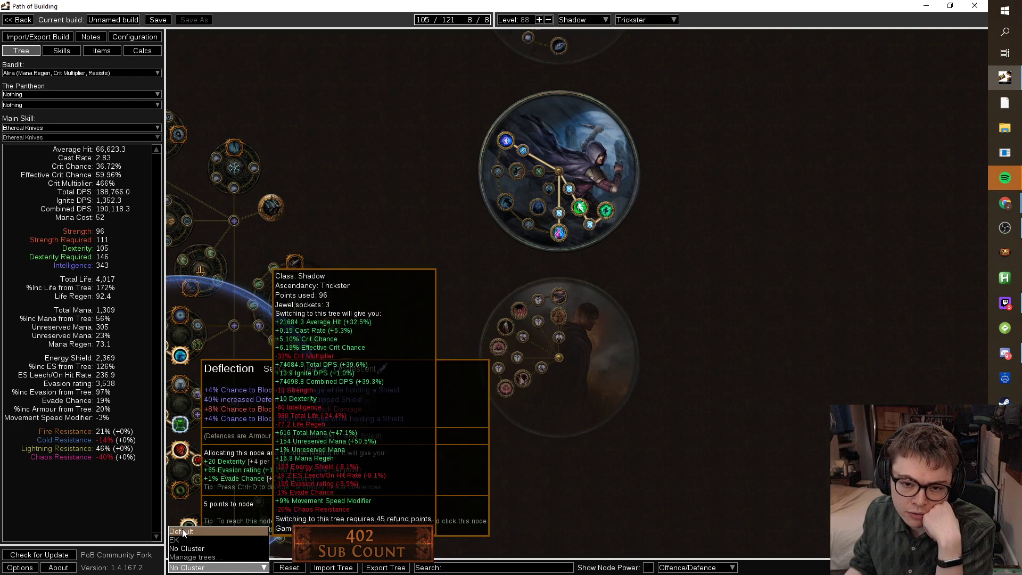
left_click(182, 528)
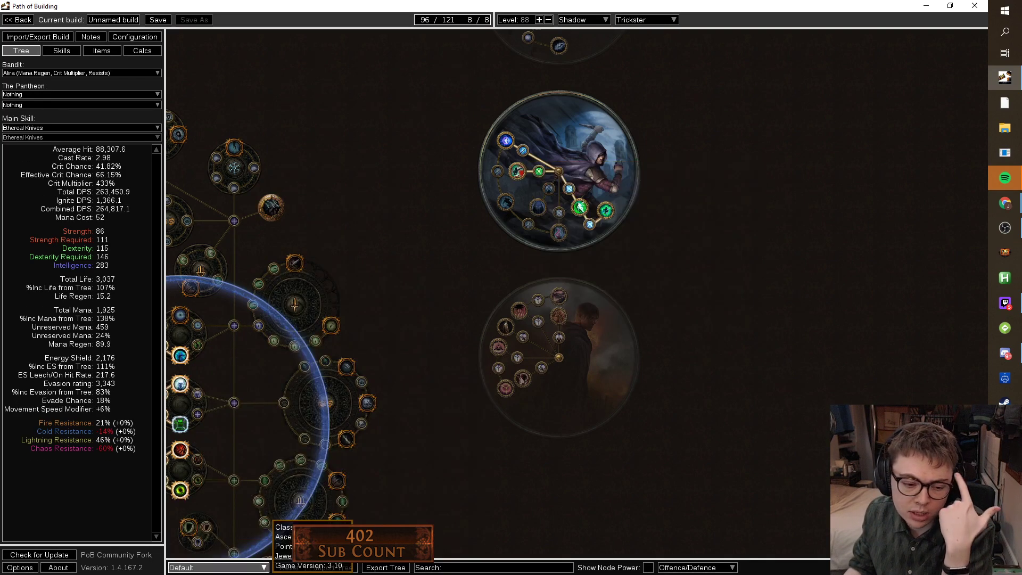
left_click(208, 567)
left_click(197, 551)
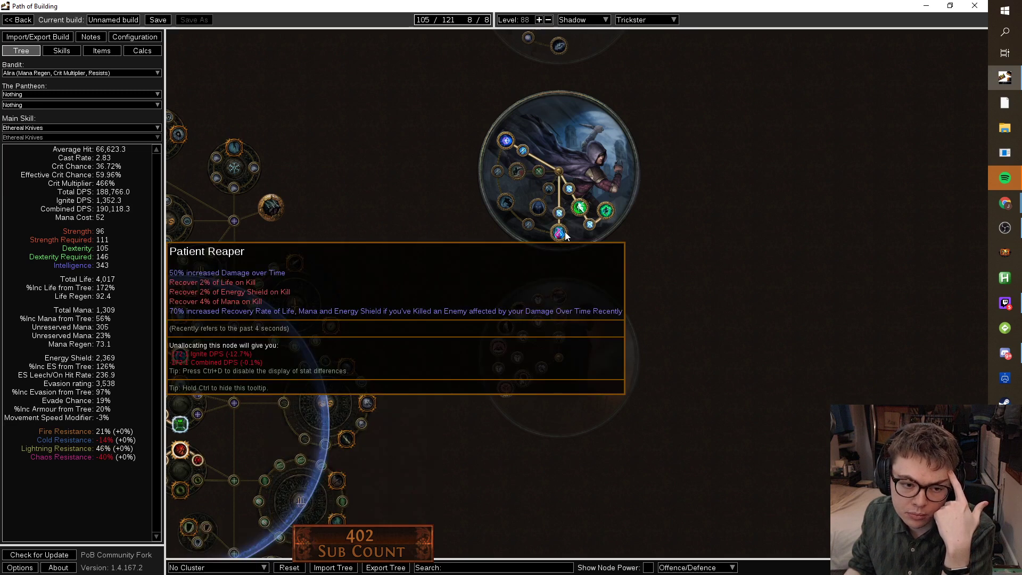
Unallocate Patient Reaper and allocate the neighbouring blue Trickster notable to its upper left instead.
scroll(557, 237, "up", 2)
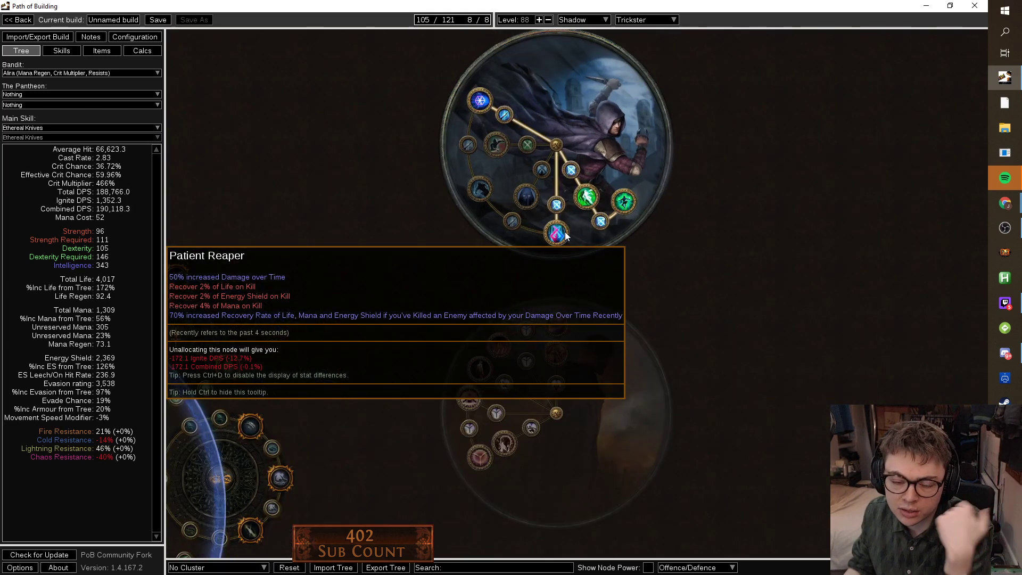
left_click(566, 235)
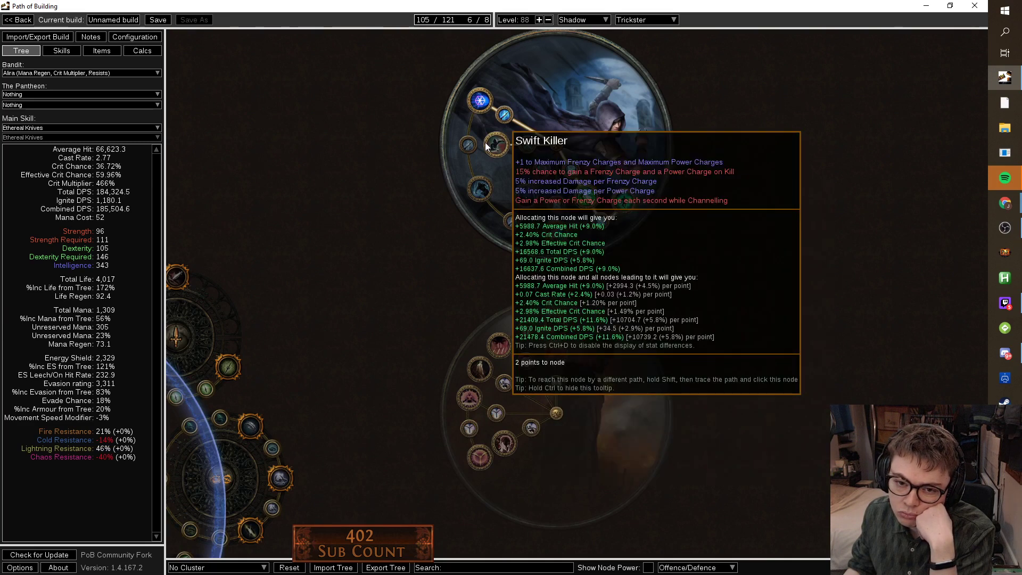
left_click(58, 54)
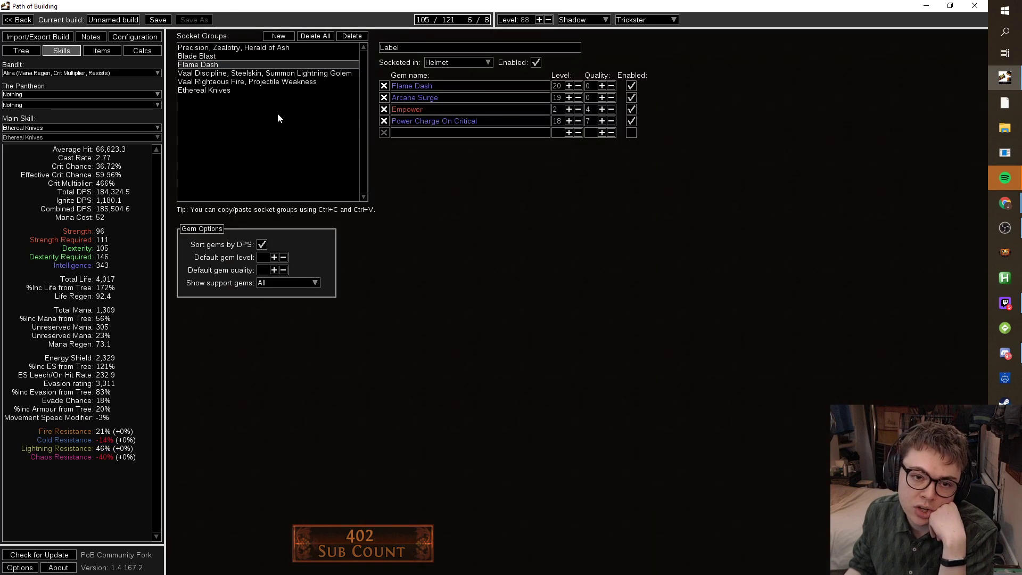
left_click(5, 55)
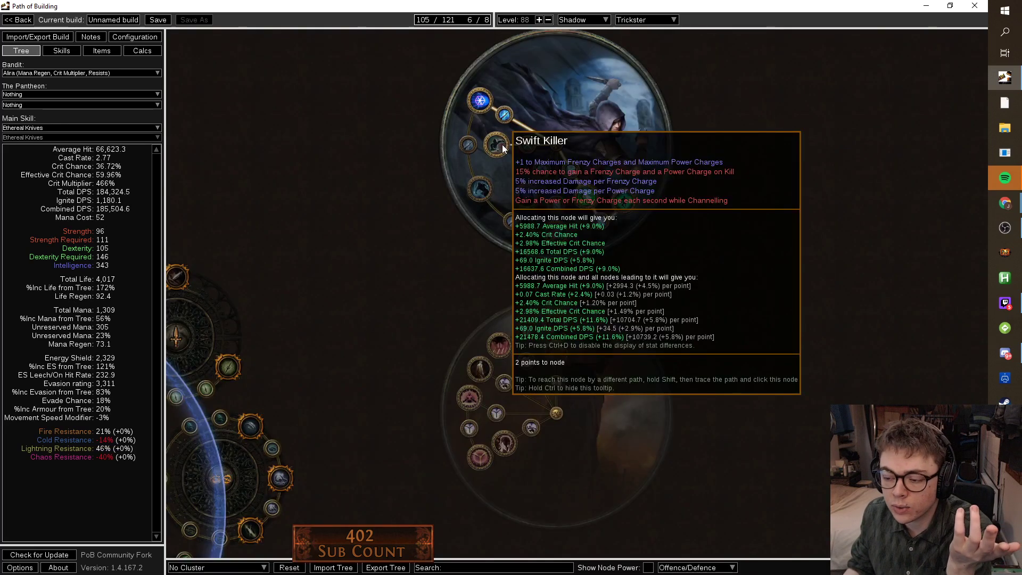
left_click(525, 194)
Delete the EK passive tree from the build's list of managed trees.
scroll(771, 248, "down", 5)
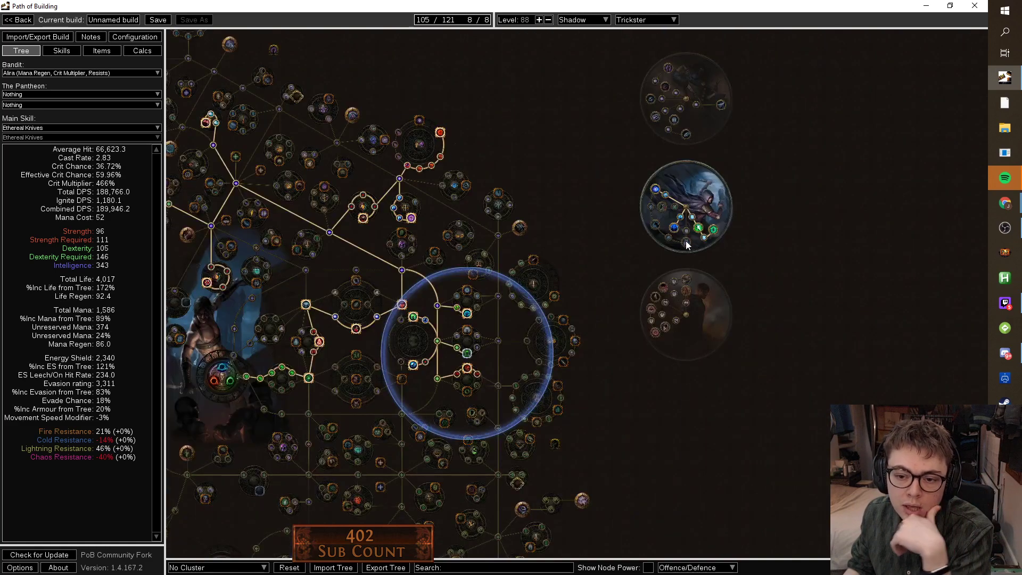
scroll(854, 272, "down", 4)
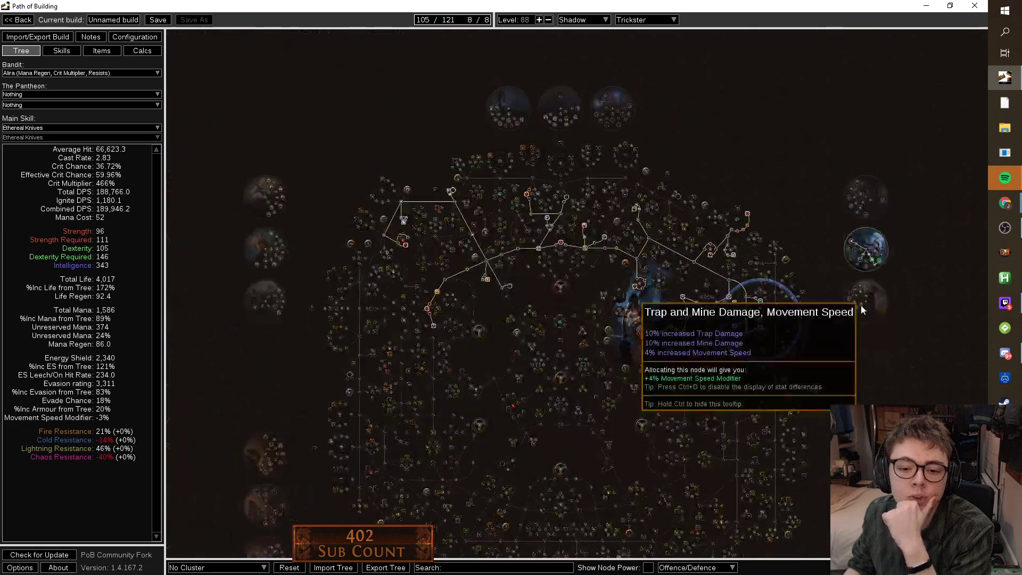
left_click(230, 567)
left_click(193, 557)
left_click(481, 256)
left_click(556, 233)
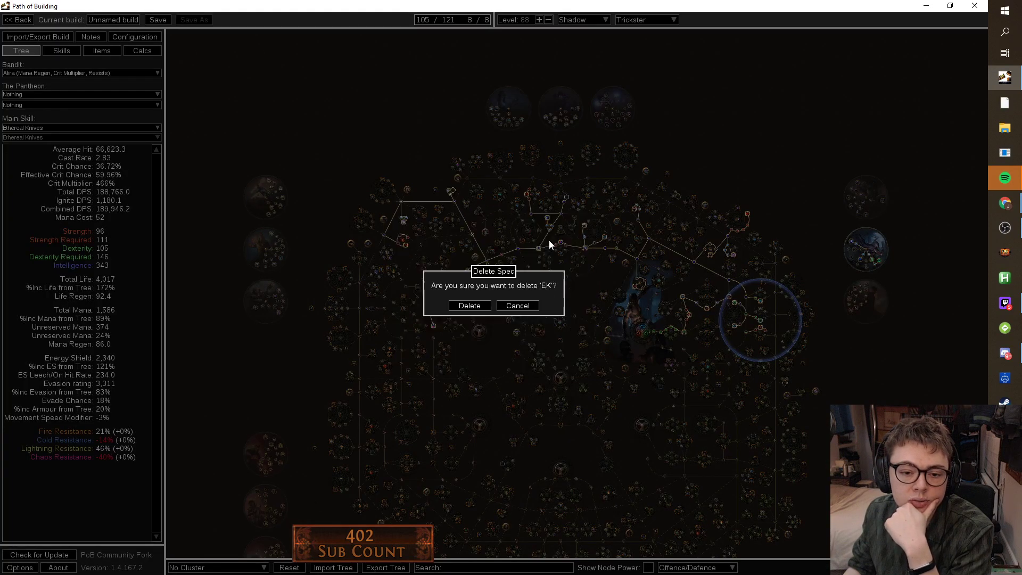
left_click(469, 307)
left_click_drag(458, 255, 464, 286)
left_click(494, 360)
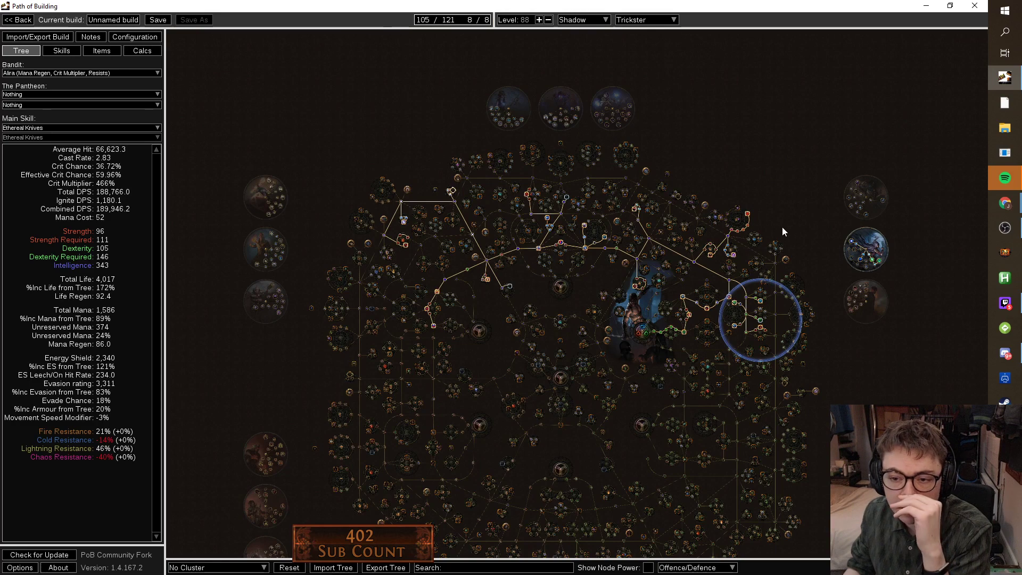
Craft a new rare wand item with the Prophecy Wand base.
scroll(767, 246, "up", 3)
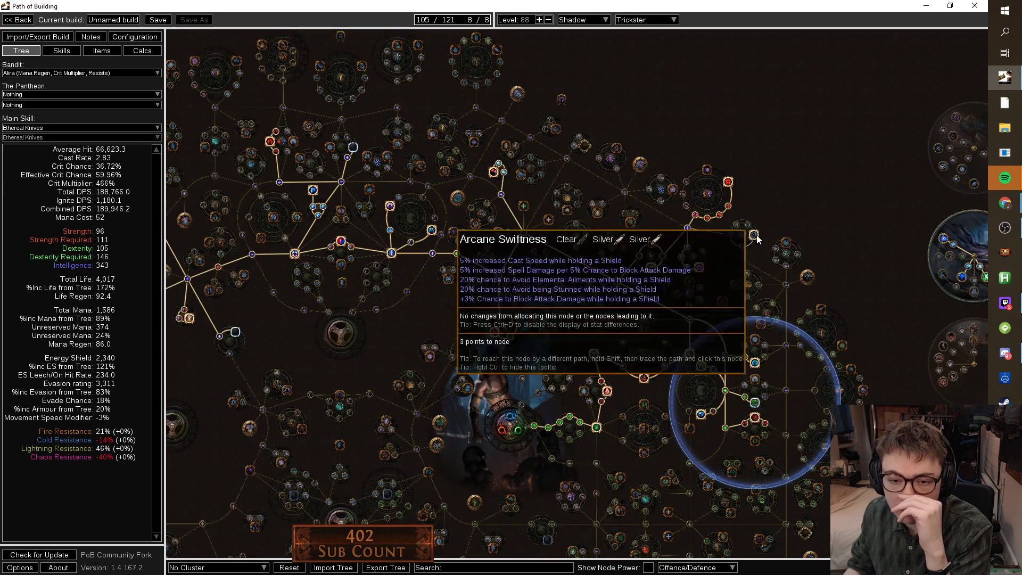
left_click(97, 51)
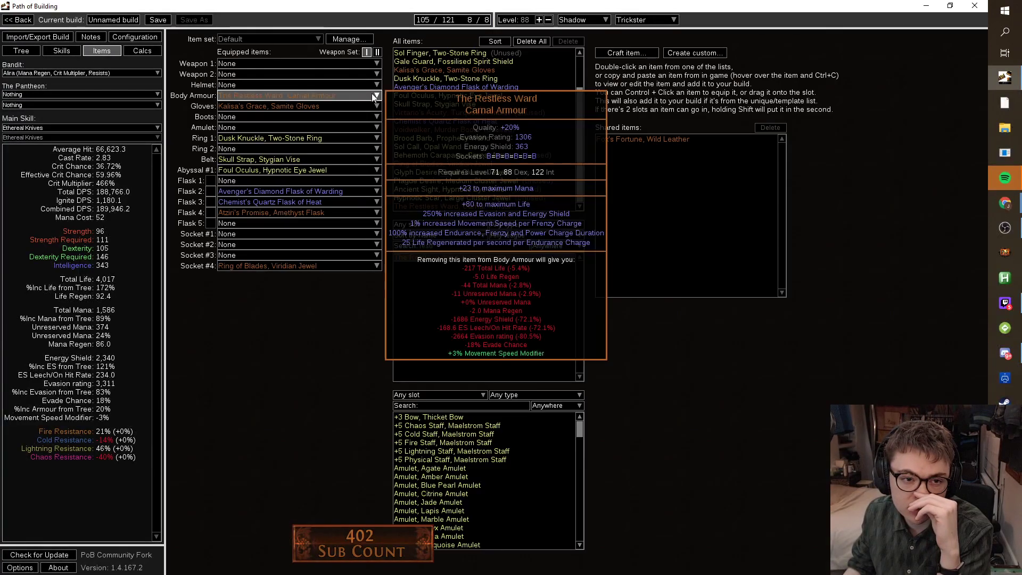
left_click(628, 53)
left_click(467, 303)
left_click(477, 287)
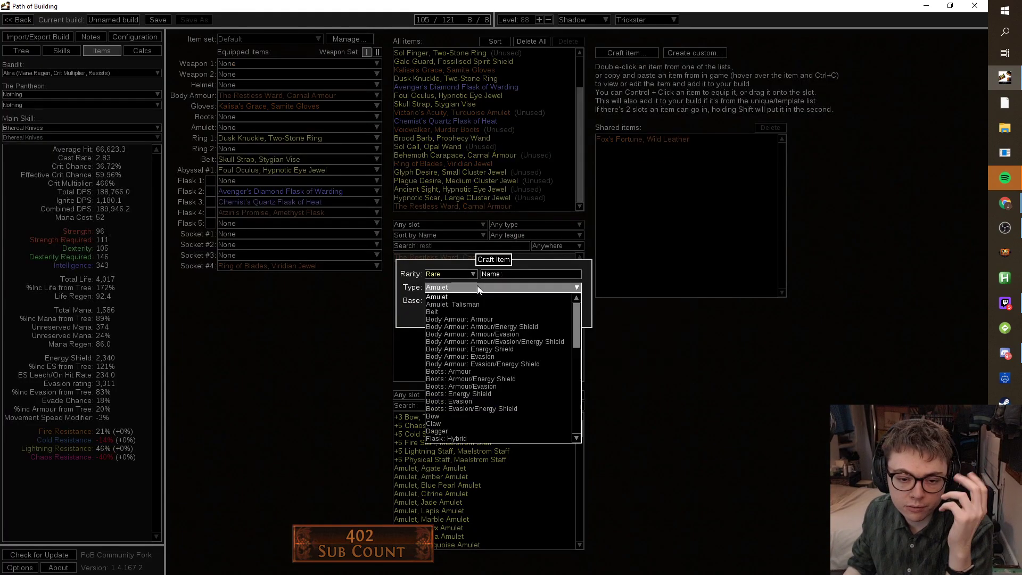
type("wand")
left_click(477, 296)
left_click(473, 299)
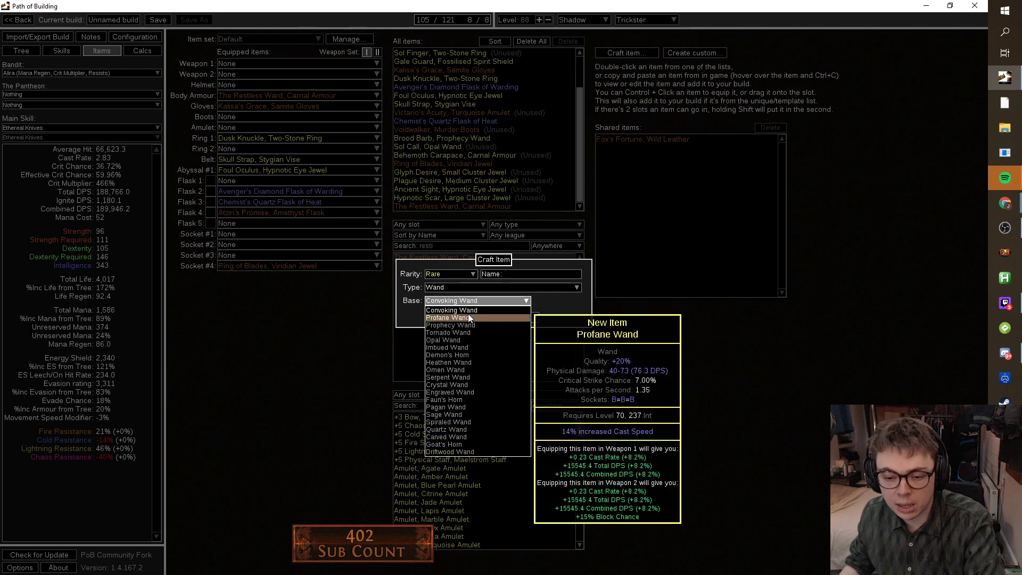
left_click(467, 324)
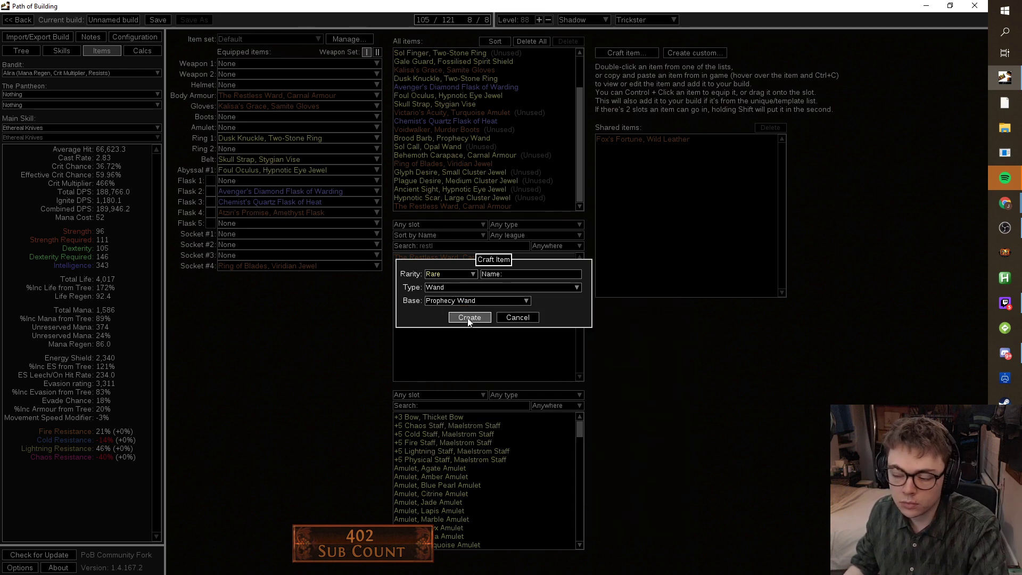
left_click(468, 317)
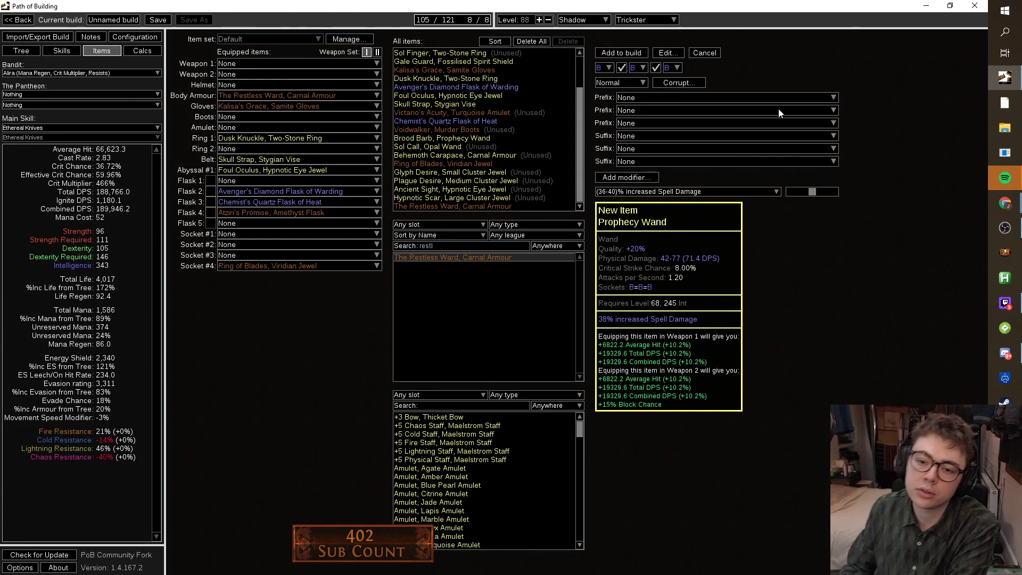
Add an increased Critical Strike Chance for Spells suffix to the wand and set its roll to 70%.
left_click(728, 136)
type("spell")
left_click(709, 146)
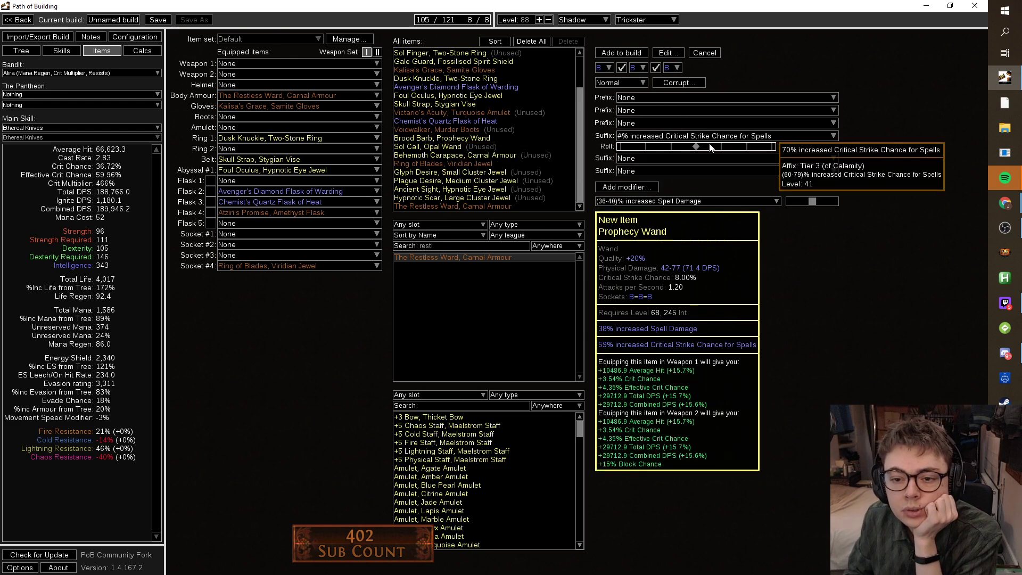
mouse_move(706, 150)
left_mouse_down()
mouse_move(718, 151)
mouse_move(710, 158)
left_mouse_up()
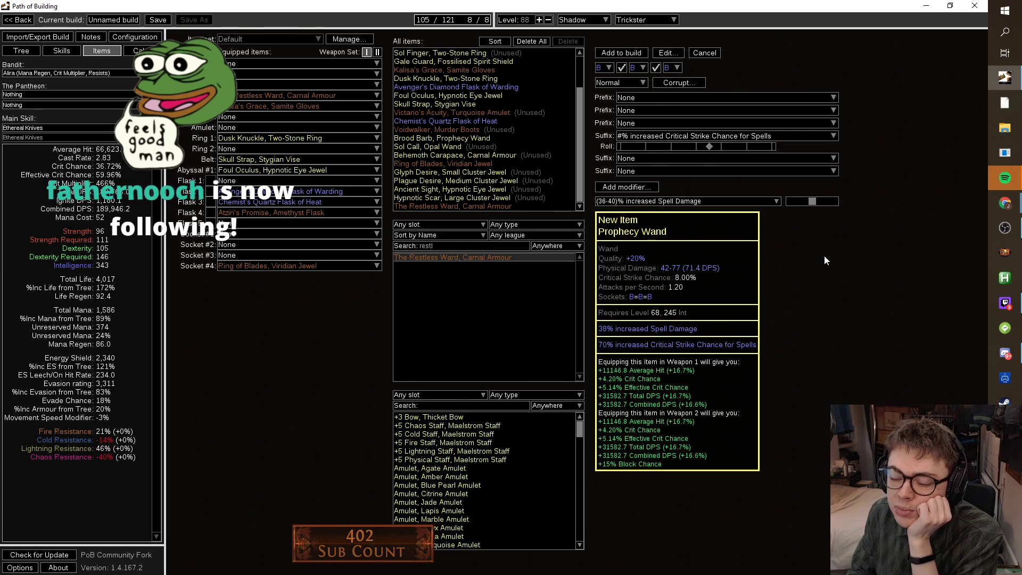
Give the wand prefixes for +1 to Level of all Physical Spell Skill Gems and 70% increased Spell Damage.
left_click(683, 124)
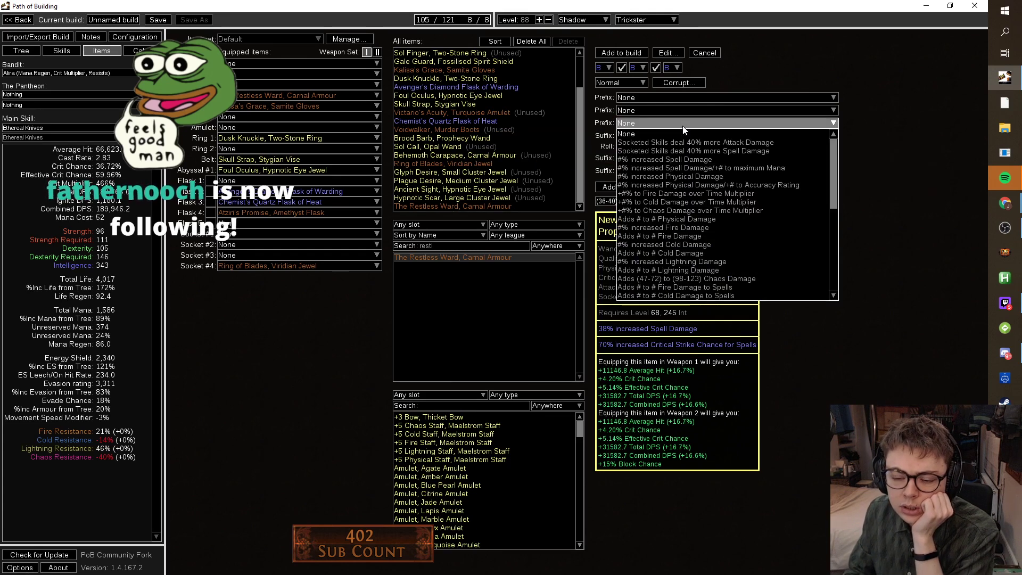
type("level")
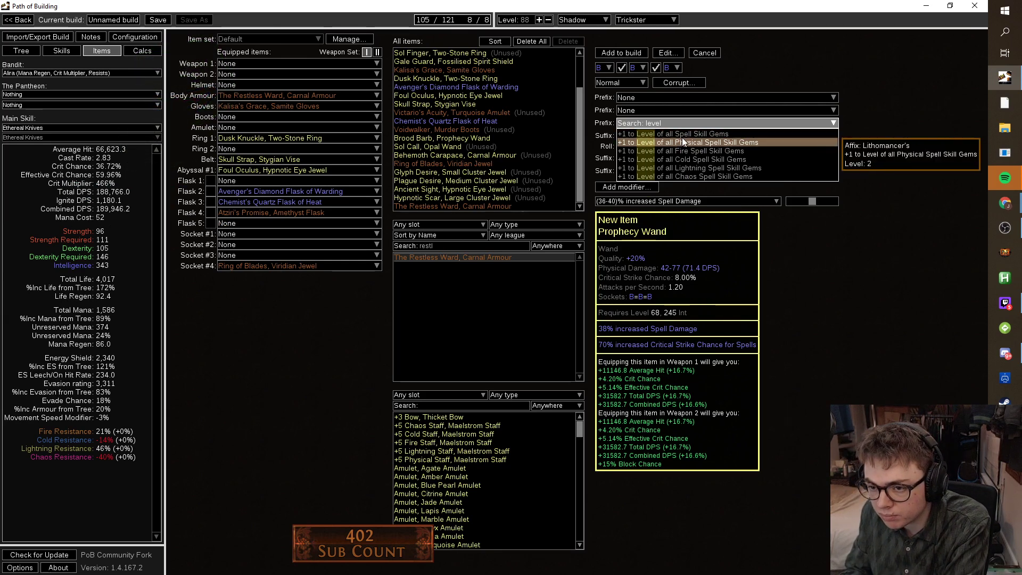
left_click(684, 141)
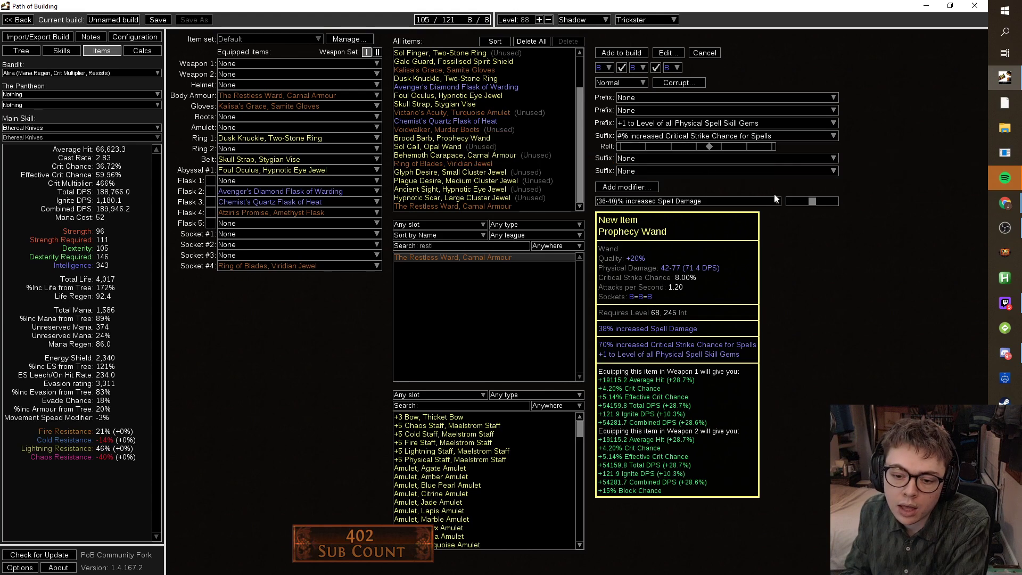
left_click(707, 111)
type("spell")
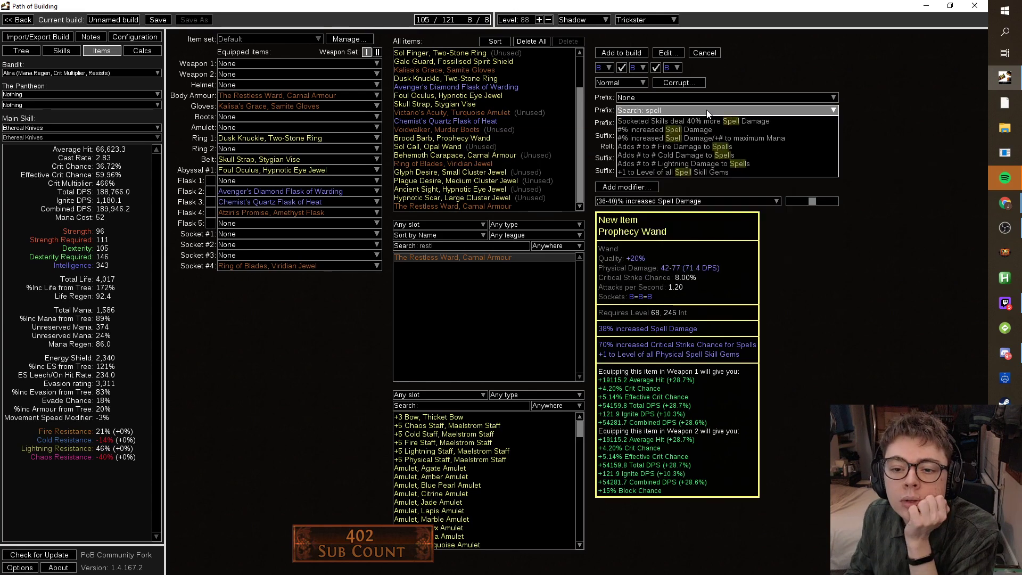
left_click(708, 130)
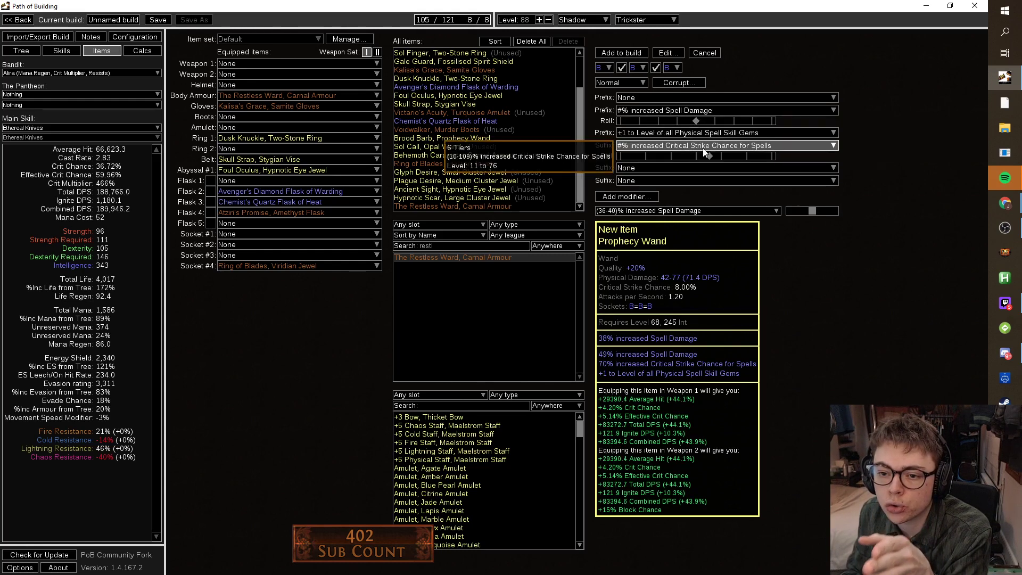
left_click_drag(696, 121, 725, 122)
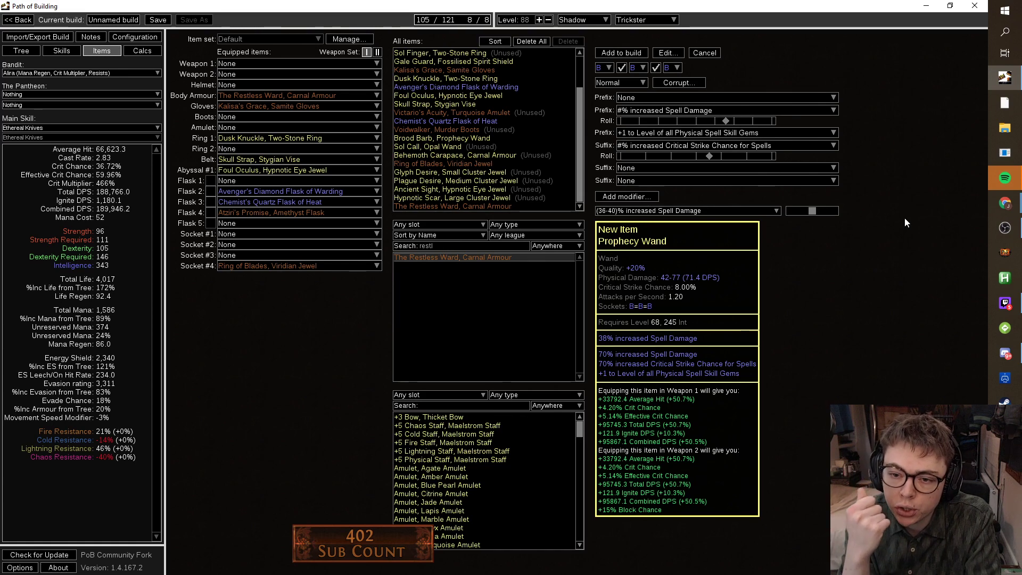
Add the crafted Prophecy Wand to the build and equip it in both weapon slots.
mouse_move(717, 126)
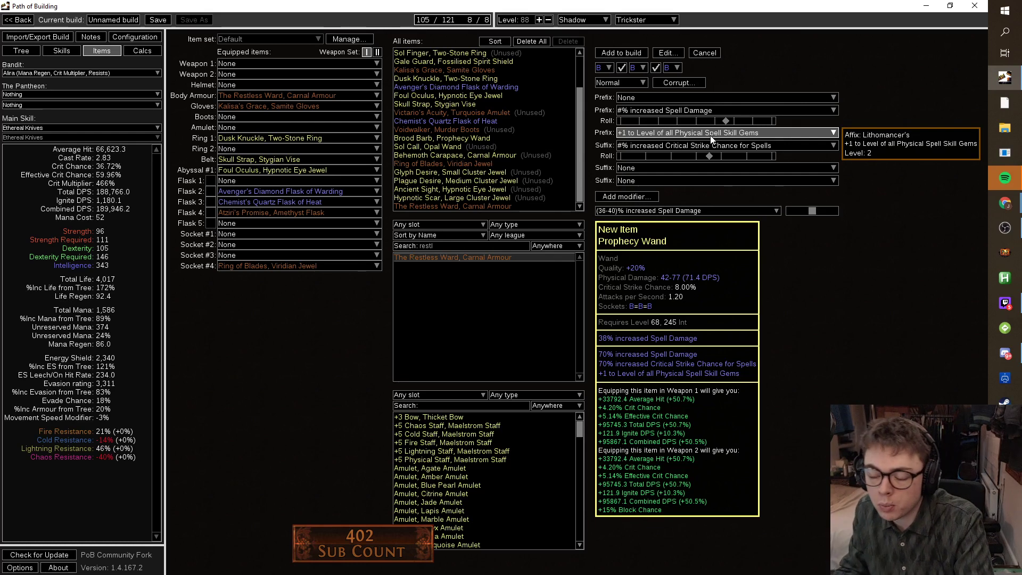
left_click(621, 53)
scroll(479, 176, "down", 1)
left_click_drag(457, 206, 267, 75)
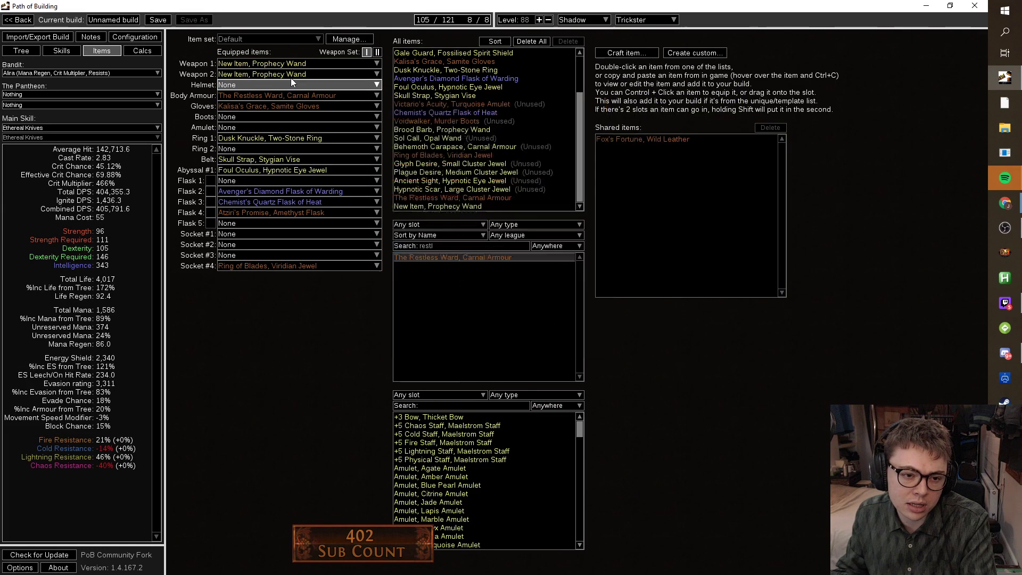
Search the unique item list for "cold iron".
left_click(62, 51)
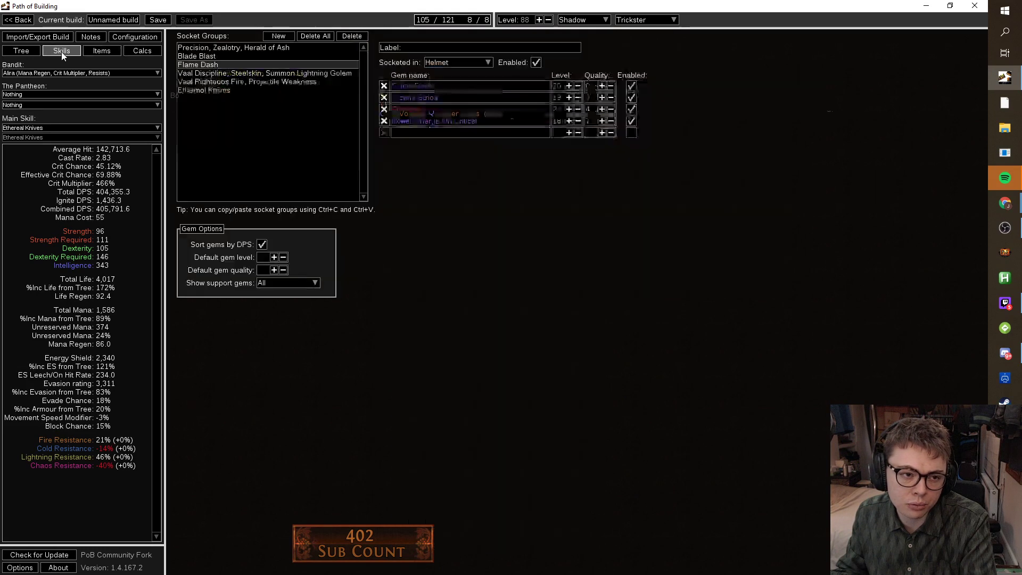
left_click(102, 50)
double_click(426, 246)
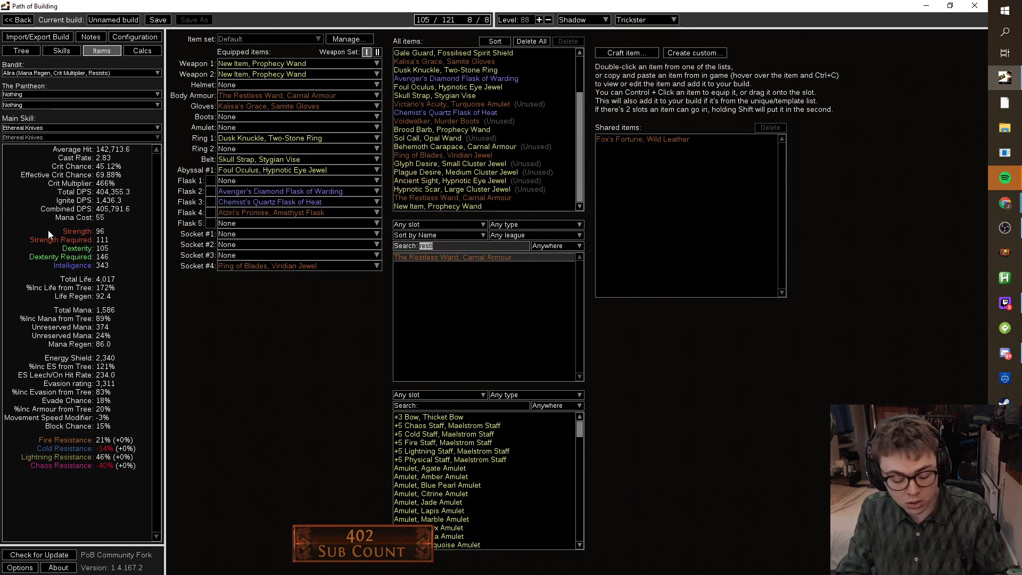
type("cold iron")
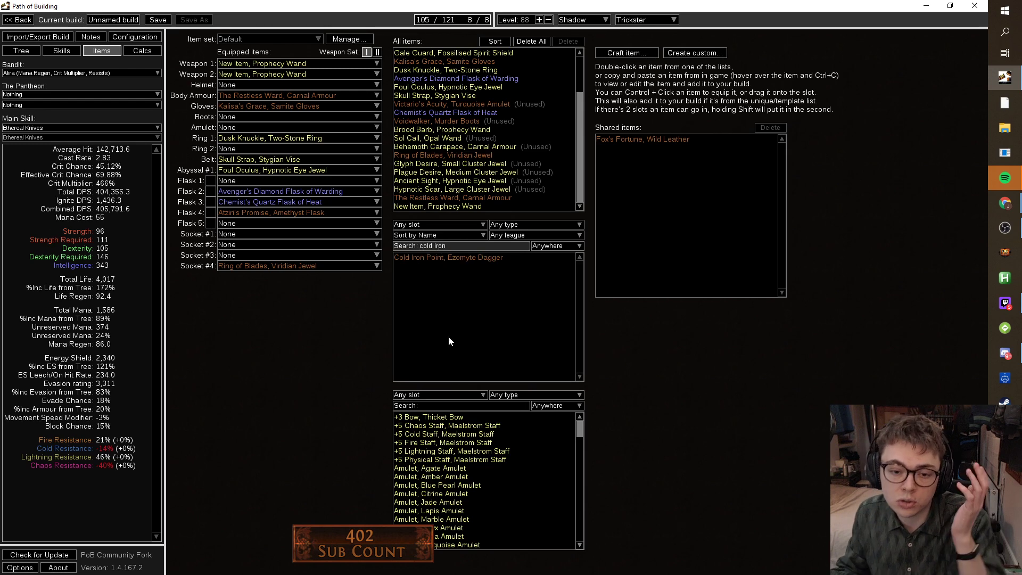
Review the Vaal Discipline, Vaal Righteous Fire and Ethereal Knives gem groups, and add the Cold Iron Point dagger to the build.
mouse_move(485, 259)
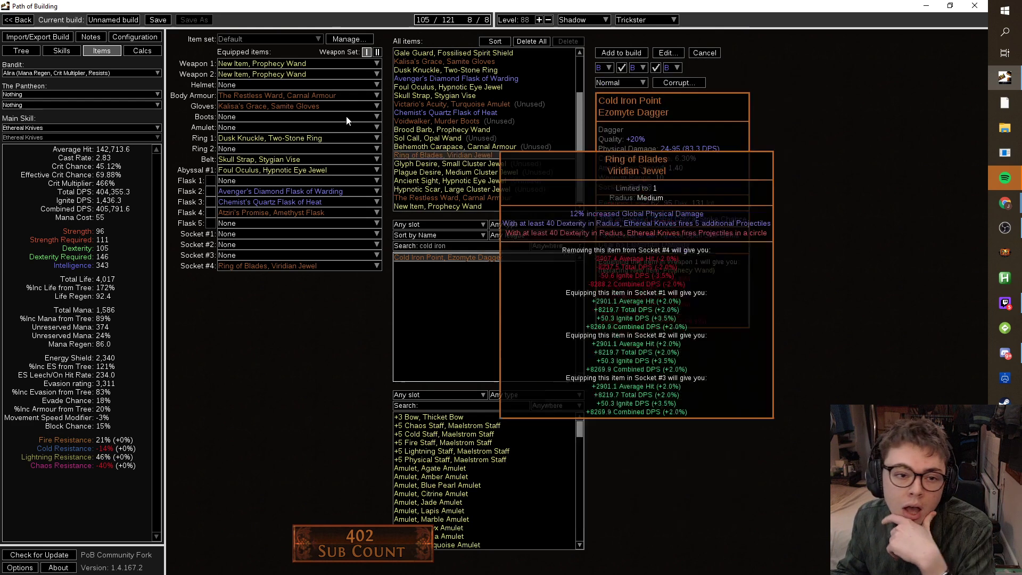
left_click(67, 55)
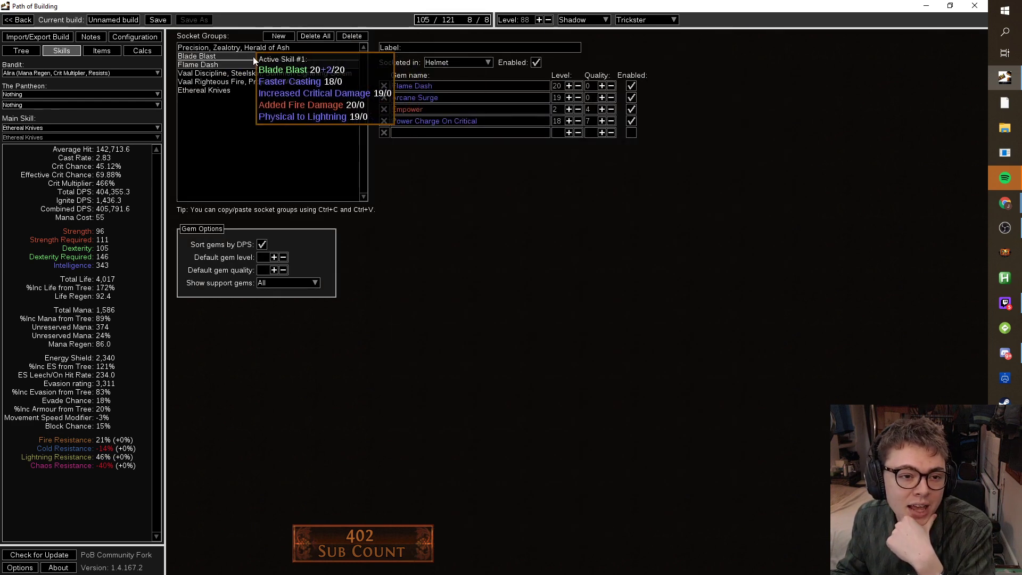
left_click(258, 73)
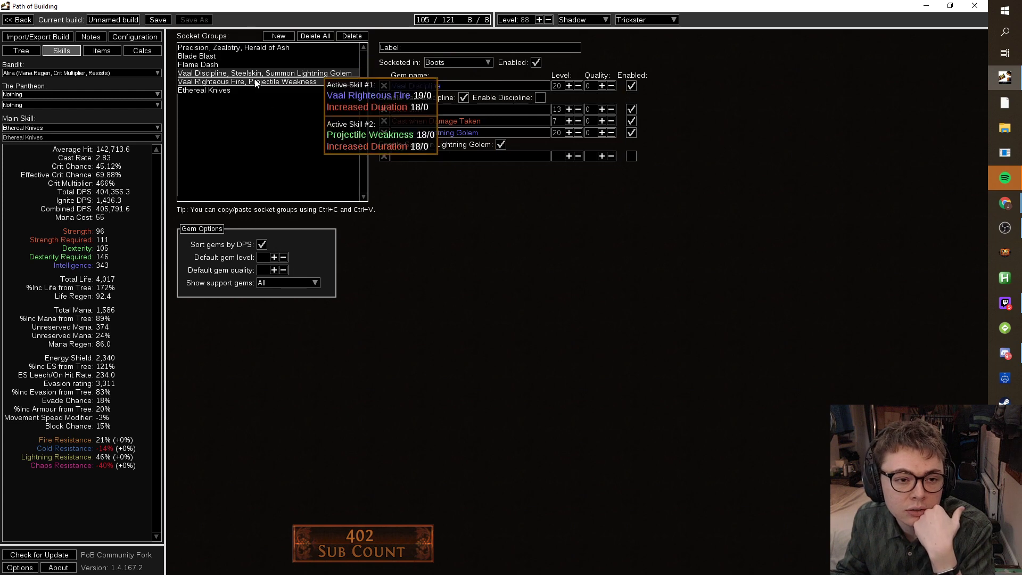
left_click(238, 82)
left_click(235, 91)
left_click(104, 50)
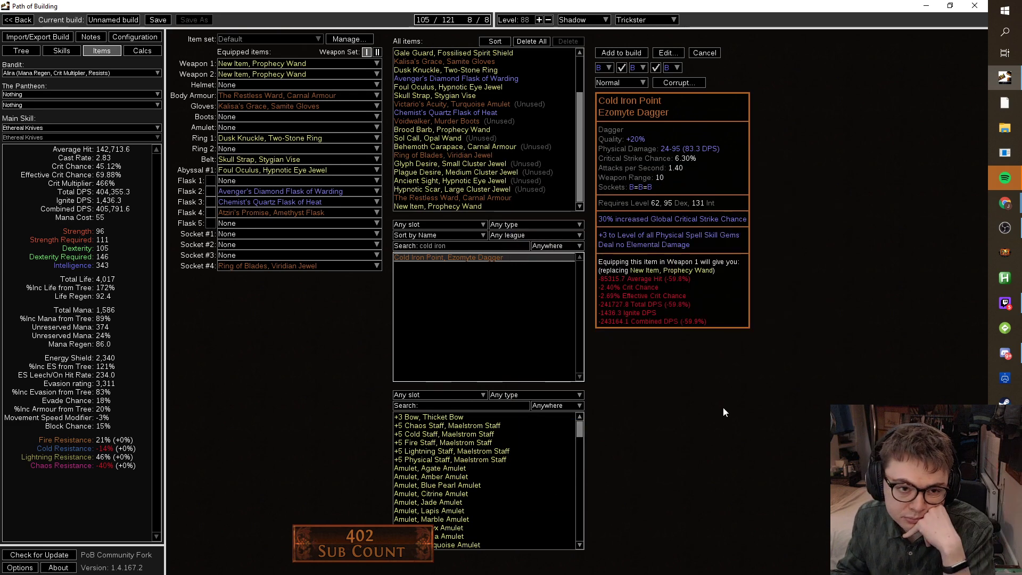
left_click(636, 53)
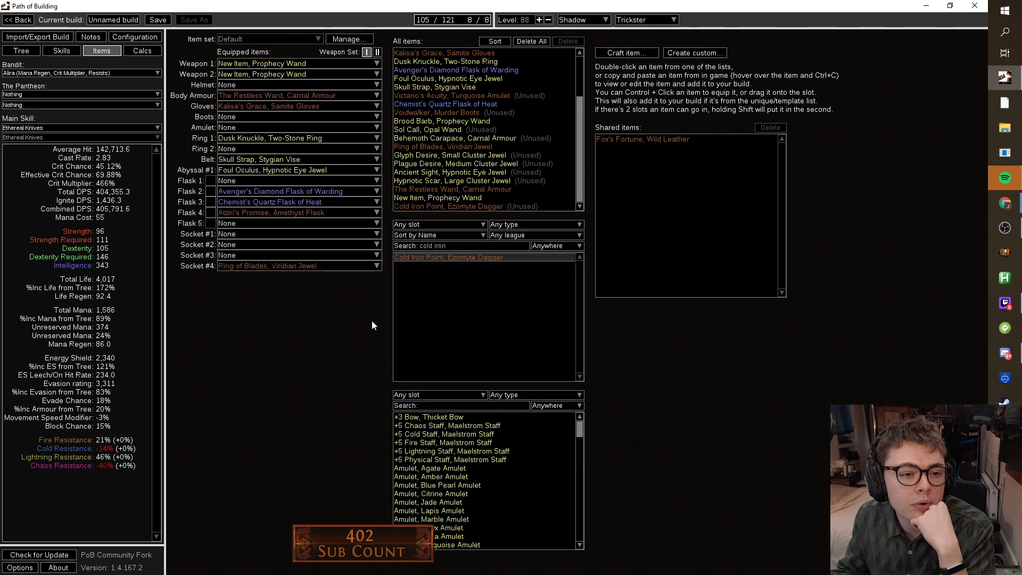
Craft a new rare Energy Shield helmet on the Hubris Circlet base.
left_click(638, 53)
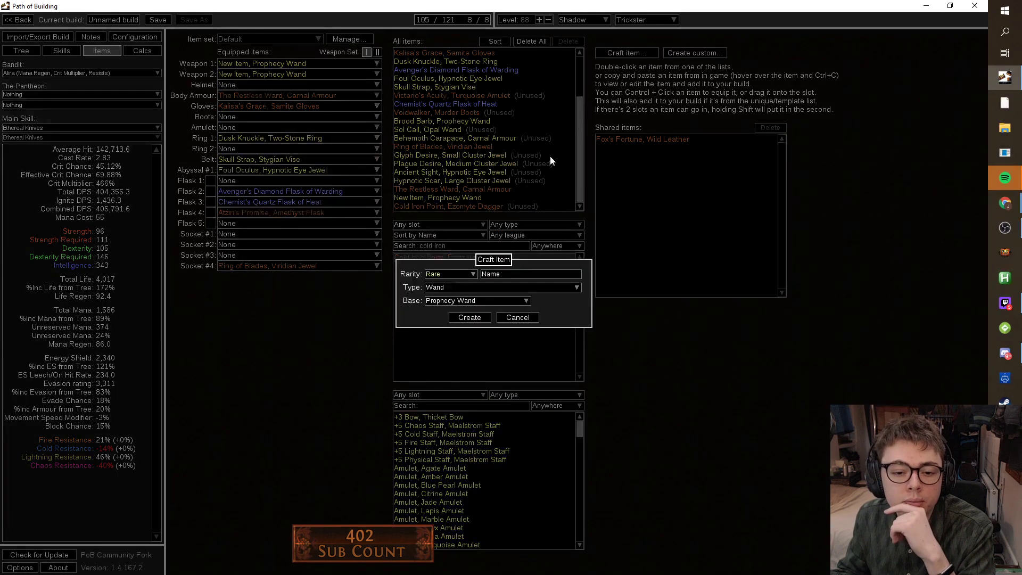
left_click(475, 287)
type("rubi")
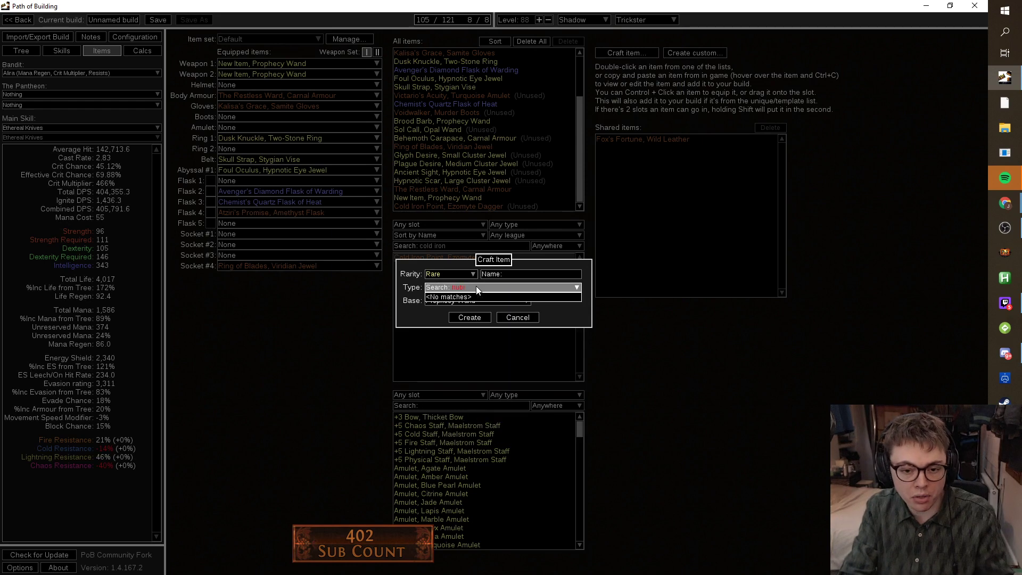
key("BackSpace")
key("BackSpace")
key("BackSpace")
type("helm")
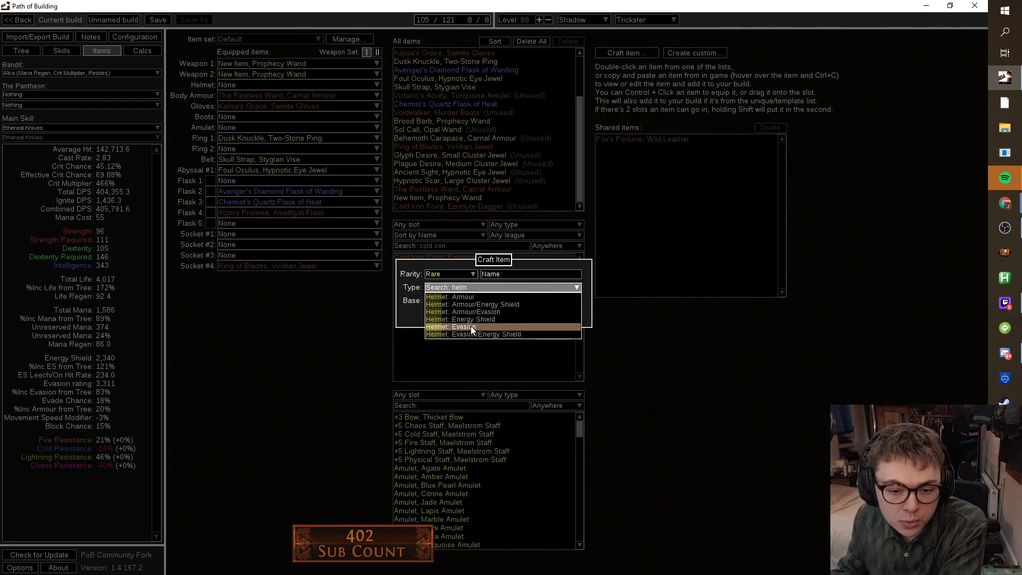
left_click(471, 319)
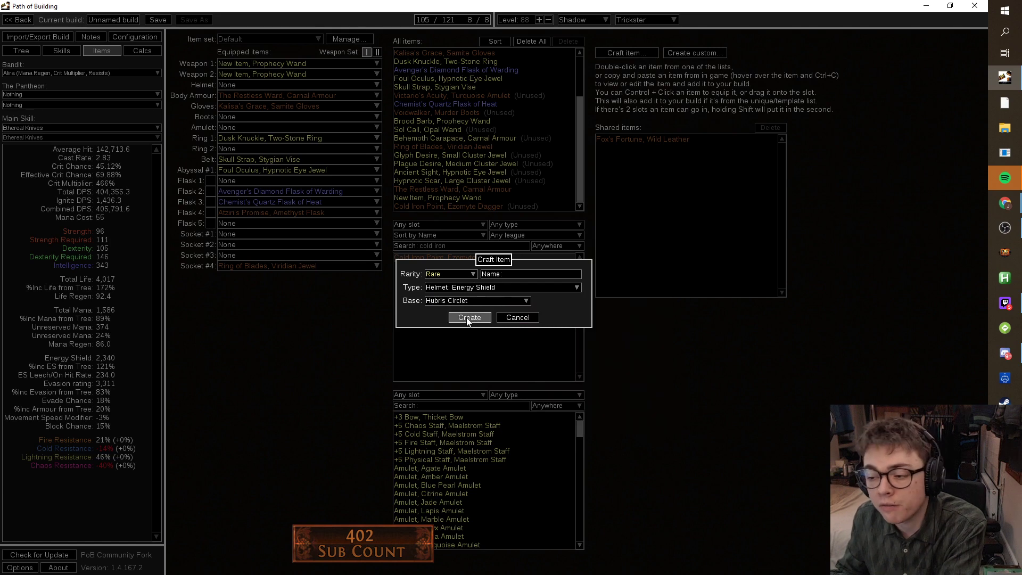
left_click(469, 315)
Give the circlet prefixes for +70 maximum Life, +40 maximum Energy Shield and 62% increased Energy Shield, and add it to the build.
left_click(737, 98)
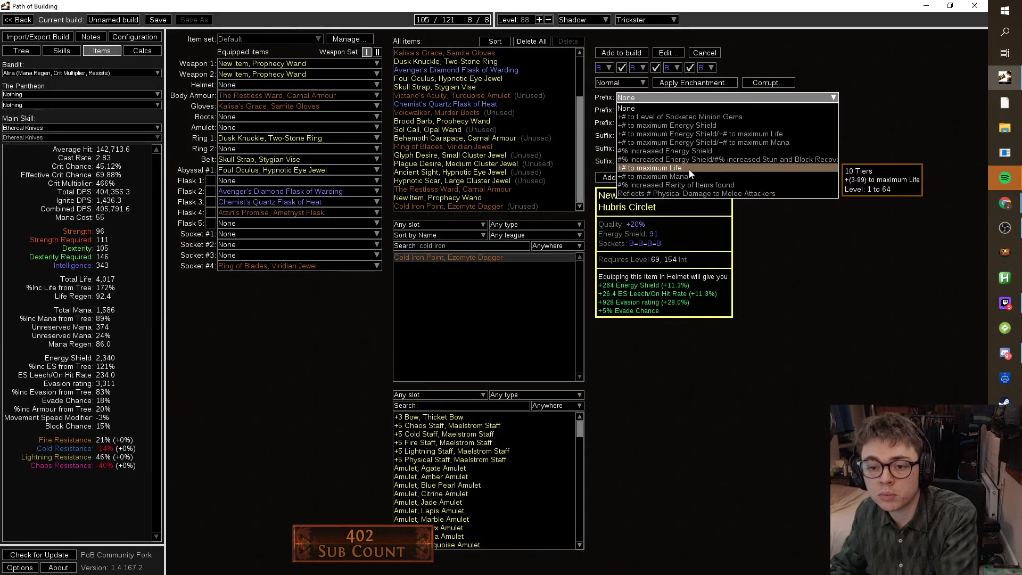
left_click(689, 169)
left_click_drag(695, 108, 728, 116)
left_click(724, 120)
left_click(726, 146)
left_click_drag(712, 131, 739, 137)
left_click(731, 142)
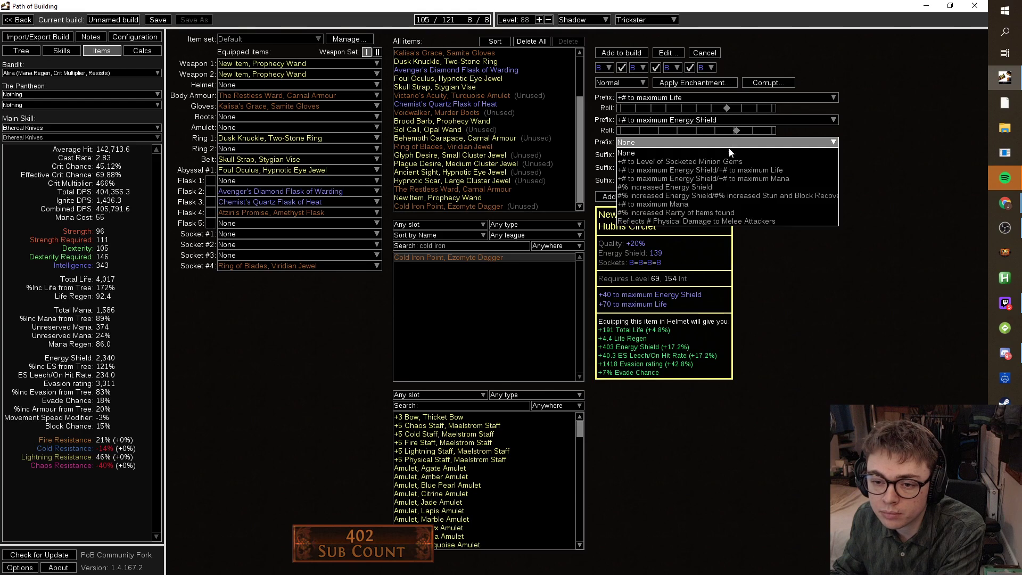
left_click(721, 187)
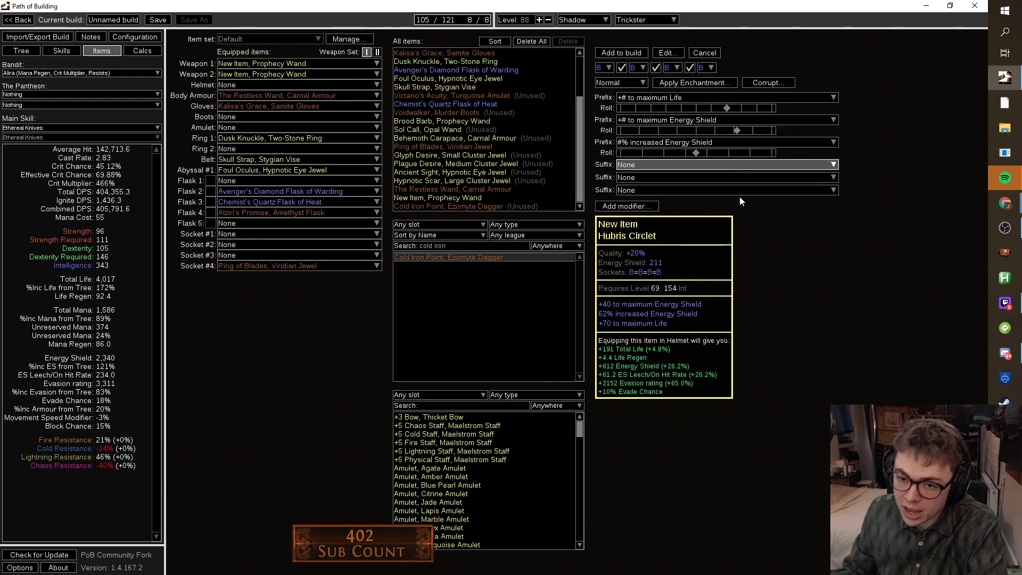
left_click(621, 52)
Examine the support gems in the Blade Blast and Ethereal Knives socket groups, and return to the item overview.
mouse_move(299, 106)
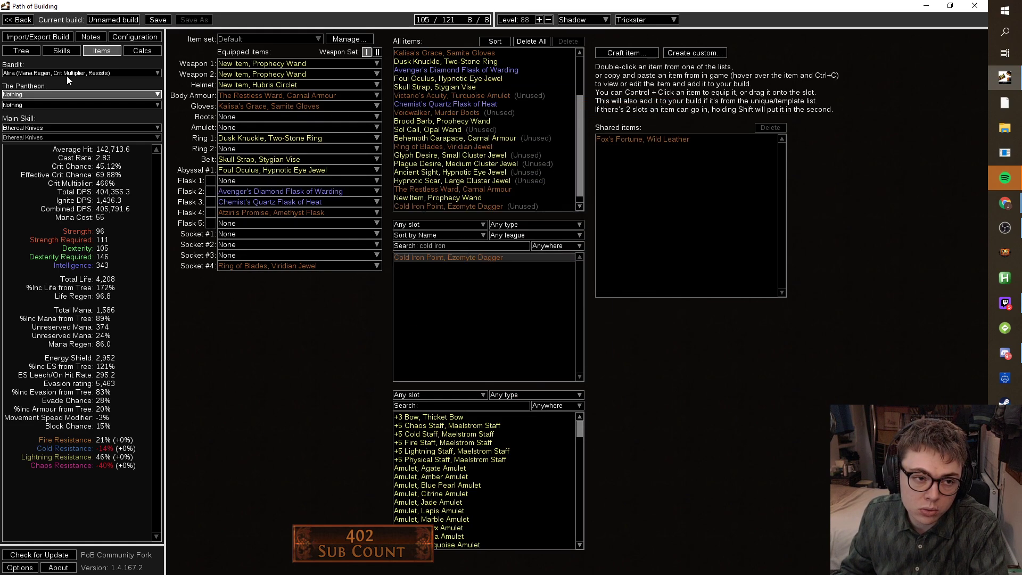
left_click(60, 51)
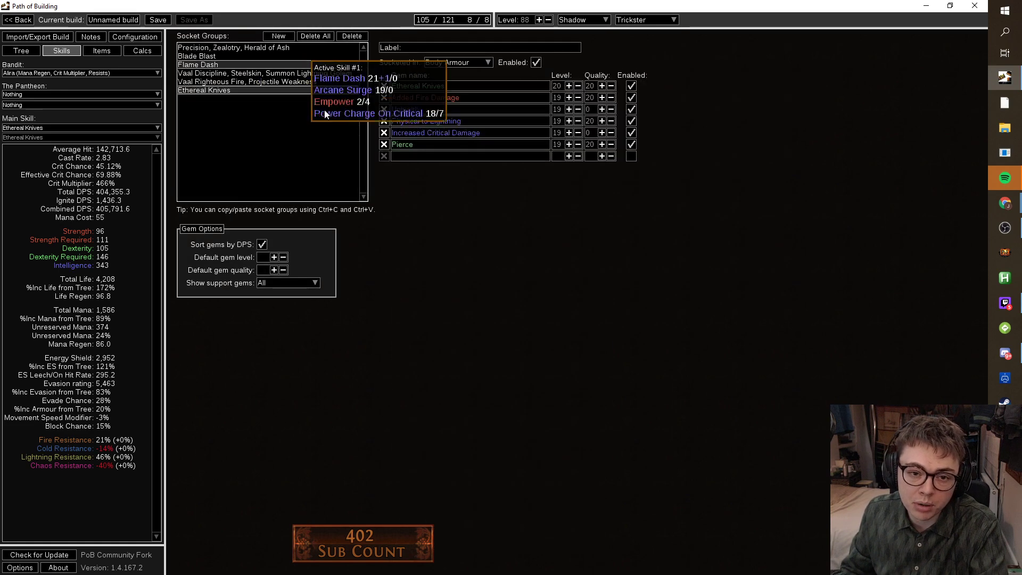
left_click(249, 59)
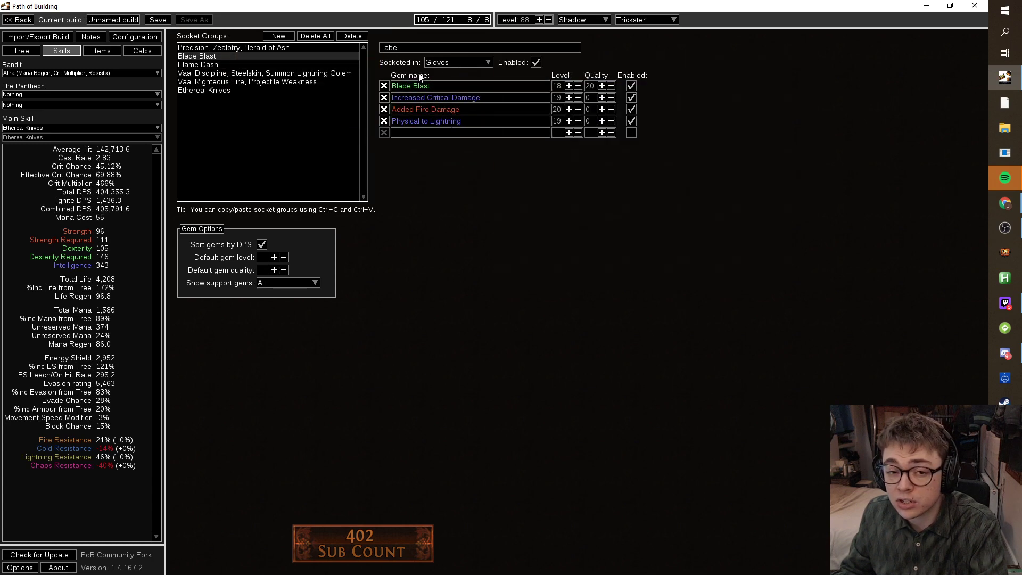
left_click(181, 94)
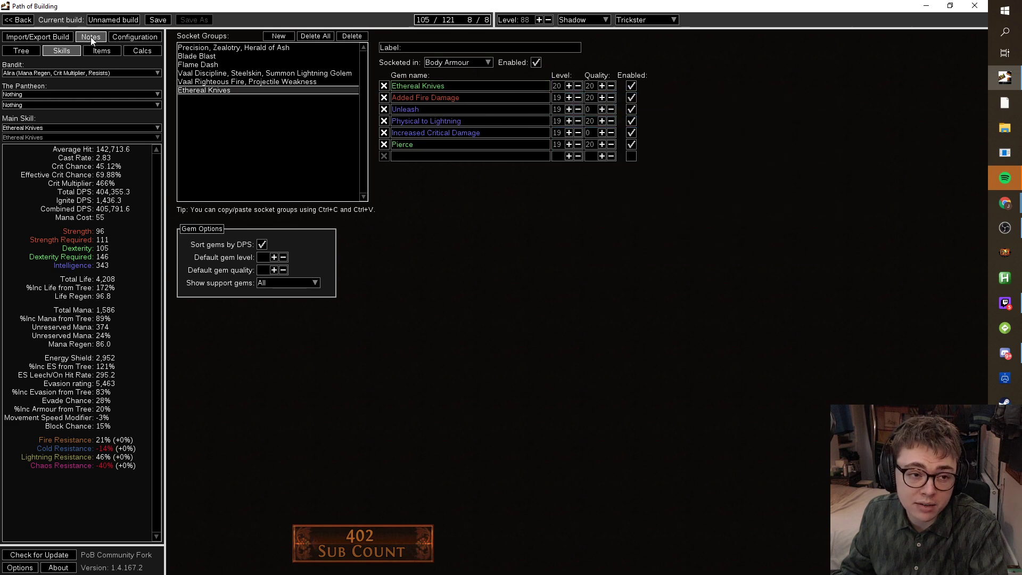
left_click(101, 51)
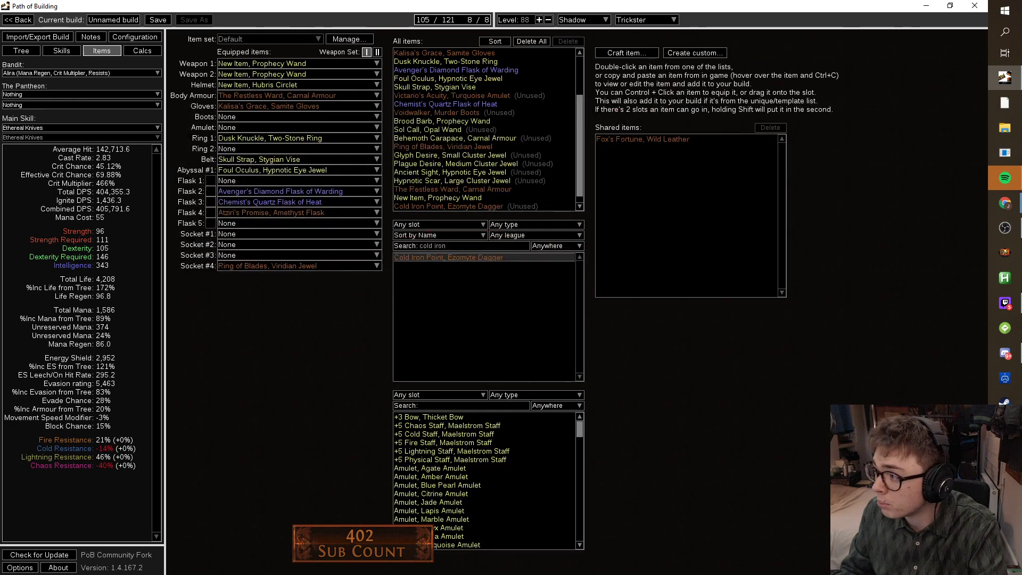
Switch to the browser, try to reload the poedb.tw modifier page, and close its window.
key("alt+Tab")
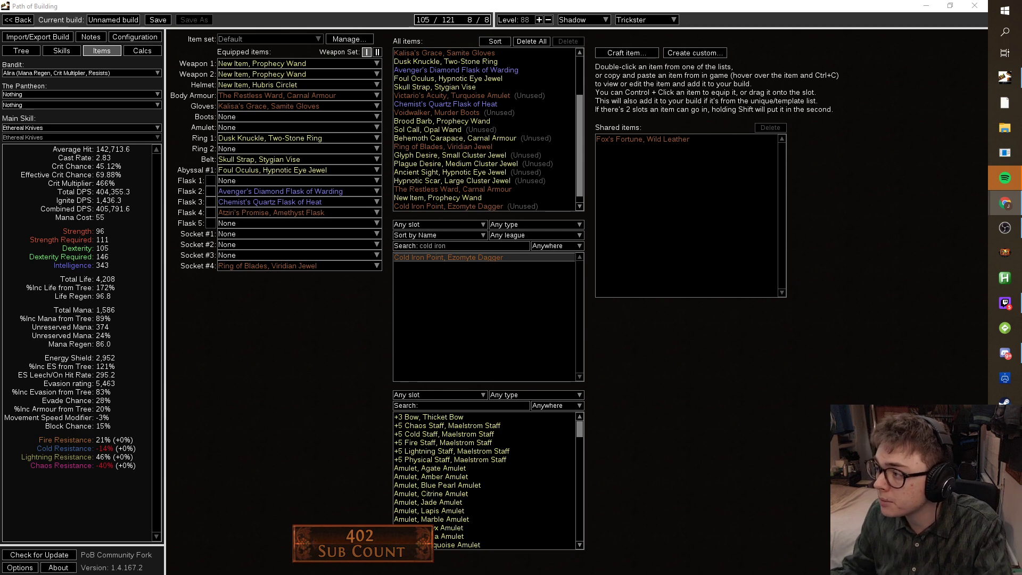
left_click_drag(1021, 52, 645, 43)
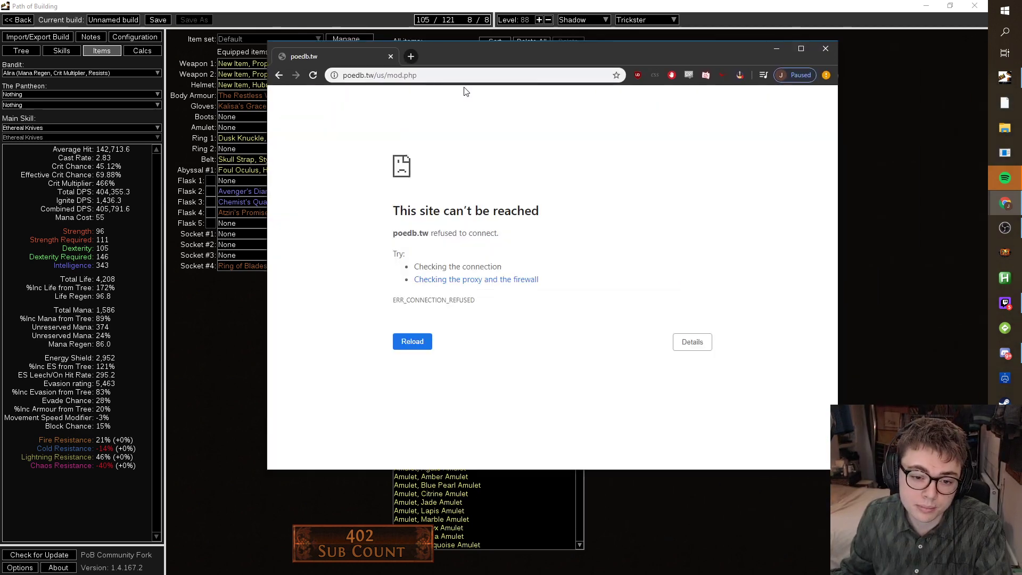
left_click(312, 75)
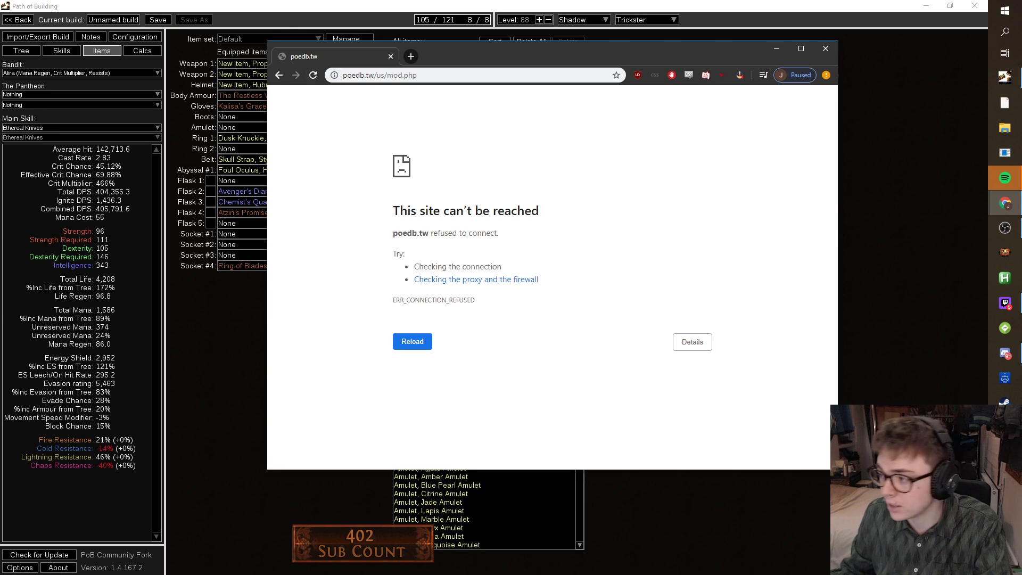
left_click(831, 52)
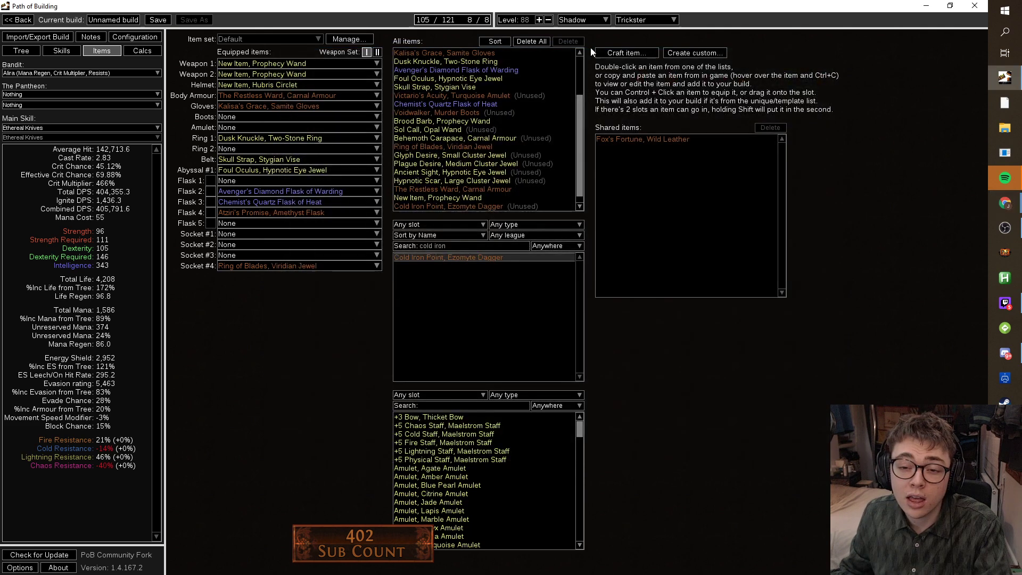
left_click(618, 53)
left_click(468, 289)
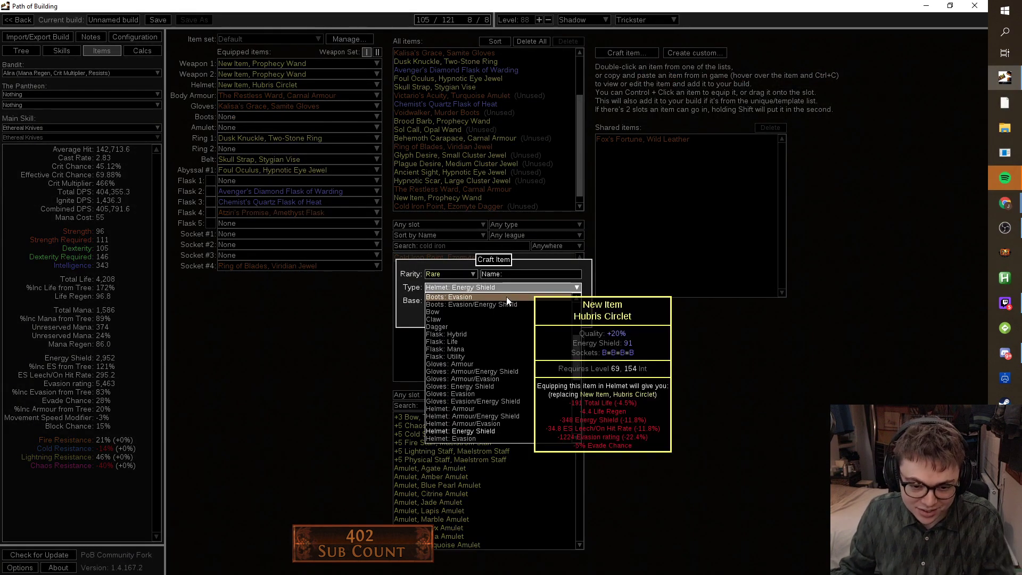
left_click(661, 327)
left_click(517, 317)
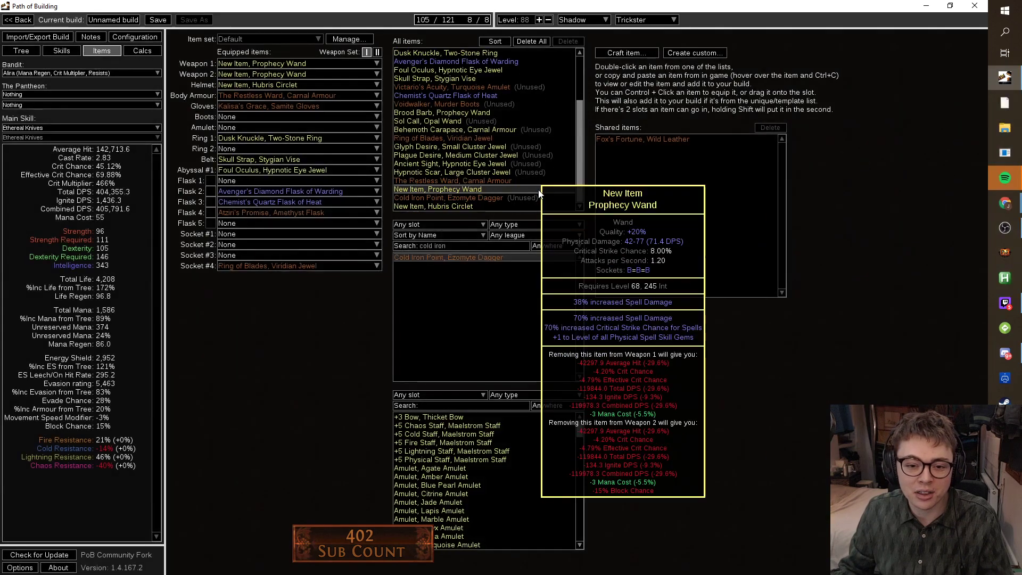
Open the Hubris Circlet for editing, set its influence to Shaper and look through the available suffixes.
left_click(513, 212)
double_click(517, 208)
left_click(634, 83)
left_click(625, 102)
left_click(684, 165)
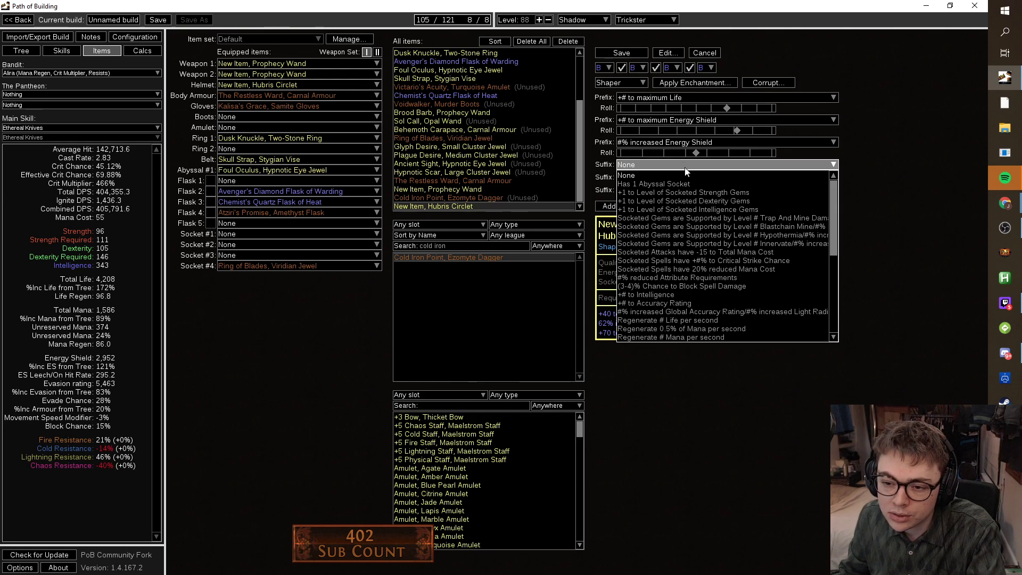
scroll(695, 196, "down", 3)
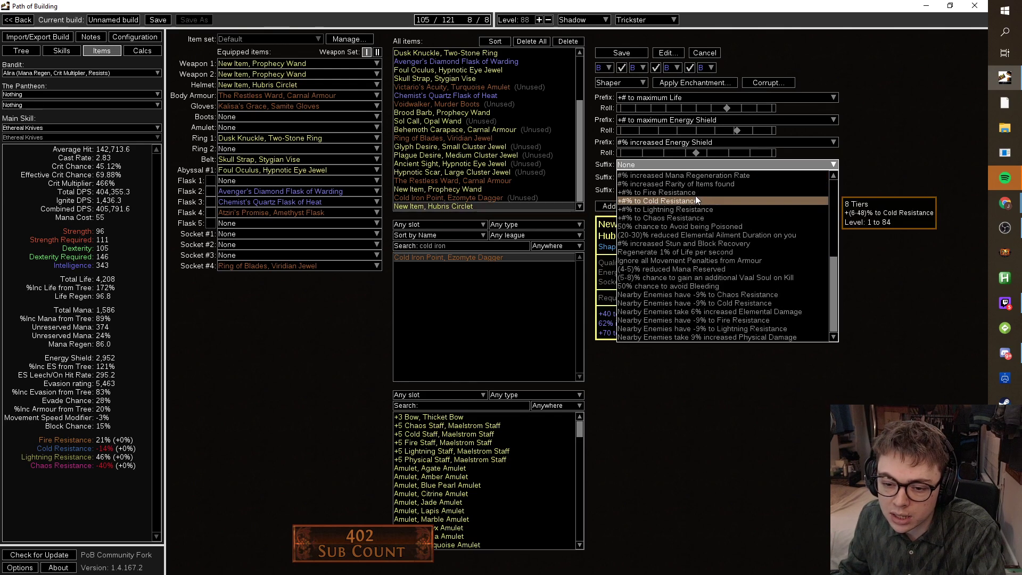
scroll(696, 196, "up", 3)
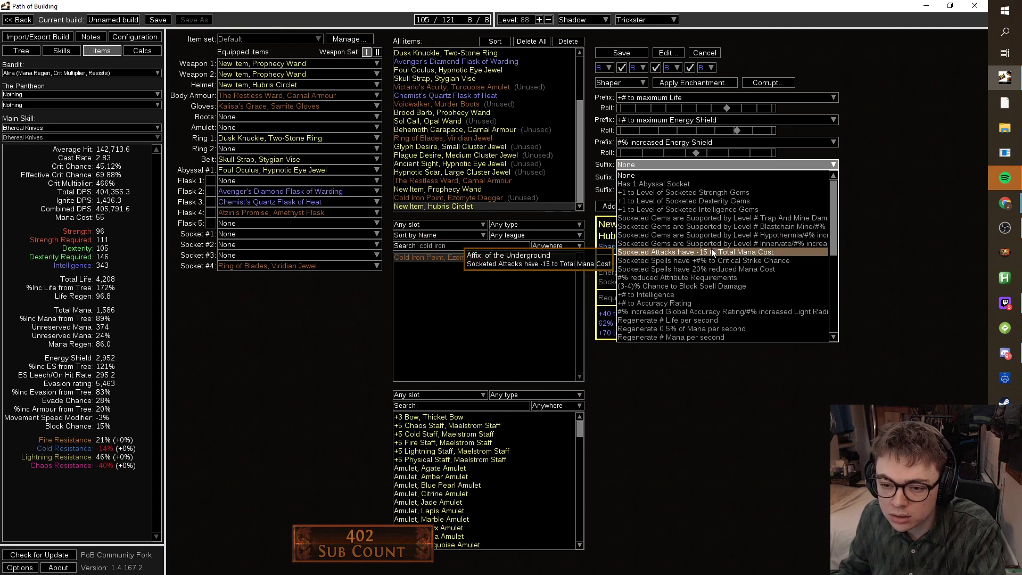
left_click(785, 98)
left_click(850, 261)
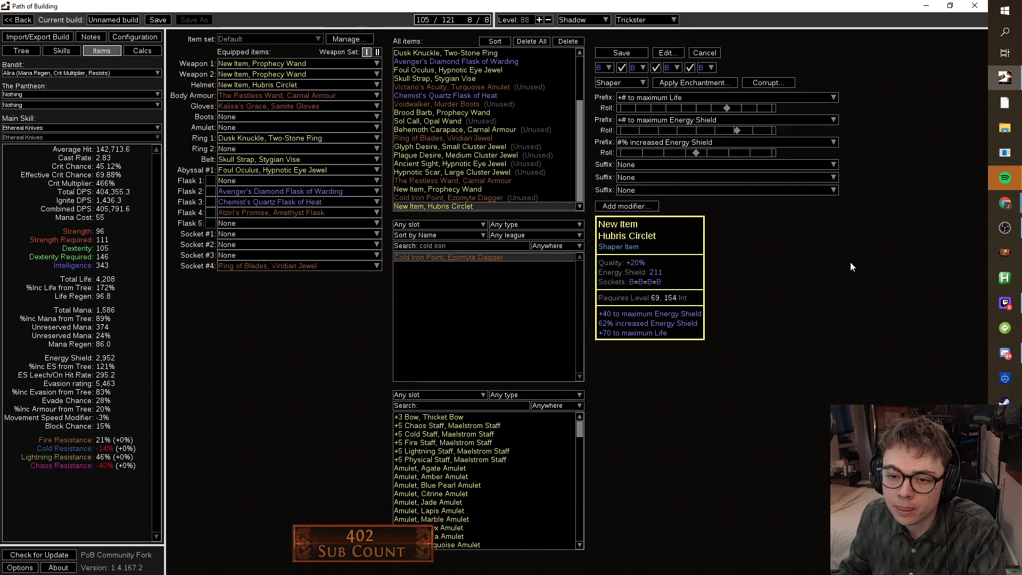
Set the circlet's influence to Elder, look through its available suffixes, and discard the helmet edits.
left_click(636, 83)
left_click(623, 102)
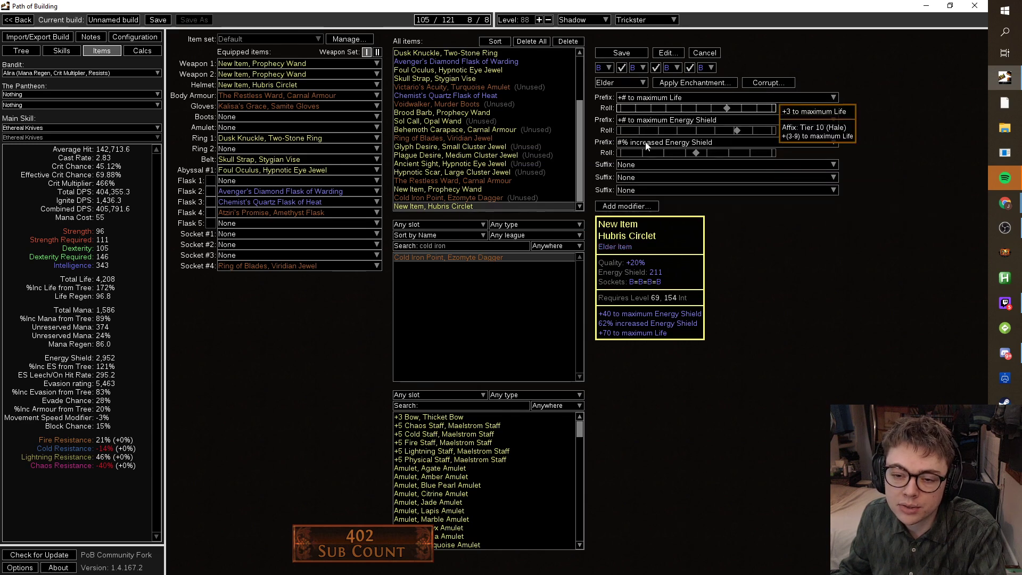
left_click(723, 166)
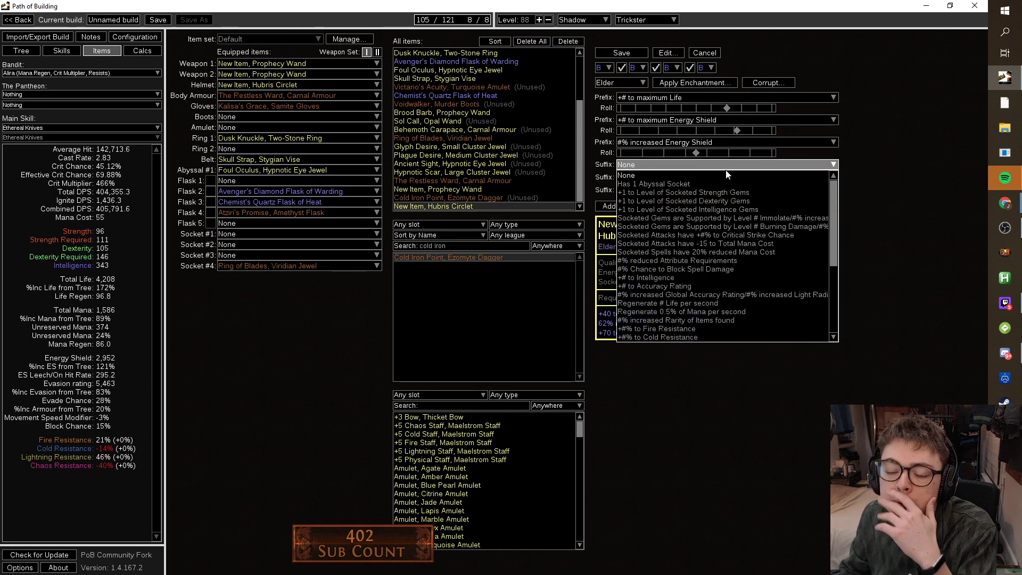
scroll(740, 192, "down", 5)
scroll(747, 203, "up", 5)
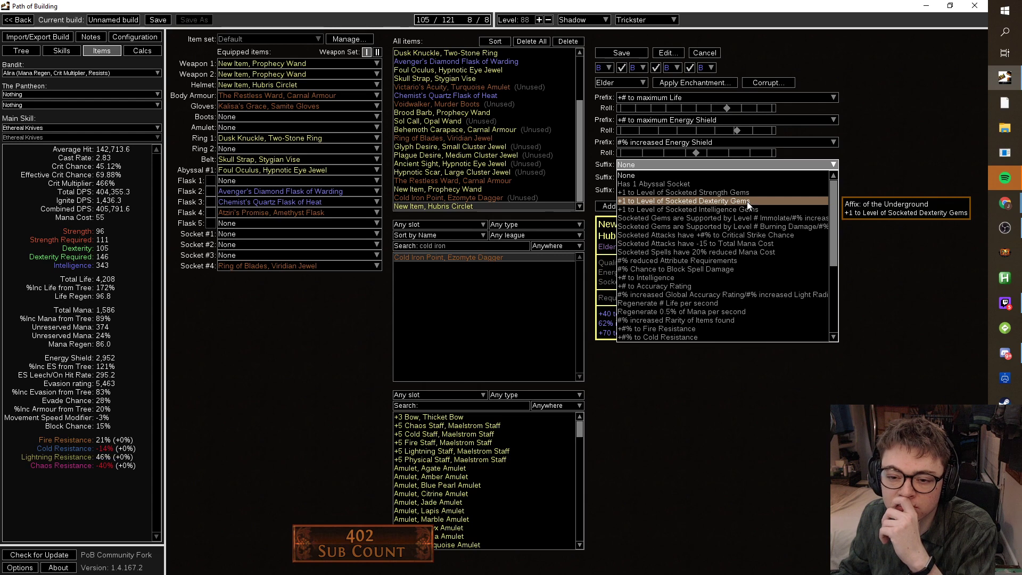
scroll(748, 212, "down", 5)
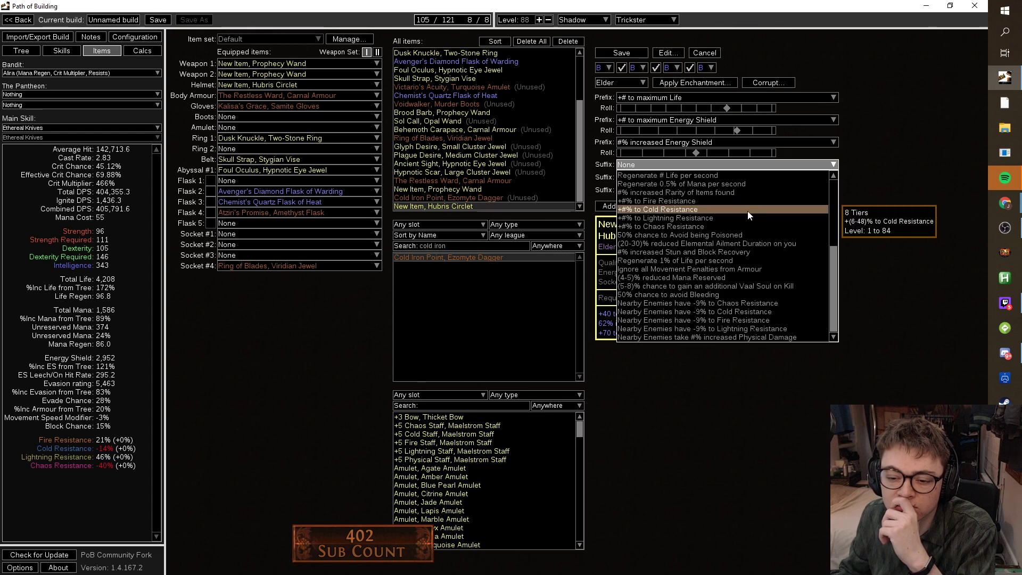
left_click(892, 222)
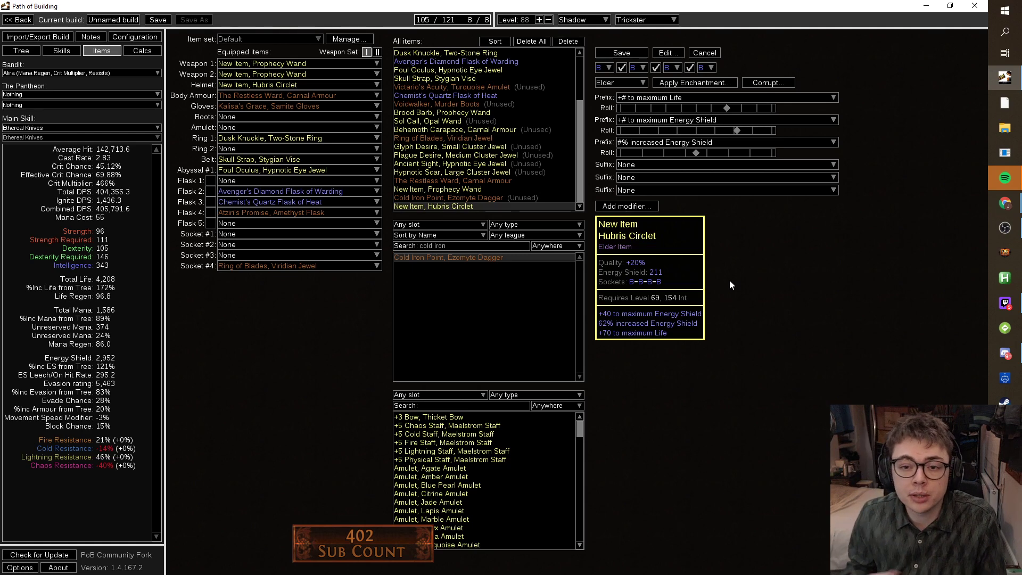
left_click(713, 53)
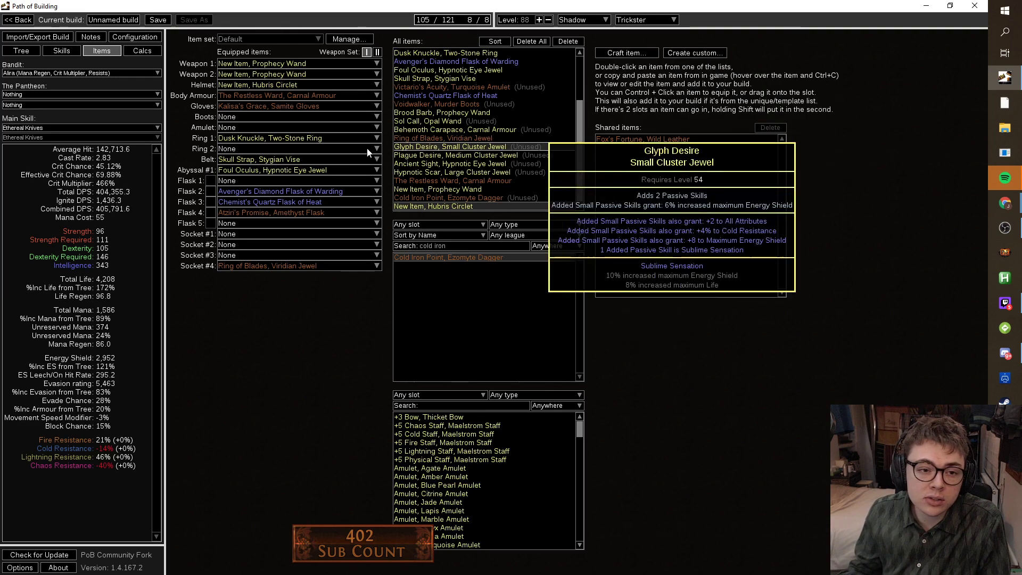
Create a rare energy shield boots item on the Sorcerer Boots base.
left_click(631, 52)
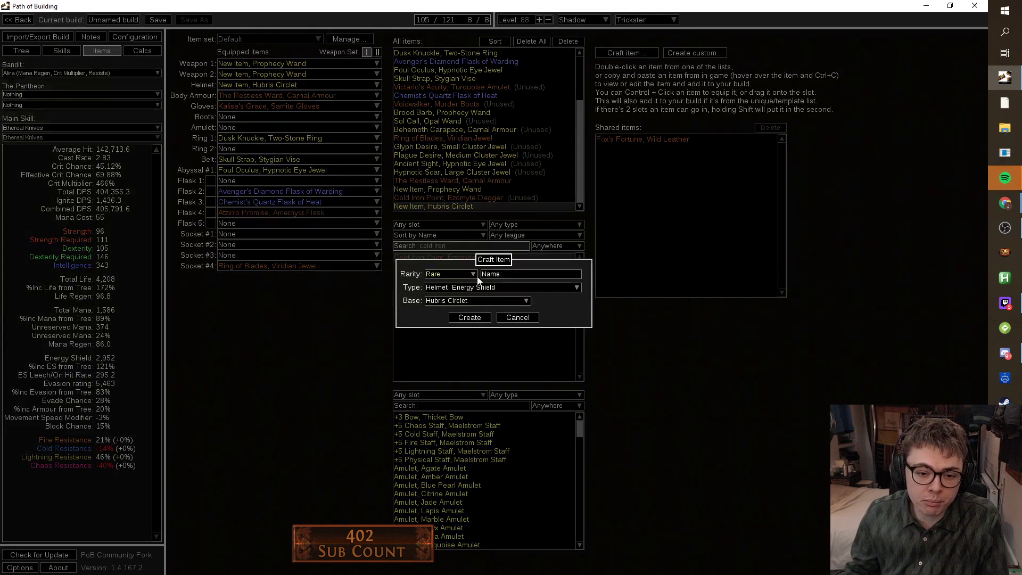
left_click(461, 287)
left_click(461, 290)
type("boots")
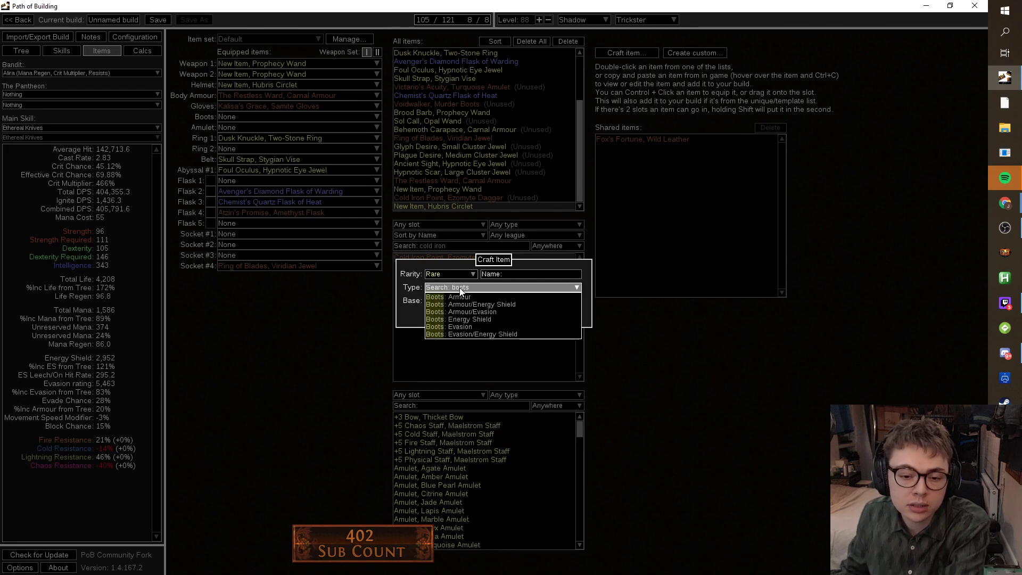
left_click(468, 321)
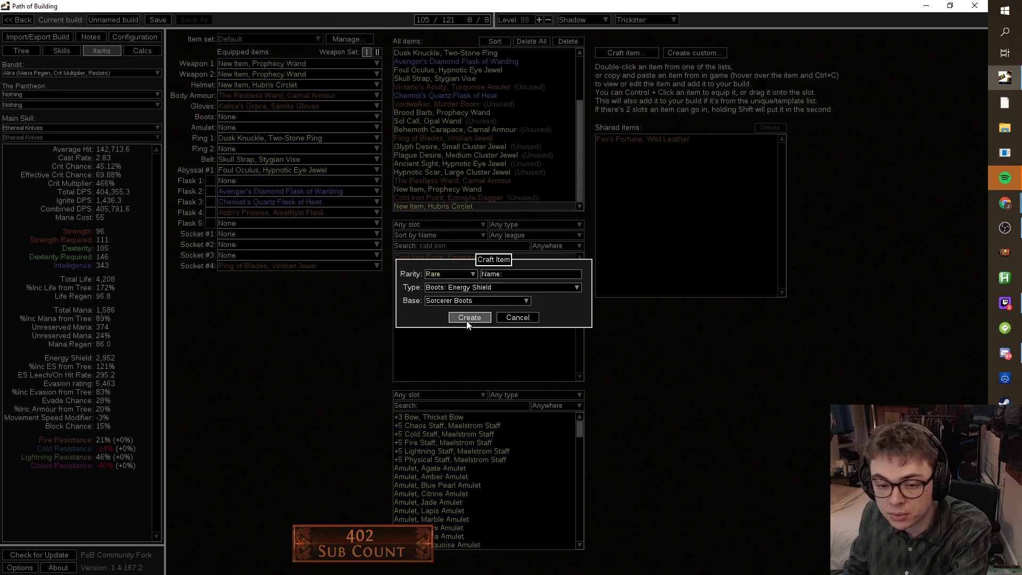
left_click(466, 319)
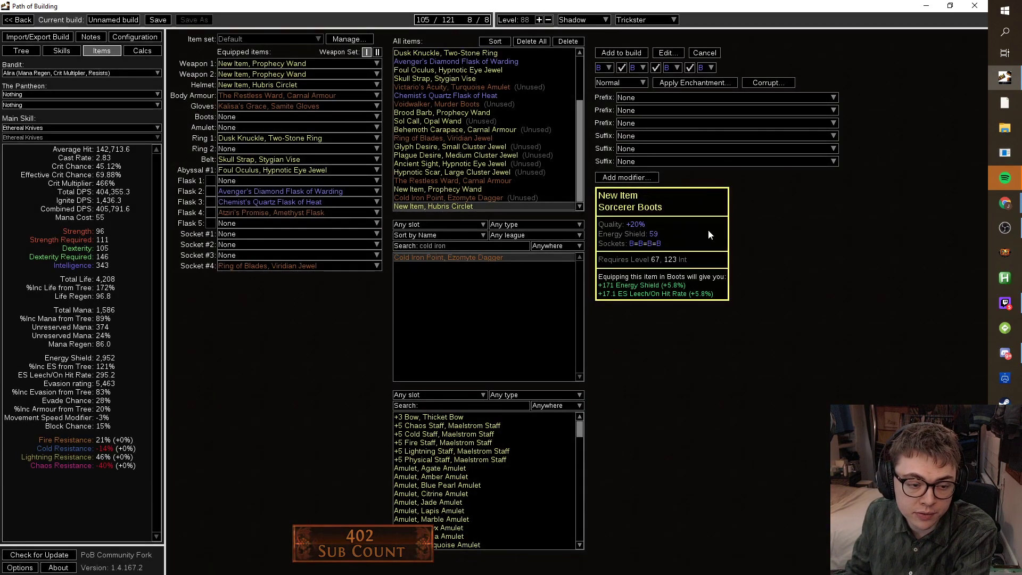
Give the boots prefixes of +70 to maximum Life and 30% increased Movement Speed.
left_click(704, 96)
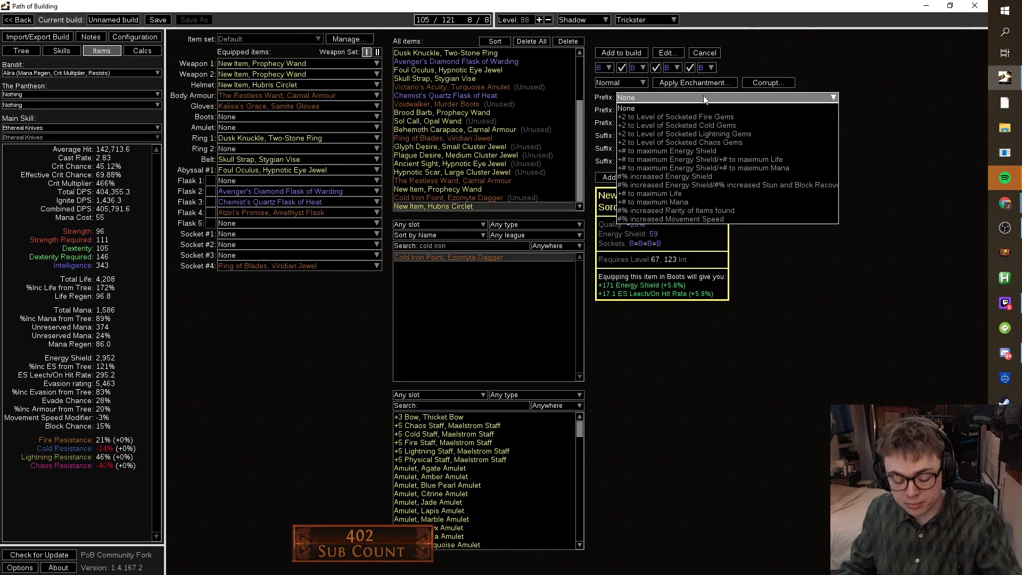
type("life")
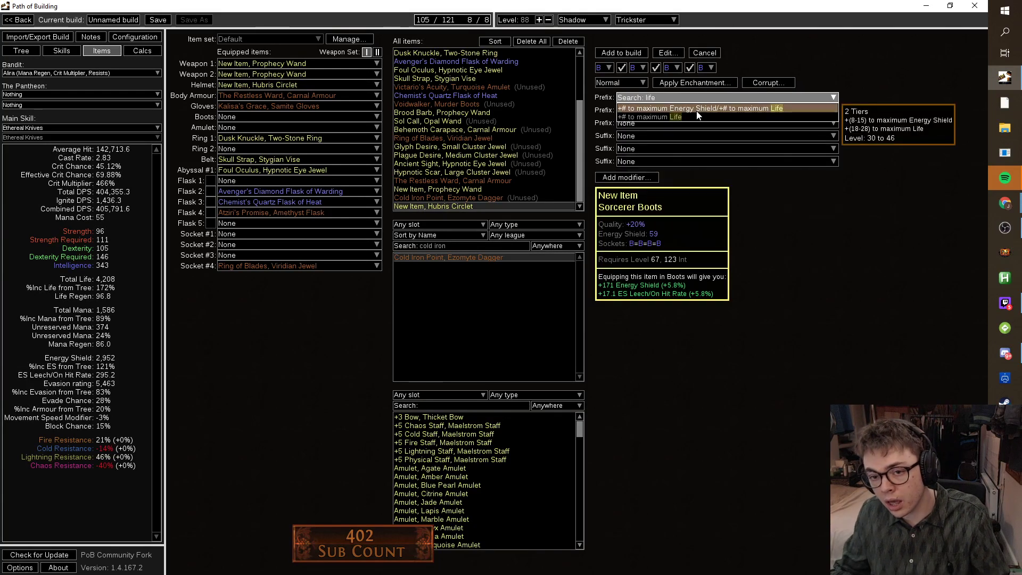
left_click(694, 116)
left_click(694, 118)
type("movem")
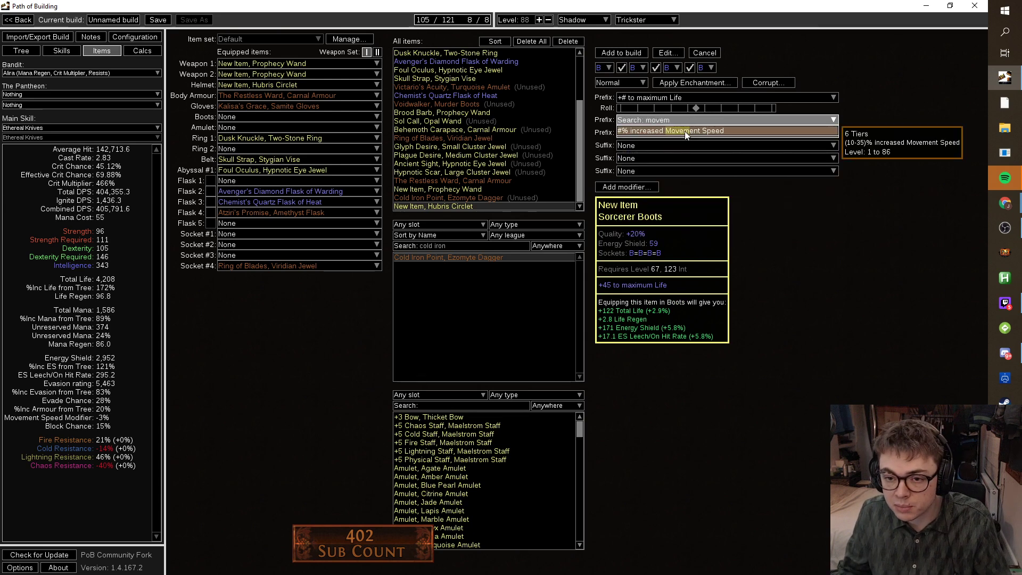
left_click(703, 132)
left_click_drag(703, 108, 724, 130)
Set the boots' influence to Hunter, add the additional projectile pierce prefix, adjust its roll, and add the boots to the build.
left_click(620, 83)
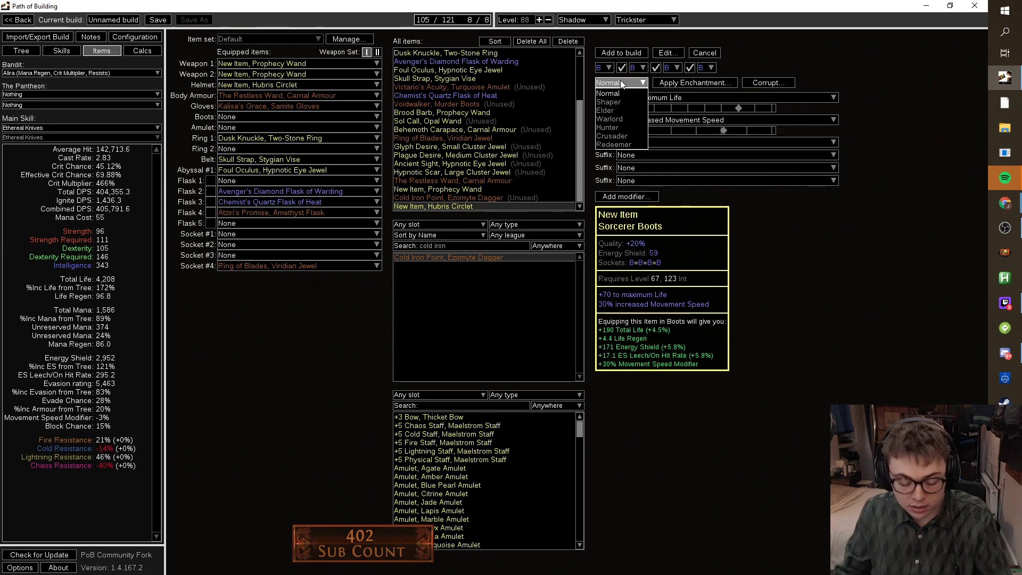
left_click(631, 128)
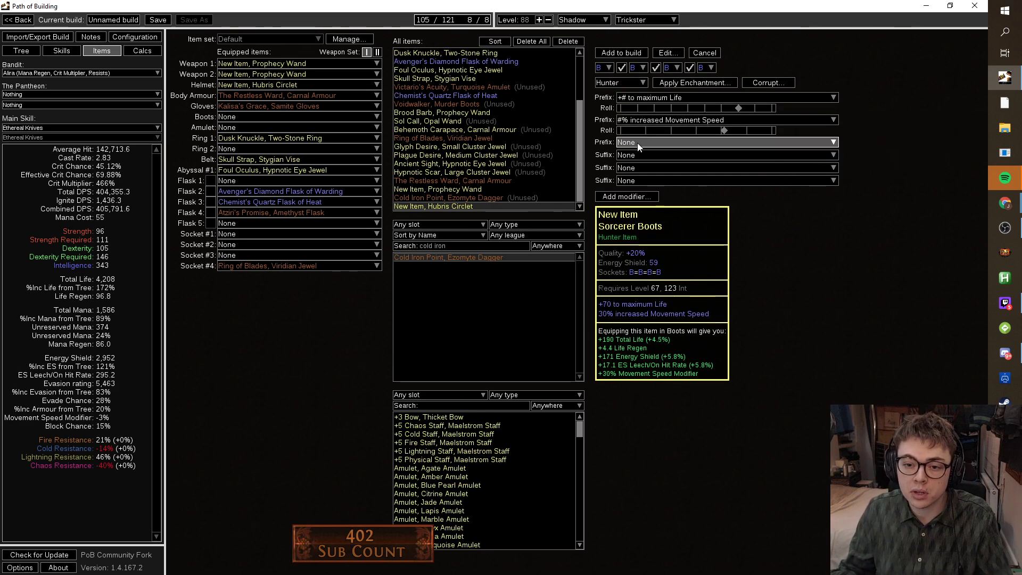
left_click(637, 142)
type("pier")
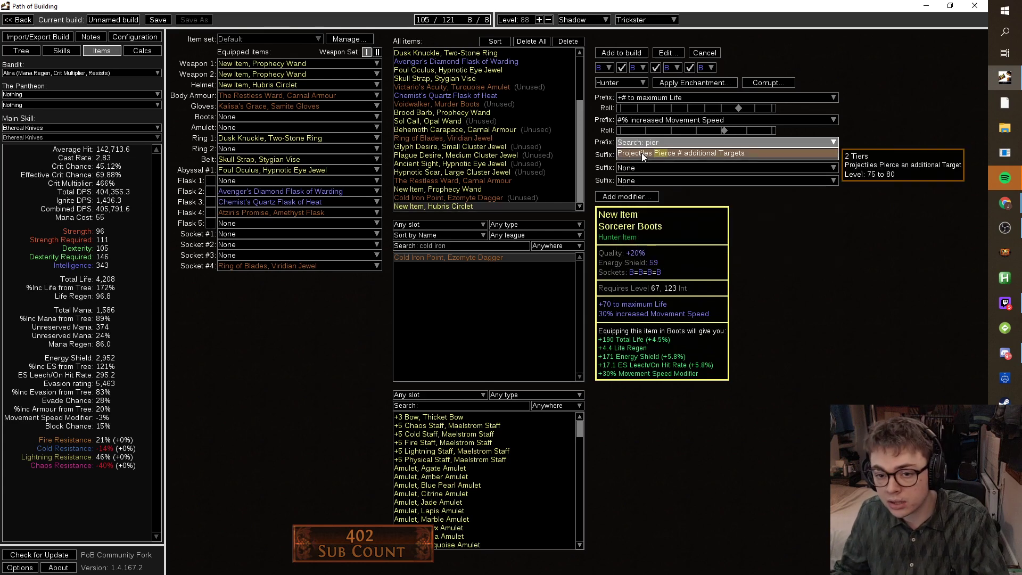
left_click(665, 153)
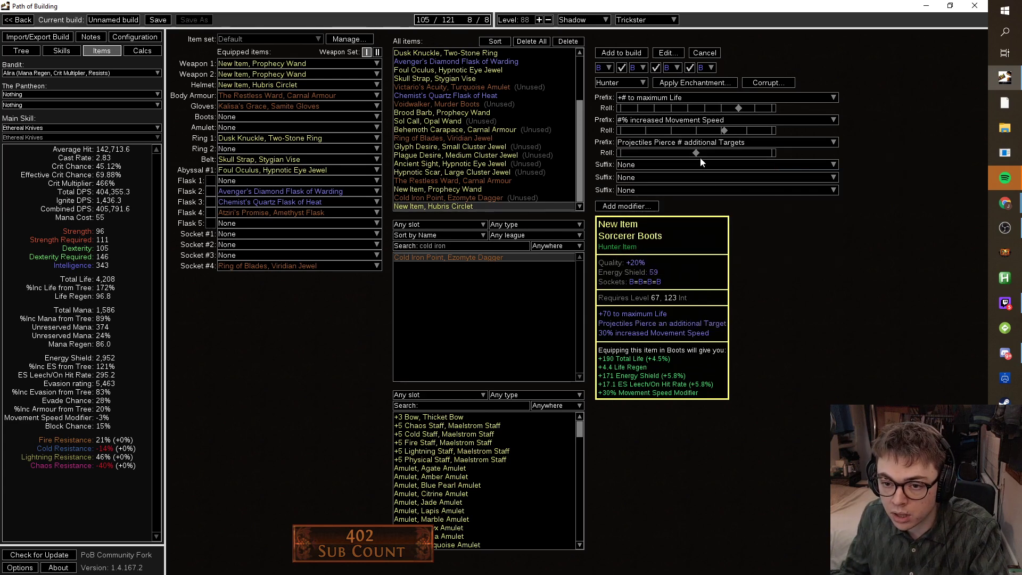
left_click_drag(696, 152, 751, 160)
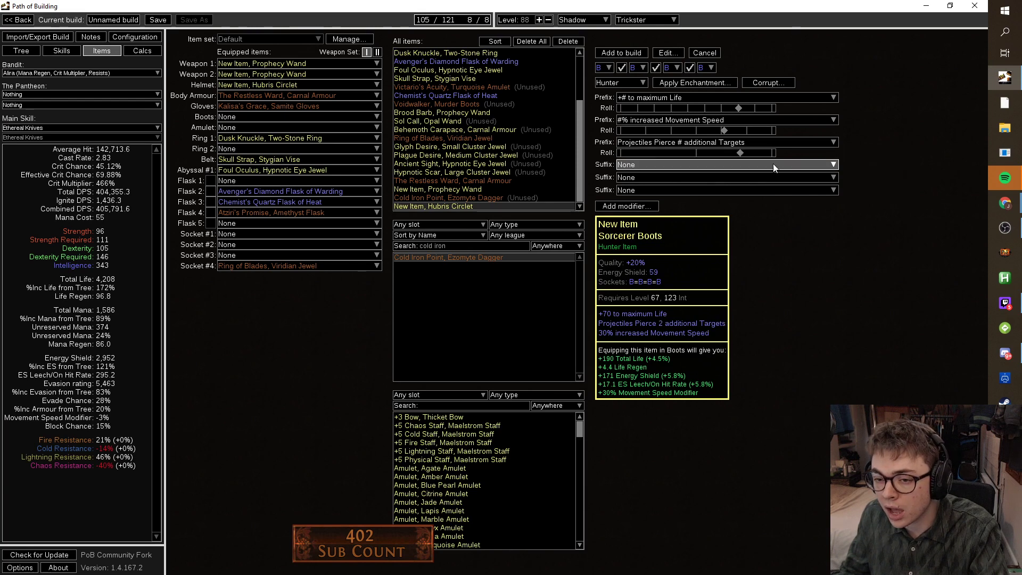
left_click_drag(741, 155, 716, 159)
left_click(621, 53)
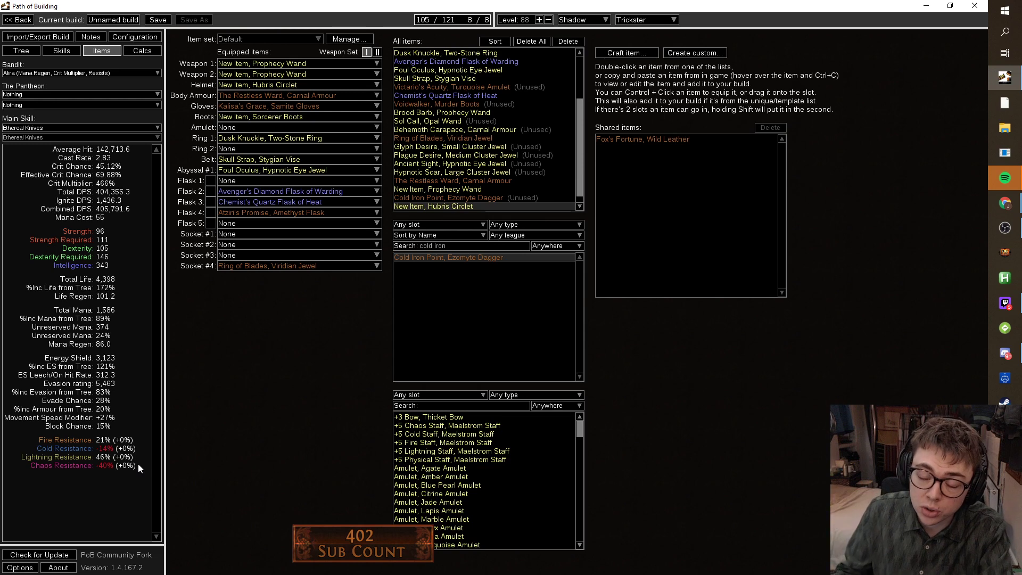
Create a rare Citrine Amulet and raise its implicit to +24 to Strength and Dexterity.
left_click(627, 55)
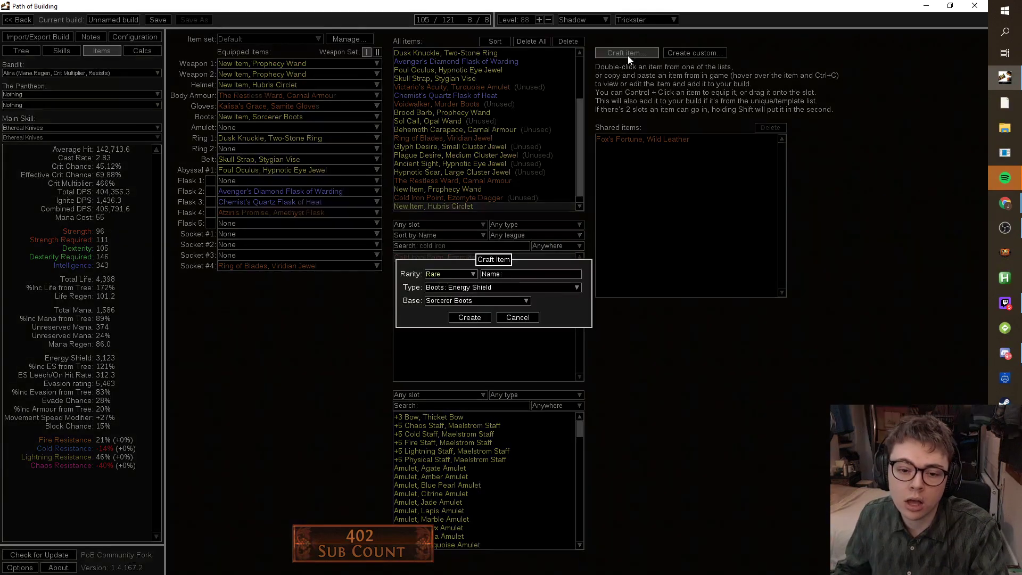
left_click(461, 288)
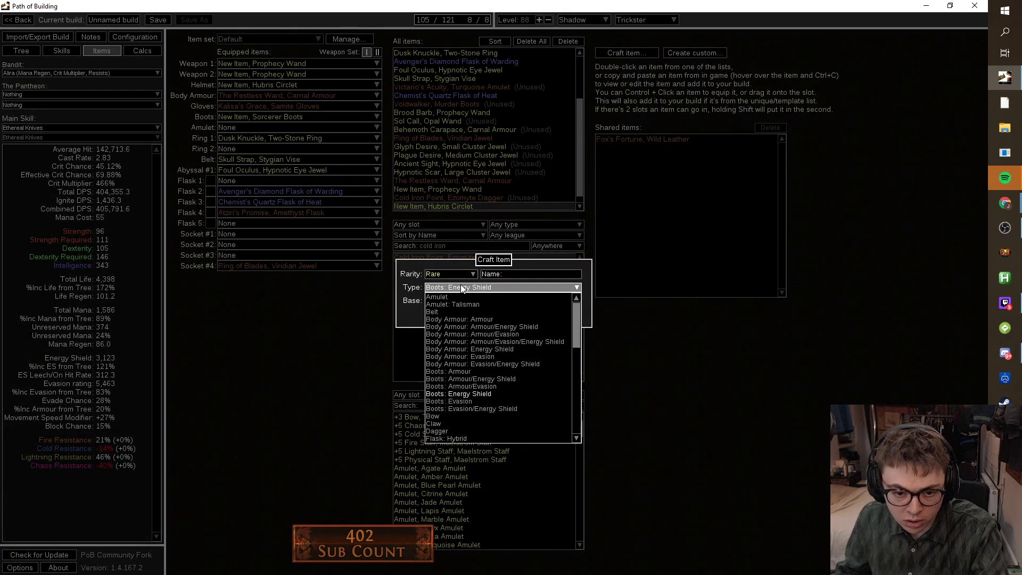
left_click(455, 298)
left_click(456, 300)
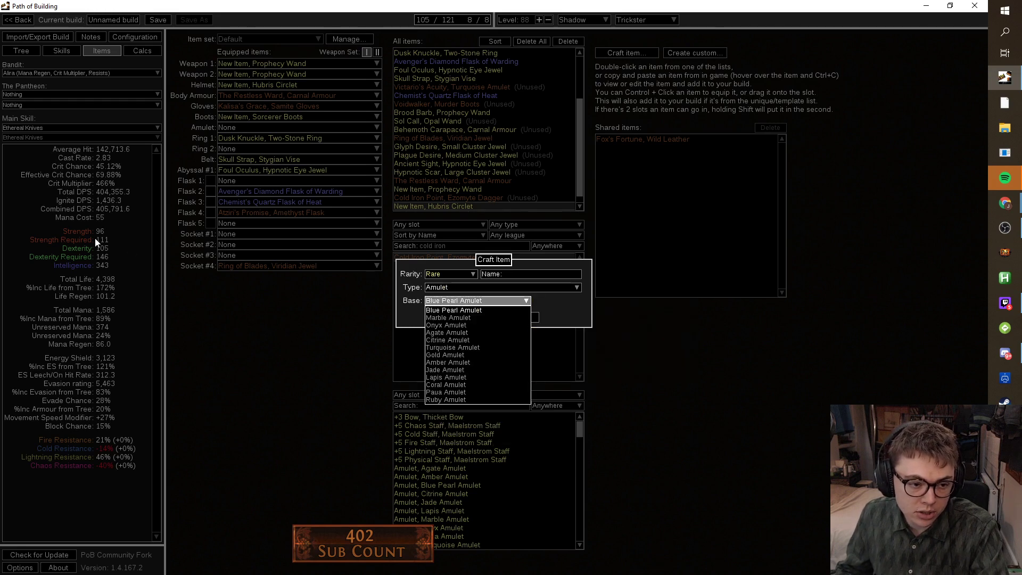
left_click(488, 340)
left_click(477, 317)
left_click_drag(832, 181, 894, 189)
Set the amulet's influence to Hunter and look through its available prefixes.
left_click(622, 68)
left_click(618, 112)
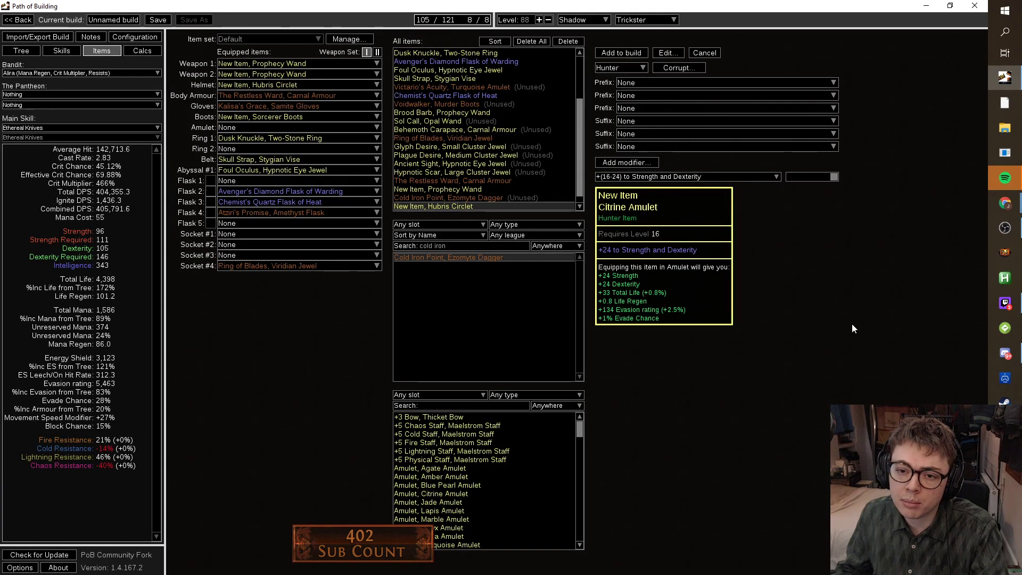
left_click(704, 83)
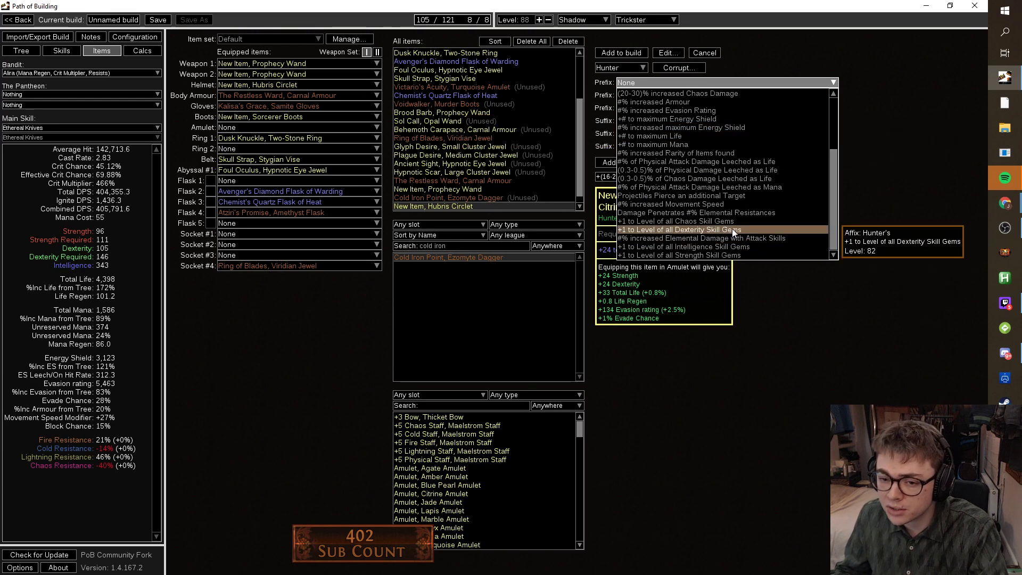
scroll(758, 242, "up", 3)
left_click(844, 347)
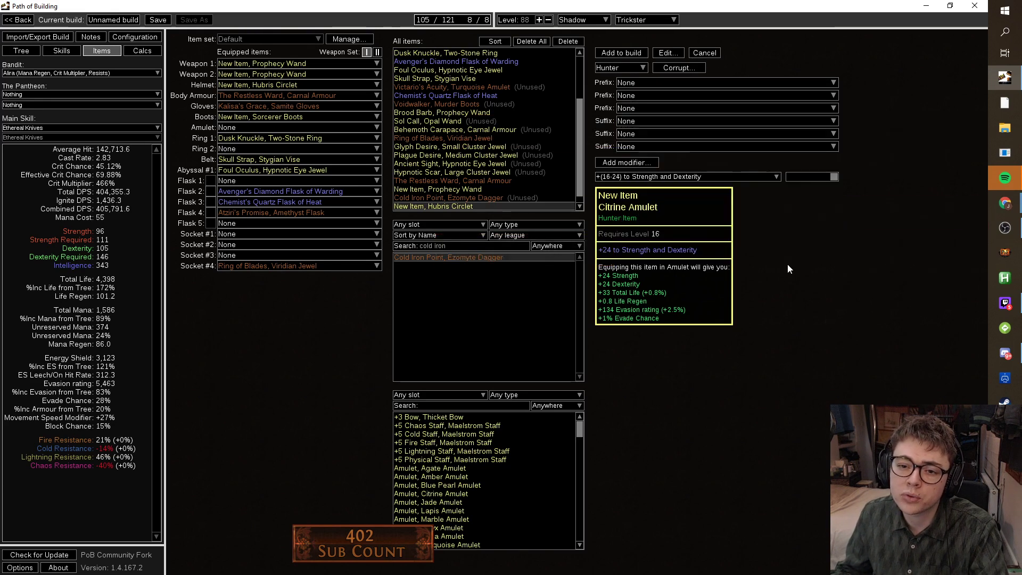
Set the amulet's influence to Warlord and add the +1 to Level of all Physical Skill Gems prefix.
left_click(638, 68)
left_click(622, 102)
left_click(670, 83)
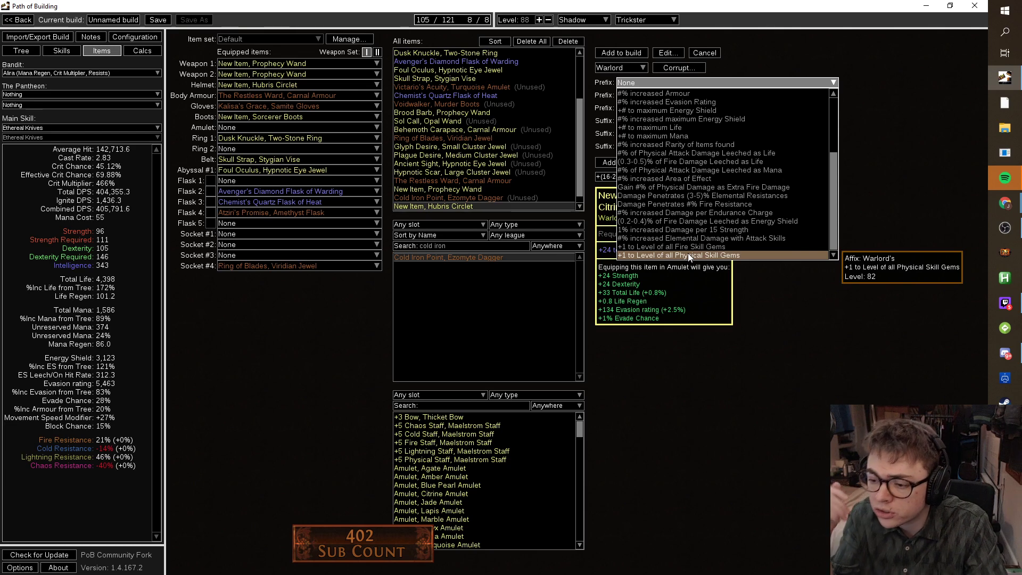
scroll(687, 254, "up", 2)
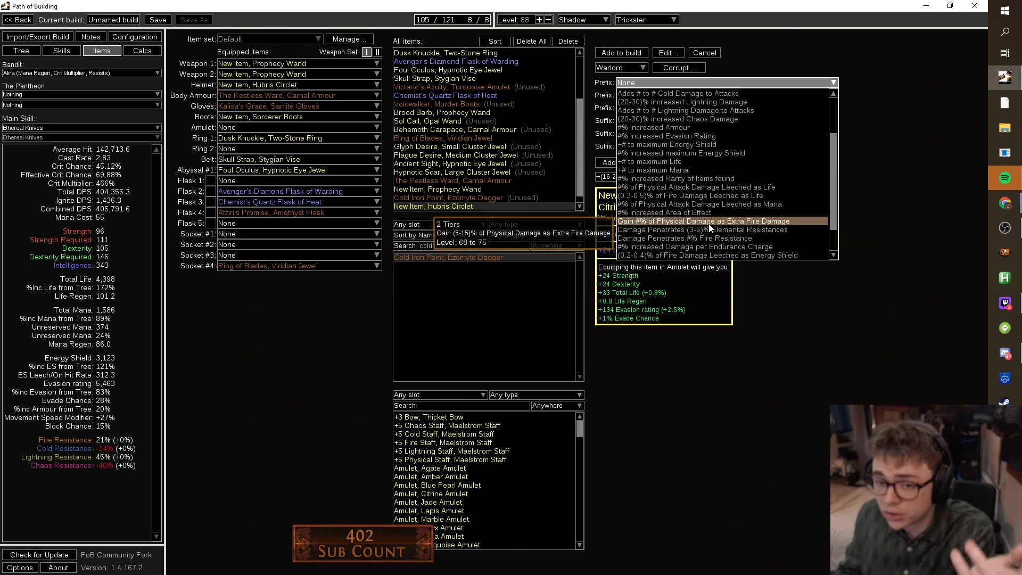
scroll(709, 228, "up", 4)
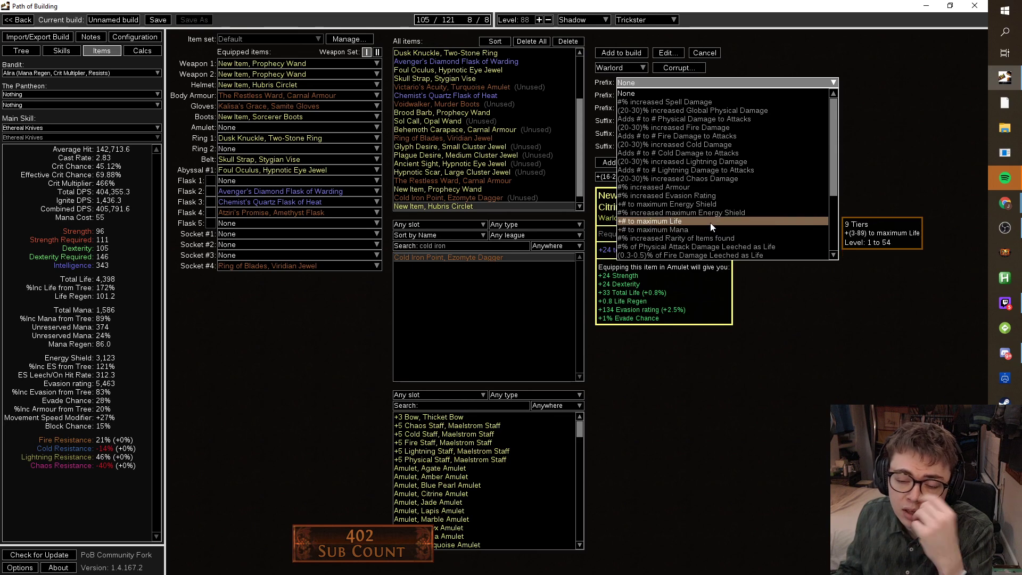
scroll(710, 223, "down", 5)
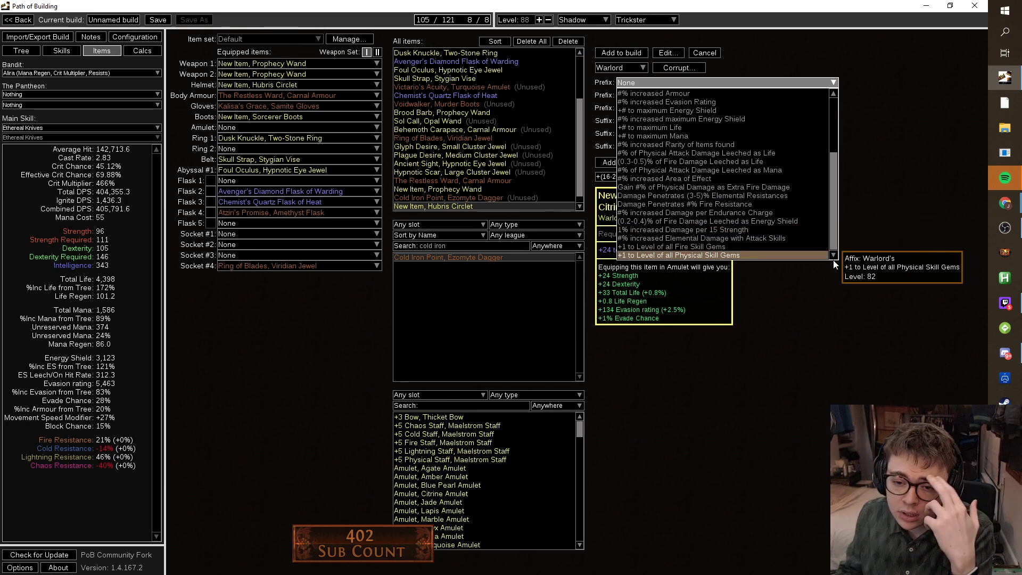
left_click(764, 254)
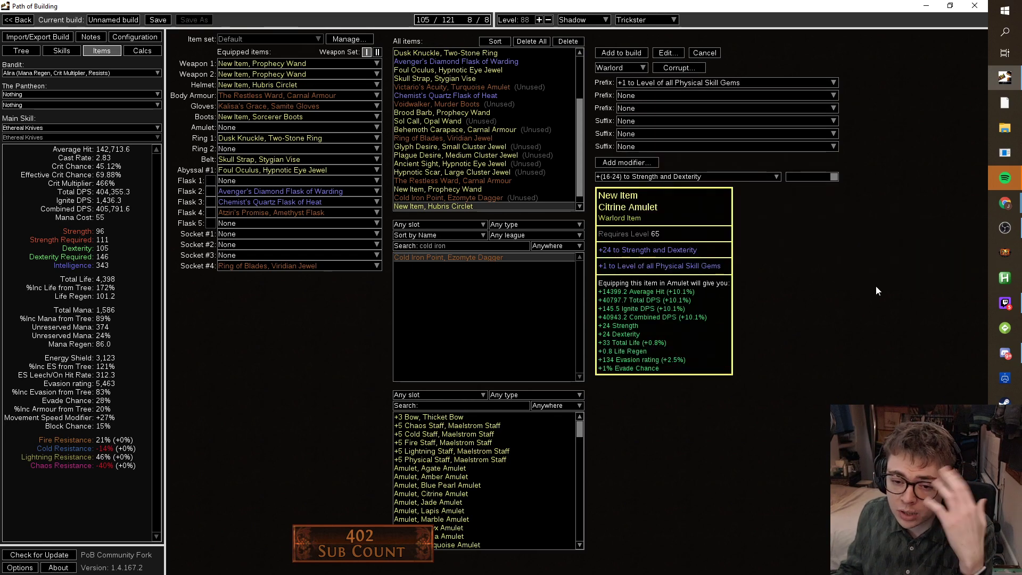
Add a +55 to maximum Life prefix to the amulet and add it to the build.
left_click(738, 95)
left_click(743, 234)
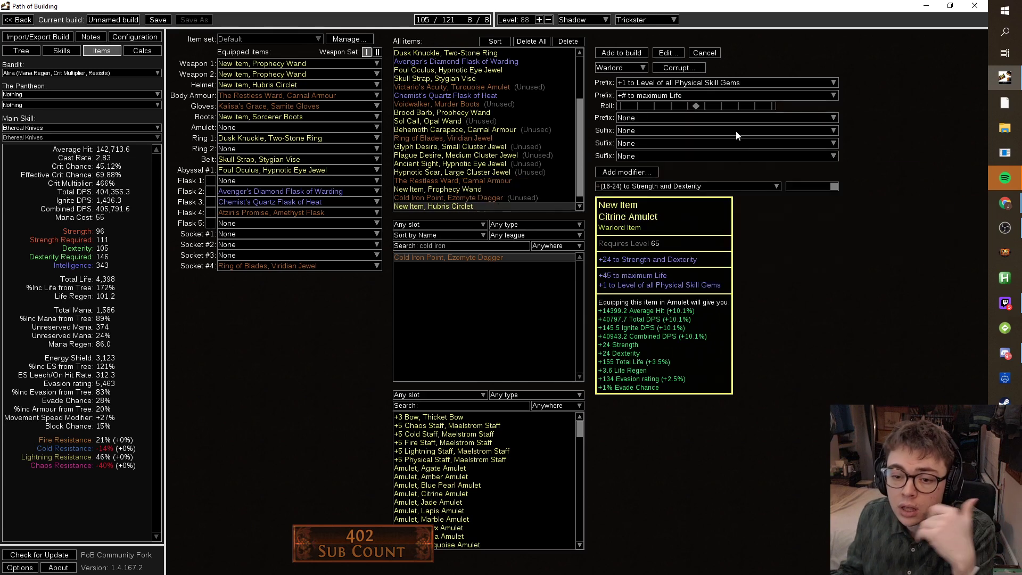
mouse_move(701, 106)
left_mouse_down()
mouse_move(744, 111)
mouse_move(715, 114)
left_mouse_up()
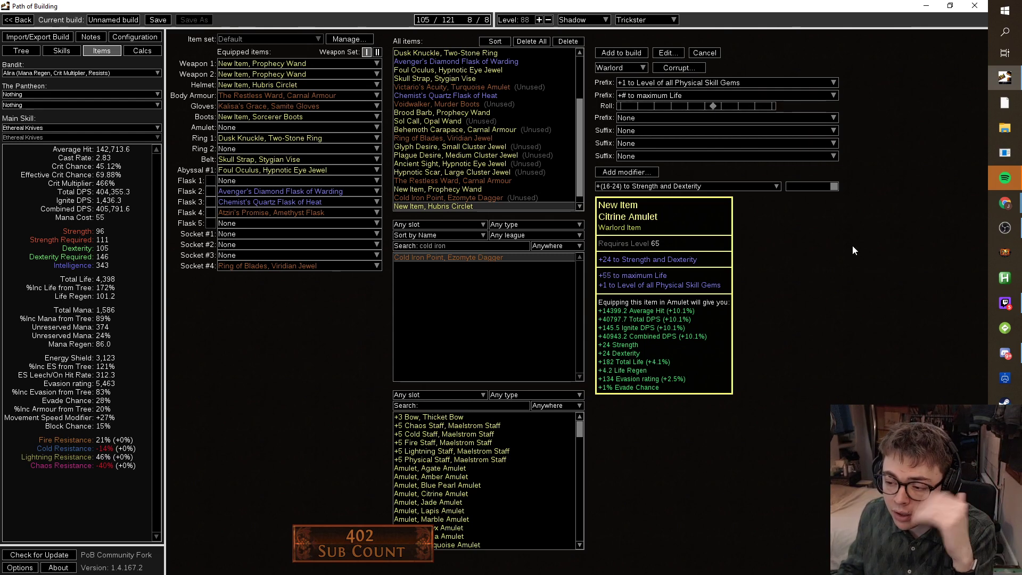
left_click(621, 53)
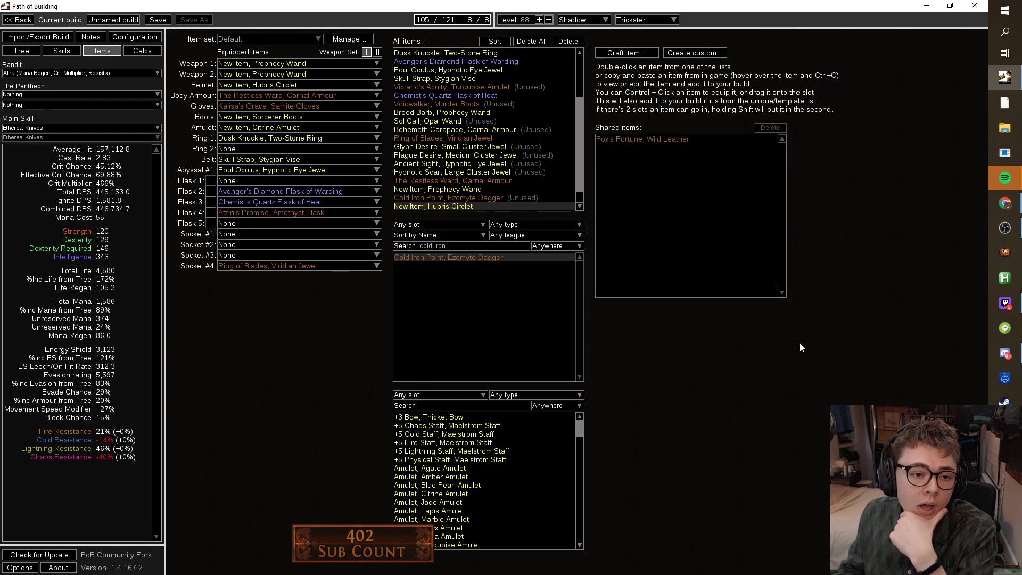
Empty the first ring slot and create a rare Two-Stone Ring with cold and lightning resistances.
left_click(296, 137)
left_click(290, 146)
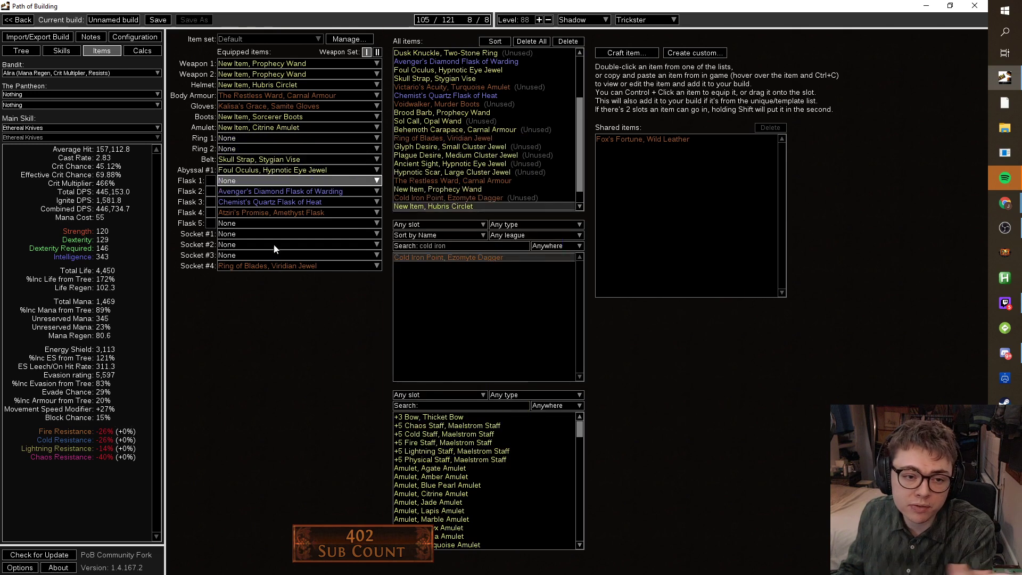
left_click(627, 53)
left_click(475, 287)
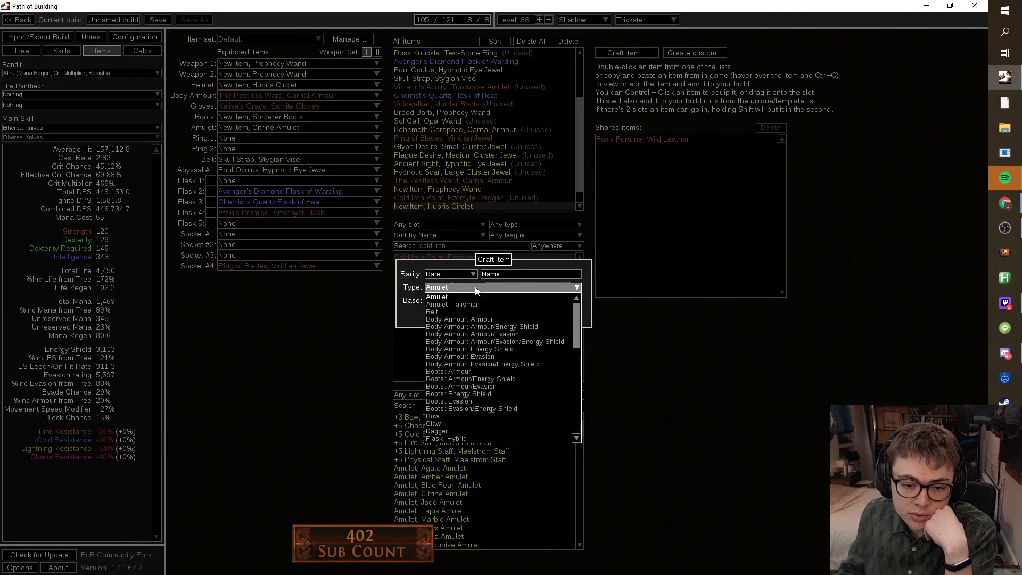
type("ring")
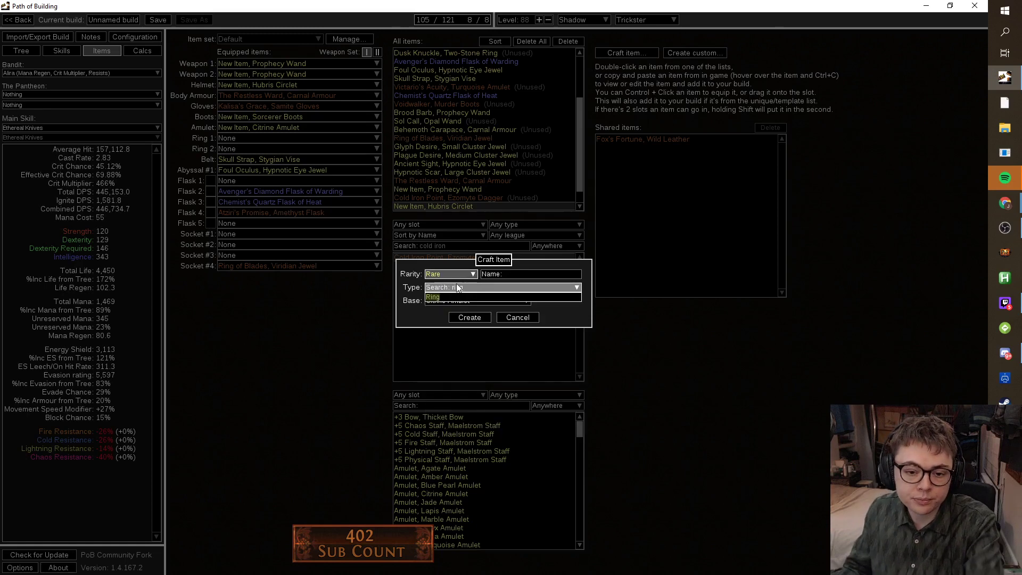
left_click(450, 297)
left_click(450, 301)
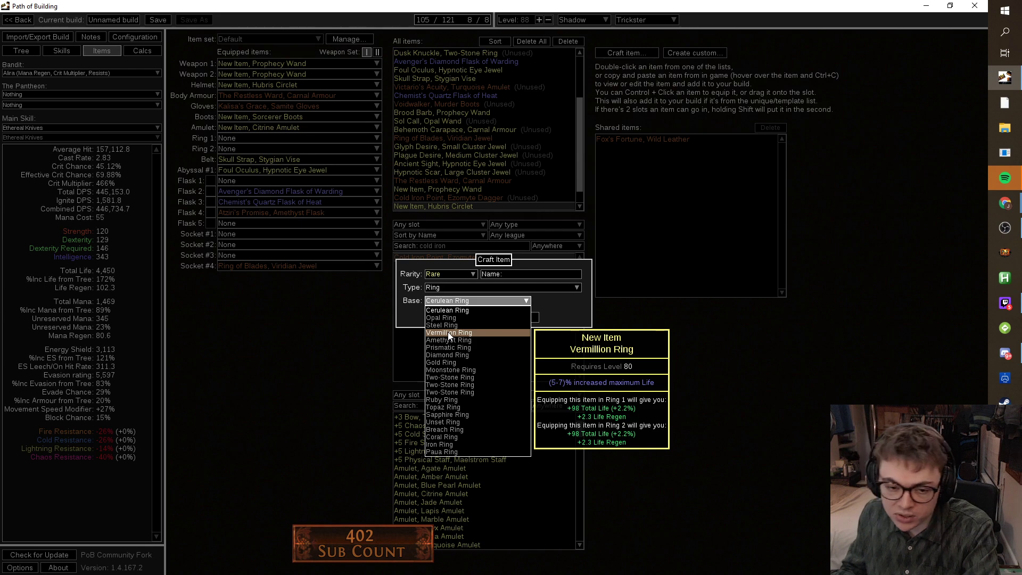
left_click(481, 378)
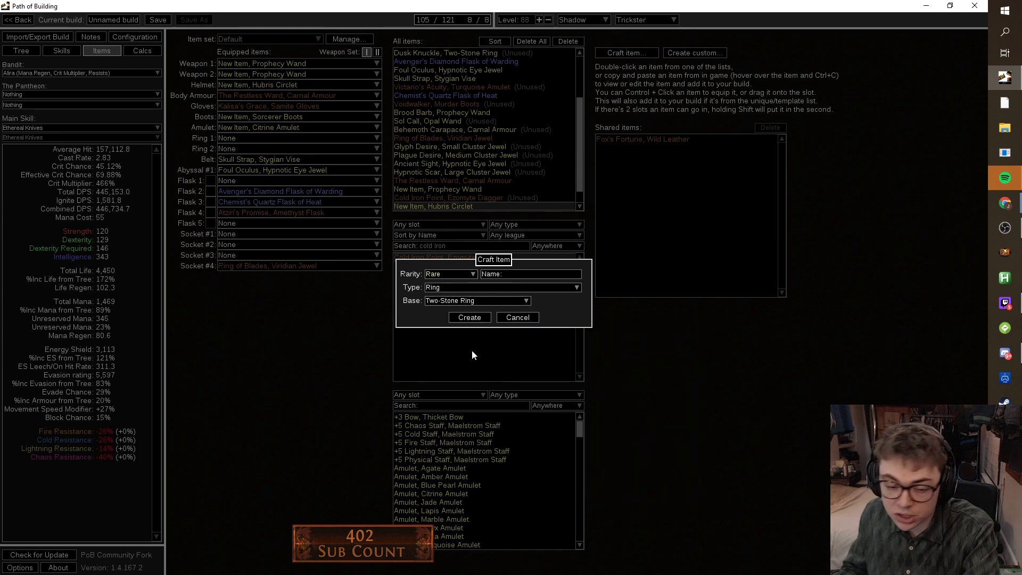
left_click(469, 318)
Add prefixes of +39 to maximum Life and +21 to maximum Energy Shield to the ring.
left_click(685, 84)
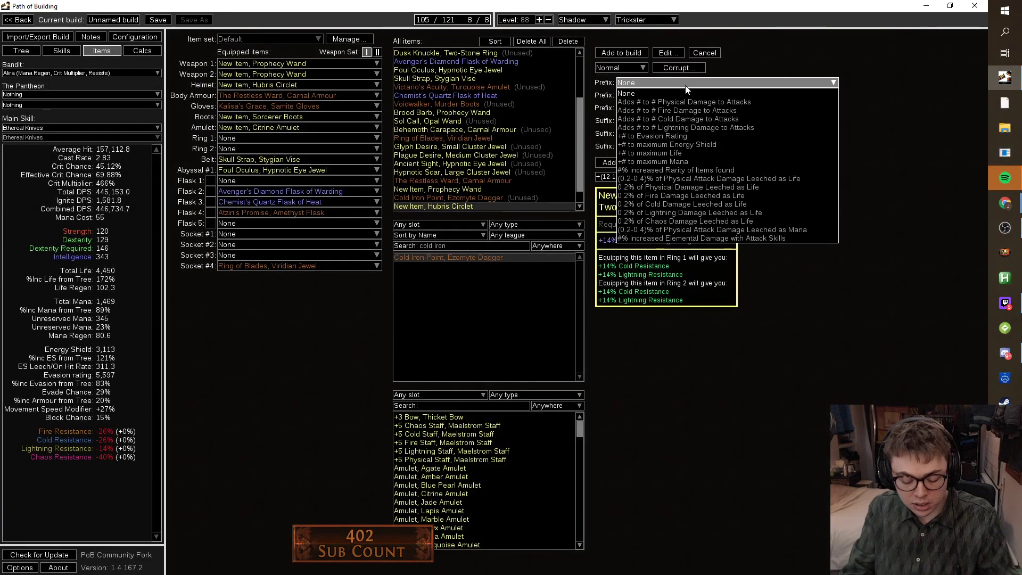
type("life")
left_click(683, 93)
left_click(672, 104)
type("ener")
left_click(682, 124)
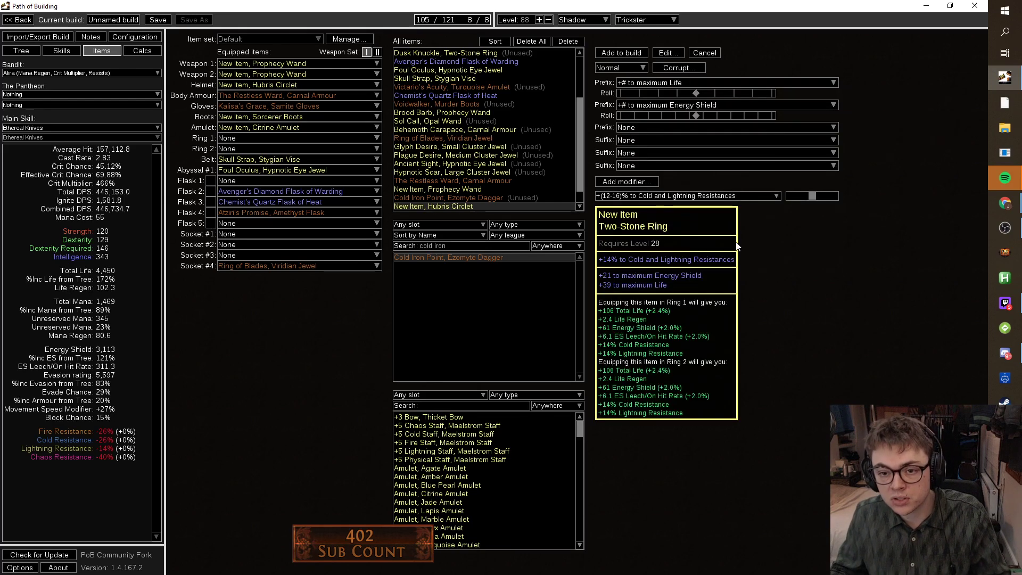
Look through the suffixes available for the ring without any influence.
left_click(683, 140)
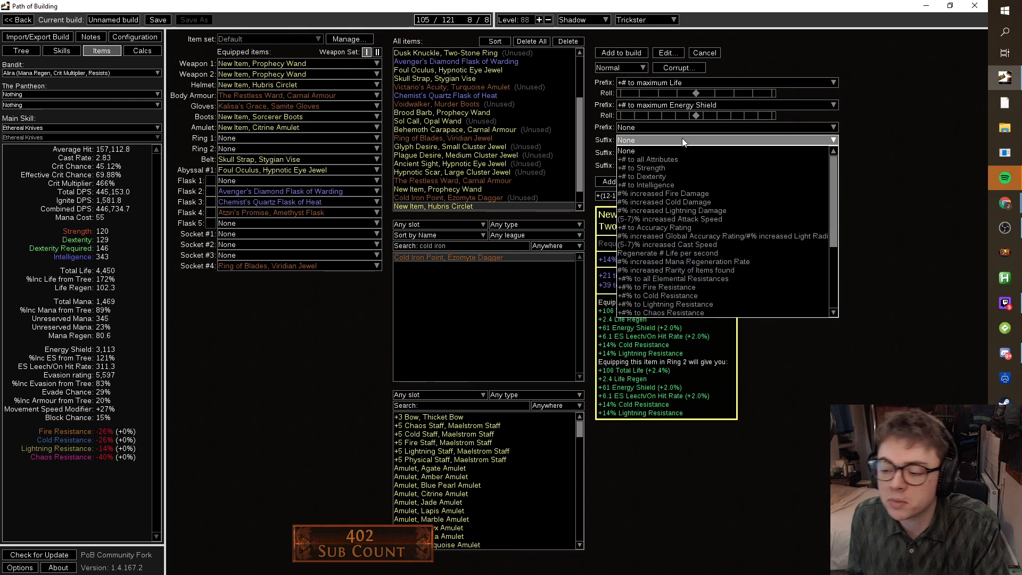
scroll(720, 227, "down", 4)
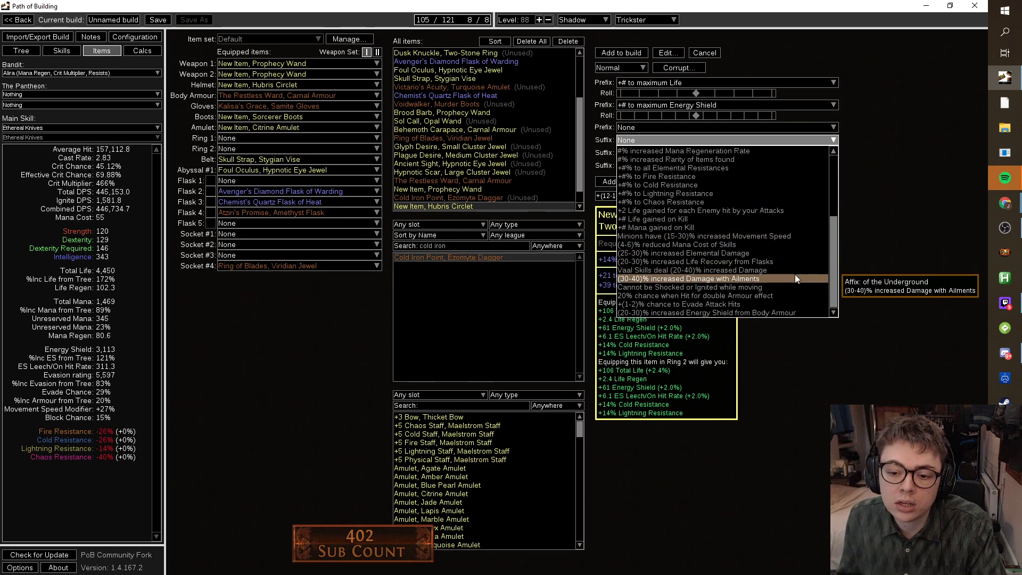
scroll(794, 274, "up", 4)
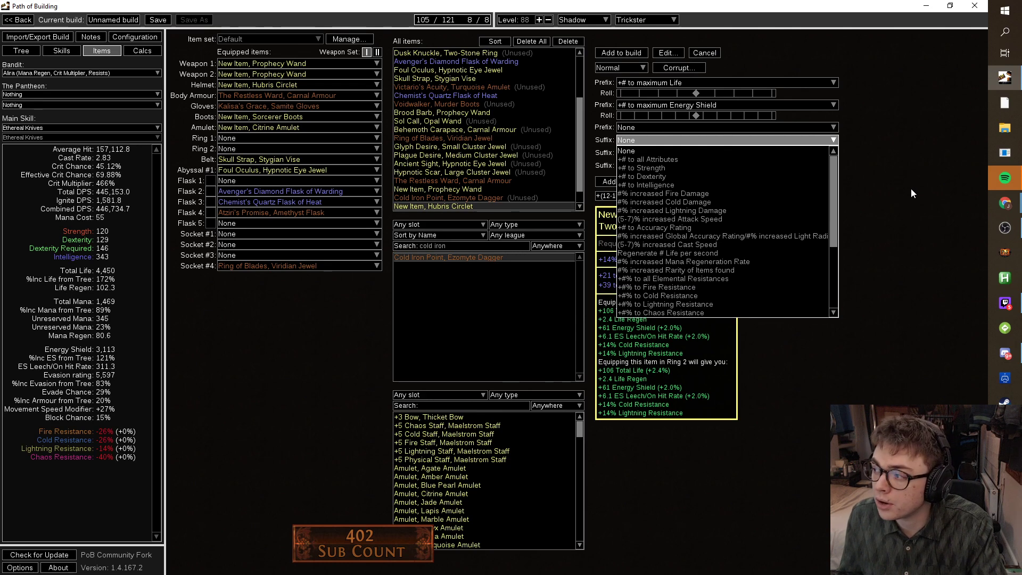
Set the ring's influence to Elder and search its available suffixes.
left_click(629, 66)
left_click(629, 65)
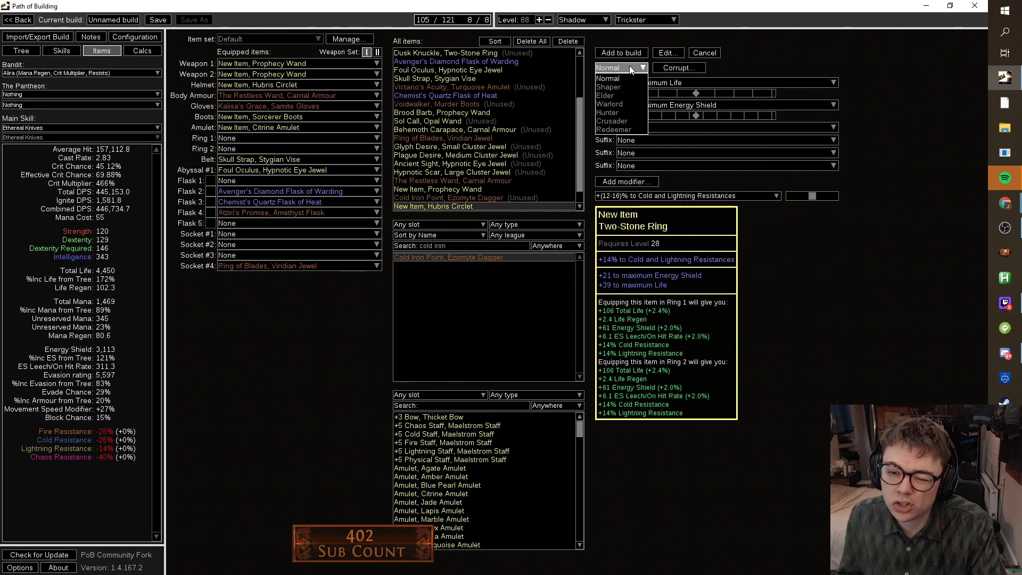
left_click(617, 95)
left_click(660, 141)
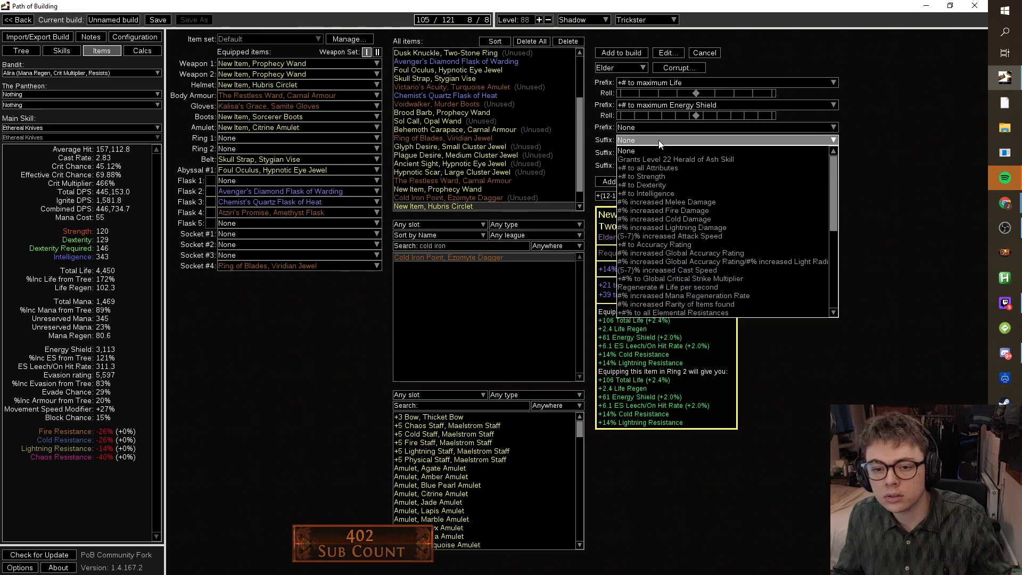
left_click(659, 140)
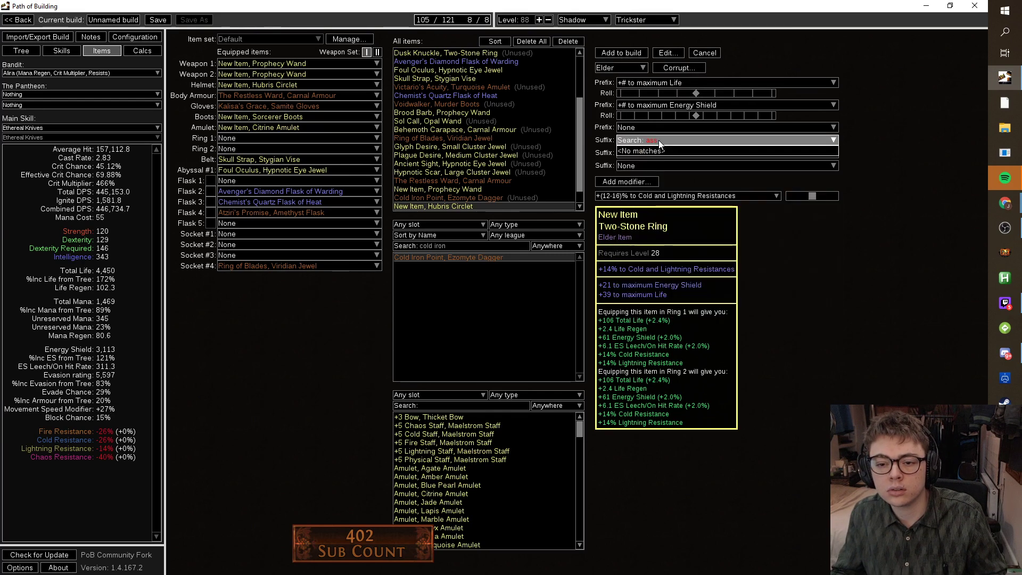
left_click(651, 127)
type("a")
key("Escape")
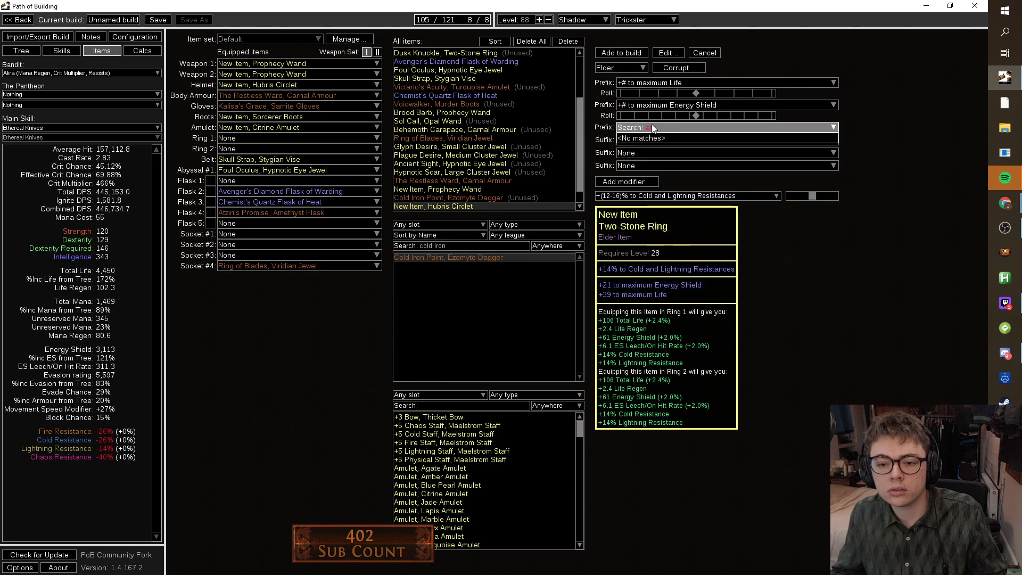
Change the influence of the Two-Stone Ring being crafted to Shaper.
left_click(619, 68)
left_click(617, 87)
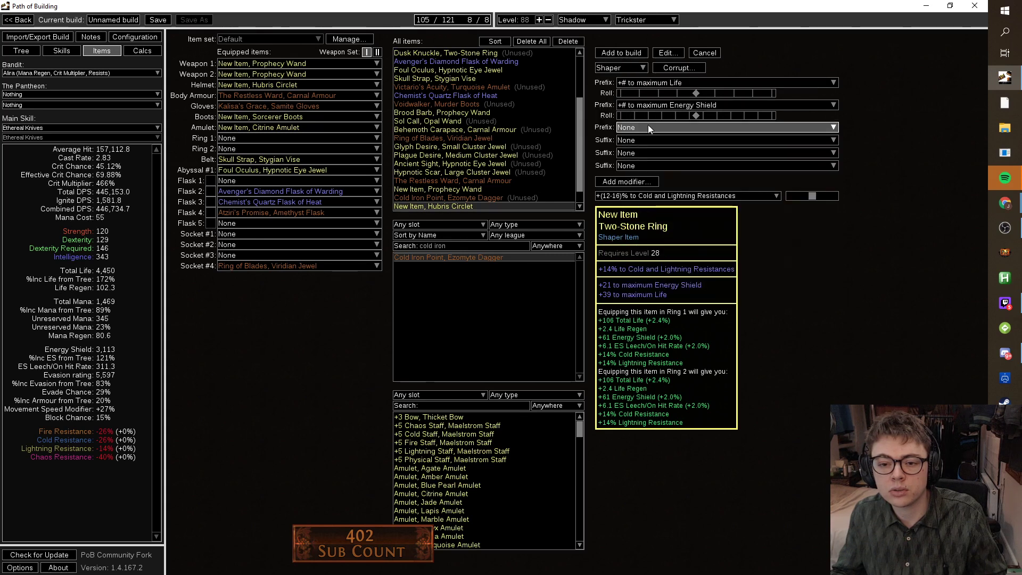
left_click(647, 127)
type("res")
key("Escape")
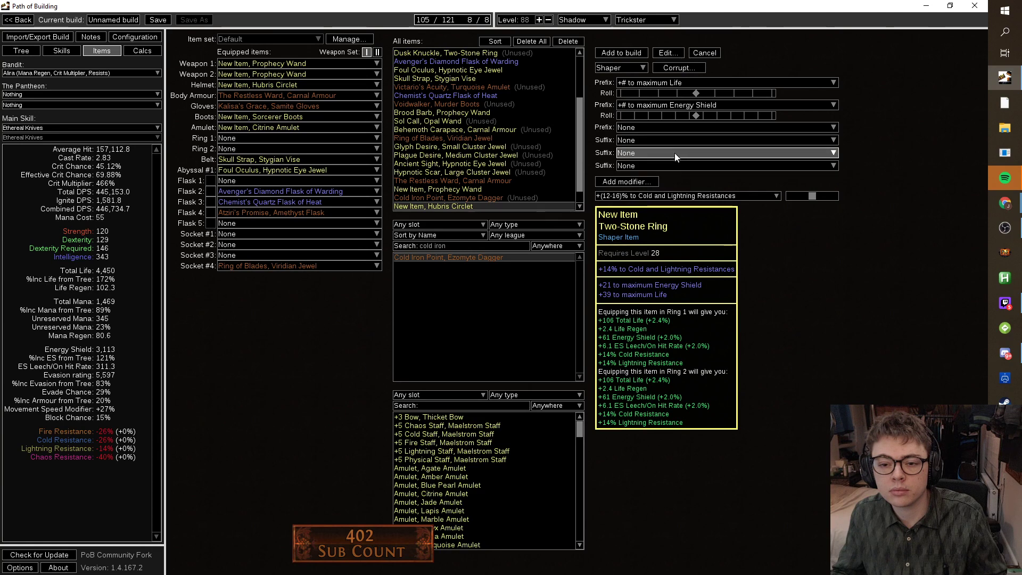
Give the ring the "Curse Enemies with Level # Assassin's Mark on Hit" suffix and add it to the build.
left_click(675, 152)
type("ass")
left_click(676, 163)
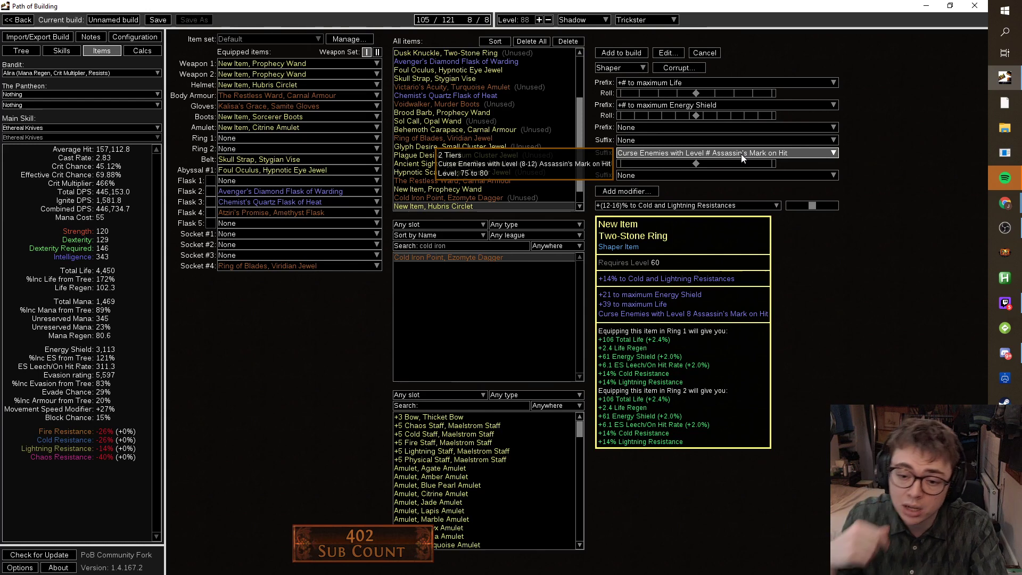
left_click(623, 52)
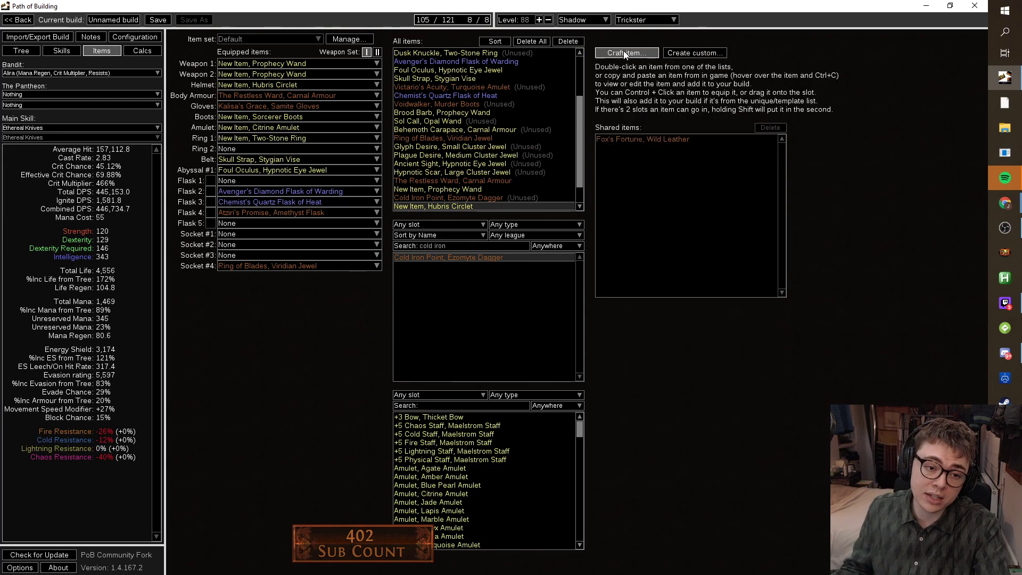
Craft a second rare Two-Stone Ring with a +60 to maximum Life prefix and add it to the build.
left_click(634, 52)
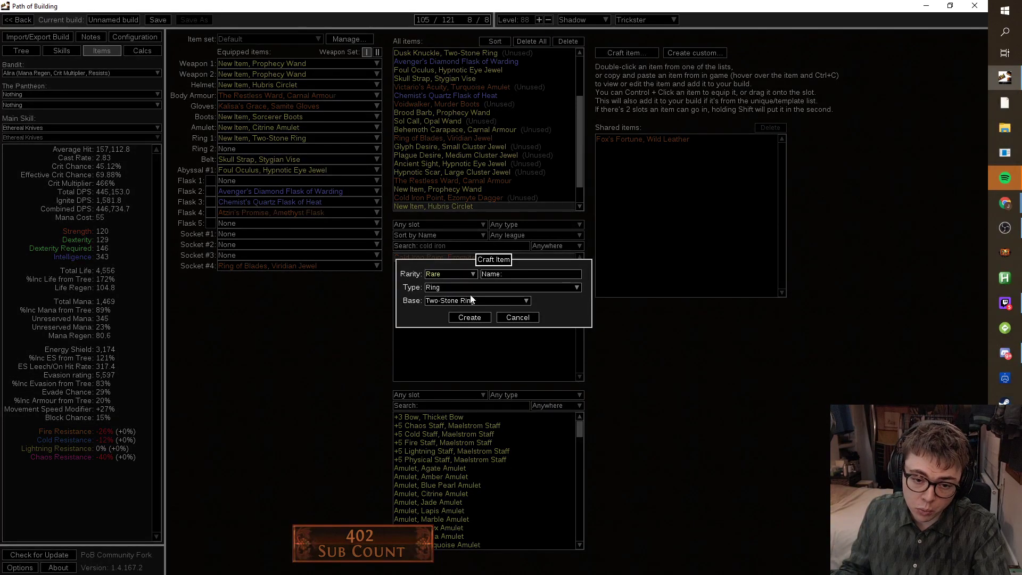
left_click(470, 317)
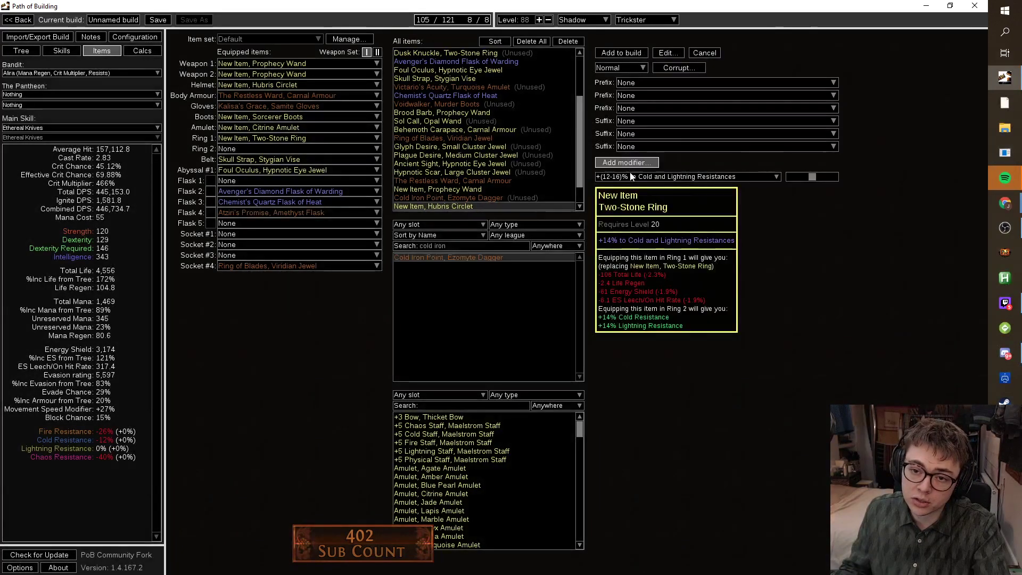
left_click(697, 84)
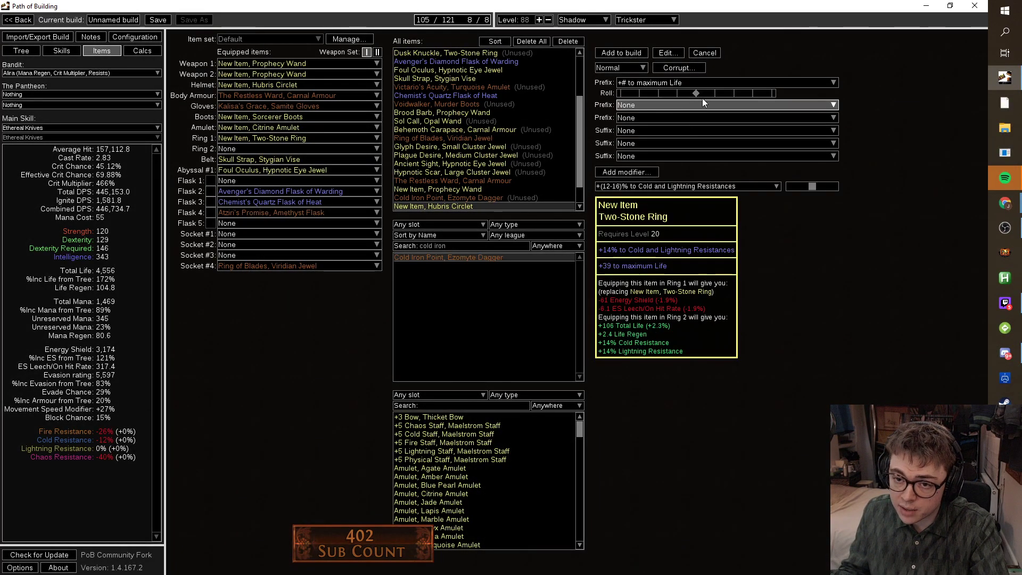
left_click_drag(703, 102, 734, 105)
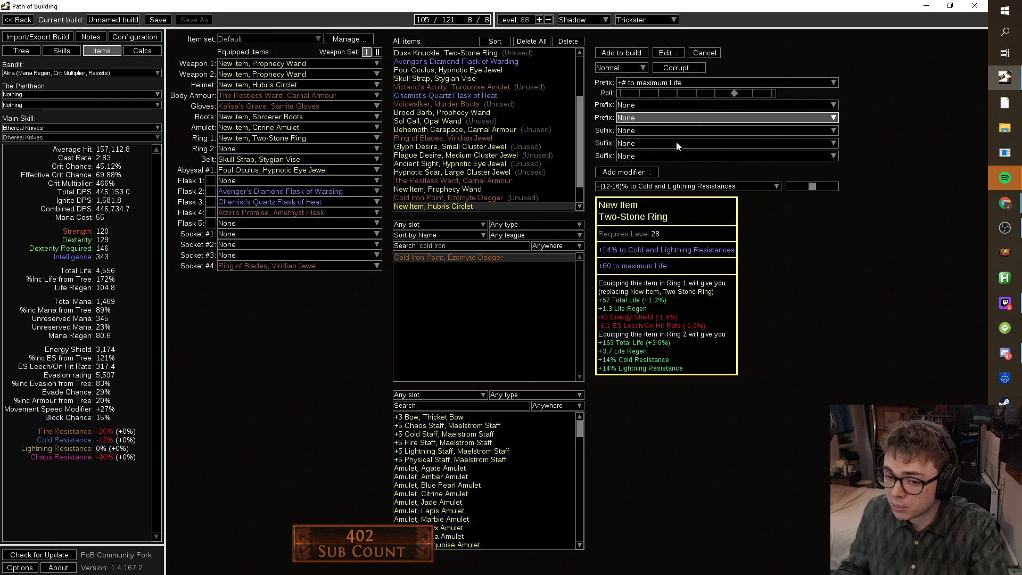
left_click(618, 54)
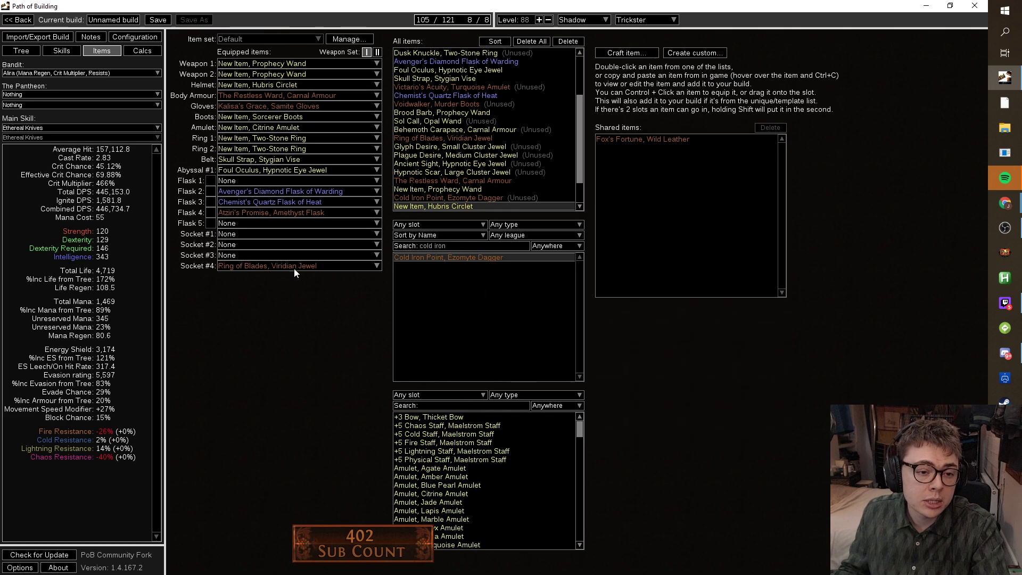
Create a rare abyss jewel with the Searching Eye Jewel base.
mouse_move(292, 161)
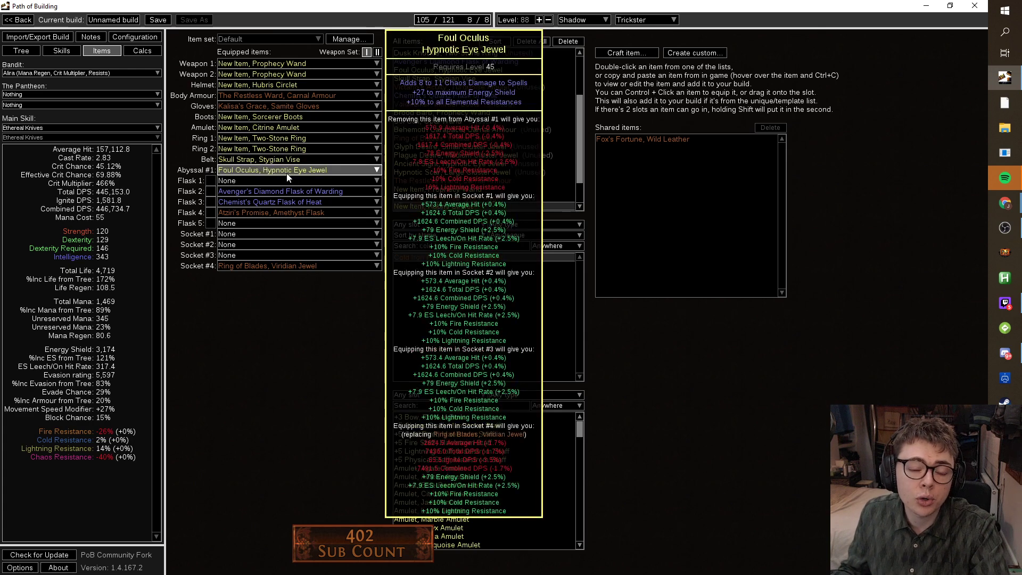
left_click(633, 53)
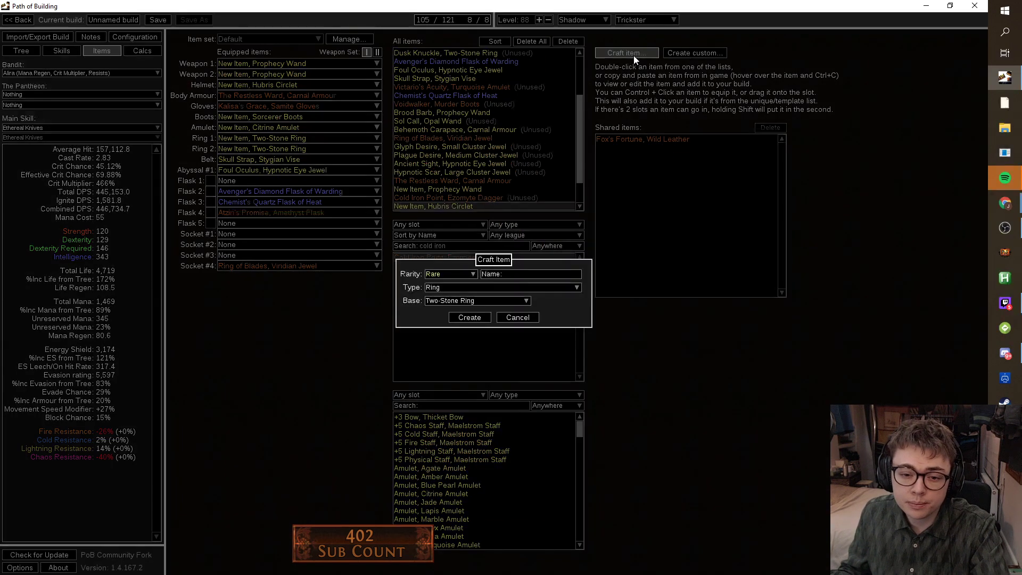
left_click(470, 287)
type("jewe")
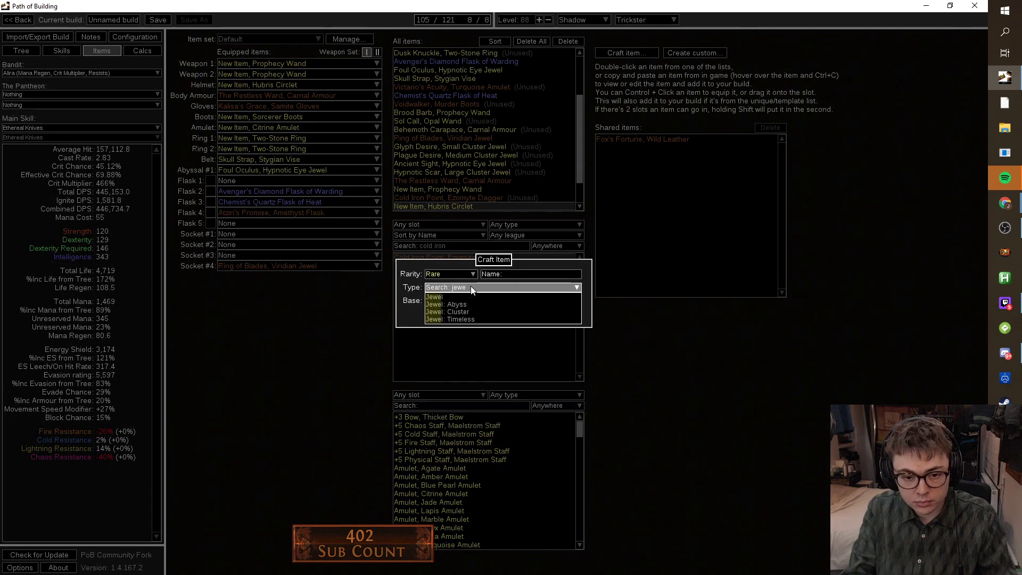
left_click(461, 305)
left_click(454, 300)
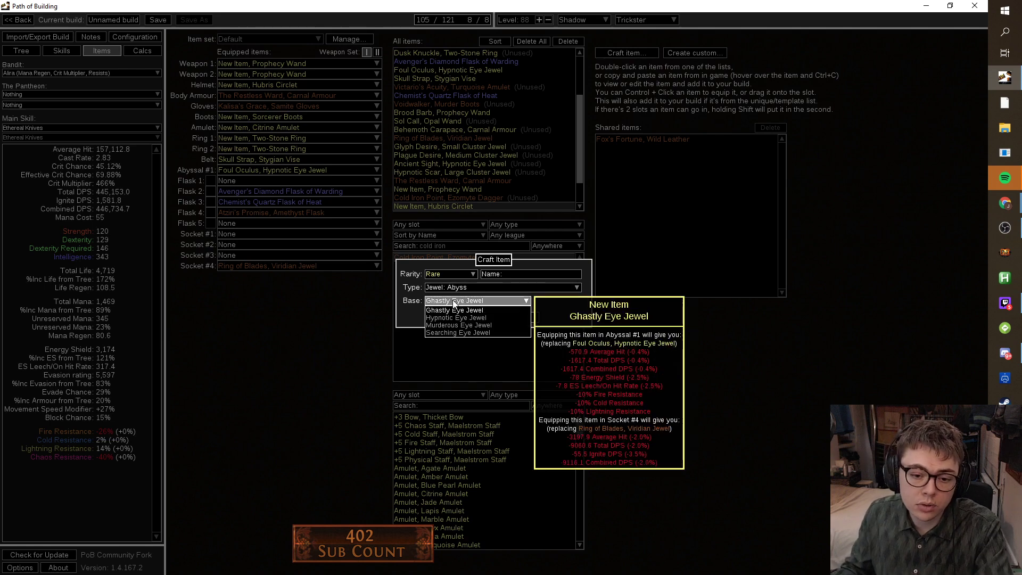
left_click(454, 332)
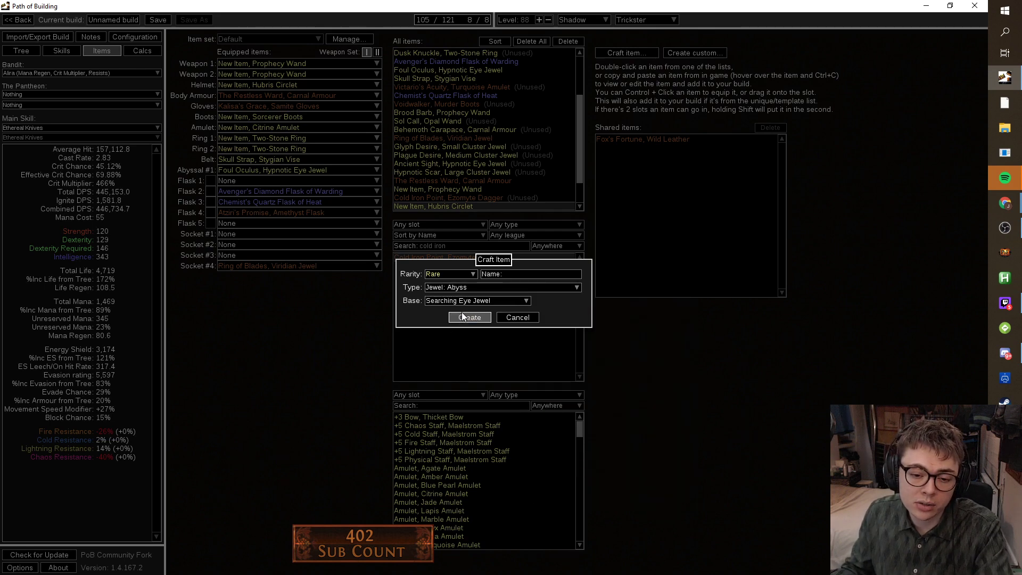
left_click(462, 301)
left_click(458, 332)
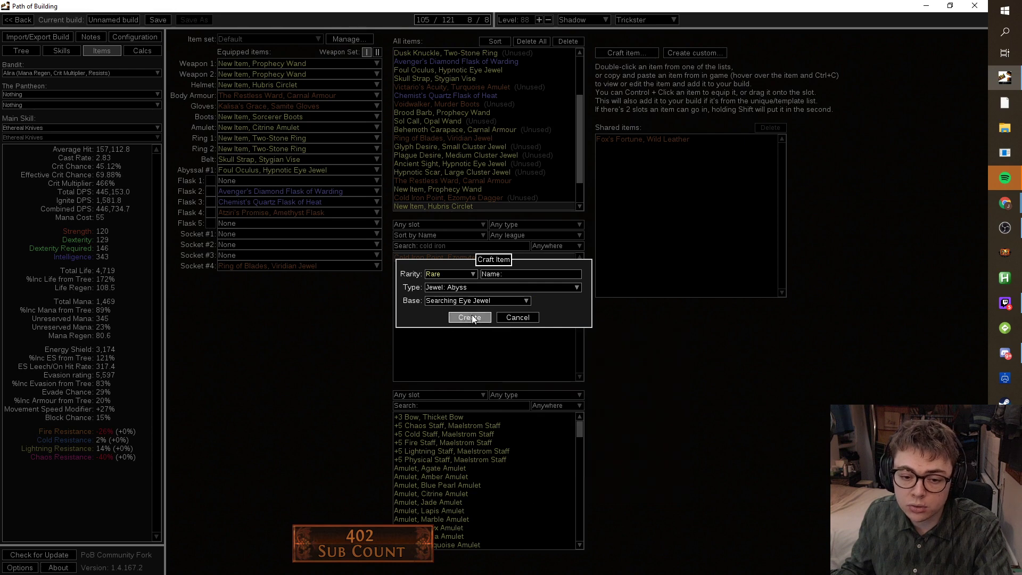
left_click(469, 318)
Give the jewel a maximum Life prefix and a chance to gain Onslaught on Kill suffix, and equip it in Abyssal #1.
left_click(697, 85)
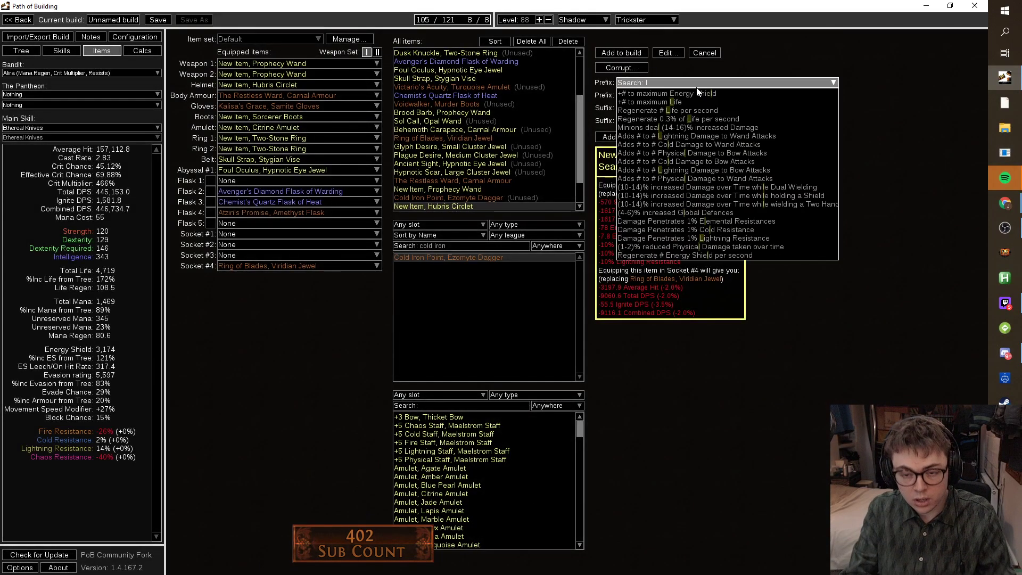
left_click(704, 92)
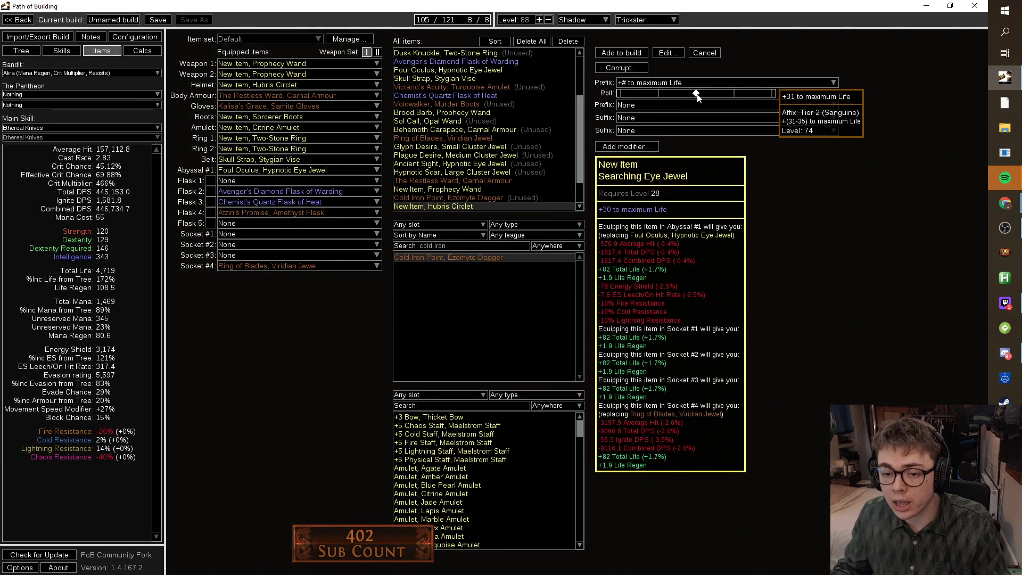
left_click(699, 130)
type("onsla")
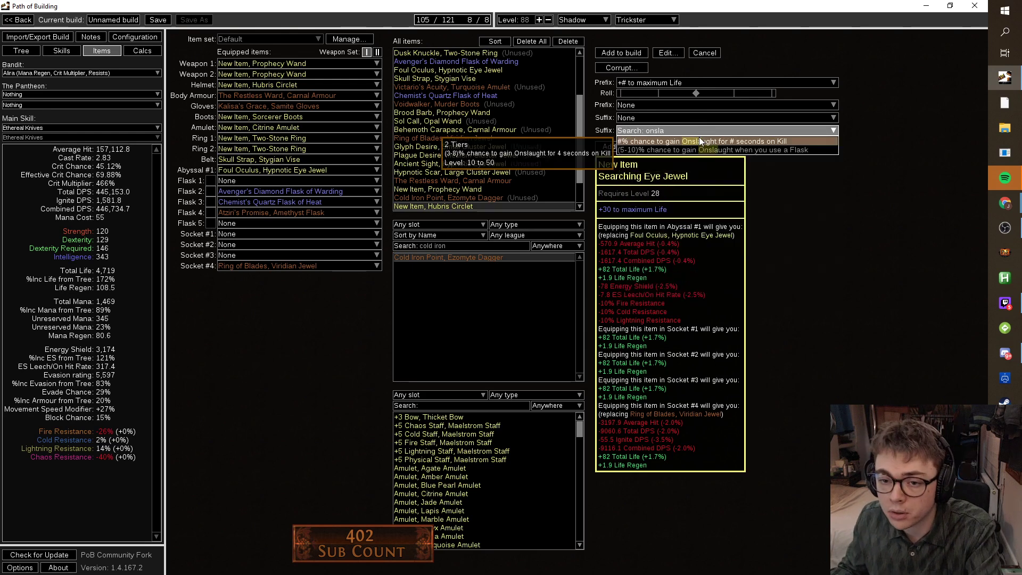
left_click(699, 141)
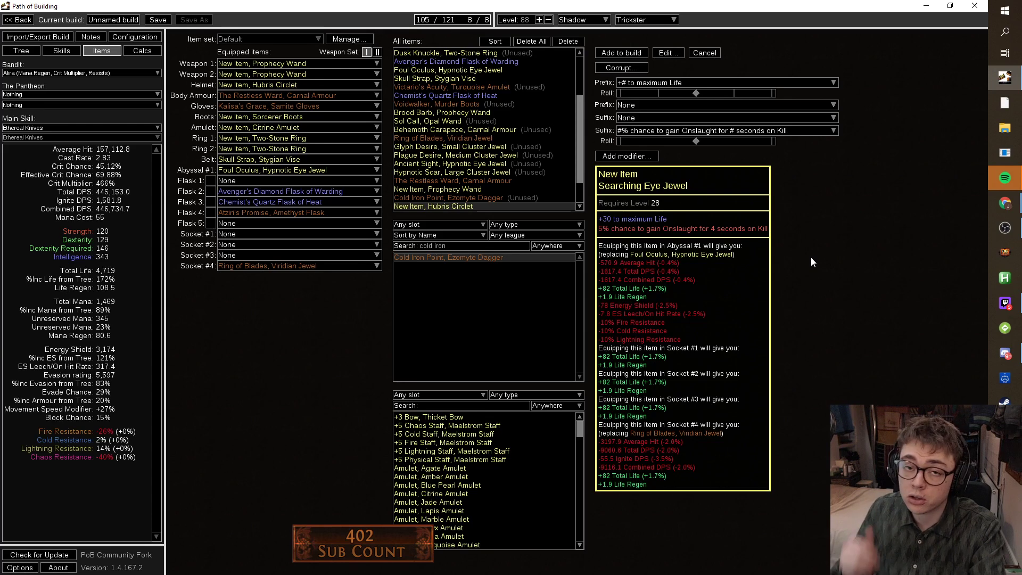
left_click(621, 53)
left_click_drag(453, 206, 278, 168)
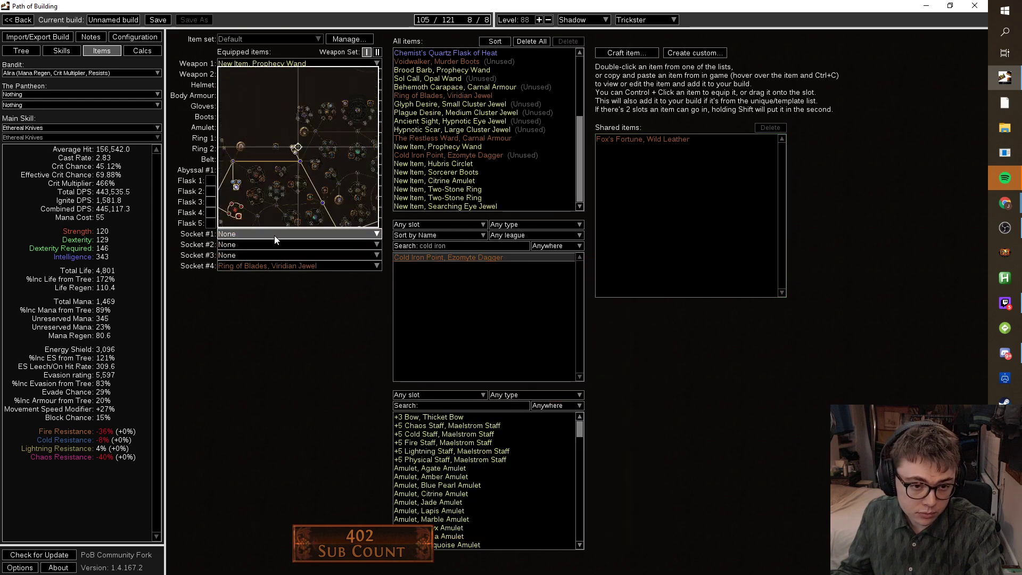
Search the unique items for "reach", check the Warlord's Reach entry and clear the search.
left_click(636, 56)
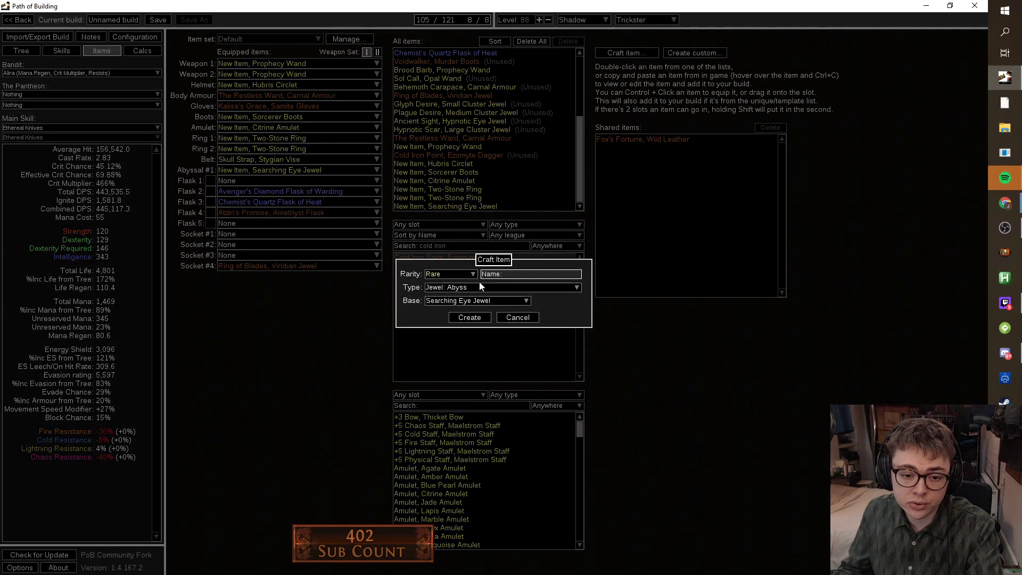
left_click(511, 317)
left_click(504, 248)
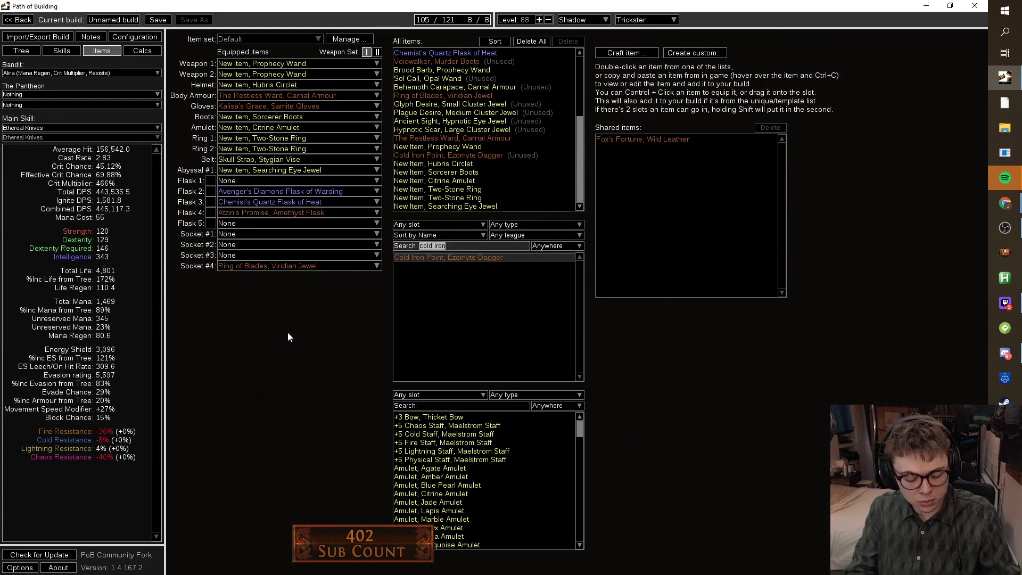
type("reach")
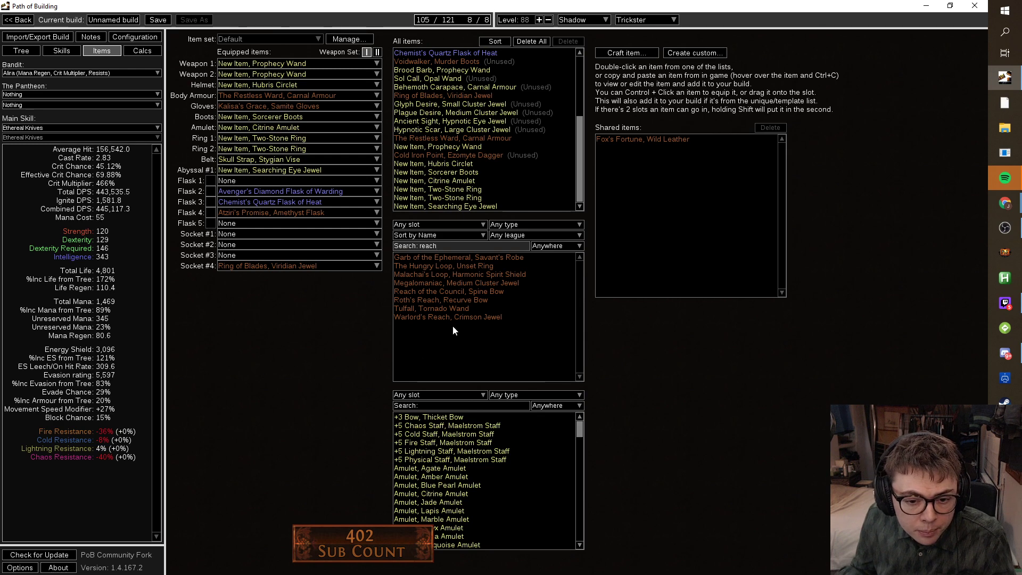
mouse_move(454, 316)
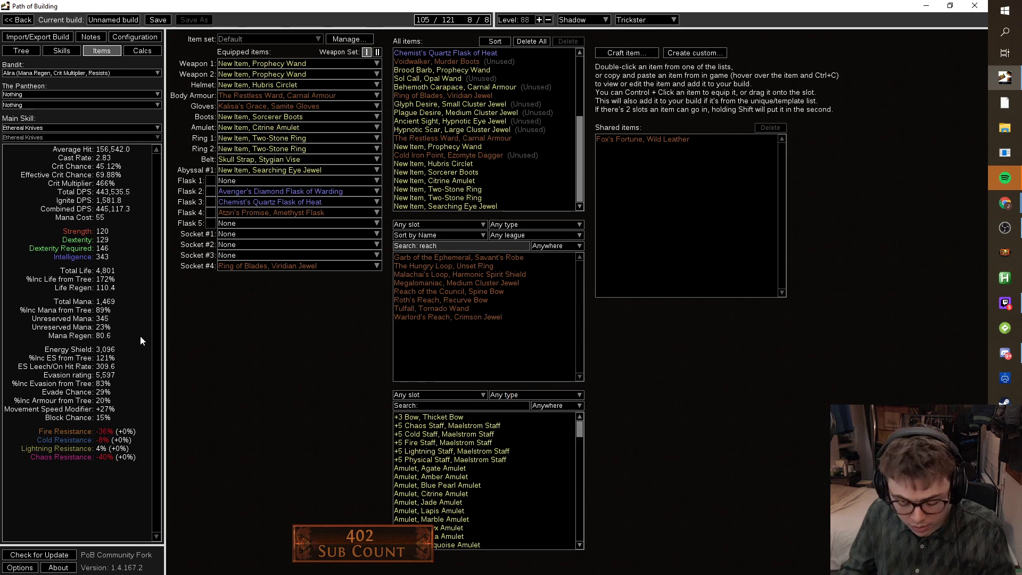
key("BackSpace")
key("BackSpace")
key("BackSpace")
key("BackSpace")
key("BackSpace")
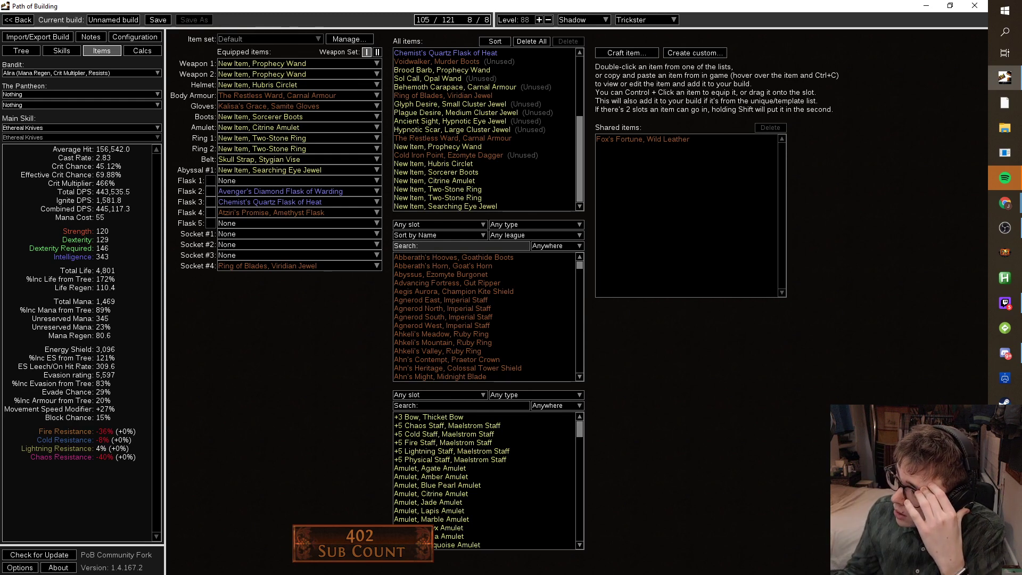
Find the unique jewel Poacher's Aim, add it to the build and equip it in Socket #3.
key("alt+Tab")
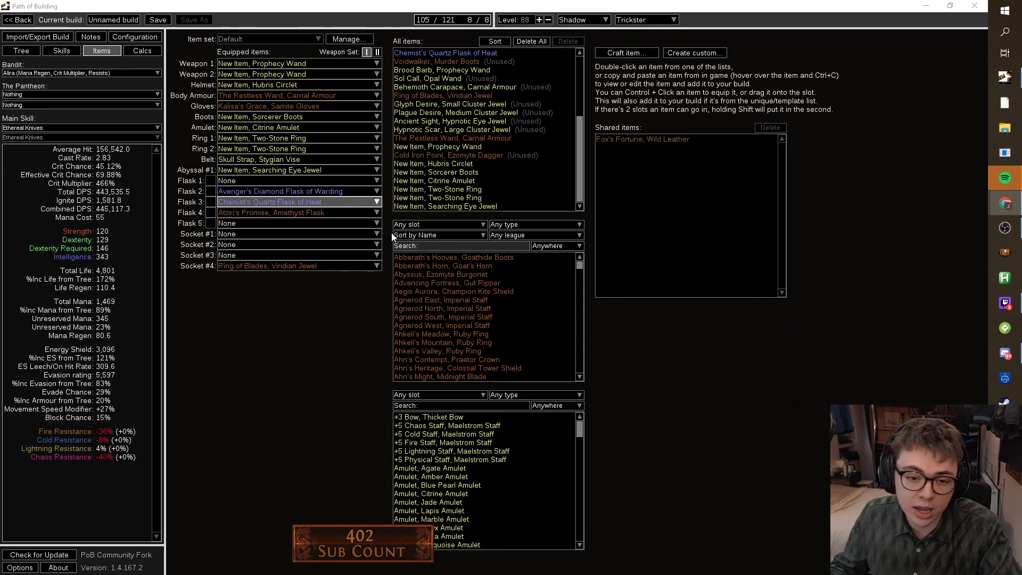
left_click(428, 240)
type("poacher")
double_click(512, 273)
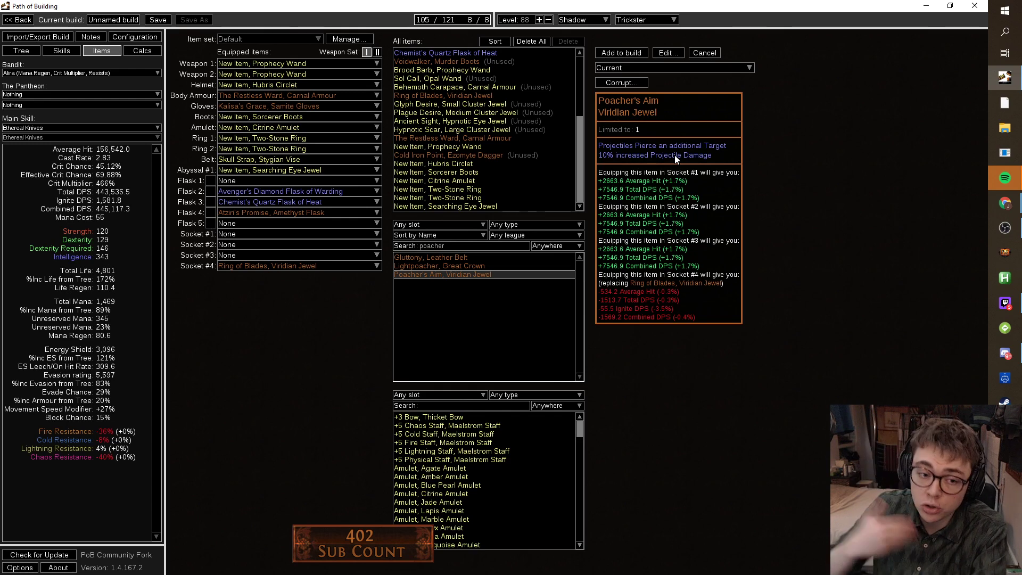
left_click(621, 53)
left_click_drag(479, 206, 276, 250)
Craft a rare item of the Jewel type with the Cobalt Jewel base.
mouse_move(292, 121)
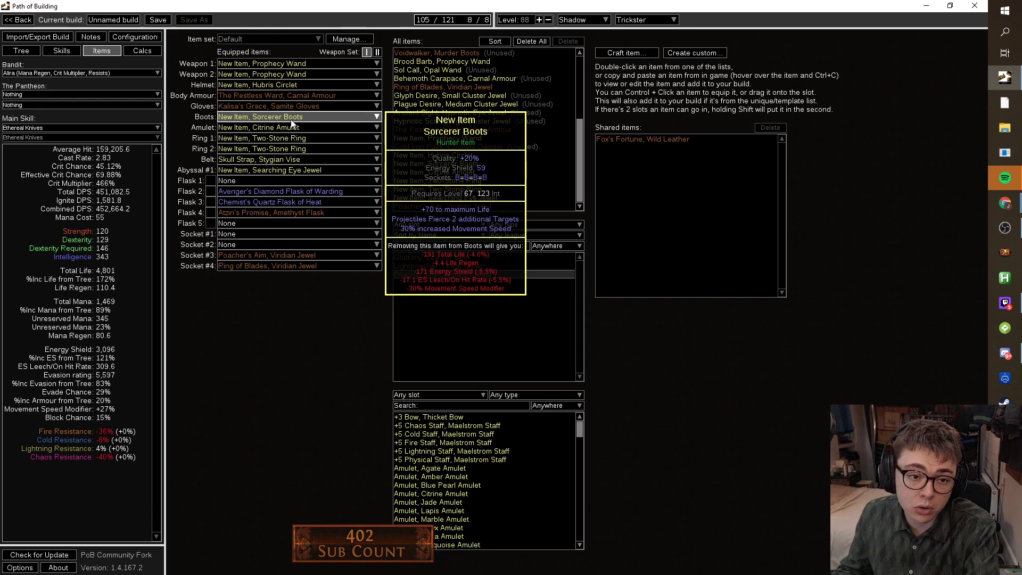
mouse_move(292, 90)
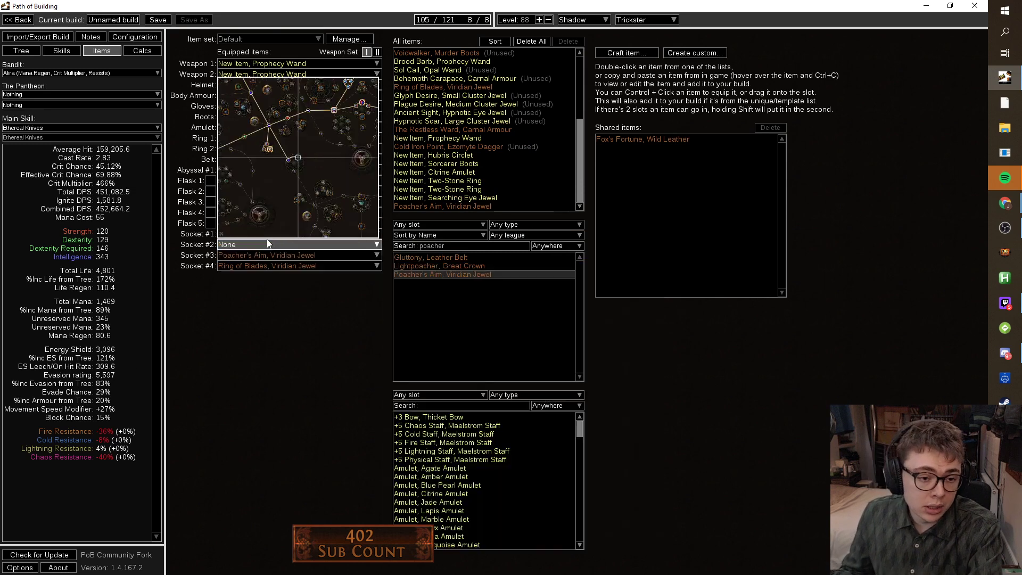
left_click(627, 55)
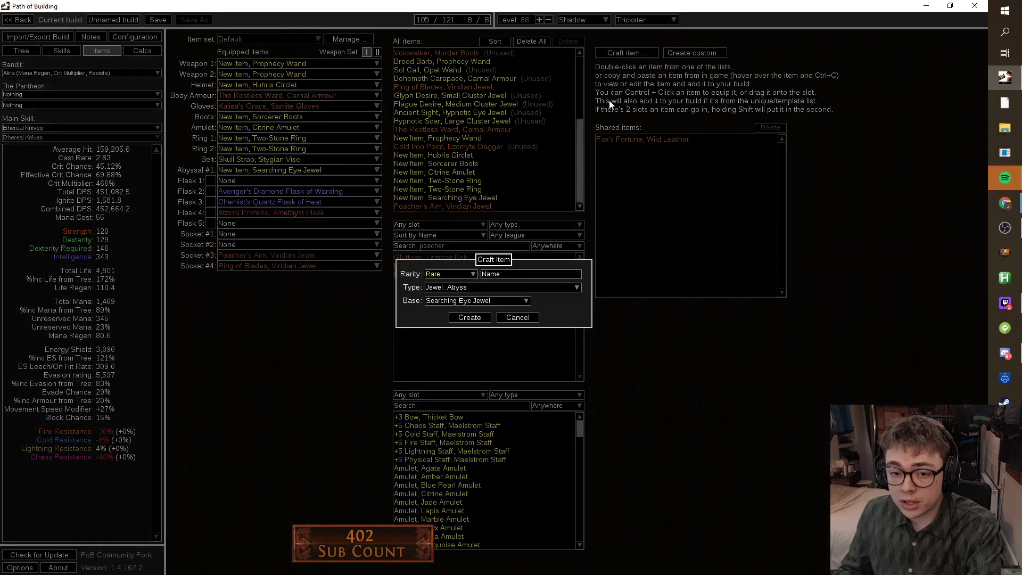
left_click(482, 287)
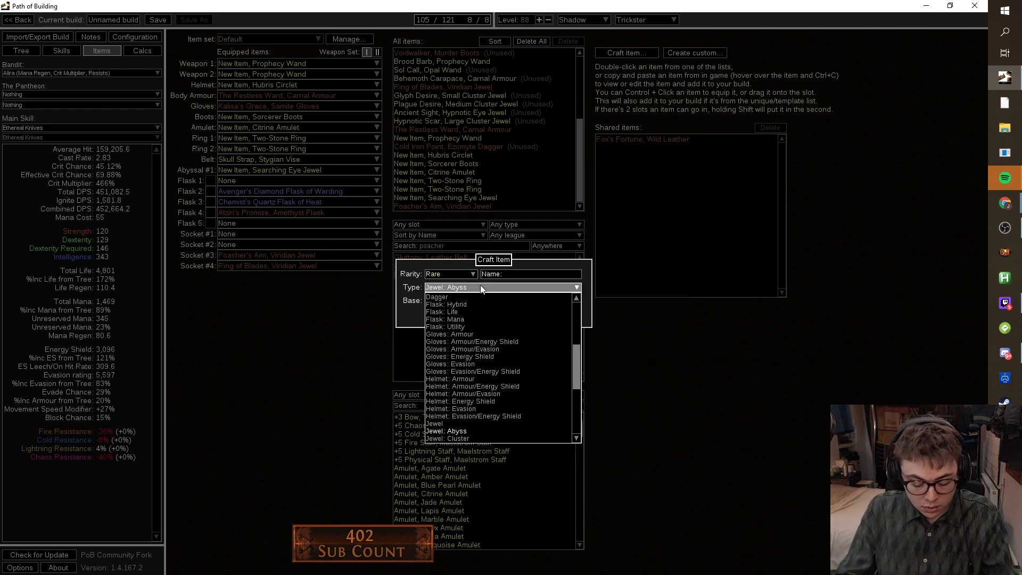
type("life")
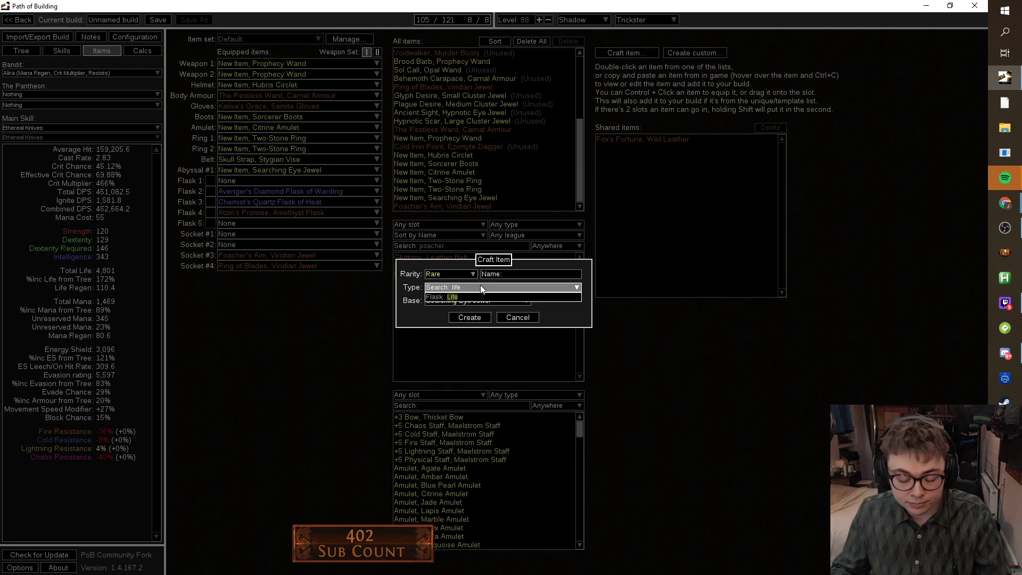
type("jewe")
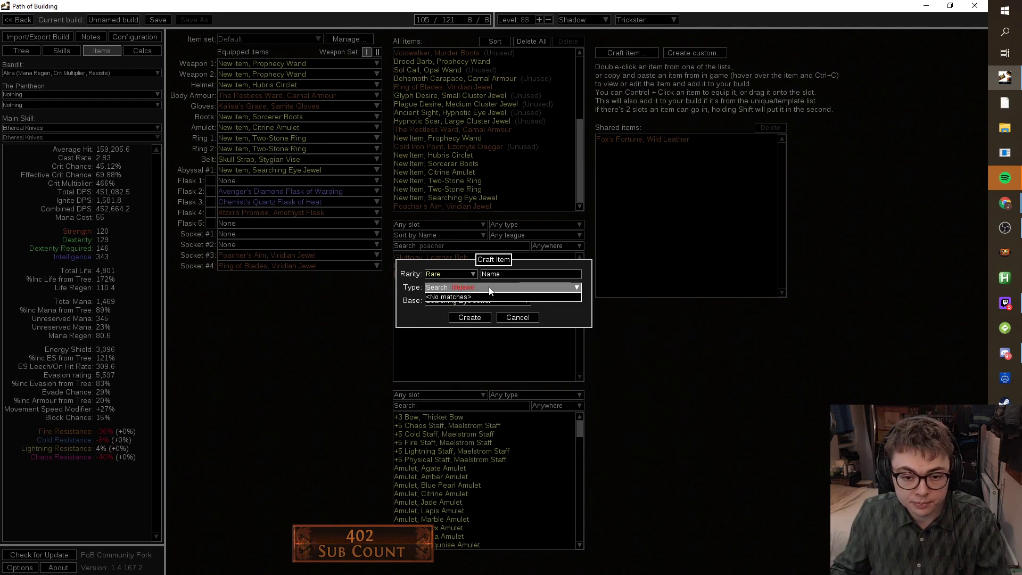
key("Escape")
left_click(456, 289)
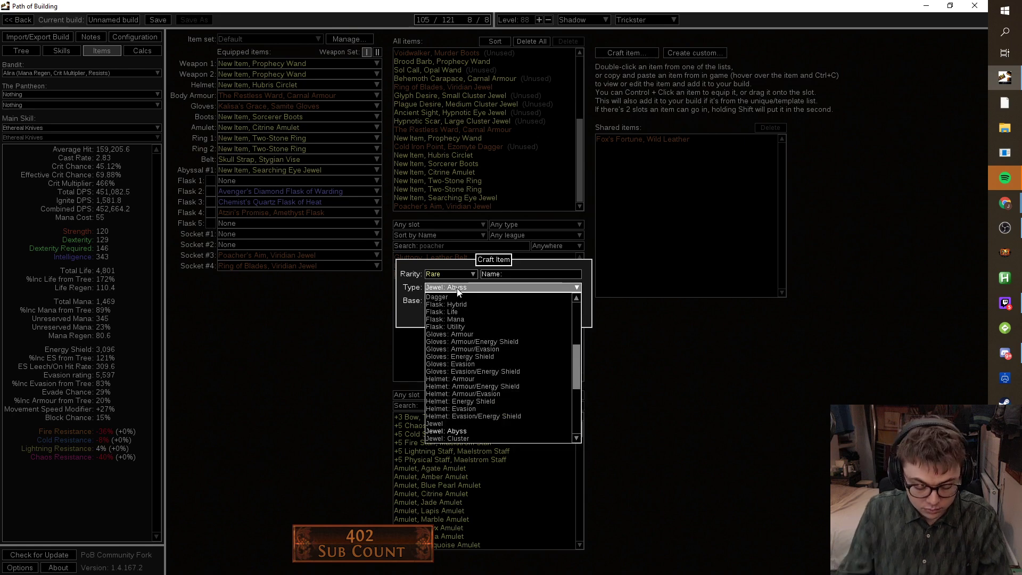
type("jewe")
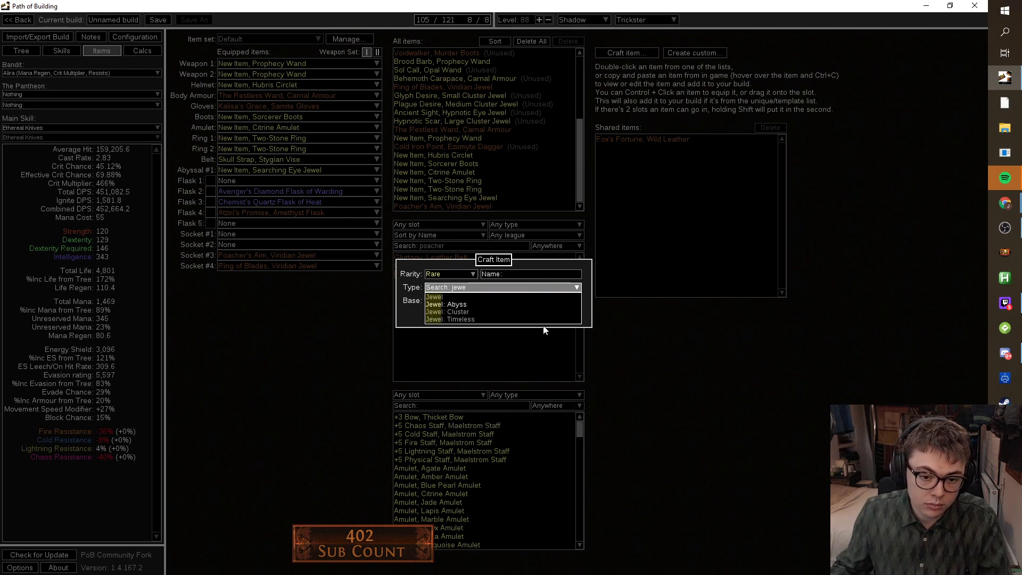
left_click(499, 297)
left_click(469, 317)
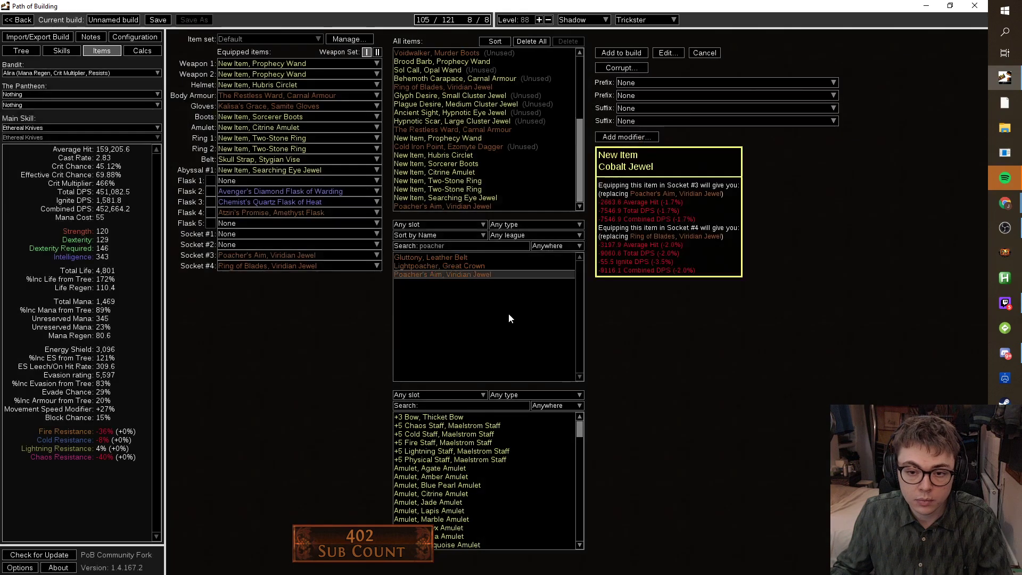
Give the Cobalt Jewel a 7% increased maximum Life prefix and a +12% Global Critical Strike Multiplier suffix.
left_click(750, 81)
type("life")
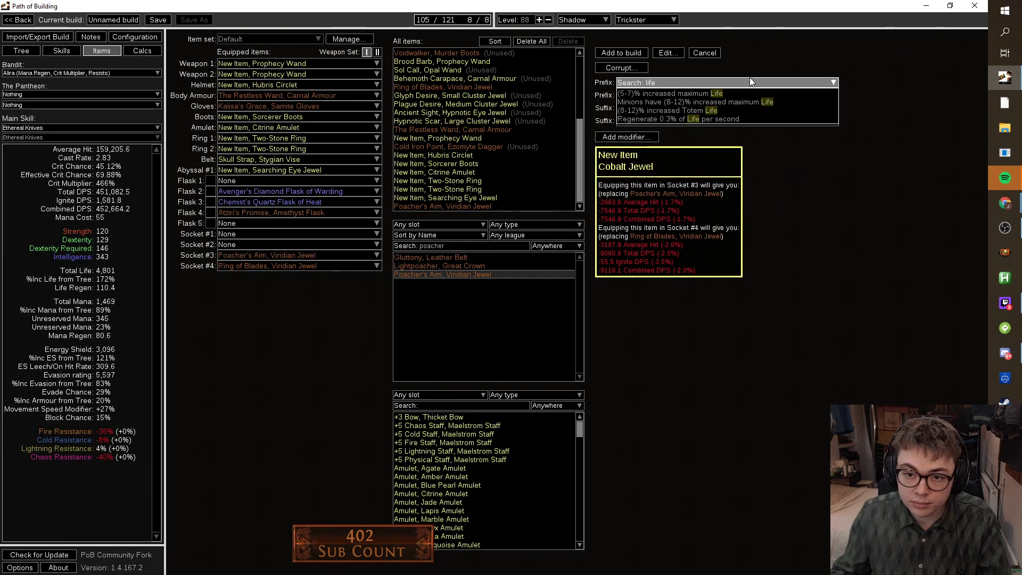
left_click(750, 92)
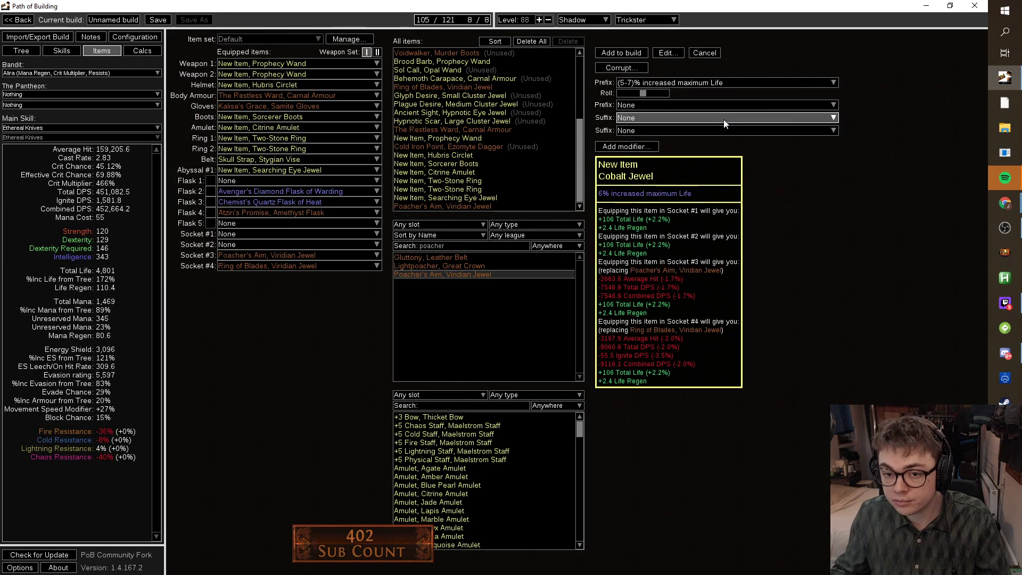
left_click(723, 118)
type("crit multi")
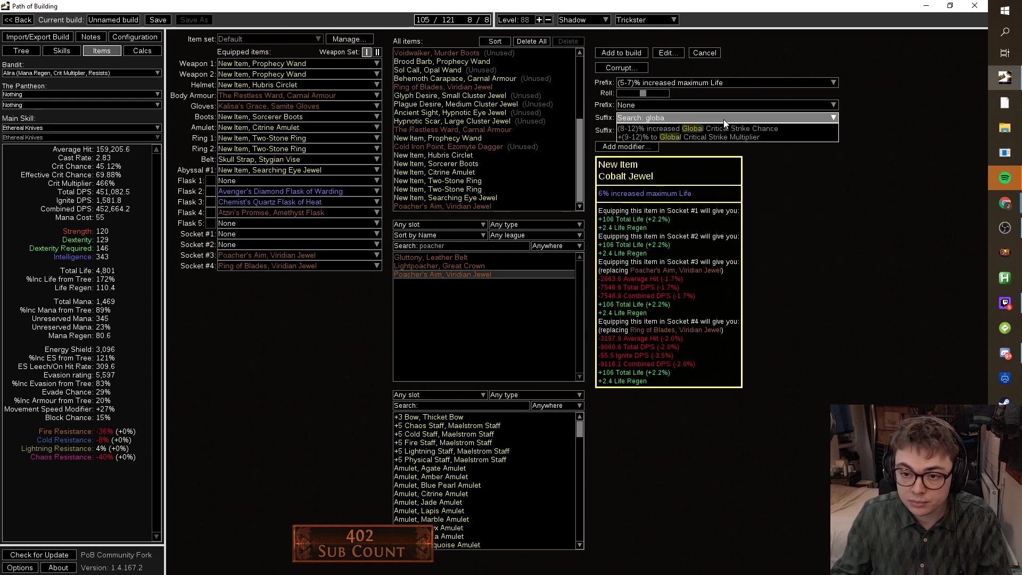
left_click(714, 135)
left_click_drag(643, 93, 699, 90)
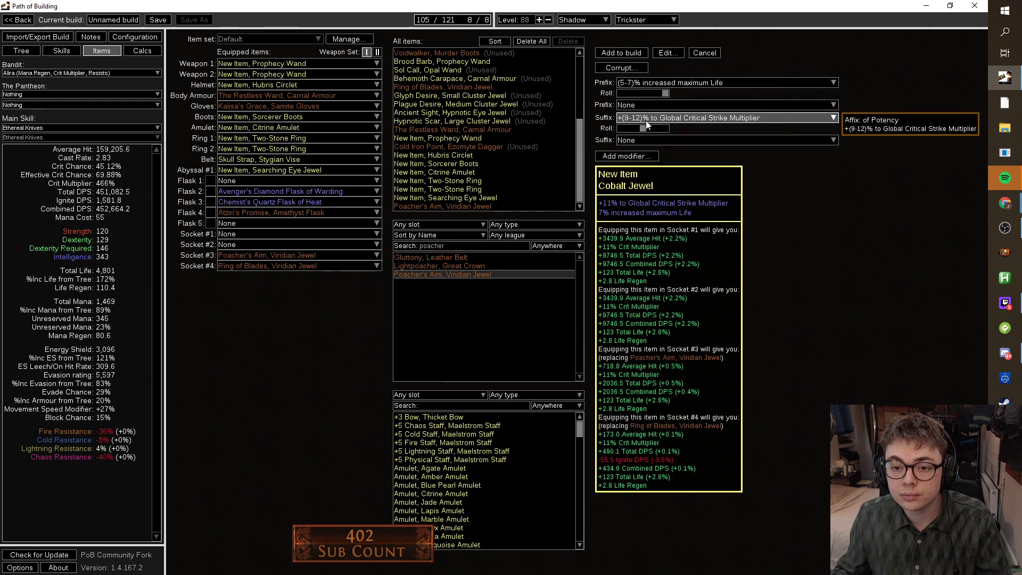
left_click_drag(644, 128, 761, 165)
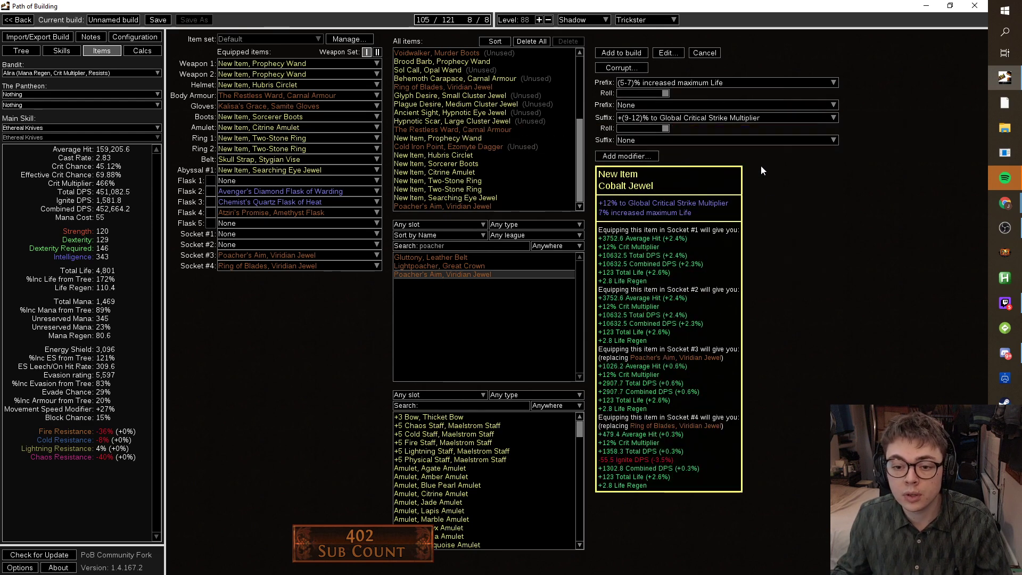
Add the Cobalt Jewel to the build and equip it in both Socket #1 and Socket #2.
left_click(621, 52)
left_click_drag(508, 209, 272, 238)
left_click_drag(479, 211, 280, 241)
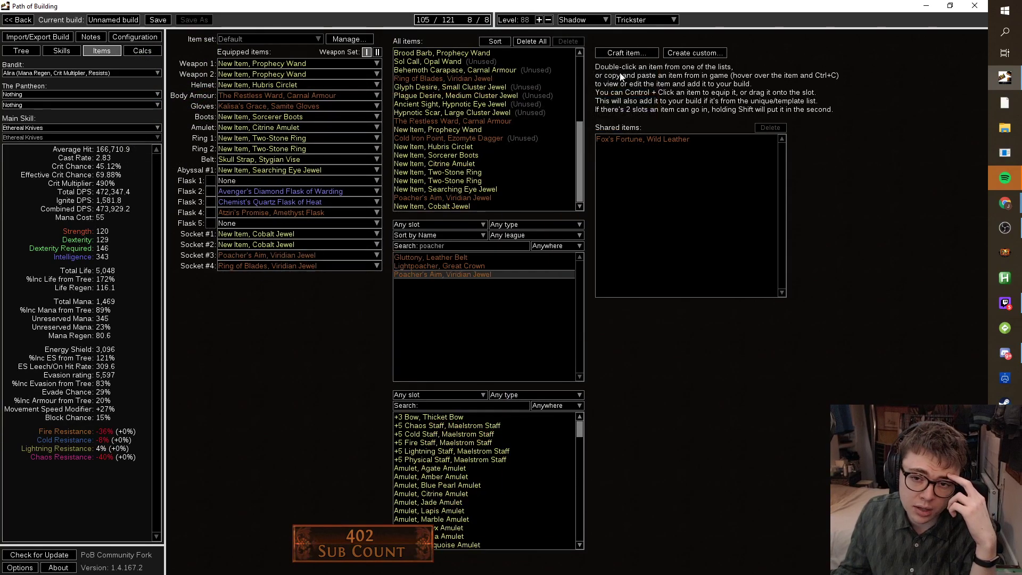
Craft a utility flask with the Quicksilver Flask base.
left_click(626, 53)
left_click(476, 287)
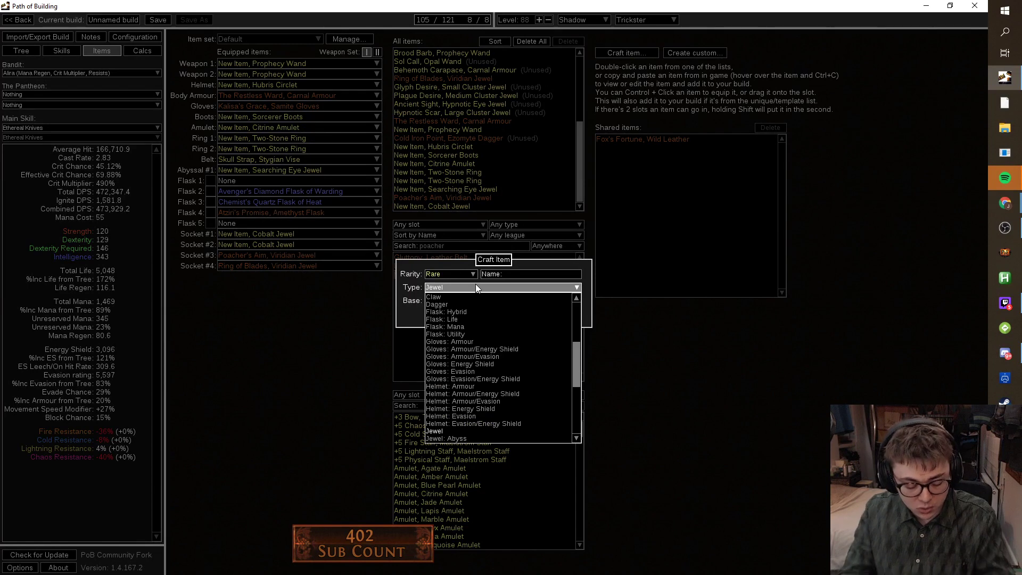
type("flask")
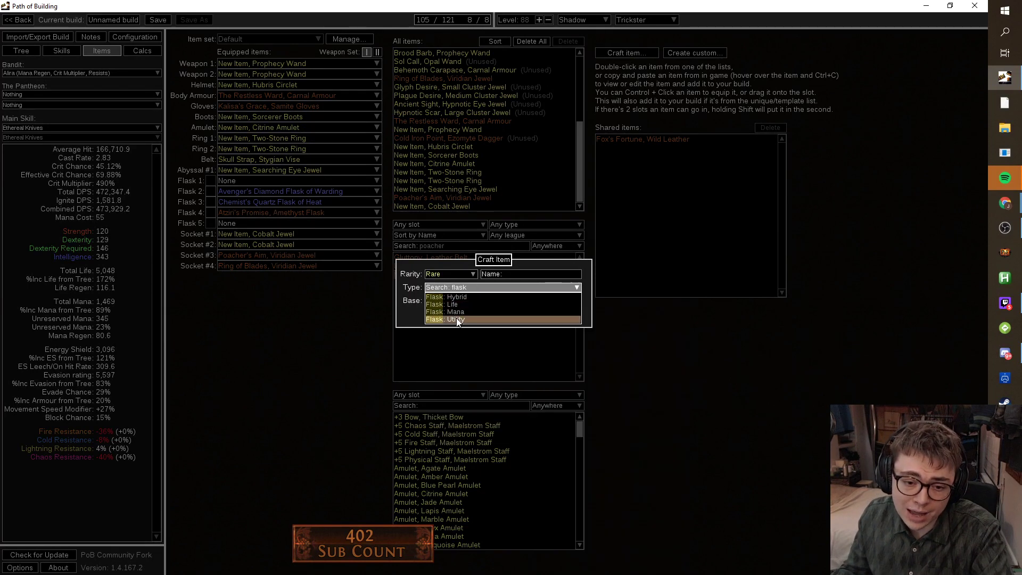
left_click(450, 319)
left_click(469, 300)
left_click(446, 414)
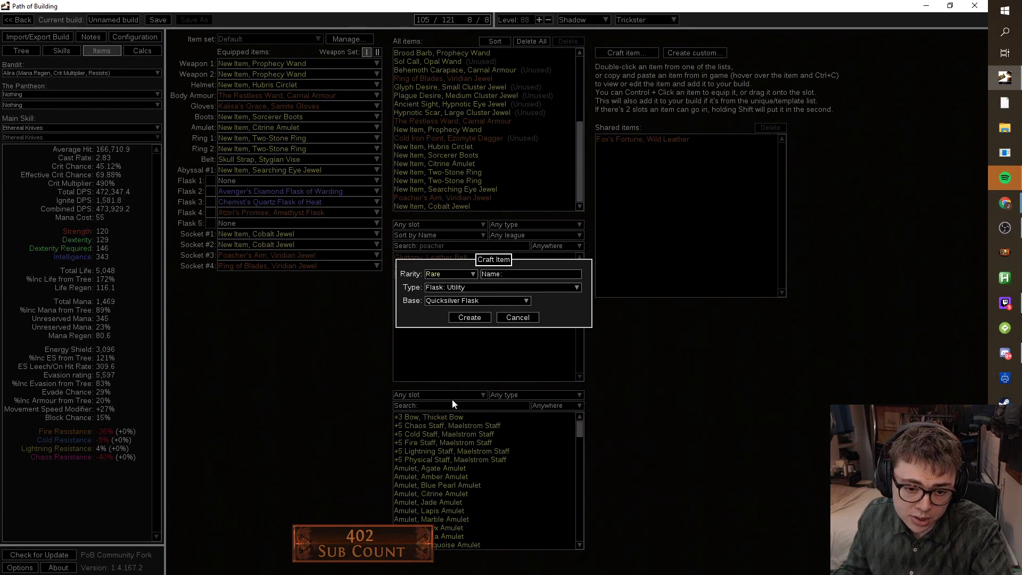
left_click(464, 320)
Give the Quicksilver Flask the of Adrenaline suffix at 30% increased Movement Speed and add it to the build.
left_click(678, 67)
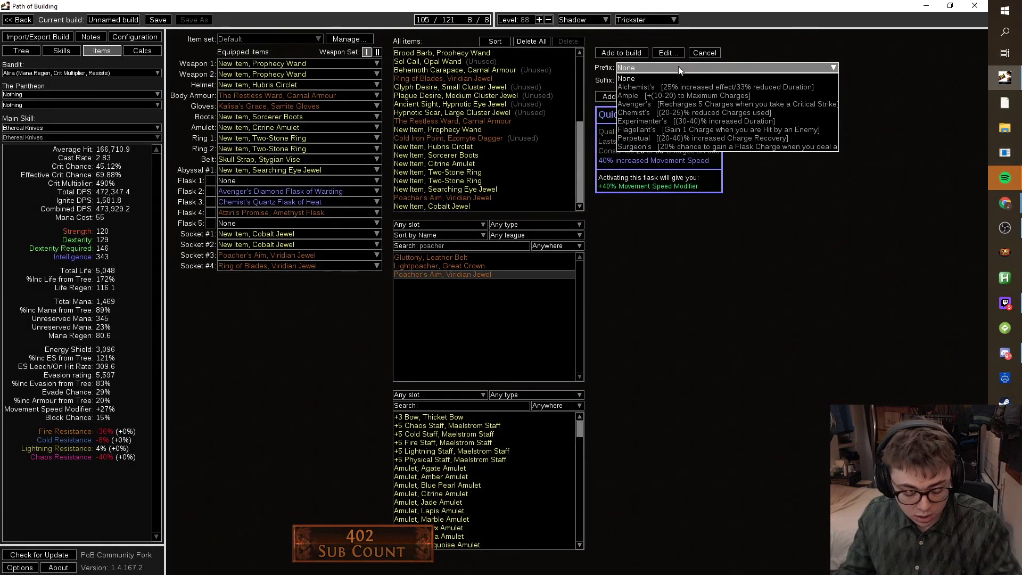
left_click(752, 282)
left_click(663, 80)
type("a")
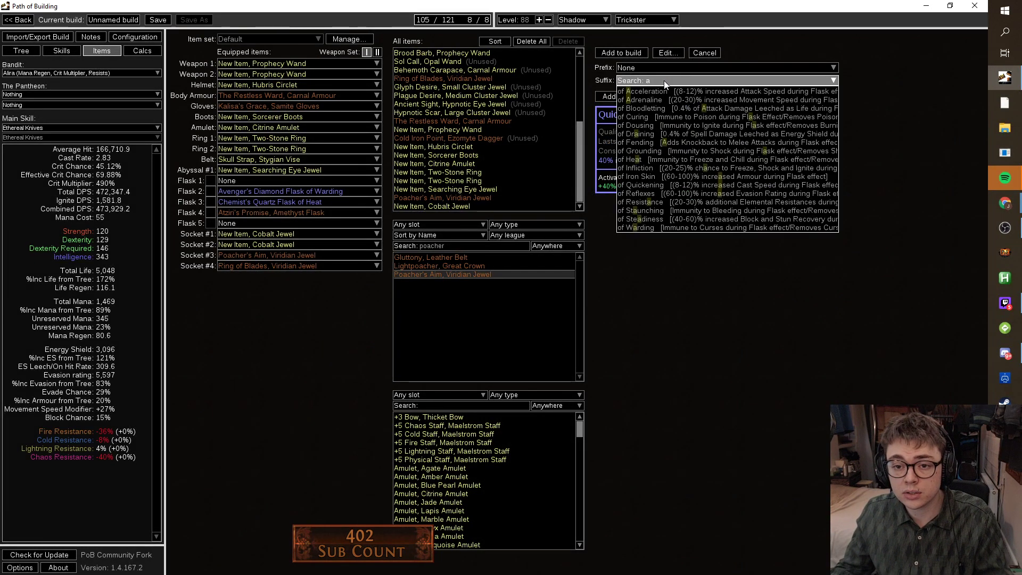
left_click(656, 99)
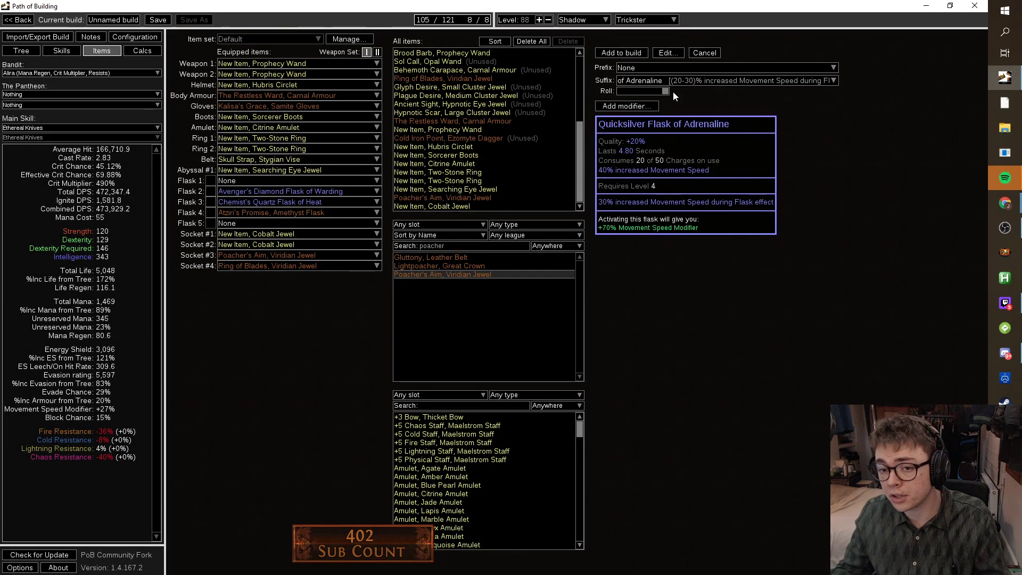
left_click(608, 54)
Equip the Quicksilver Flask of Adrenaline in Flask 5 and set Flask 1 to None.
left_click(298, 223)
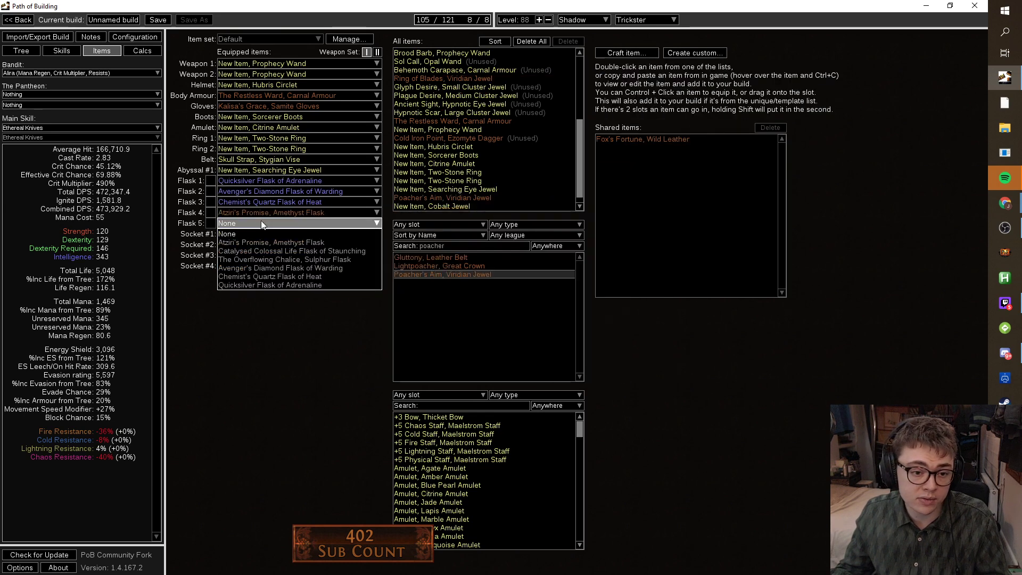
left_click(269, 285)
left_click(241, 181)
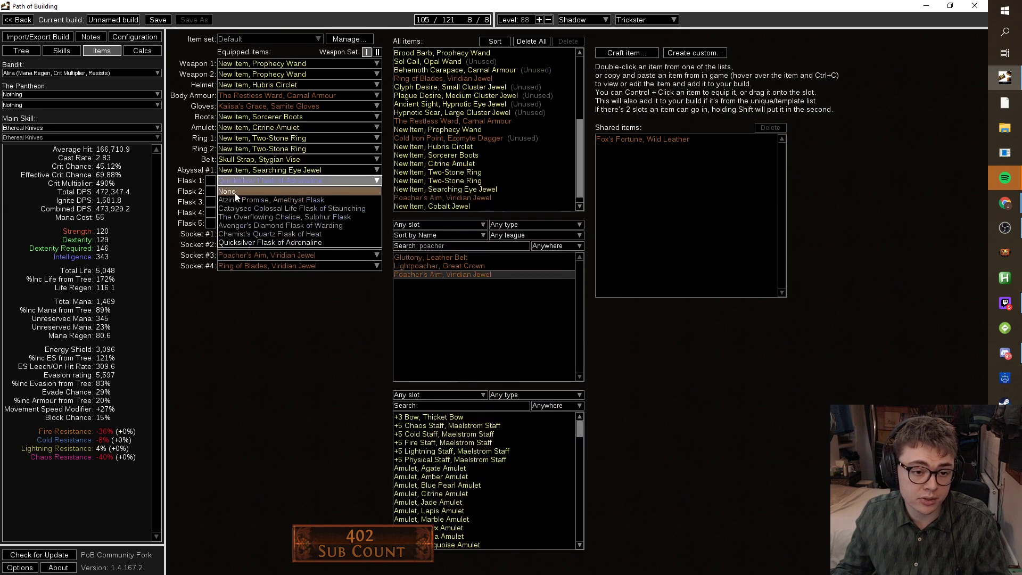
left_click(238, 193)
Craft a life flask with the Eternal Life Flask base.
left_click(631, 52)
left_click(453, 301)
left_click(464, 287)
left_click(464, 286)
left_click(441, 416)
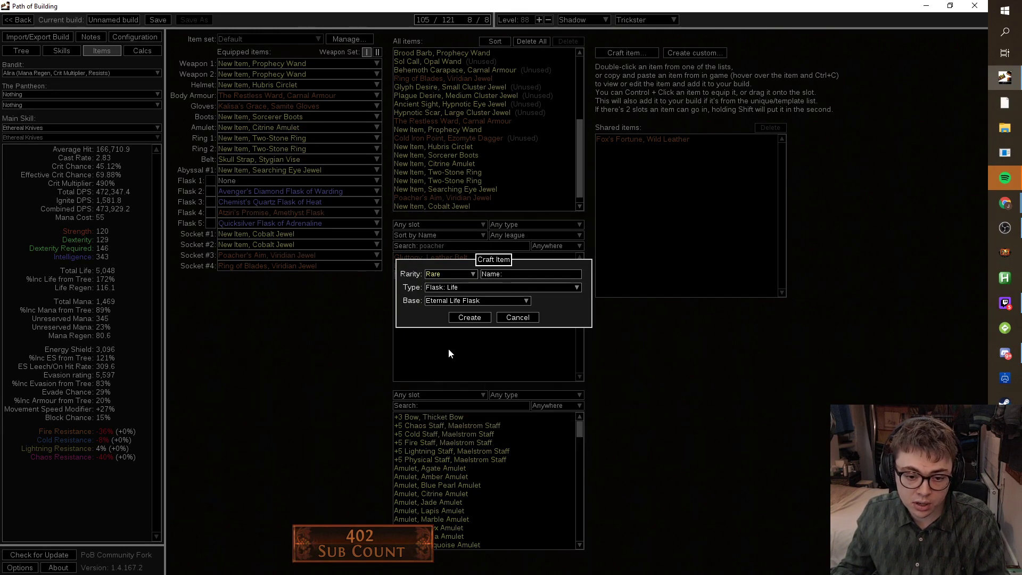
left_click(458, 302)
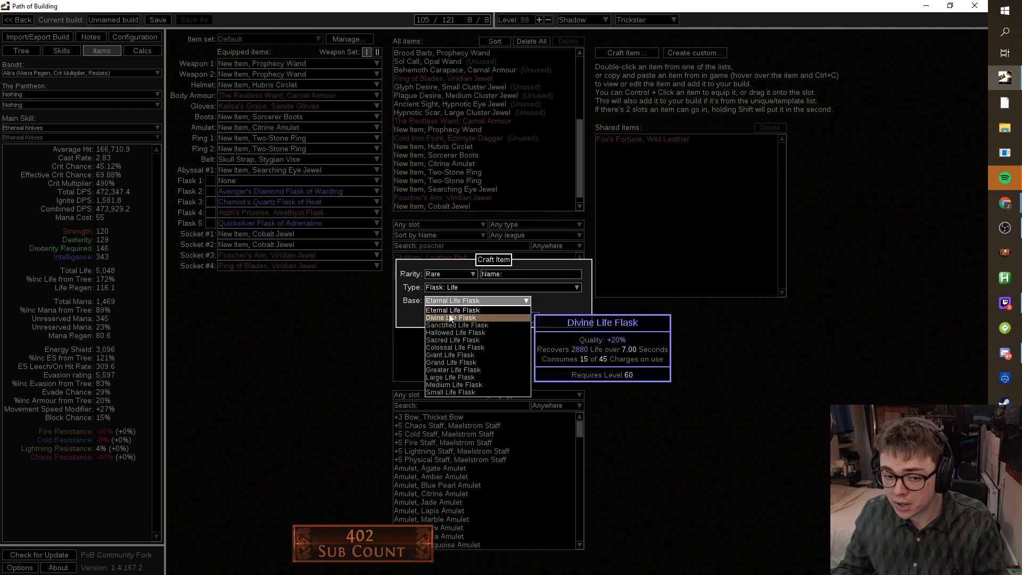
left_click(452, 310)
left_click(463, 317)
Give the Eternal Life Flask the Catalysed prefix with 50% increased Recovery rate.
left_click(640, 68)
type("c")
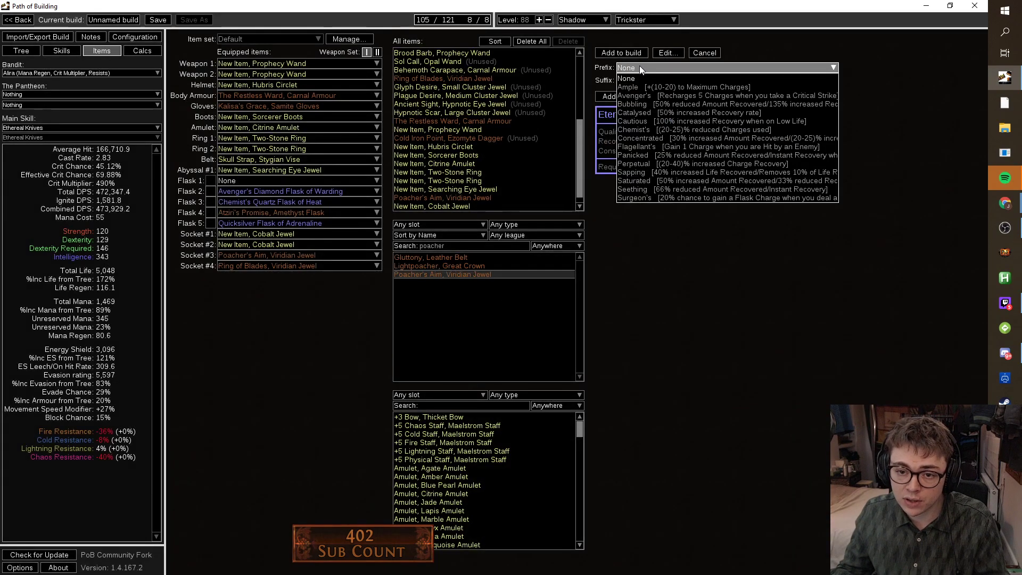
type("ara")
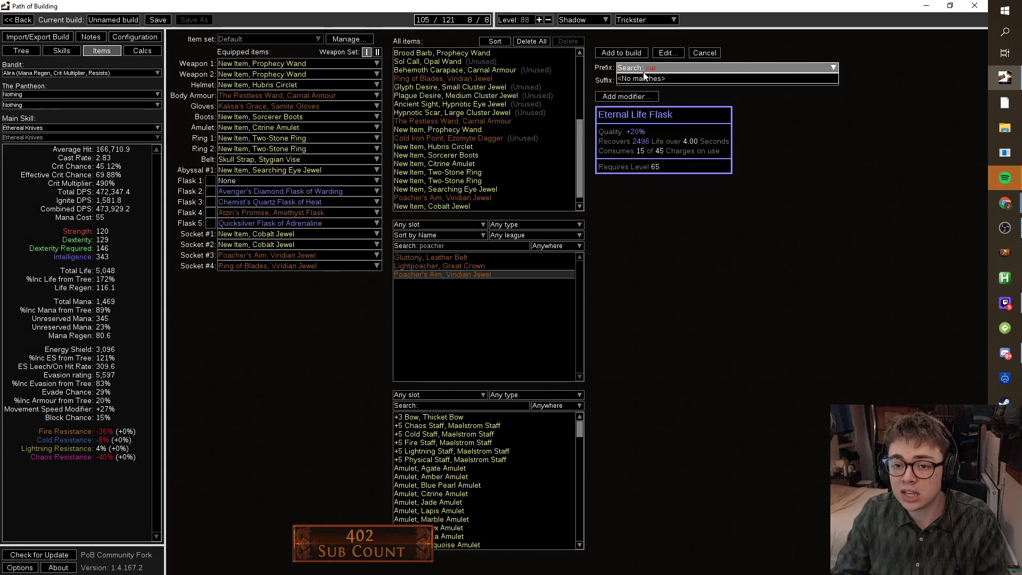
key("BackSpace")
type("t")
left_click(646, 78)
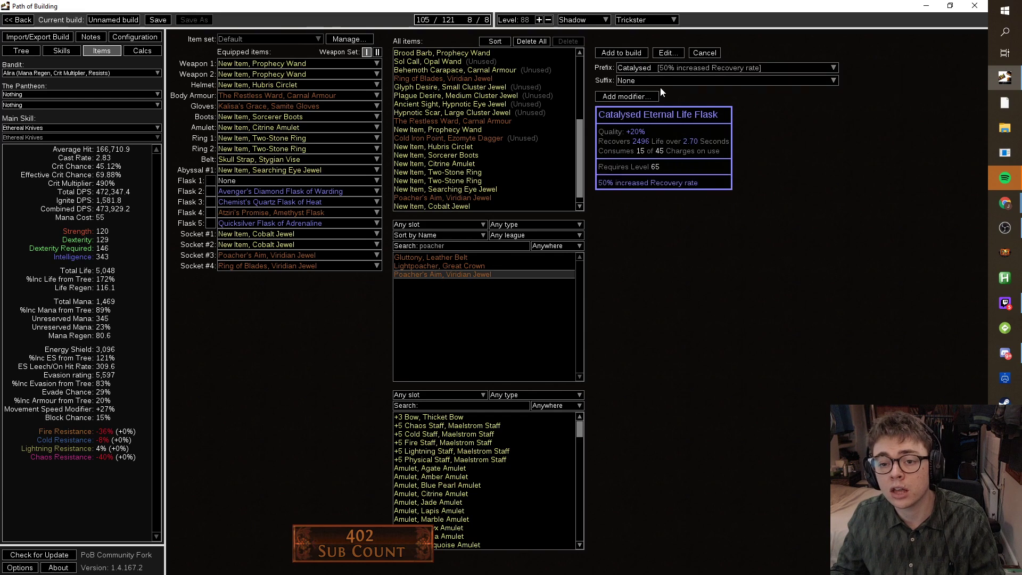
Give the life flask the of Staunching suffix and add it to the build in Flask 1.
left_click(663, 80)
type("staun")
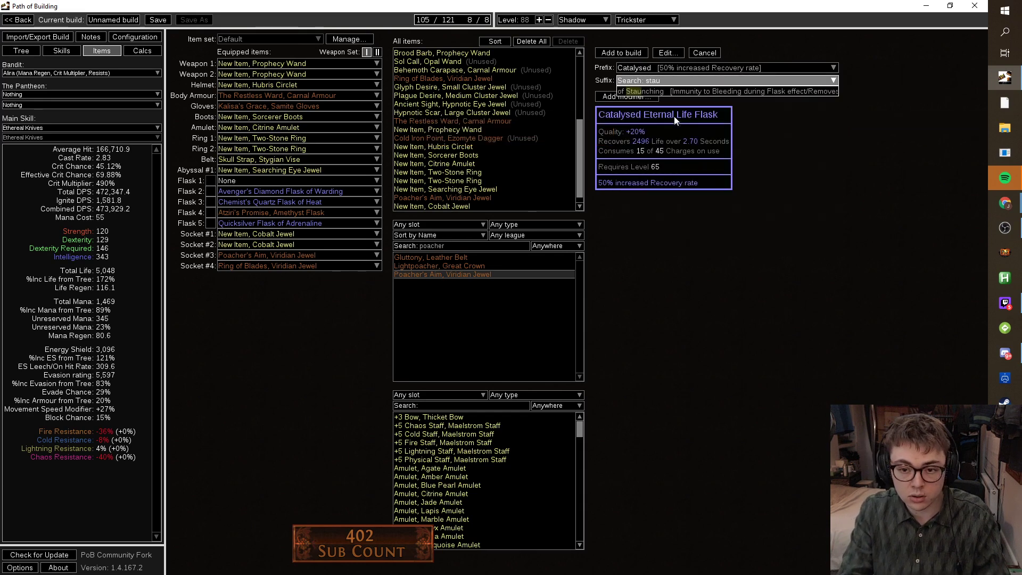
left_click(659, 90)
left_click(620, 52)
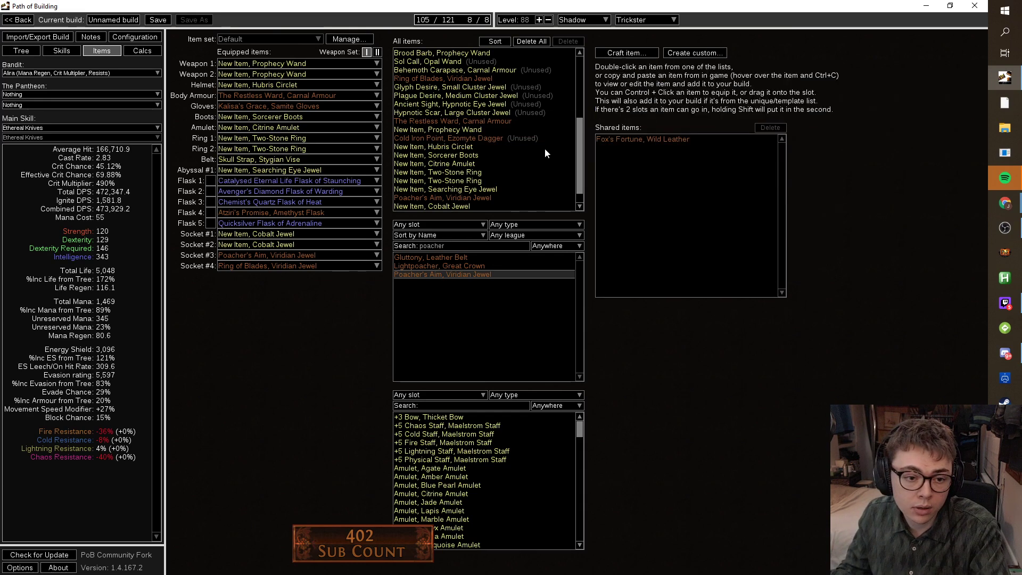
Activate Flask 2, Flask 3 and Flask 4 to check their effect on the stats, and deactivate them again.
left_click(211, 191)
left_click(210, 203)
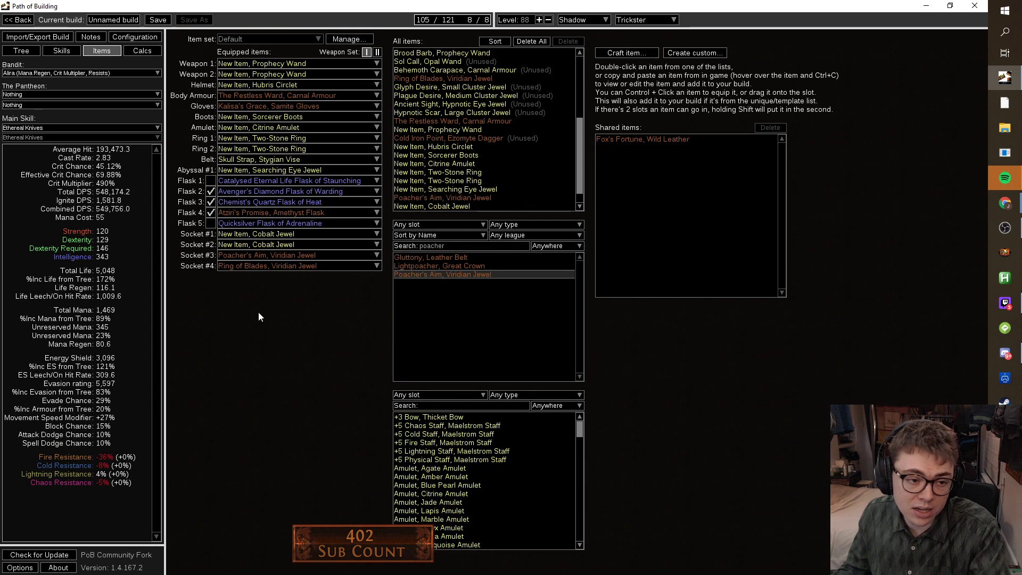
left_click(210, 212)
left_click(210, 212)
left_click(210, 202)
left_click(211, 191)
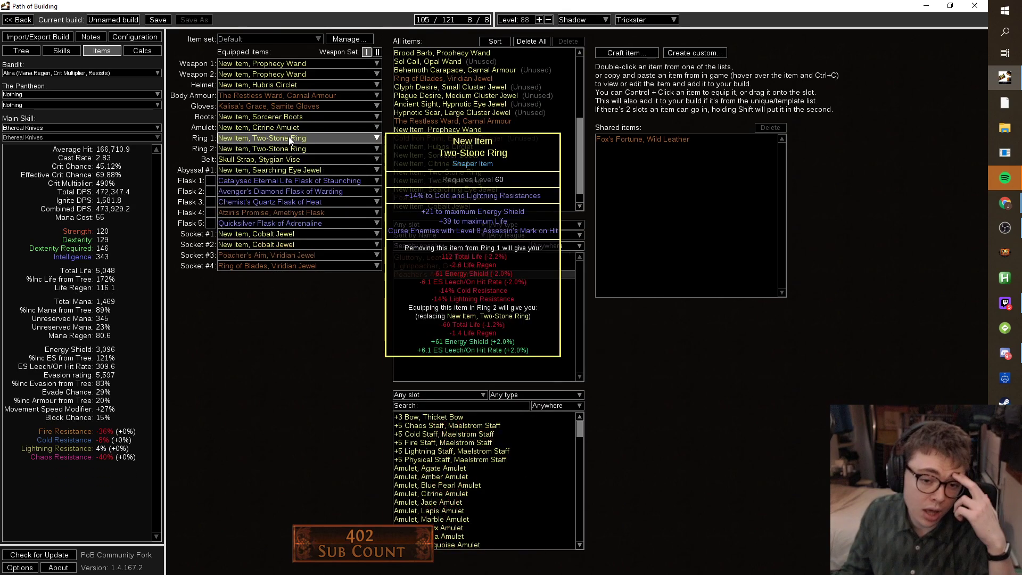
Review the combat and effective DPS configuration, the equipped items and the Ethereal Knives gem links.
left_click(126, 34)
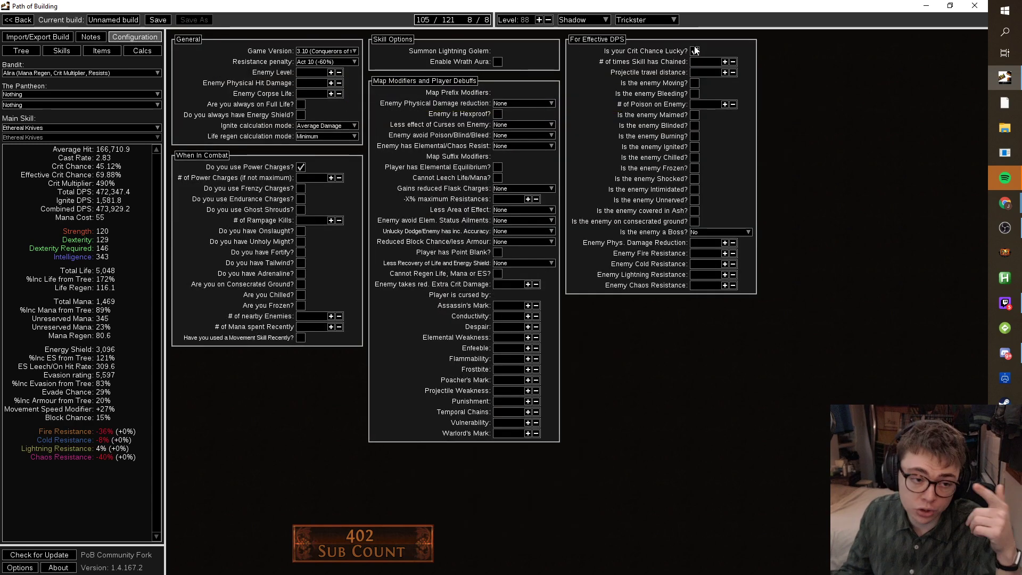
left_click(94, 53)
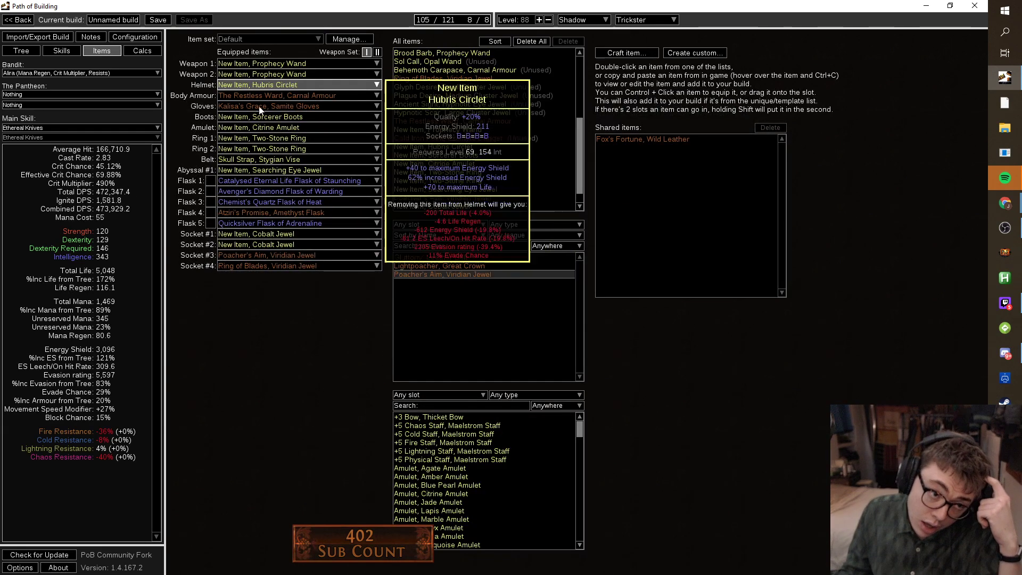
left_click(72, 49)
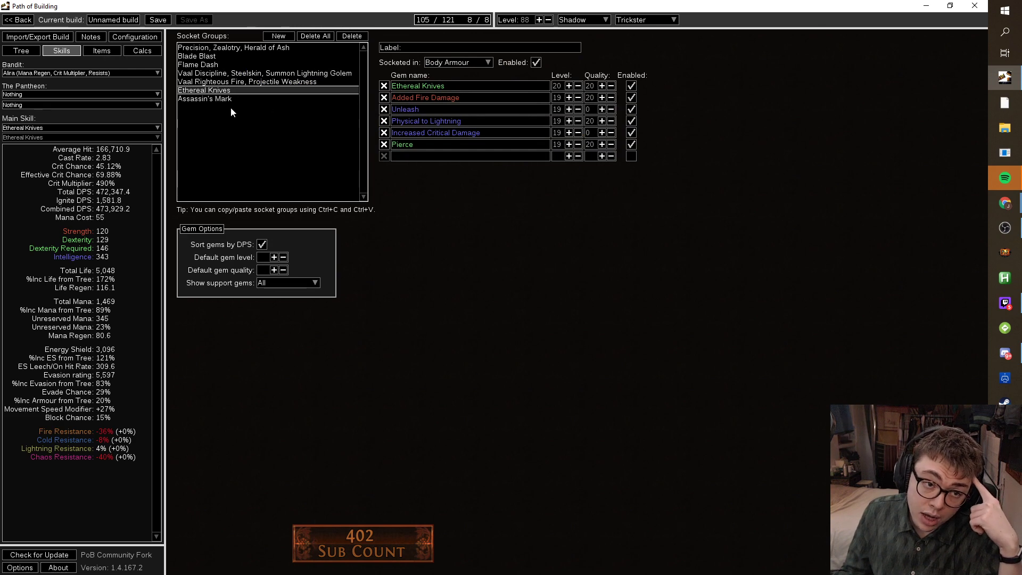
Move Ethereal Knives to first place in the socket groups and remove all its supports except Unleash.
left_click_drag(204, 90, 215, 52)
left_click(209, 47)
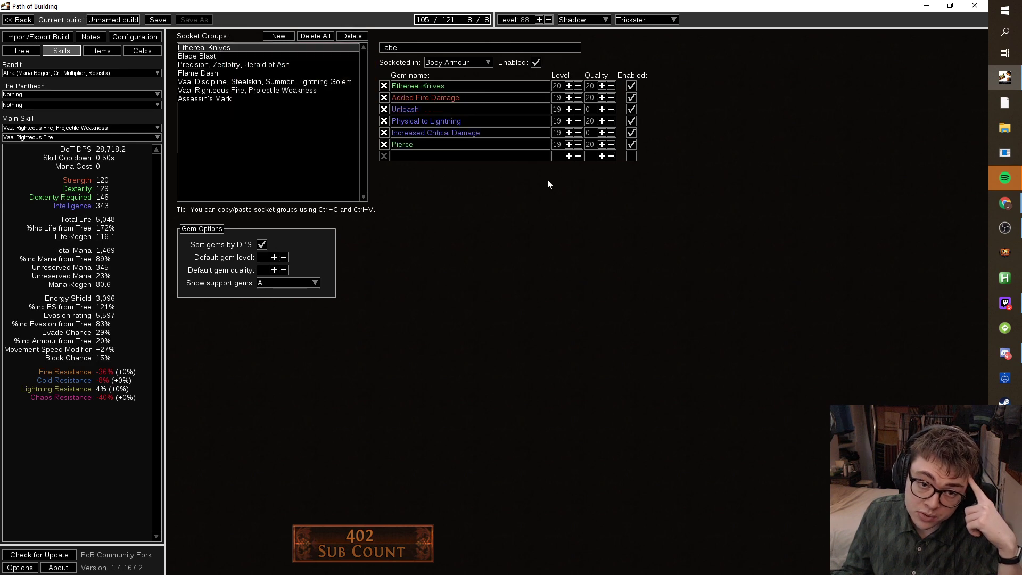
left_click(383, 98)
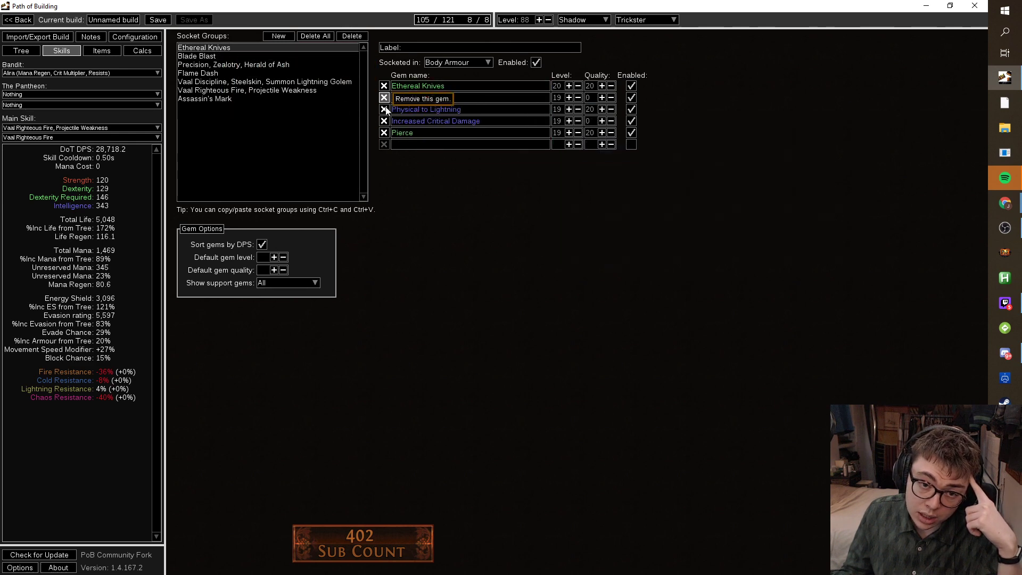
left_click(384, 108)
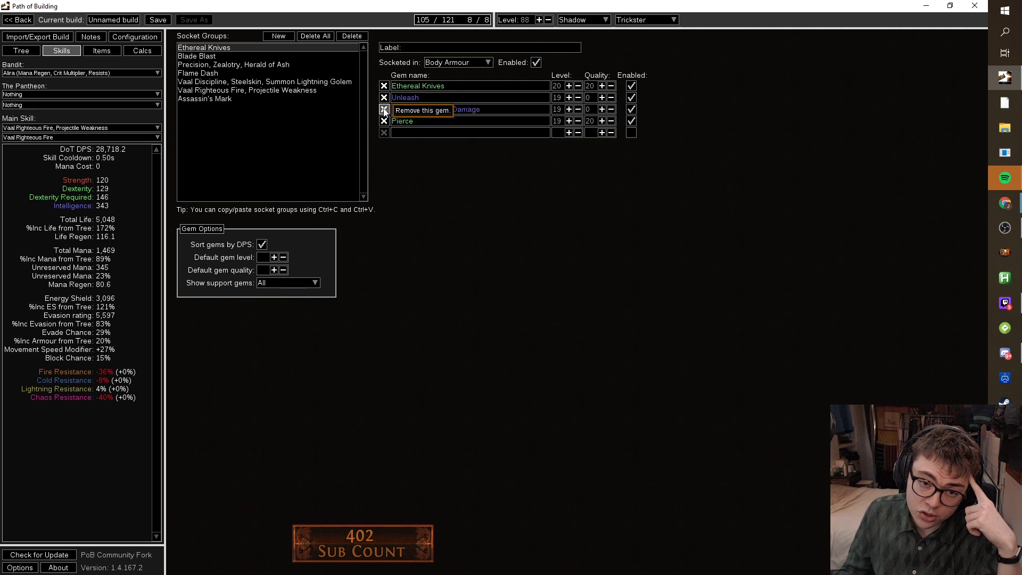
left_click(385, 109)
left_click(385, 109)
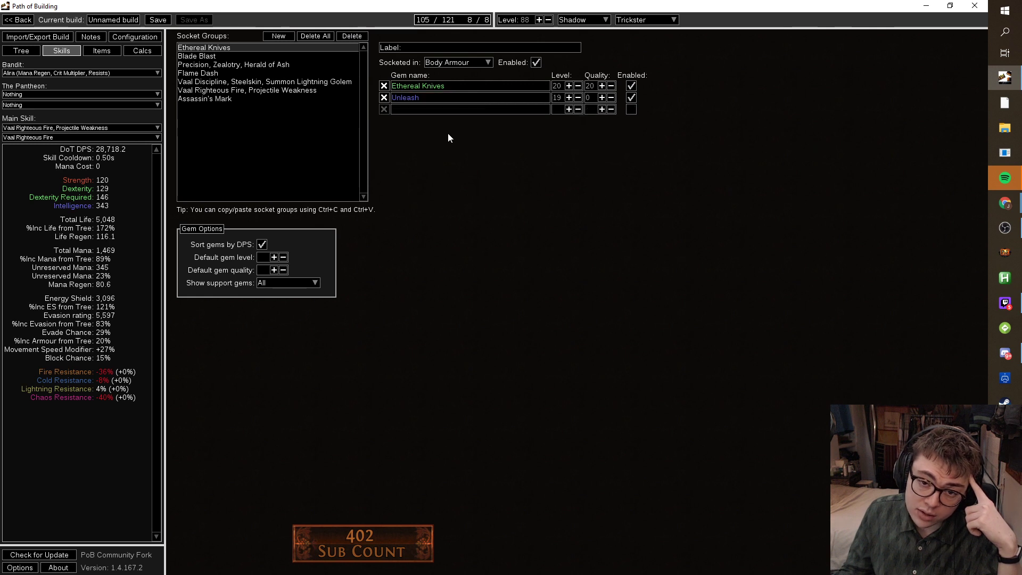
Raise the Unleash gem to level 20 and make Ethereal Knives the build's main skill.
left_click(568, 98)
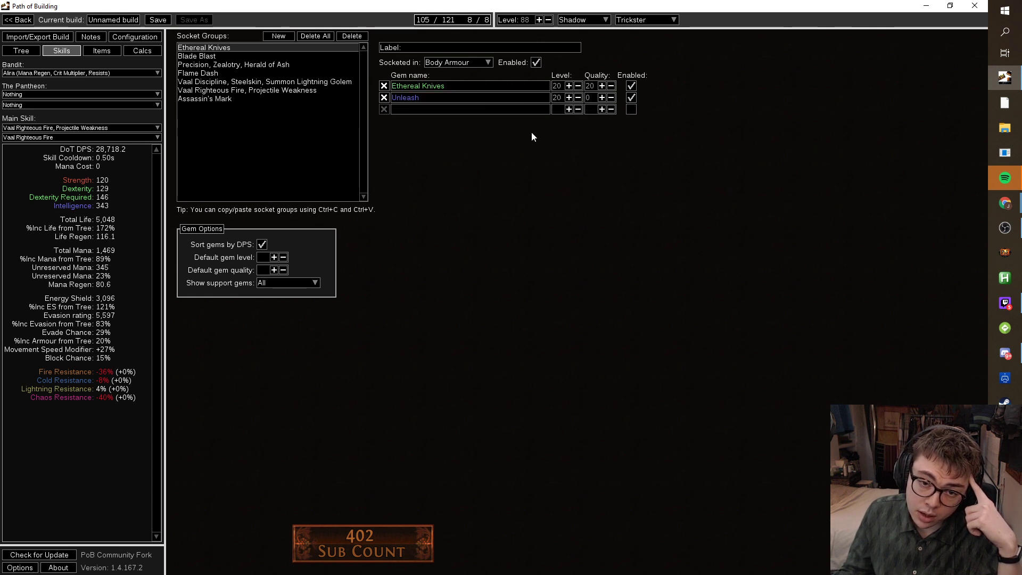
left_click(503, 110)
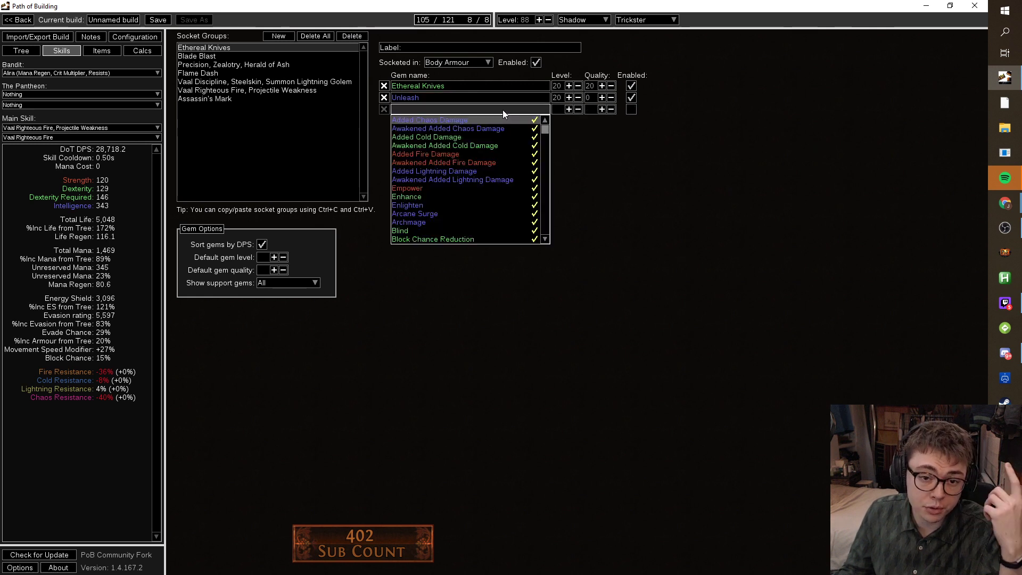
left_click(63, 130)
left_click(59, 142)
left_click(54, 125)
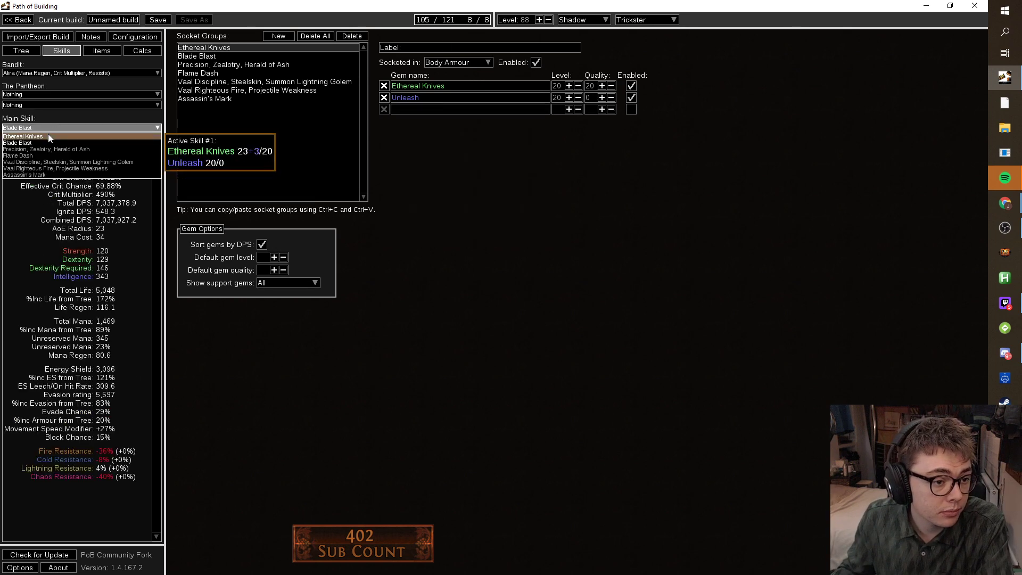
left_click(48, 136)
Add the Added Fire Damage support to the Ethereal Knives group and list the candidates for the next gem slot.
left_click(415, 110)
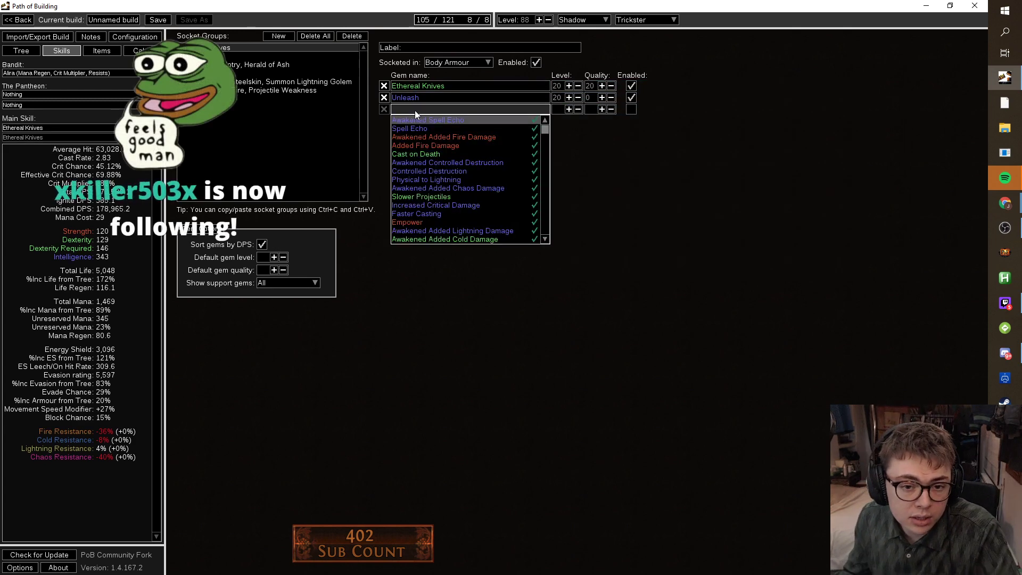
left_click(424, 147)
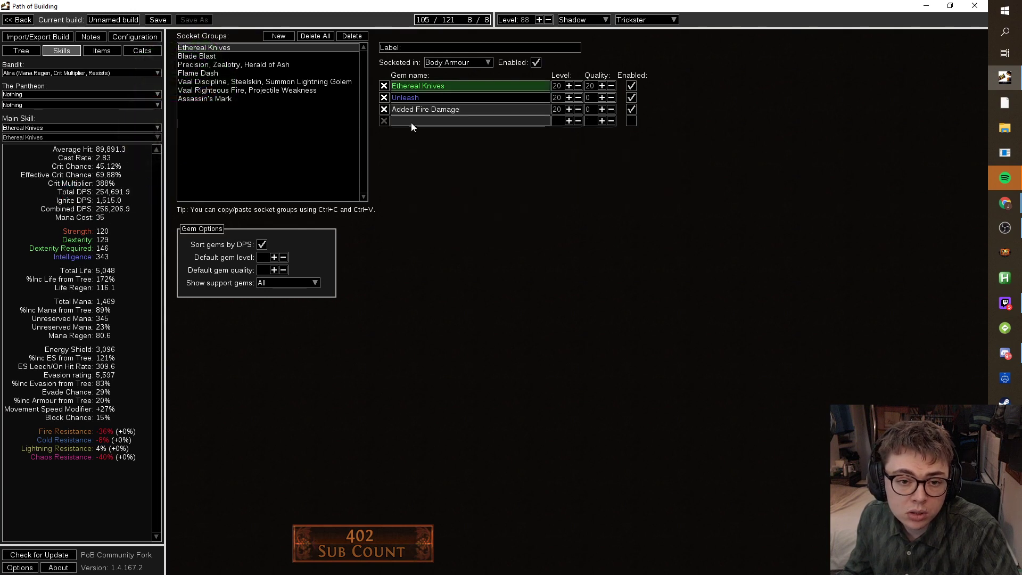
left_click(413, 123)
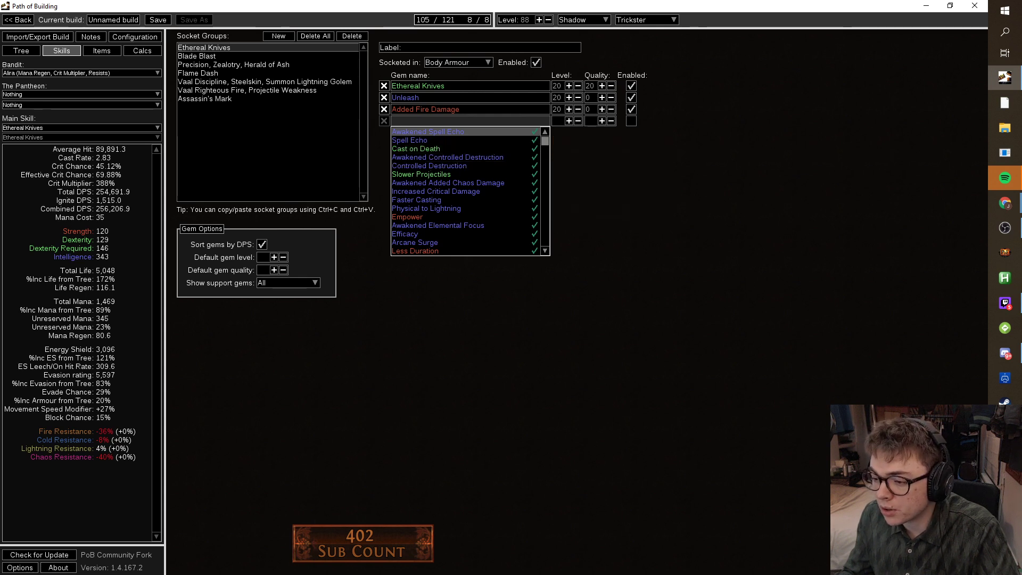
Switch to poe.ninja in the browser and replace the Trickster and Vaal Blade Vortex filters with the Ethereal Knives main skill.
key("alt+Tab")
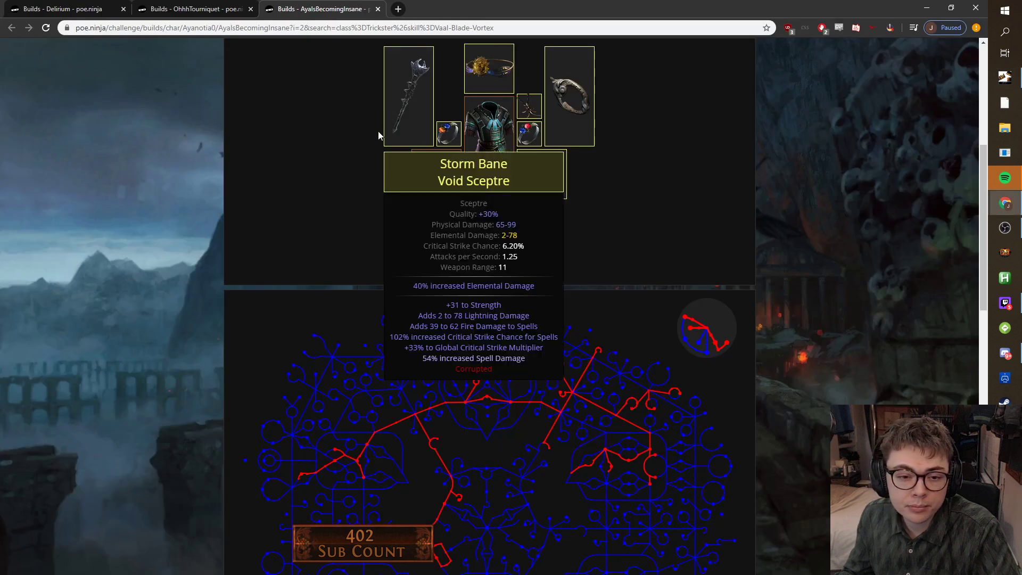
left_click(52, 7)
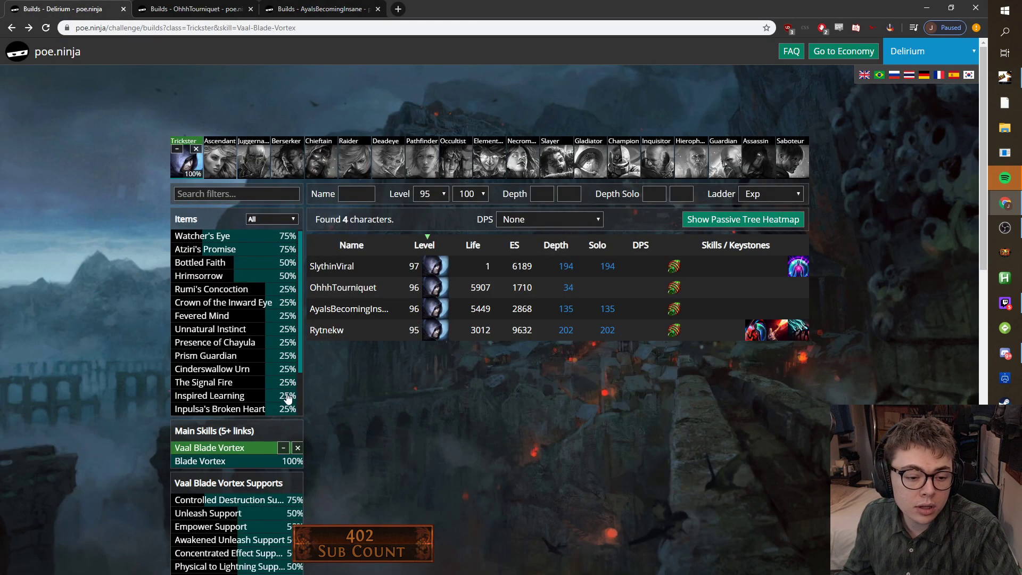
left_click(296, 449)
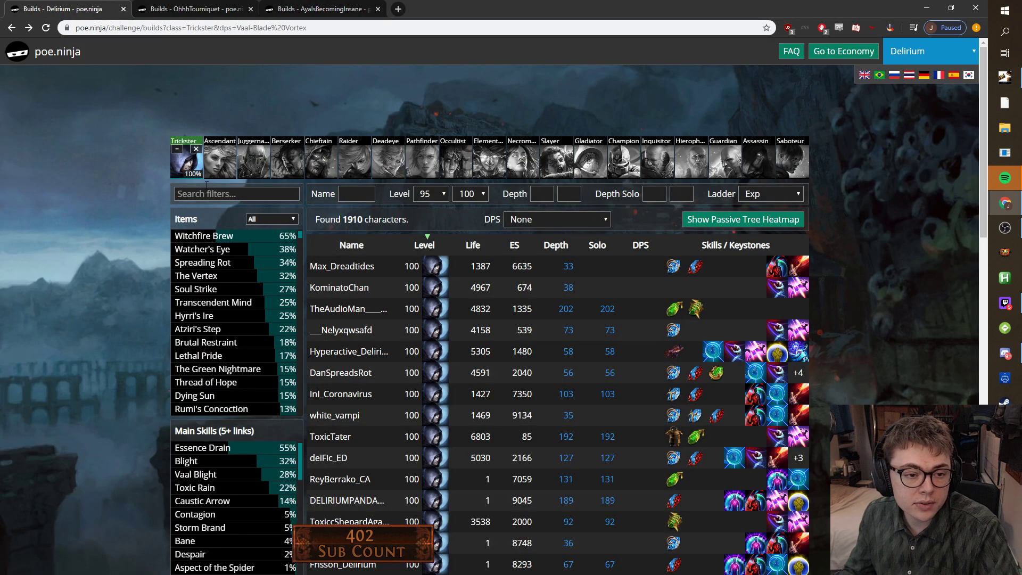
left_click(197, 149)
left_click(212, 192)
type("ether")
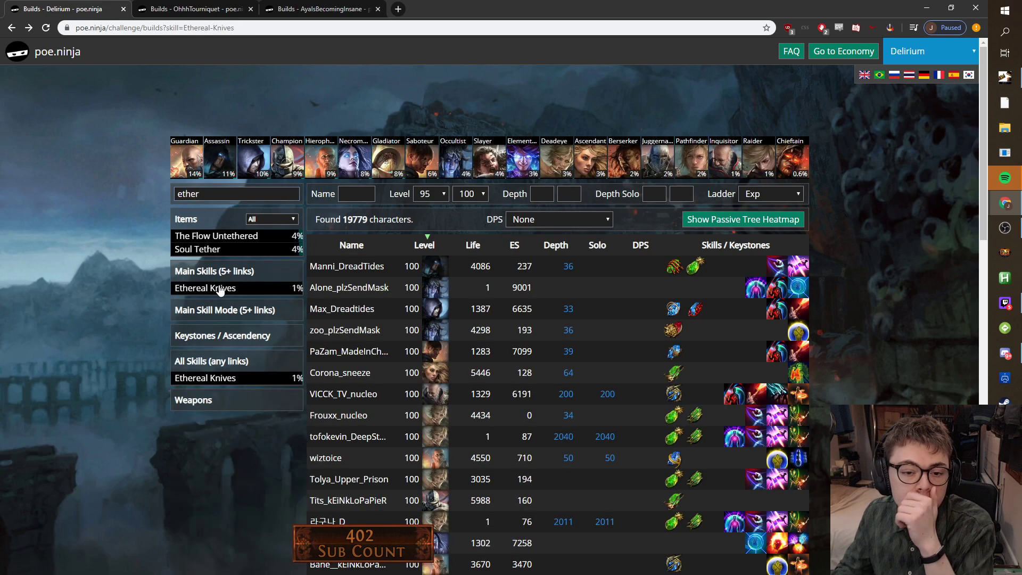
left_click(211, 288)
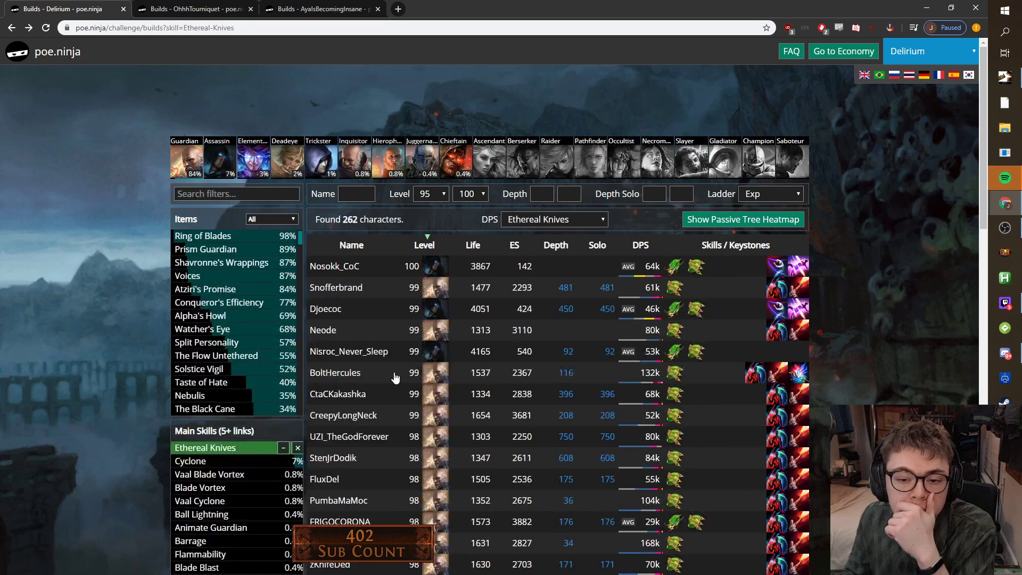
Examine the Ethereal Knives gem links of the second-listed level 99 Guardian and the first-listed level 100 Assassin.
left_click(359, 288)
scroll(376, 242, "down", 10)
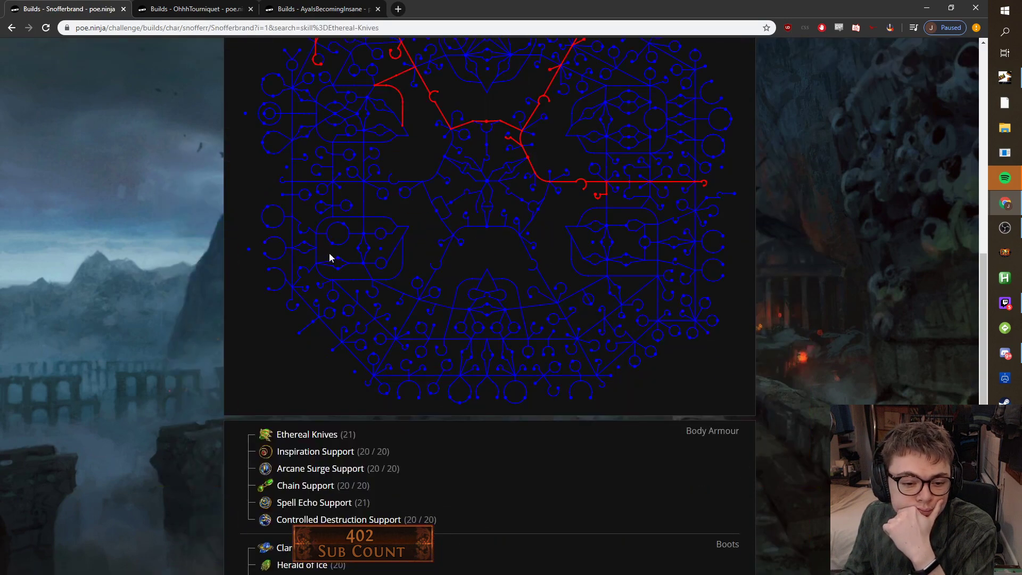
scroll(309, 260, "down", 5)
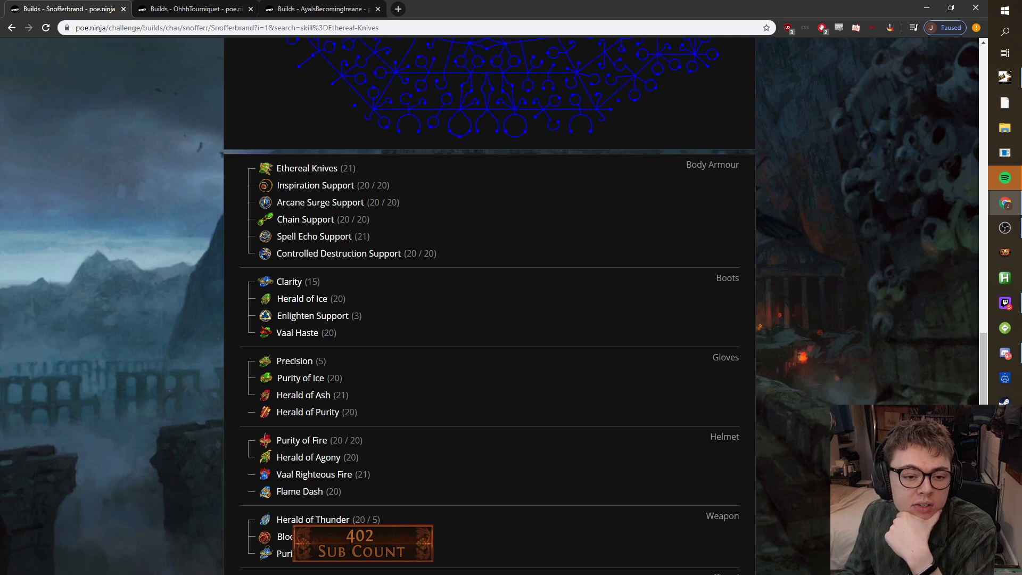
left_click(12, 29)
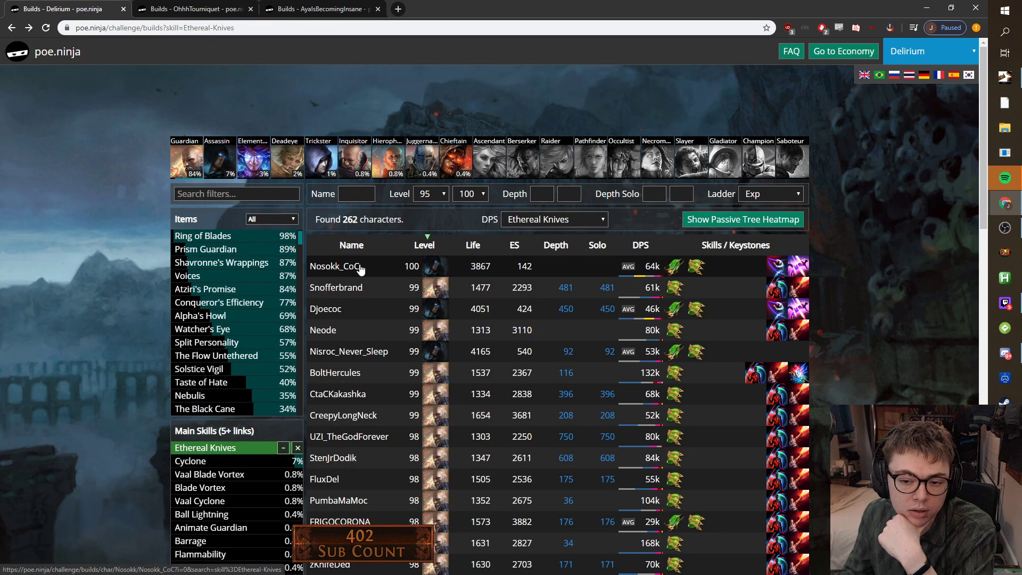
left_click(360, 267)
scroll(375, 222, "down", 10)
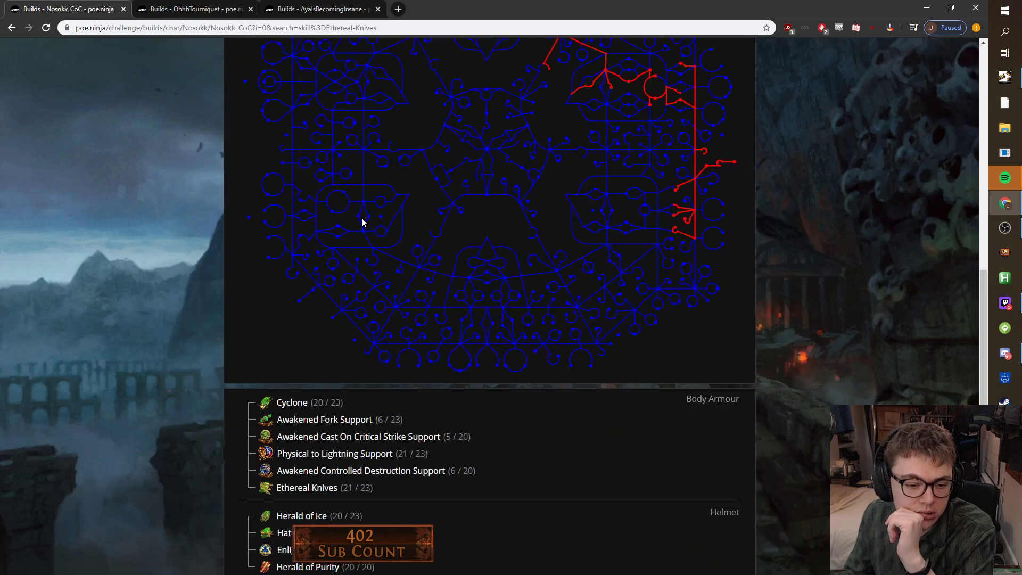
scroll(362, 221, "down", 4)
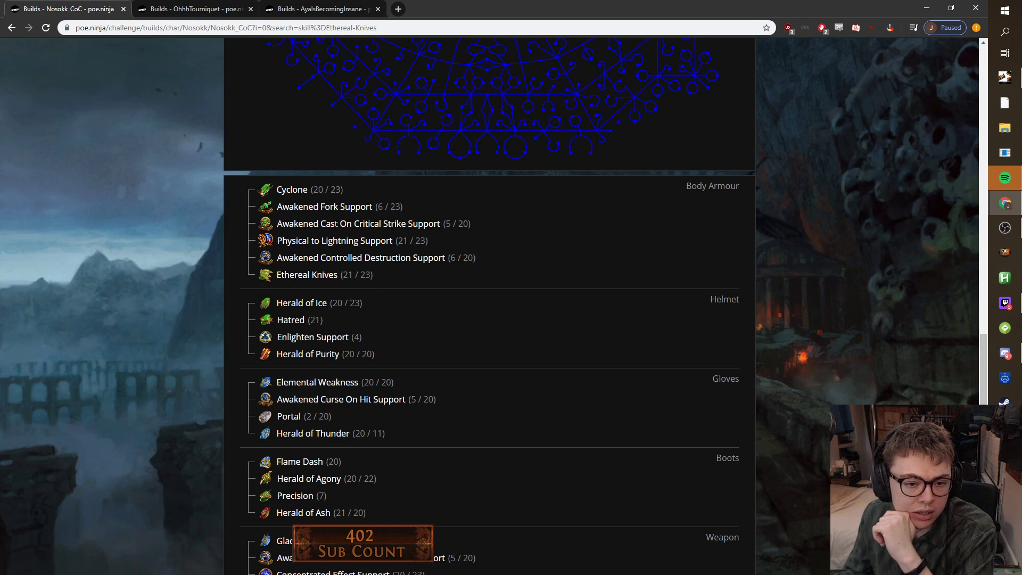
left_click(11, 28)
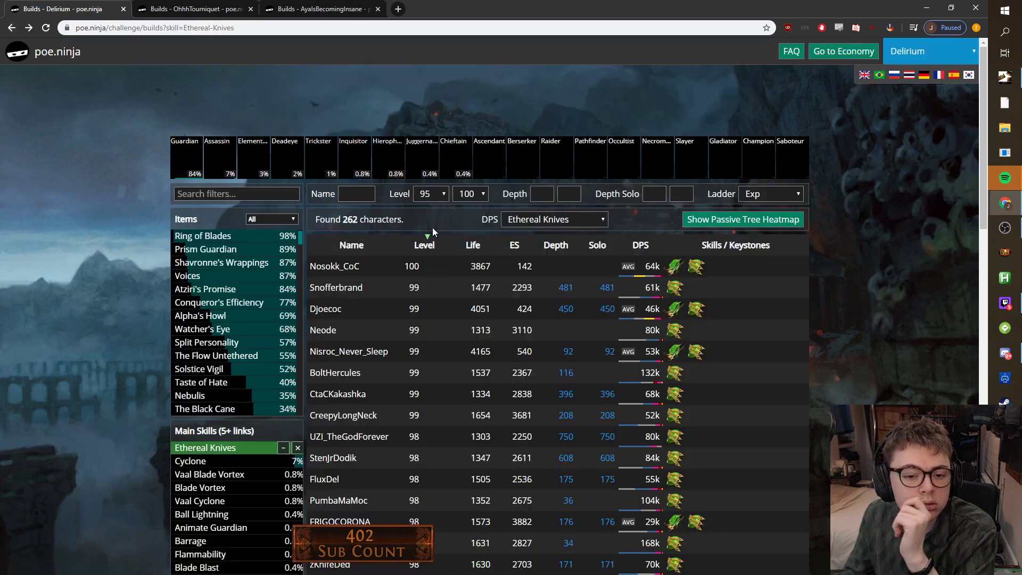
Sort the Ethereal Knives characters by DPS and review the top Trickster's equipment and passive tree.
scroll(309, 264, "down", 1)
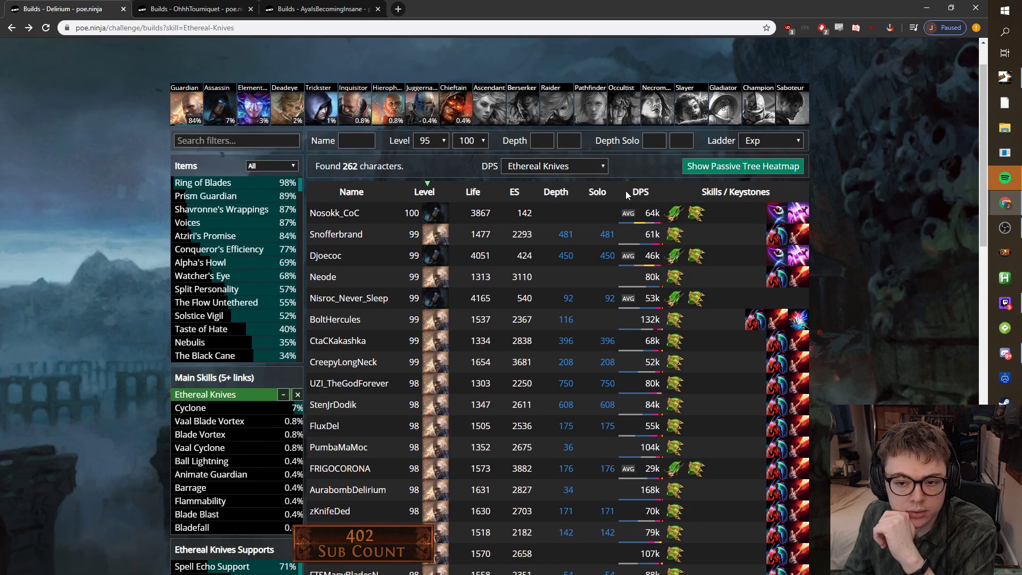
left_click(644, 192)
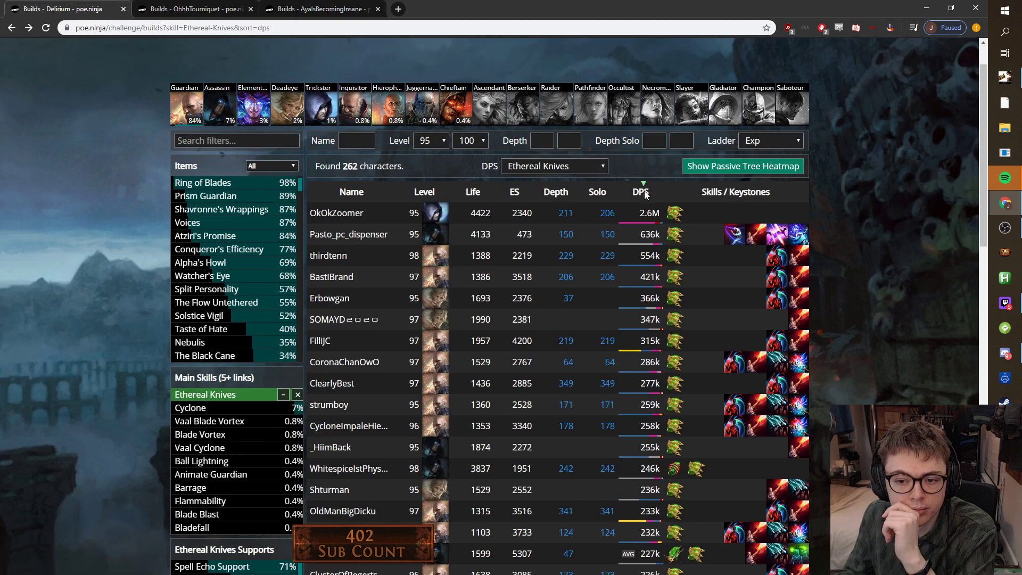
left_click(333, 213)
scroll(184, 215, "down", 6)
scroll(201, 200, "up", 11)
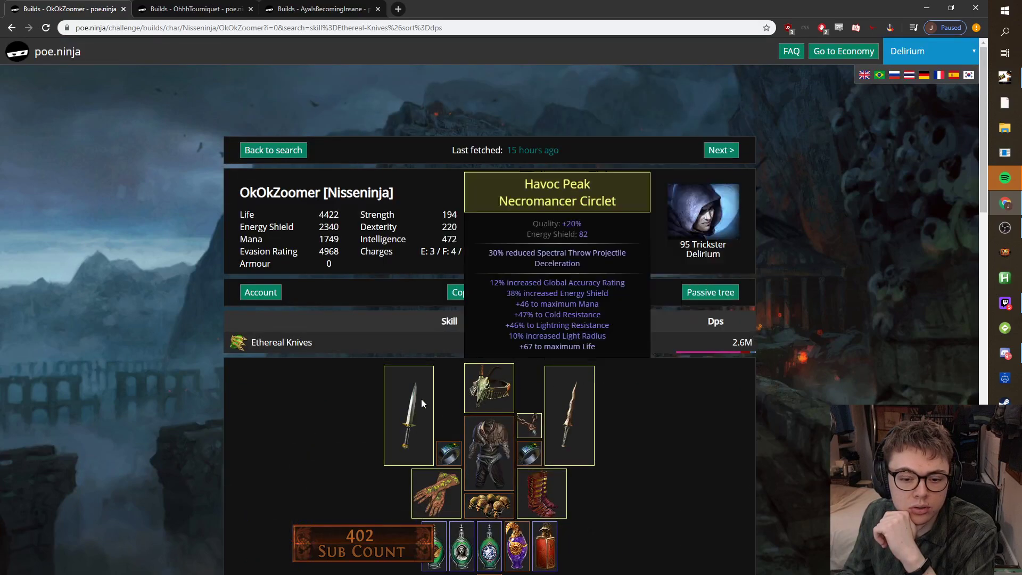
scroll(425, 397, "down", 3)
scroll(482, 301, "down", 4)
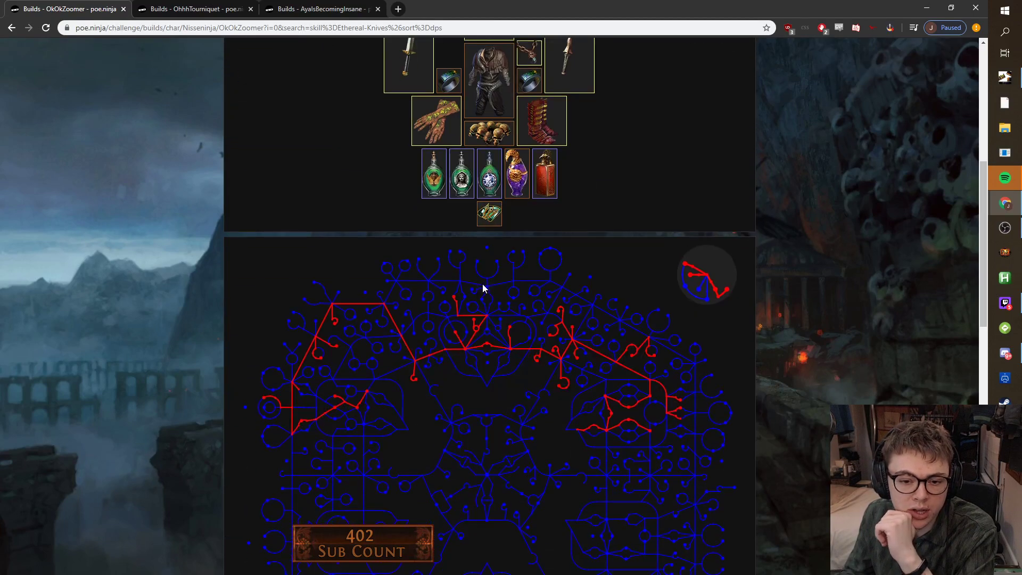
scroll(646, 272, "down", 3)
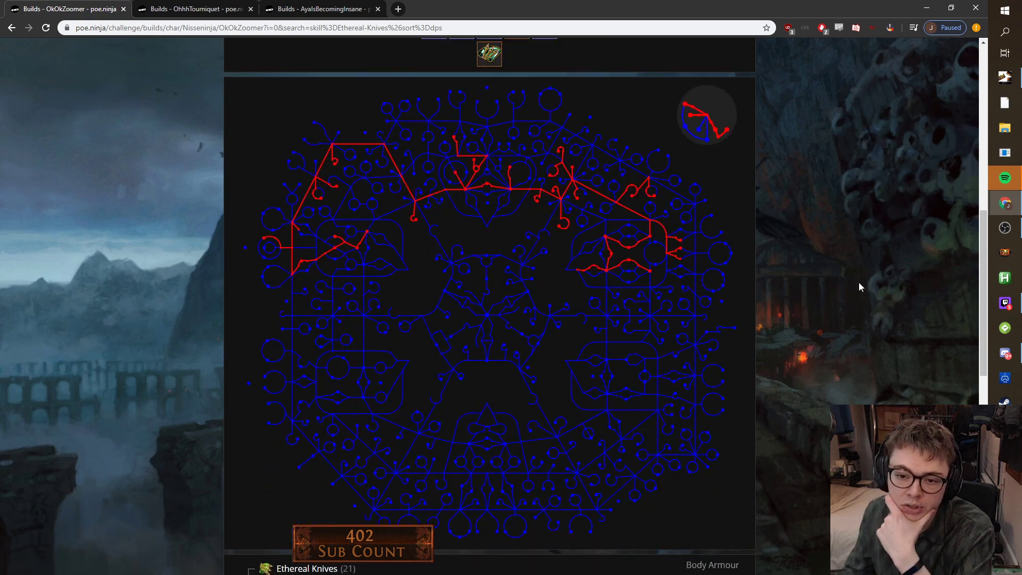
Examine the top-DPS Trickster's body armour supports for Ethereal Knives and the skill links in the other items.
scroll(728, 282, "down", 7)
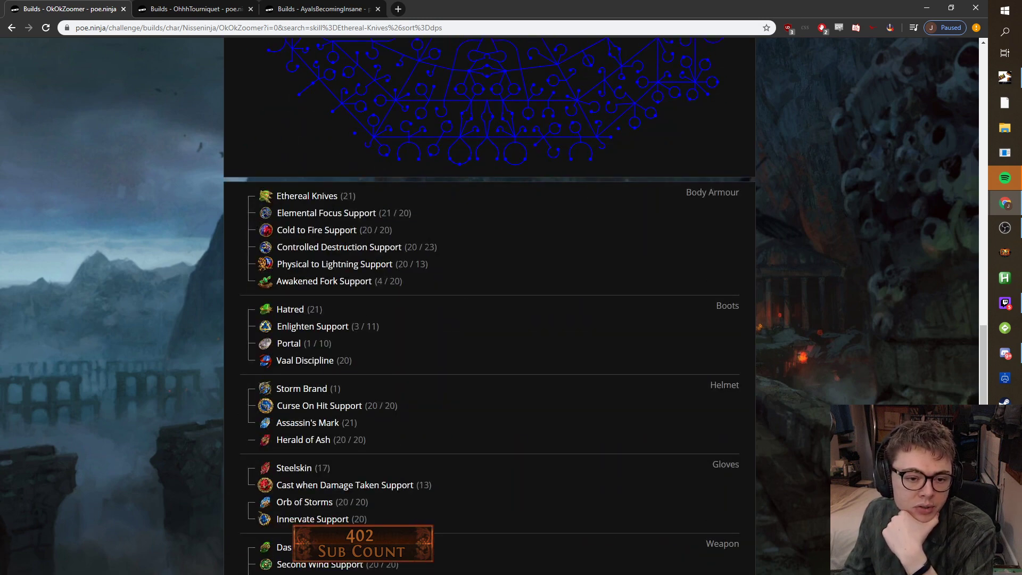
left_click_drag(443, 281, 256, 191)
scroll(373, 239, "up", 11)
mouse_move(480, 125)
scroll(480, 125, "down", 10)
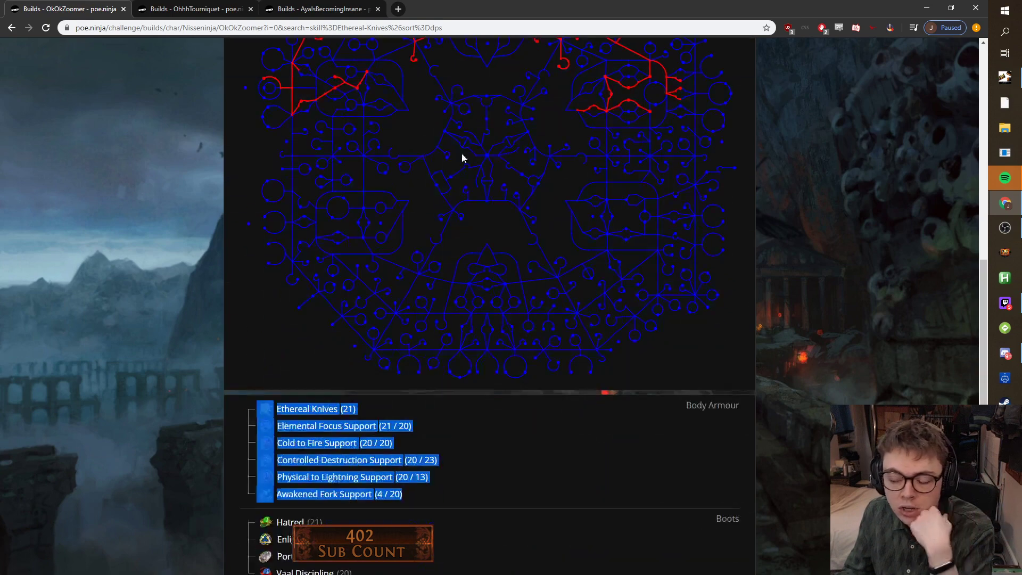
left_click(163, 334)
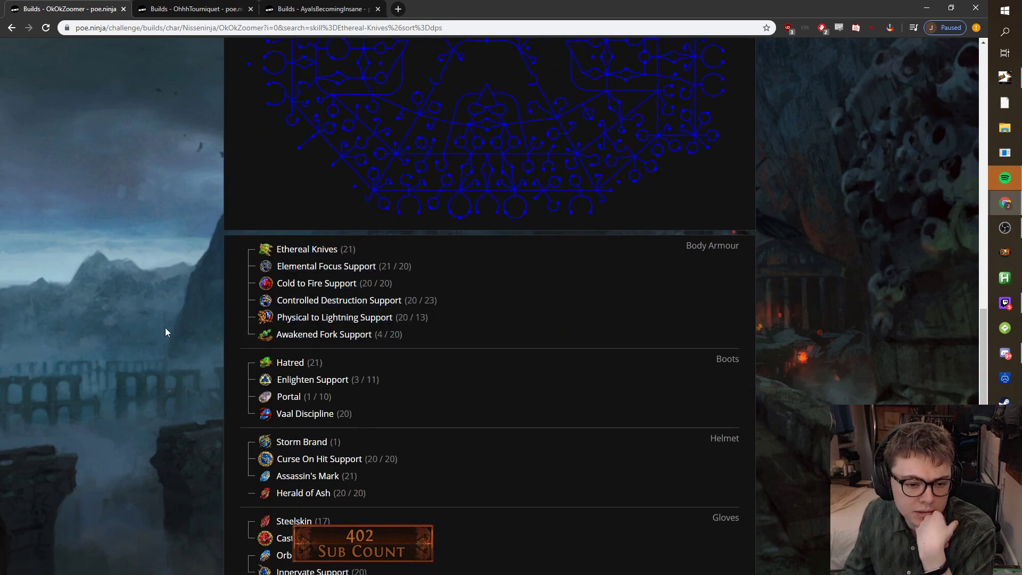
left_click_drag(445, 334, 250, 335)
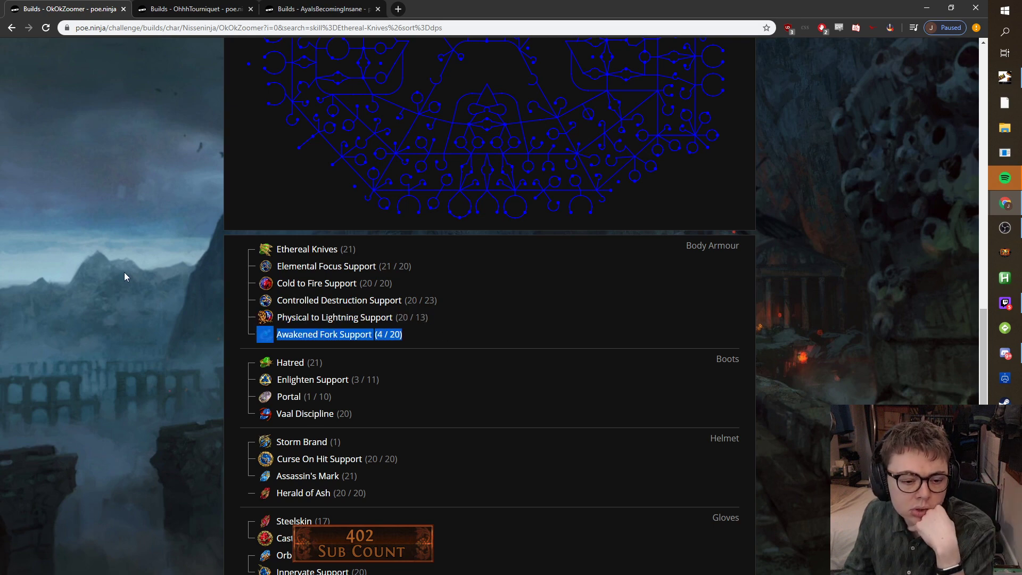
scroll(124, 277, "down", 4)
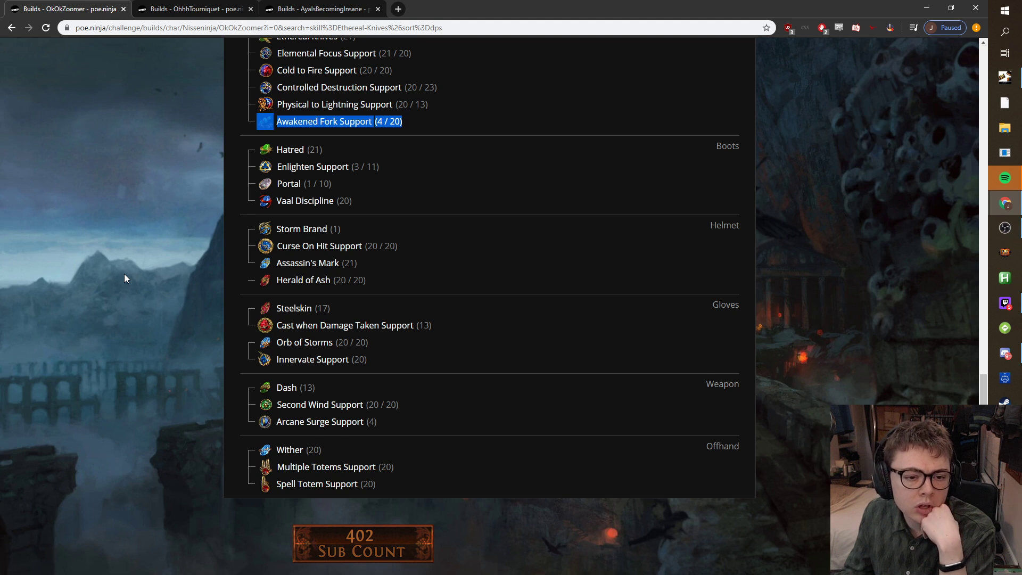
scroll(124, 276, "up", 1)
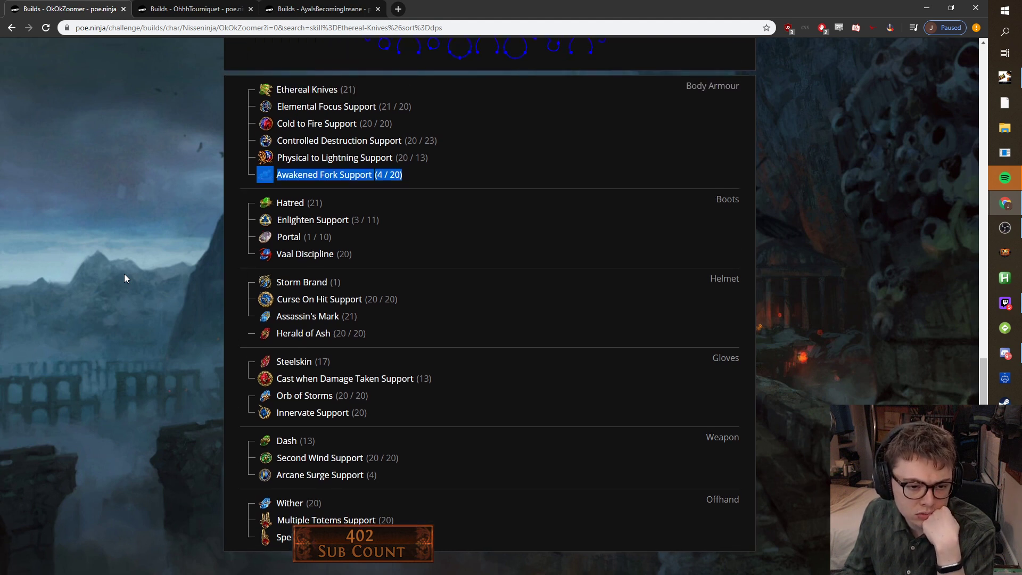
scroll(123, 273, "up", 7)
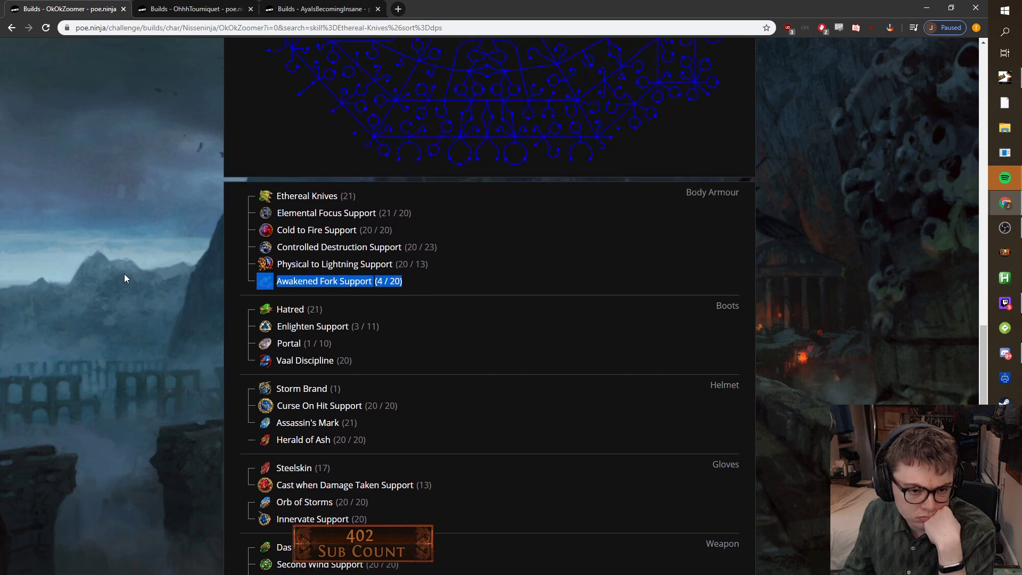
Return to the DPS-sorted Ethereal Knives list and examine the skill links of the second-listed character, a level 95 Assassin.
left_click(12, 28)
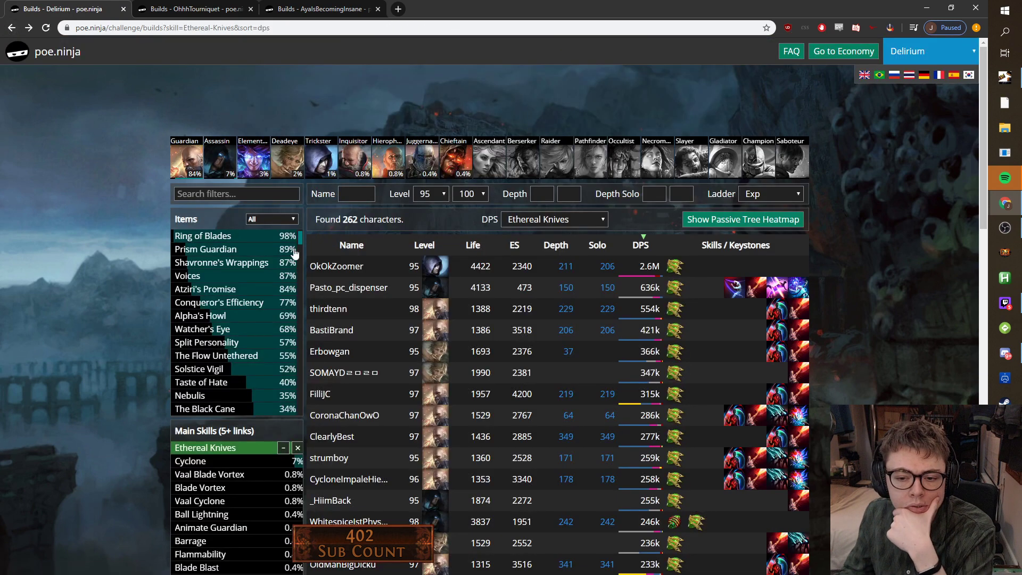
left_click(343, 287)
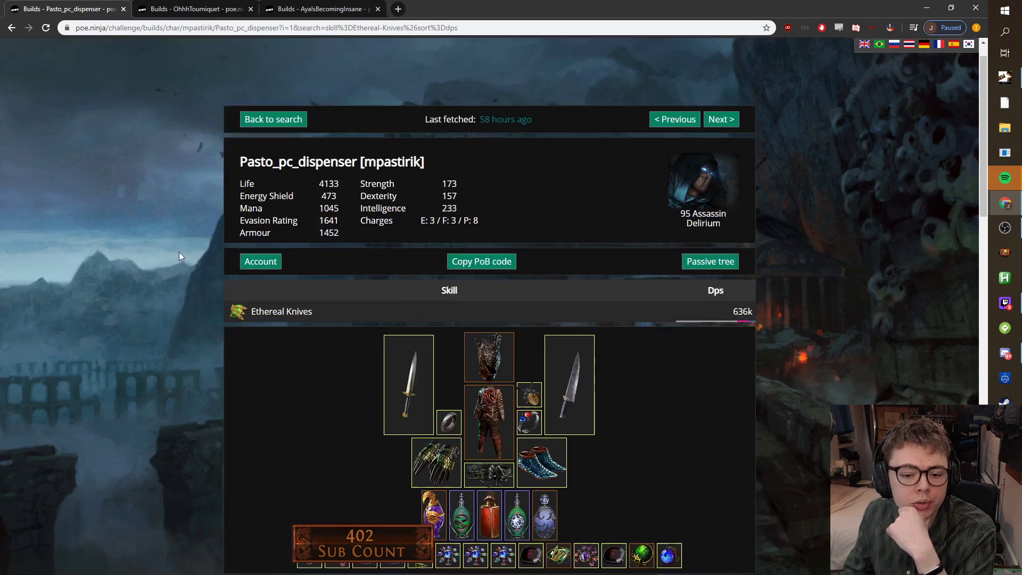
scroll(180, 257, "down", 12)
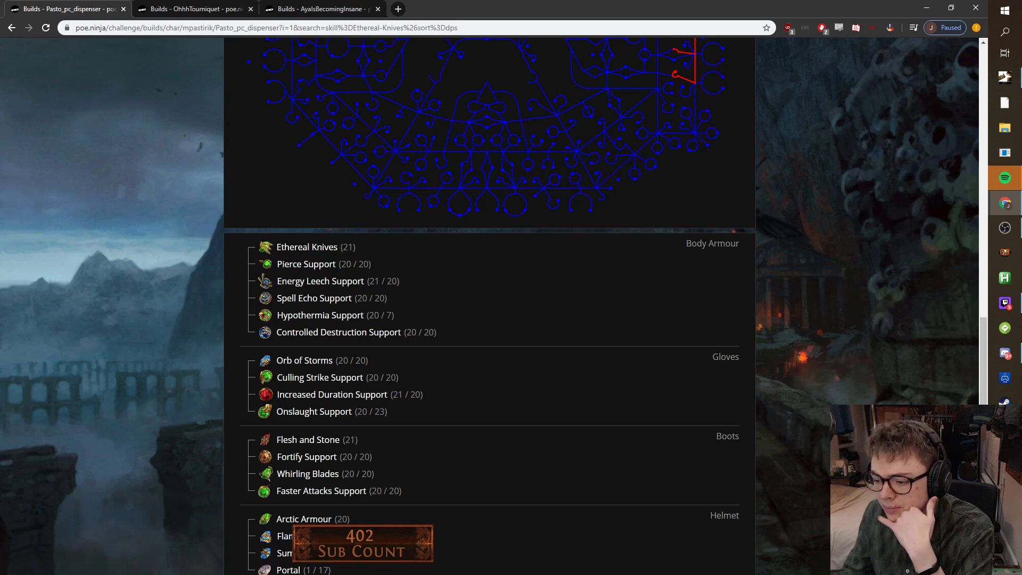
Switch to Path of Building and replace Unleash and Added Fire Damage with Spell Echo in the Ethereal Knives socket group.
key("alt+Tab")
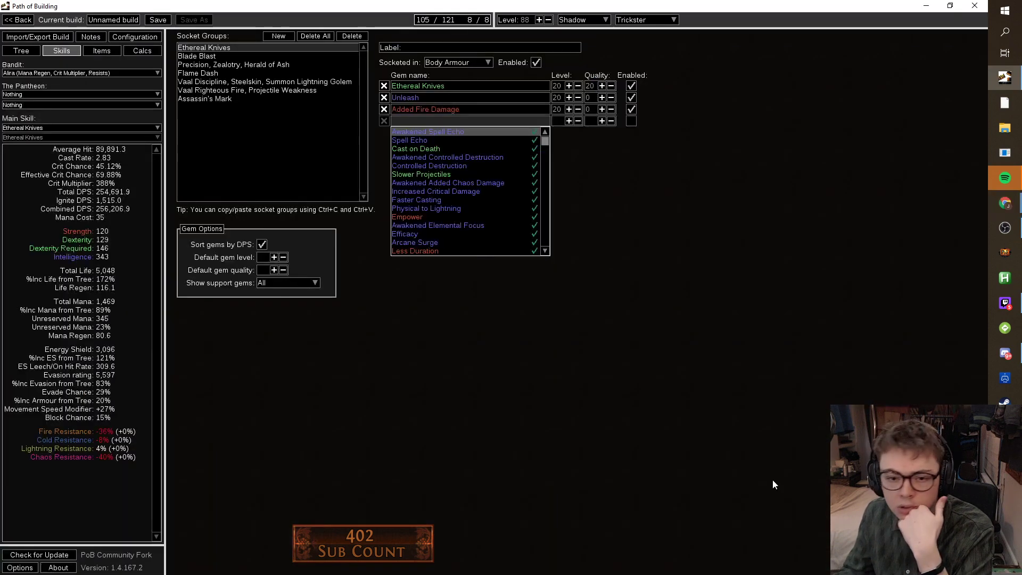
left_click(391, 119)
left_click(384, 109)
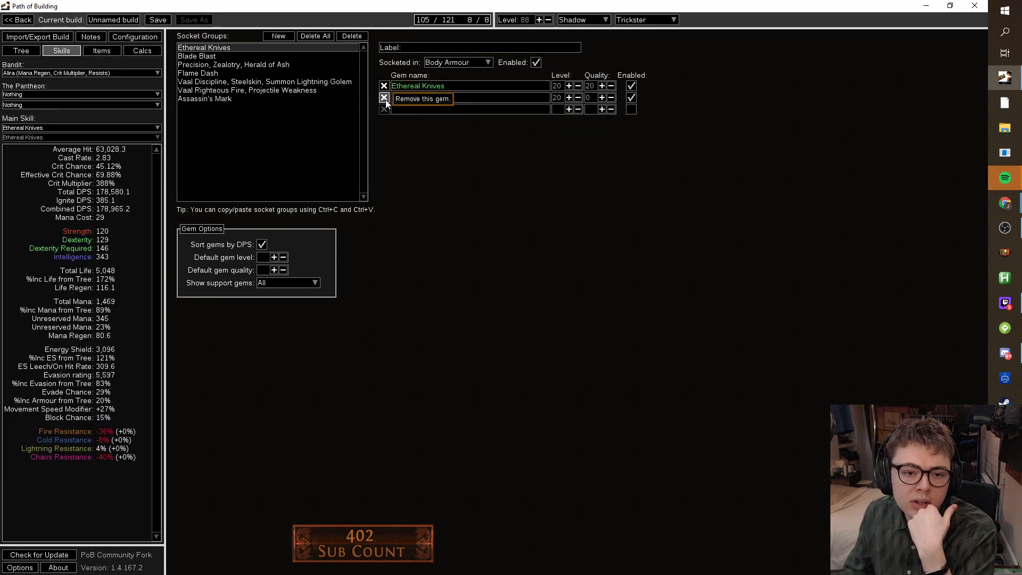
left_click(384, 97)
left_click(410, 99)
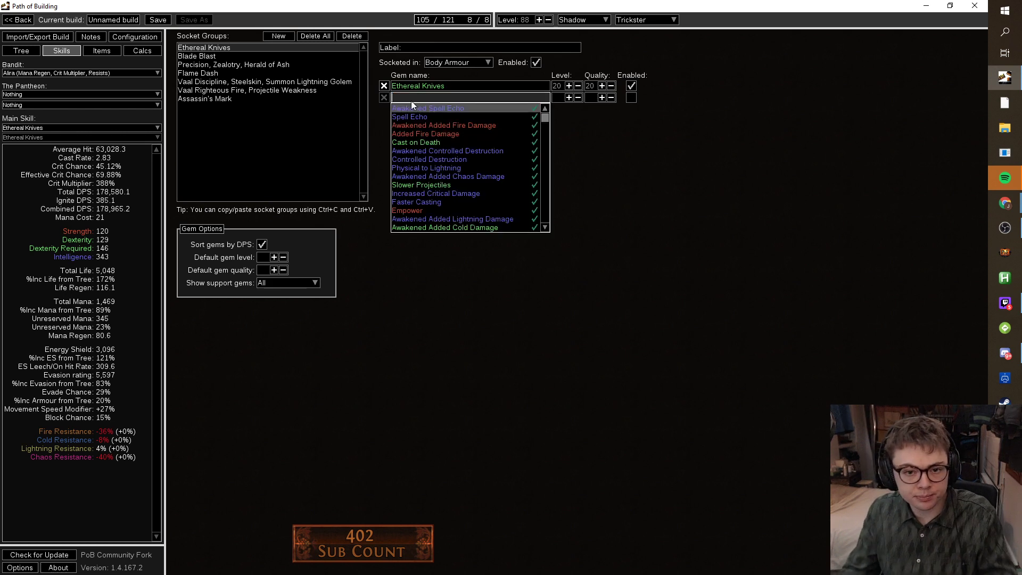
left_click(413, 117)
Add Controlled Destruction and Energy Leech as further supports for Ethereal Knives.
left_click(424, 108)
type("con")
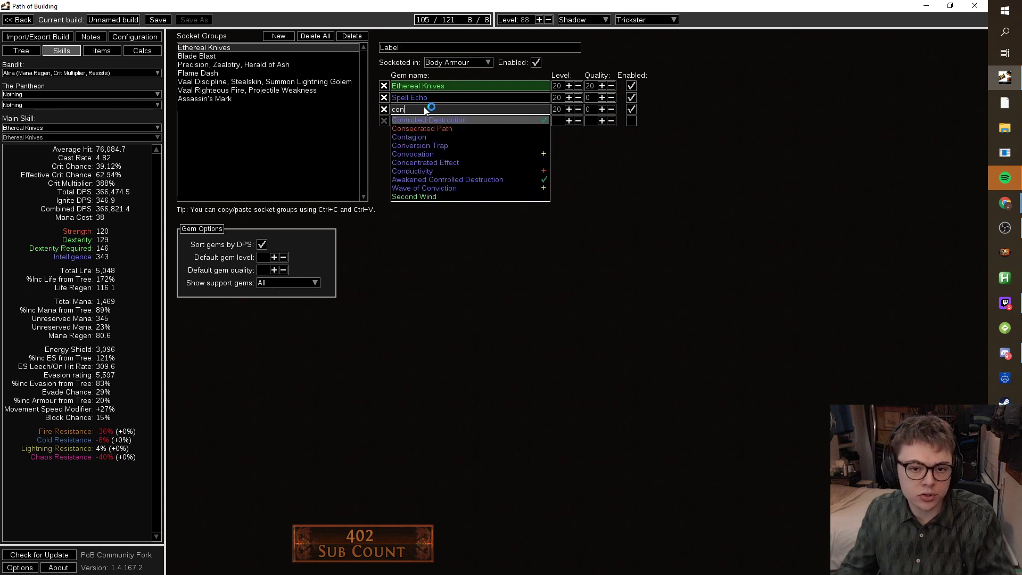
left_click(416, 120)
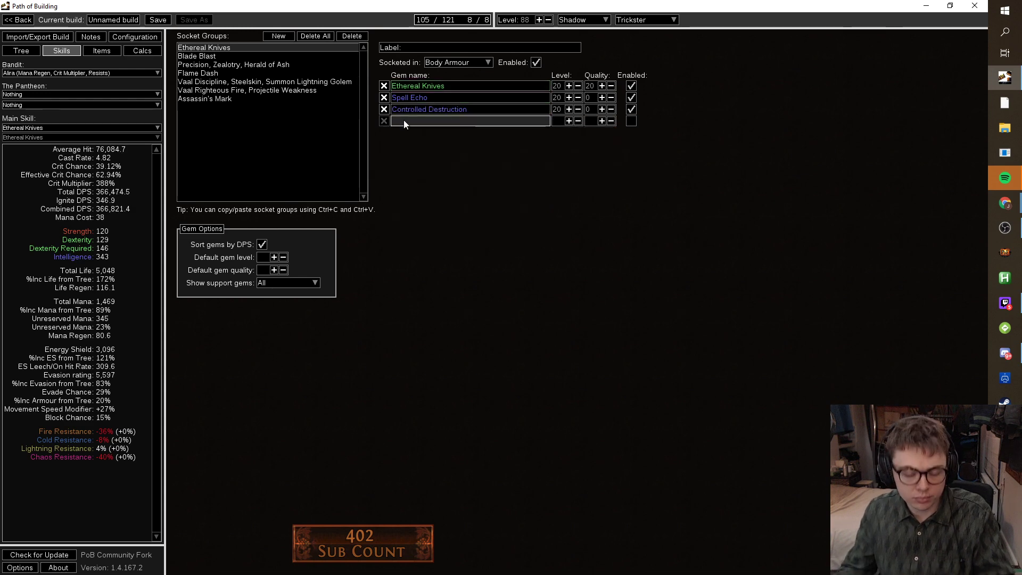
left_click(405, 121)
type("ener")
left_click(406, 132)
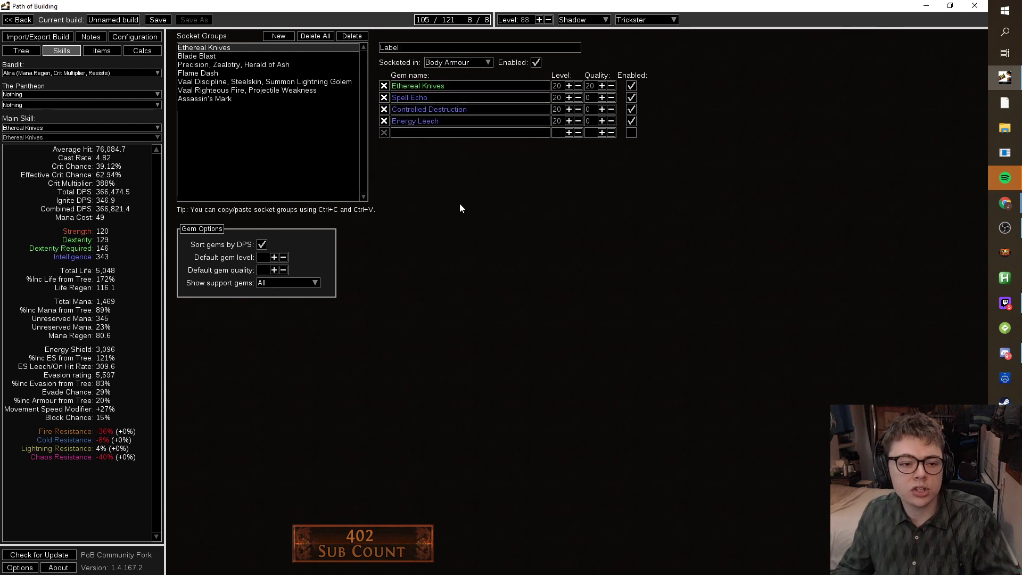
Configure the enemy as a Shaper/Guardian boss and enable recent movement skill use, Ghost Shrouds and always having Energy Shield.
left_click(135, 36)
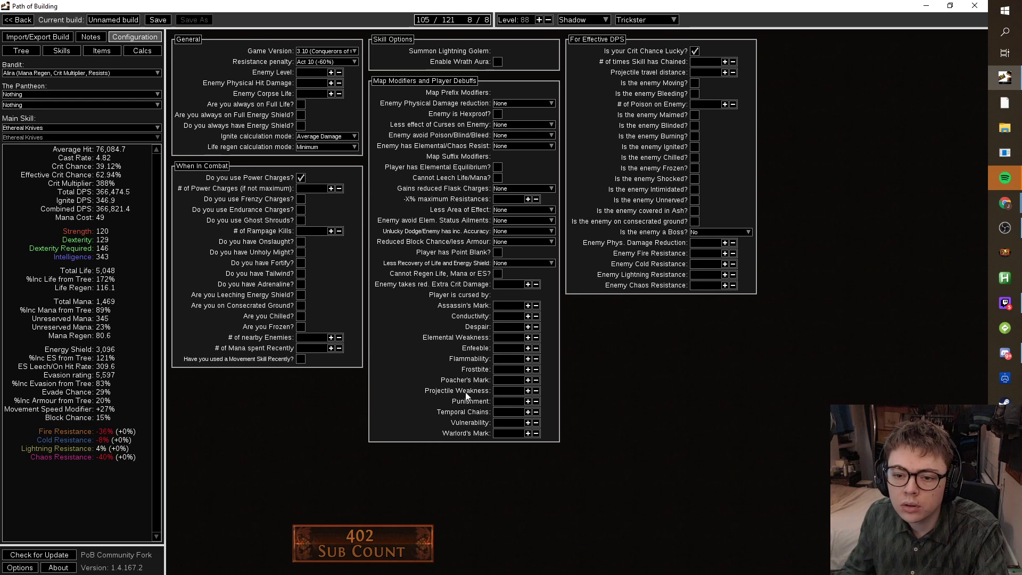
left_click(728, 232)
left_click(719, 257)
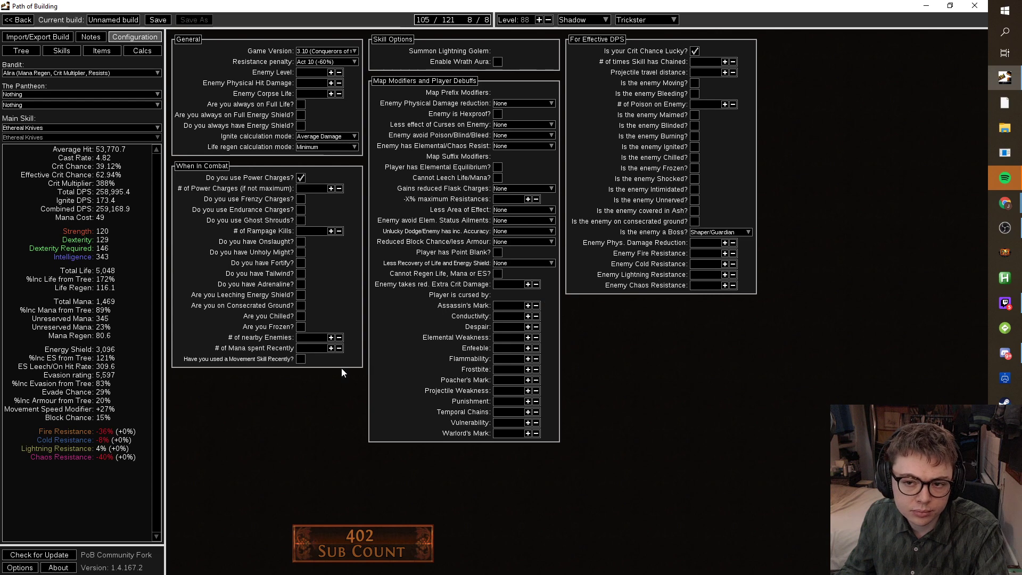
left_click(302, 358)
left_click(300, 220)
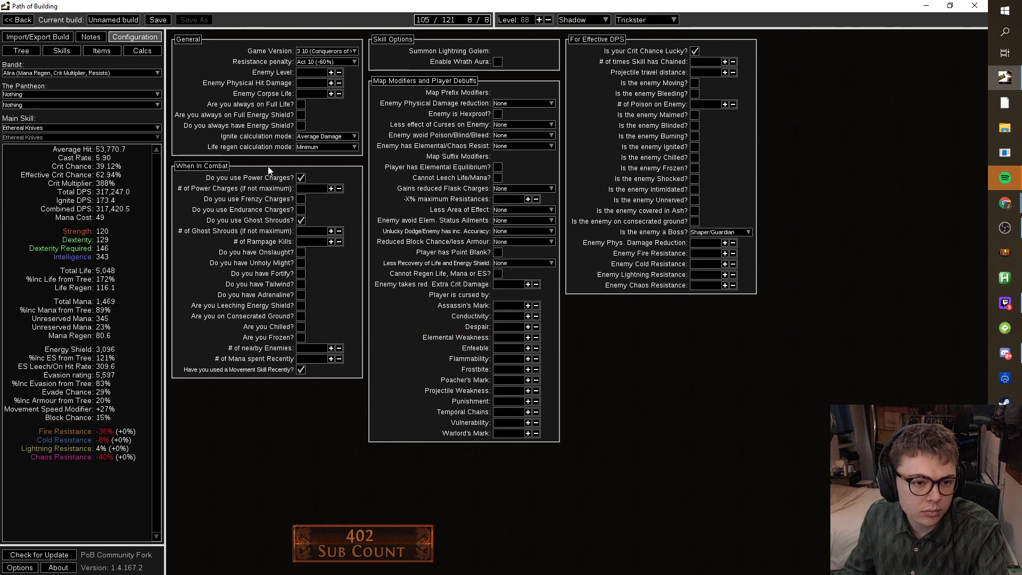
left_click(300, 126)
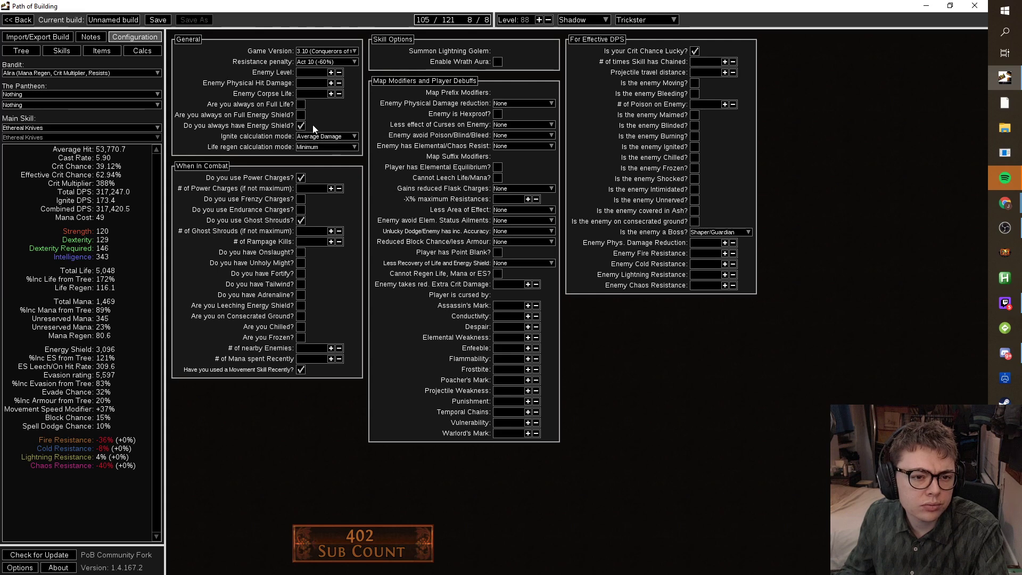
Disable and re-enable the Energy Leech support on Ethereal Knives to compare its effect on DPS.
left_click(69, 51)
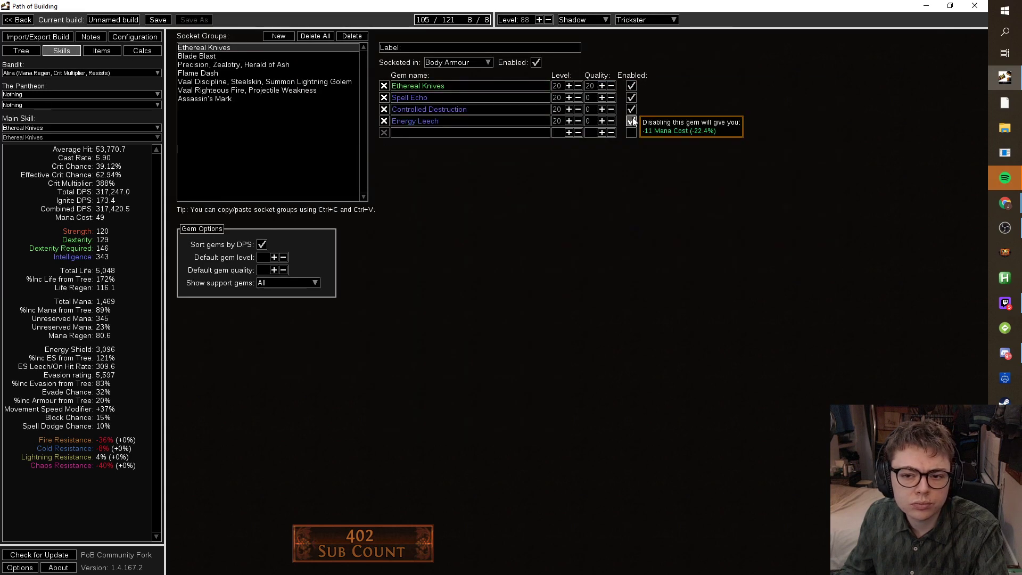
left_click(632, 121)
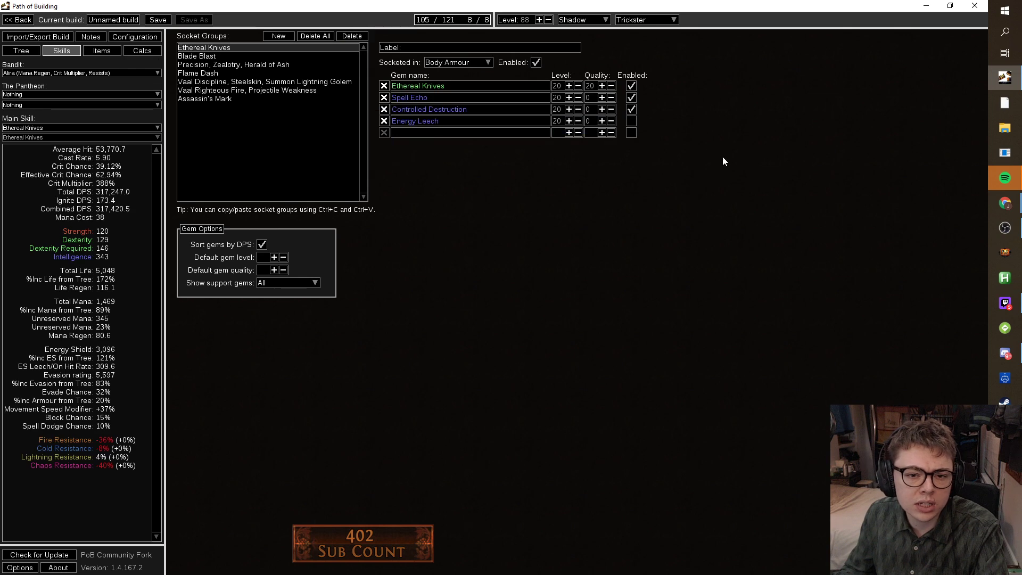
left_click(632, 121)
Configure the character as leeching Energy Shield and recheck Energy Leech's DPS contribution by toggling the gem off and on.
left_click(139, 39)
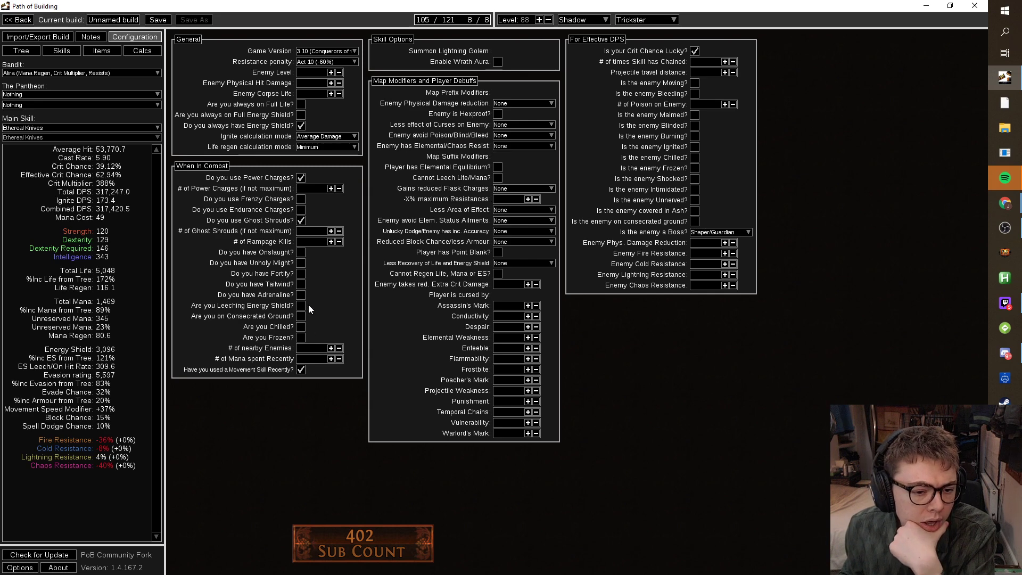
left_click(62, 50)
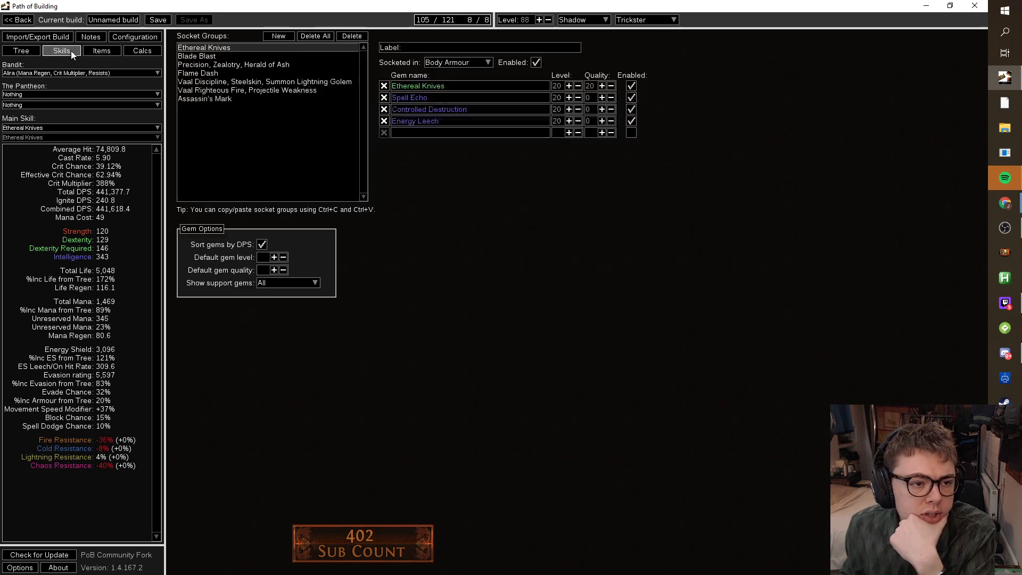
left_click(630, 121)
left_click(630, 121)
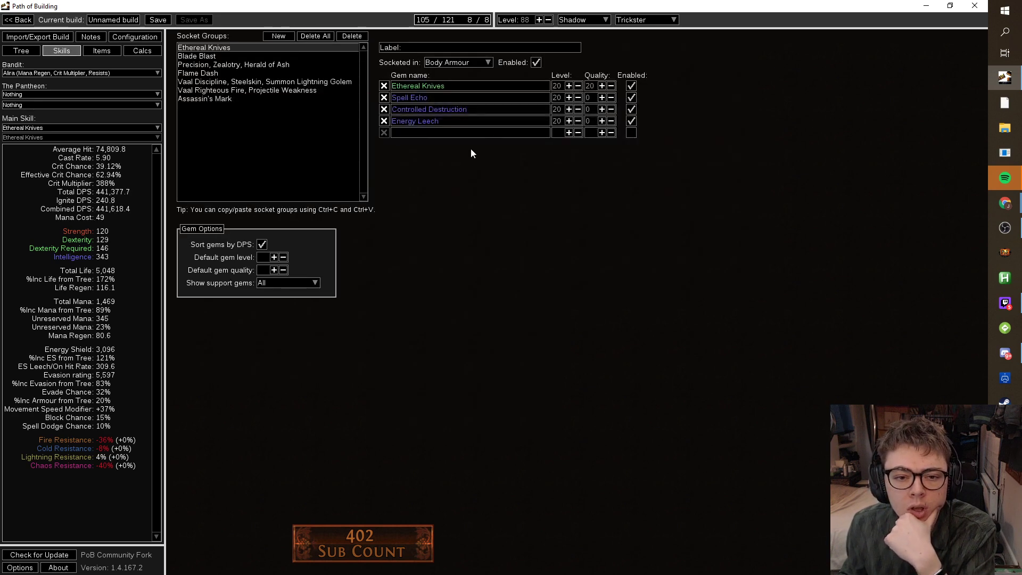
Review the candidate fourth supports, the poe.ninja Assassin's Ethereal Knives links and passive tree, and the other open character pages.
left_click(446, 135)
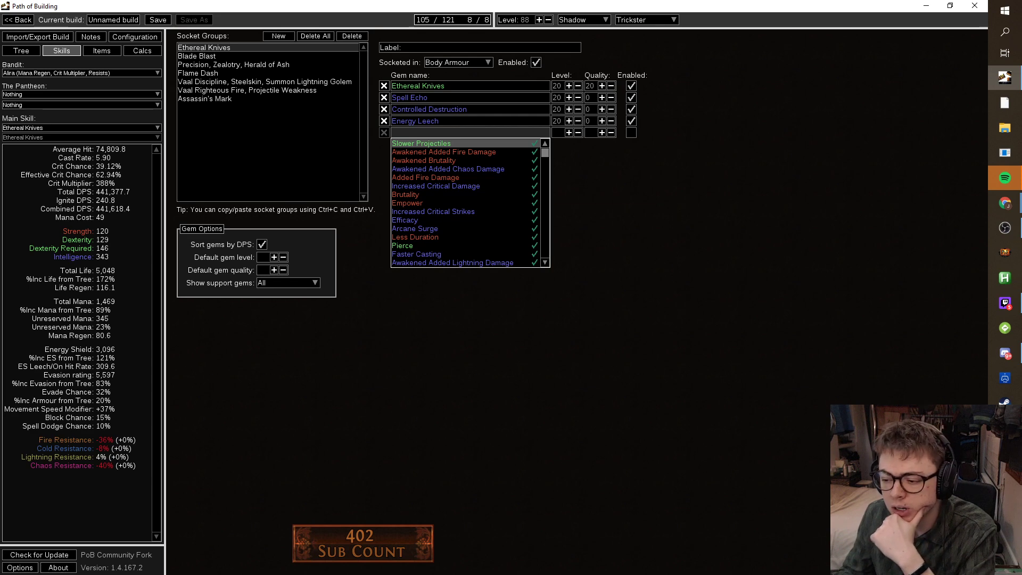
key("alt+Tab")
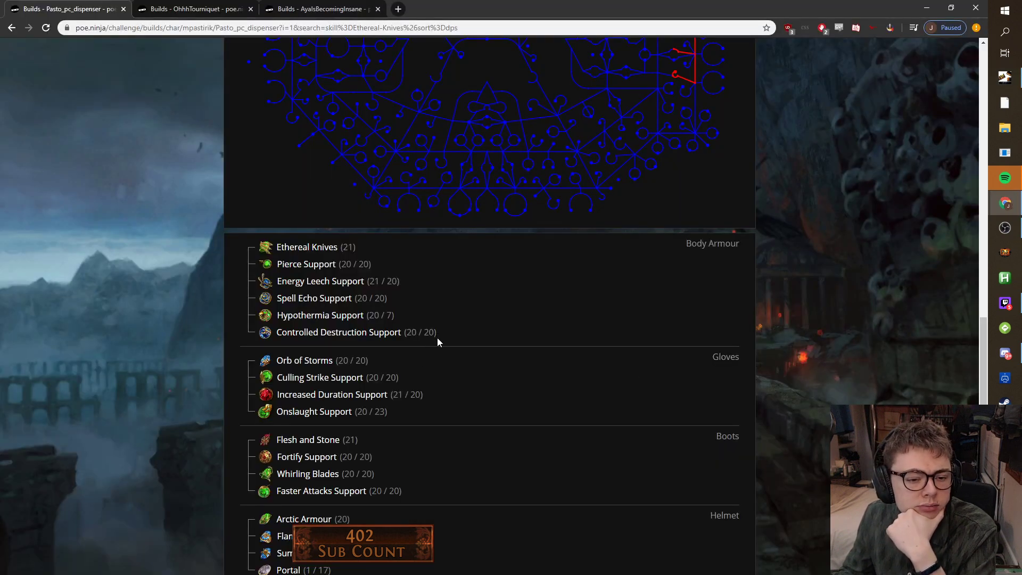
scroll(437, 340, "up", 7)
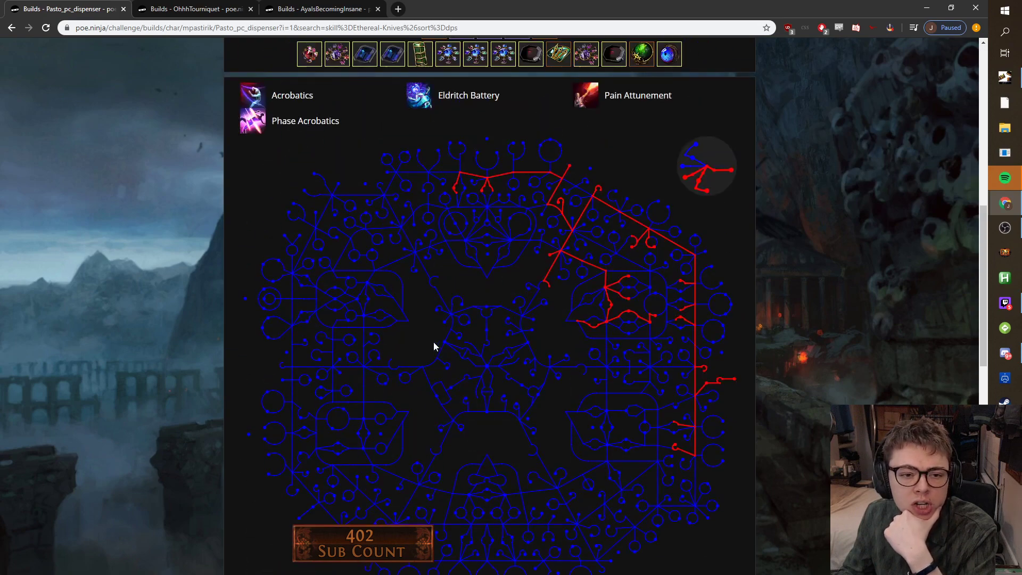
scroll(433, 346, "up", 5)
scroll(441, 349, "down", 4)
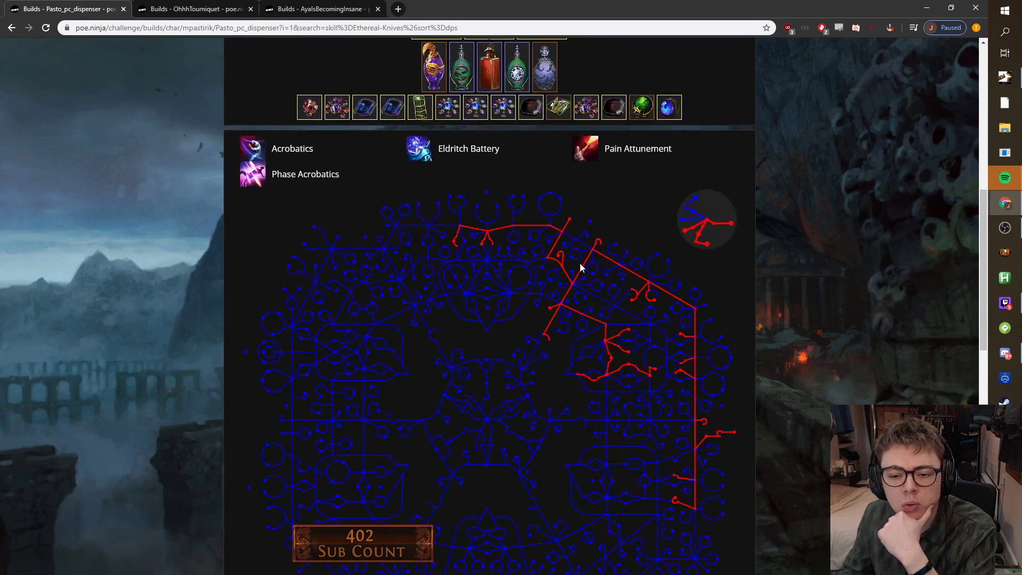
left_click(213, 9)
left_click(327, 7)
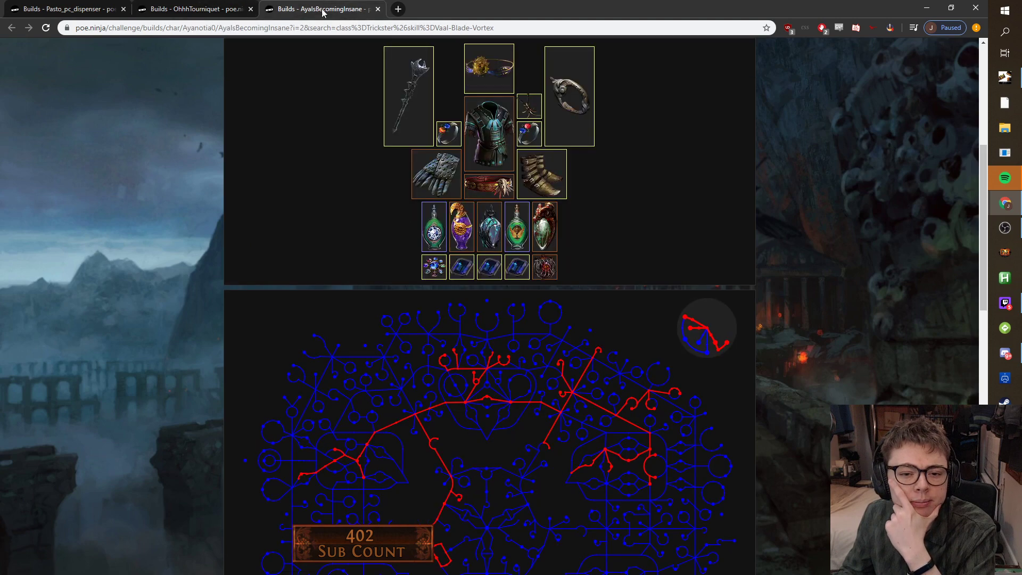
Switch to Path of Building and raise Zealotry and Herald of Ash to level 20 in the Weapon 1 group.
key("alt+Tab")
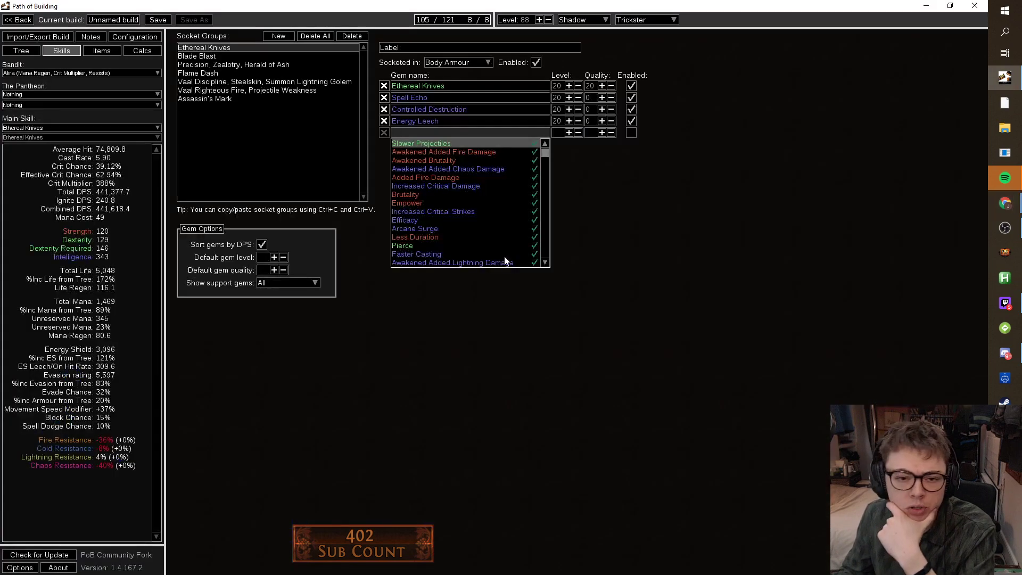
left_click(251, 65)
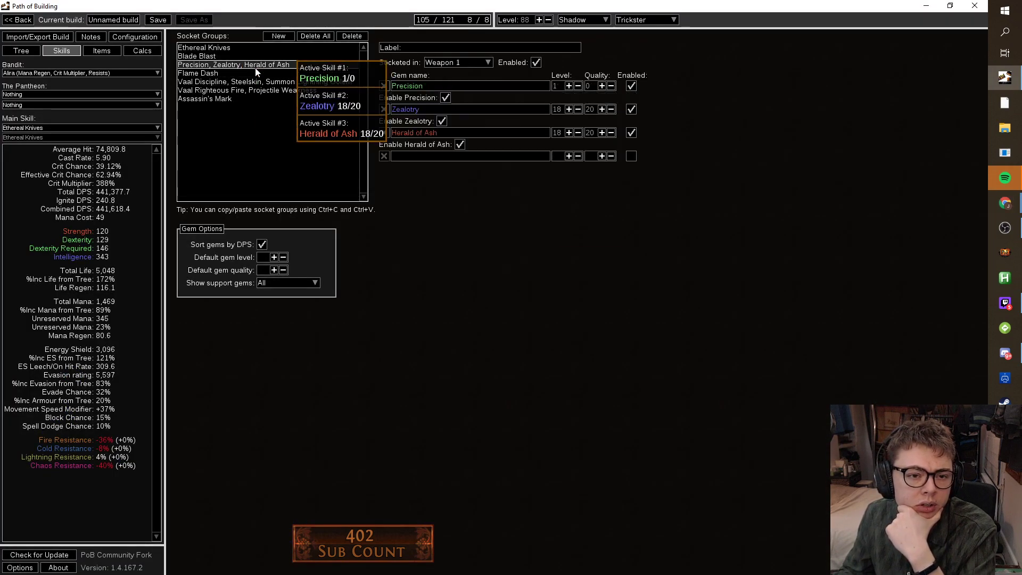
left_click(569, 132)
left_click(568, 133)
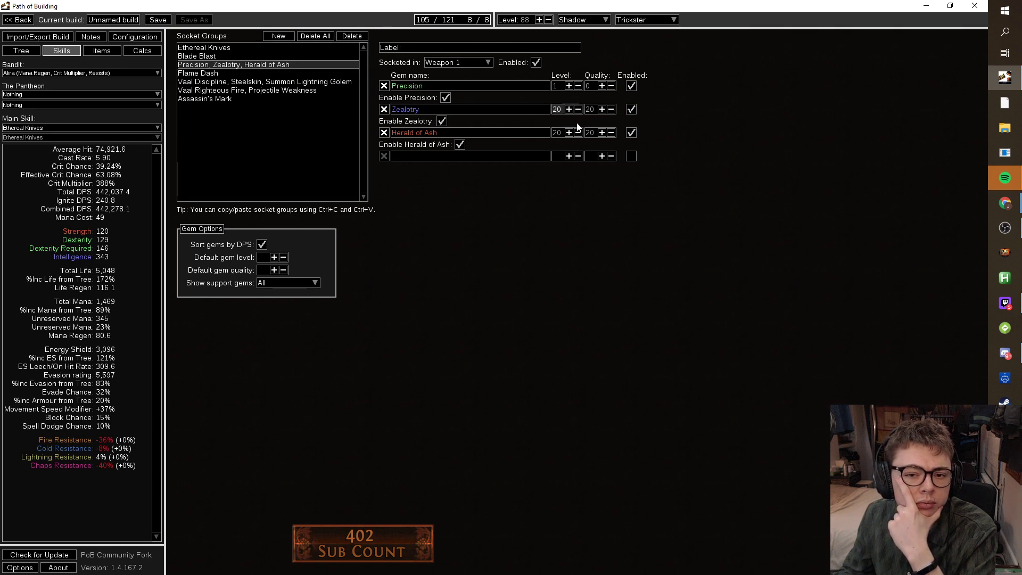
Remove Precision and Zealotry from the Weapon 1 group, and add Zealotry back below Herald of Ash.
left_click(384, 85)
left_click(384, 86)
left_click(454, 108)
type("z")
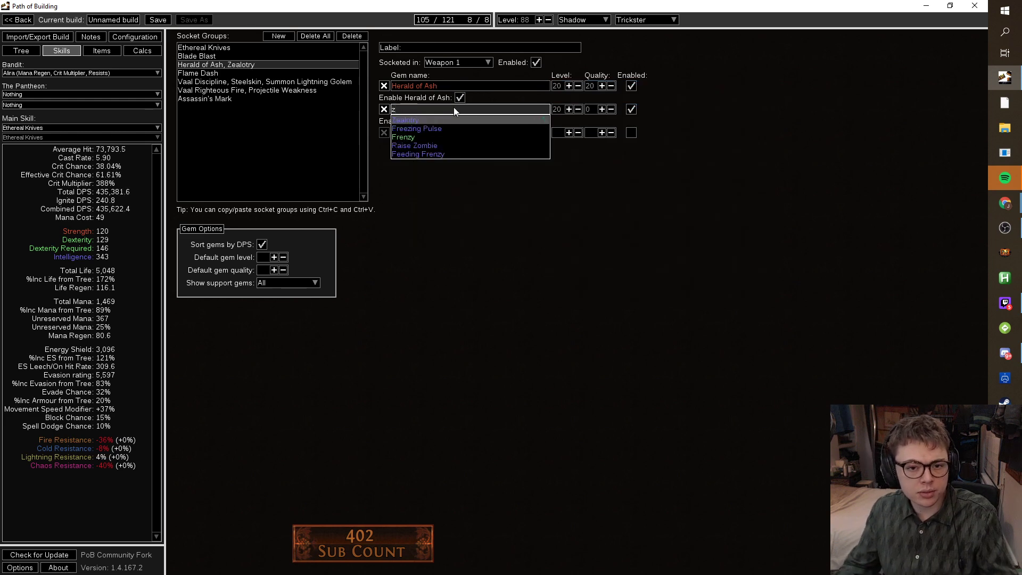
left_click(419, 120)
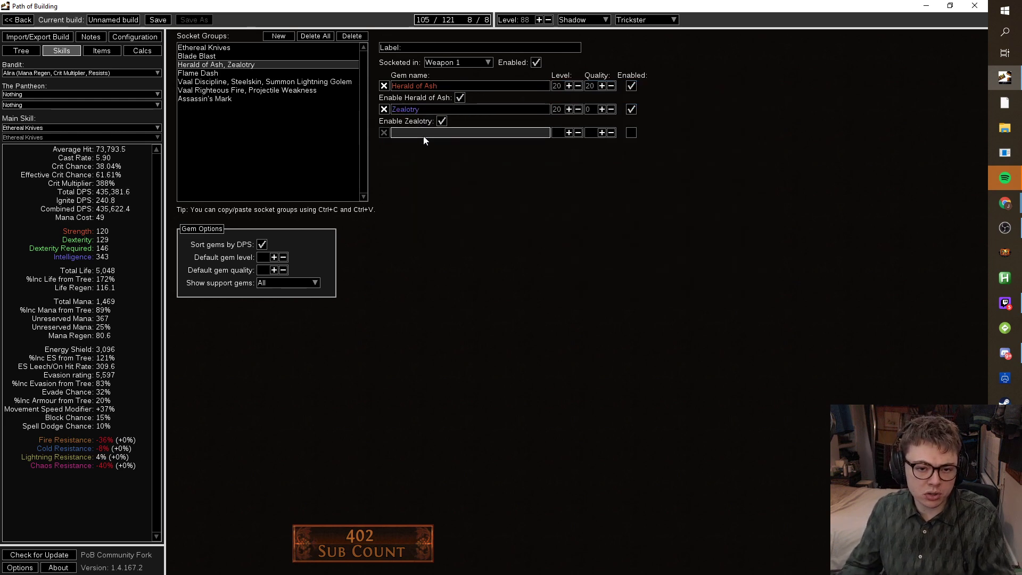
Add Hatred to the Weapon 1 group below Zealotry.
left_click(423, 133)
type("hatred")
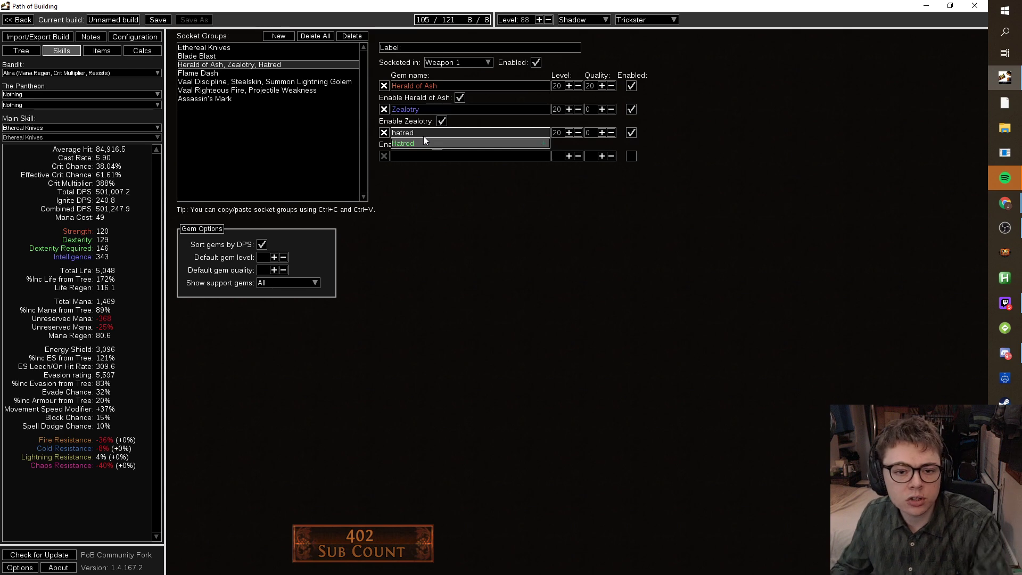
key("Return")
Compare Zealotry and Hatred by disabling both, and remove Zealotry while leaving Hatred enabled.
left_click(632, 132)
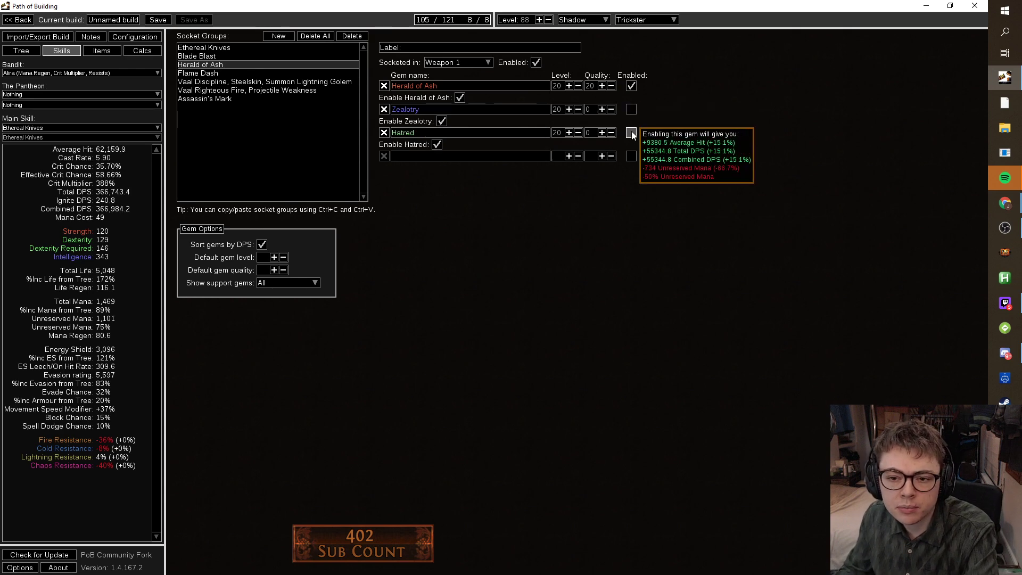
left_click(632, 109)
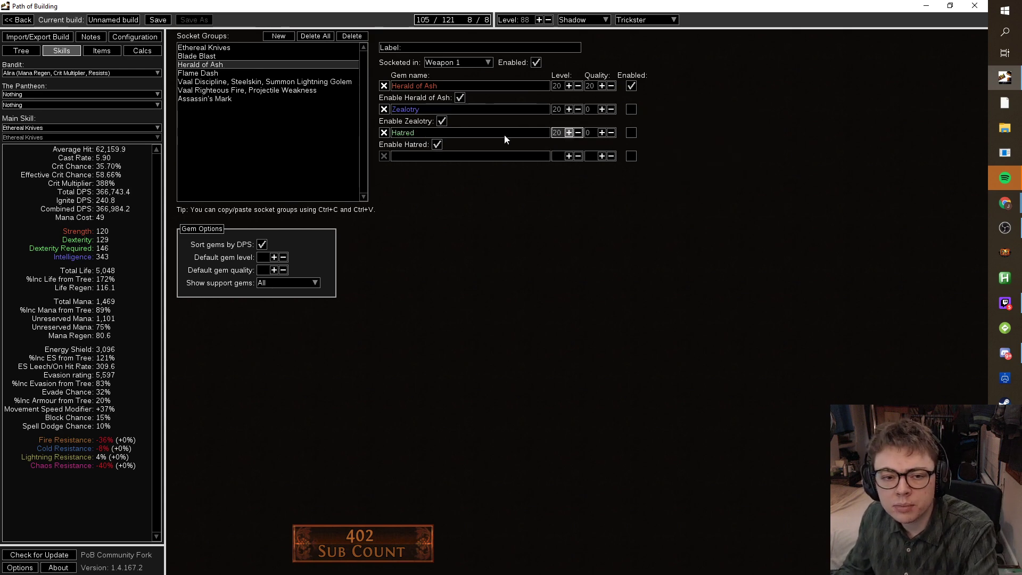
left_click(384, 109)
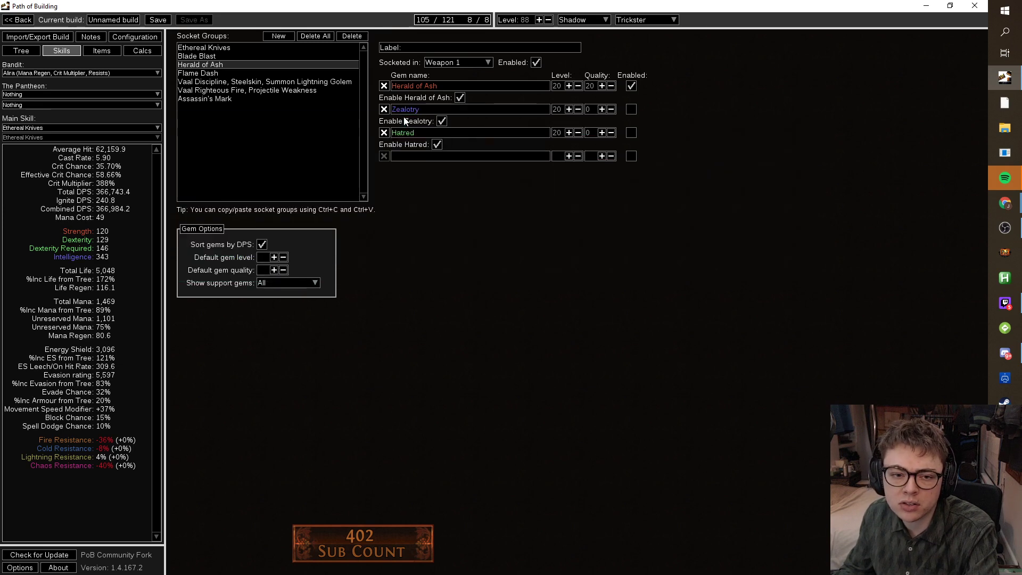
left_click(631, 109)
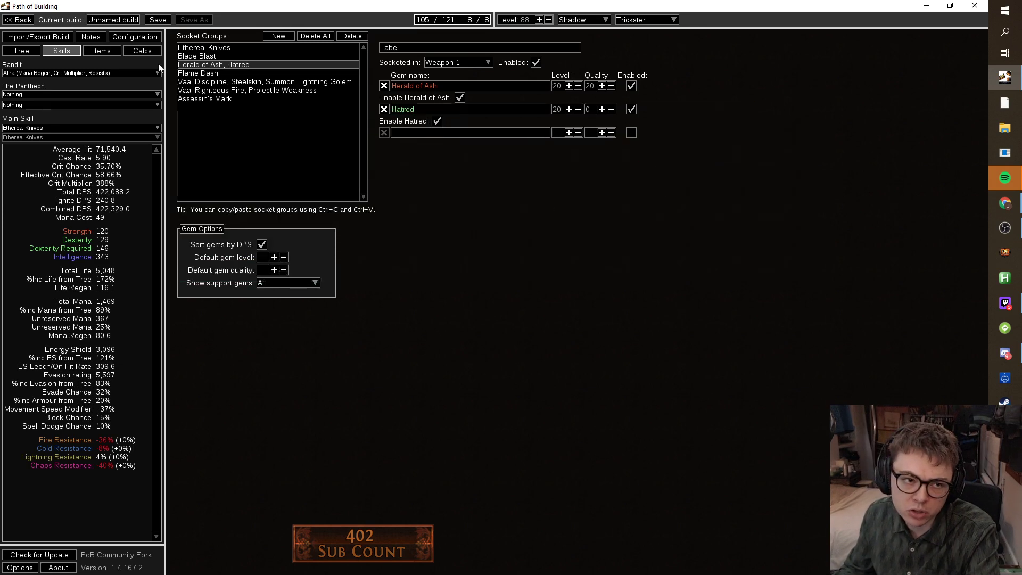
Configure the enemy as chilled and reopen the Ethereal Knives socket group.
left_click(152, 36)
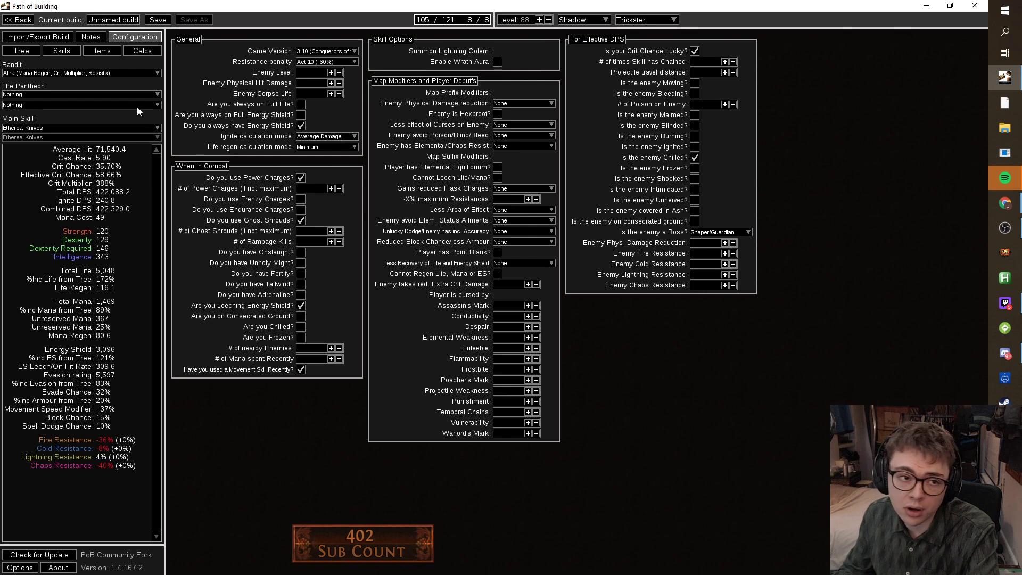
left_click(63, 52)
left_click(221, 48)
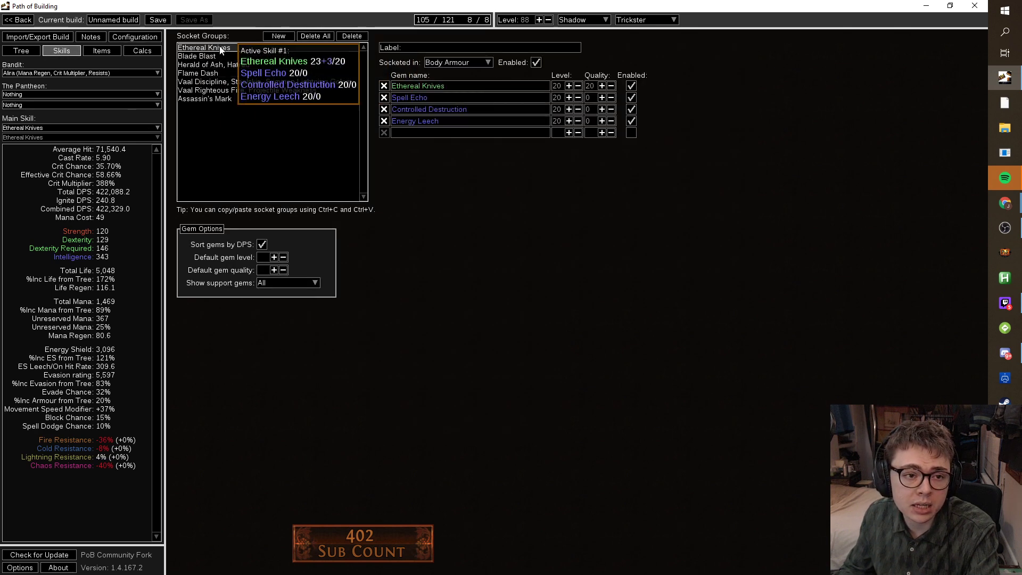
Add the Hypothermia and Added Fire Damage supports to the Ethereal Knives group and set the Ethereal Knives gem to level 21.
left_click(433, 133)
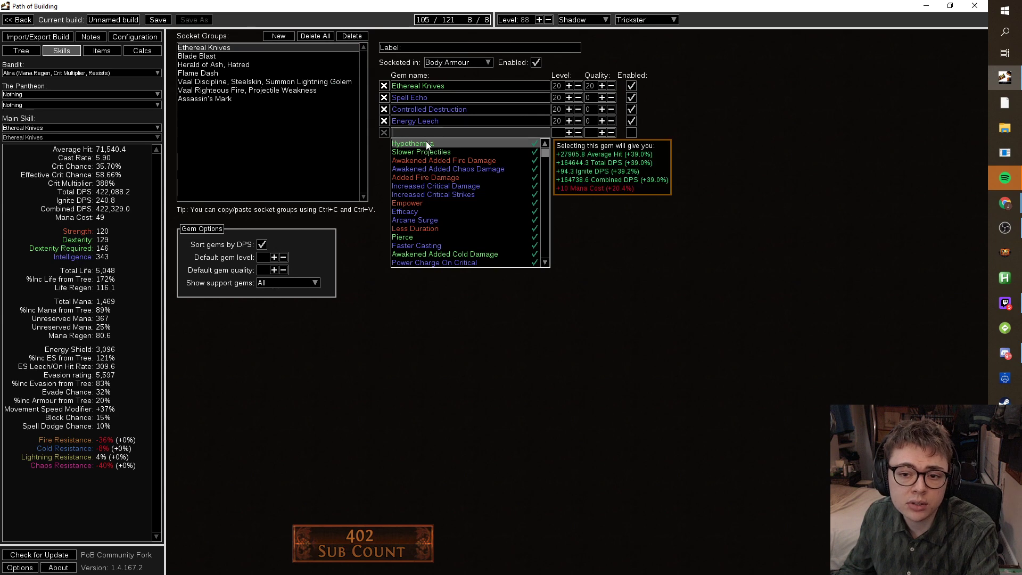
left_click(426, 143)
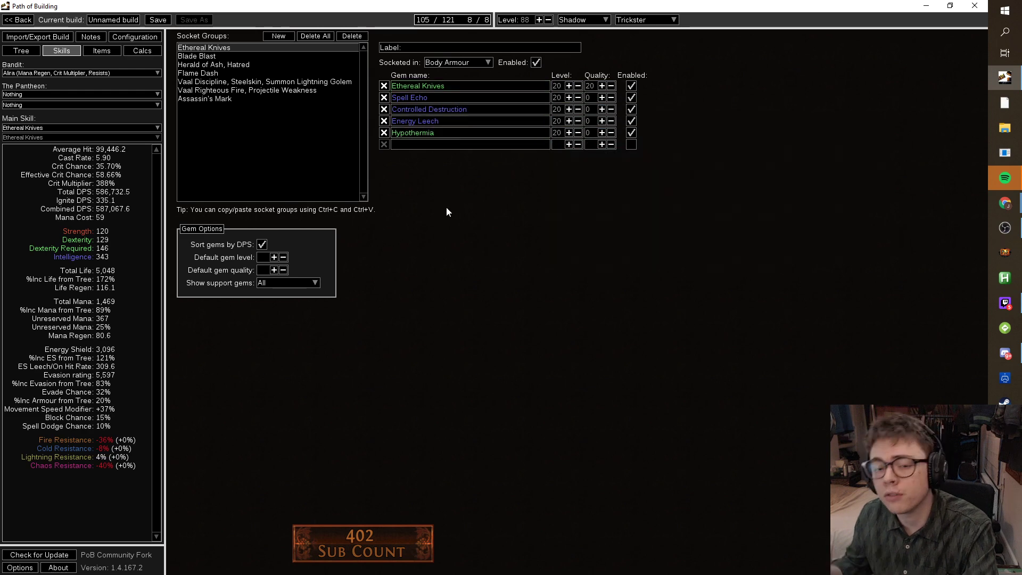
left_click(569, 85)
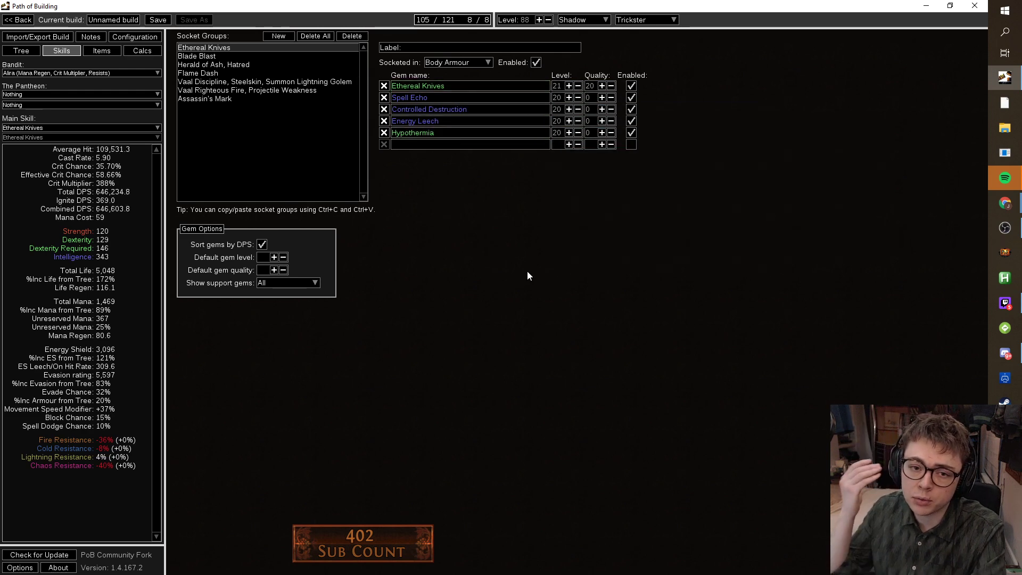
left_click(459, 144)
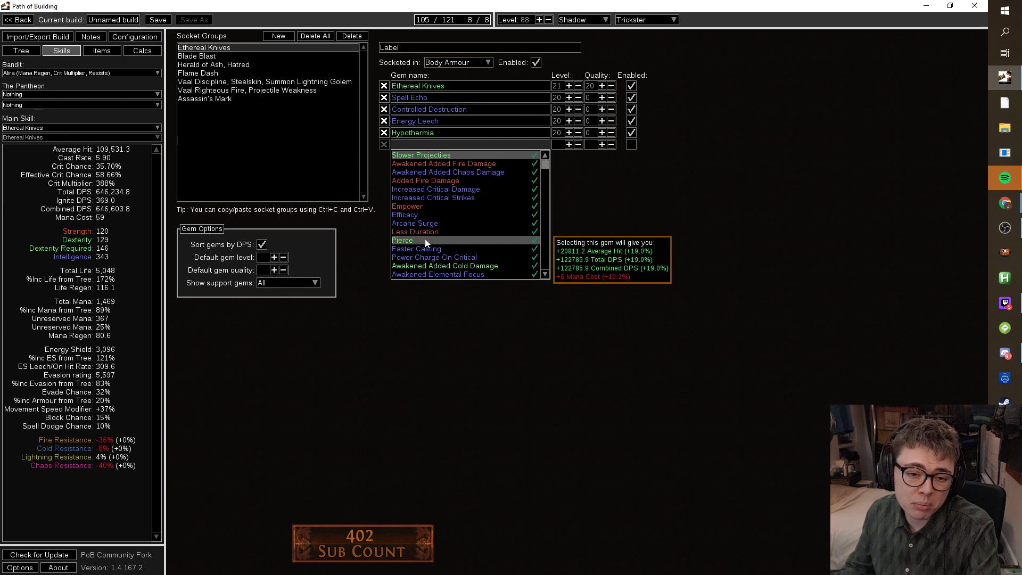
left_click(433, 181)
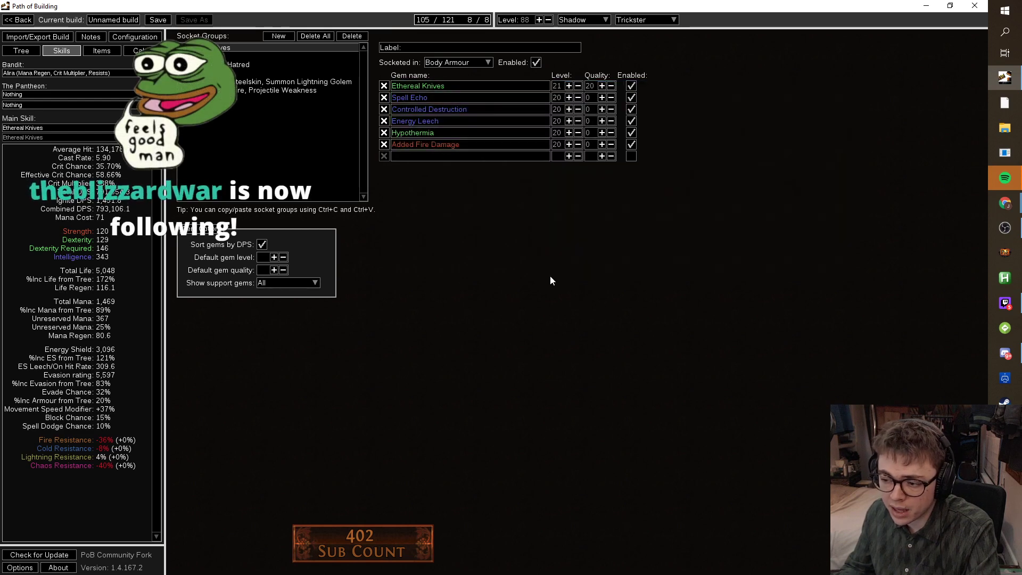
Raise Blade Blast's Physical to Lightning support to level 20 and try the same support in the Ethereal Knives group.
left_click(277, 56)
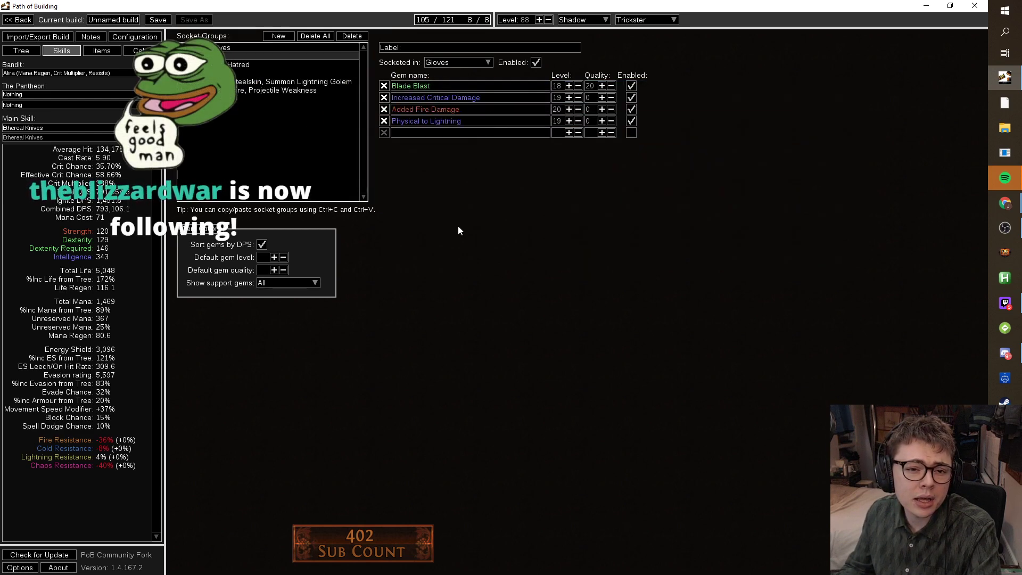
left_click(569, 121)
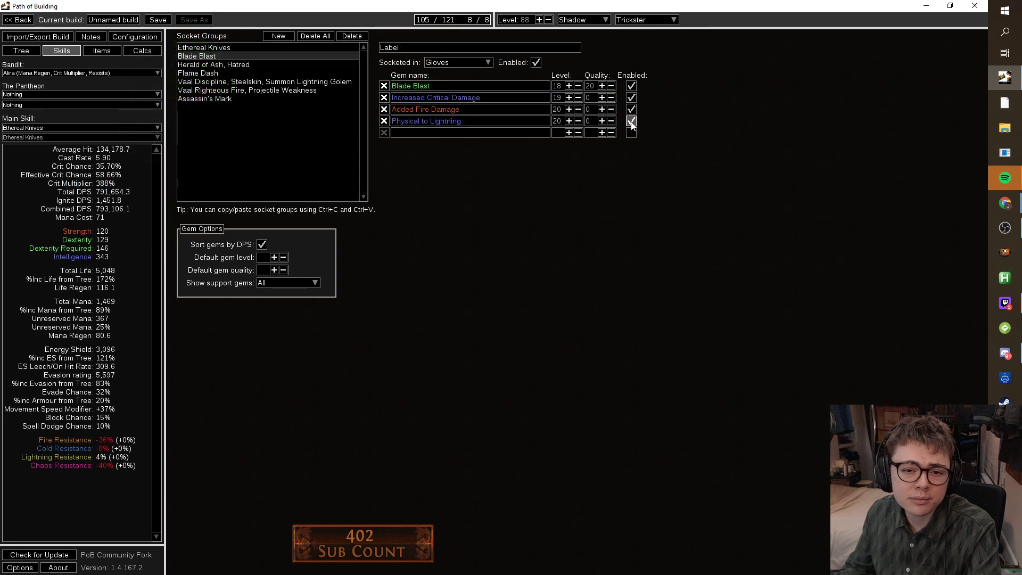
left_click(229, 48)
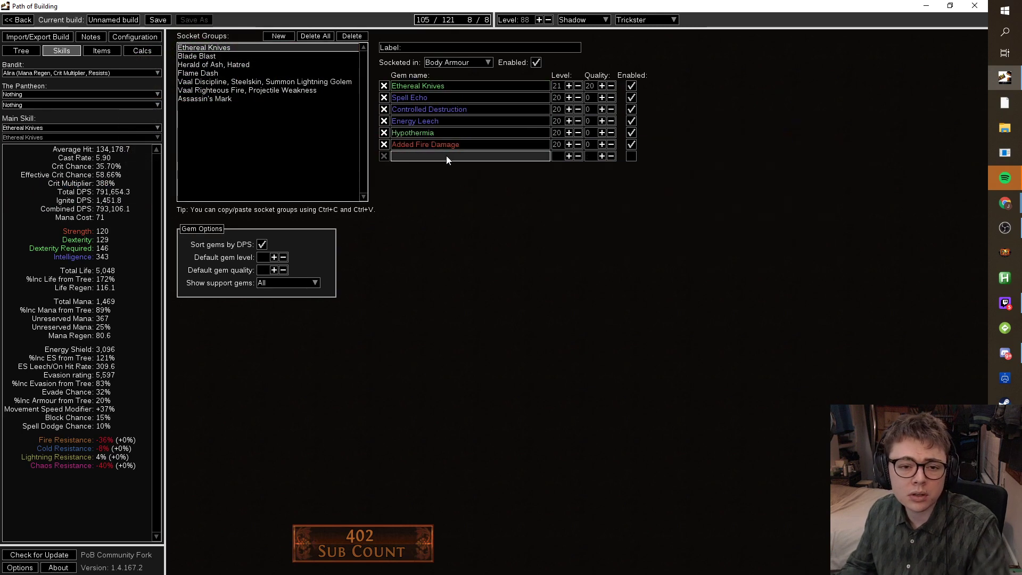
left_click(446, 156)
type("phys")
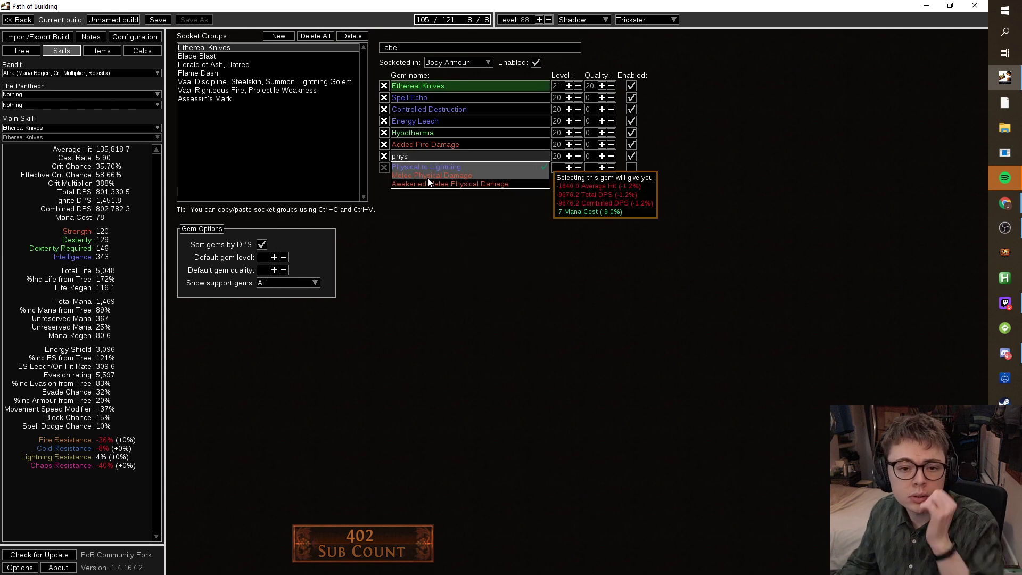
left_click(432, 166)
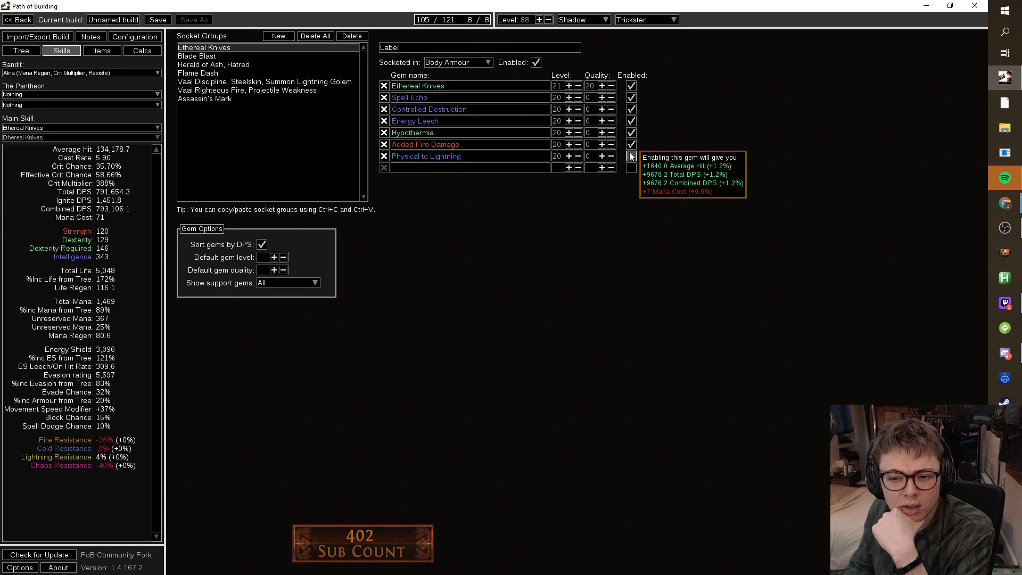
left_click(630, 156)
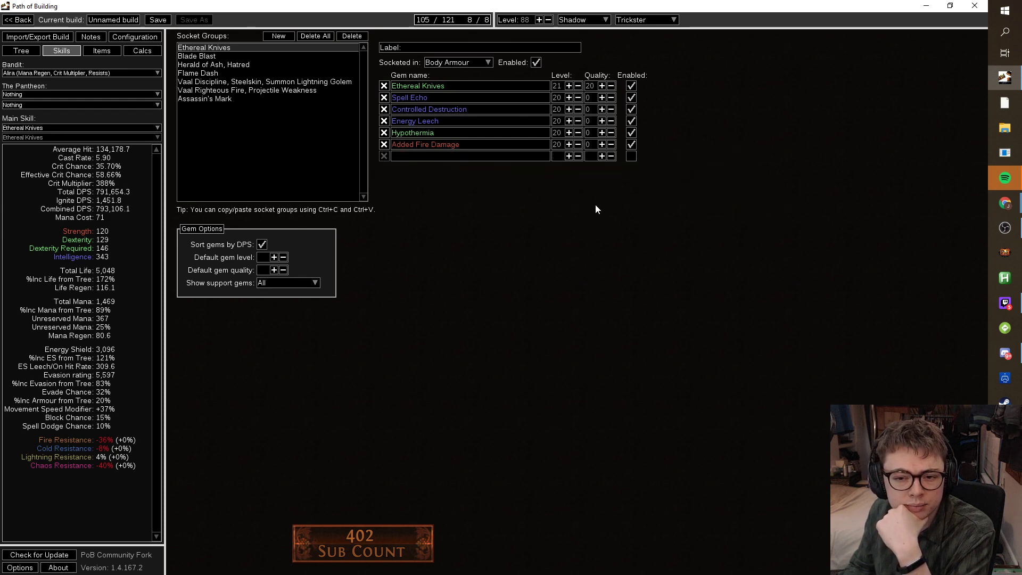
Remove Increased Critical Damage, Added Fire Damage and Physical to Lightning from the Blade Blast group.
left_click(197, 56)
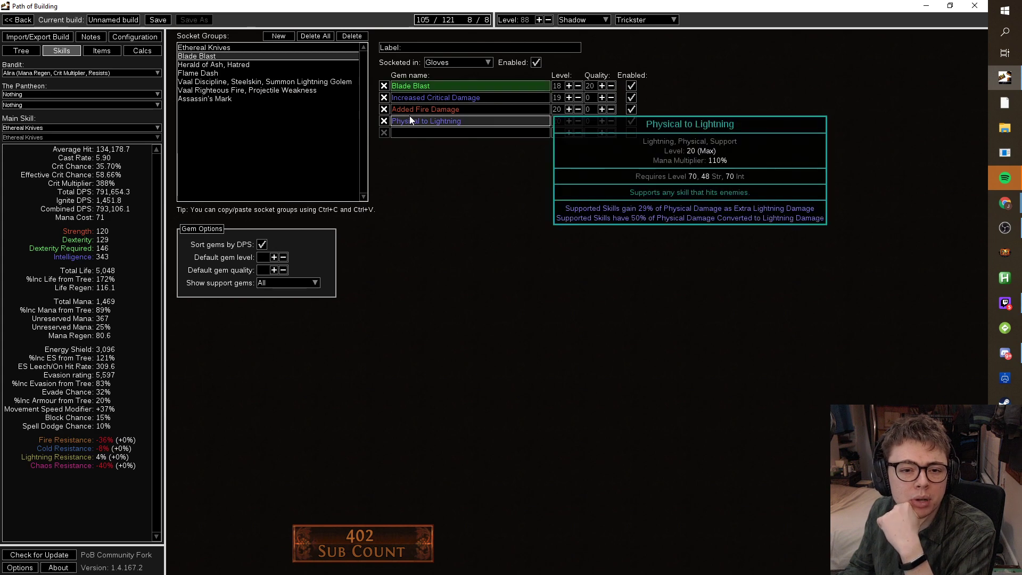
left_click(384, 98)
left_click(384, 98)
left_click(384, 97)
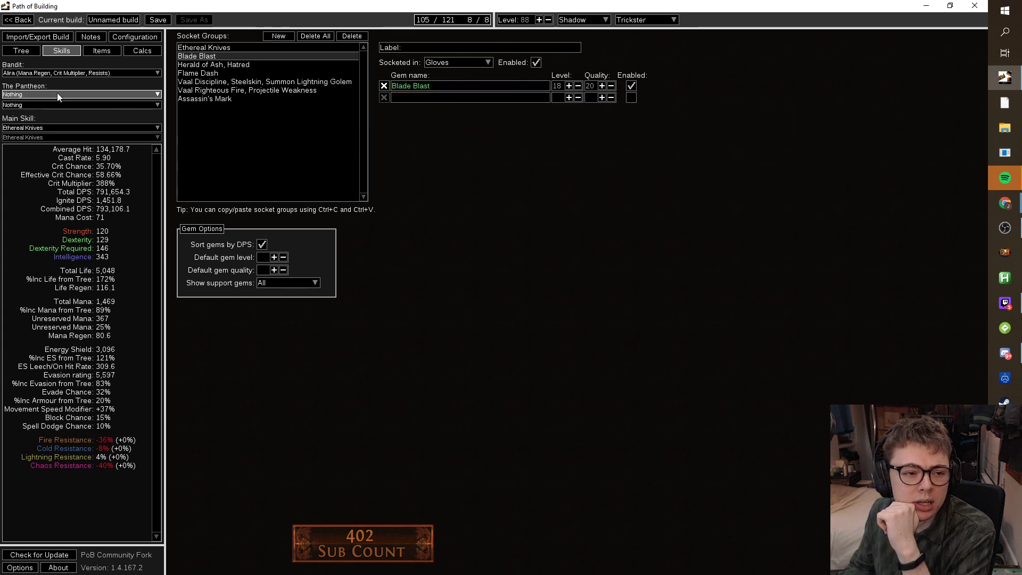
Make Blade Blast the main skill and add Controlled Destruction, Energy Leech and Concentrated Effect as its supports.
left_click(31, 127)
left_click(31, 145)
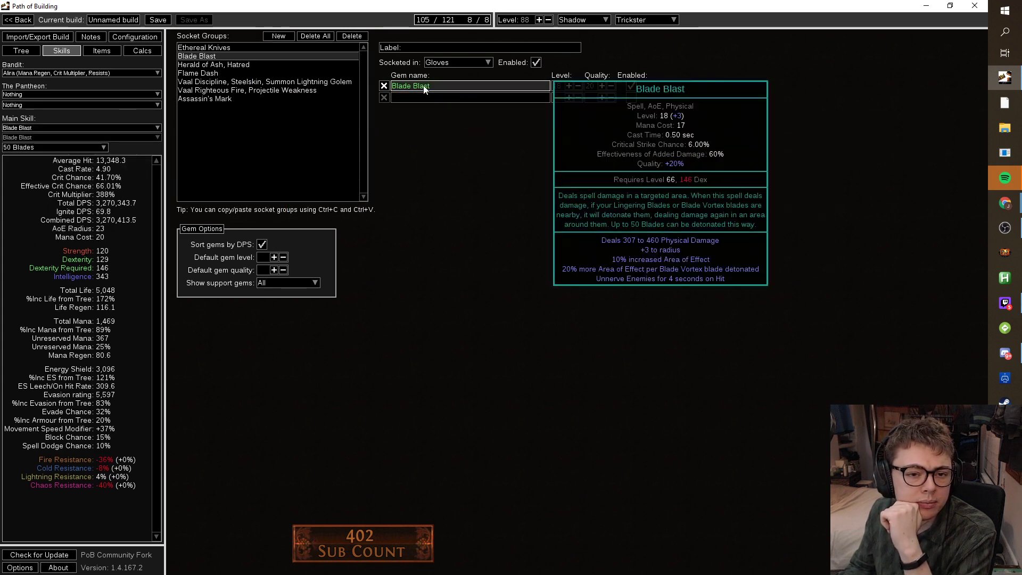
left_click(424, 98)
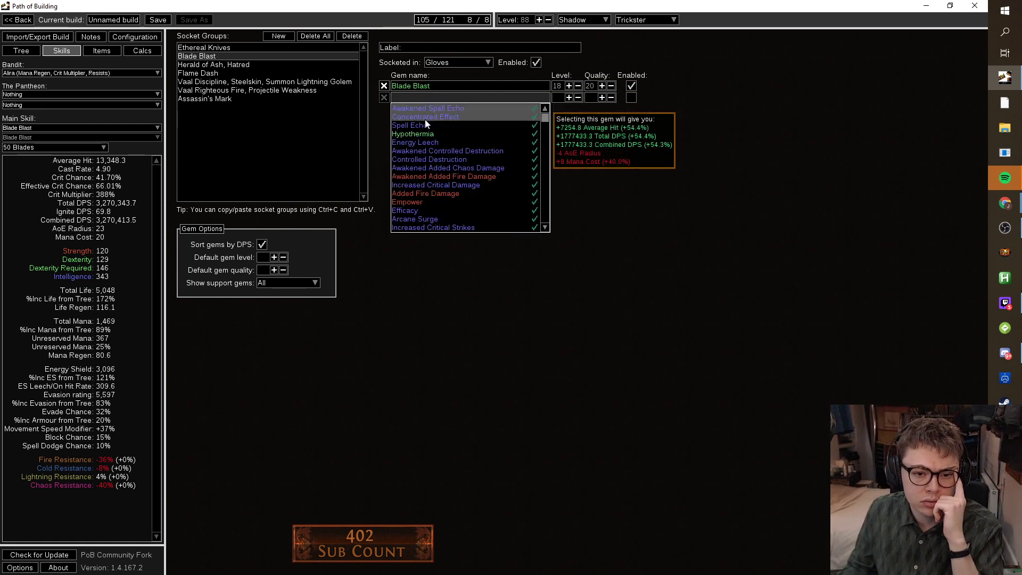
left_click(426, 160)
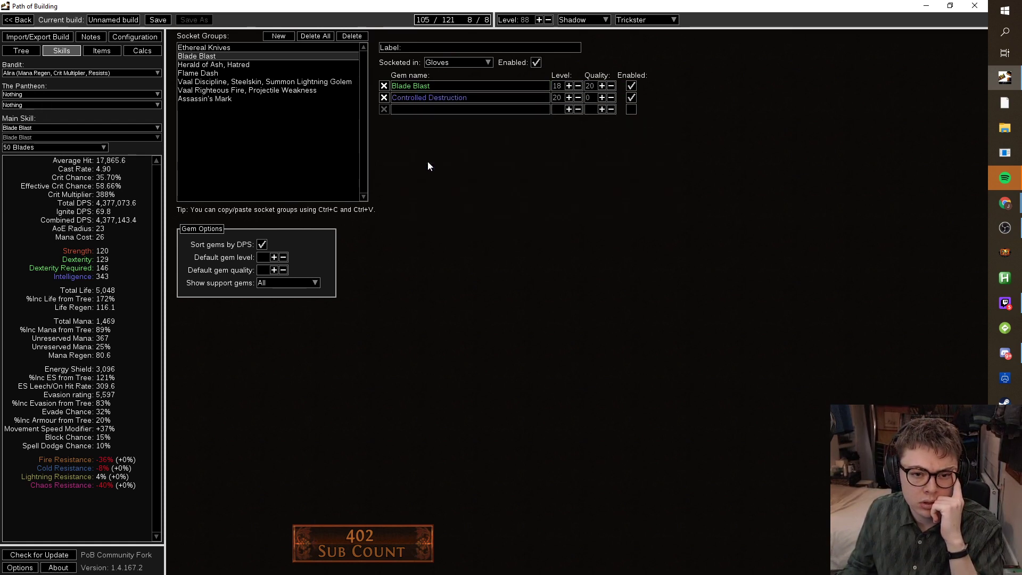
left_click(429, 108)
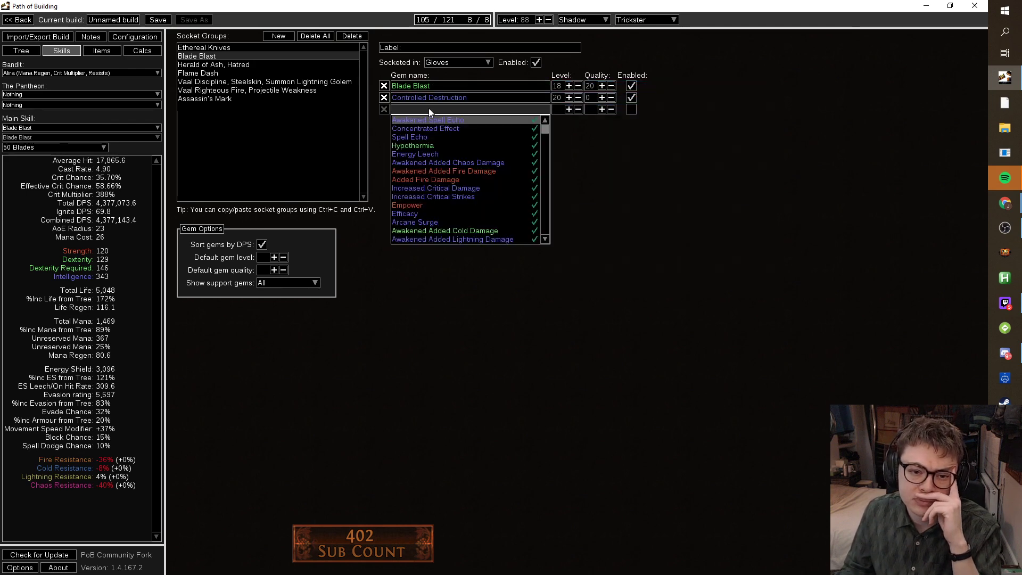
left_click(429, 154)
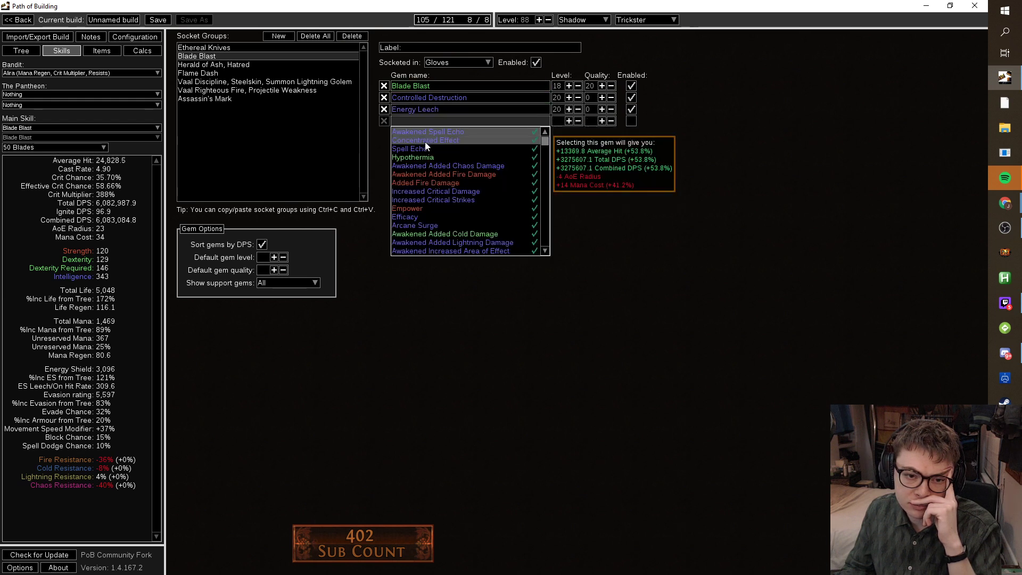
left_click(425, 140)
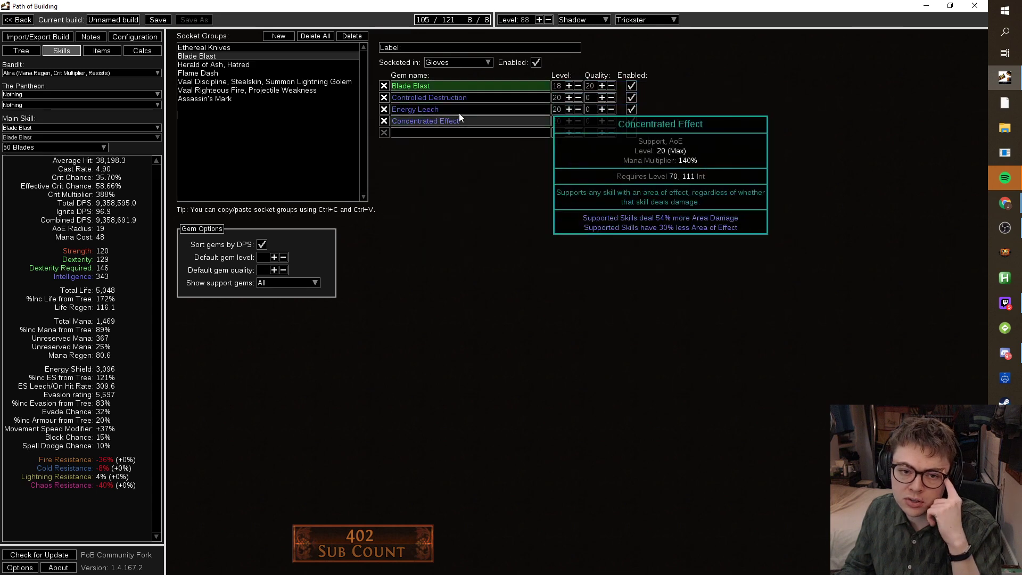
Set Blade Blast to 10 Blades and switch the main skill back to Ethereal Knives.
left_click(82, 147)
left_click(58, 179)
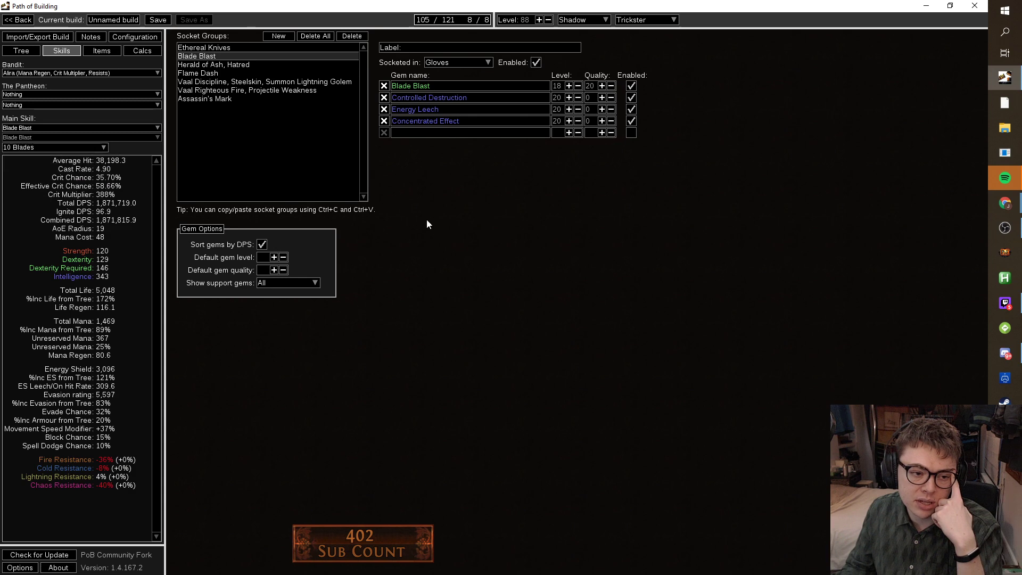
left_click(63, 127)
left_click(53, 136)
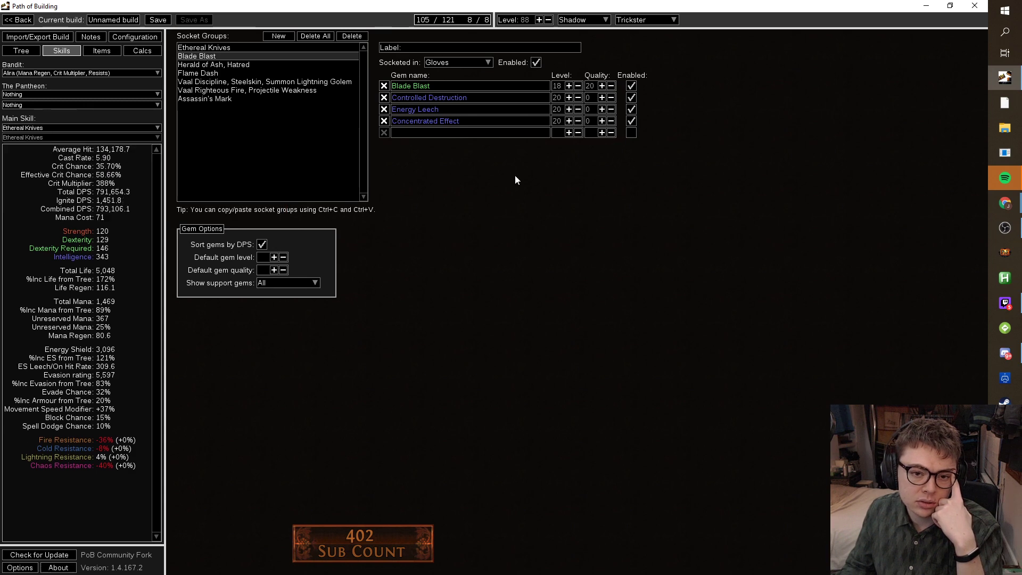
Remove all gems from the Flame Dash group socketed in the helmet.
left_click(246, 65)
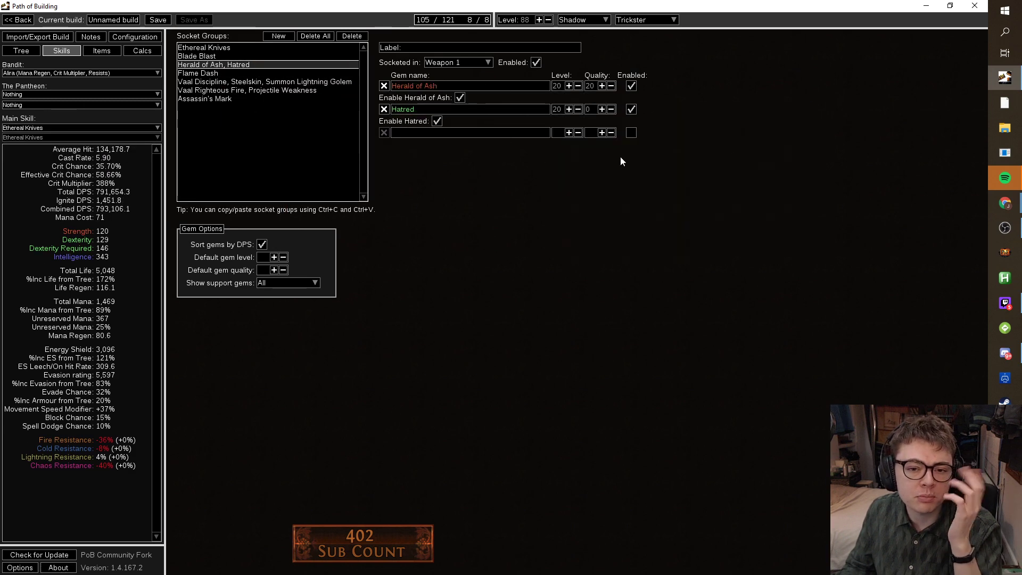
left_click(223, 72)
left_click(384, 86)
left_click(384, 86)
left_click(384, 86)
left_click(384, 86)
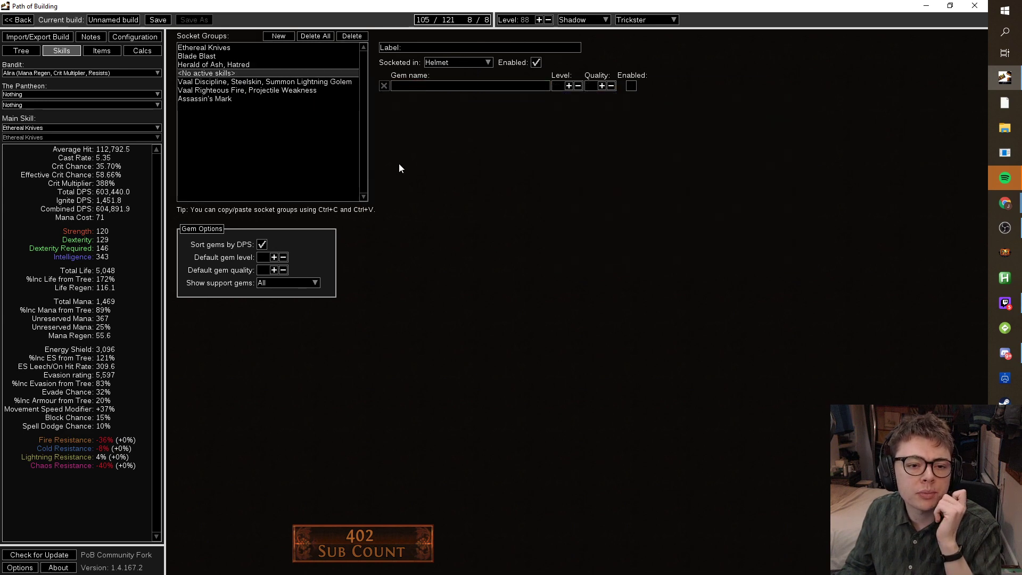
Remove every gem from the boots group, including Vaal Discipline, Steelskin, Cast when Damage Taken and Summon Lightning Golem.
left_click(288, 82)
left_click(384, 85)
left_click(384, 86)
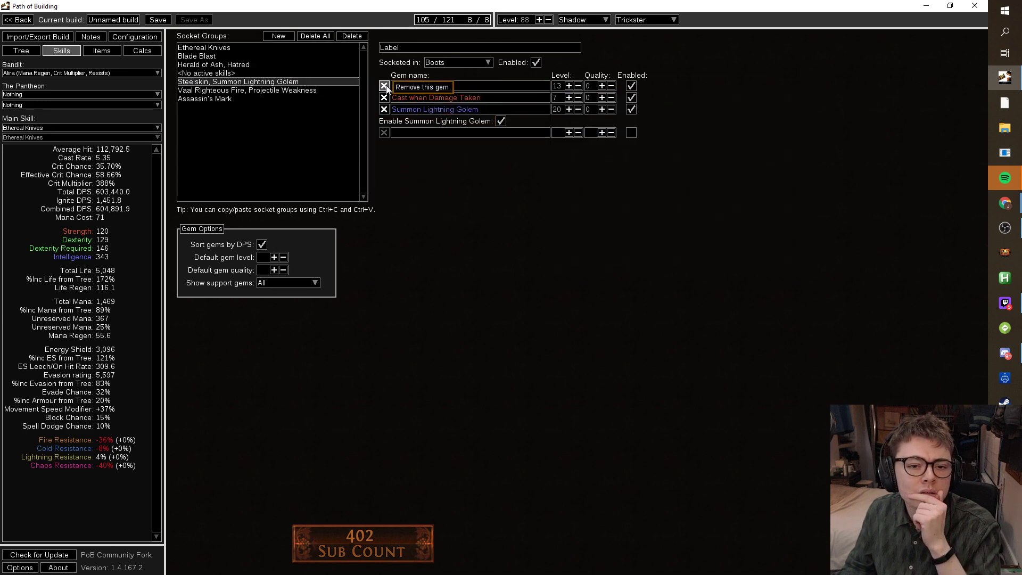
left_click(383, 86)
left_click(384, 85)
Clear Vaal Righteous Fire, Increased Duration and Projectile Weakness from the Weapon 2 group and check the Assassin's Mark group.
left_click(298, 90)
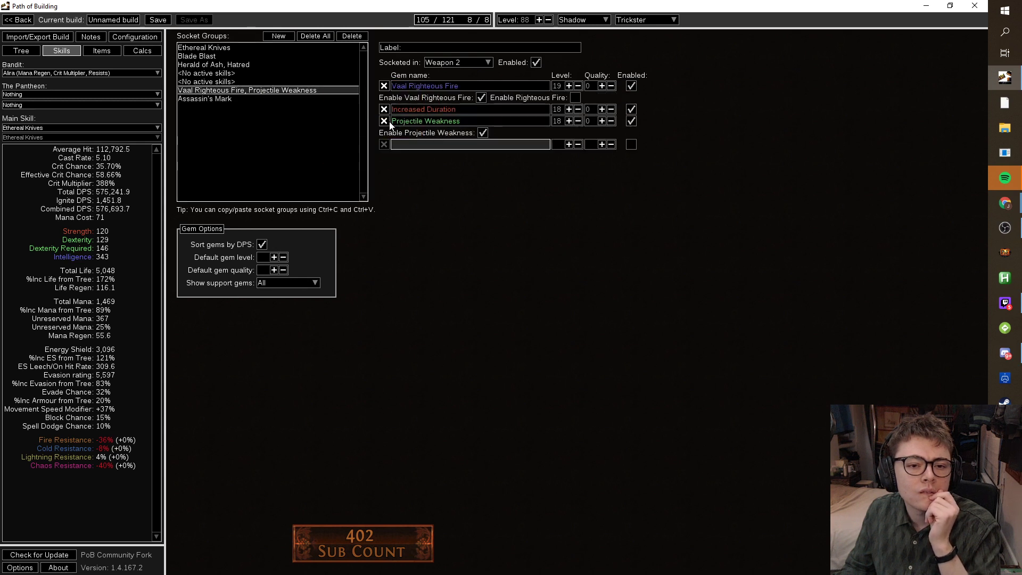
left_click(383, 85)
left_click(384, 86)
left_click(245, 99)
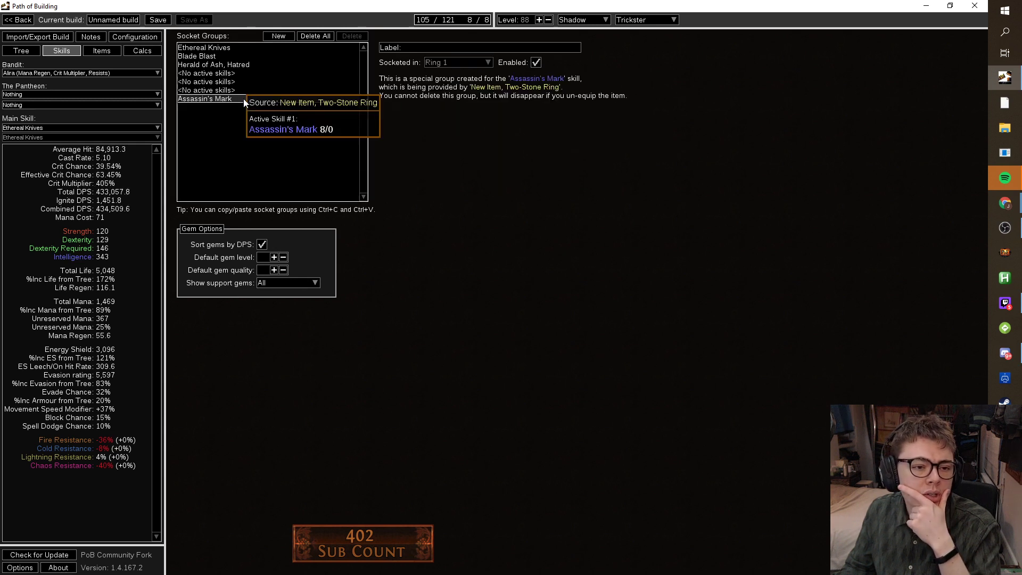
Delete the three empty socket groups between Herald of Ash and Assassin's Mark.
left_click(250, 82)
left_click(350, 36)
left_click(264, 74)
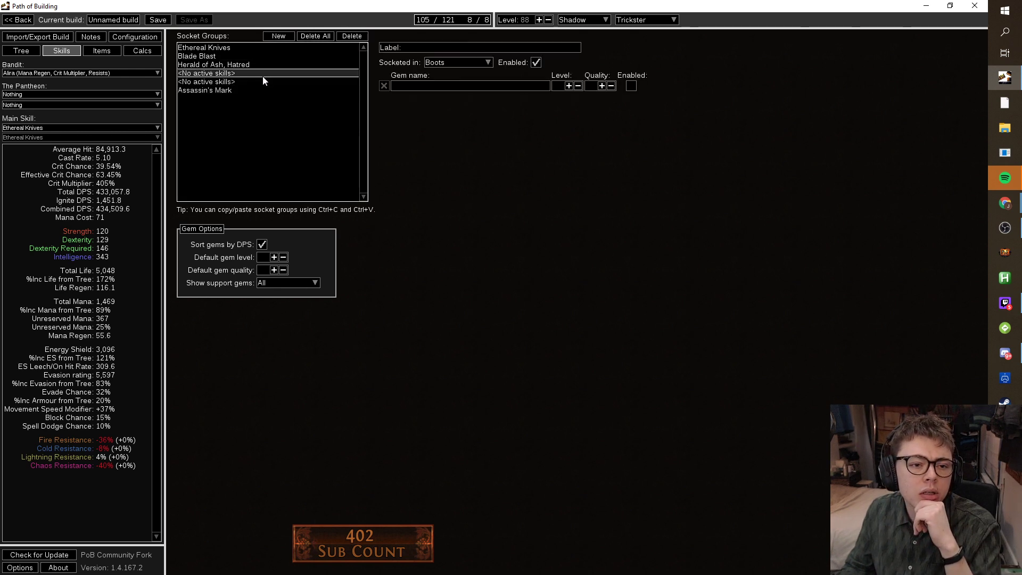
left_click(367, 36)
left_click(341, 73)
left_click(351, 35)
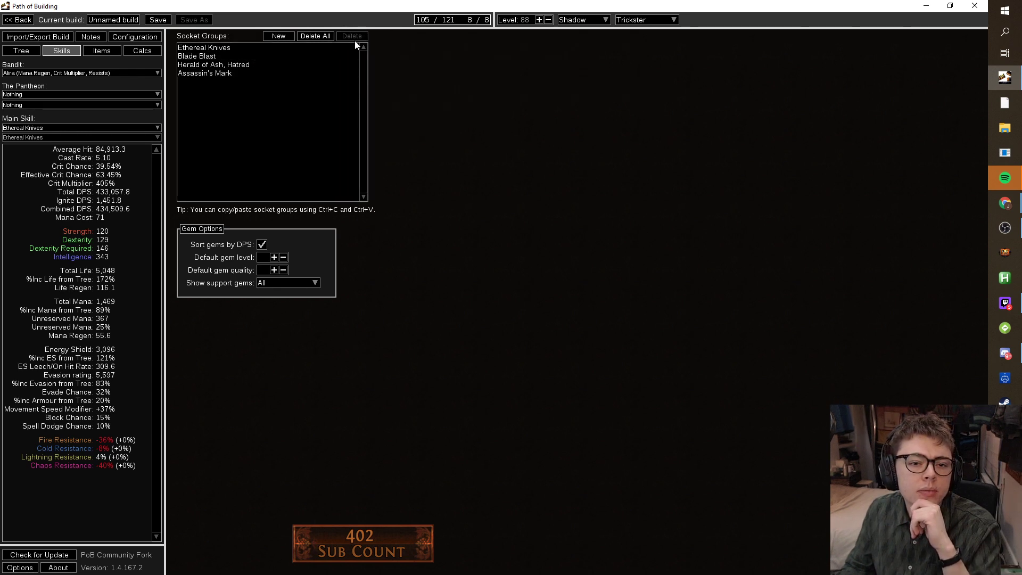
Check the Kalisa's Grace gloves that hold the Blade Blast gems, and review the Ethereal Knives and Herald of Ash groups.
left_click(234, 55)
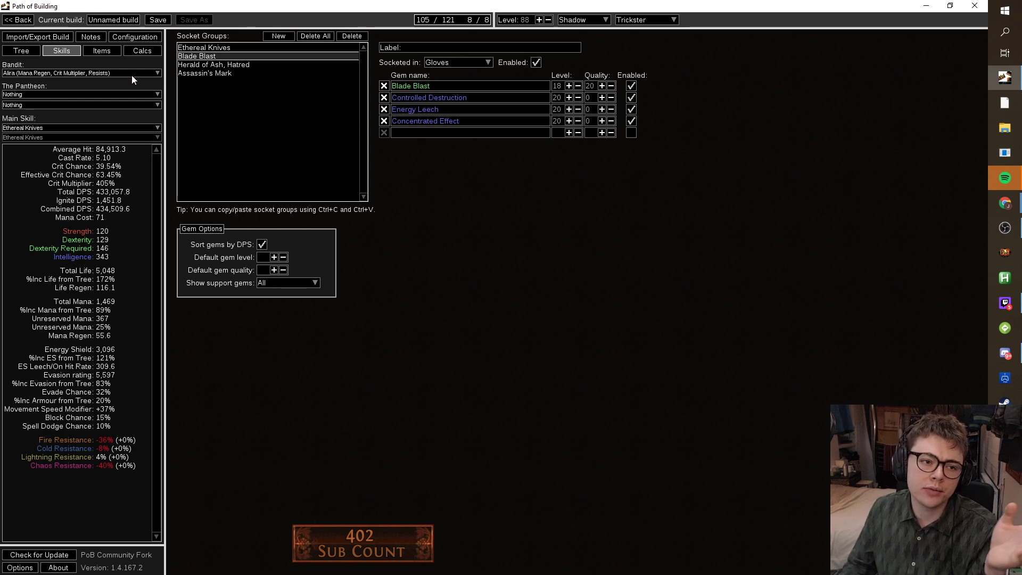
left_click(110, 54)
mouse_move(280, 105)
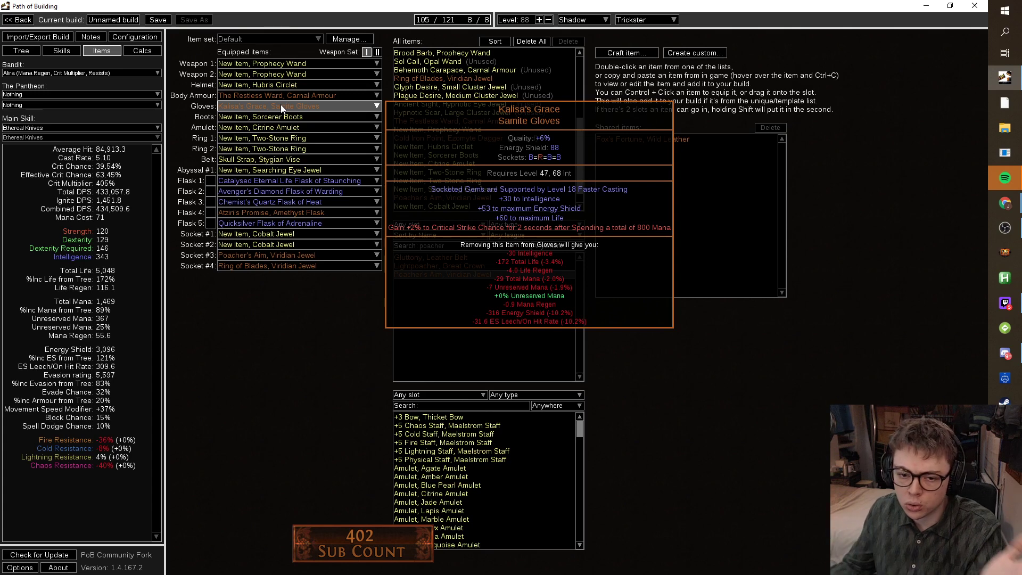
left_click(64, 50)
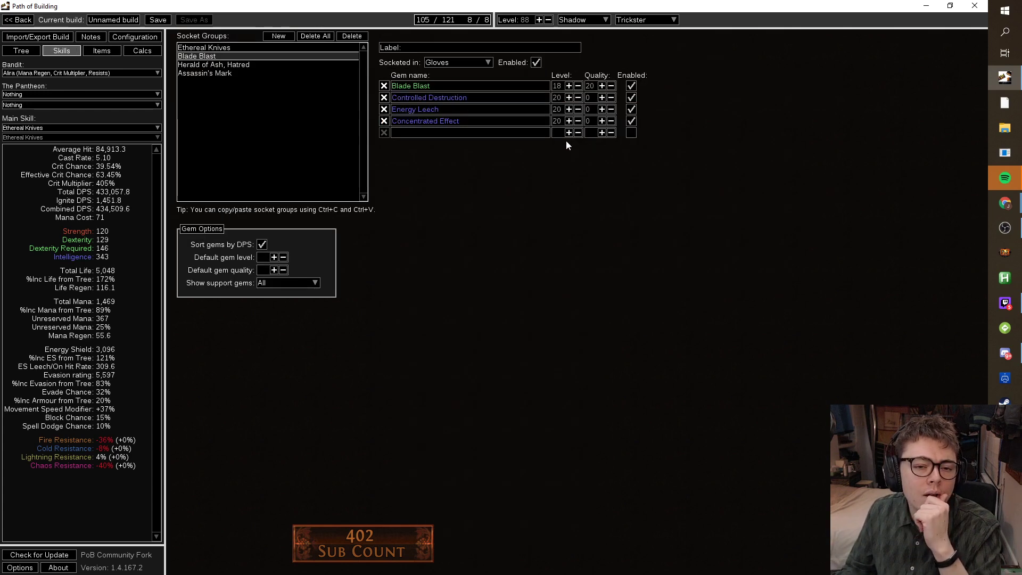
left_click(213, 47)
left_click(210, 65)
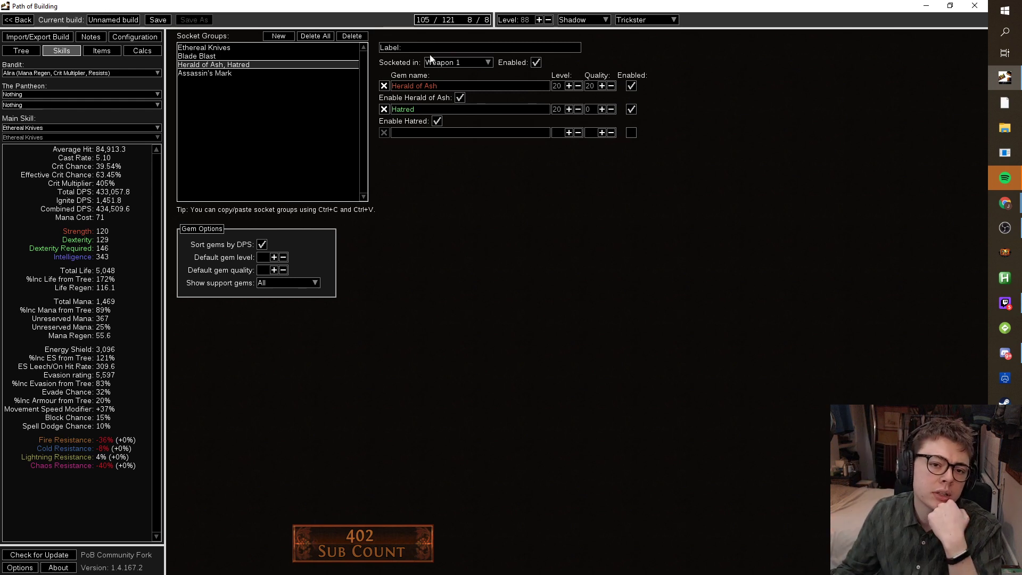
Create a new socket group and add Cast when Damage Taken as its first gem.
left_click(278, 35)
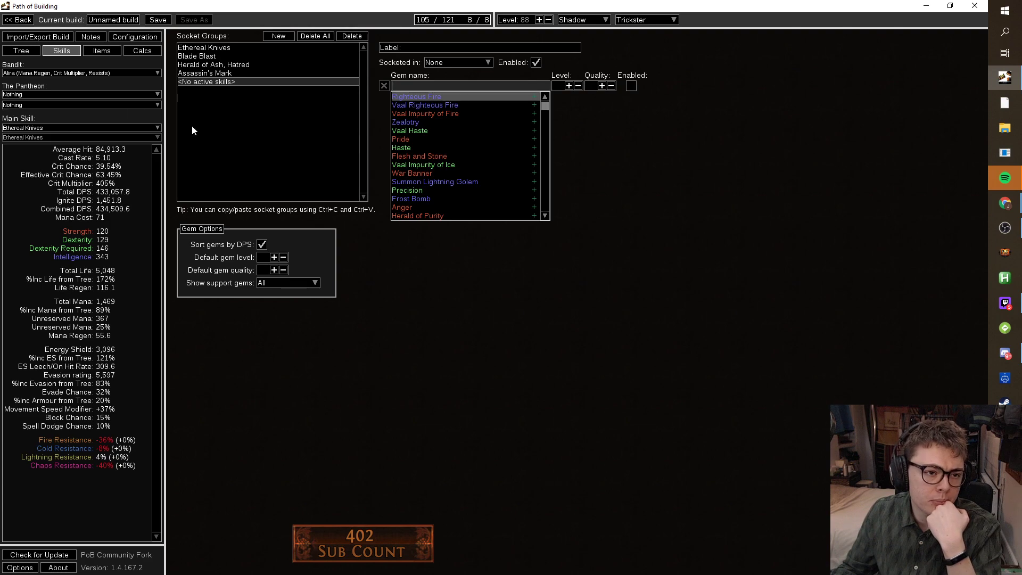
left_click(21, 51)
scroll(372, 367, "down", 3)
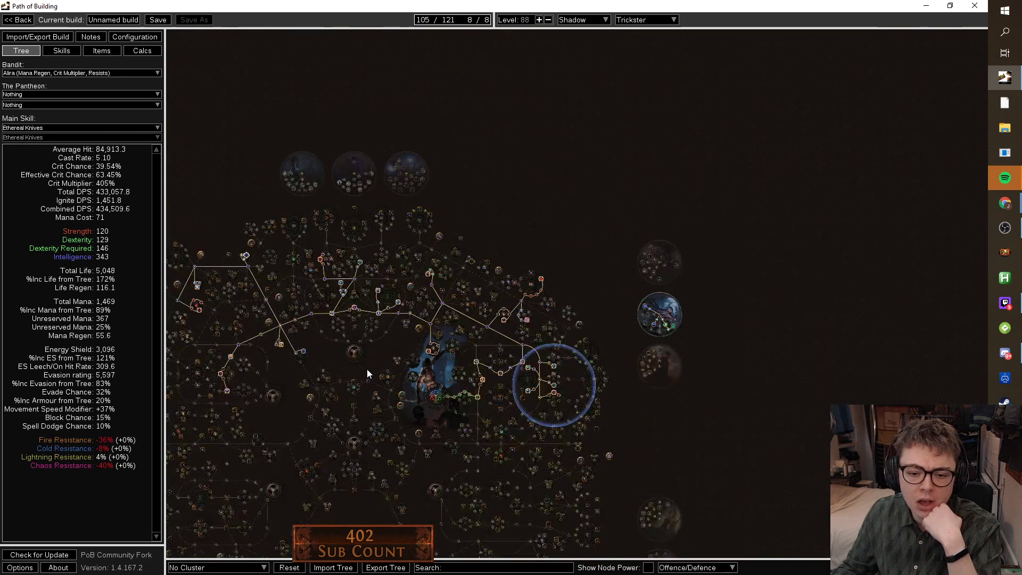
left_click_drag(380, 366, 531, 309)
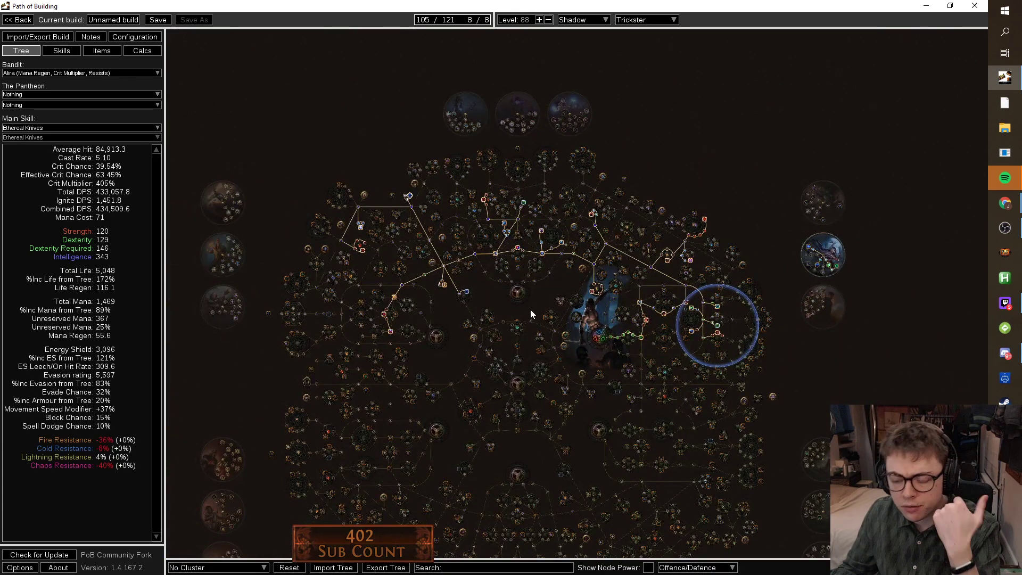
left_click(62, 50)
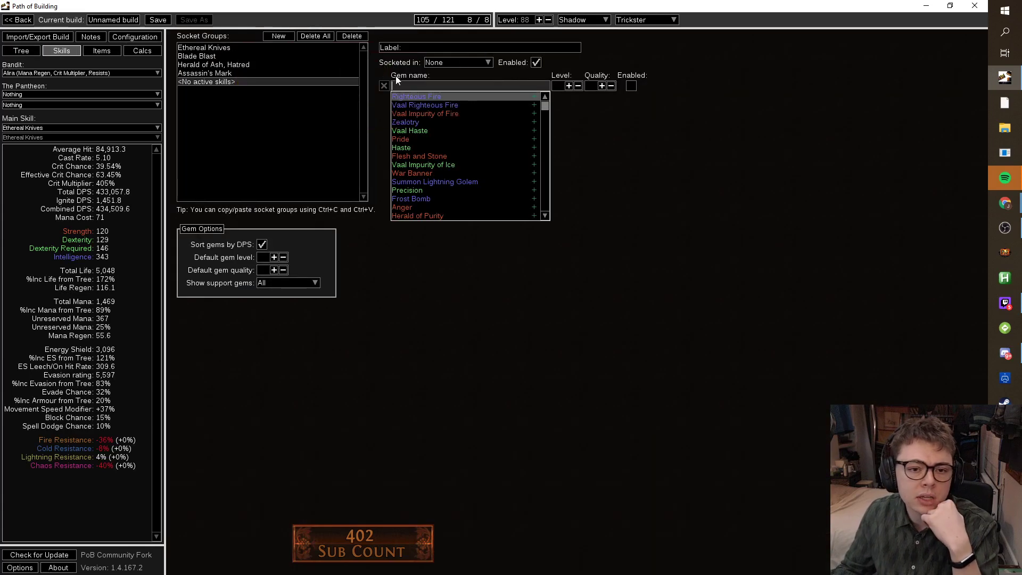
left_click(414, 88)
type("cast")
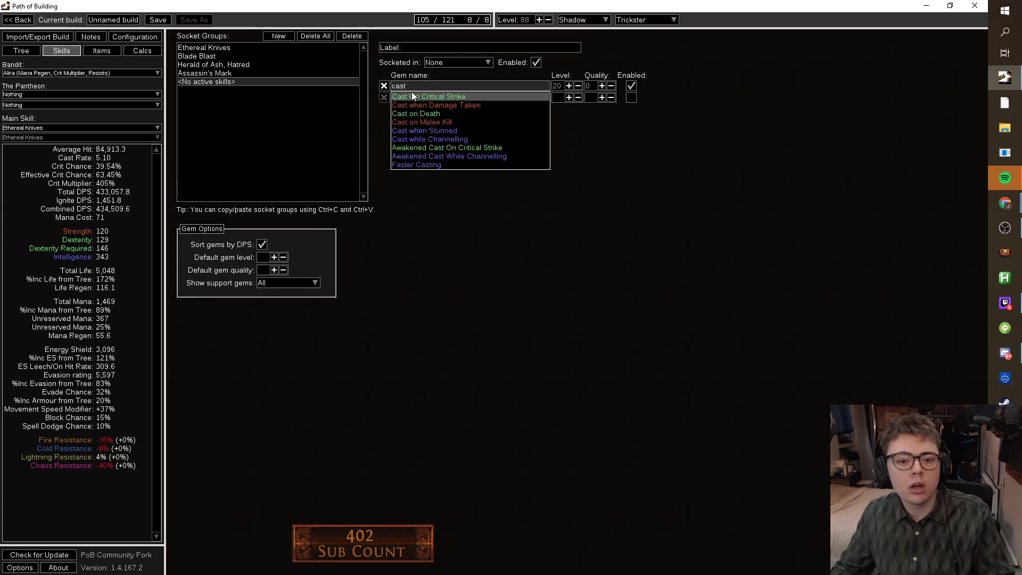
left_click(411, 105)
Add Immortal Call at level 3 to the new group and set Cast when Damage Taken to level 1.
left_click(424, 100)
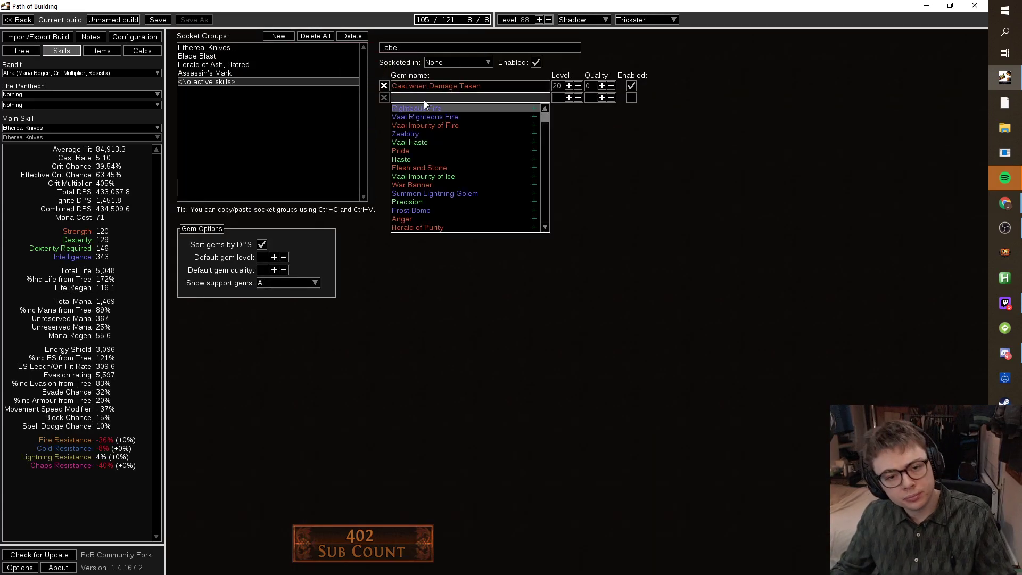
type("imm")
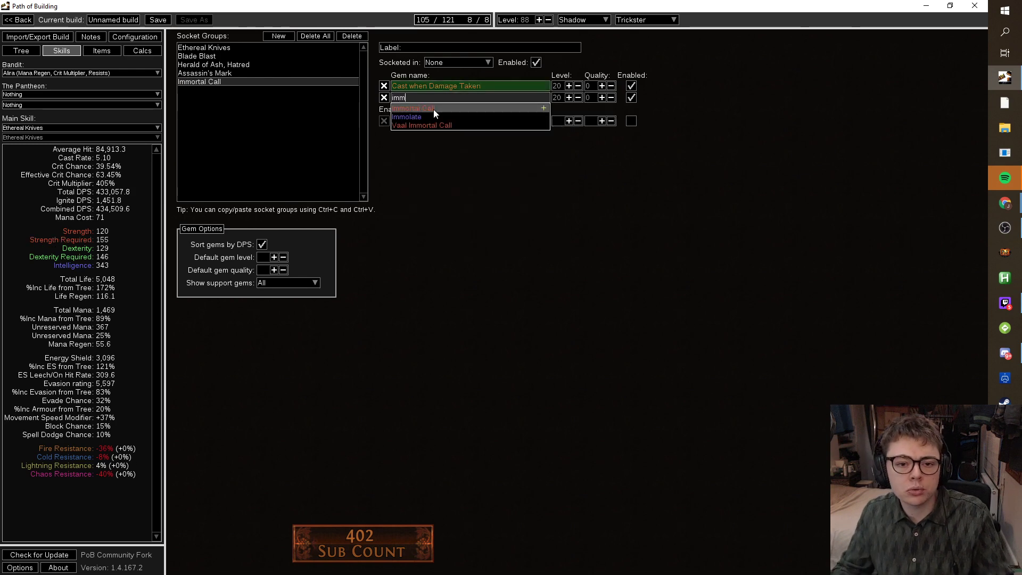
left_click(433, 109)
left_click(558, 98)
key("BackSpace")
key("BackSpace")
type("4")
double_click(562, 85)
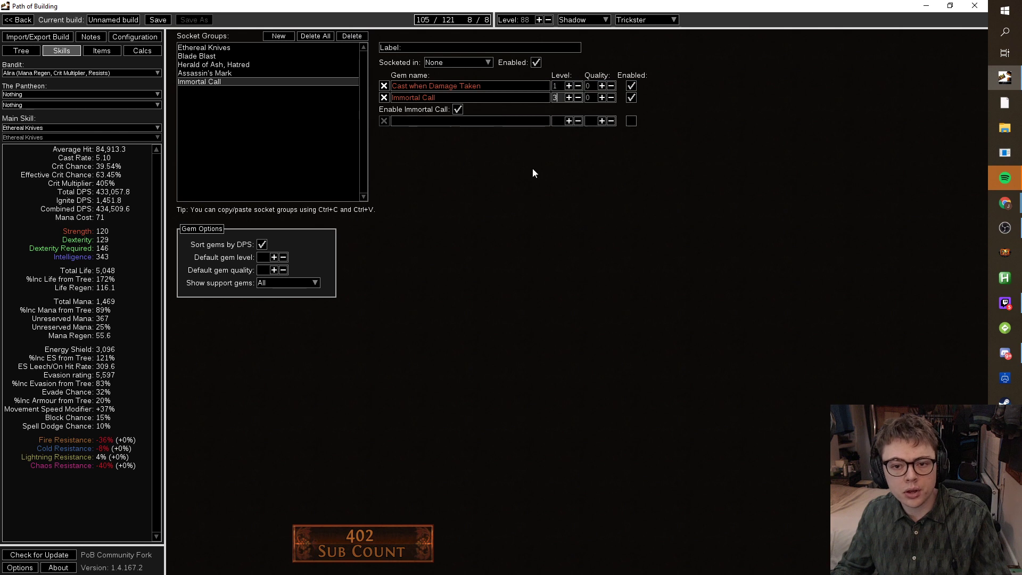
Add an Increased Duration support gem to the Immortal Call group.
left_click(446, 121)
type("incr")
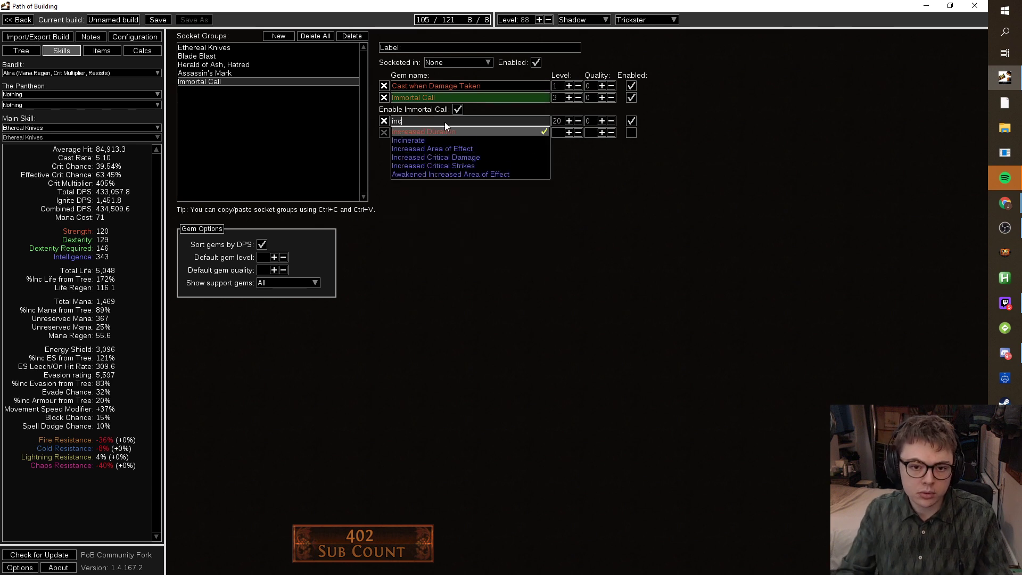
left_click(440, 130)
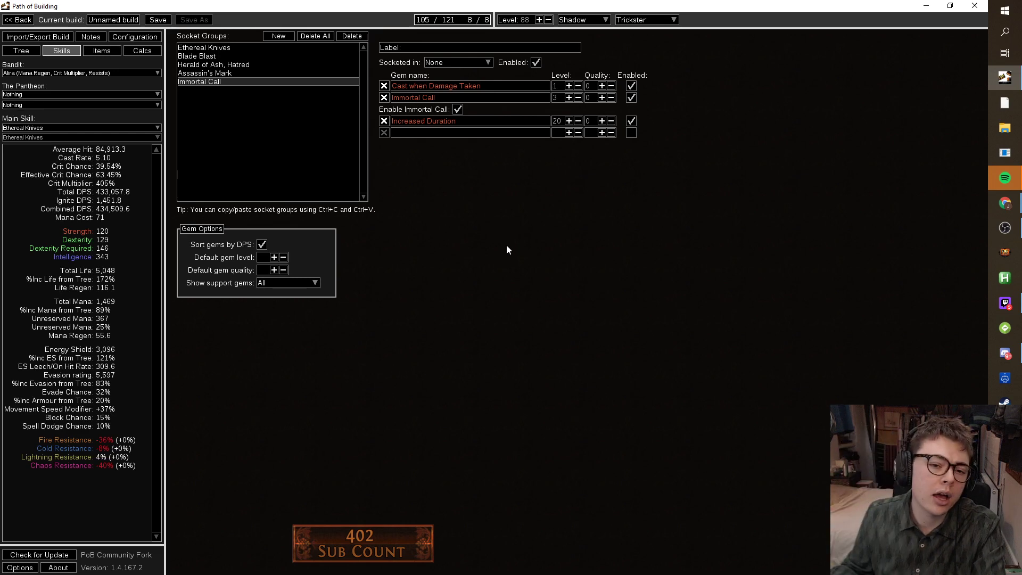
Try Vaal Grace as the fourth gem of the Immortal Call group, and remove it again.
left_click(30, 49)
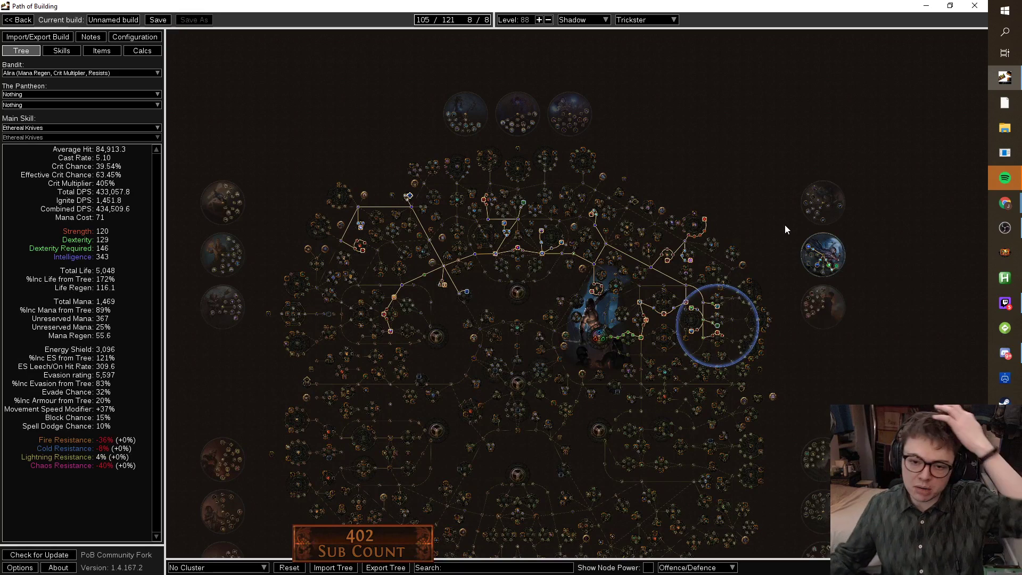
left_click(61, 50)
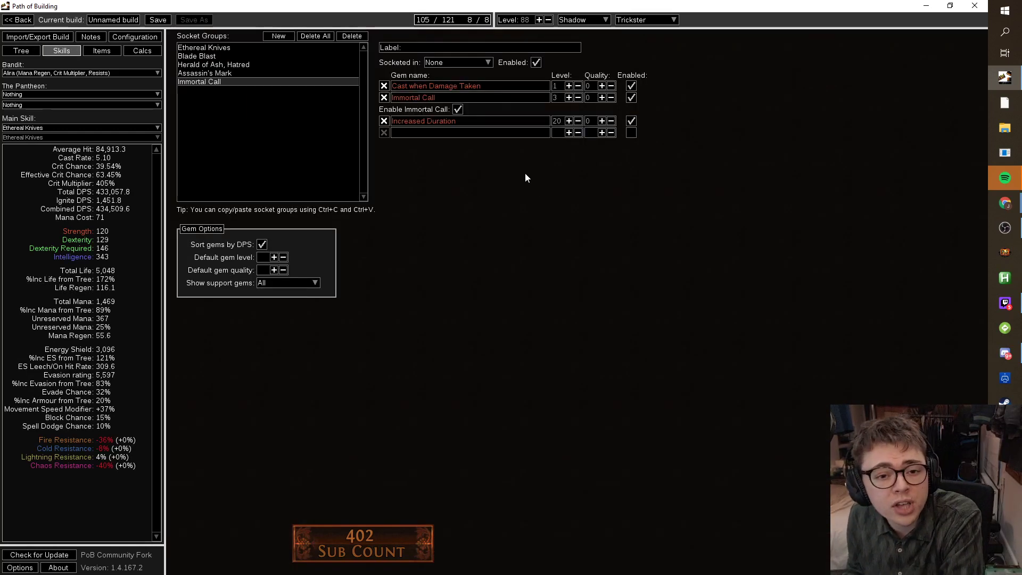
left_click(481, 136)
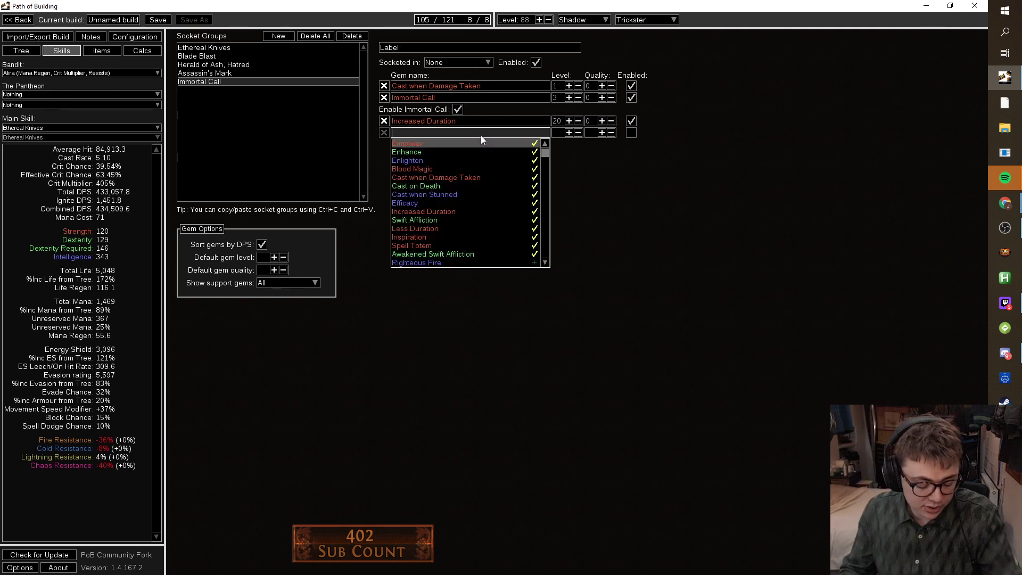
type("vaal")
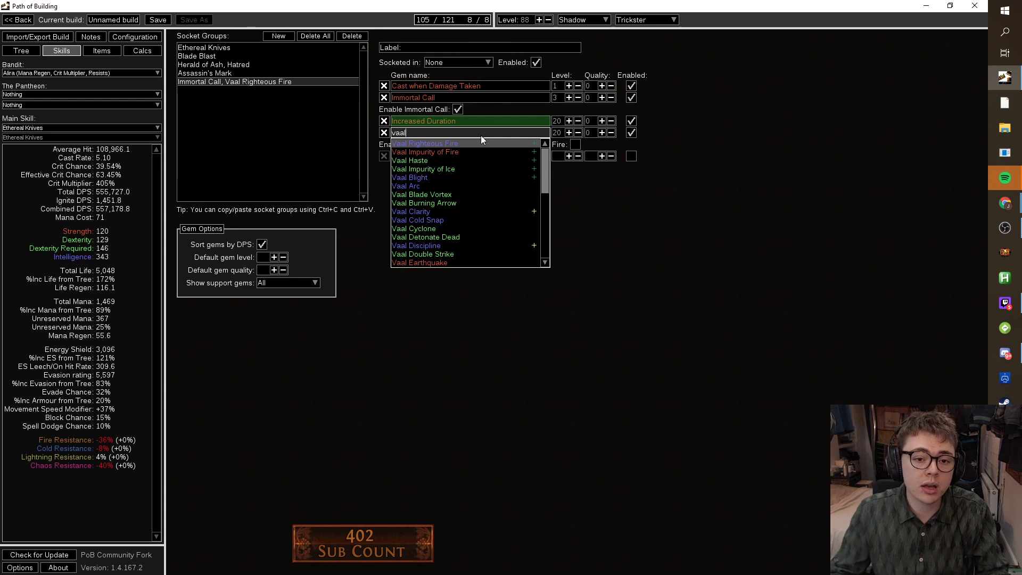
type(" grace")
left_click(442, 142)
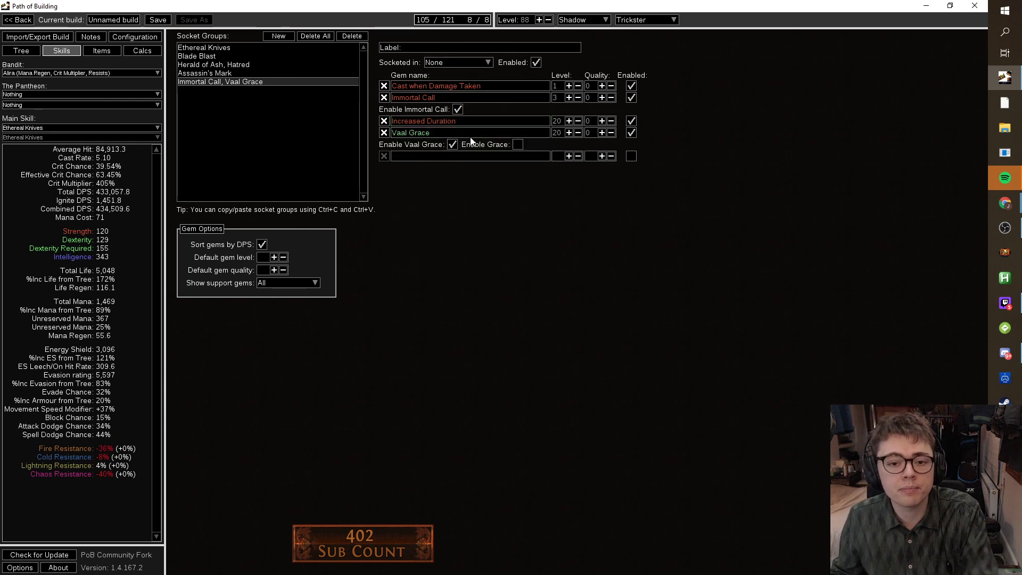
left_click(385, 133)
Add Vaal Righteous Fire to the Immortal Call group and set Increased Duration's quality to 20.
left_click(420, 133)
type("vaa")
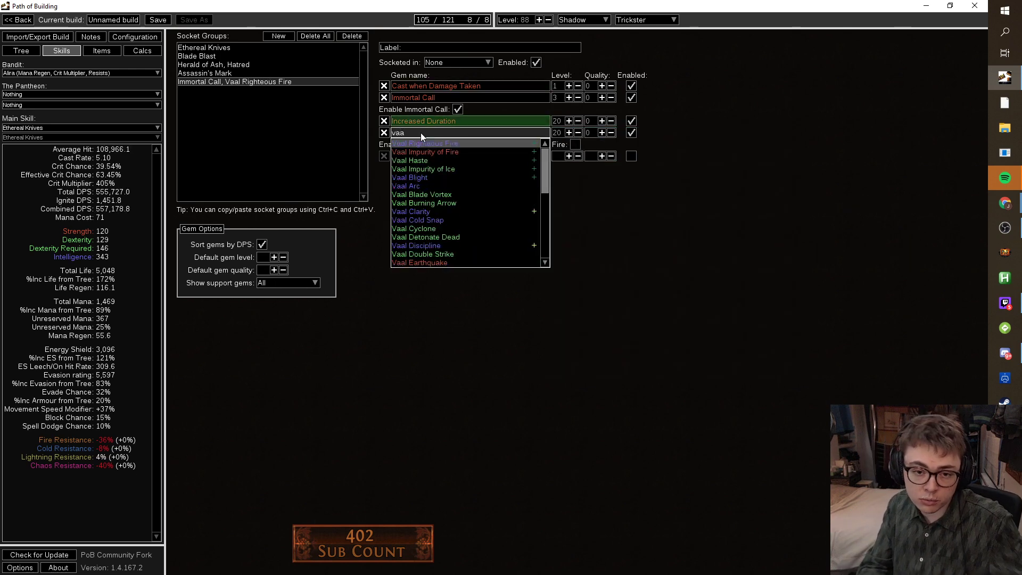
left_click(411, 140)
left_click(418, 288)
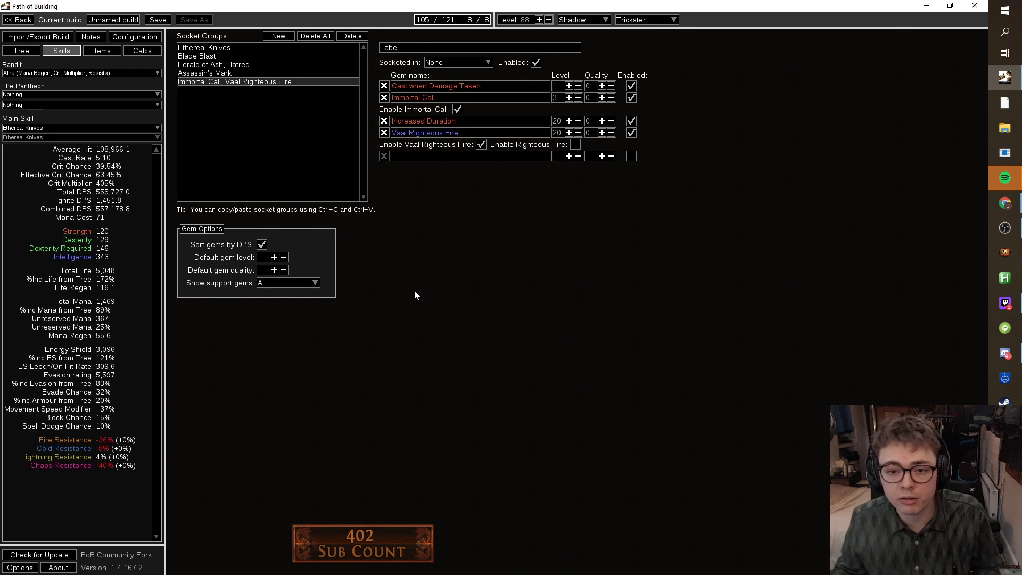
left_click(589, 120)
type("20")
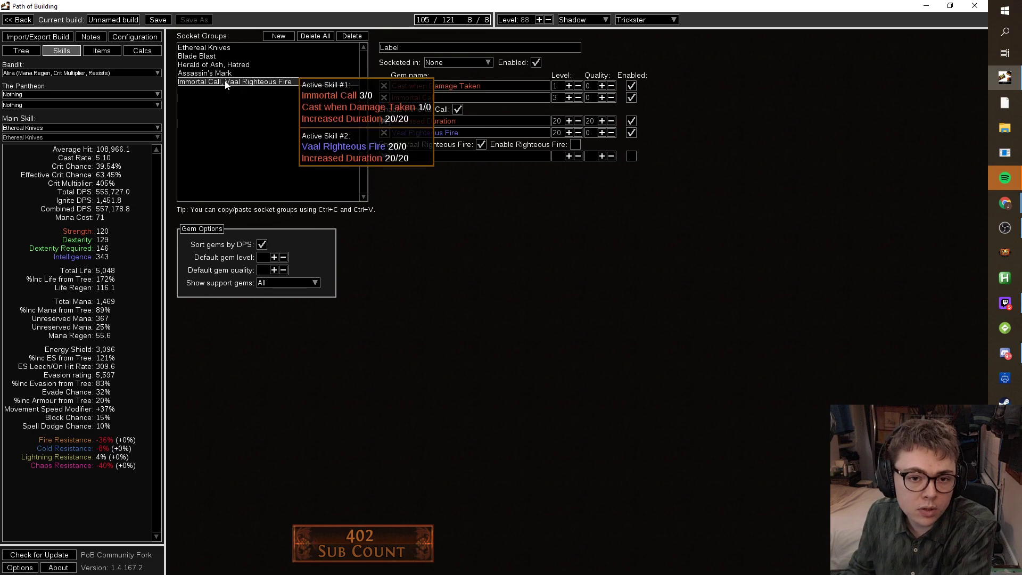
Check which slots the other groups occupy and assign the Immortal Call group to the boots.
left_click(239, 55)
left_click(242, 64)
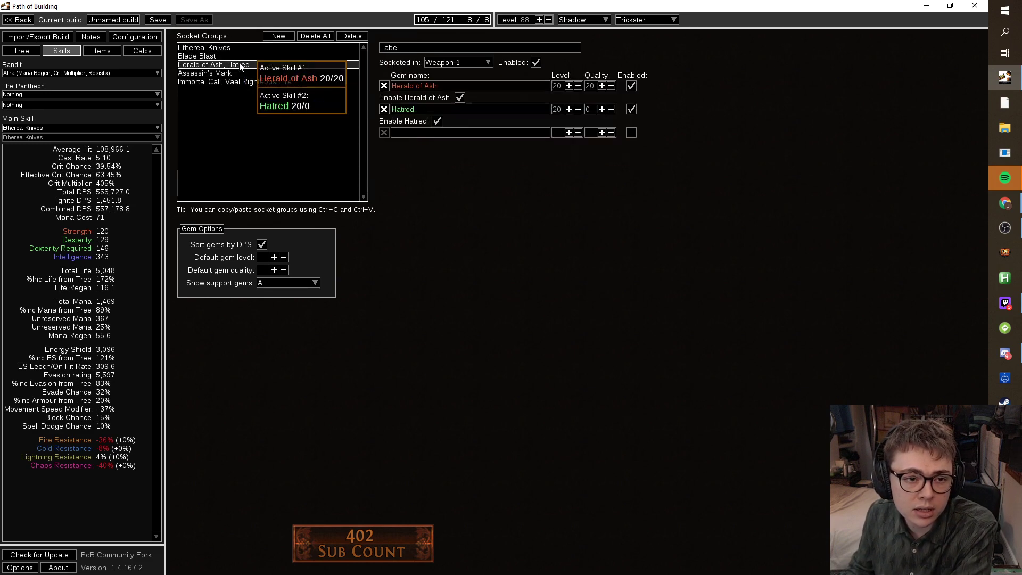
left_click(243, 73)
left_click(243, 82)
left_click(431, 63)
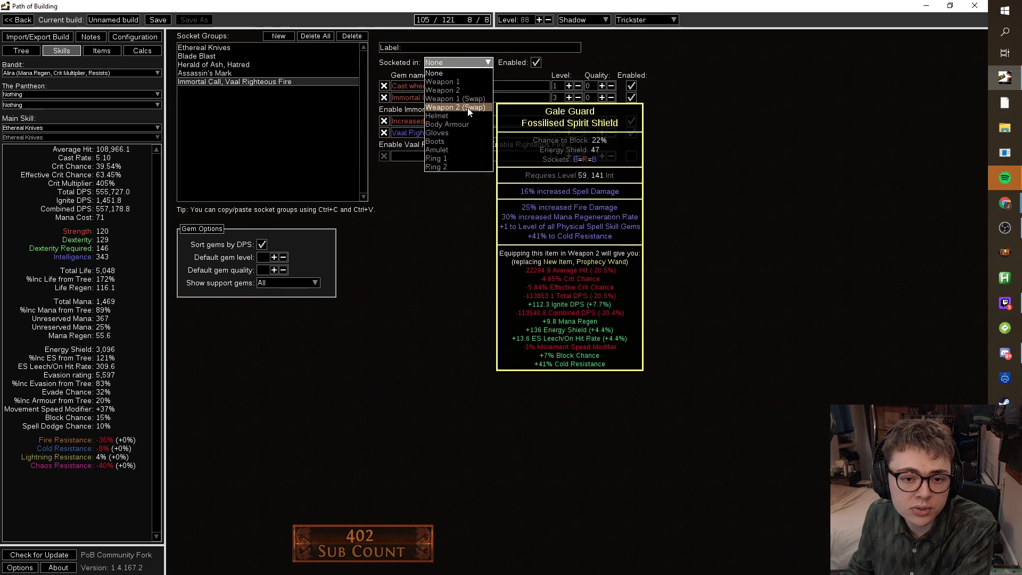
left_click(442, 139)
Reorder the socket groups so Immortal Call follows Blade Blast and Herald of Ash comes last, below Assassin's Mark.
left_click(198, 65)
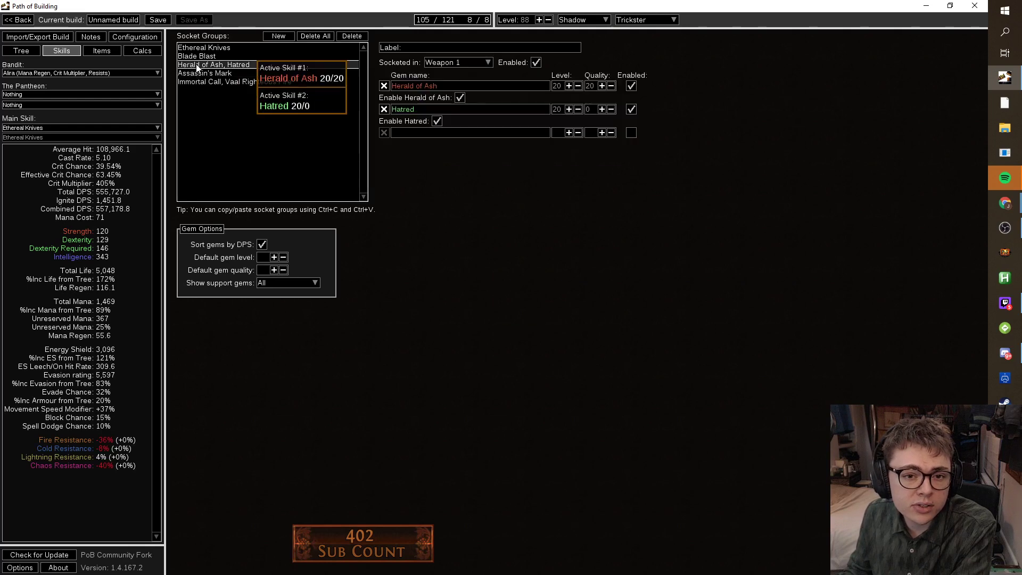
left_click_drag(203, 81, 208, 65)
left_click(206, 74)
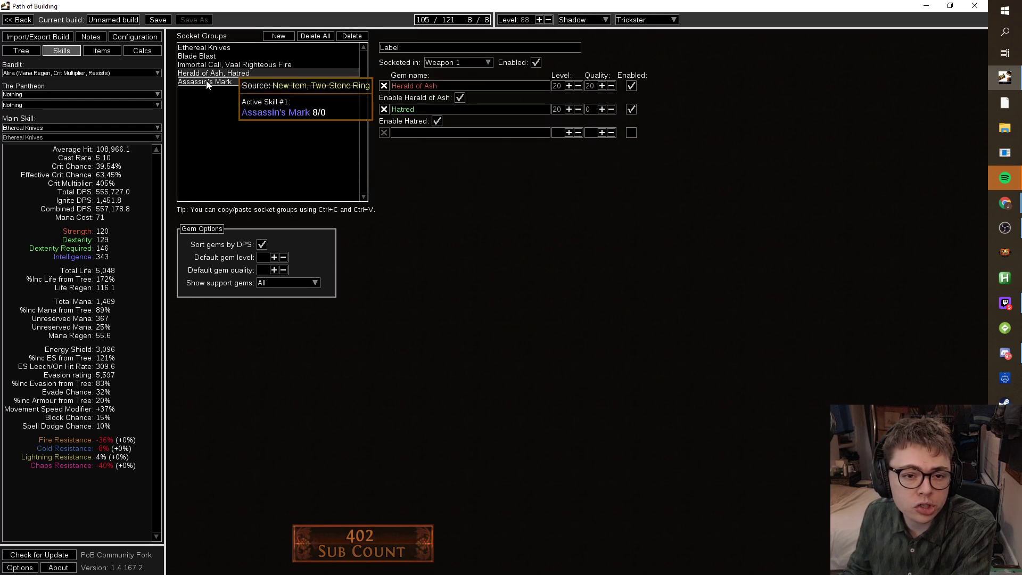
left_click_drag(206, 82, 205, 73)
left_click(205, 82)
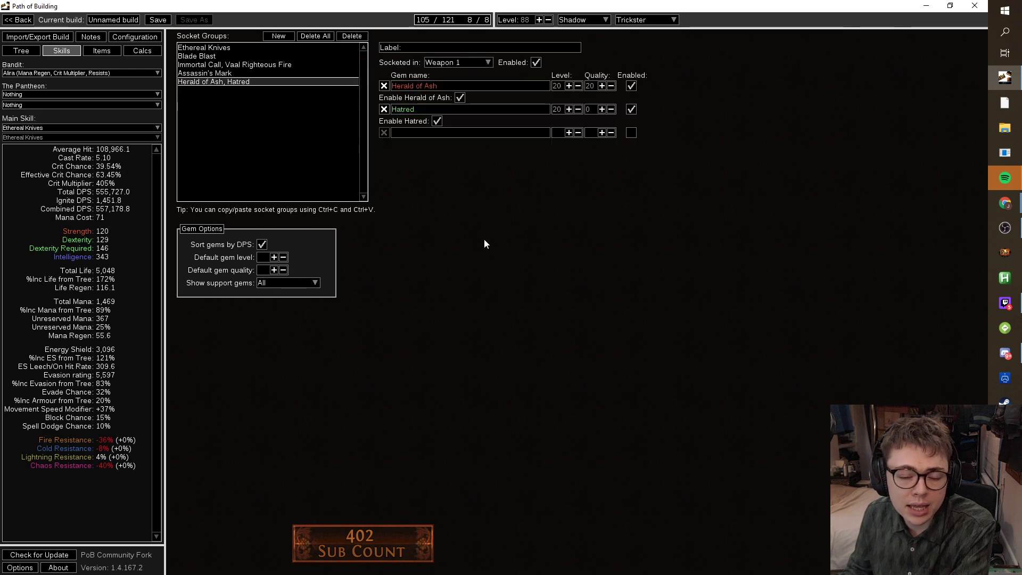
Add a Portal gem to the Herald of Ash and Hatred group.
left_click(437, 133)
type("port")
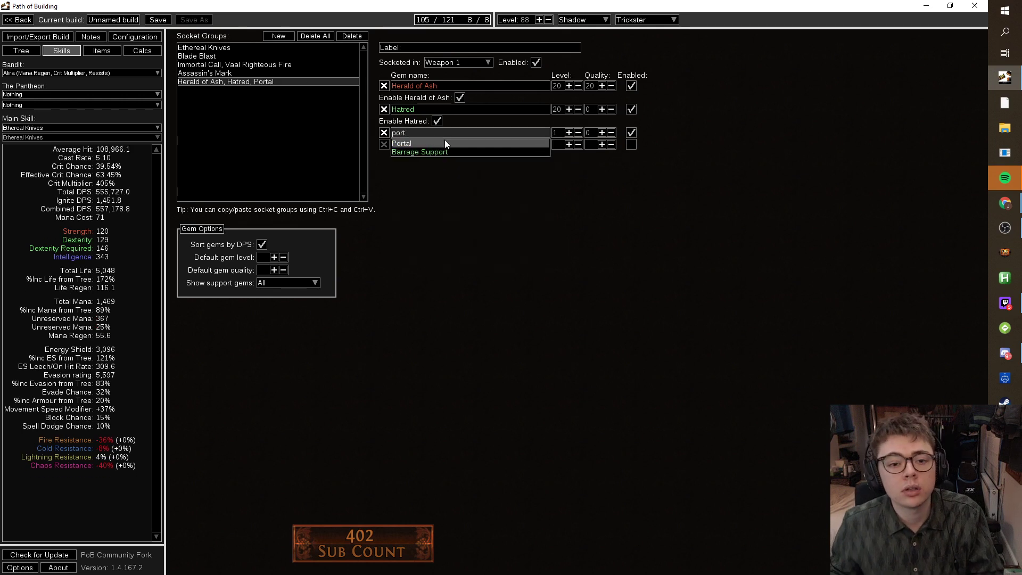
left_click(445, 142)
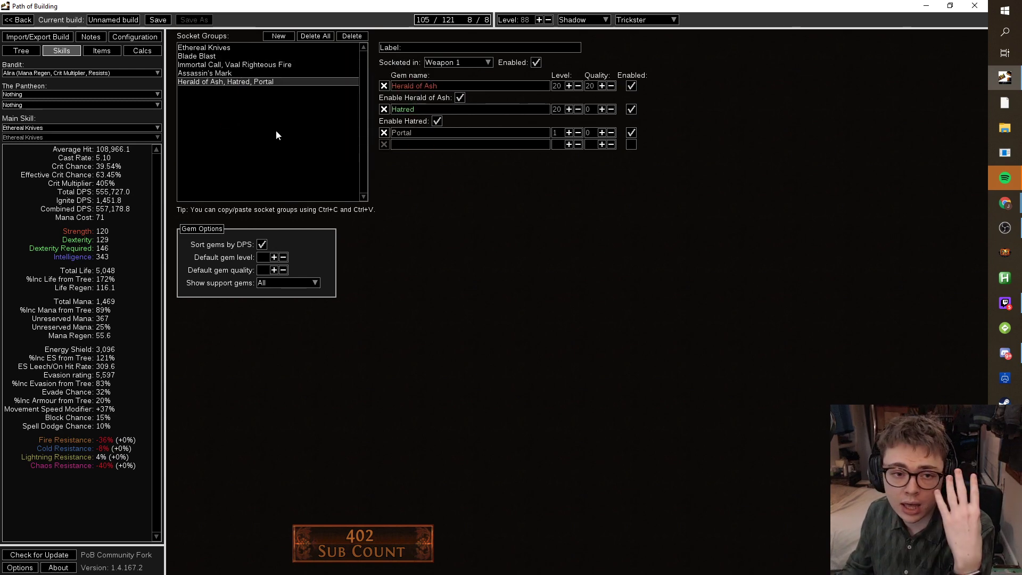
Create another socket group containing Dash supported by Second Wind.
mouse_move(270, 73)
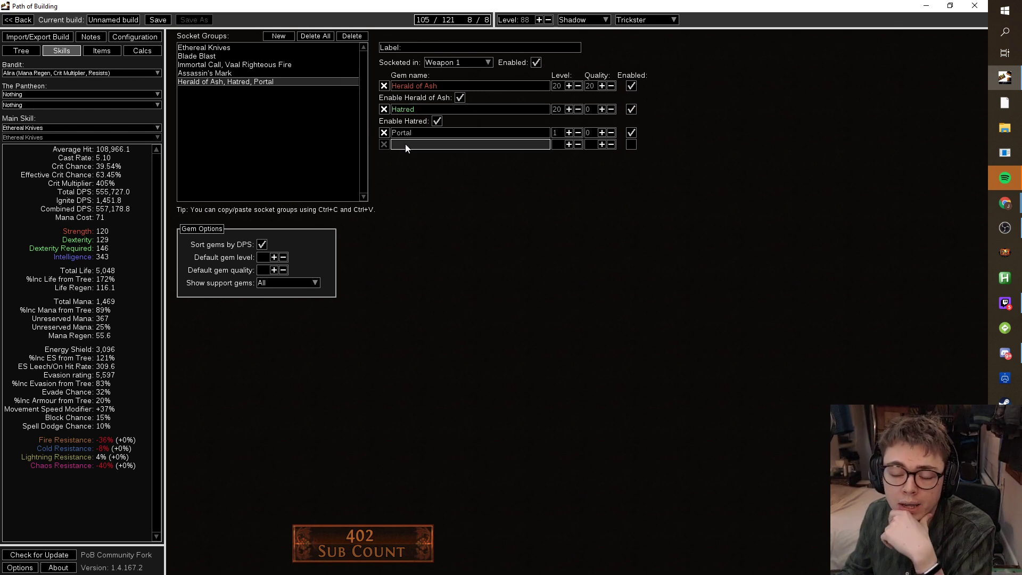
mouse_move(237, 50)
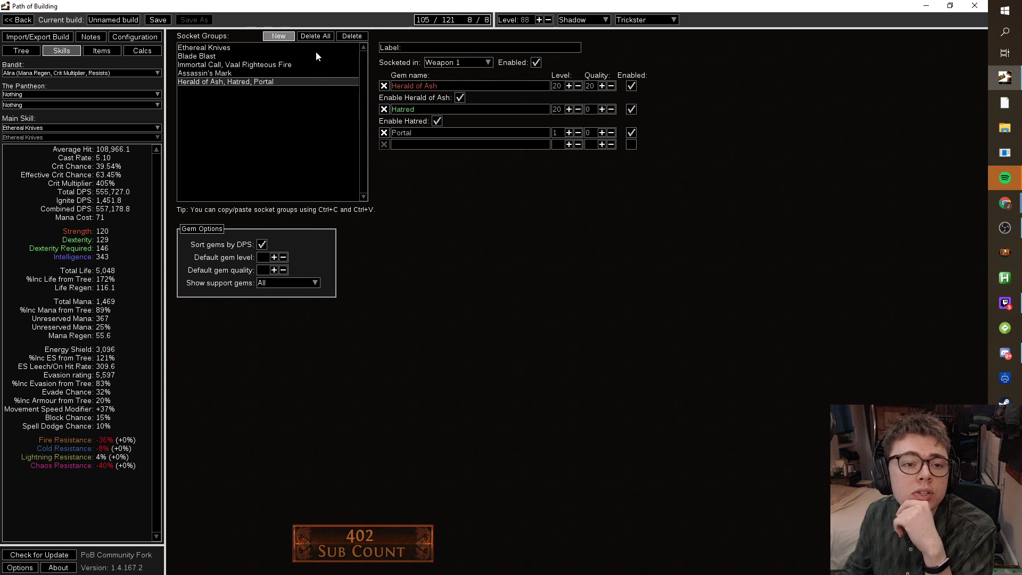
left_click(278, 35)
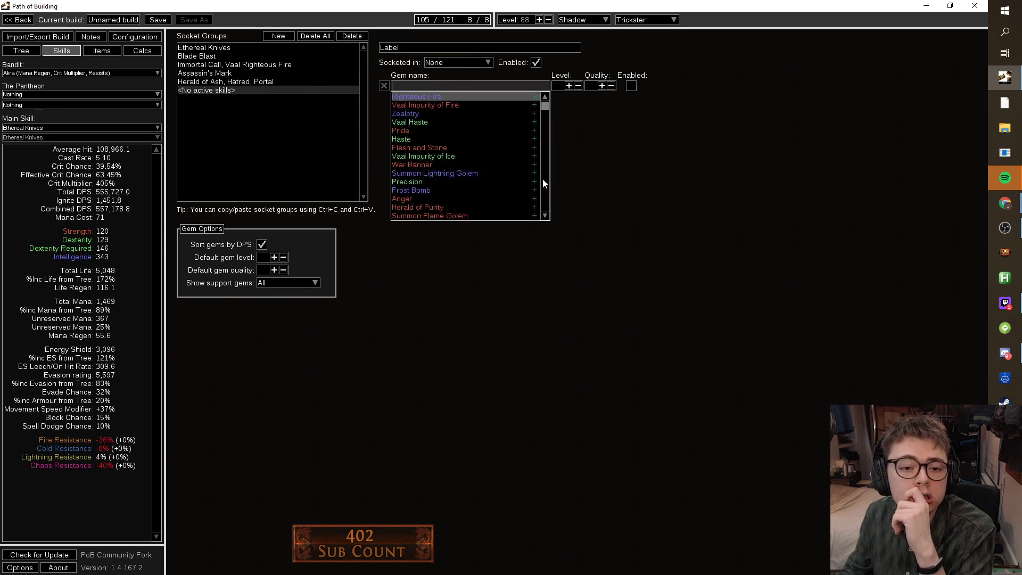
left_click(720, 241)
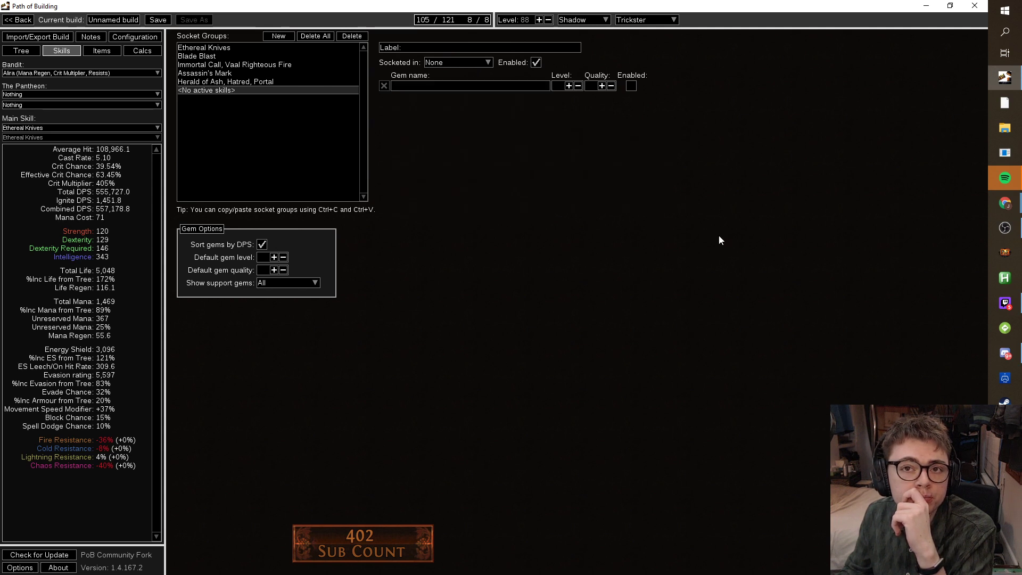
left_click(475, 84)
type("dash")
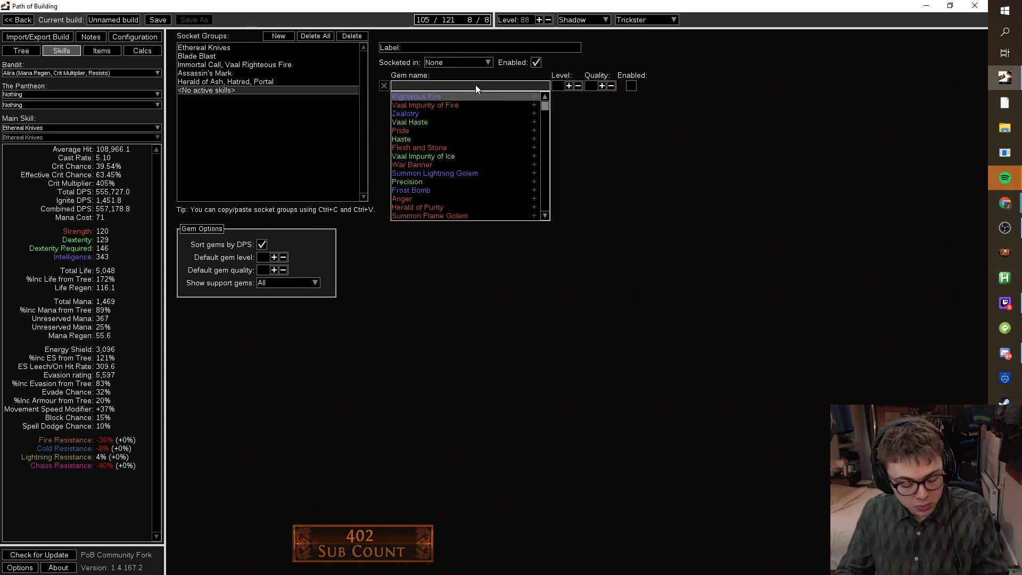
left_click(427, 97)
left_click(427, 97)
type("sec")
left_click(426, 108)
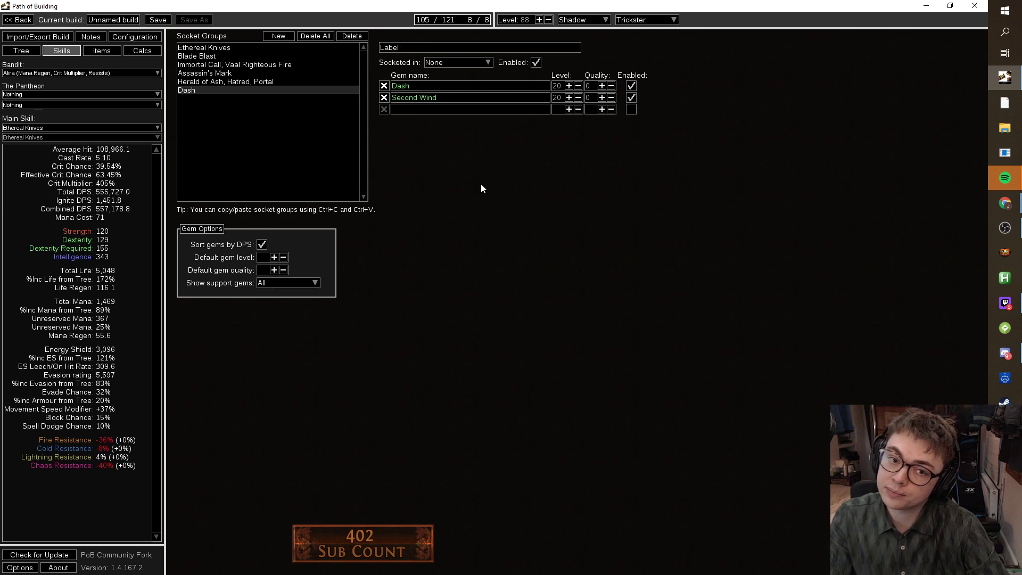
left_click(436, 111)
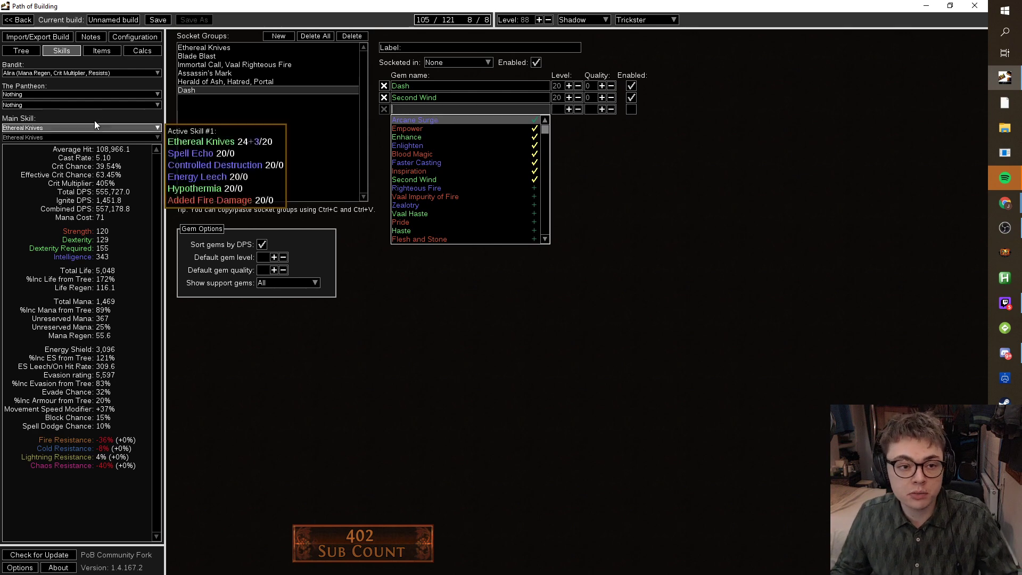
Look over the allocated passive tree and the equipped Prophecy Wand in the item list.
left_click(21, 50)
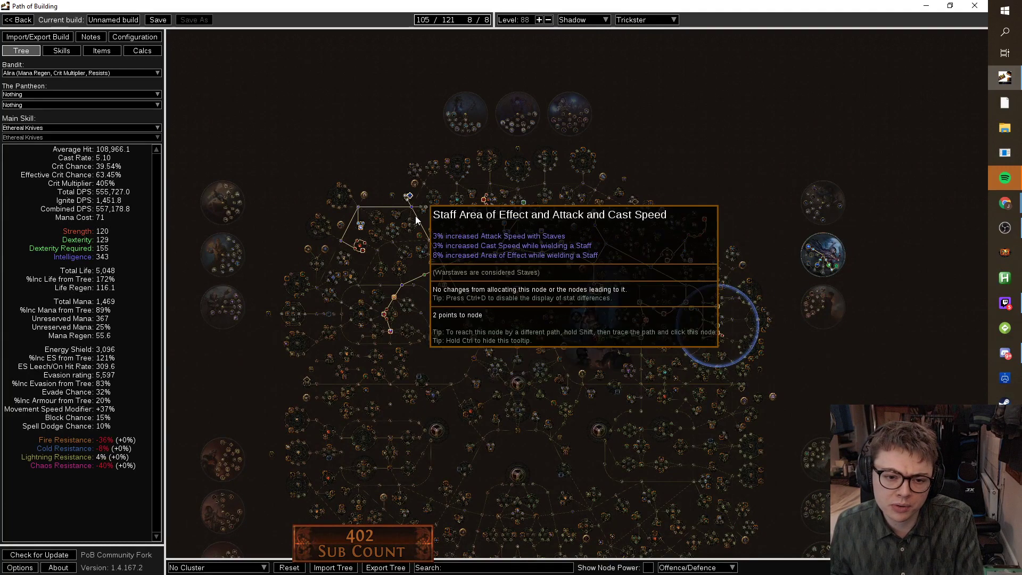
left_click_drag(490, 285, 513, 302)
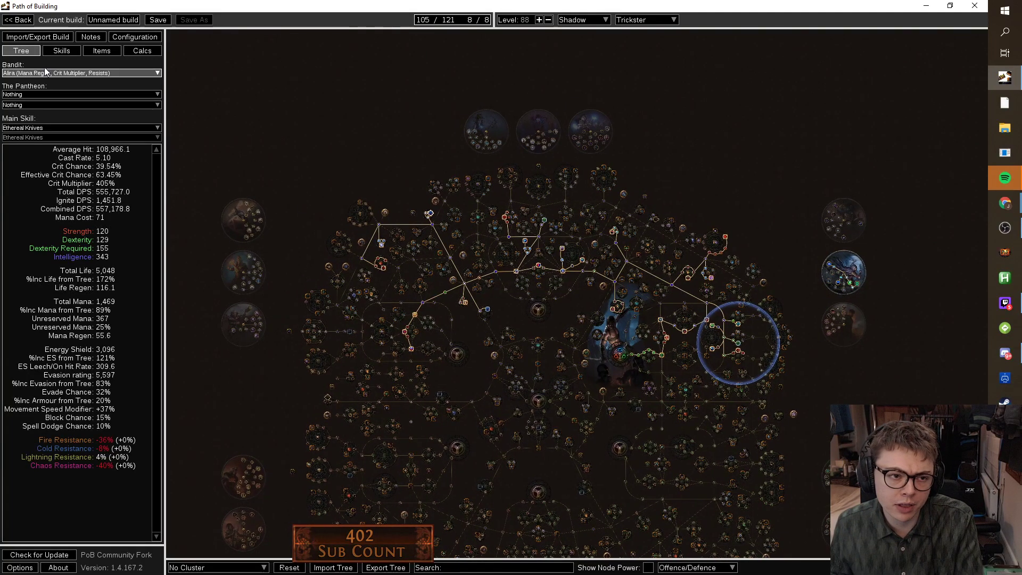
left_click(99, 51)
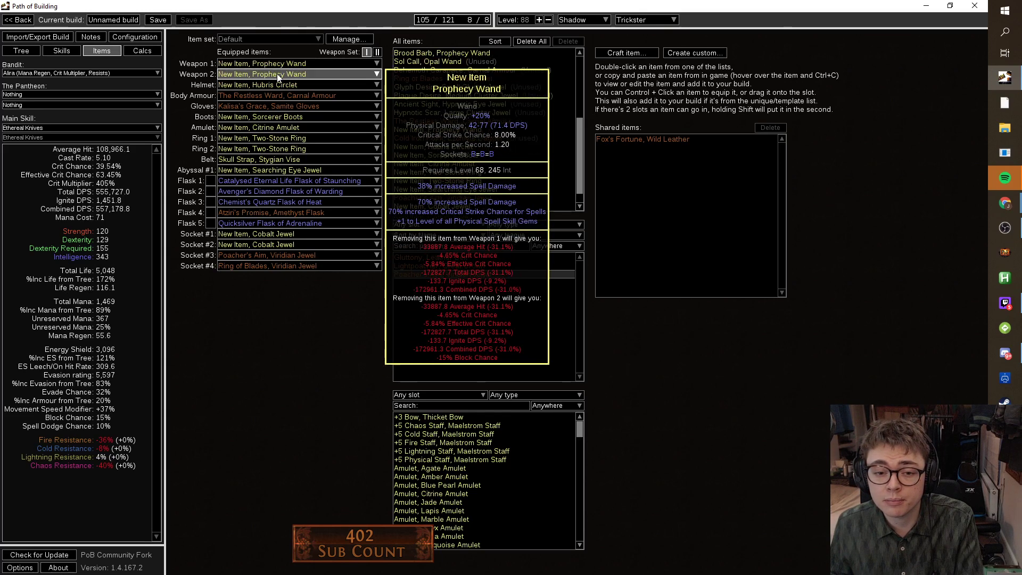
scroll(571, 82, "up", 3)
scroll(571, 81, "up", 2)
mouse_move(291, 59)
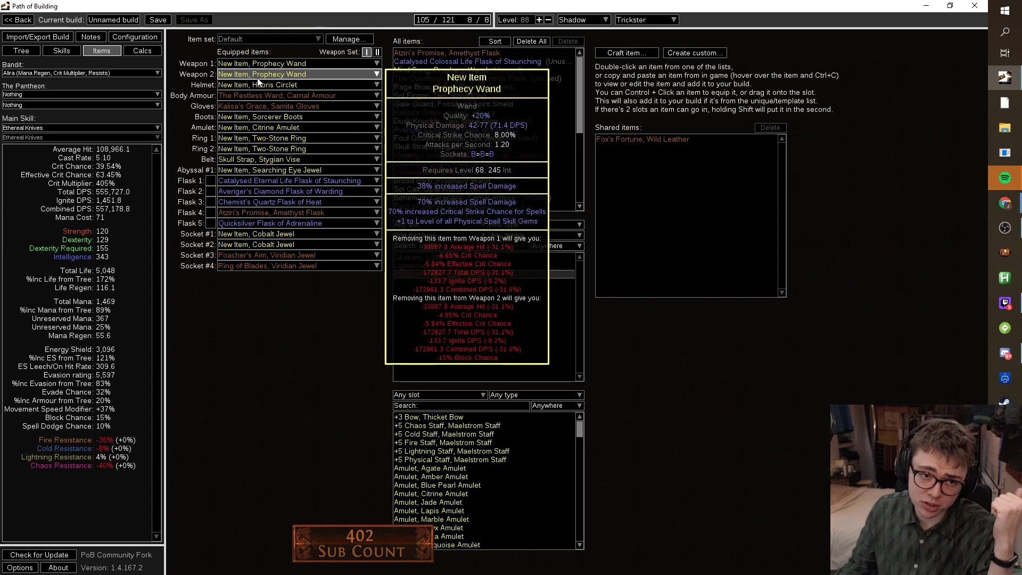
Create a new socket group containing Frost Bomb and Wave of Conviction.
left_click(65, 50)
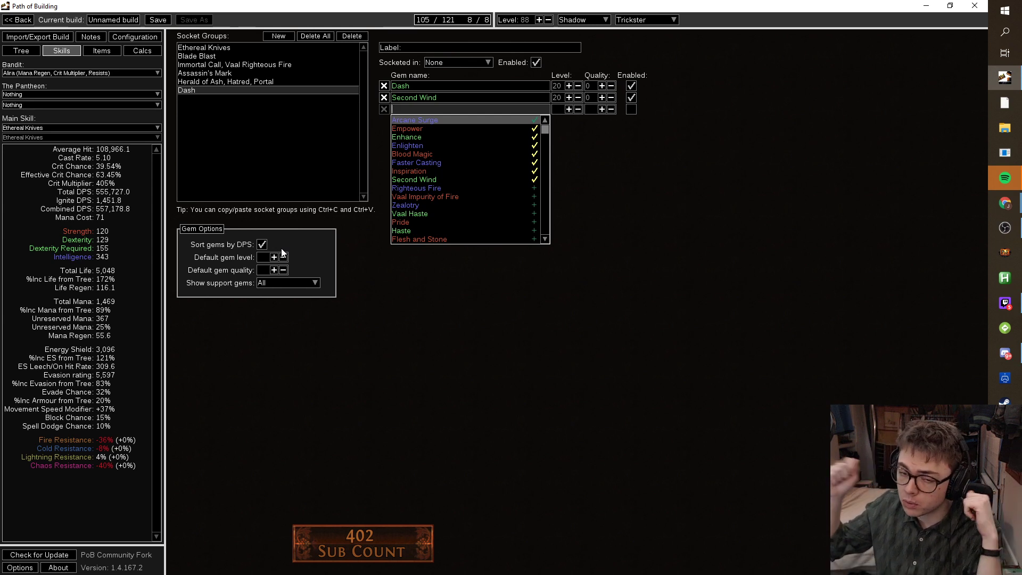
left_click(475, 283)
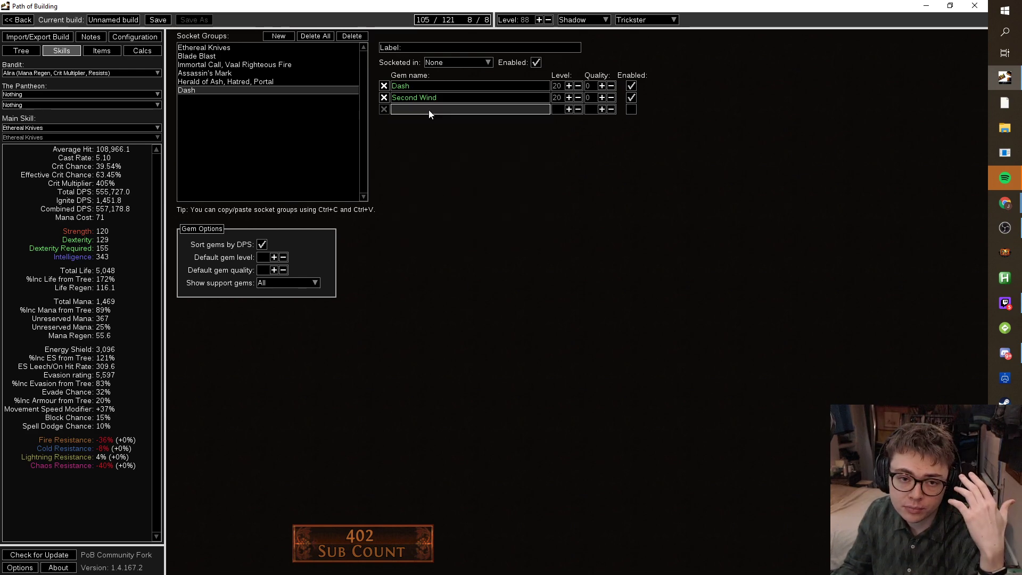
left_click(279, 36)
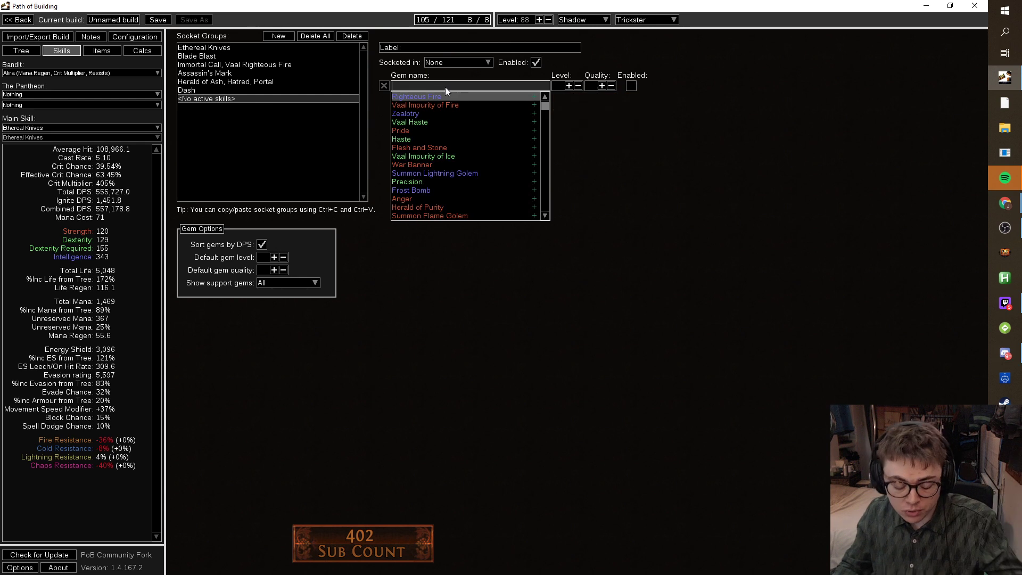
type("fro")
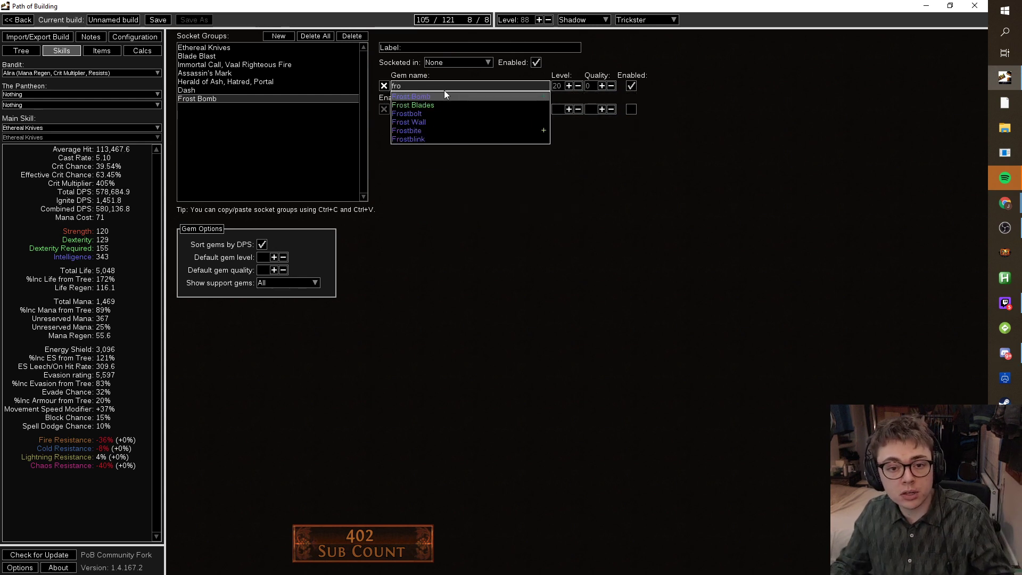
left_click(445, 95)
left_click(423, 111)
type("wa")
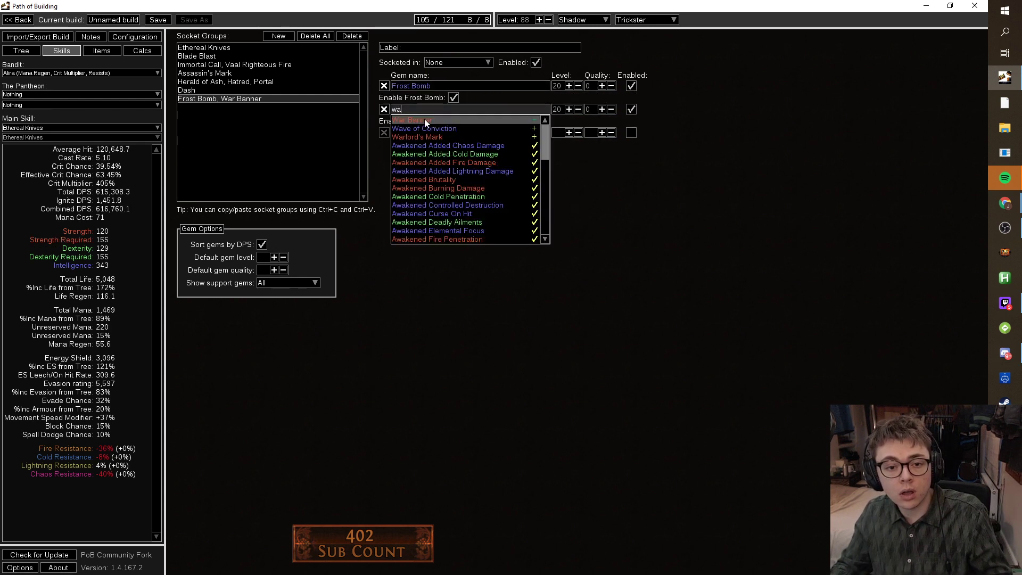
left_click(425, 129)
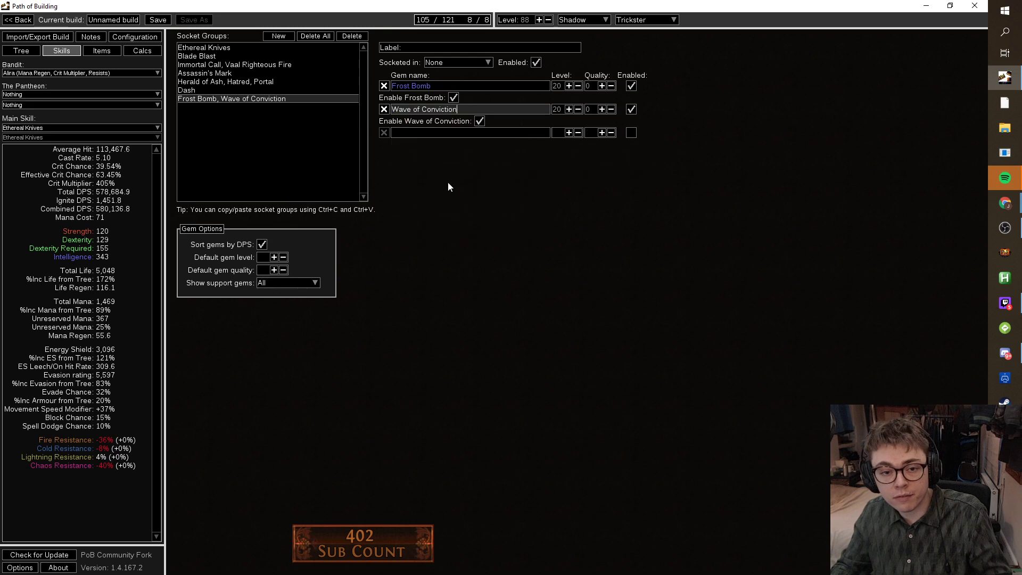
Add Decoy Totem and Enduring Cry to the Frost Bomb and Wave of Conviction group.
left_click(430, 132)
type("dec")
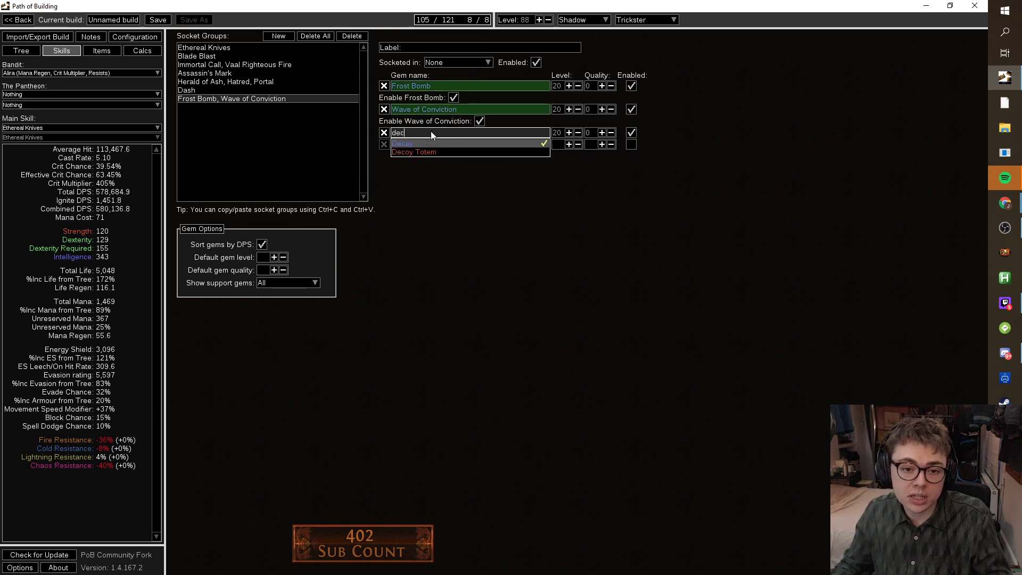
left_click(422, 152)
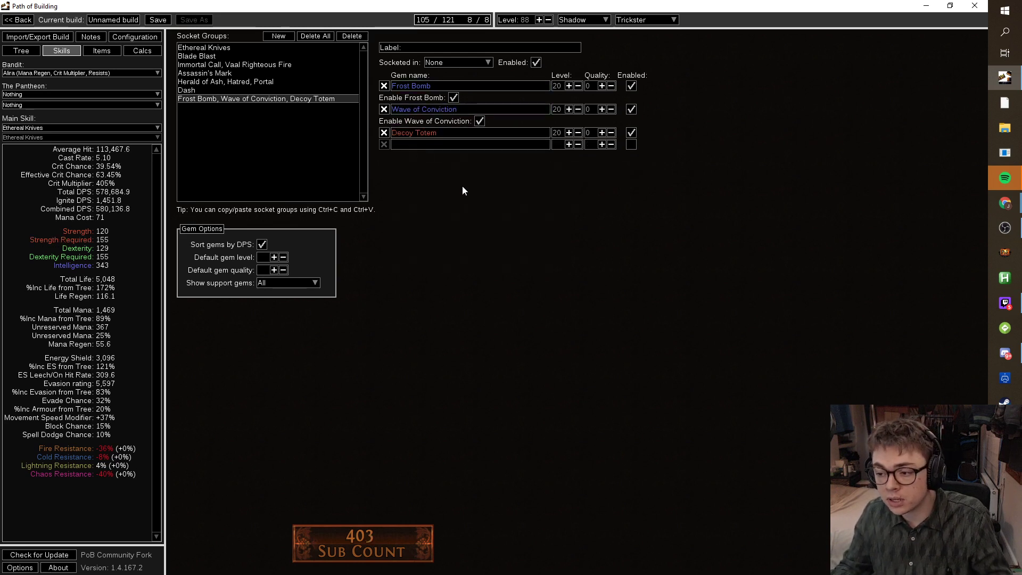
left_click(429, 145)
type("endur")
left_click(422, 156)
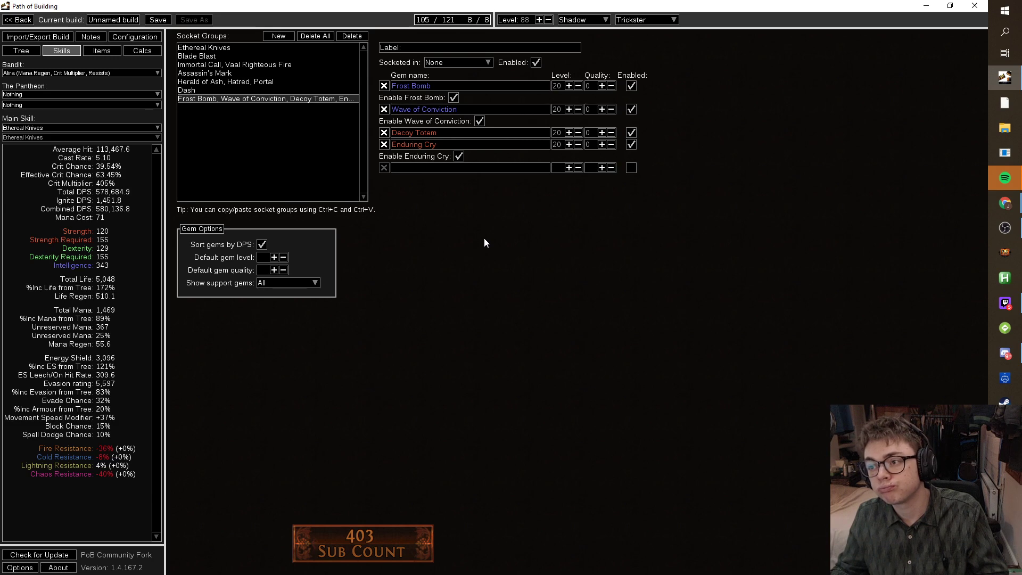
Switch to the poe.ninja character page in the browser and examine its gem setups for each gear slot.
key("alt+Tab")
scroll(532, 286, "down", 10)
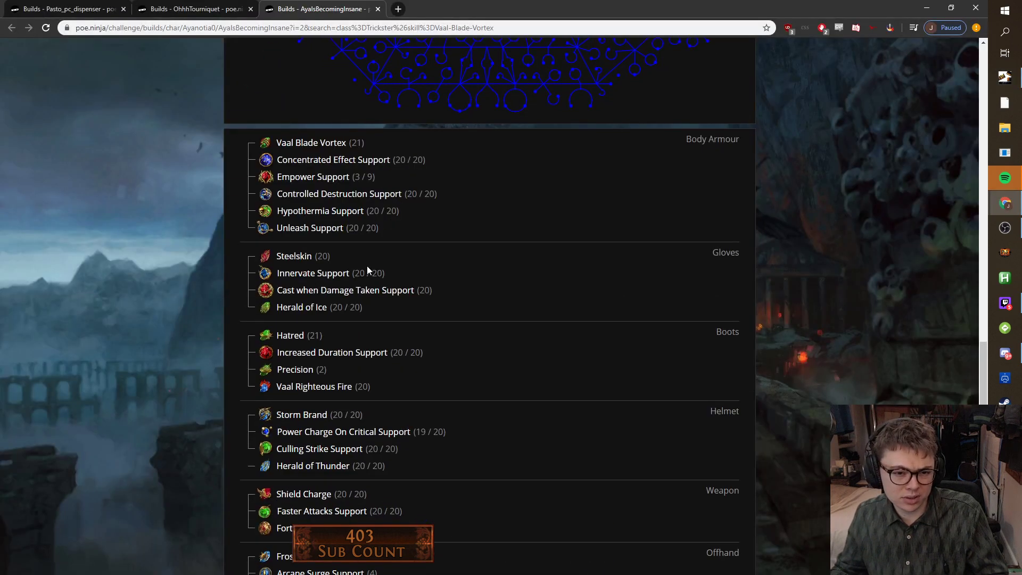
left_click_drag(406, 323, 257, 255)
scroll(157, 360, "down", 3)
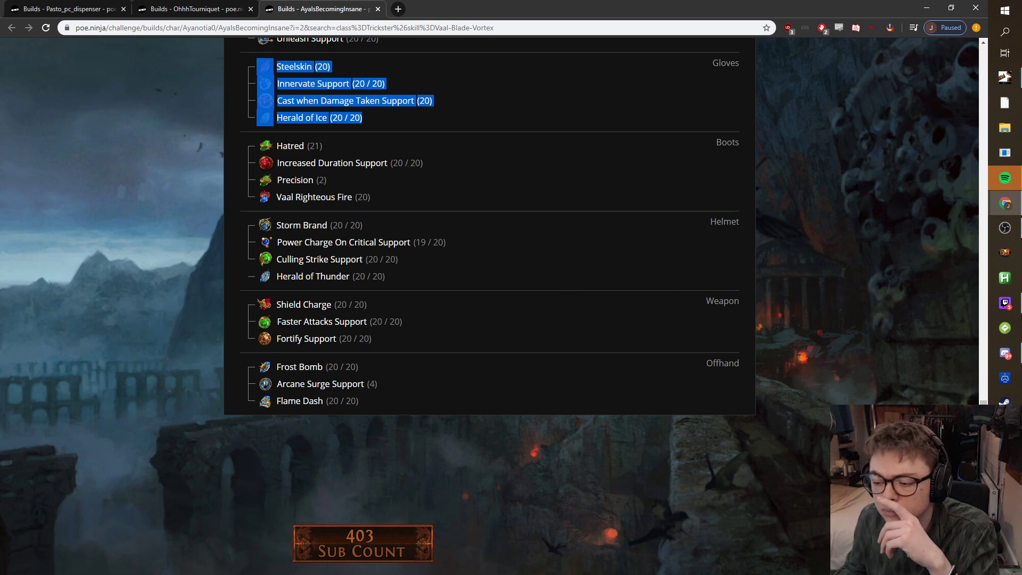
key("alt+Tab")
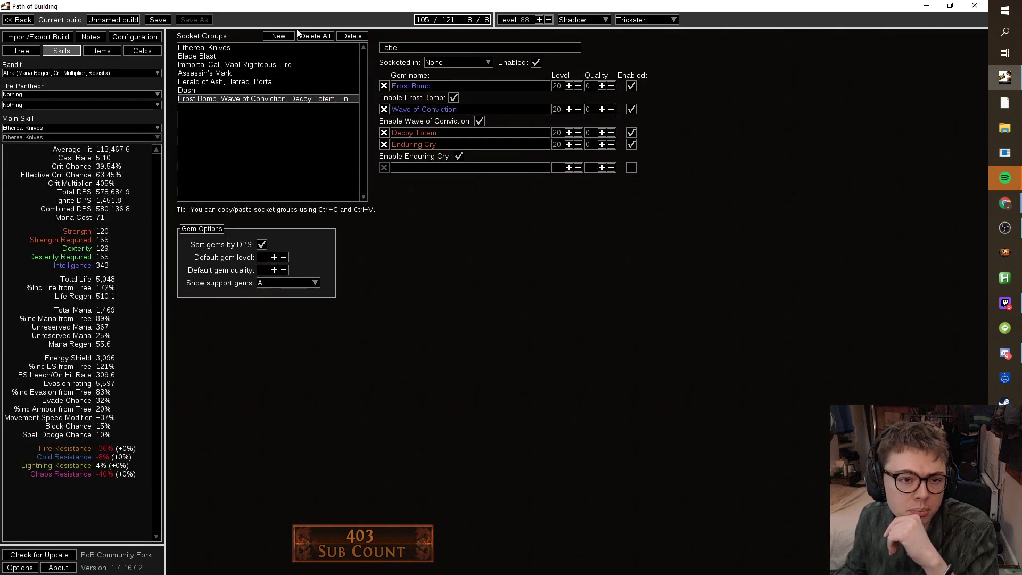
Add Storm Brand and Power Charge On Critical to the Frost Bomb group below Enduring Cry.
left_click(435, 167)
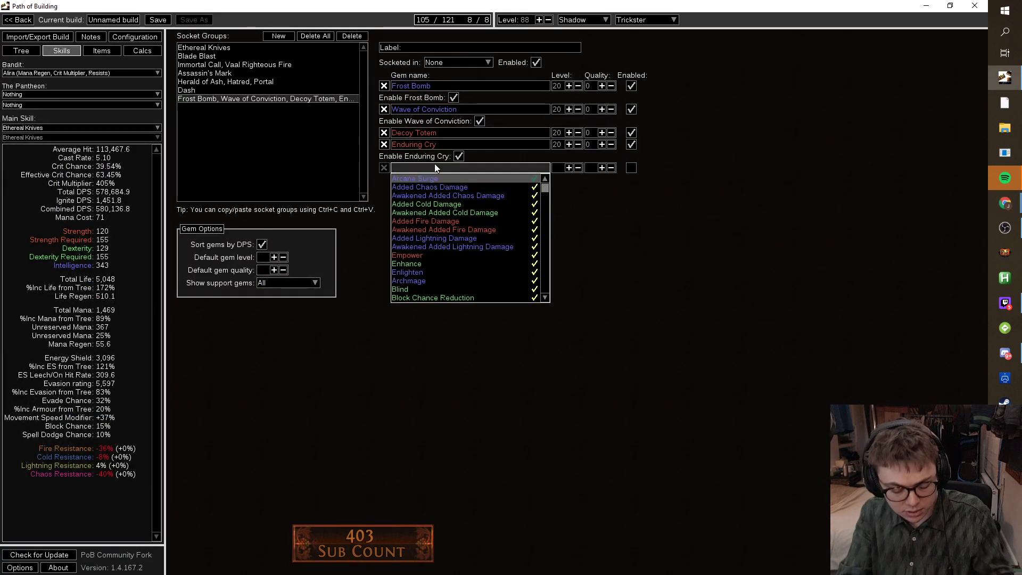
type("brand")
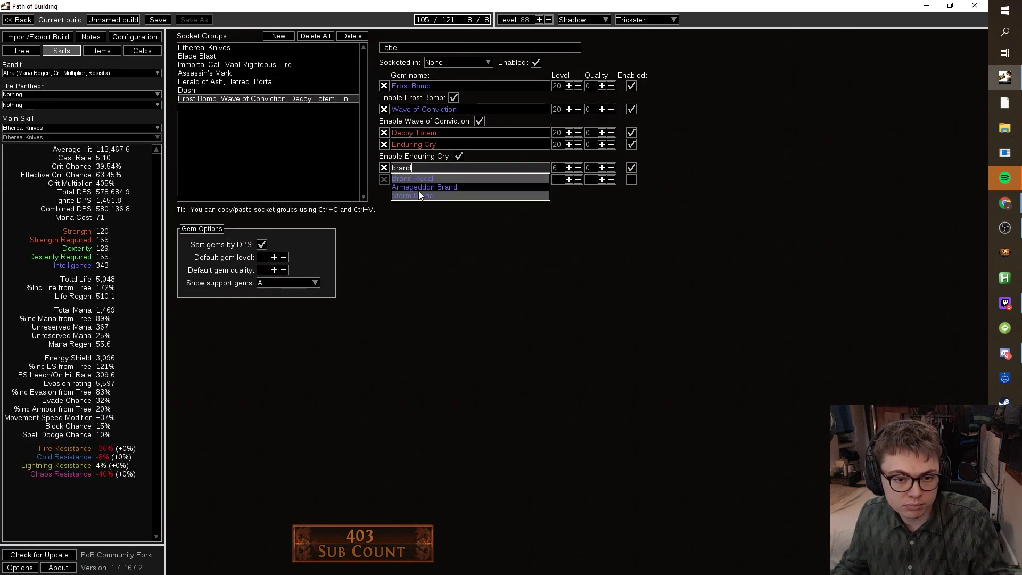
left_click(419, 196)
left_click(417, 179)
type("powe")
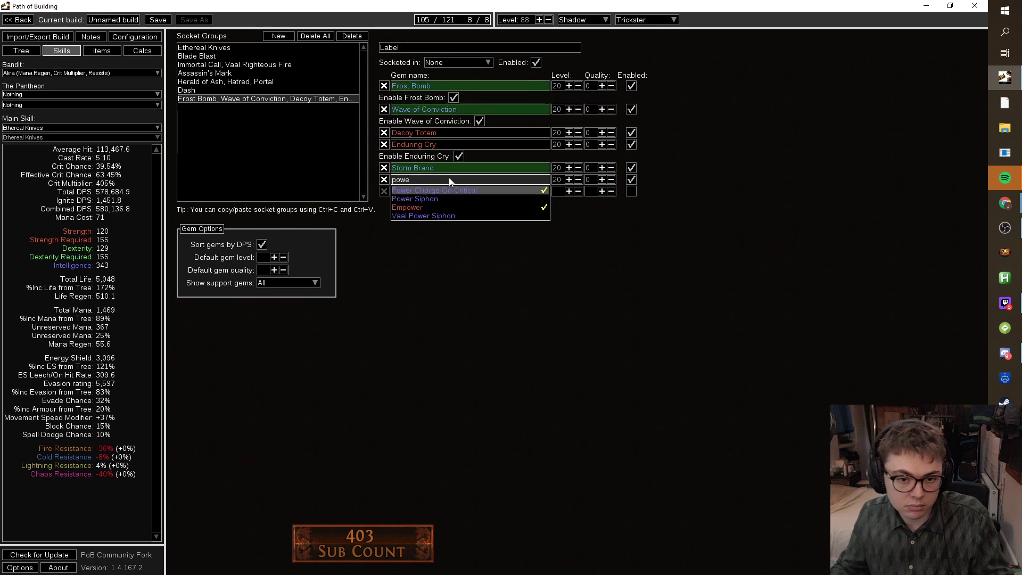
key("Return")
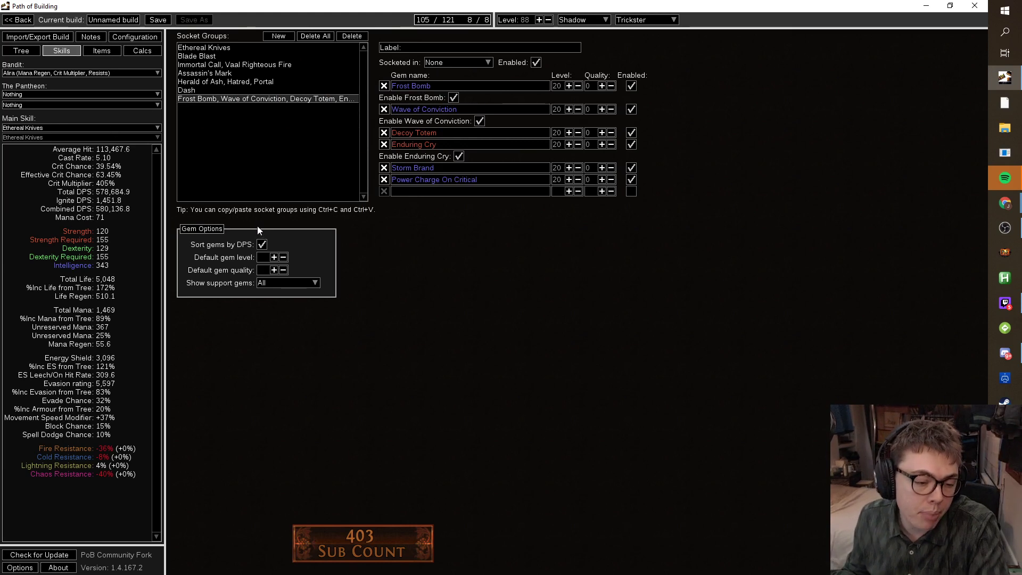
Allocate the path to the jewel socket just above the Shadow's starting point on the passive tree.
left_click(102, 51)
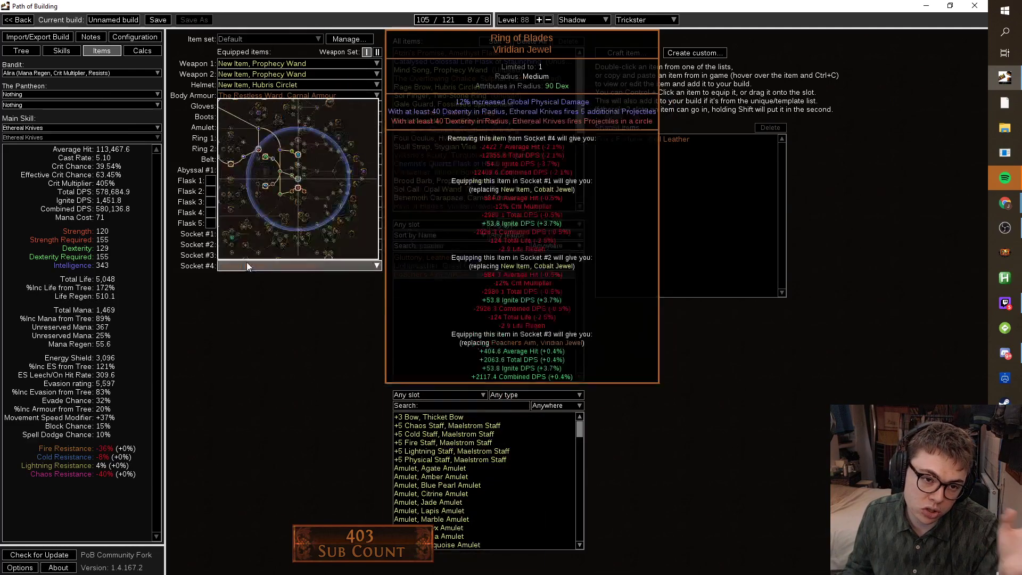
left_click(24, 51)
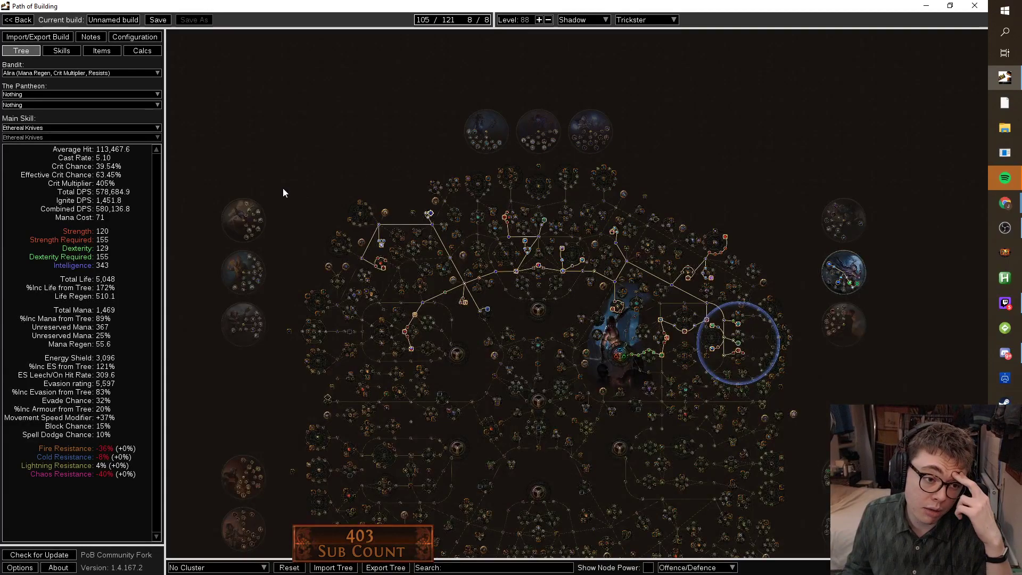
left_click_drag(745, 142, 697, 75)
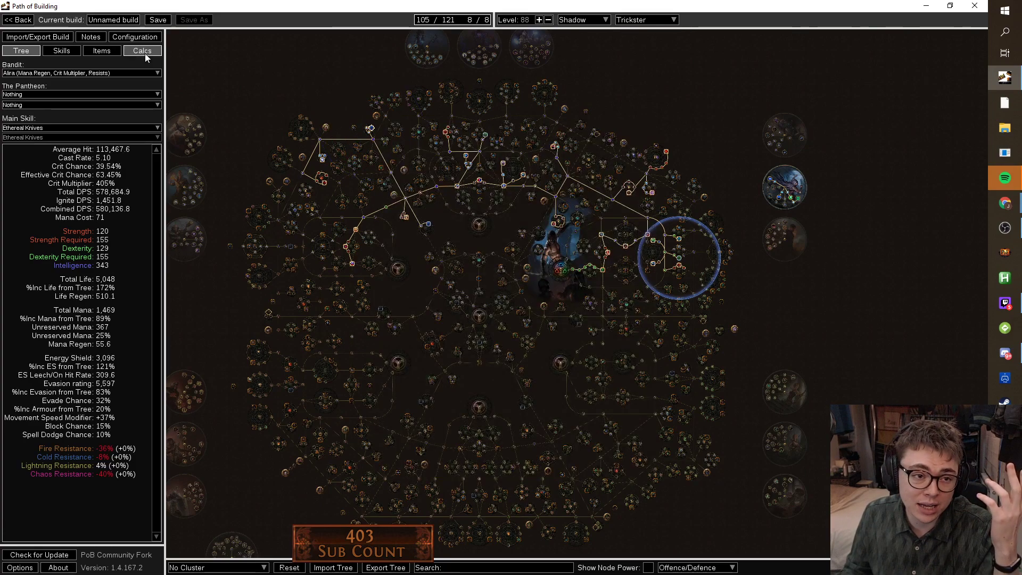
scroll(568, 219, "up", 5)
left_click(509, 257)
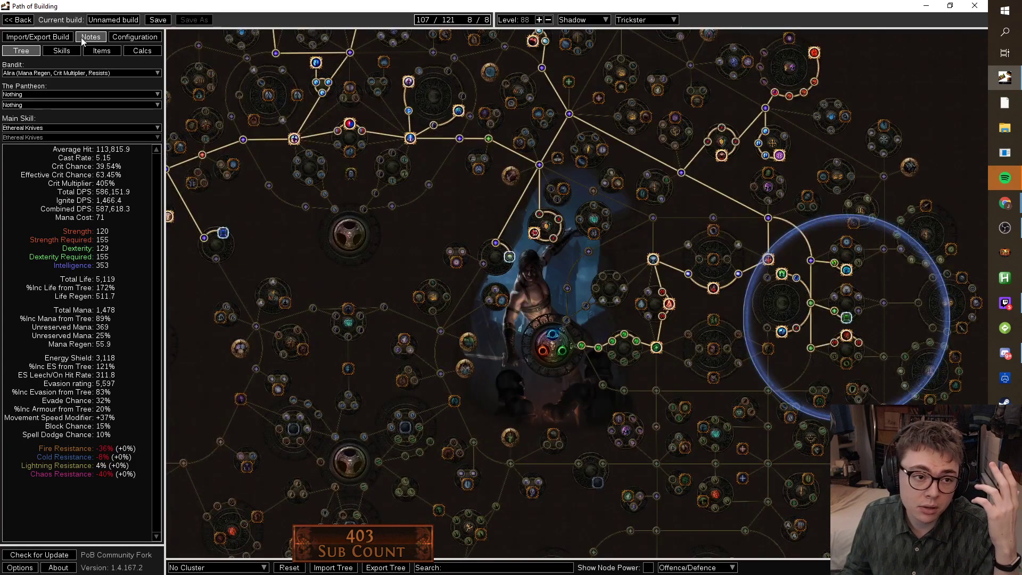
Replace the Hypnotic Eye Jewel in Socket #3 with the crafted Cobalt Jewel.
left_click(98, 52)
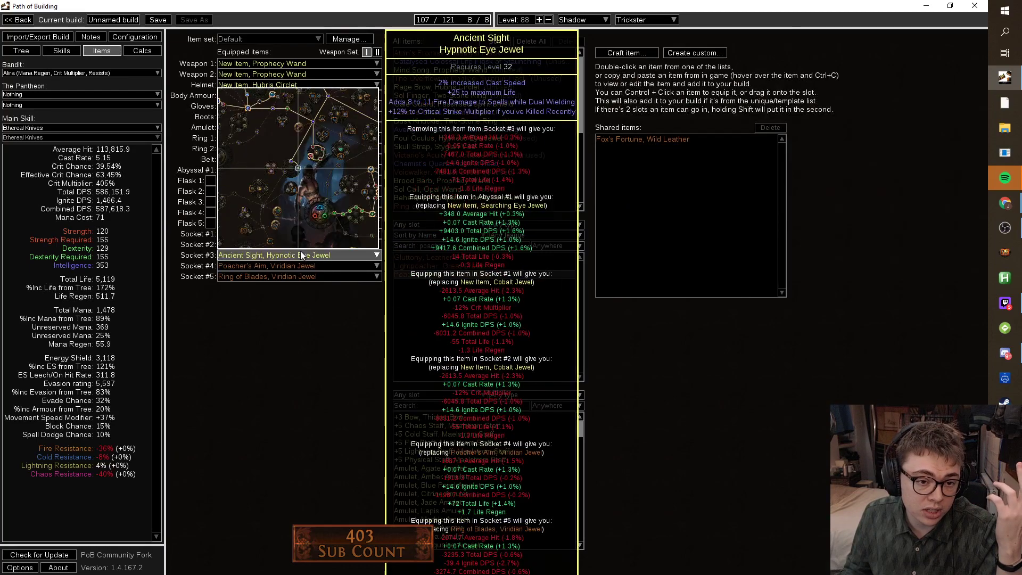
left_click(300, 255)
left_click(306, 316)
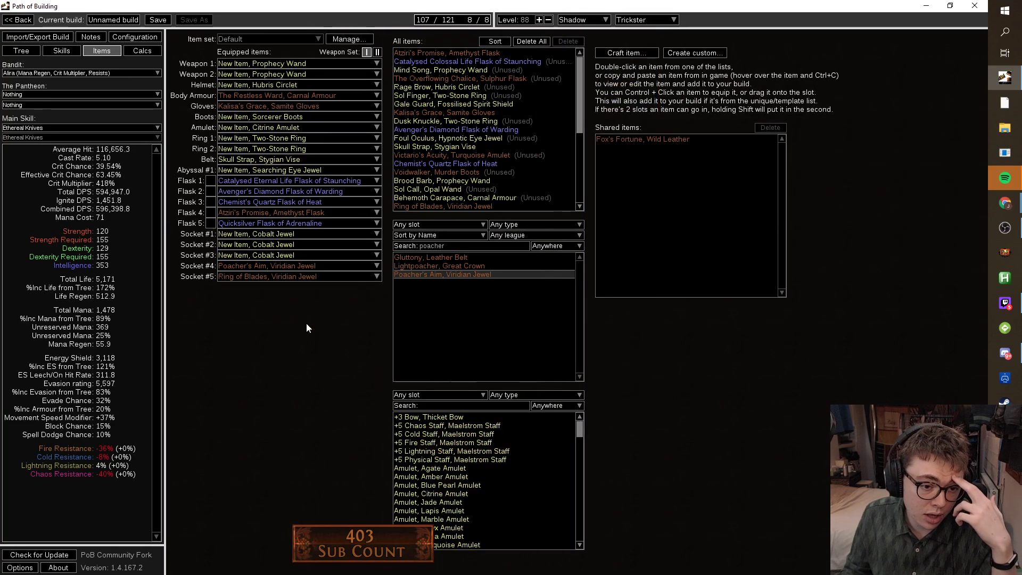
Craft a rare Large Cluster Jewel.
left_click(620, 53)
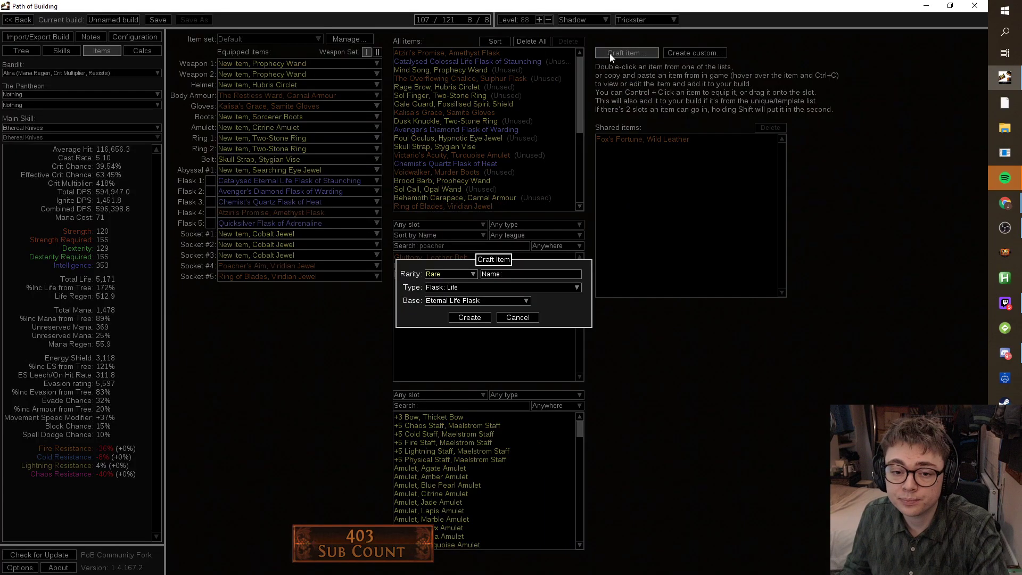
left_click(459, 287)
left_click(460, 287)
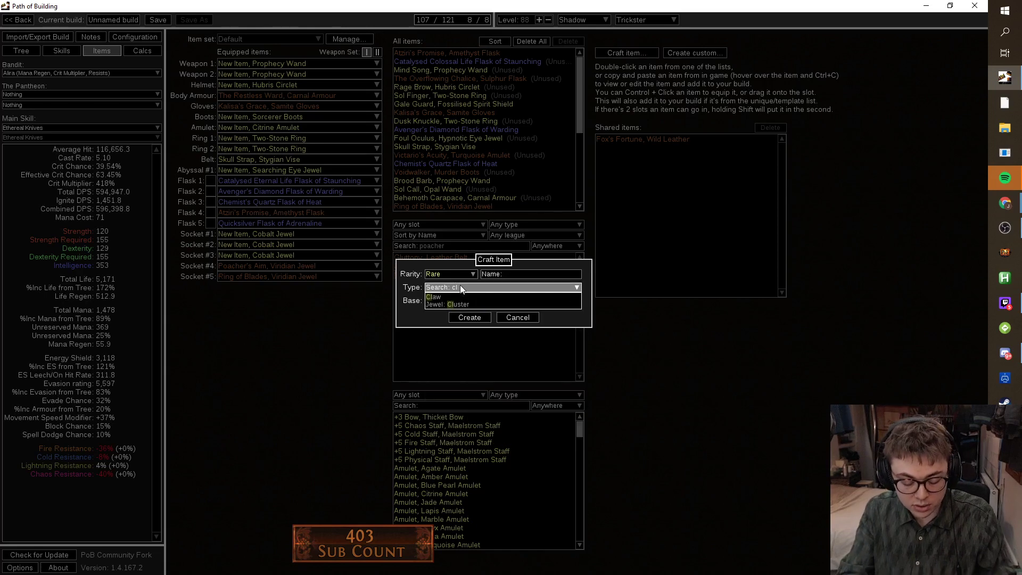
scroll(460, 287, "down", 10)
mouse_move(461, 301)
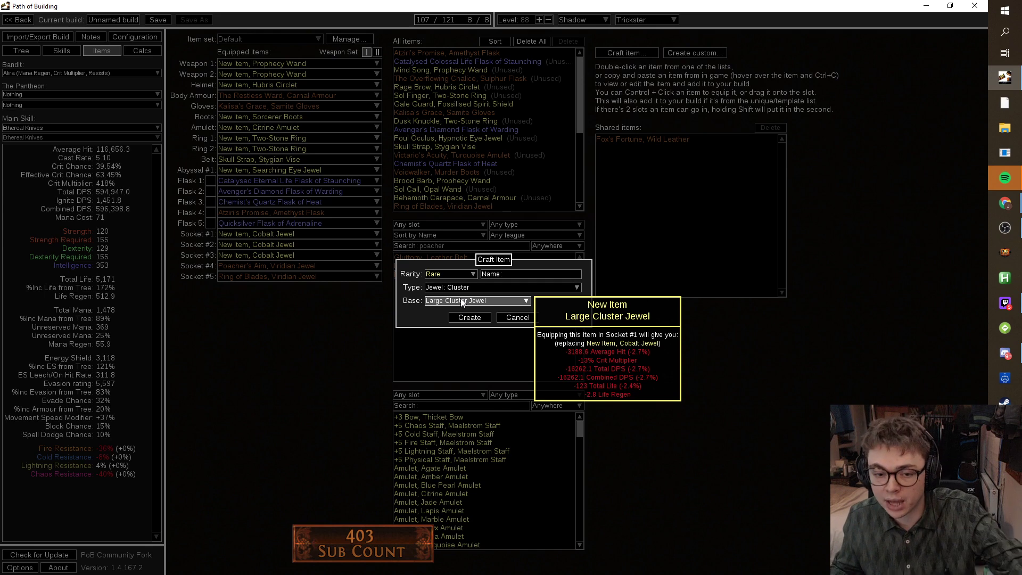
left_click(466, 317)
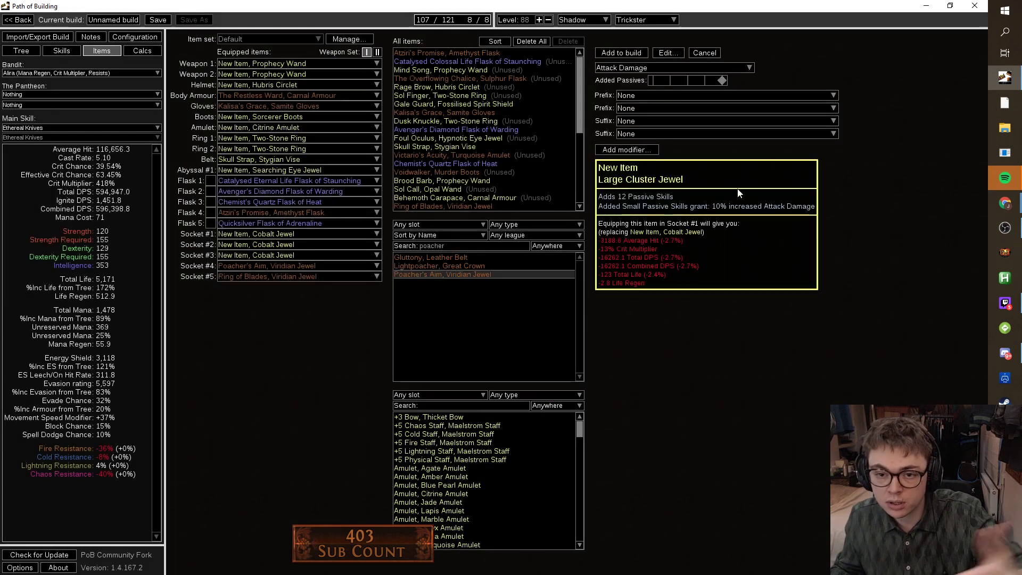
Set the cluster jewel's added small passive skills to Spell Damage.
left_click(695, 95)
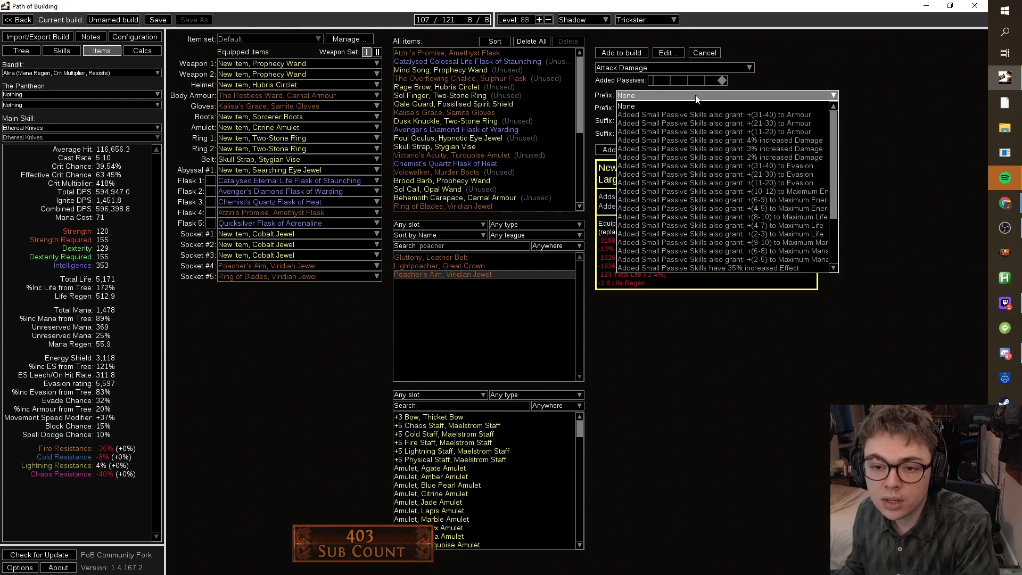
left_click(677, 67)
left_click(676, 66)
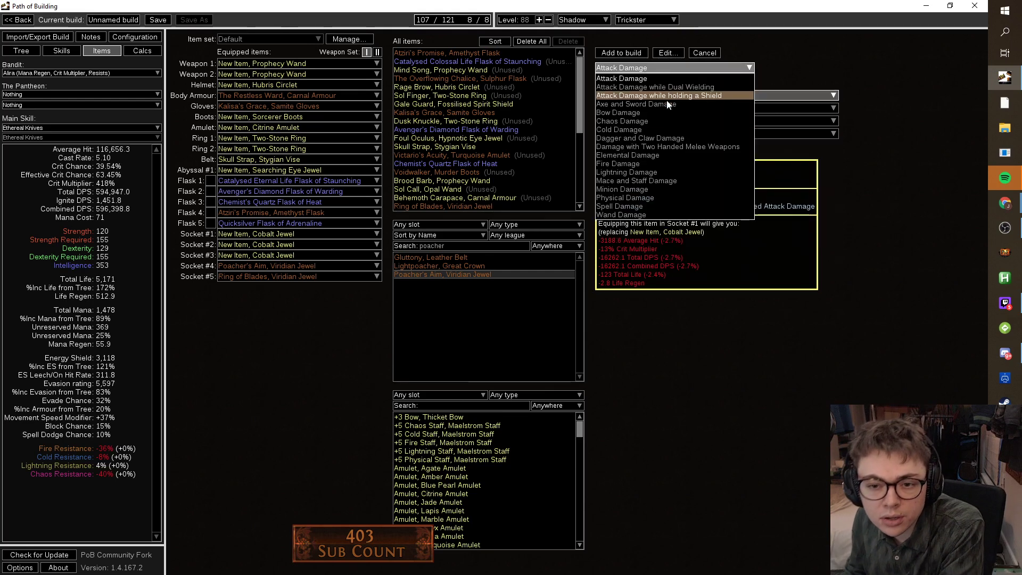
left_click(684, 205)
Compare notables in the cluster jewel's first prefix, trying Ancestral Inspiration, Arcane Adept, Arcane Heroism and Burden Projection.
left_click(768, 96)
left_click(726, 208)
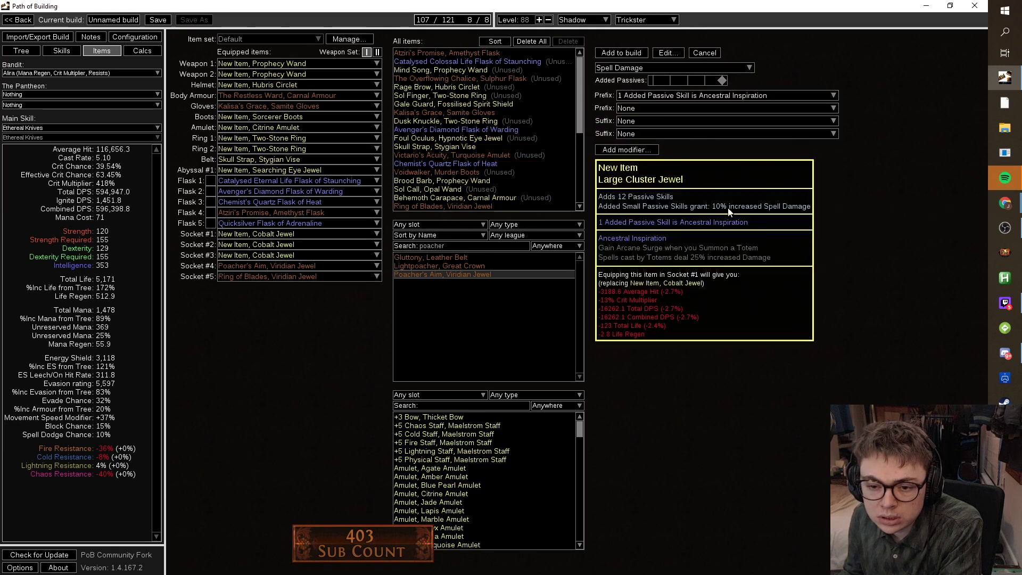
left_click(745, 99)
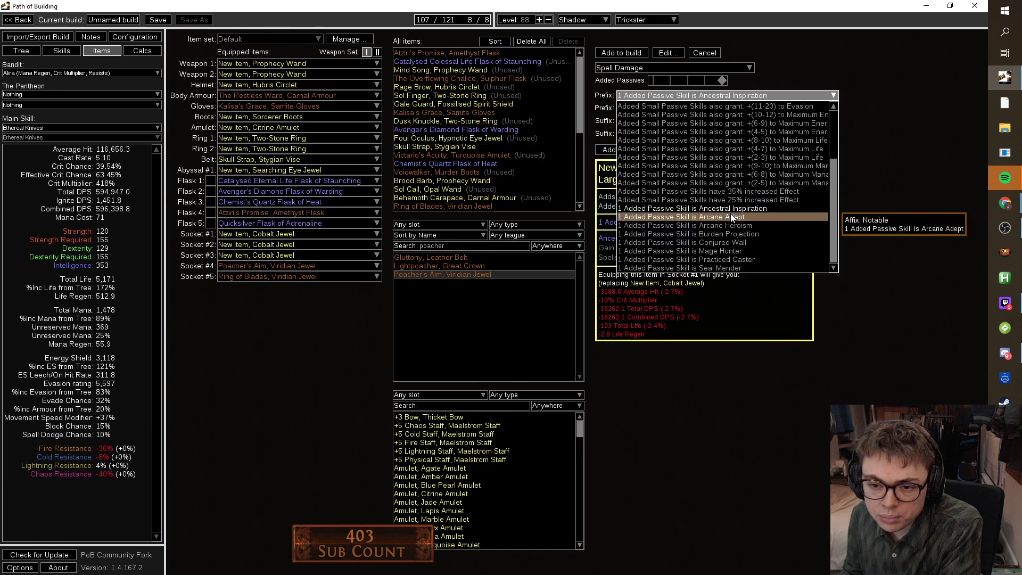
left_click(731, 215)
left_click(755, 98)
left_click(735, 222)
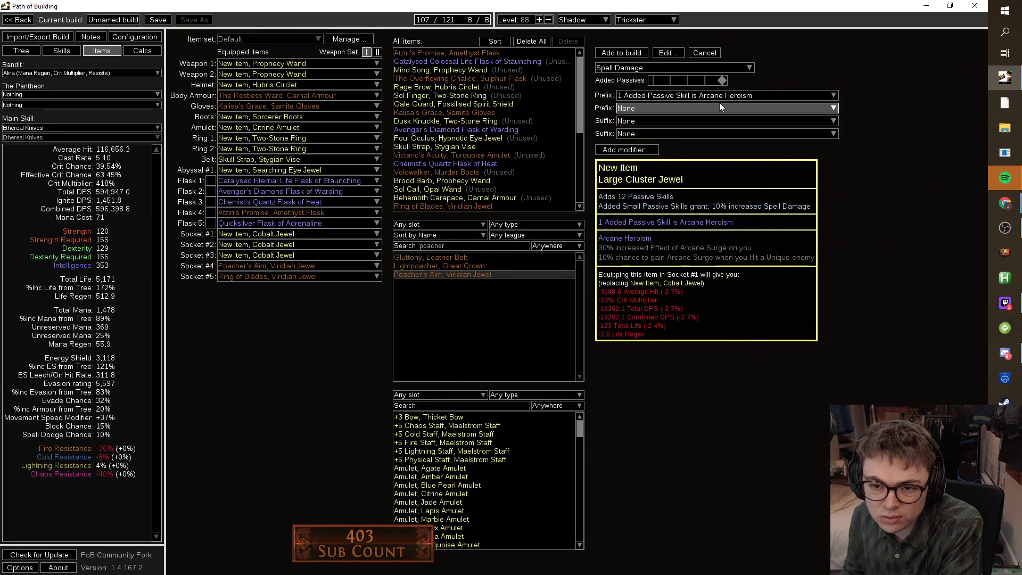
left_click(745, 96)
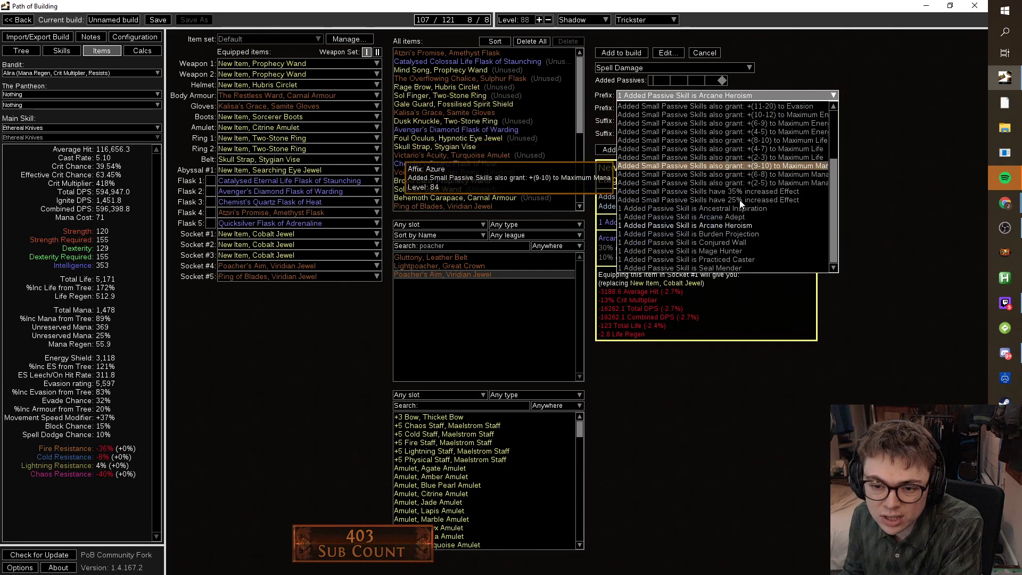
left_click(737, 232)
Add the Arcane Surge support gem to the Dash socket group and change its gem level.
left_click(63, 52)
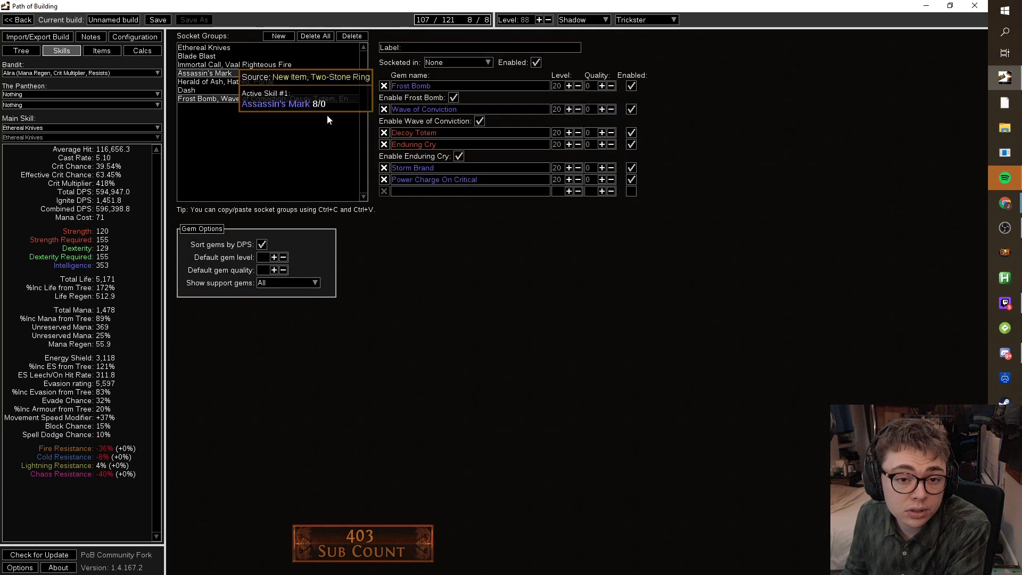
left_click(245, 90)
left_click(487, 111)
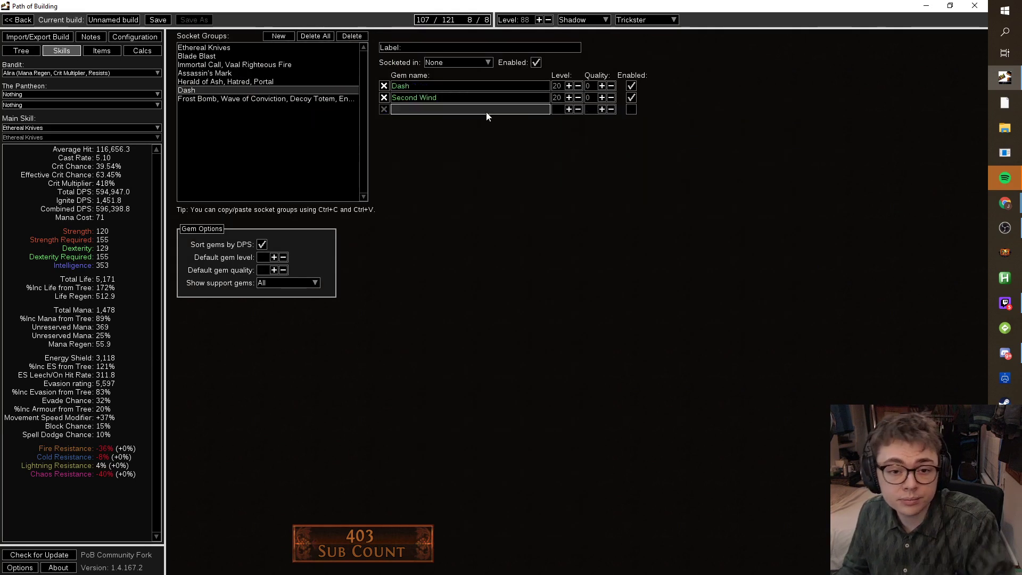
type("arc")
left_click(432, 129)
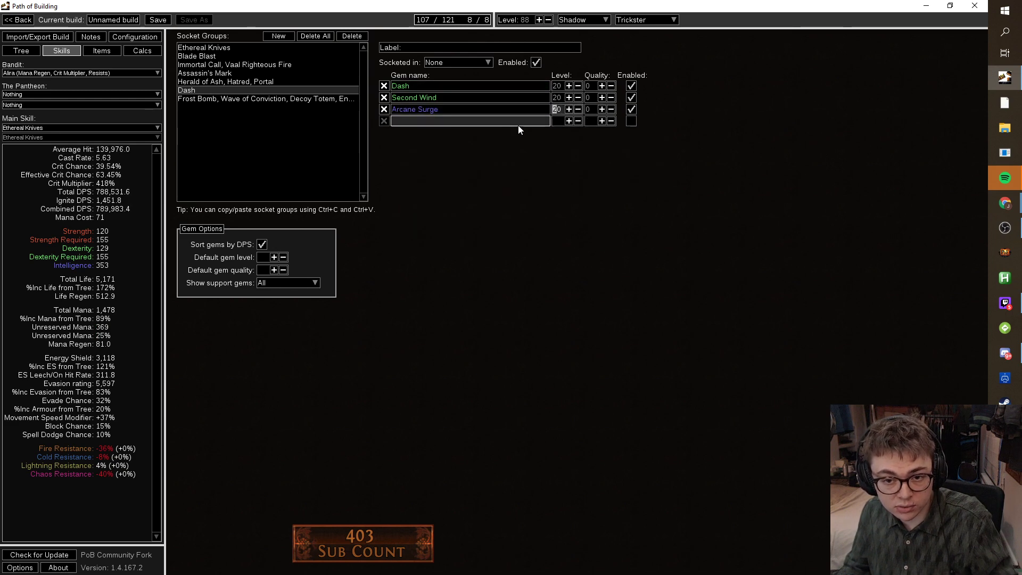
left_click(559, 108)
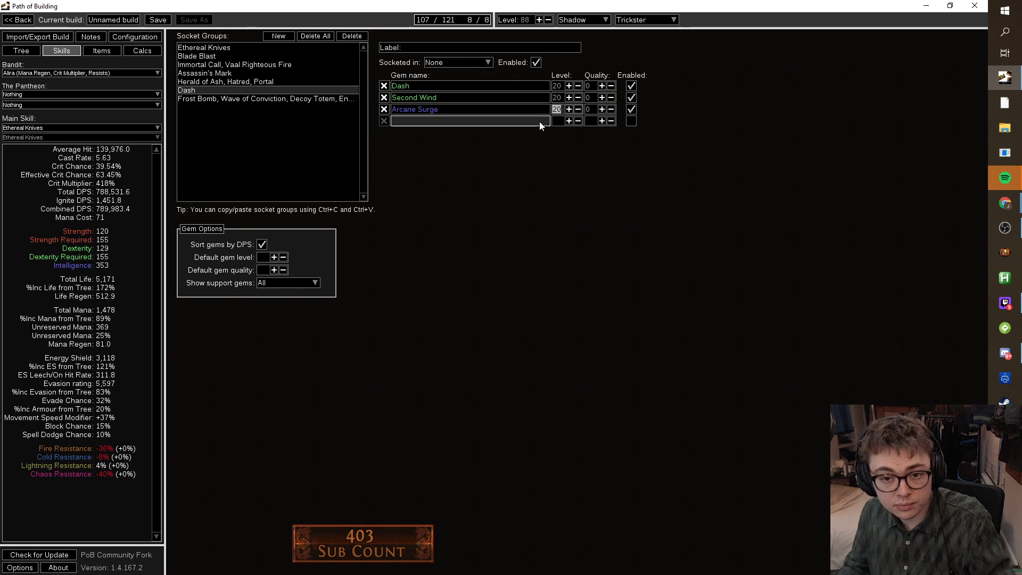
Try the Conjured Wall and Mage Hunter notables in the large cluster jewel's first prefix.
left_click(102, 50)
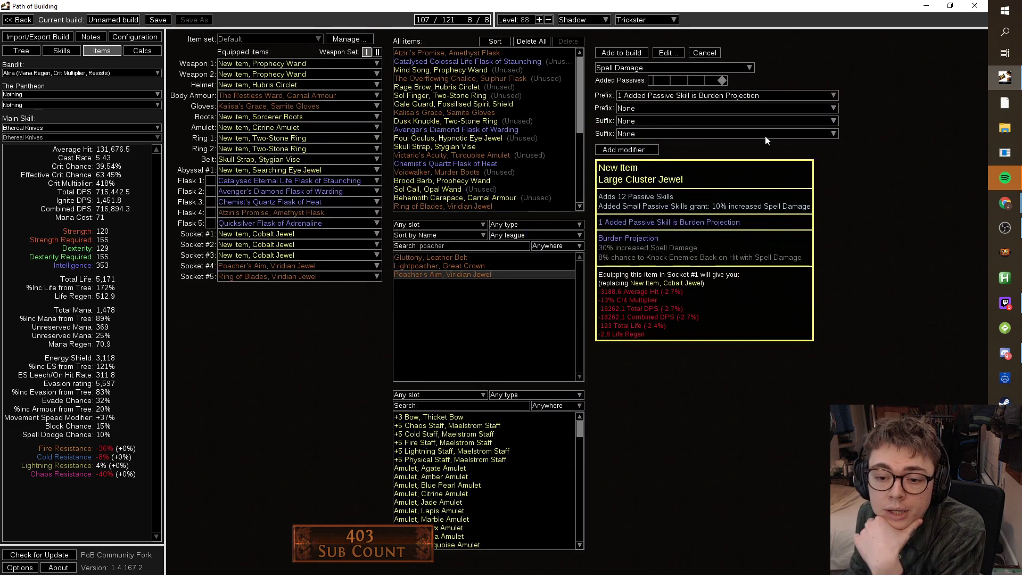
left_click(750, 96)
left_click(718, 237)
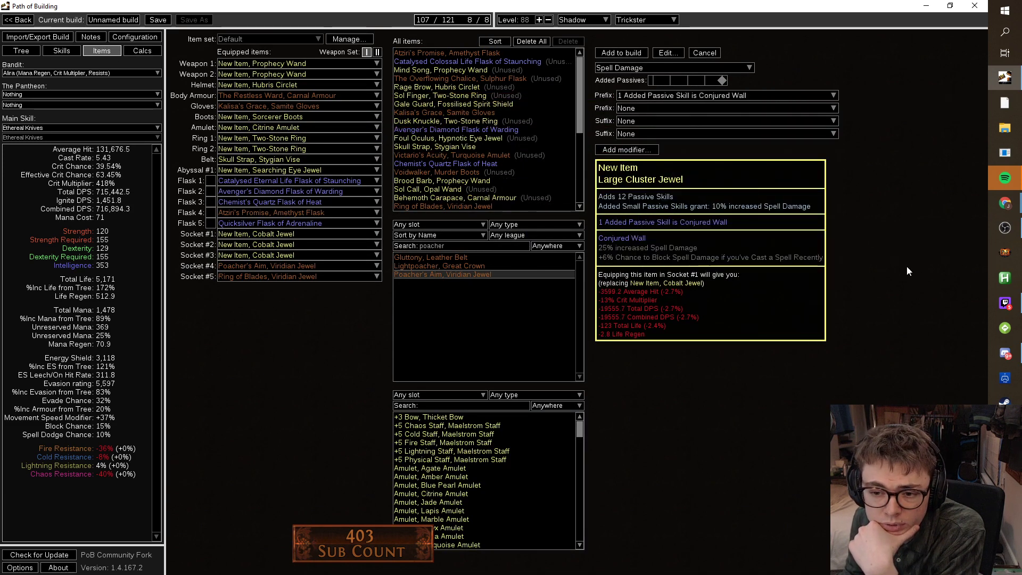
left_click(750, 95)
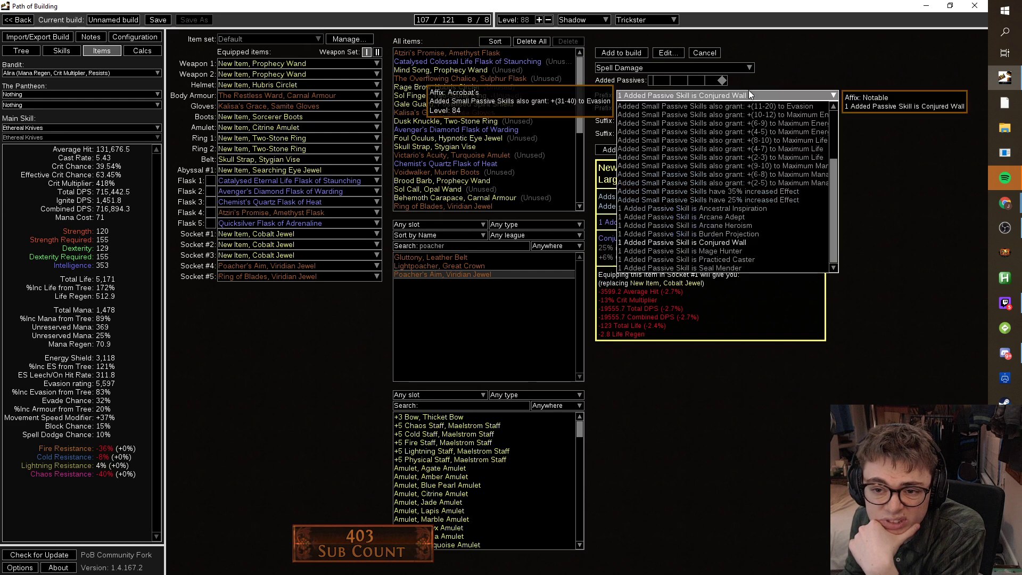
left_click(745, 250)
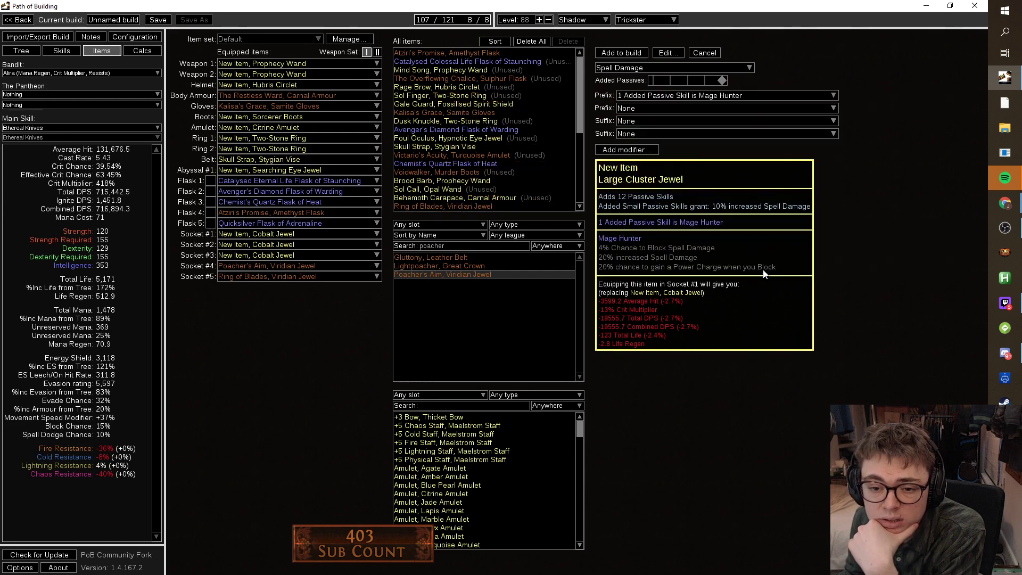
Set the large cluster jewel's second prefix to Seal Mender after trying Practiced Caster, and reduce its added passives to 8.
left_click(739, 107)
scroll(761, 241, "down", 5)
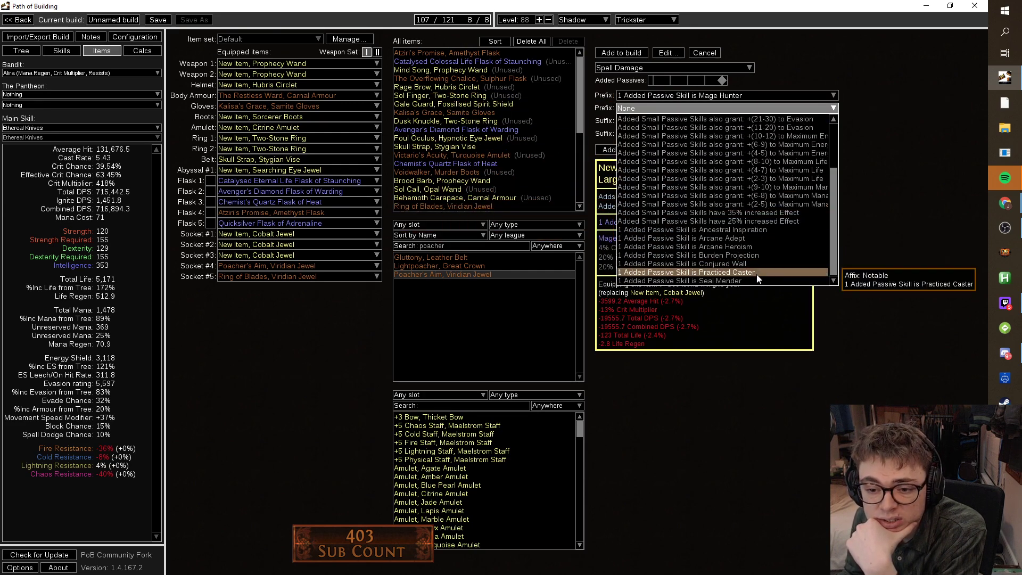
left_click(766, 266)
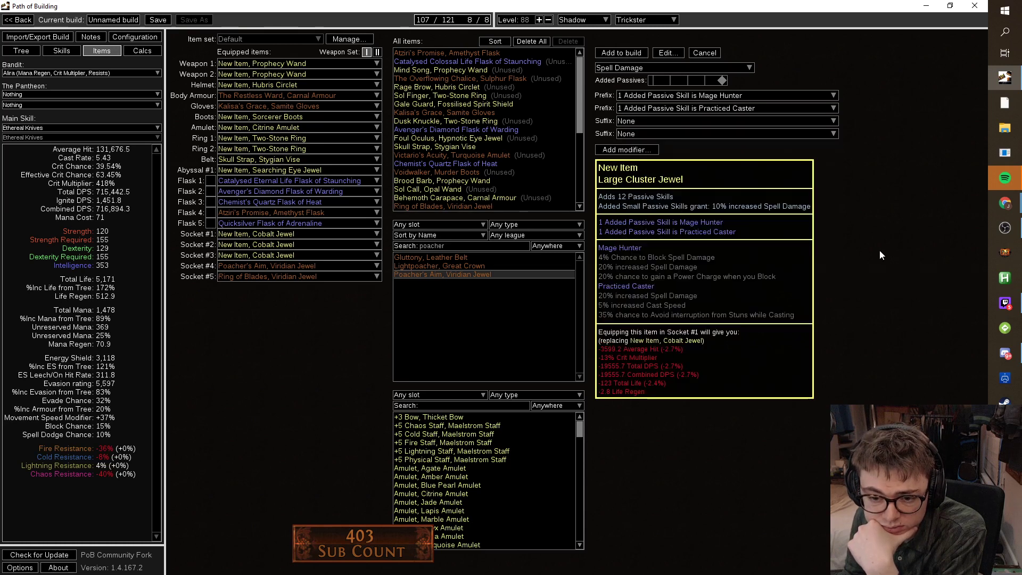
left_click(755, 107)
left_click(745, 280)
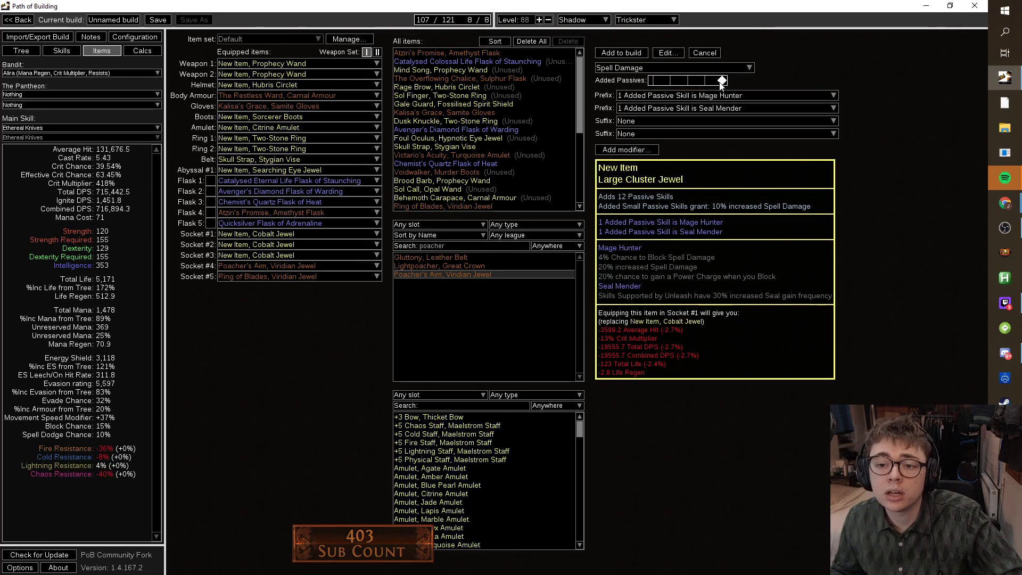
left_click(678, 96)
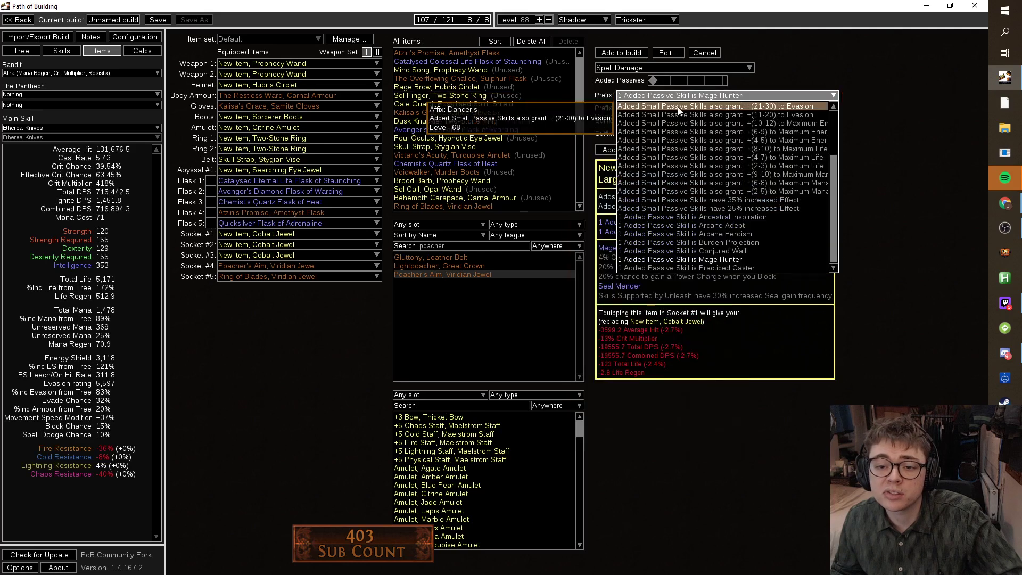
left_click(918, 300)
Compare Essence Rush, Sap Psyche and Thaumophage in the large cluster jewel's first suffix and settle on Essence Rush.
left_click(718, 122)
scroll(734, 160, "down", 10)
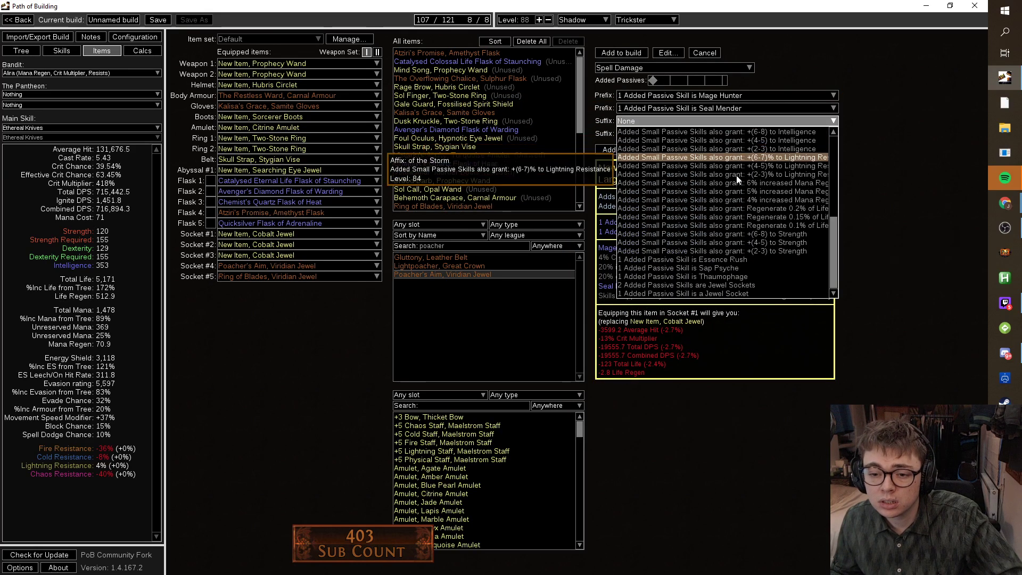
left_click(722, 255)
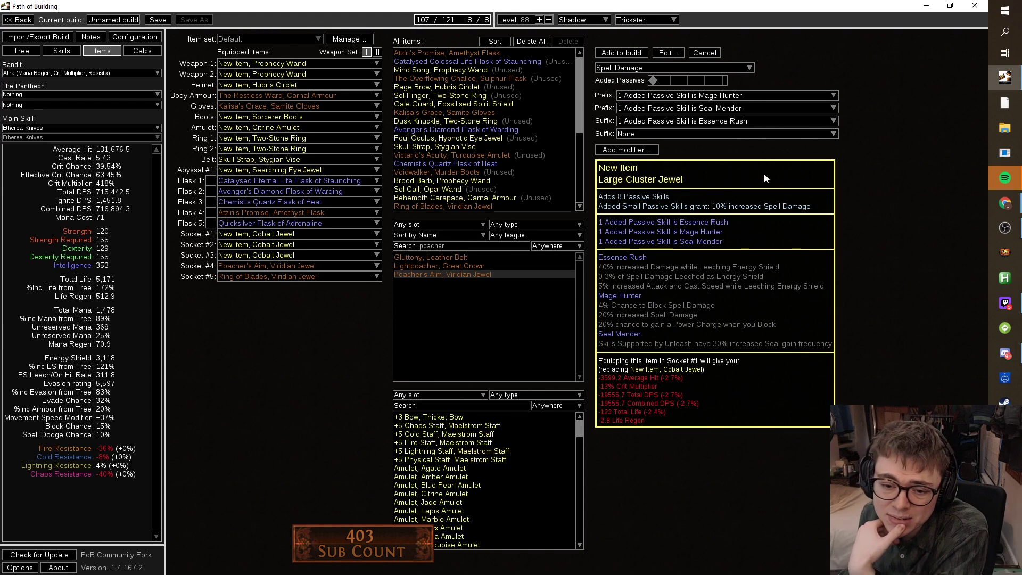
left_click(733, 118)
left_click(733, 267)
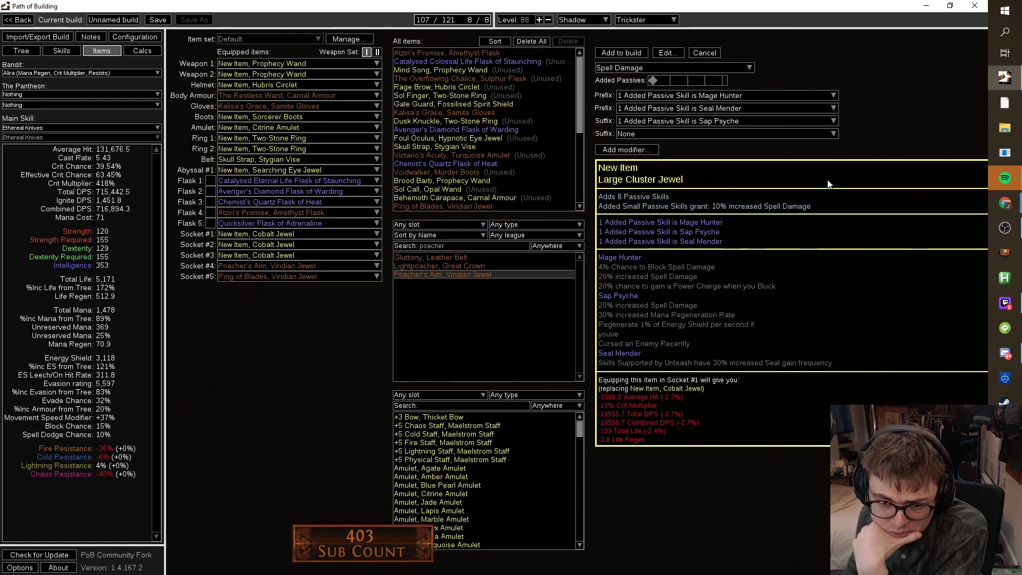
left_click(780, 122)
left_click(774, 276)
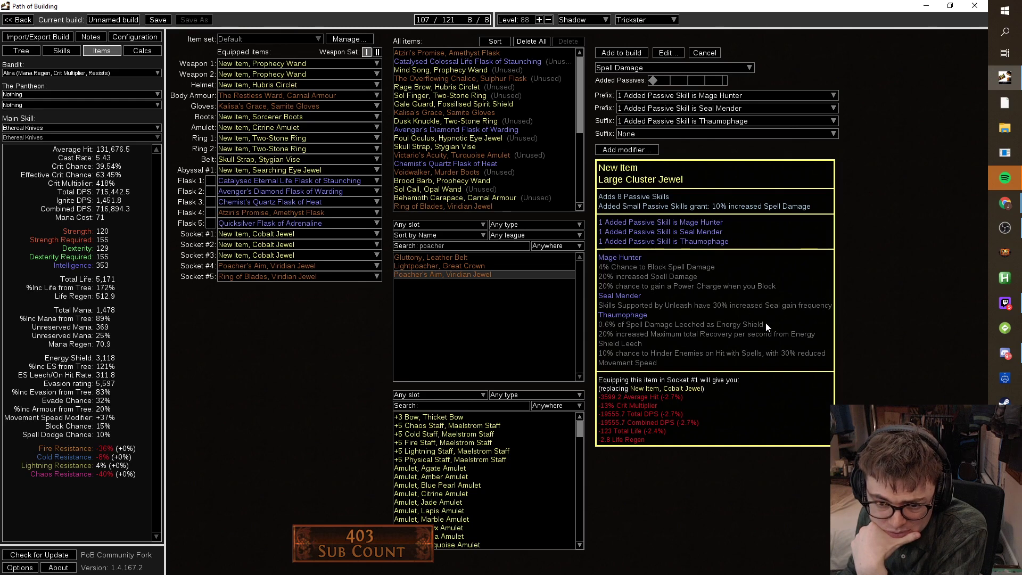
left_click(729, 121)
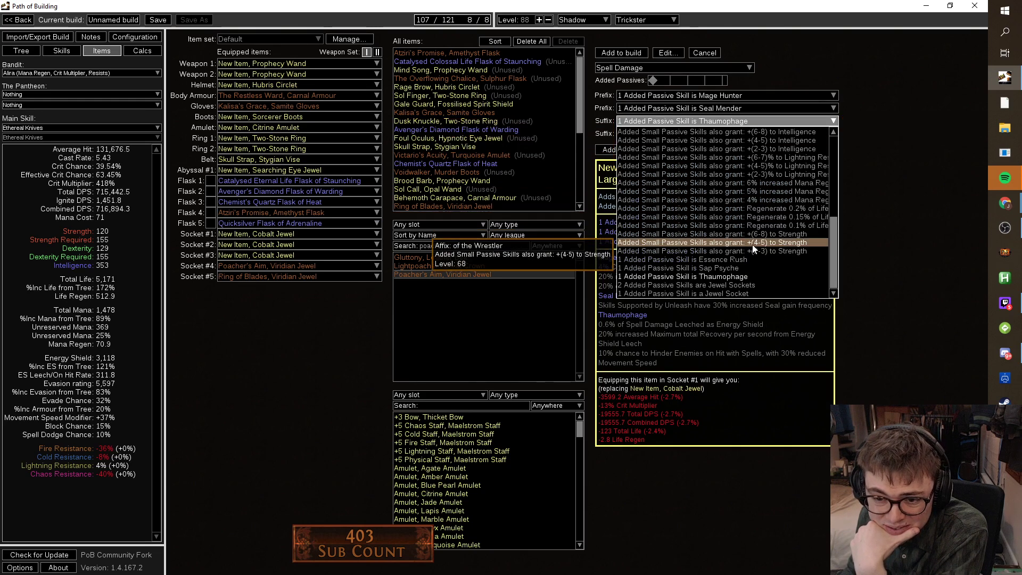
left_click(816, 301)
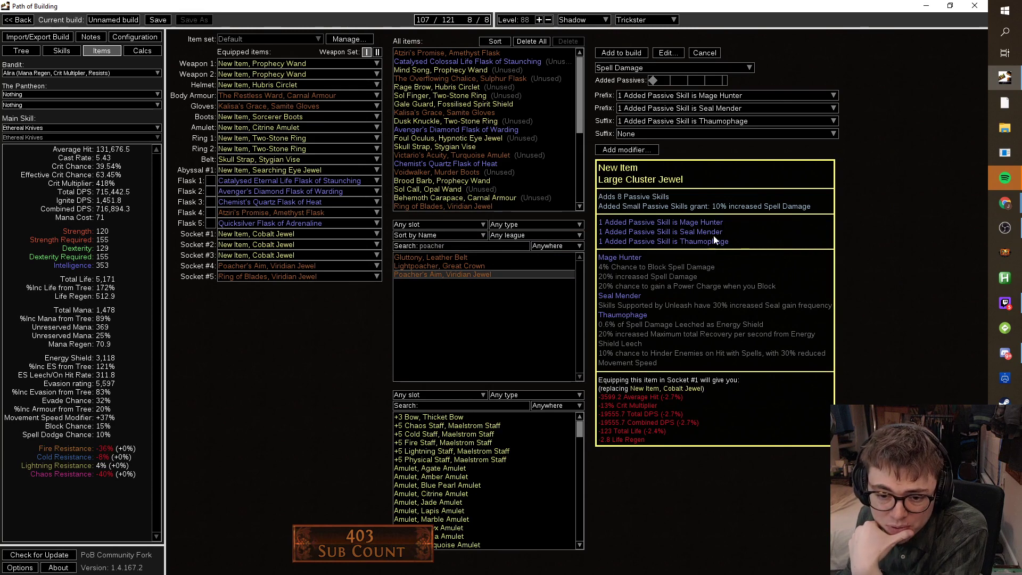
left_click(730, 96)
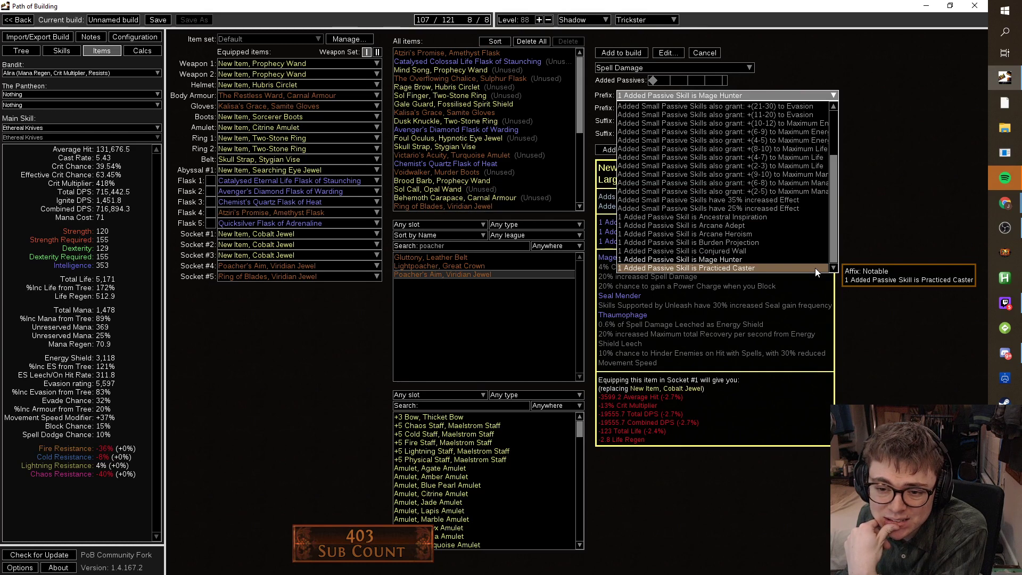
left_click(783, 120)
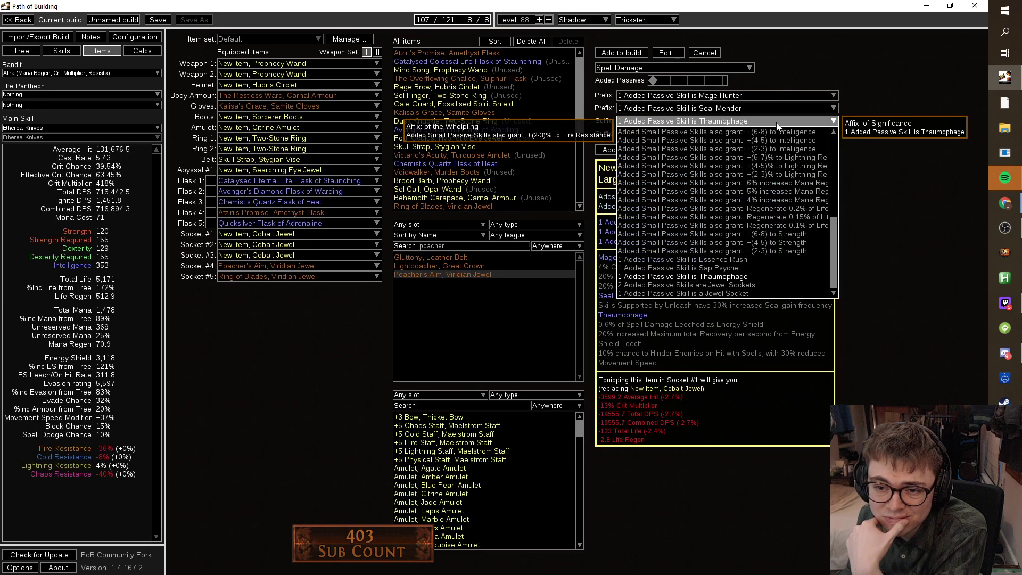
left_click(777, 261)
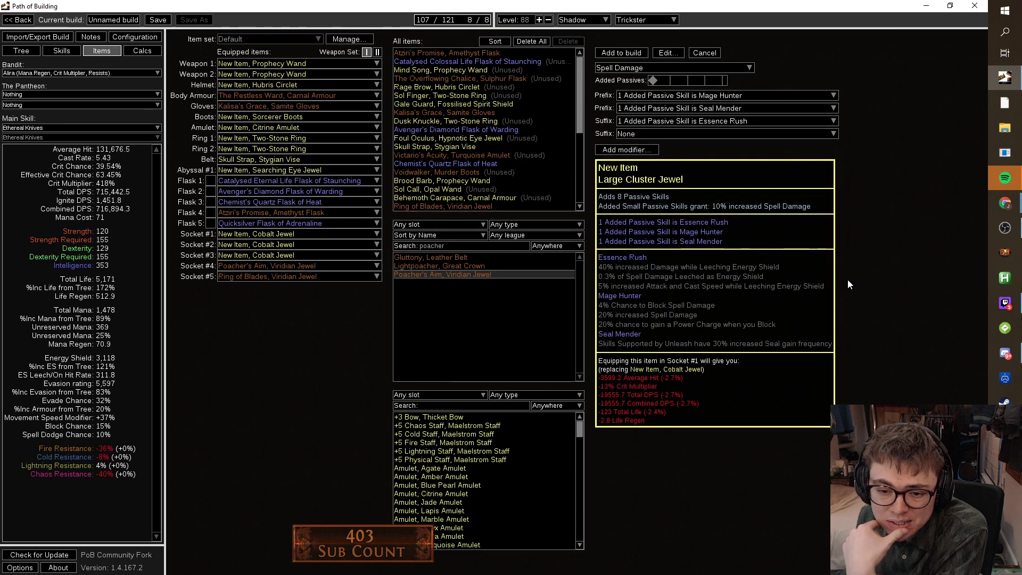
Set the large cluster jewel's first prefix to Conjured Wall after comparing Practiced Caster and Mage Hunter.
left_click(742, 95)
left_click(758, 266)
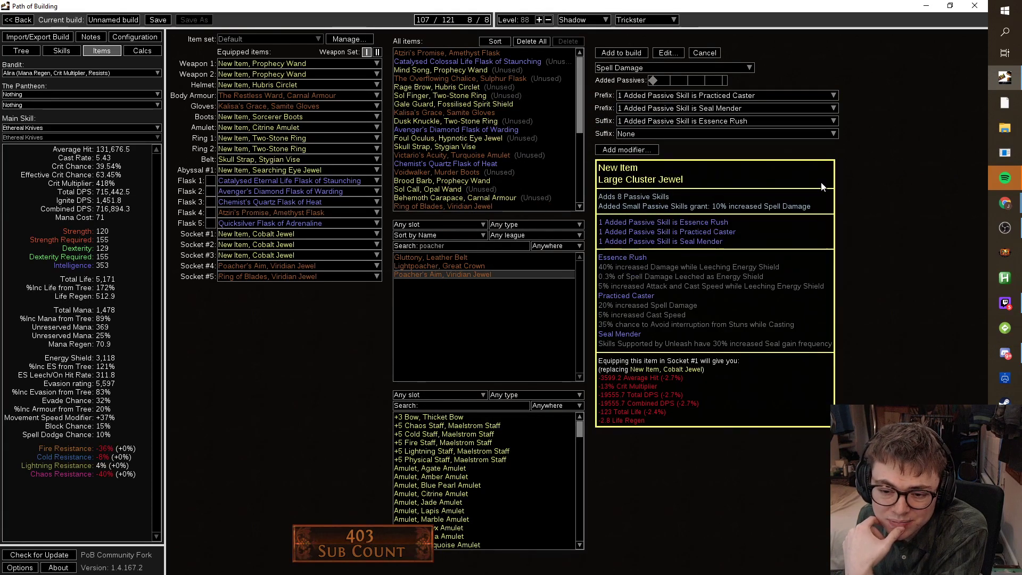
left_click(778, 96)
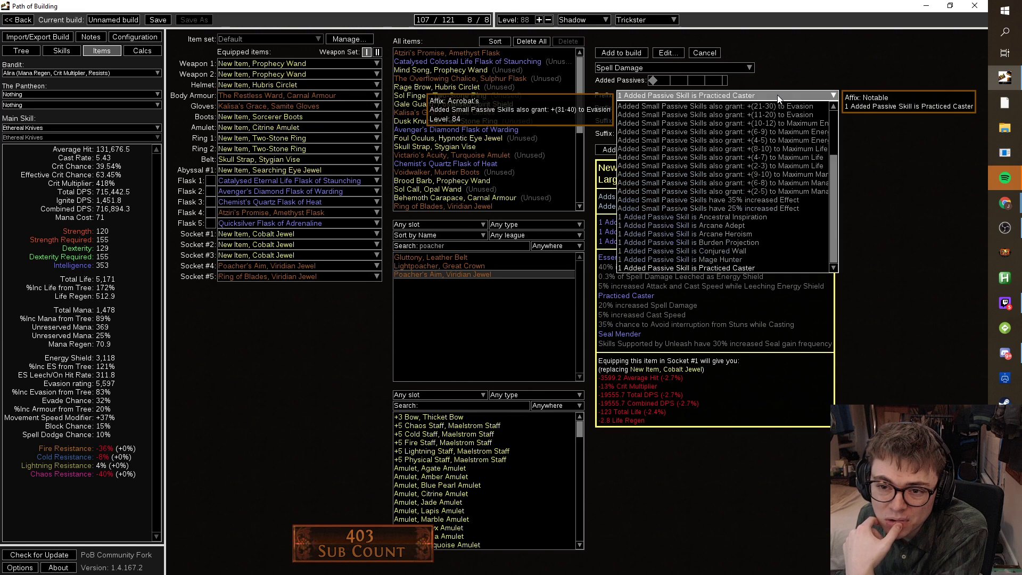
left_click(718, 260)
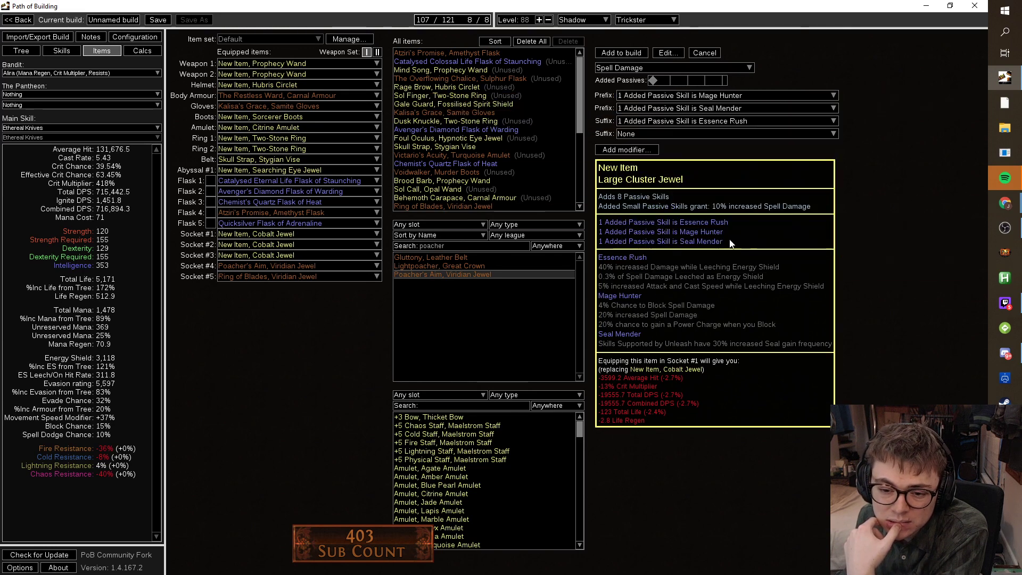
left_click(748, 95)
left_click(742, 252)
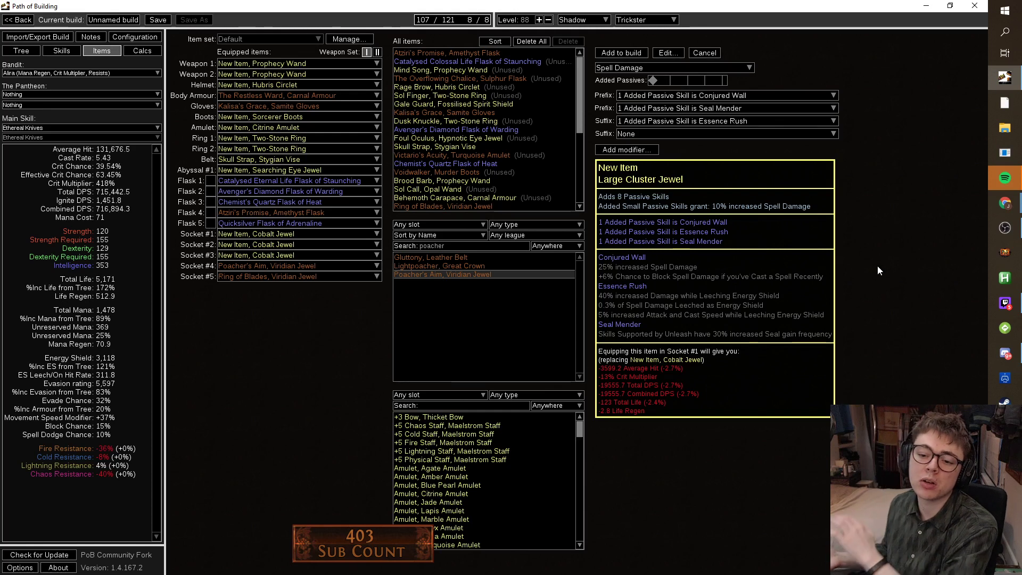
Set the large cluster jewel's second suffix to one added Jewel Socket and add the jewel to the build.
left_click(724, 134)
scroll(718, 223, "down", 10)
left_click(692, 302)
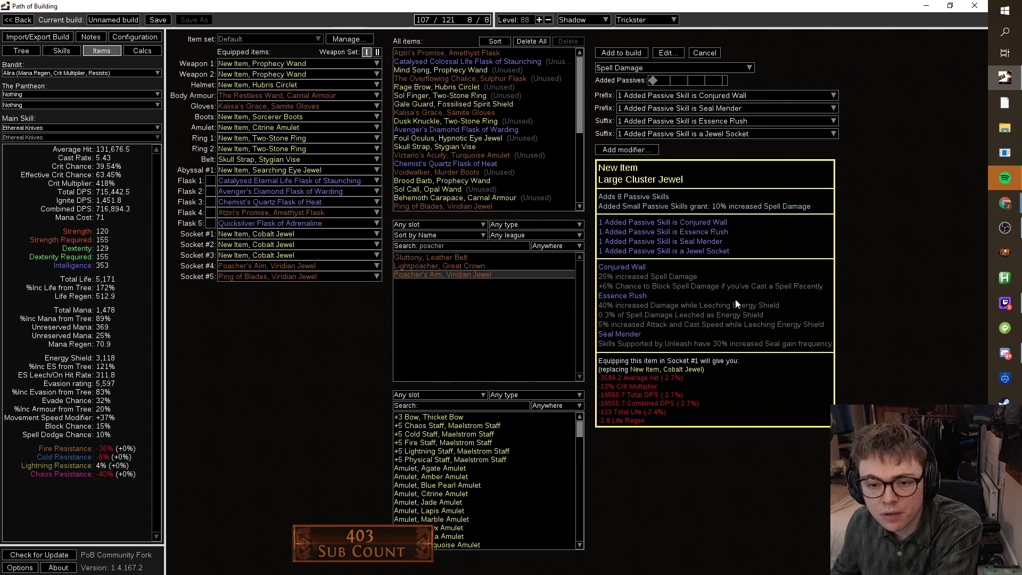
left_click(633, 53)
Craft a rare Medium Cluster Jewel whose added small passive skills grant Projectile Damage.
left_click(627, 53)
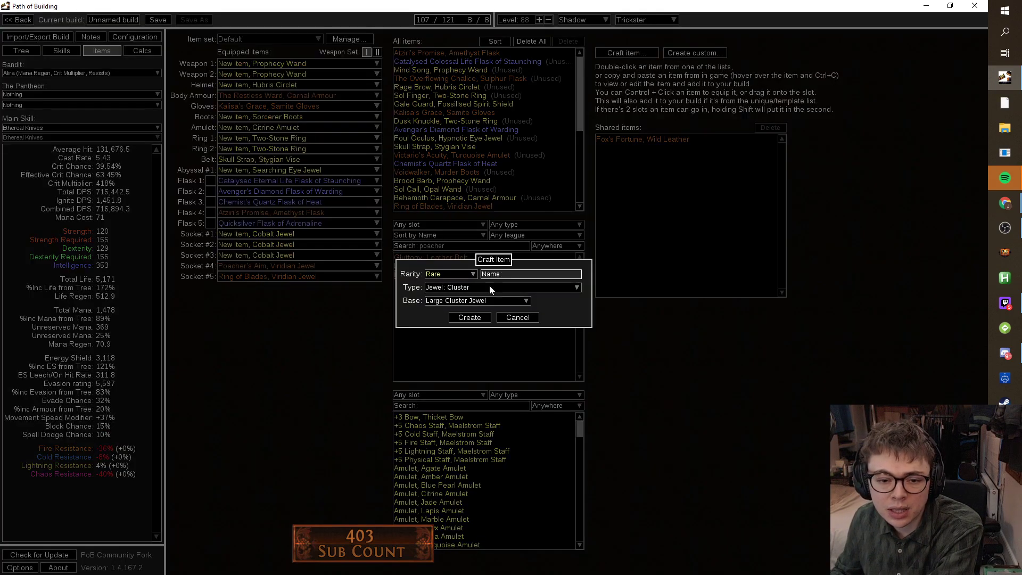
left_click(476, 300)
left_click(469, 317)
left_click(478, 315)
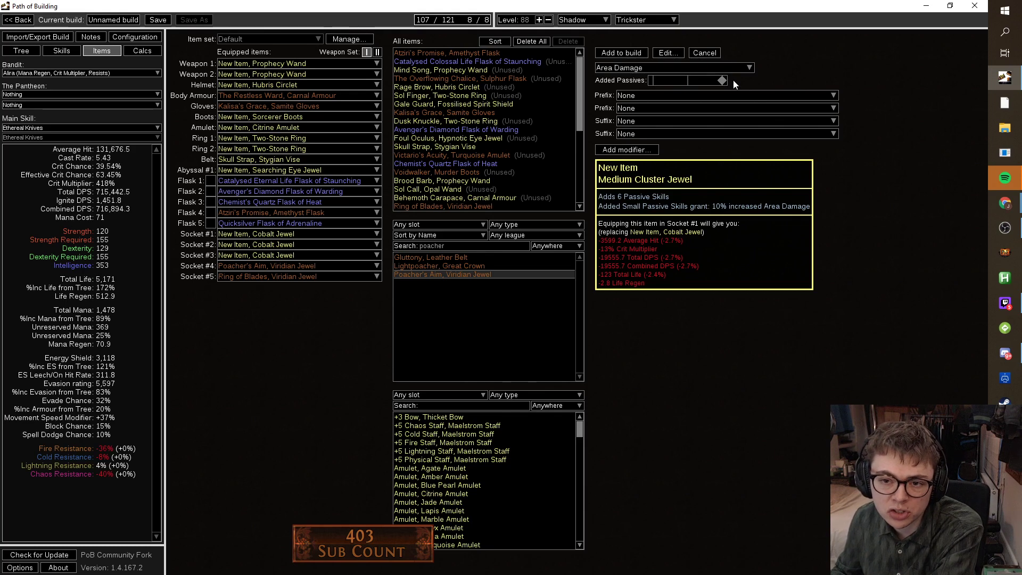
left_click(677, 67)
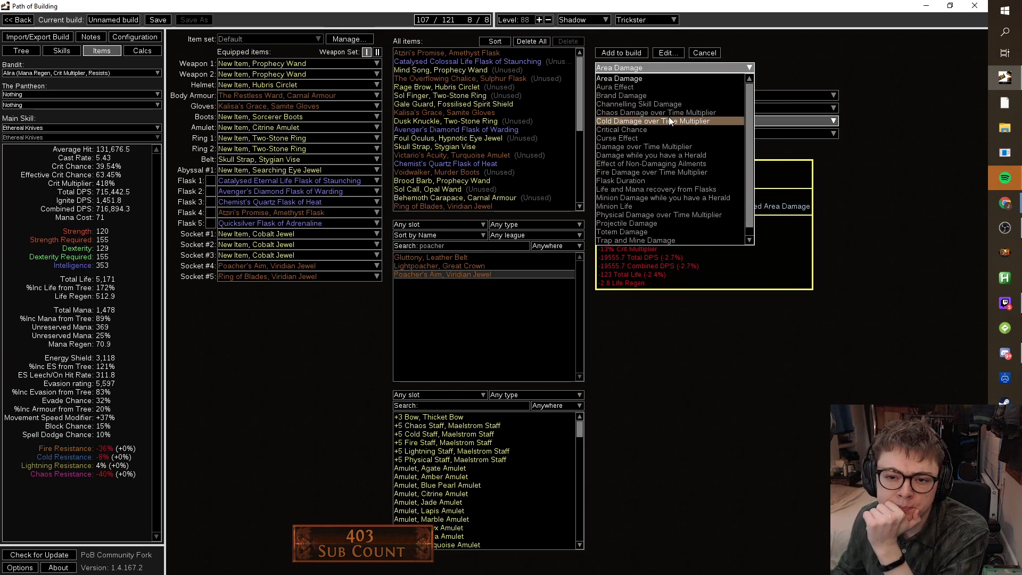
scroll(665, 178, "down", 1)
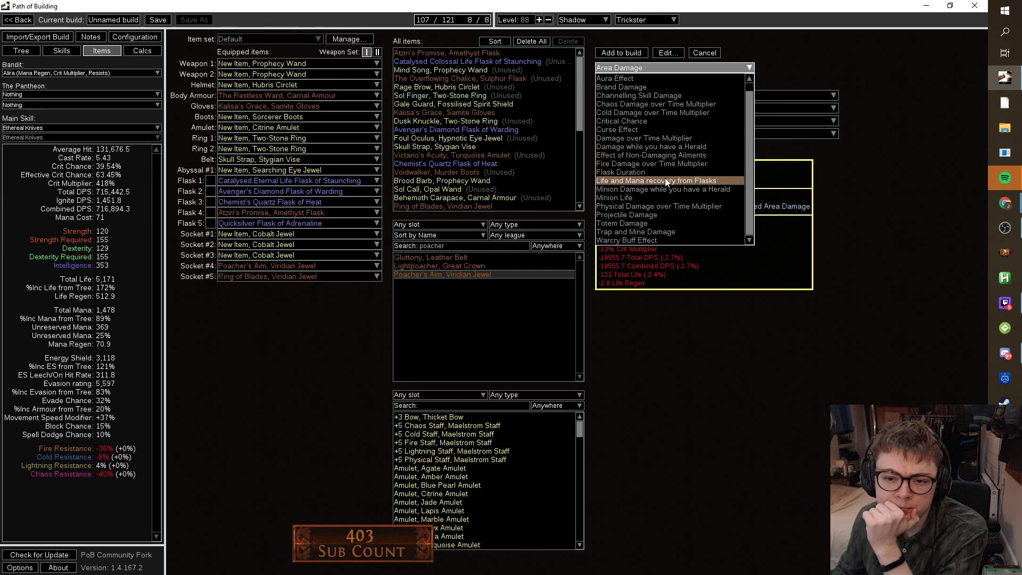
left_click(666, 214)
Compare Aerodynamics, Eye to Eye and Follow-Through as the medium projectile cluster jewel's first prefix.
left_click(773, 96)
scroll(778, 177, "down", 5)
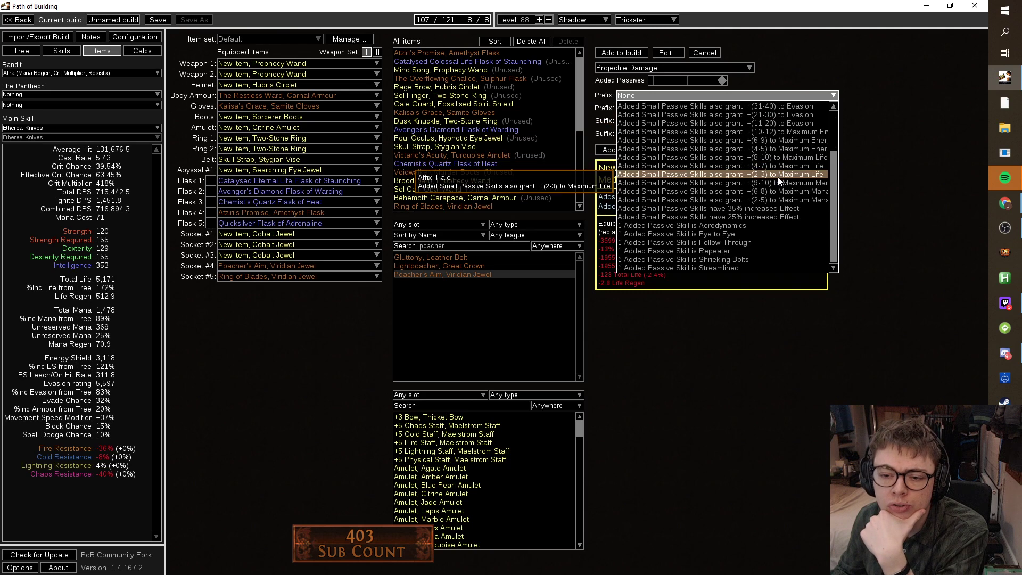
left_click(770, 224)
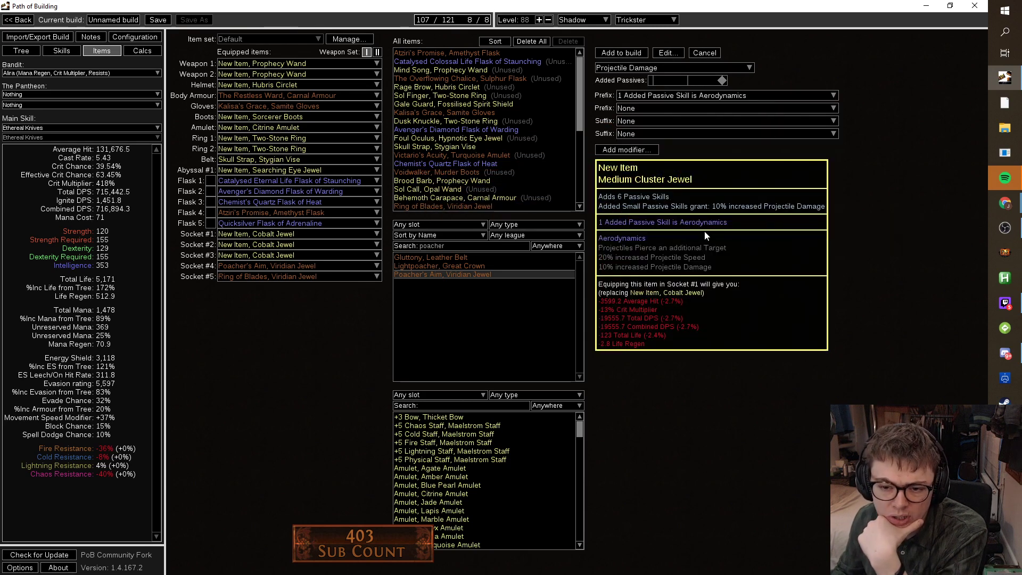
left_click(758, 98)
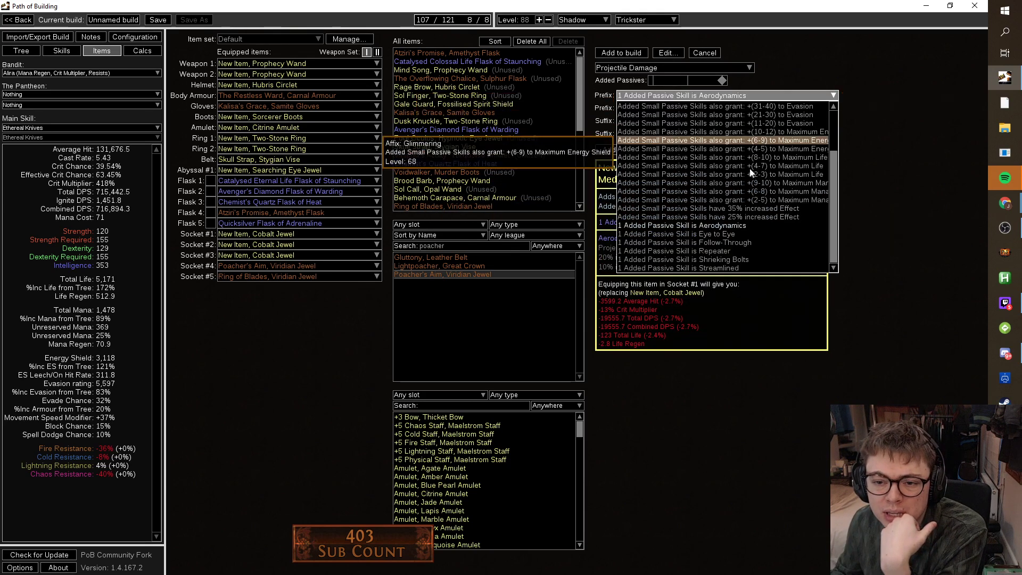
left_click(742, 234)
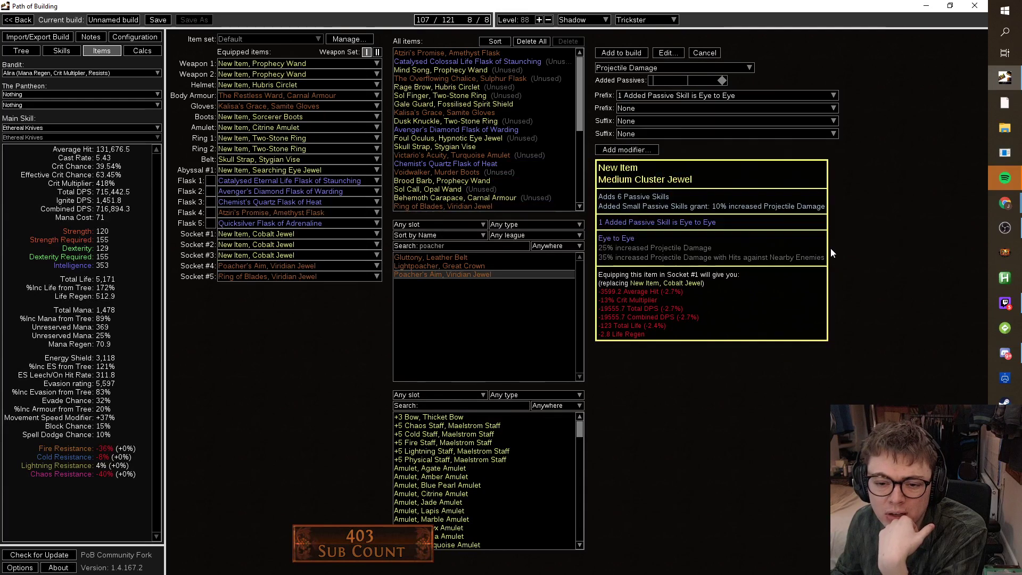
left_click(761, 96)
left_click(745, 235)
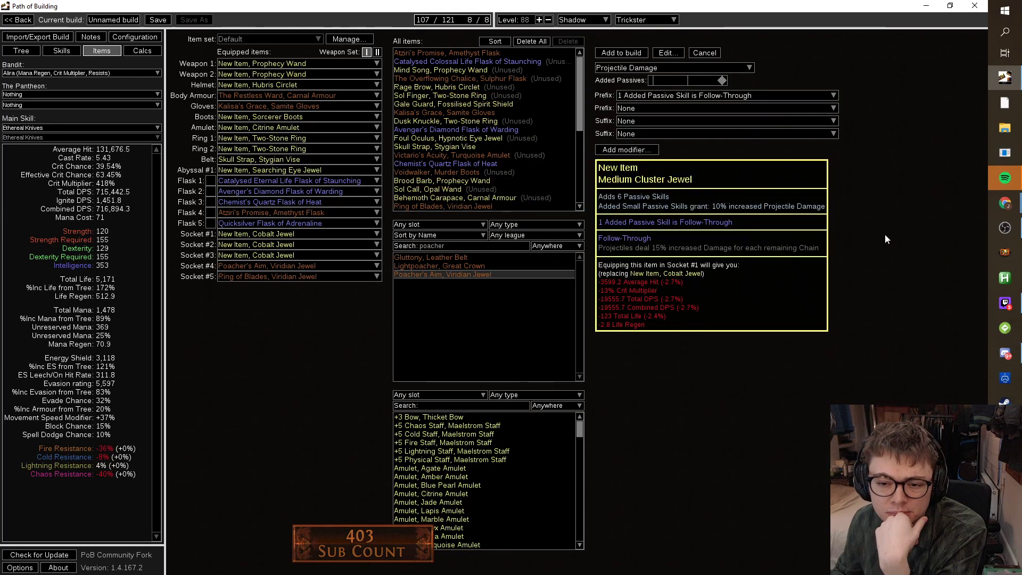
Compare Shrieking Bolts, Repeater and Streamlined as the medium cluster jewel's first prefix and check the available suffixes.
left_click(801, 96)
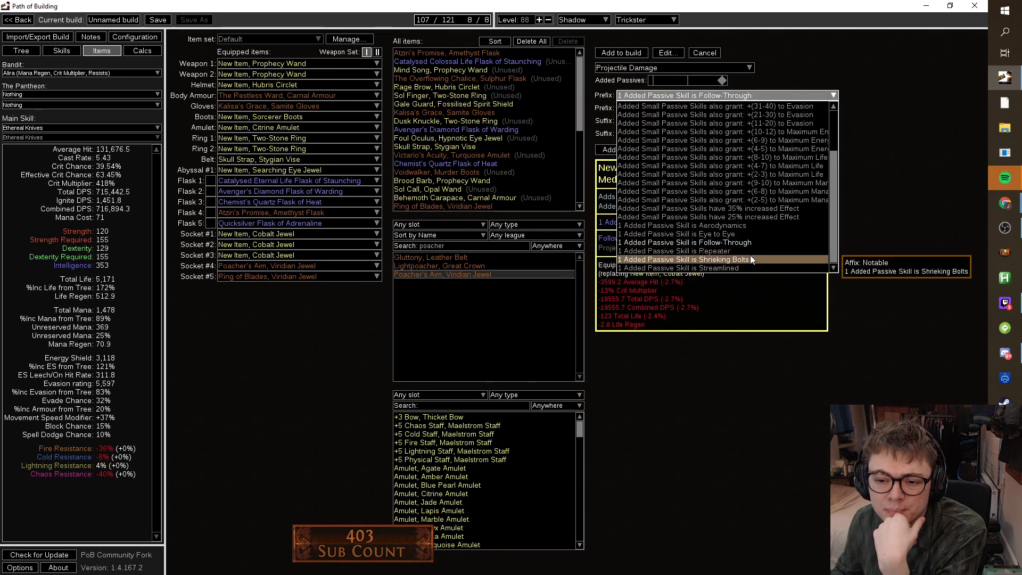
left_click(750, 255)
left_click(764, 97)
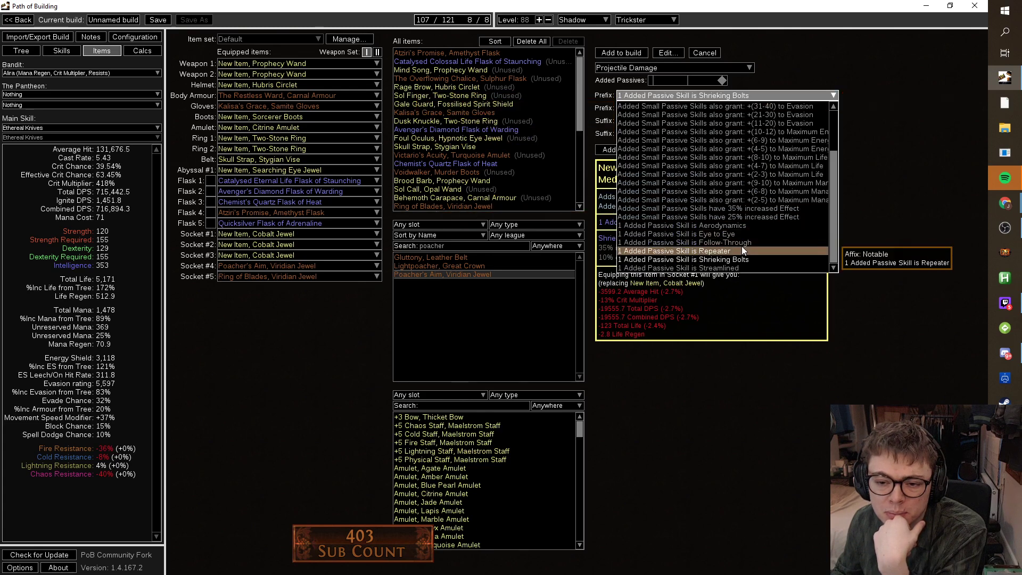
left_click(741, 246)
left_click(788, 95)
left_click(756, 266)
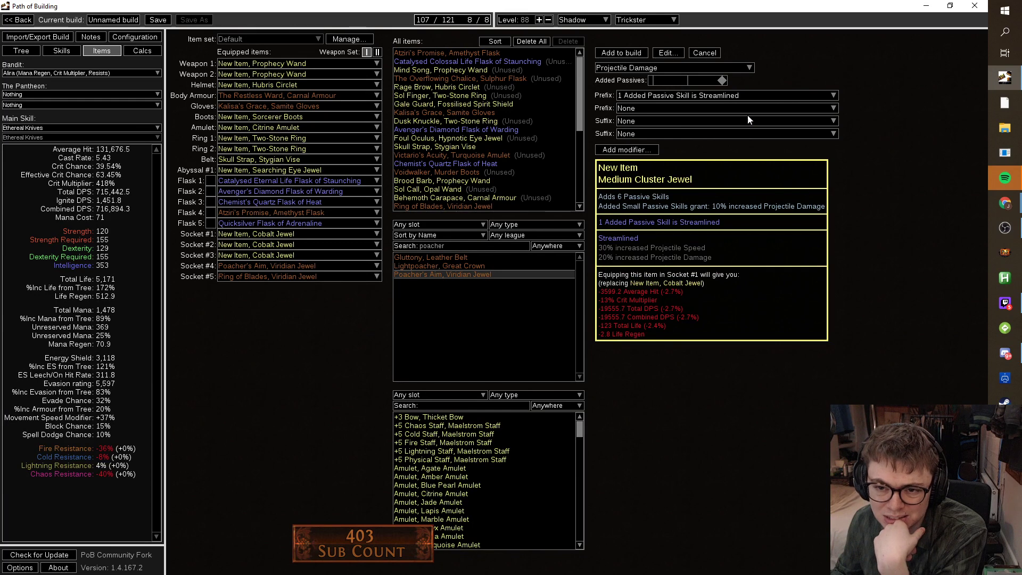
left_click(745, 97)
key("Escape")
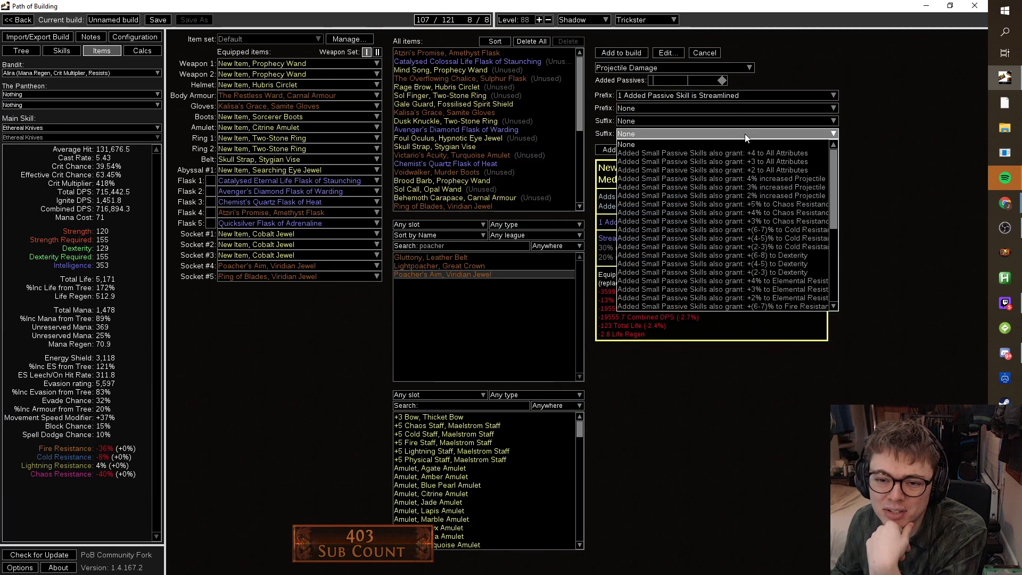
left_click(886, 298)
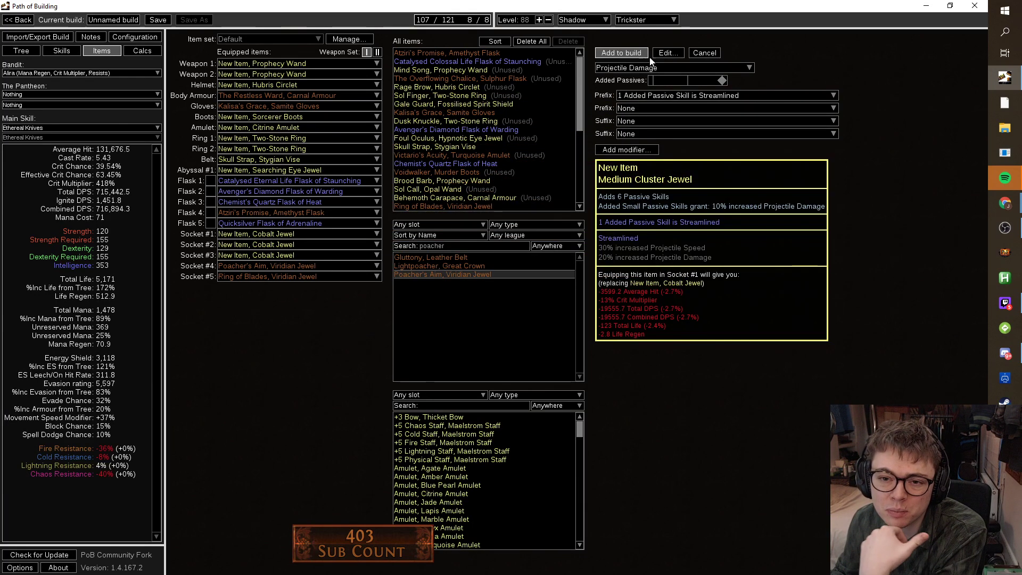
Review the crafted Large Cluster Jewel with Conjured Wall and Essence Rush in the build's item list.
scroll(724, 95, "up", 1)
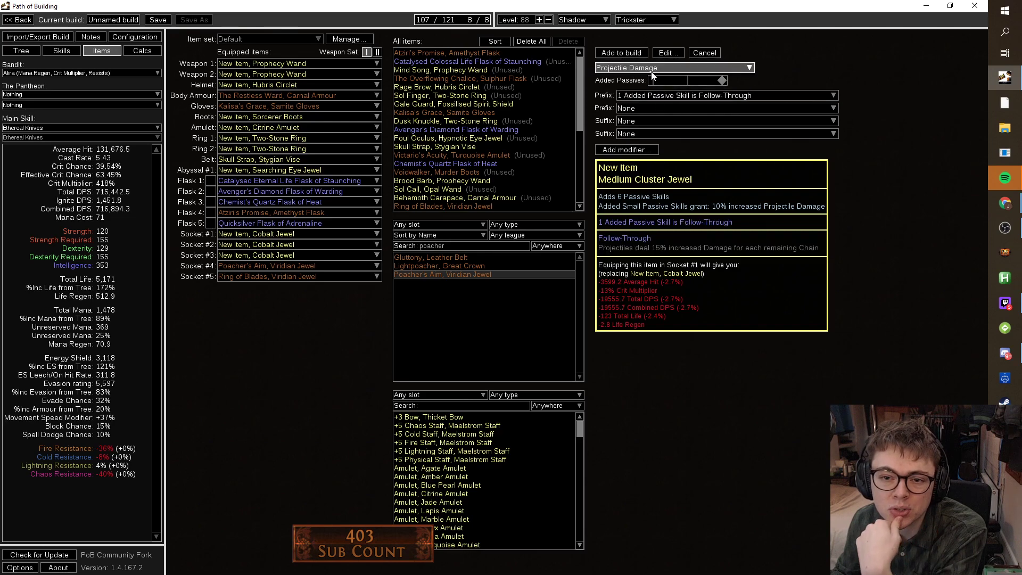
scroll(550, 122, "down", 3)
scroll(549, 123, "down", 3)
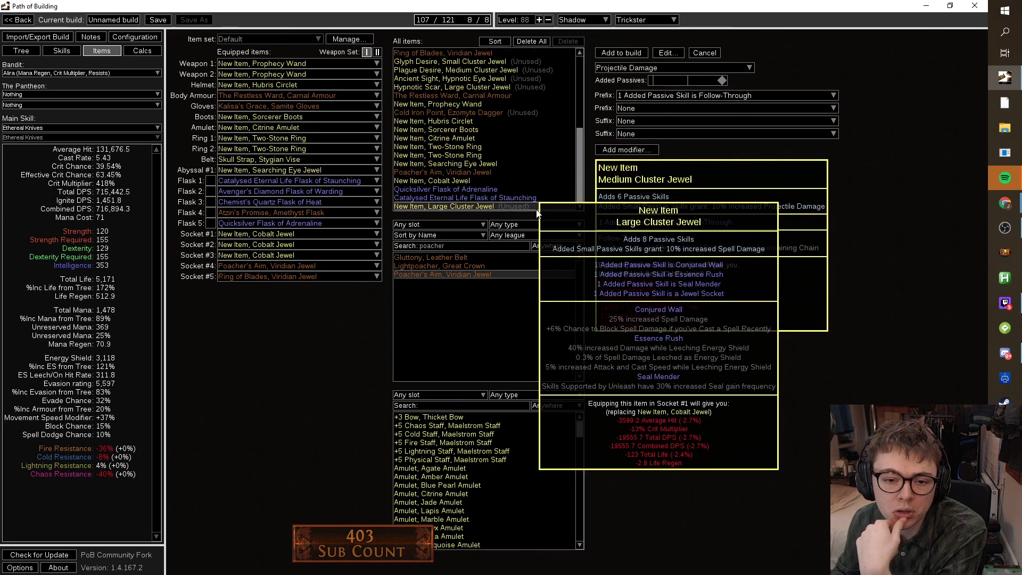
Unallocate a jewel socket together with the nodes leading to it on the passive tree.
left_click(21, 52)
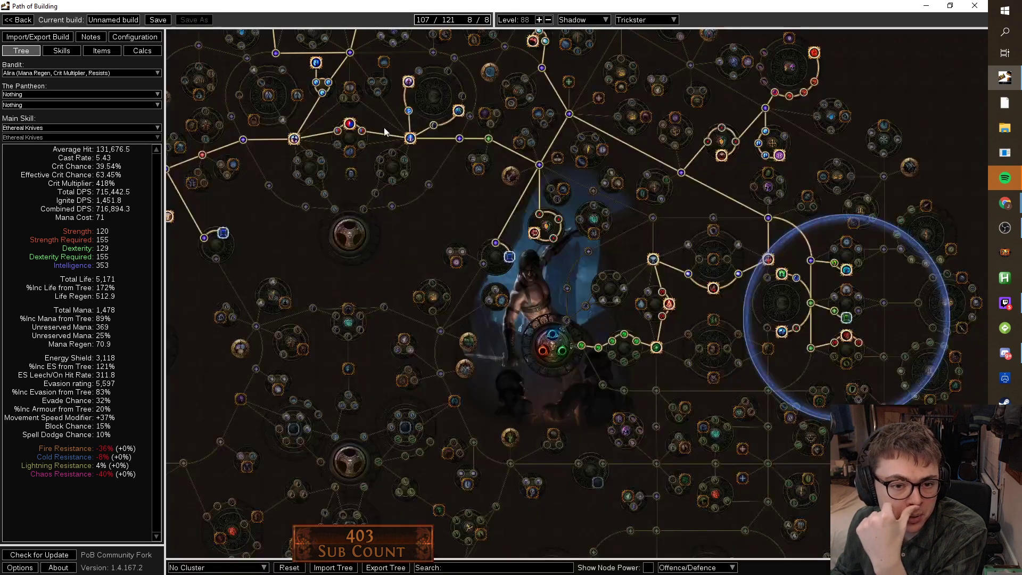
scroll(581, 346, "down", 1)
left_click(341, 151)
scroll(593, 360, "down", 2)
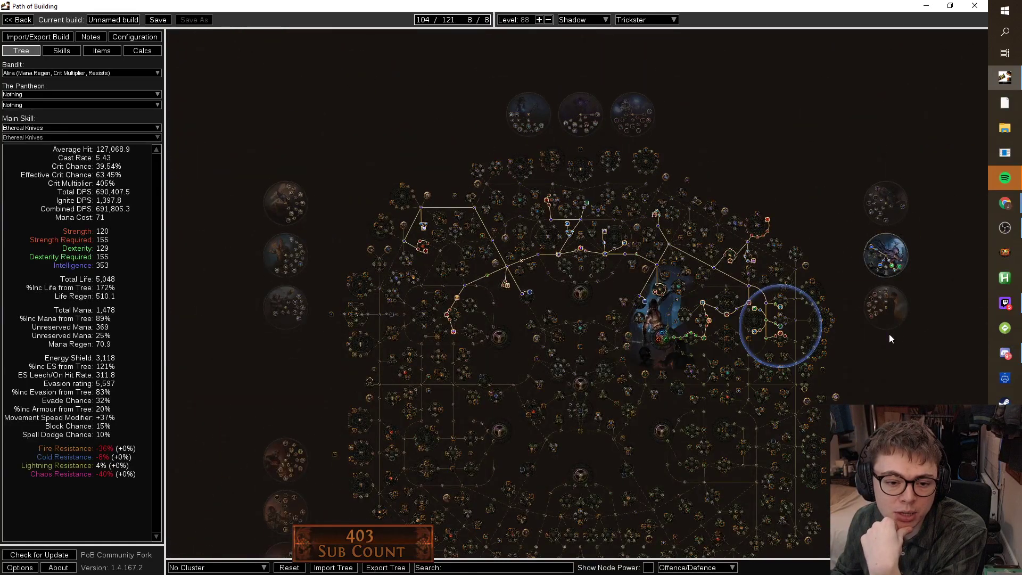
Show node power for Offence/Defence and allocate Will of Blades near the Shadow start.
left_click_drag(890, 335, 771, 216)
scroll(692, 240, "up", 3)
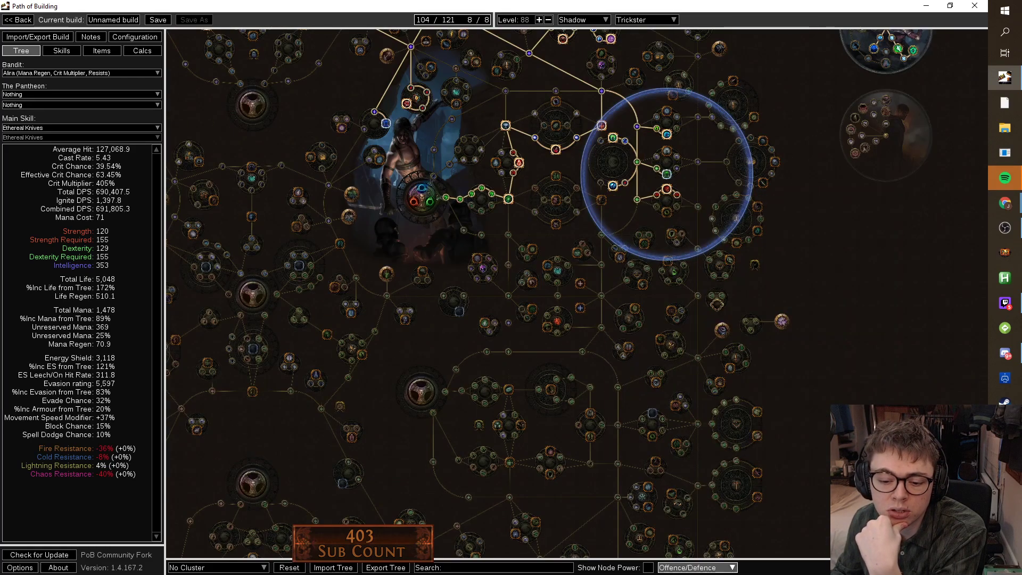
left_click(649, 567)
left_click_drag(756, 185, 769, 255)
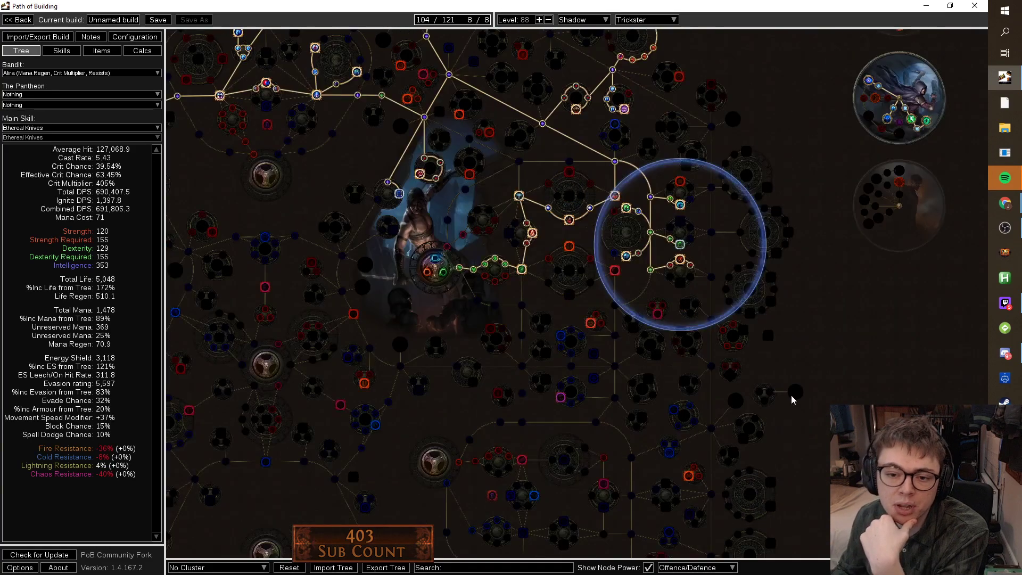
mouse_move(573, 246)
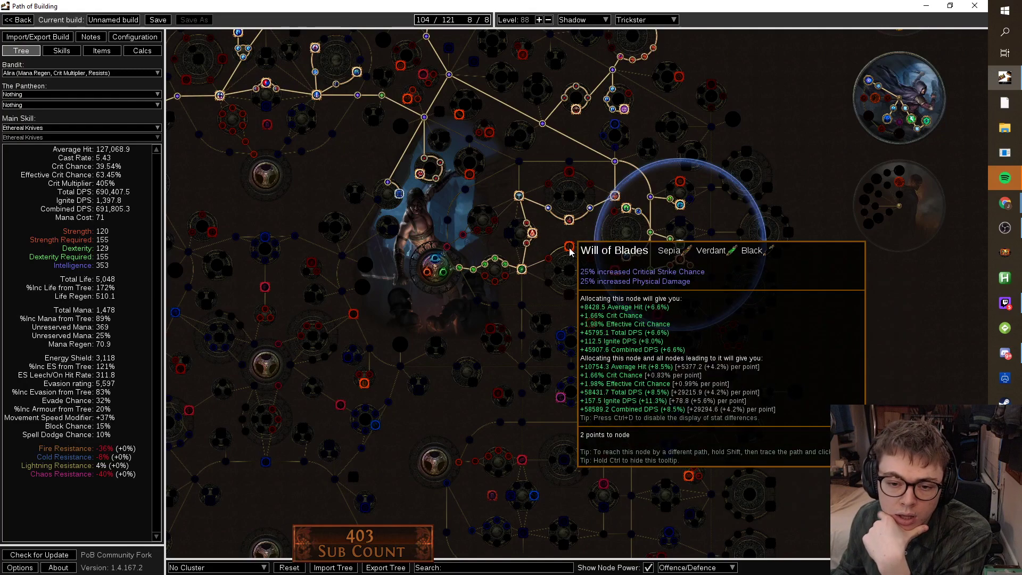
left_click(572, 246)
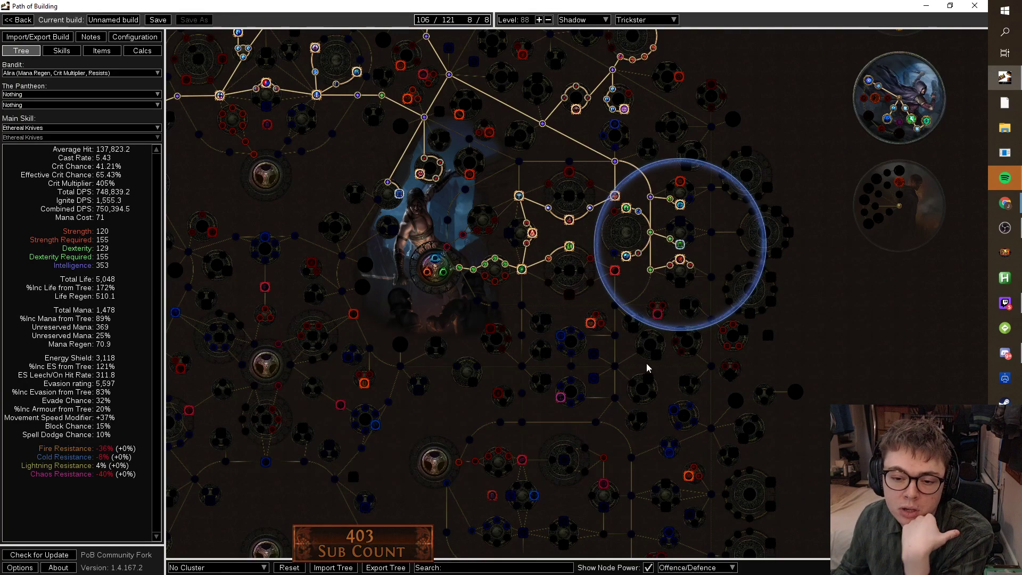
Allocate Master of Force and Fangs of the Viper with their Dexterity travel nodes, joining them to the Will of Blades wheel.
scroll(620, 346, "up", 4)
left_click(616, 329)
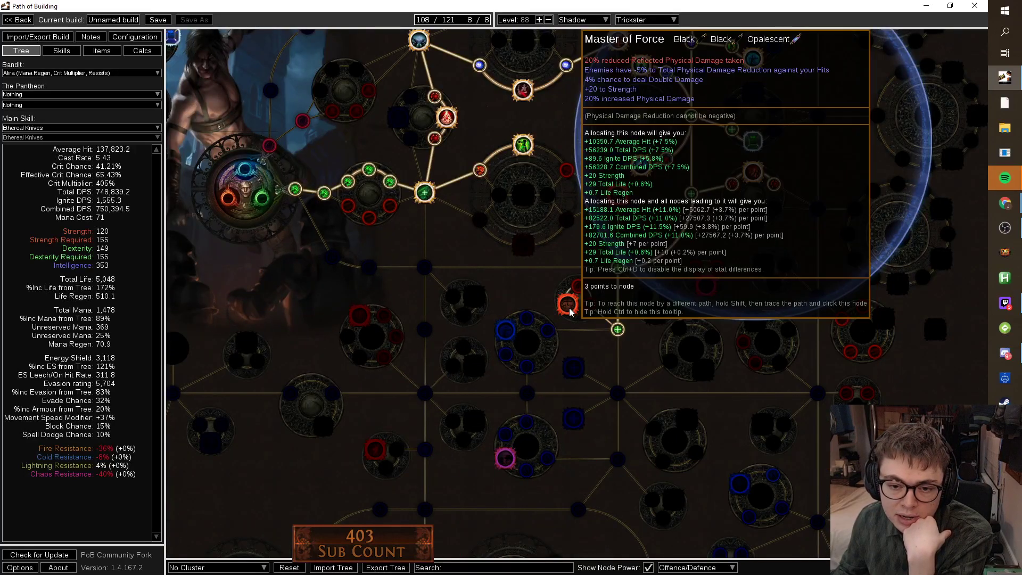
left_click(617, 195)
left_click(567, 170)
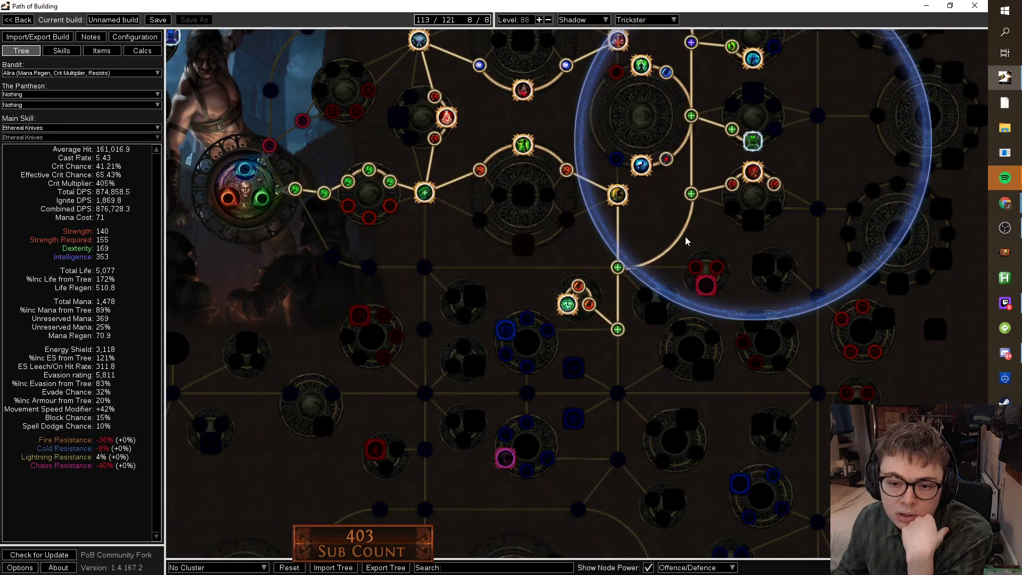
Unallocate the upper wheel's critical strike node and the notable it leads to above Fangs of the Viper.
left_click_drag(684, 235, 697, 319)
left_click(582, 149)
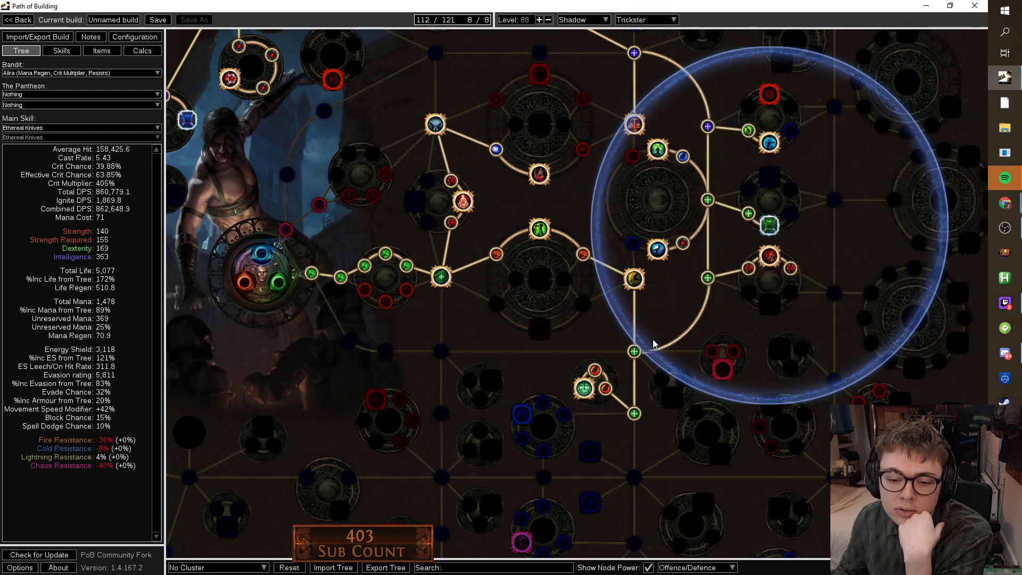
left_click(635, 124)
Allocate the evasion, energy shield and resistance cluster beside Master of Force plus the life cluster below it, and hide node power.
left_click_drag(519, 445, 530, 347)
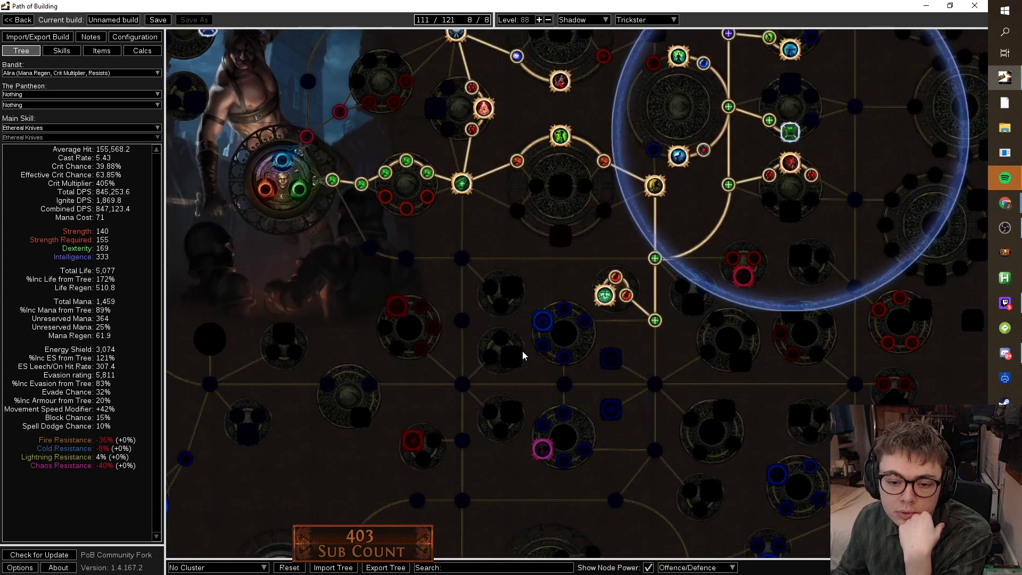
left_click(542, 327)
left_click(648, 567)
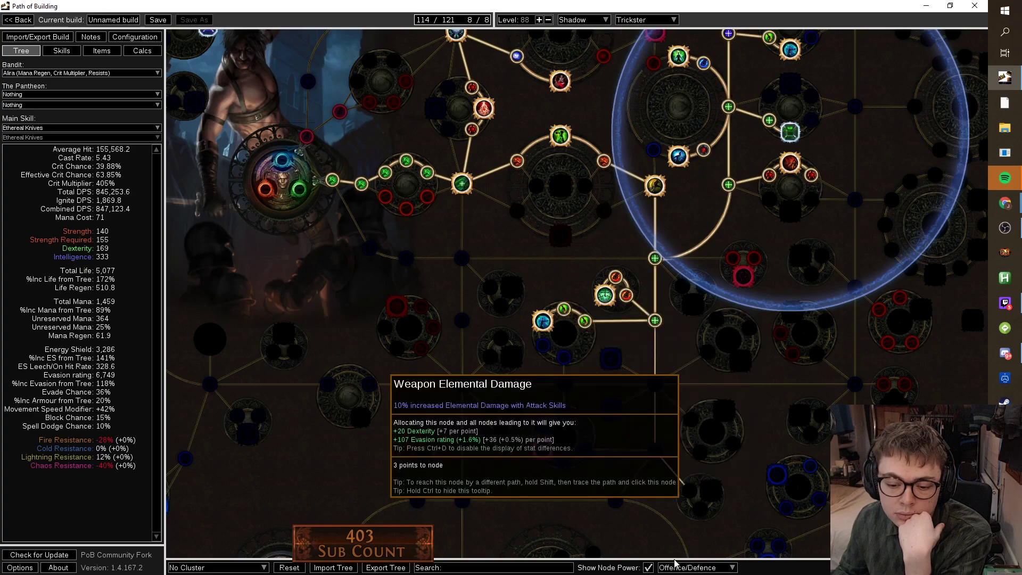
left_click(564, 357)
left_click(563, 436)
scroll(592, 324, "down", 4)
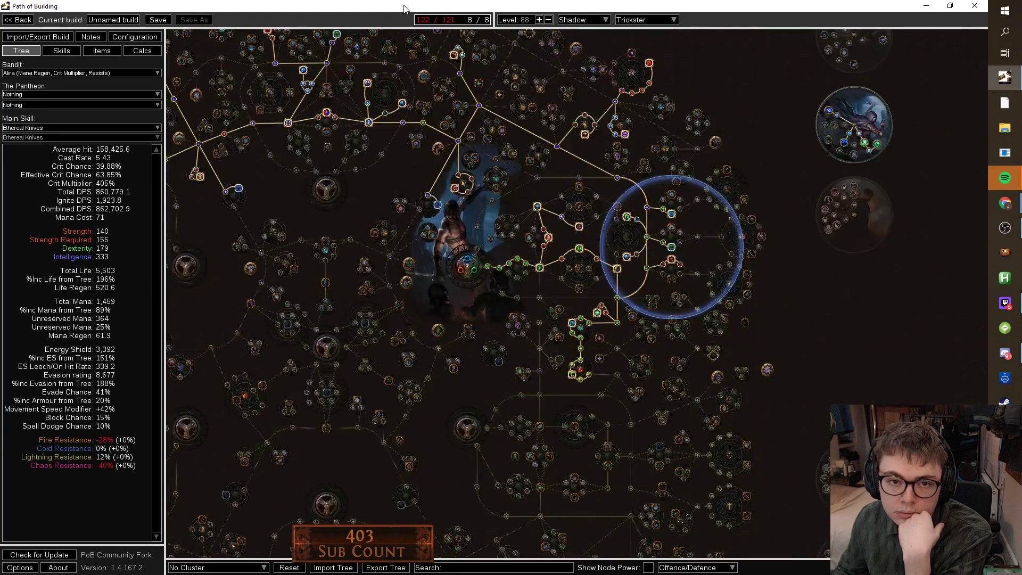
left_click_drag(802, 270, 804, 303)
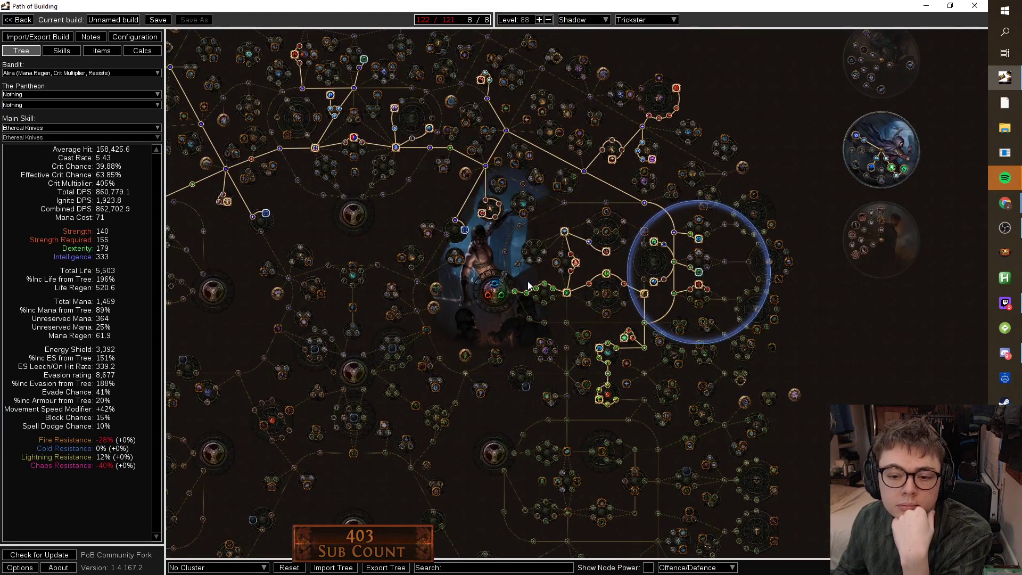
scroll(629, 253, "down", 3)
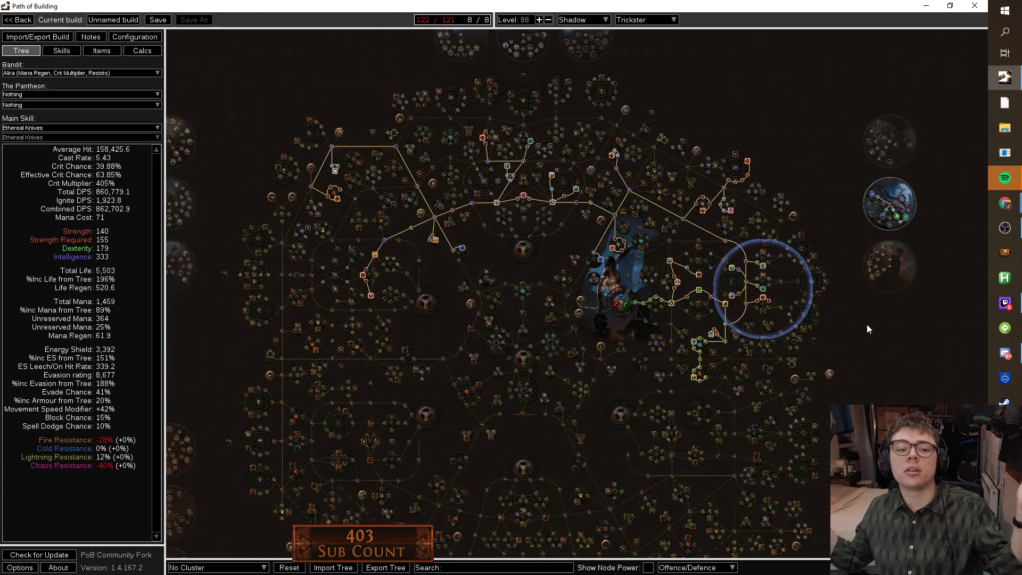
Reallocate the notable above Fangs of the Viper and remove the trial nodes from Will of Blades down to the life cluster.
scroll(734, 351, "up", 3)
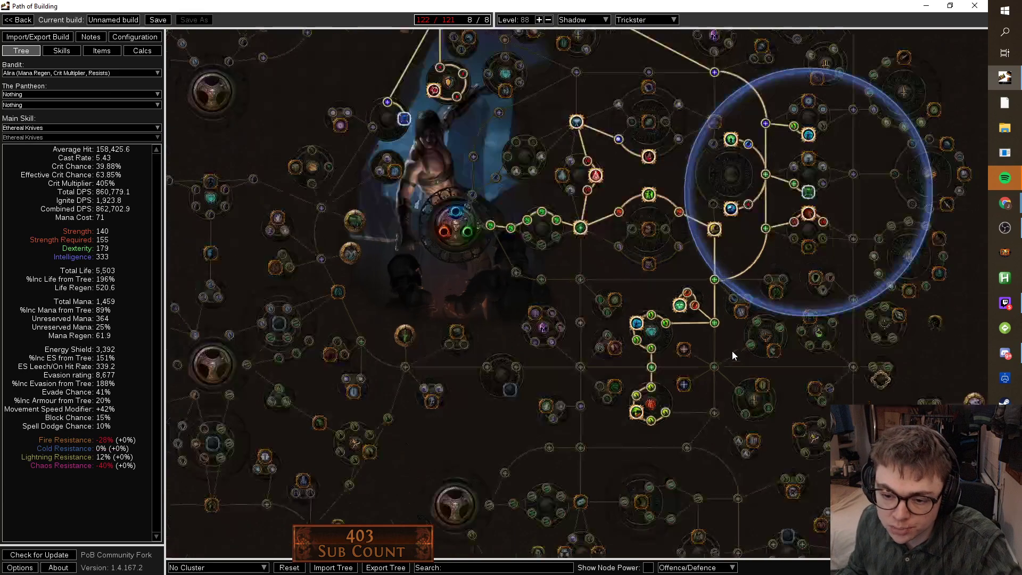
left_click(714, 122)
left_click(714, 279)
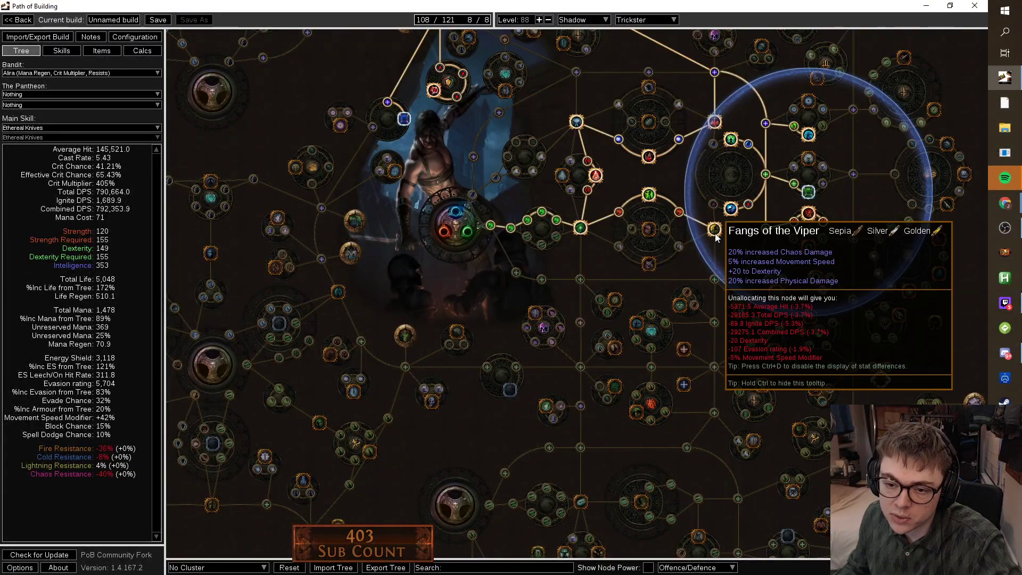
left_click(620, 215)
Allocate the Shield Spell Damage and Spell Block cluster in the Witch area and connect its travel nodes to the western Intelligence path.
scroll(855, 281, "down", 5)
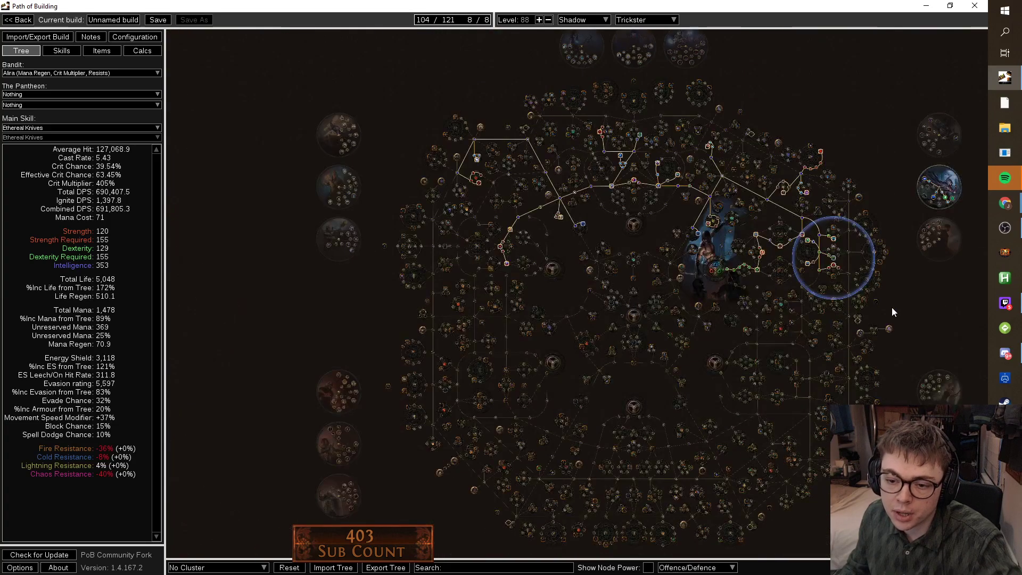
scroll(914, 315, "down", 1)
left_click_drag(911, 315, 740, 334)
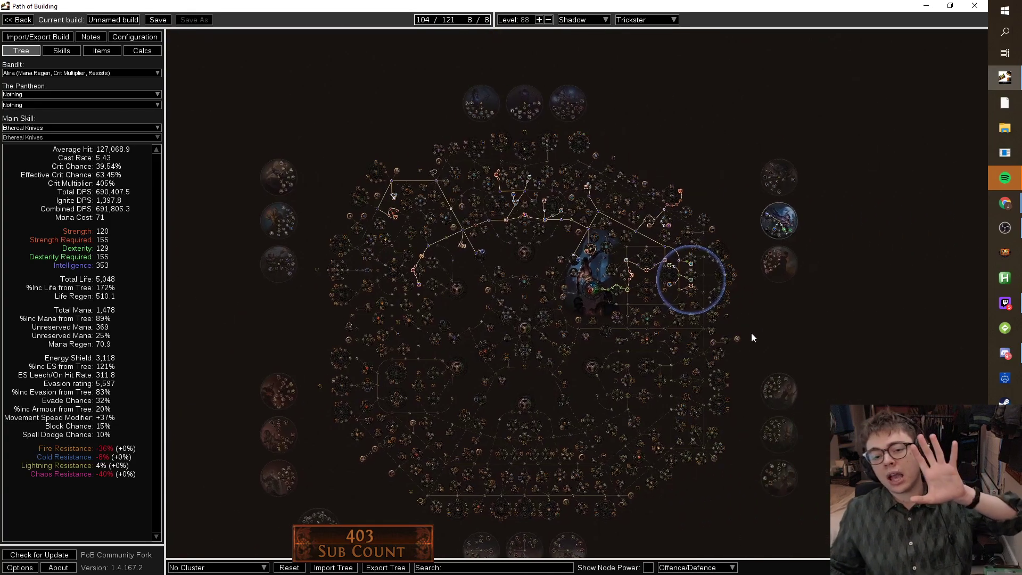
scroll(617, 229, "up", 3)
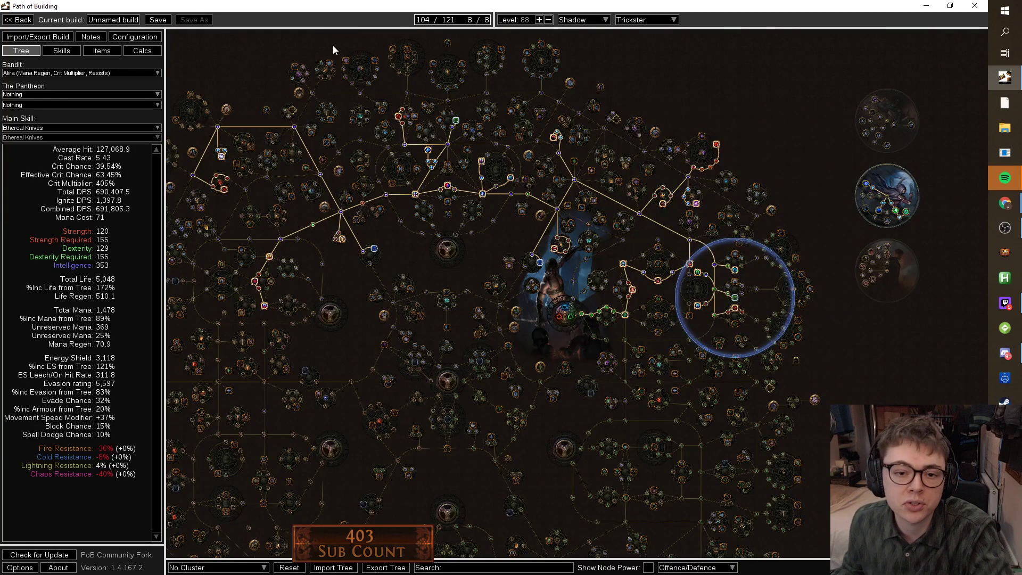
mouse_move(298, 100)
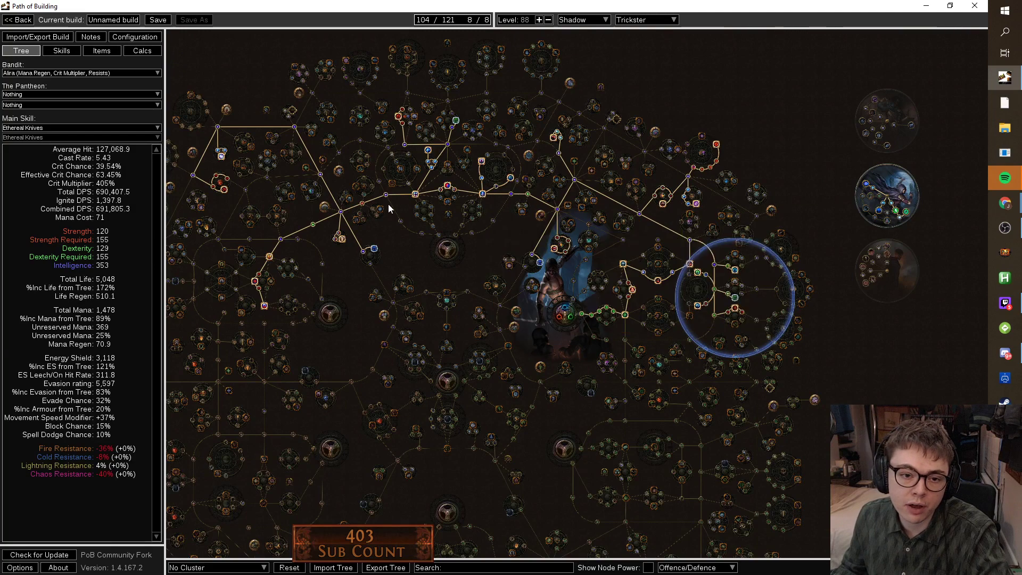
scroll(369, 143, "up", 1)
scroll(369, 143, "up", 1)
left_click(397, 149)
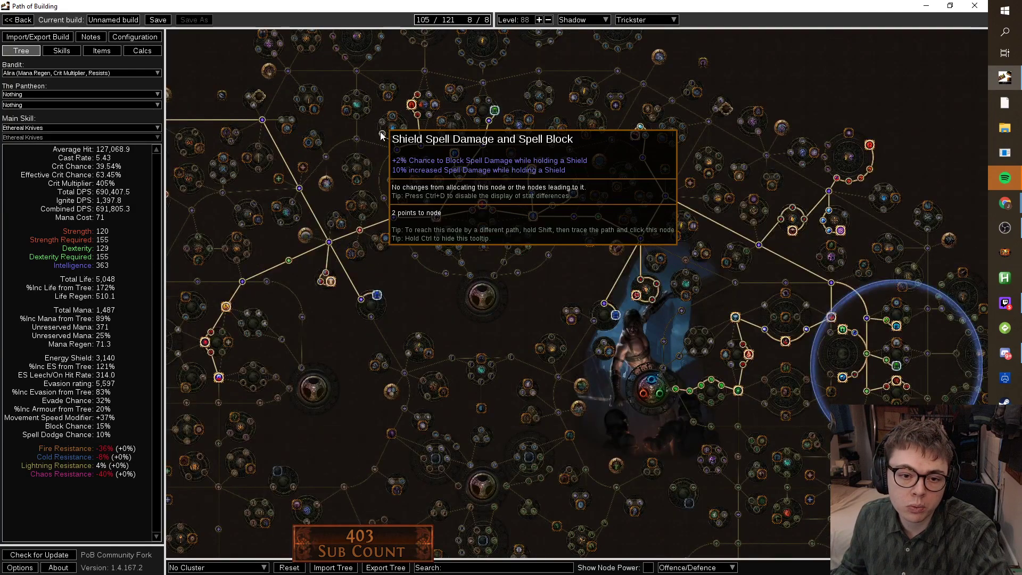
left_click(381, 126)
left_click(392, 115)
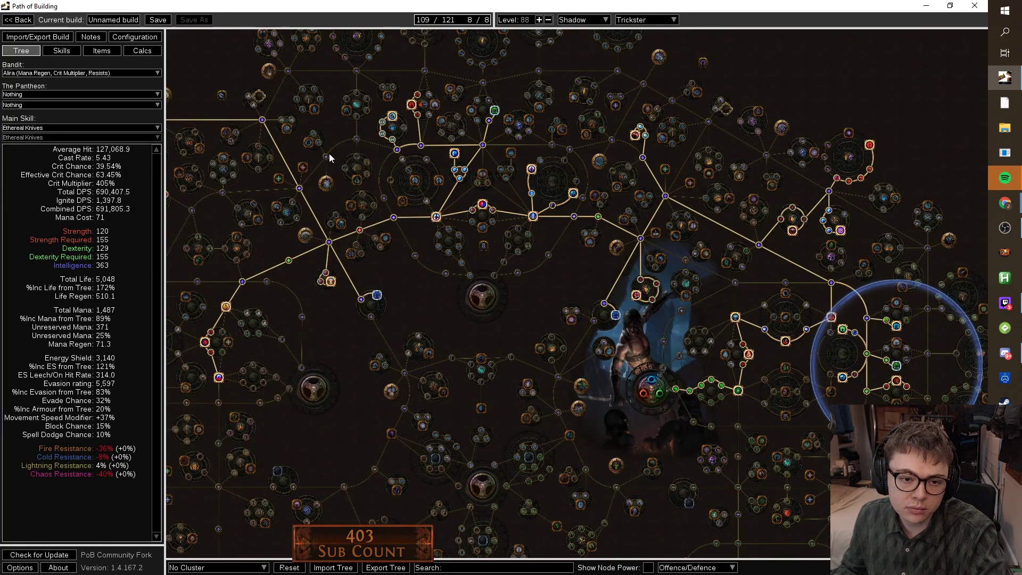
left_click(327, 158)
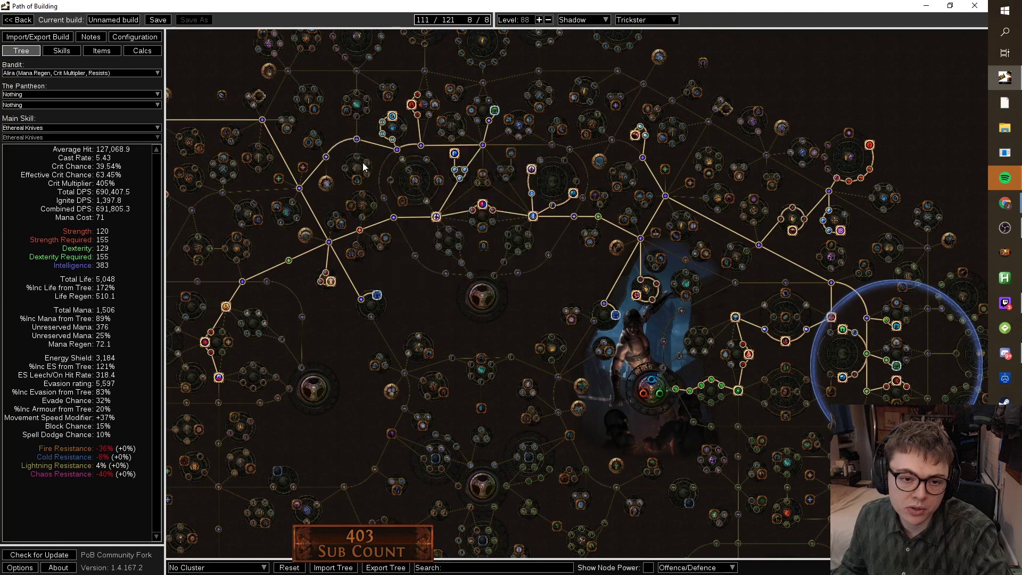
Unallocate the Strength and Intelligence nodes on the lower western travel path, and allocate a cluster in the far northeast and another above the Shadow start.
left_click(361, 219)
left_click_drag(437, 294, 269, 287)
left_click(729, 192)
left_click(457, 215)
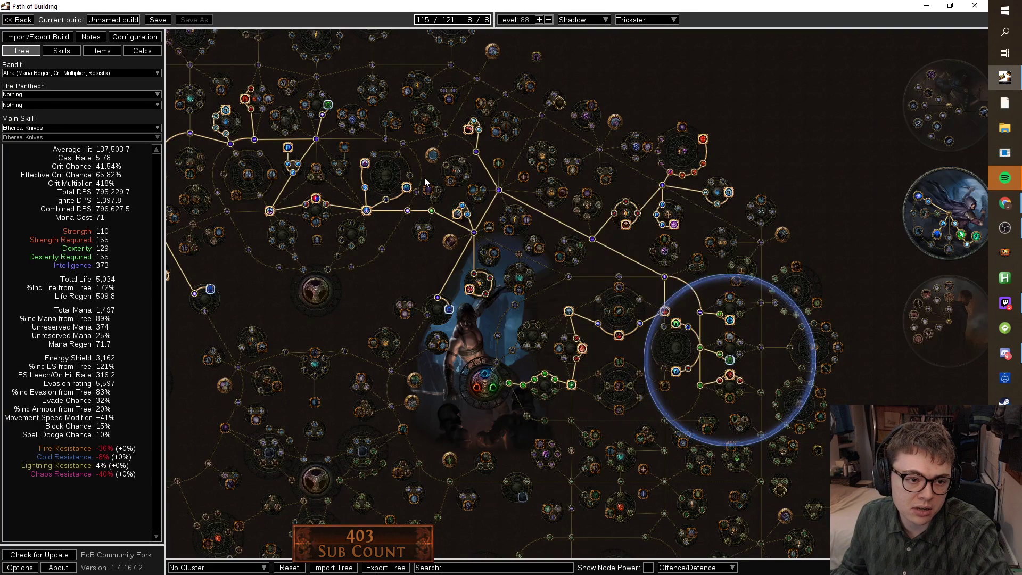
Allocate Will of Blades together with the small node leading to it.
scroll(379, 294, "down", 5)
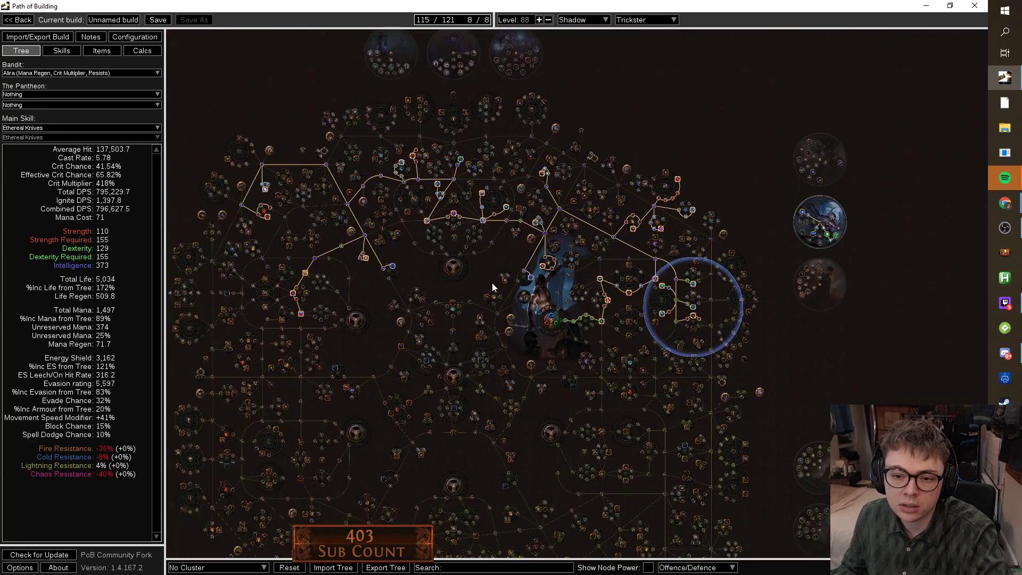
left_click_drag(529, 298, 447, 255)
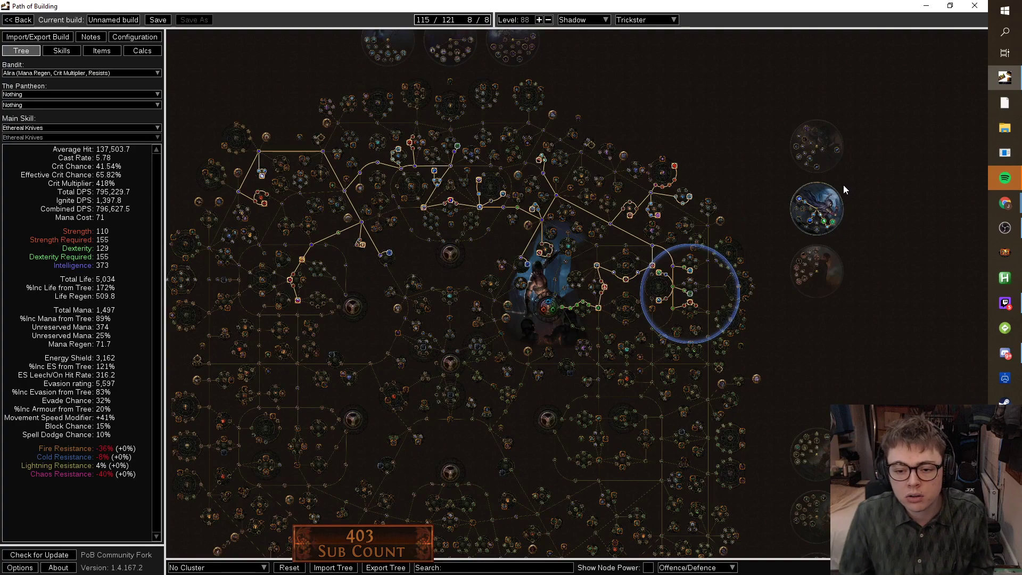
scroll(599, 306, "up", 3)
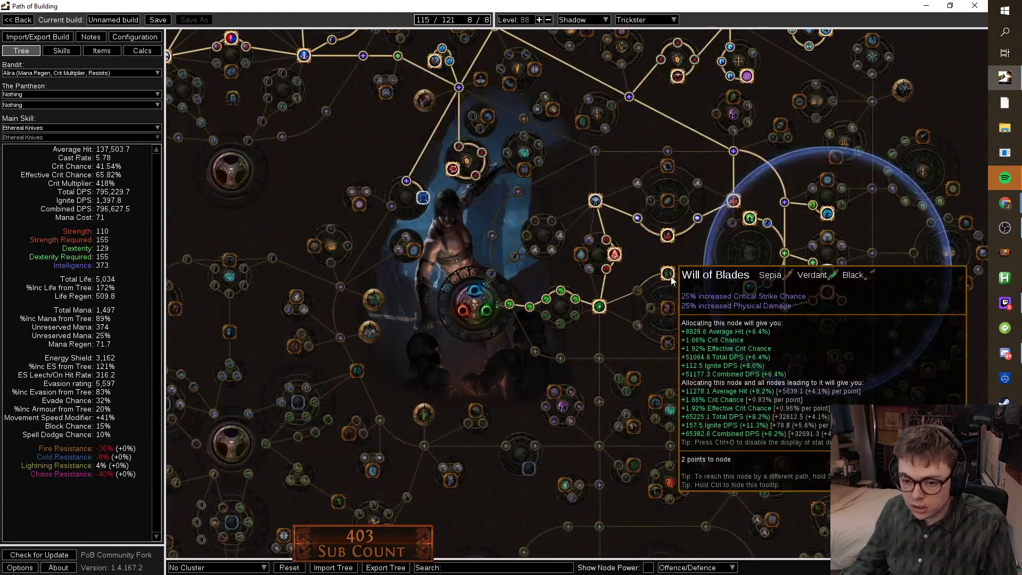
scroll(669, 277, "down", 2)
left_click(668, 275)
Reallocate the lower western travel path, and remove the redundant upper arc with its attached cluster and the far northeastern cluster.
scroll(668, 274, "down", 3)
scroll(485, 197, "up", 3)
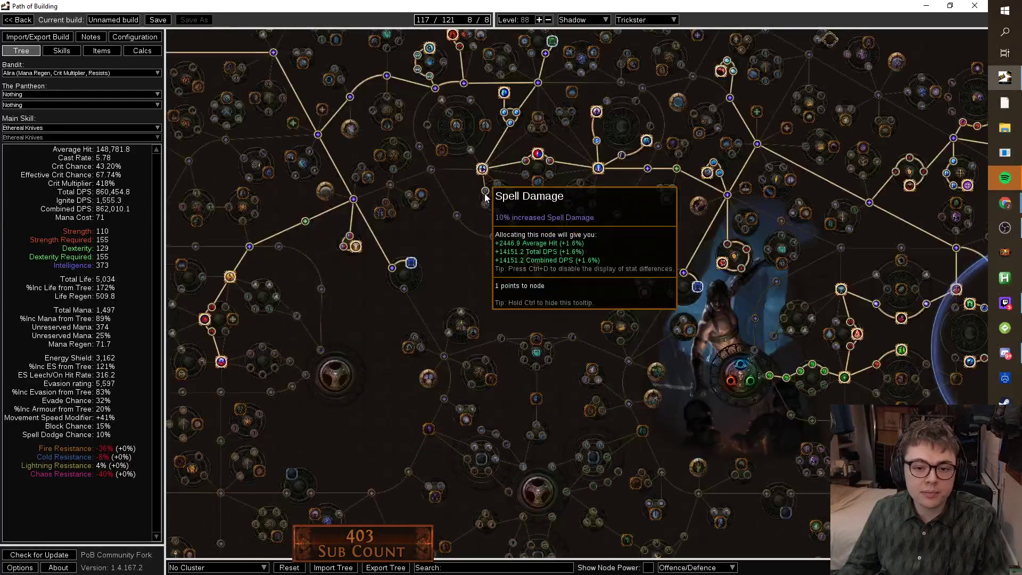
left_click(431, 169)
left_click(435, 88)
left_click_drag(984, 139, 741, 124)
left_click(749, 128)
Allocate Light of Divinity and the small node leading to it on the western side of the tree.
scroll(874, 113, "down", 4)
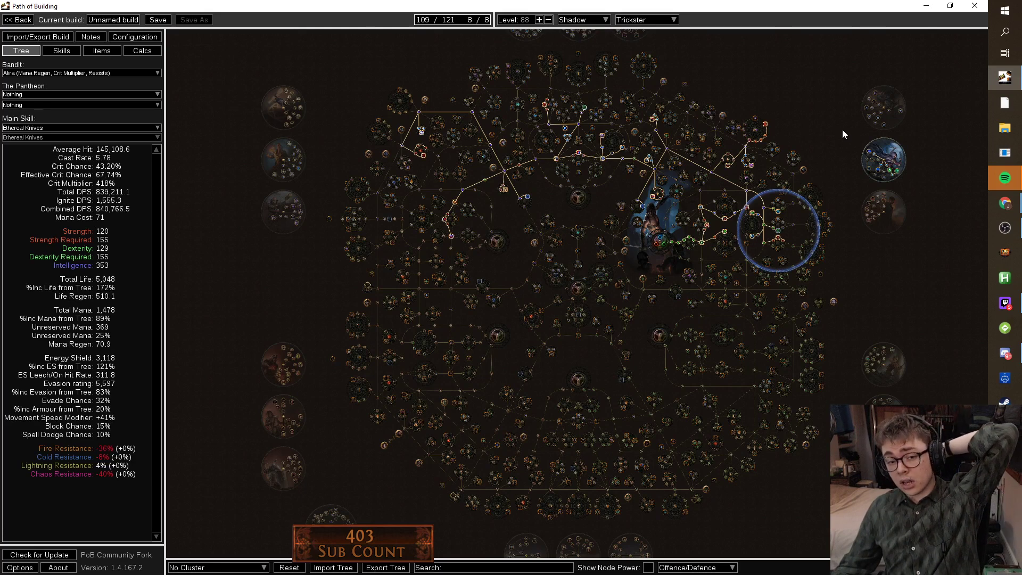
scroll(372, 224, "up", 5)
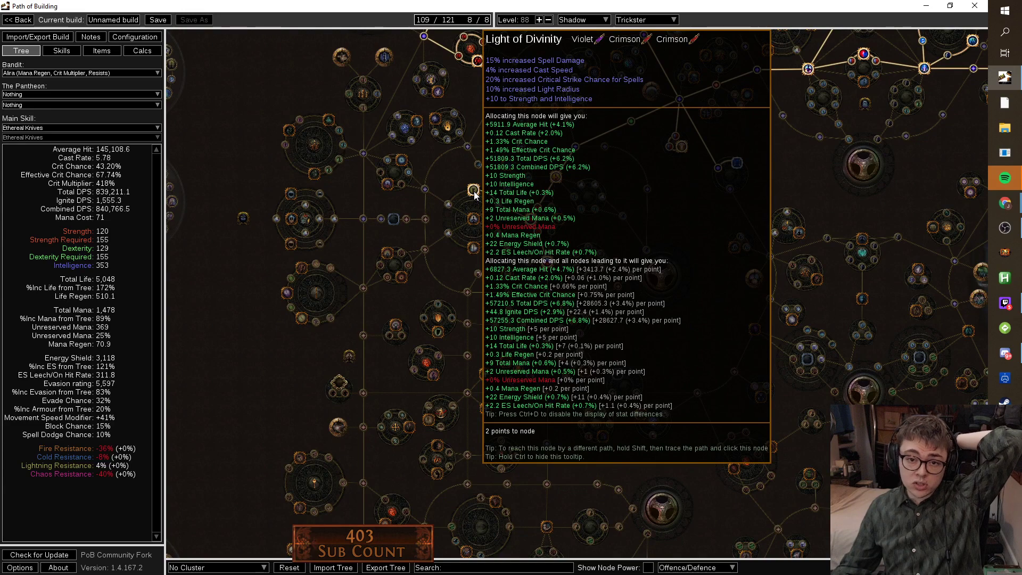
left_click(473, 190)
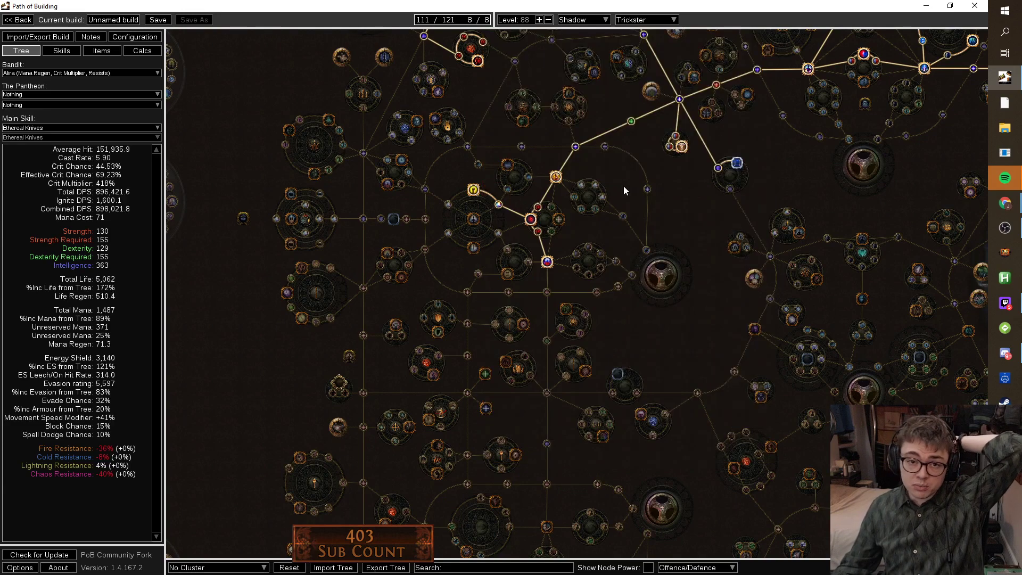
Extend the path from Will of Blades to the notable on the jewel ring's lower edge, and unallocate the corresponding notable directly above it.
scroll(677, 226, "down", 6)
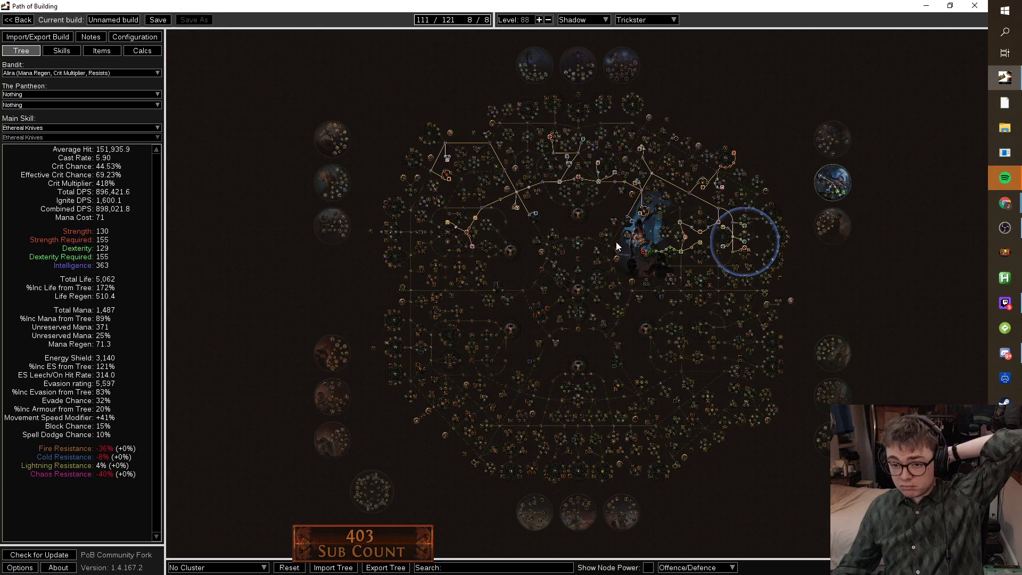
scroll(627, 238, "up", 1)
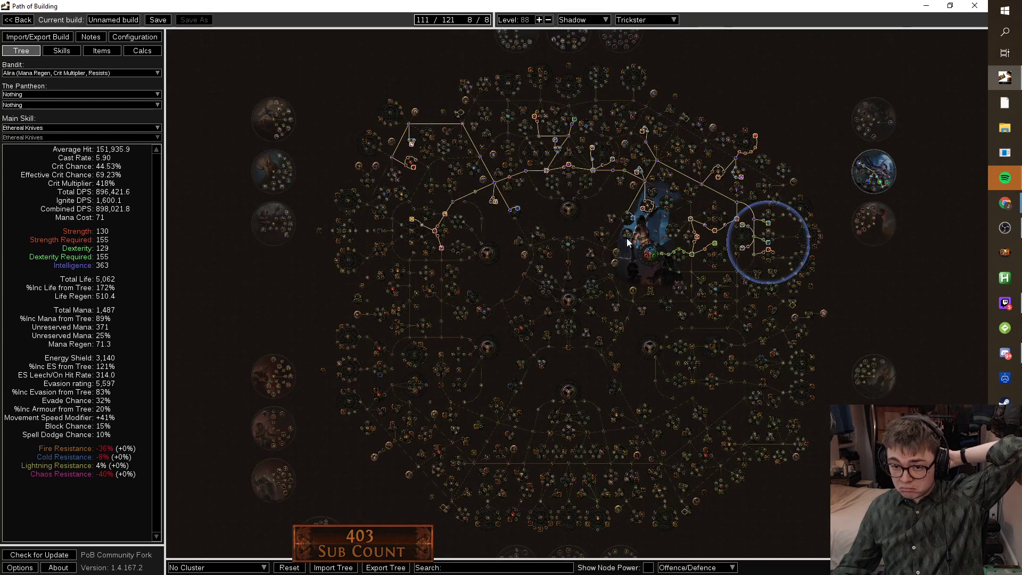
scroll(714, 252, "up", 5)
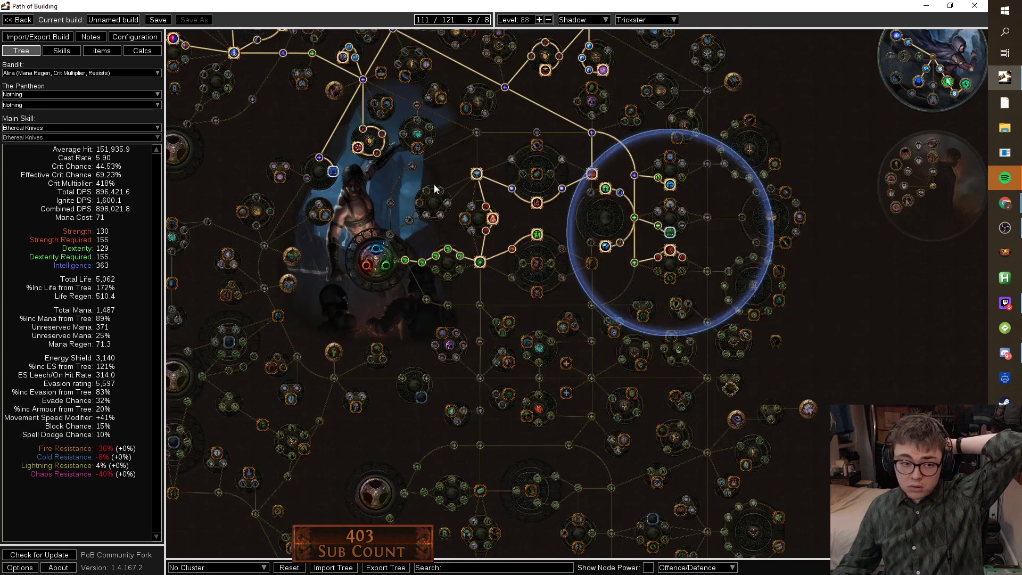
left_click(591, 263)
left_click(591, 174)
Examine the damage gain and point cost of Divine Wrath and Divine Fury in the far western cluster.
scroll(812, 240, "down", 6)
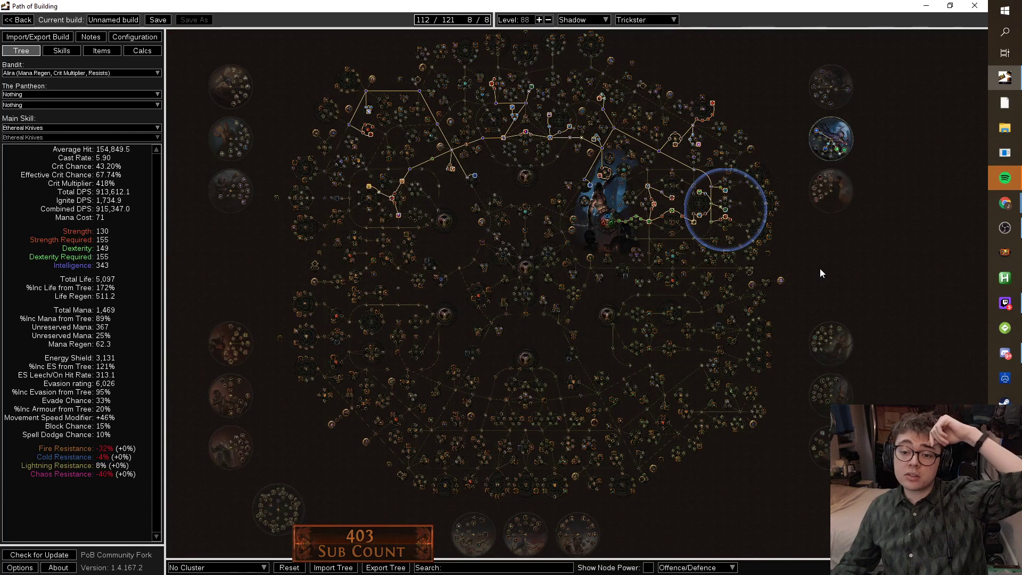
left_click_drag(820, 268, 844, 310)
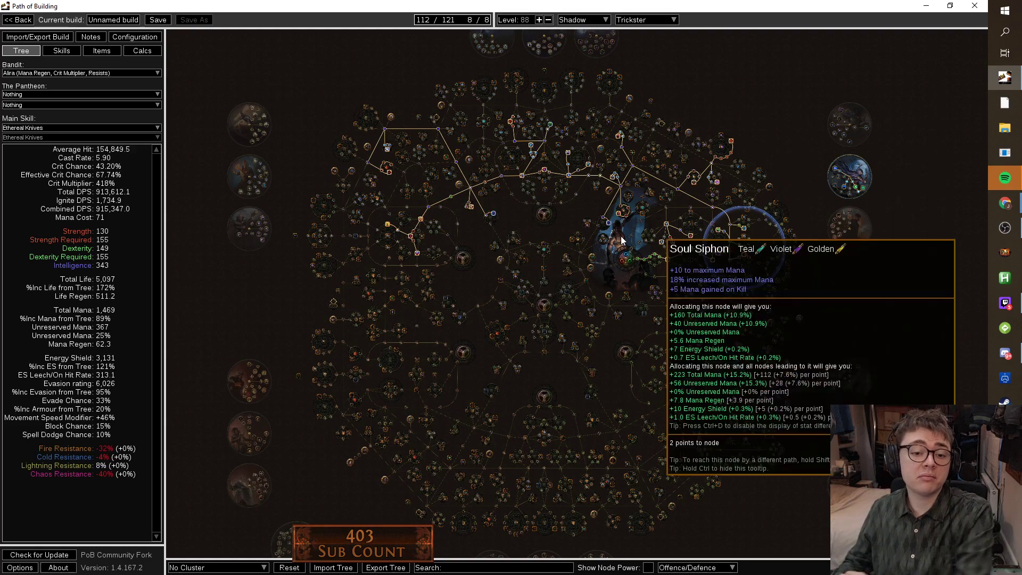
scroll(330, 255, "up", 3)
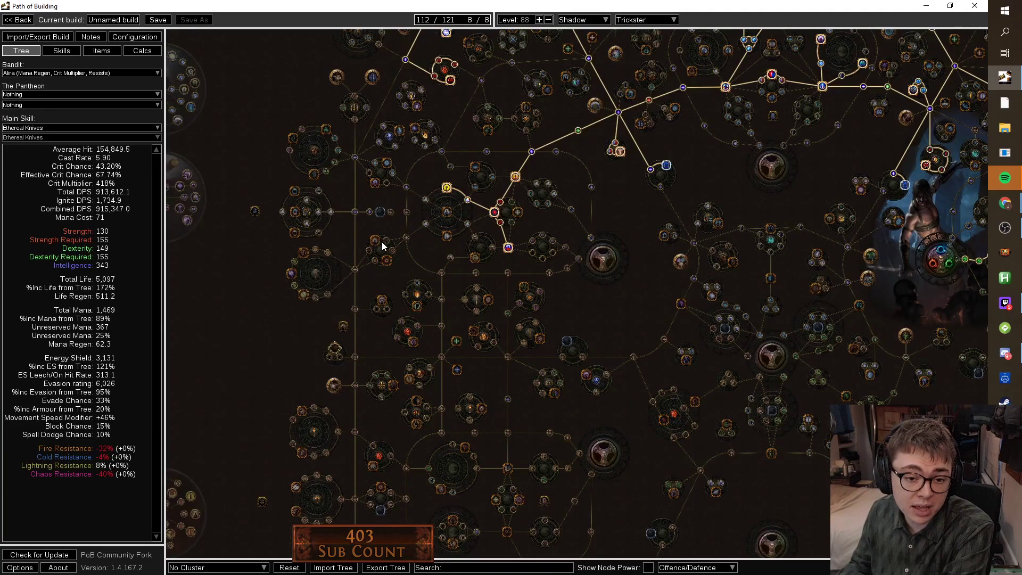
mouse_move(375, 241)
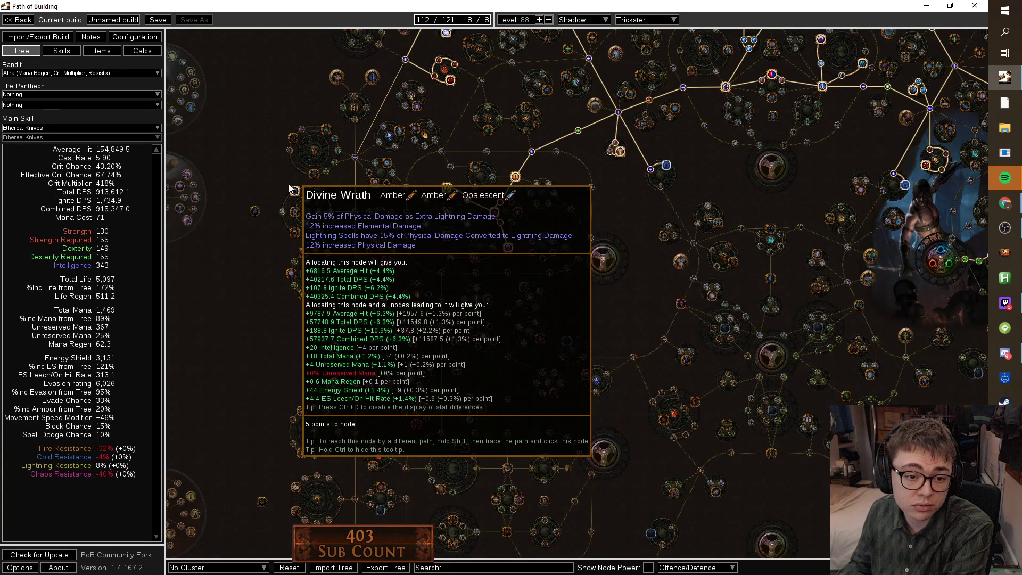
mouse_move(295, 191)
mouse_move(298, 235)
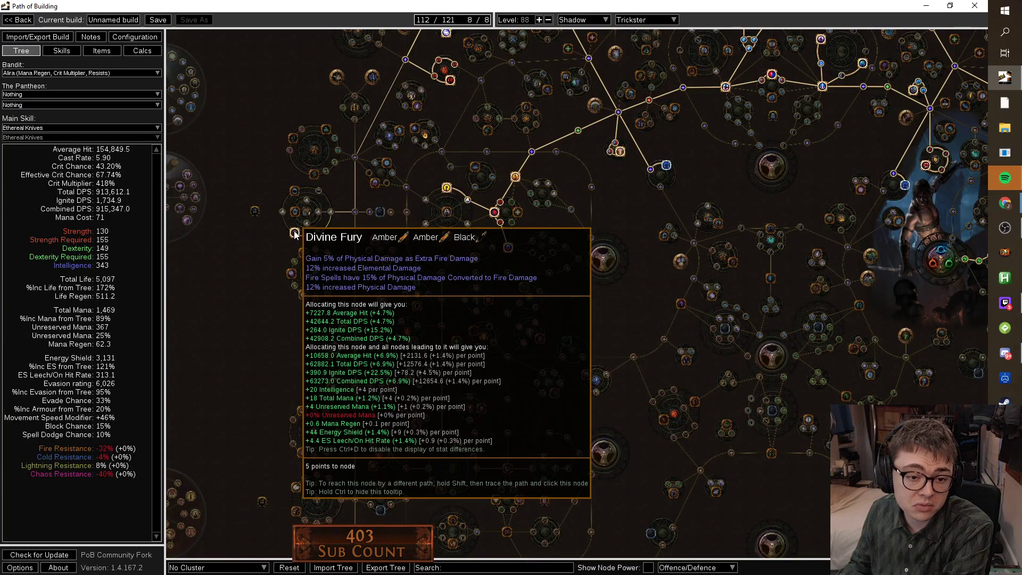
scroll(653, 238, "down", 5)
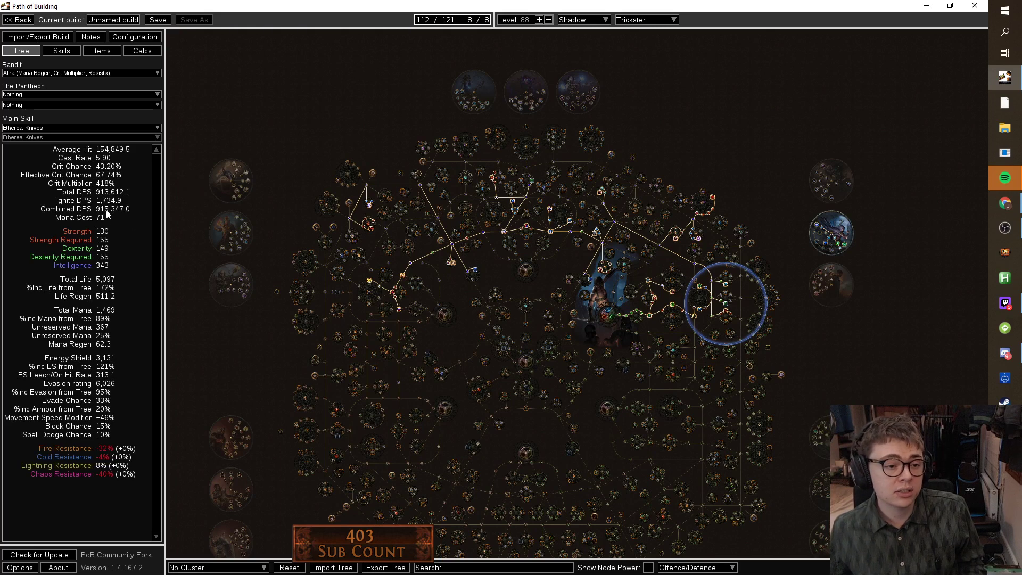
Review the main skill, the socket groups and the equipped items, and return to the passive tree.
left_click(53, 128)
left_click(56, 136)
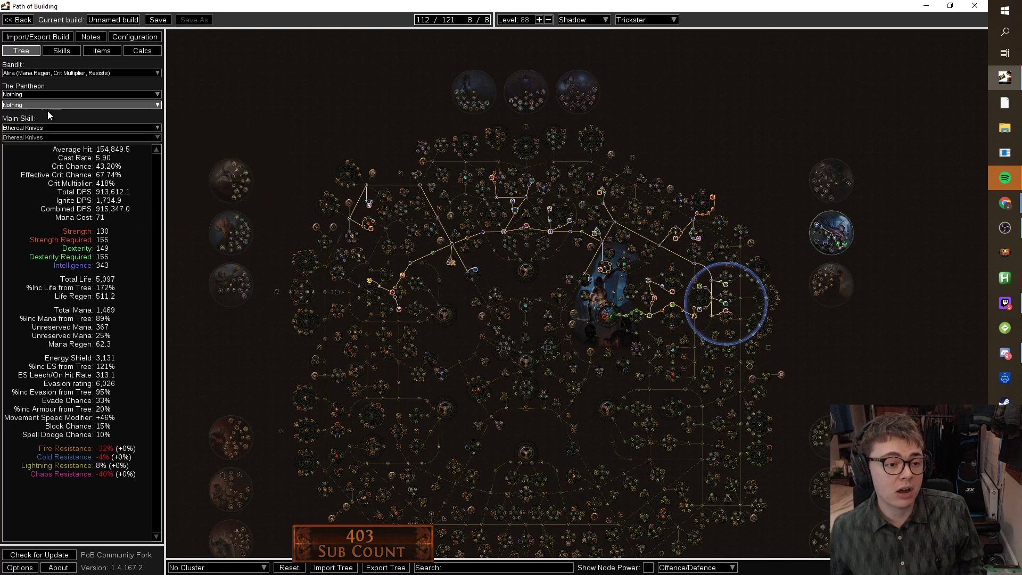
left_click(62, 51)
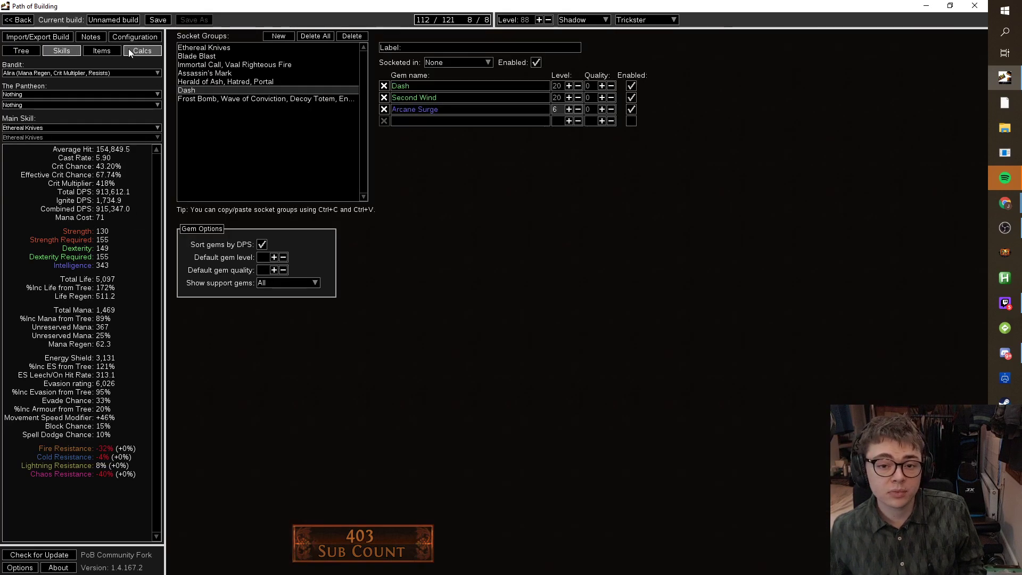
left_click(107, 49)
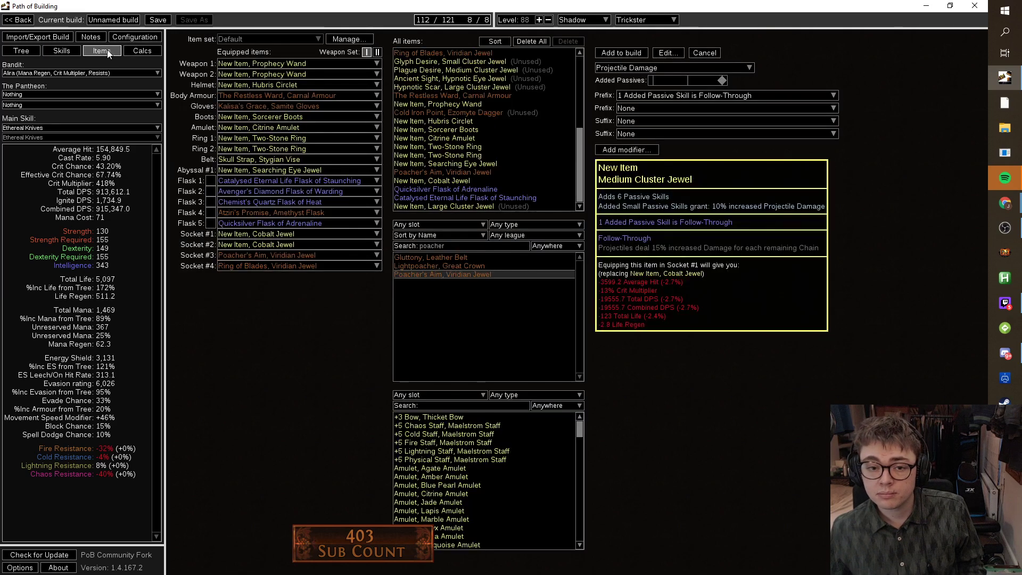
left_click(23, 53)
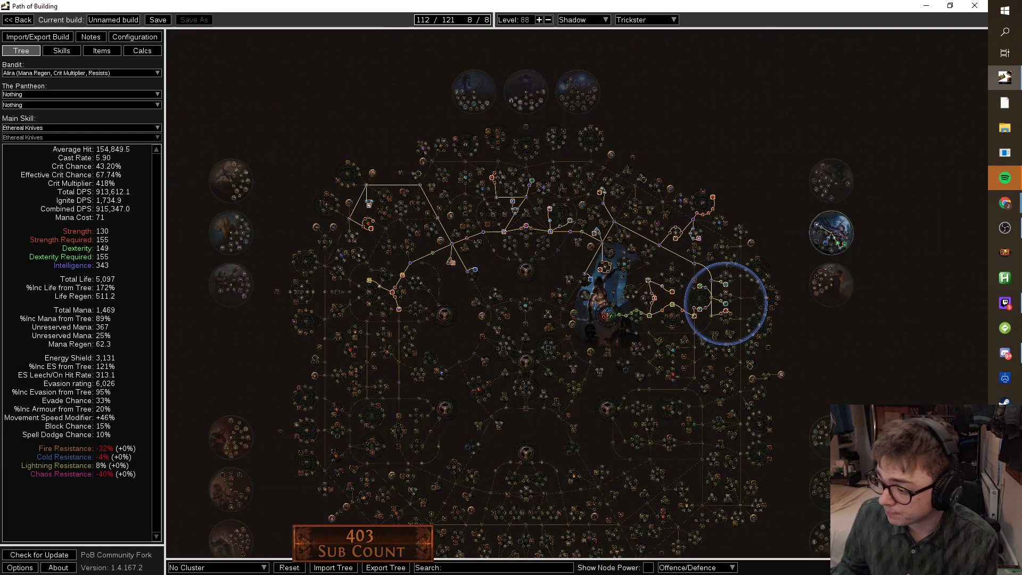
key("alt+Tab")
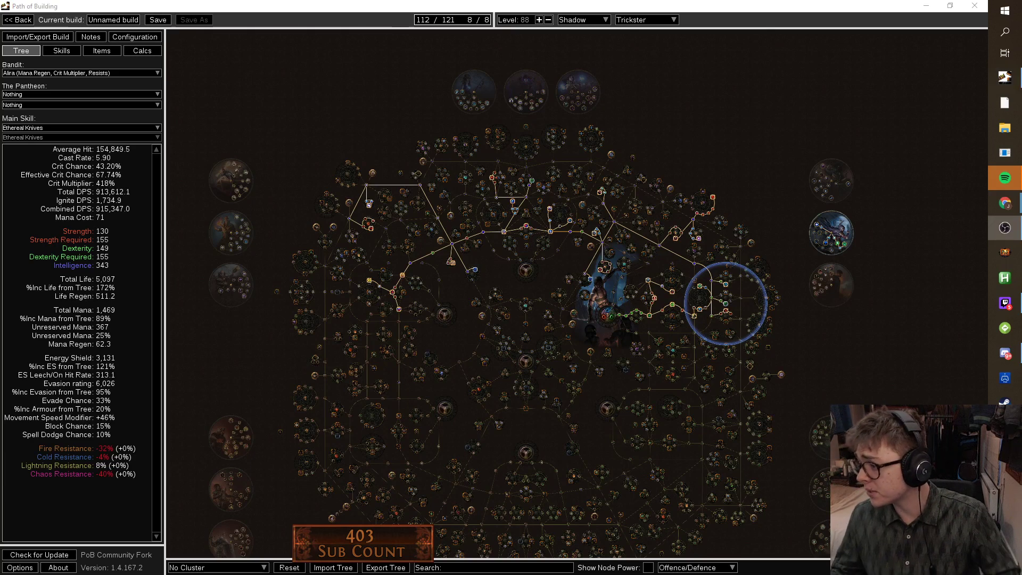